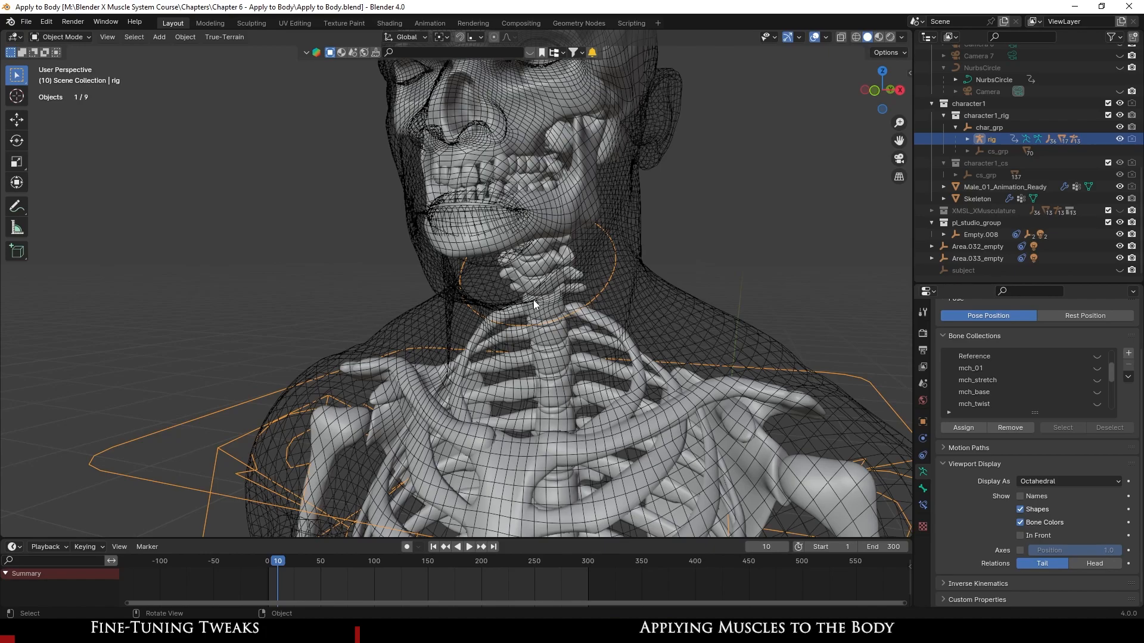
# - Hide the Male_01_Animation_Ready body mesh and open the Skeleton mesh in Edit Mode
pyautogui.moveTo(557, 236); pyautogui.dragTo(466, 252, button='middle')
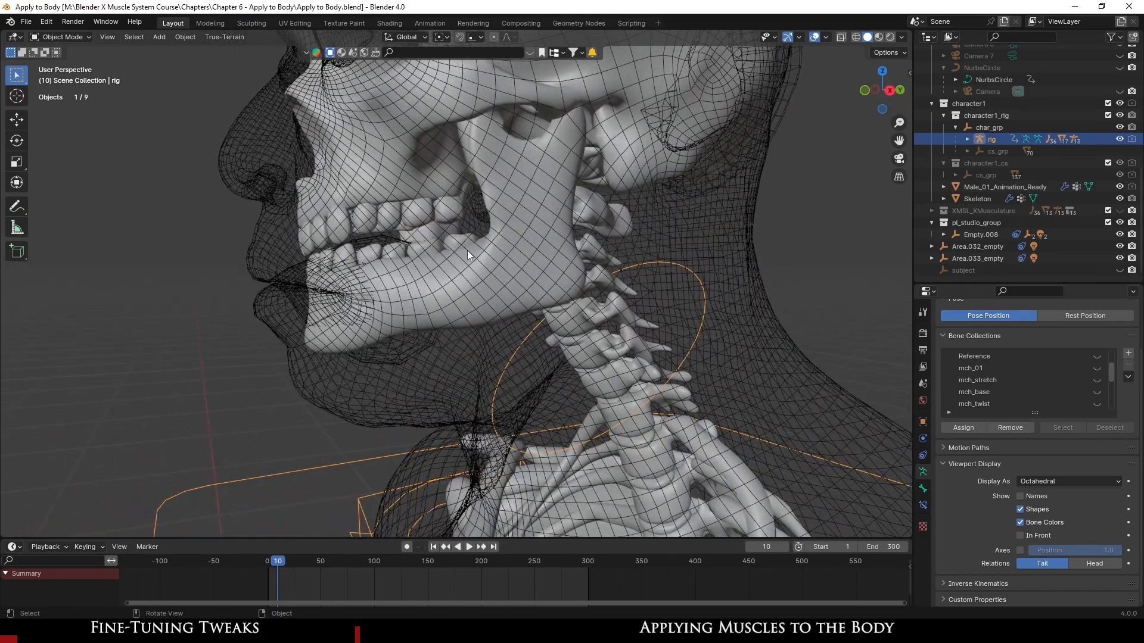
pyautogui.click(499, 338)
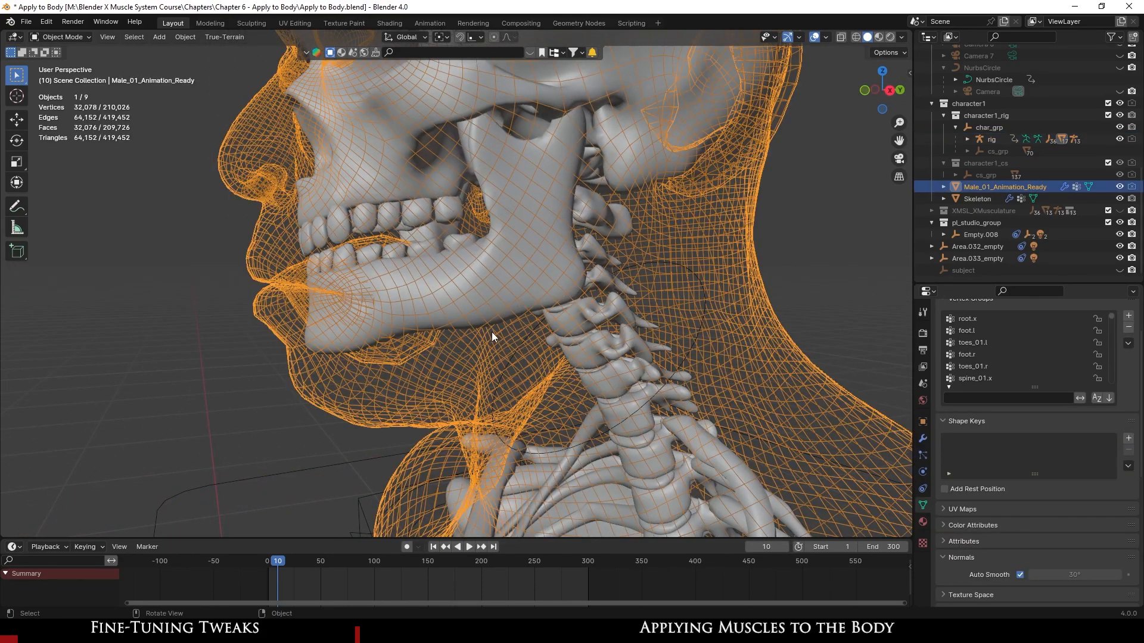
pyautogui.click(1120, 187)
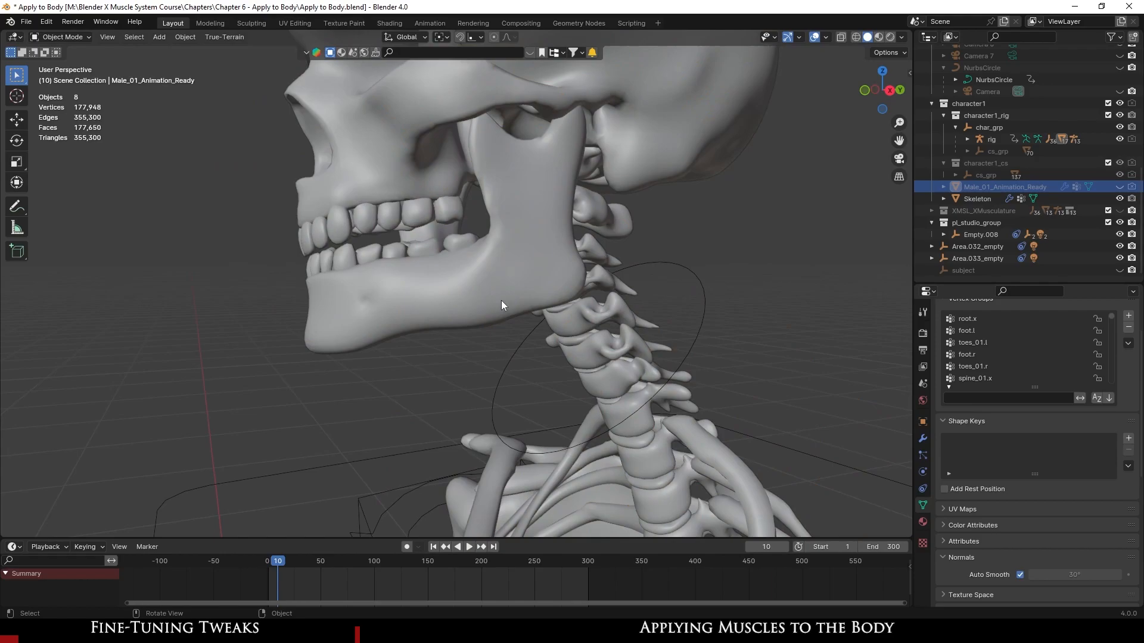
pyautogui.click(495, 284)
pyautogui.press('Tab')
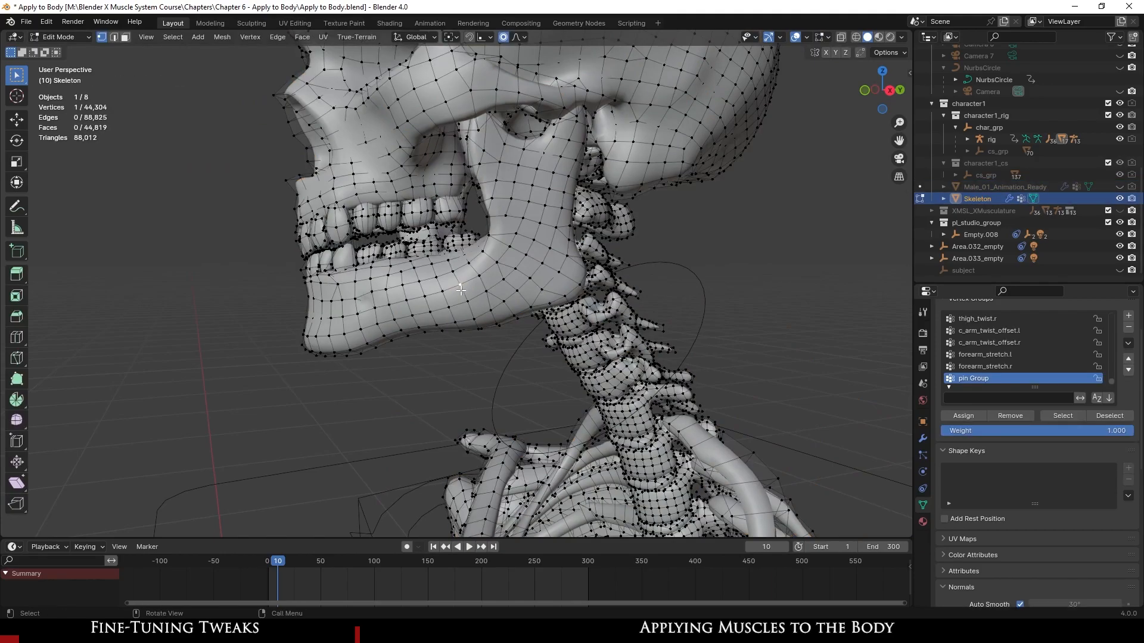
# - Select the whole lower jawbone and add parts of the teeth and upper jaw to the selection
pyautogui.press('l')
pyautogui.moveTo(439, 246); pyautogui.dragTo(338, 175, button='middle')
pyautogui.keyDown('shift'); pyautogui.moveTo(204, 146); pyautogui.dragTo(295, 241); pyautogui.keyUp('shift')
pyautogui.moveTo(295, 242); pyautogui.dragTo(311, 124, button='middle')
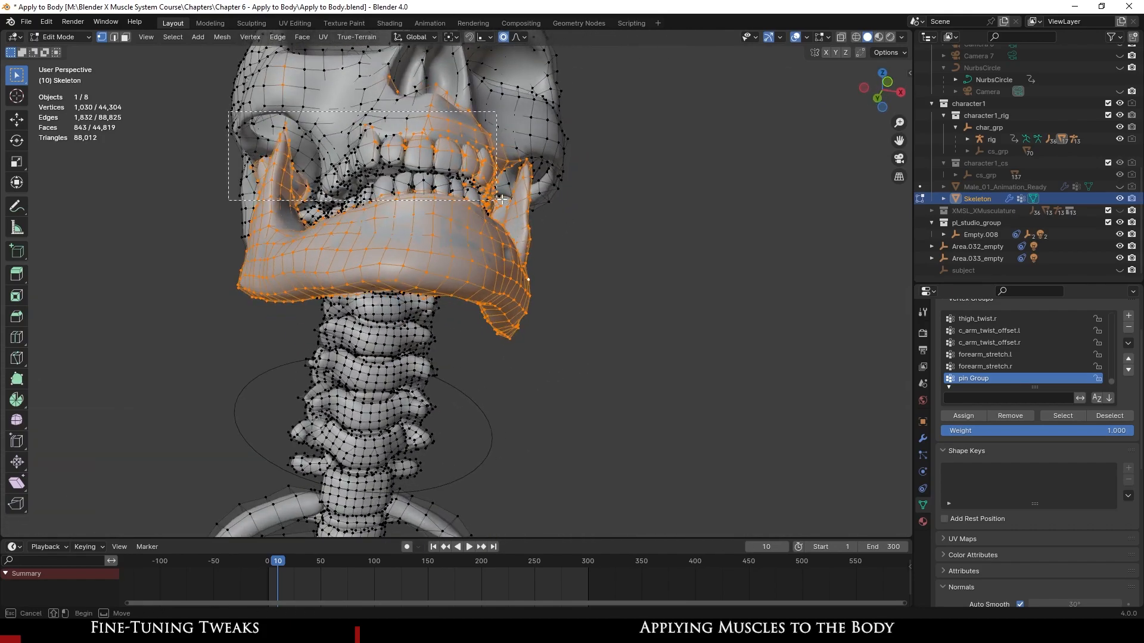
pyautogui.keyDown('shift'); pyautogui.moveTo(498, 200); pyautogui.dragTo(498, 201); pyautogui.keyUp('shift')
pyautogui.moveTo(415, 137); pyautogui.dragTo(410, 230, button='middle')
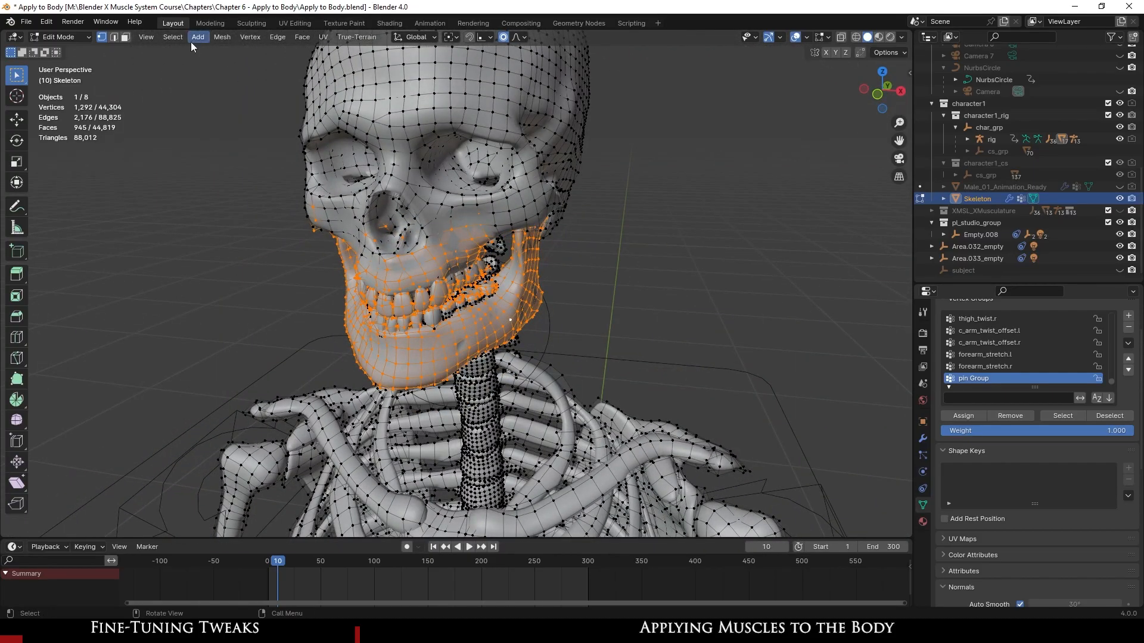
# - Extend the selection to all linked geometry so the complete skull, jaw and teeth are selected
pyautogui.click(174, 37)
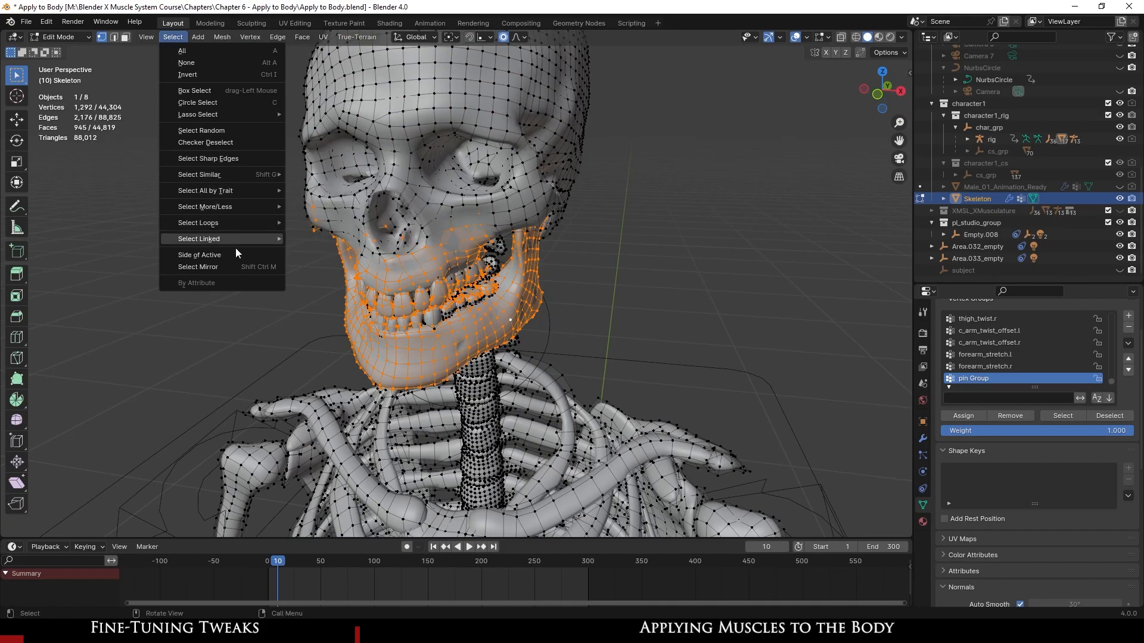
pyautogui.moveTo(242, 239)
pyautogui.click(358, 238)
pyautogui.moveTo(359, 238); pyautogui.dragTo(631, 250, button='middle')
pyautogui.scroll(-5, 598, 286)
pyautogui.moveTo(598, 286); pyautogui.dragTo(476, 263, button='middle')
pyautogui.scroll(4, 525, 268)
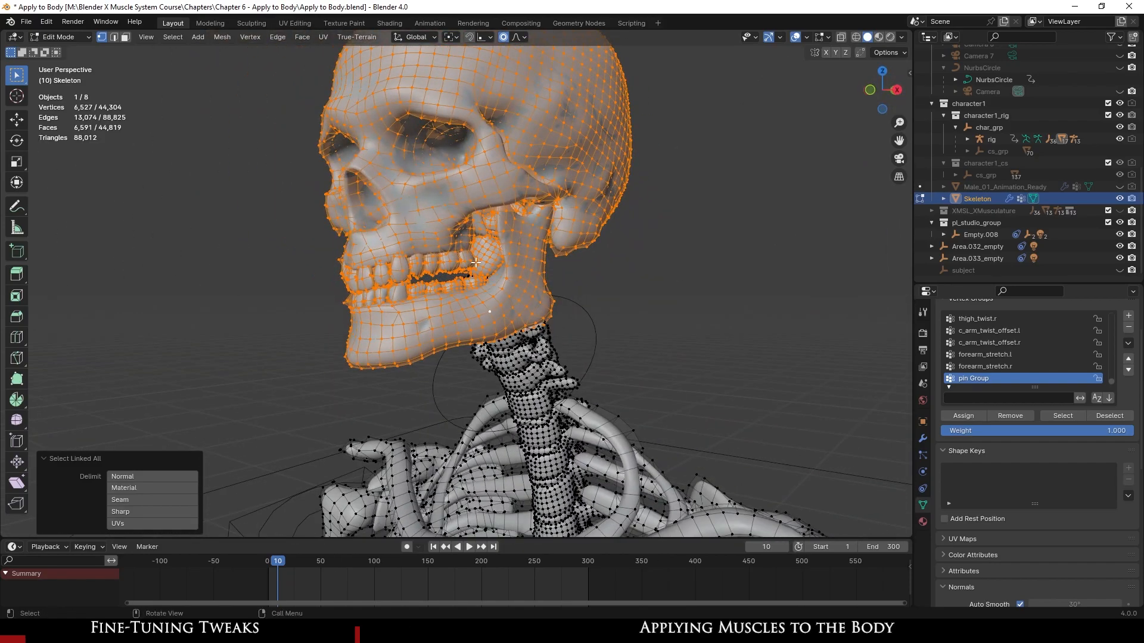
# - Invert the selection to hide the unselected rest of the skeleton, and show the Male_01_Animation_Ready body mesh again
pyautogui.hotkey('ctrl', 'i')
pyautogui.press('h')
pyautogui.moveTo(582, 429); pyautogui.dragTo(586, 309, button='middle')
pyautogui.click(1118, 187)
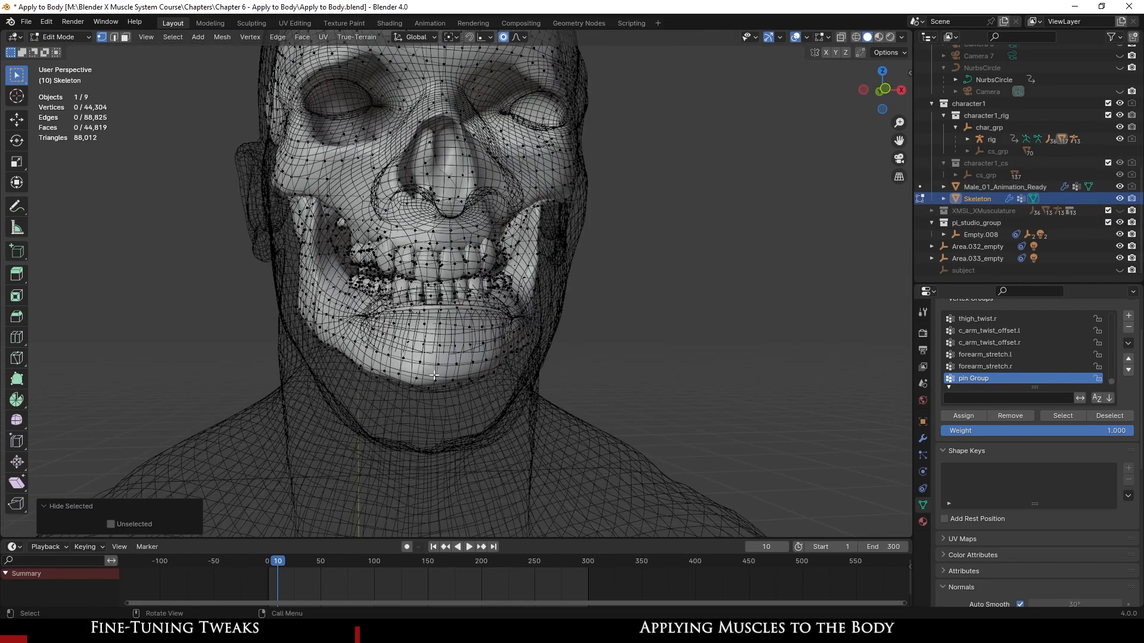
# - In front view, move the chin vertex down about 0.023 m along Z with smooth proportional editing sized about 0.16 m
pyautogui.click(441, 369)
pyautogui.moveTo(517, 357); pyautogui.dragTo(560, 365, button='middle')
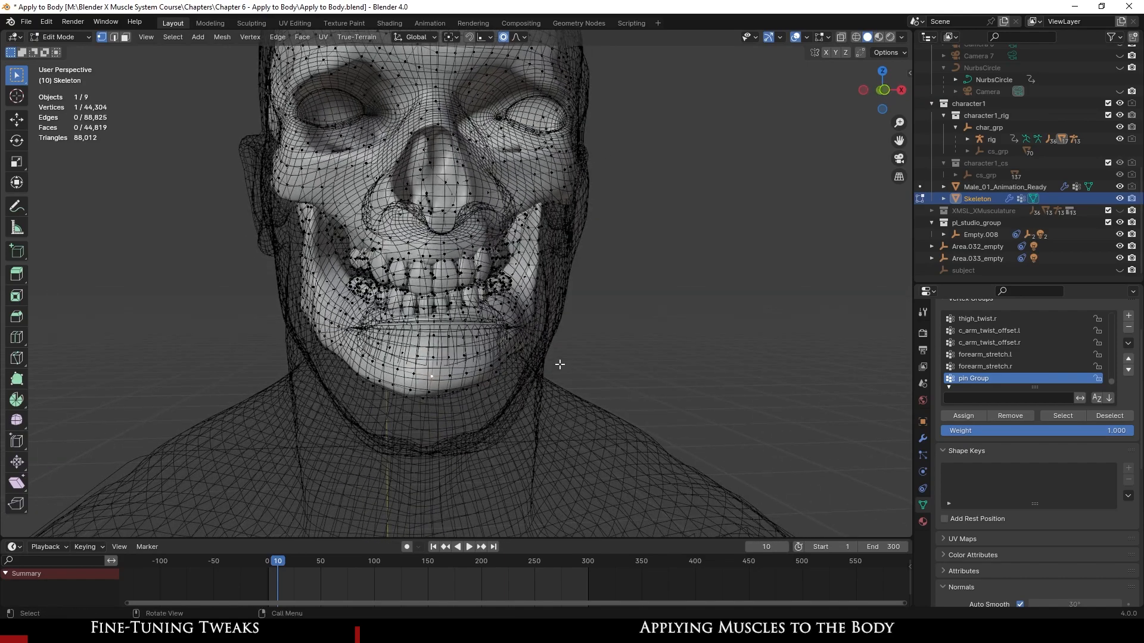
pyautogui.press('KP_1')
pyautogui.click(520, 36)
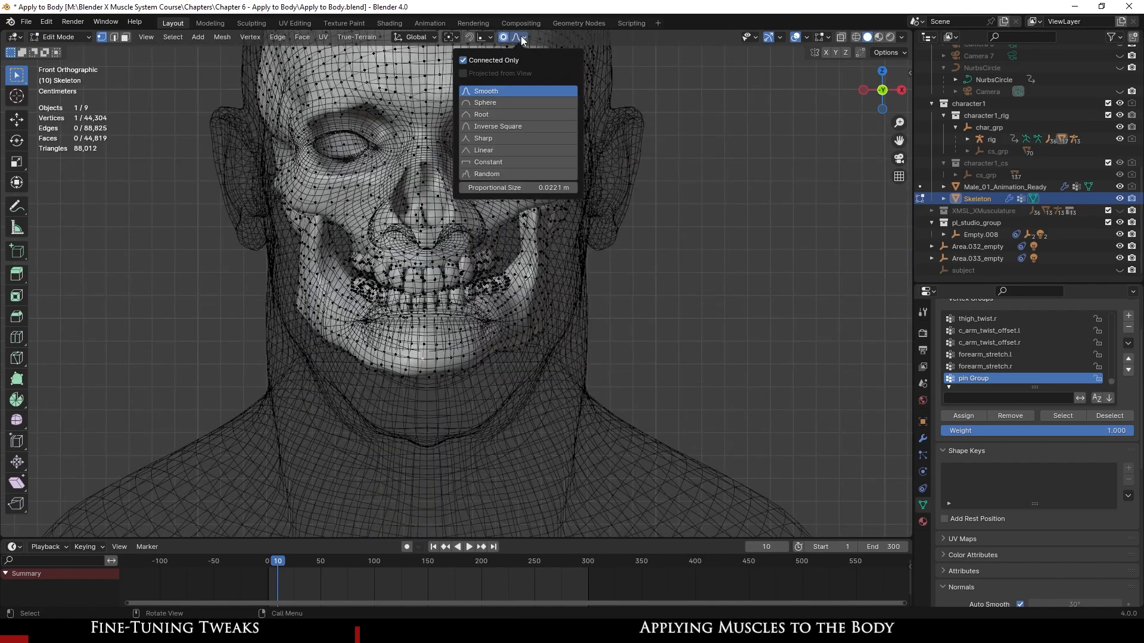
pyautogui.click(520, 37)
pyautogui.scroll(3, 532, 417)
pyautogui.press('g')
pyautogui.press('z')
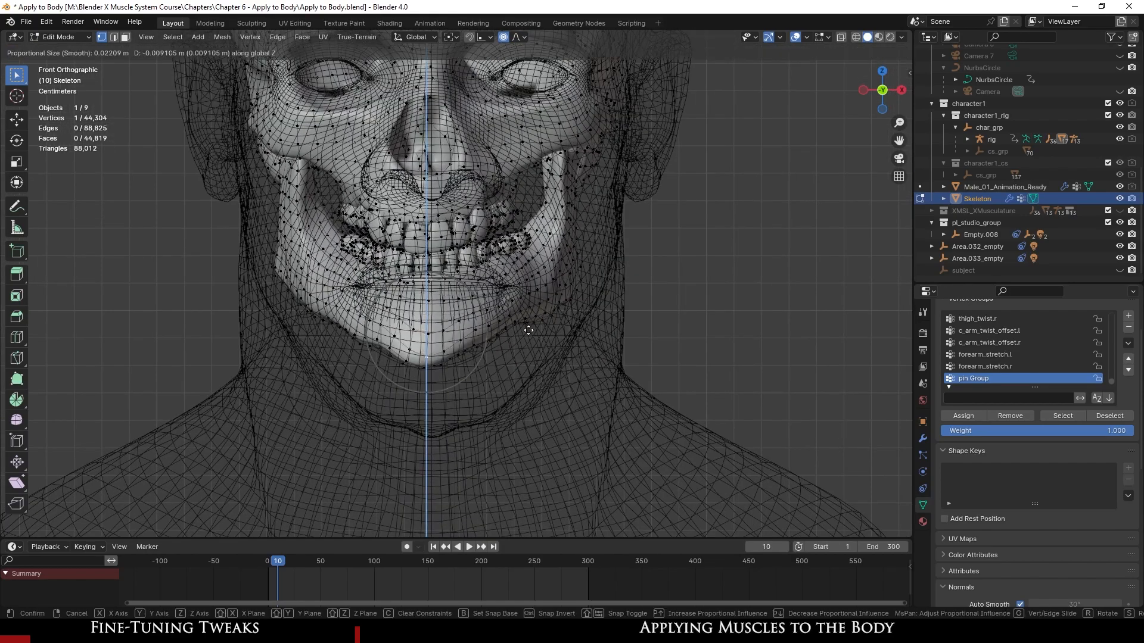
pyautogui.scroll(-15, 527, 337)
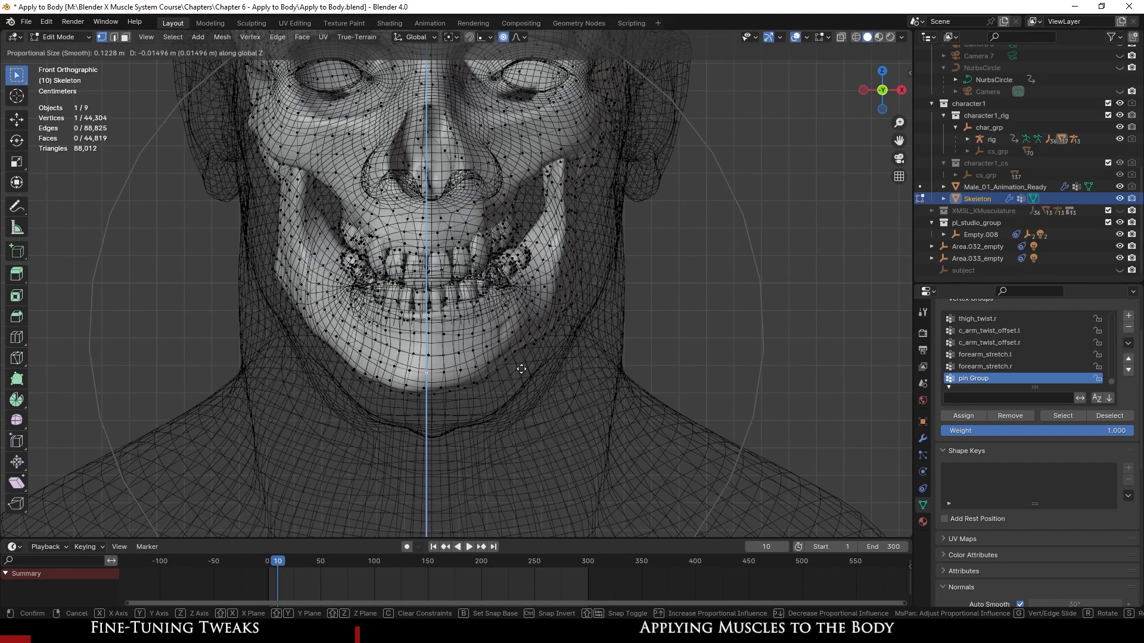
pyautogui.scroll(-3, 523, 368)
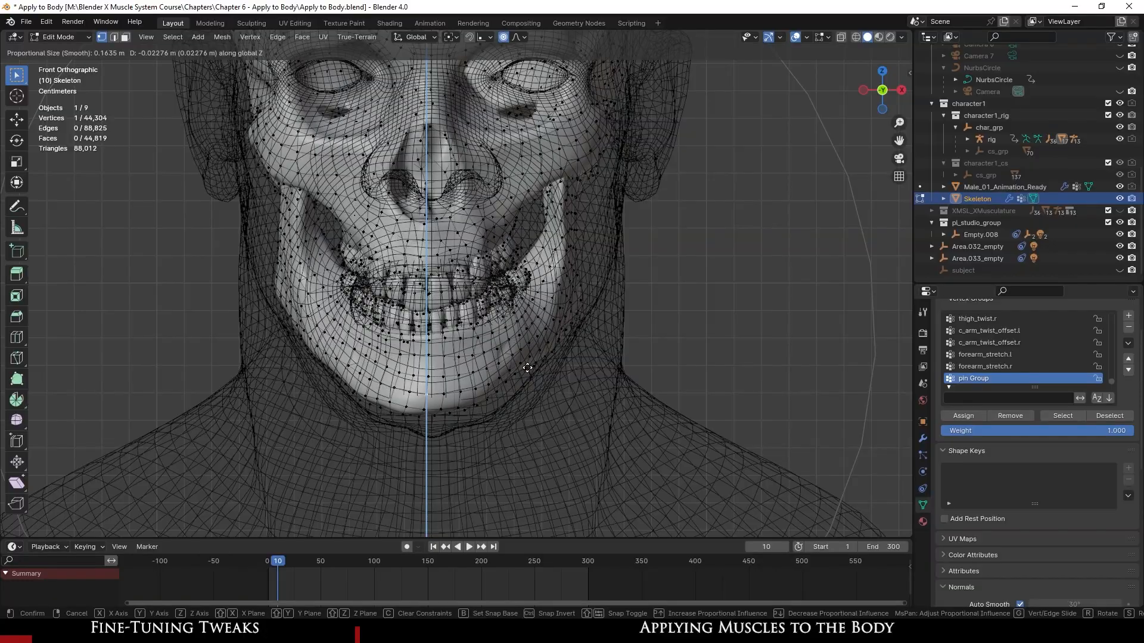
pyautogui.click(527, 370)
# - Hide the two neck vertebrae still attached below the skull, and save the file
pyautogui.moveTo(525, 369); pyautogui.dragTo(488, 357, button='middle')
pyautogui.scroll(-6, 486, 355)
pyautogui.scroll(5, 483, 357)
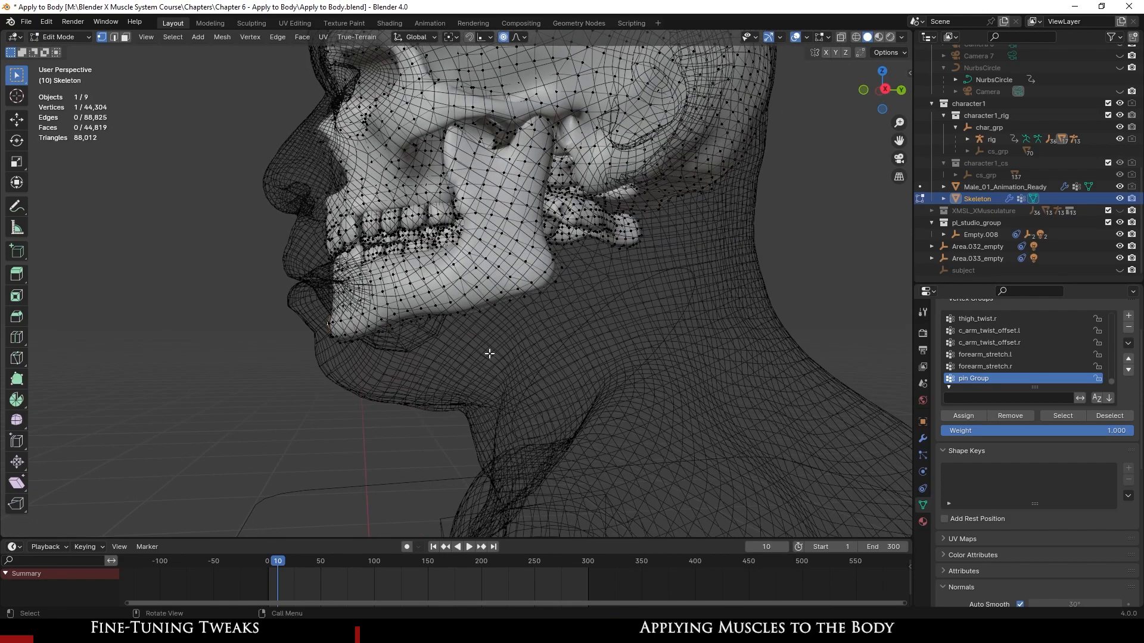
pyautogui.press('KP_3')
pyautogui.scroll(1, 482, 354)
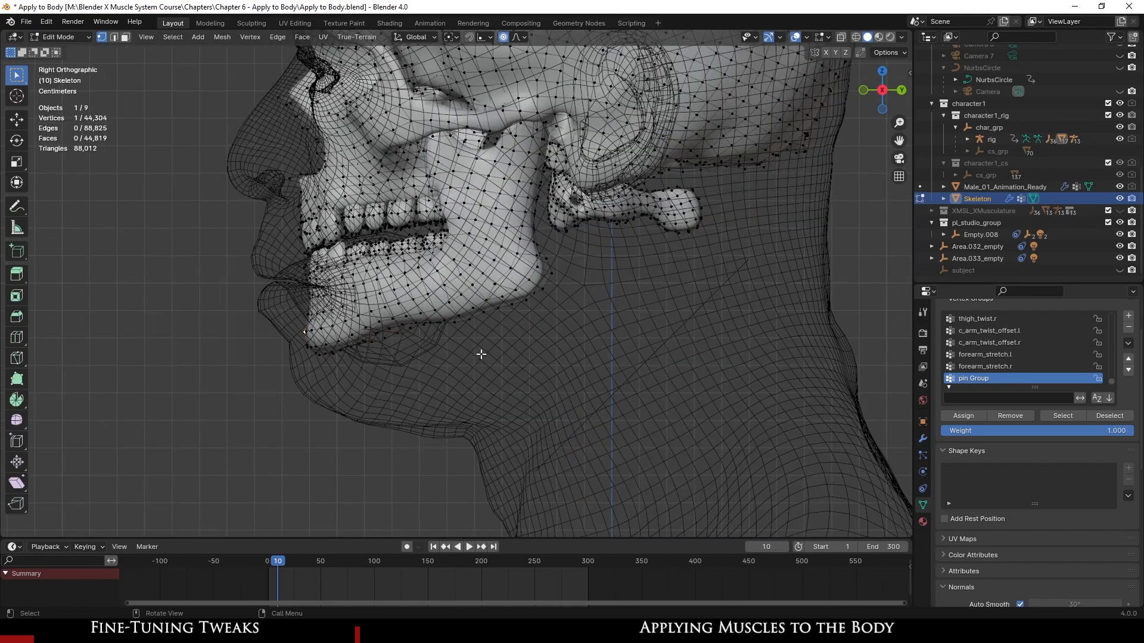
pyautogui.moveTo(526, 281); pyautogui.dragTo(338, 292, button='middle')
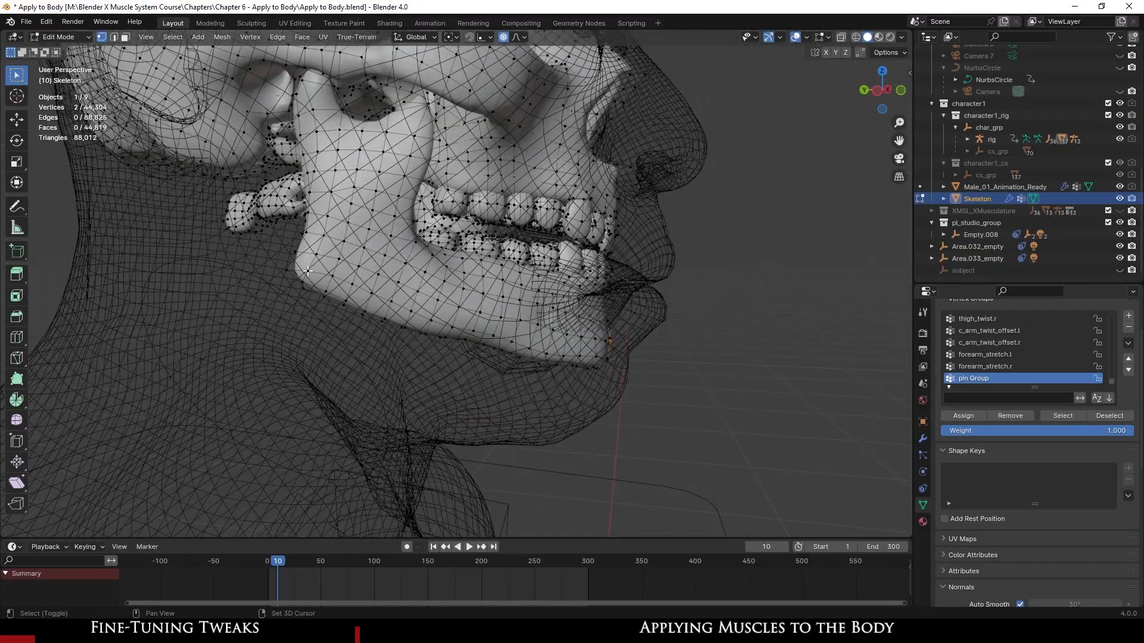
pyautogui.press('KP_3')
pyautogui.moveTo(512, 391); pyautogui.dragTo(543, 269, button='middle')
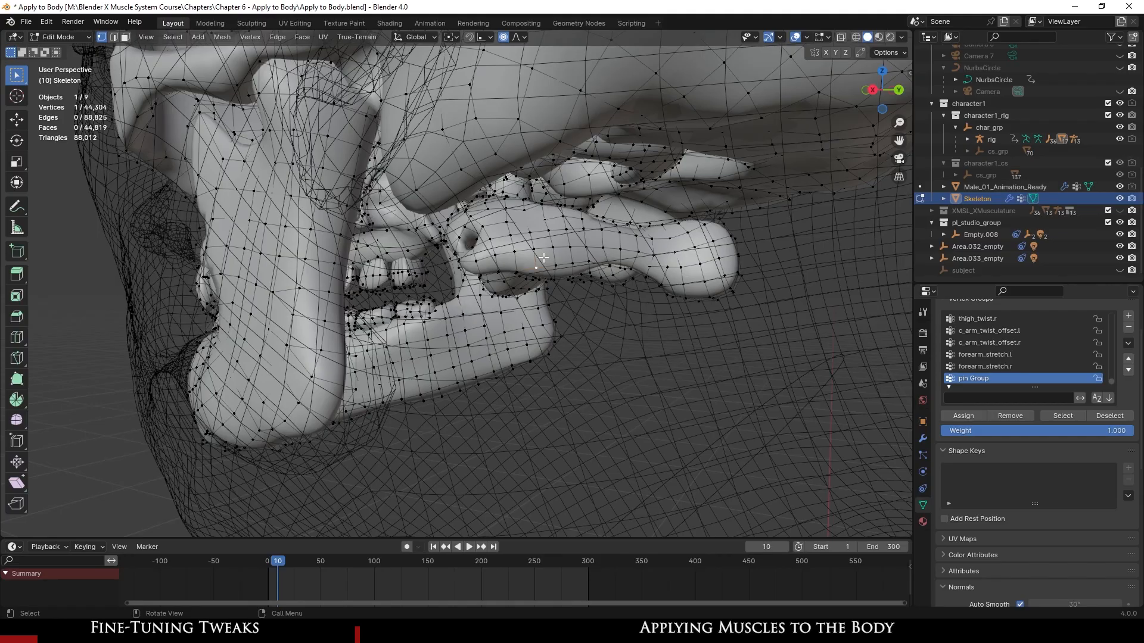
pyautogui.hotkey('ctrl', 'l')
pyautogui.press('h')
pyautogui.moveTo(572, 269); pyautogui.dragTo(395, 253, button='middle')
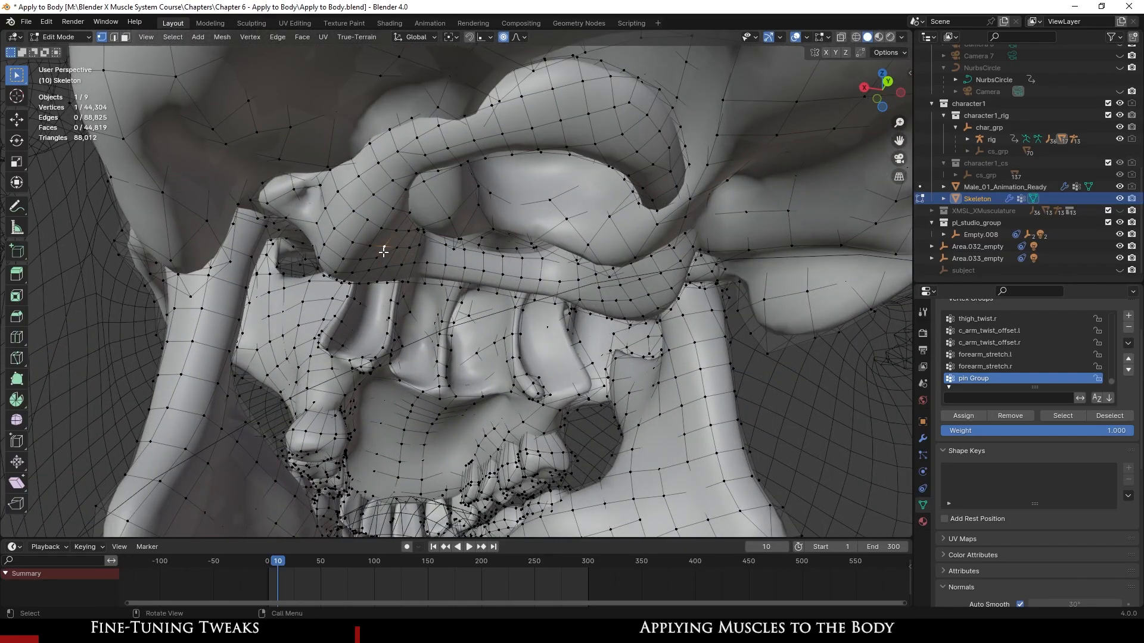
pyautogui.press('l')
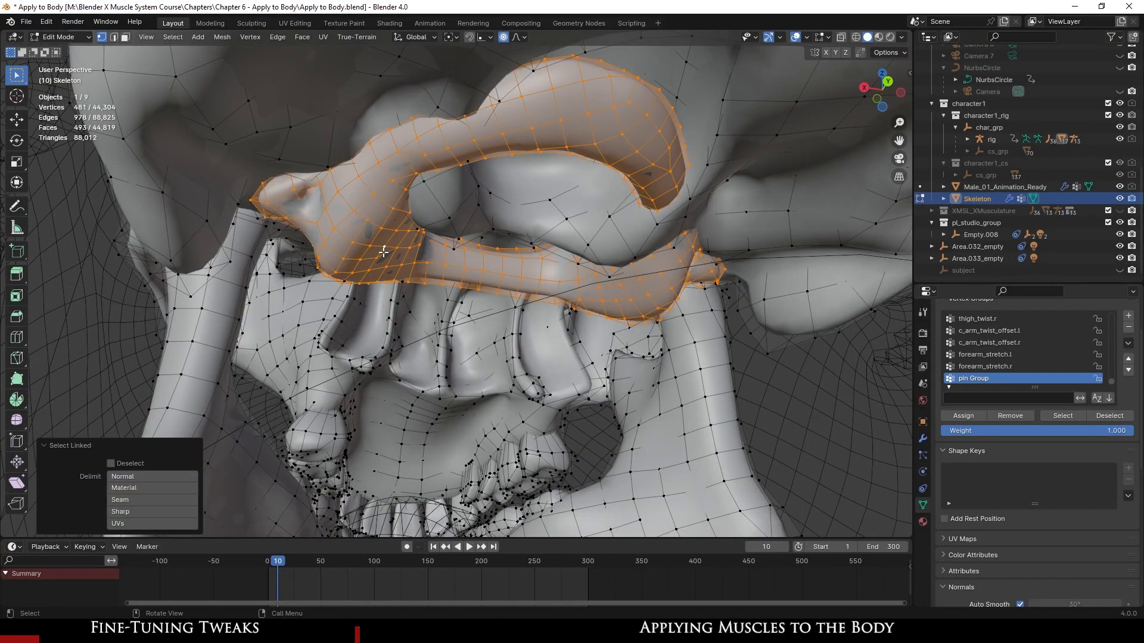
pyautogui.press('h')
pyautogui.moveTo(383, 252); pyautogui.dragTo(516, 358, button='middle')
pyautogui.hotkey('ctrl', 's')
# - Select the chin and both jaw-corner vertices, save the file, and move them down about 0.026 m along Z with proportional editing
pyautogui.scroll(-5, 530, 339)
pyautogui.scroll(3, 516, 357)
pyautogui.click(453, 447)
pyautogui.moveTo(382, 422); pyautogui.dragTo(488, 421, button='middle')
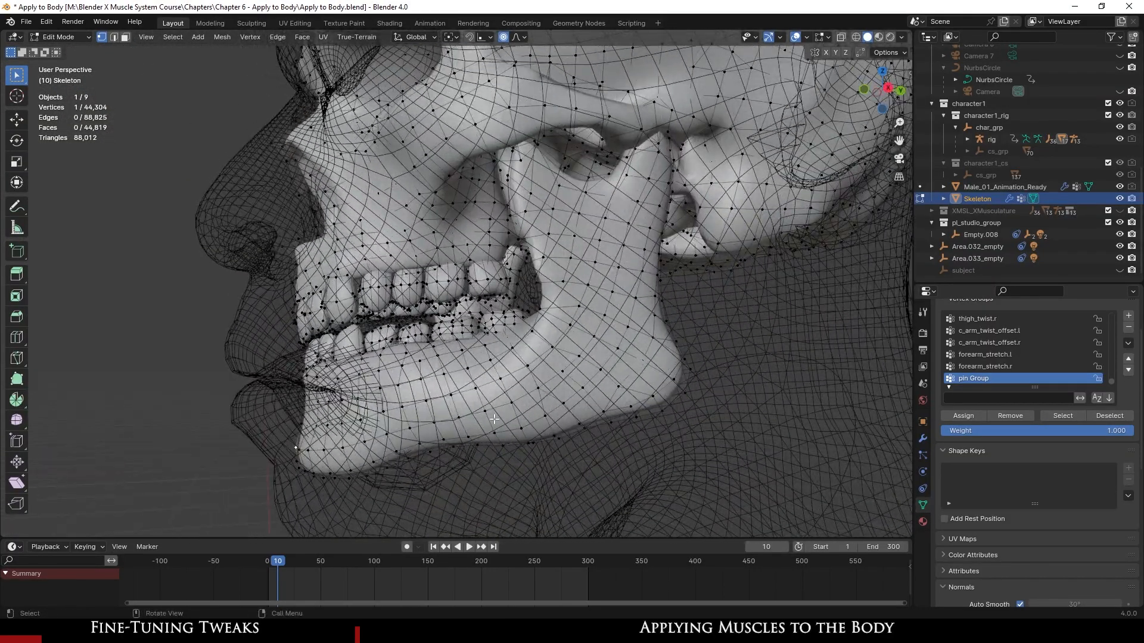
pyautogui.moveTo(503, 374); pyautogui.dragTo(287, 337, button='middle')
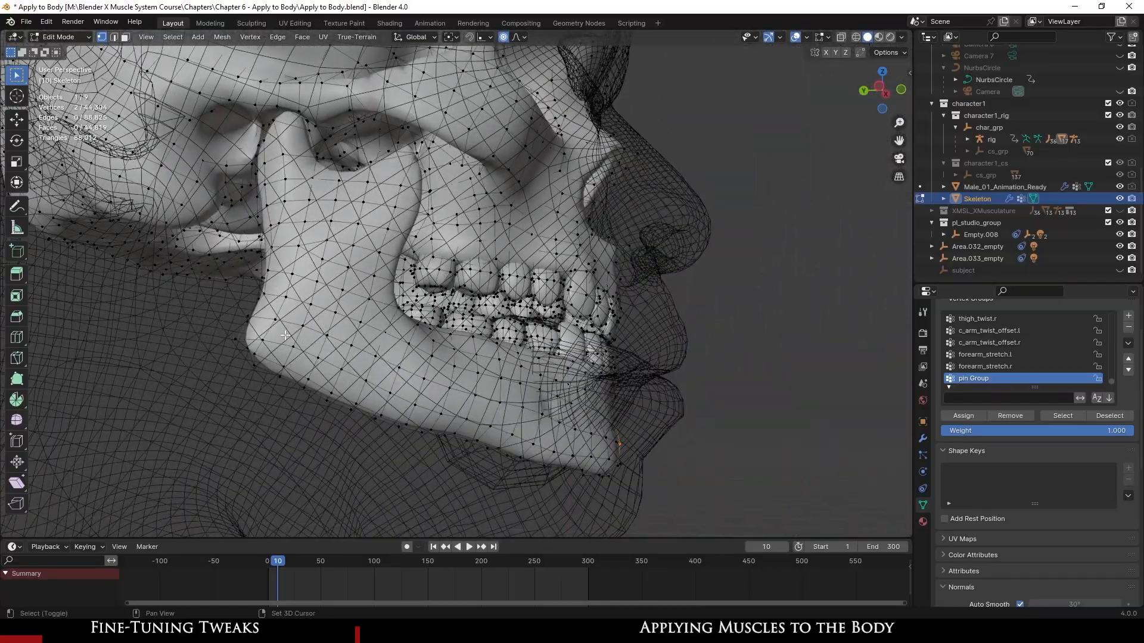
pyautogui.moveTo(409, 343); pyautogui.dragTo(469, 343, button='middle')
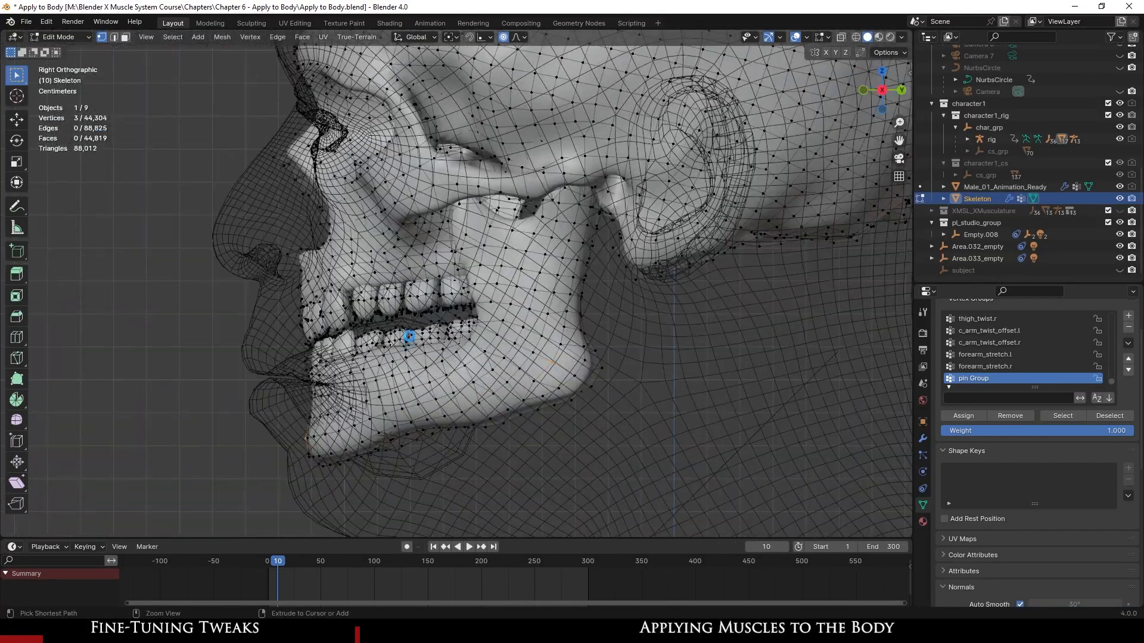
pyautogui.hotkey('ctrl', 's')
pyautogui.scroll(2, 469, 343)
pyautogui.scroll(2, 528, 351)
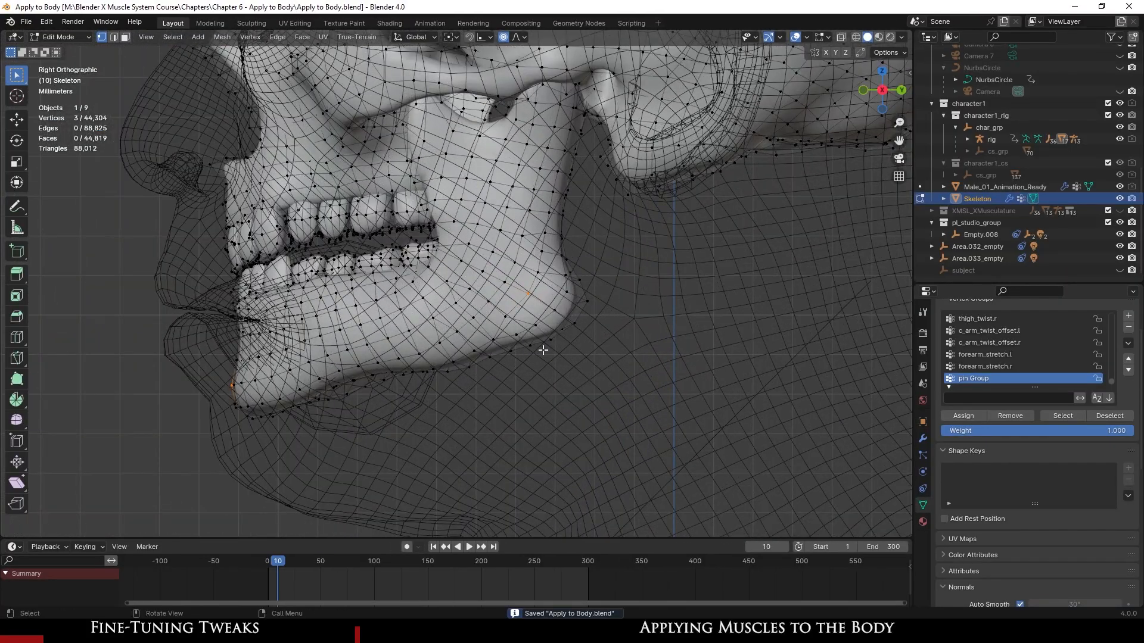
pyautogui.press('g')
pyautogui.press('z')
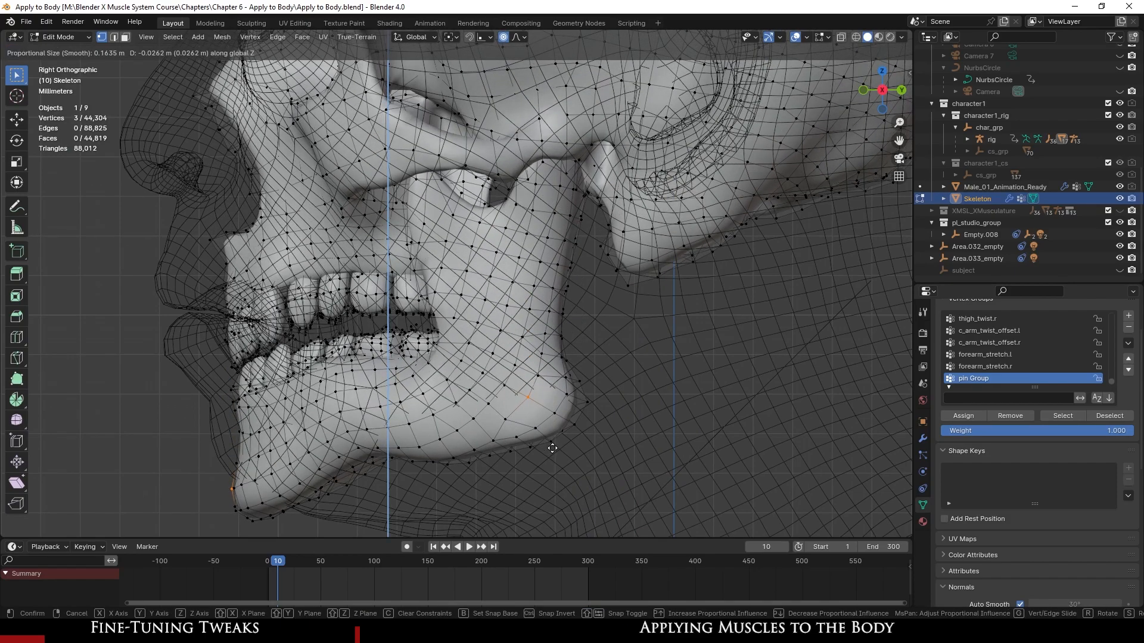
pyautogui.click(552, 448)
# - Select a vertex on each brow and raise both about 0.006 m along Z with proportional editing
pyautogui.scroll(-3, 549, 447)
pyautogui.moveTo(548, 447)
pyautogui.mouseDown(button='middle')
pyautogui.moveTo(529, 421)
pyautogui.moveTo(545, 406)
pyautogui.moveTo(626, 401)
pyautogui.moveTo(559, 459)
pyautogui.moveTo(551, 439)
pyautogui.moveTo(487, 444)
pyautogui.moveTo(555, 439)
pyautogui.mouseUp(button='middle')
pyautogui.scroll(3, 559, 438)
pyautogui.scroll(-3, 493, 434)
pyautogui.scroll(3, 494, 418)
pyautogui.keyDown('shift'); pyautogui.moveTo(518, 298); pyautogui.dragTo(494, 354, button='middle'); pyautogui.keyUp('shift')
pyautogui.scroll(2, 494, 353)
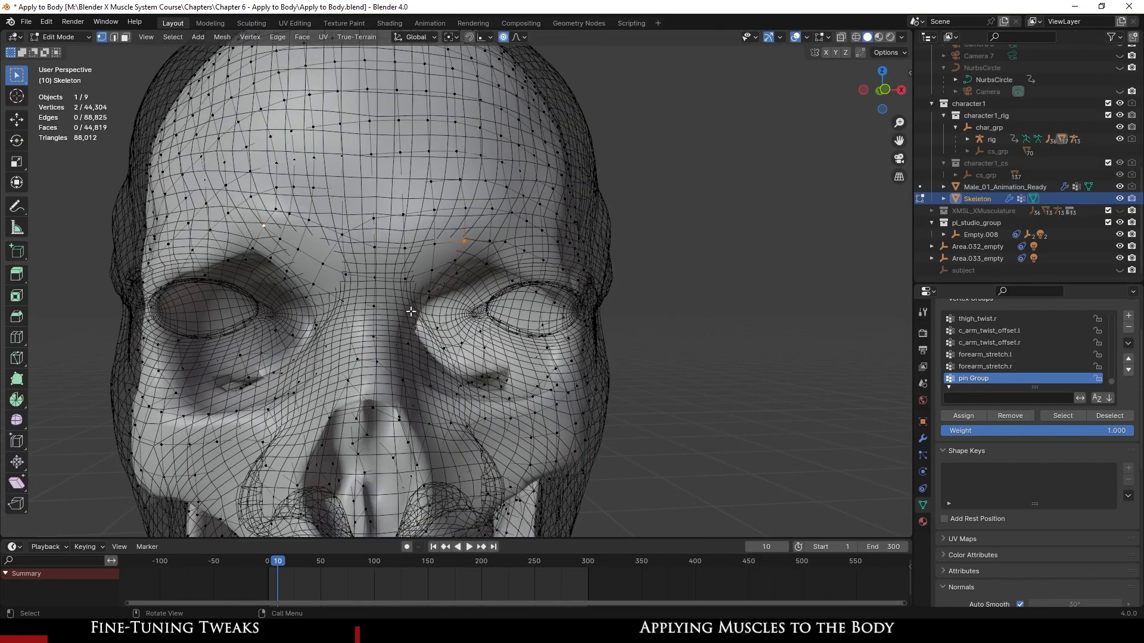
pyautogui.press('KP_1')
pyautogui.scroll(3, 464, 297)
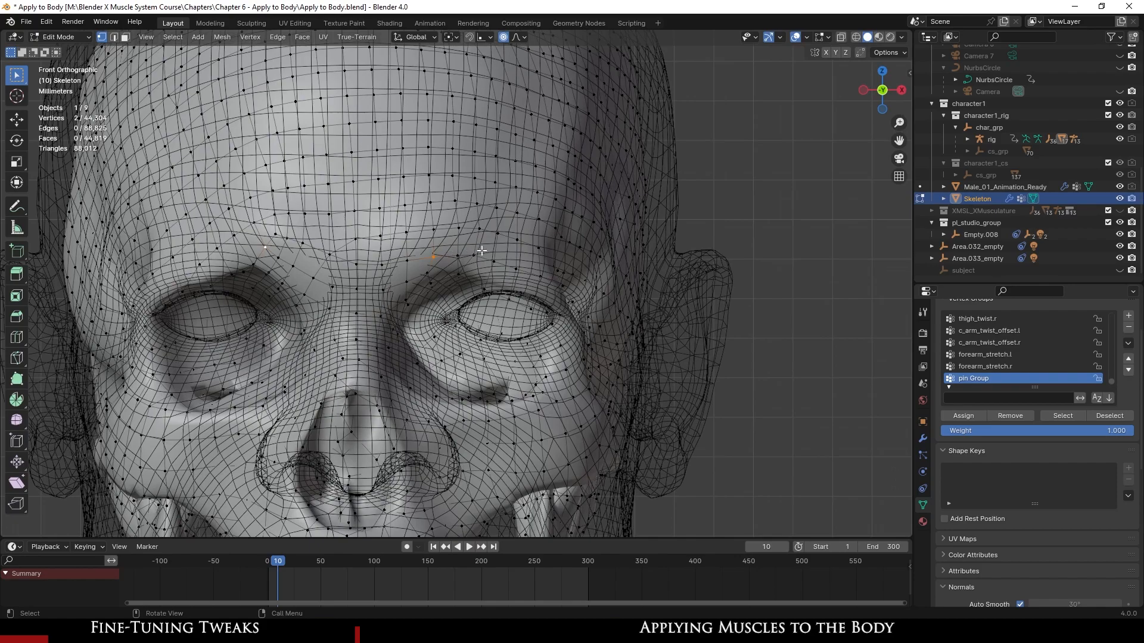
pyautogui.press('g')
pyautogui.press('z')
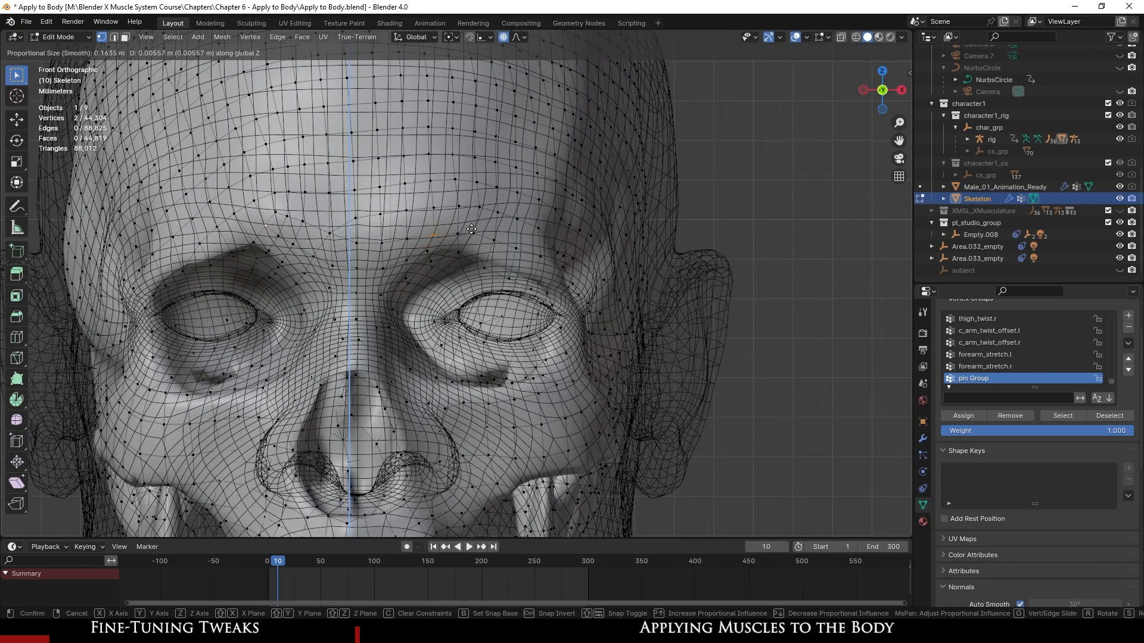
pyautogui.click(471, 229)
# - Move a vertex on the character's left jaw corner inward and slightly up by about 0.0045 m with proportional editing
pyautogui.scroll(-4, 495, 286)
pyautogui.scroll(3, 512, 316)
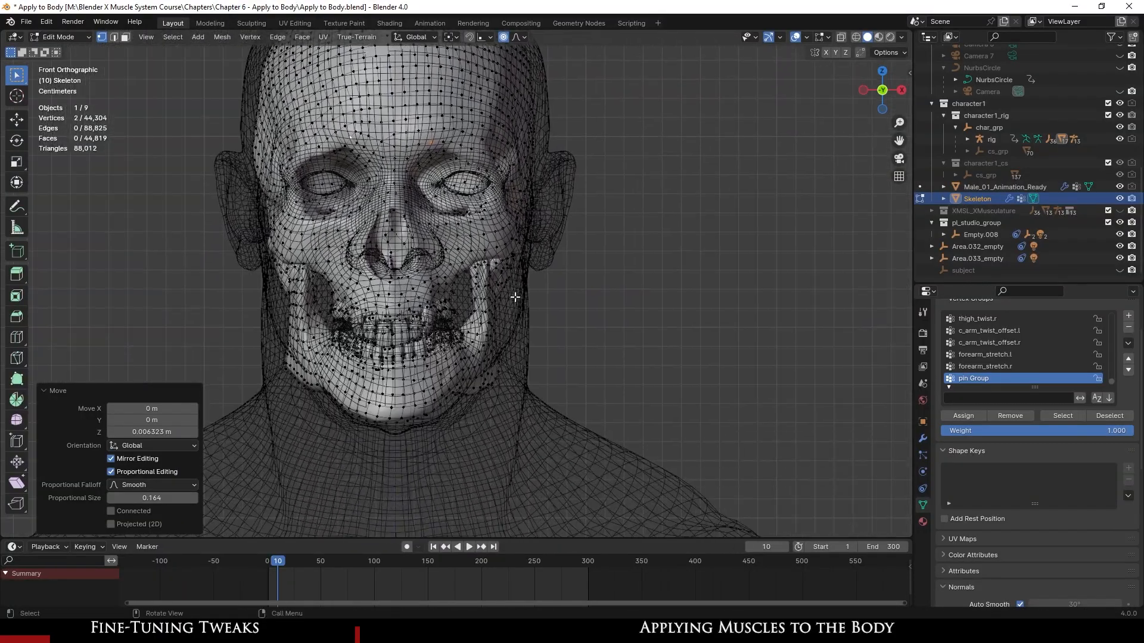
pyautogui.moveTo(511, 322); pyautogui.dragTo(623, 329, button='middle')
pyautogui.scroll(3, 560, 356)
pyautogui.click(559, 355)
pyautogui.press('g')
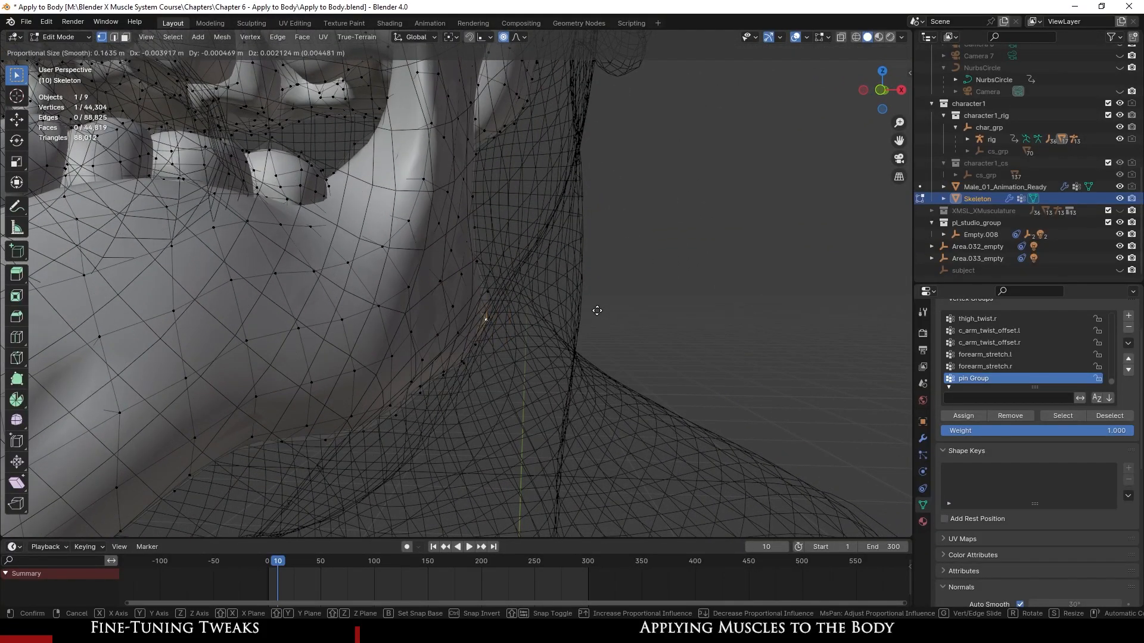
pyautogui.click(597, 311)
# - In side view, select the front chin vertex and move it up with proportional editing
pyautogui.moveTo(591, 322); pyautogui.dragTo(411, 357, button='middle')
pyautogui.click(339, 386)
pyautogui.press('KP_3')
pyautogui.scroll(2, 425, 351)
pyautogui.scroll(1, 425, 351)
pyautogui.press('g')
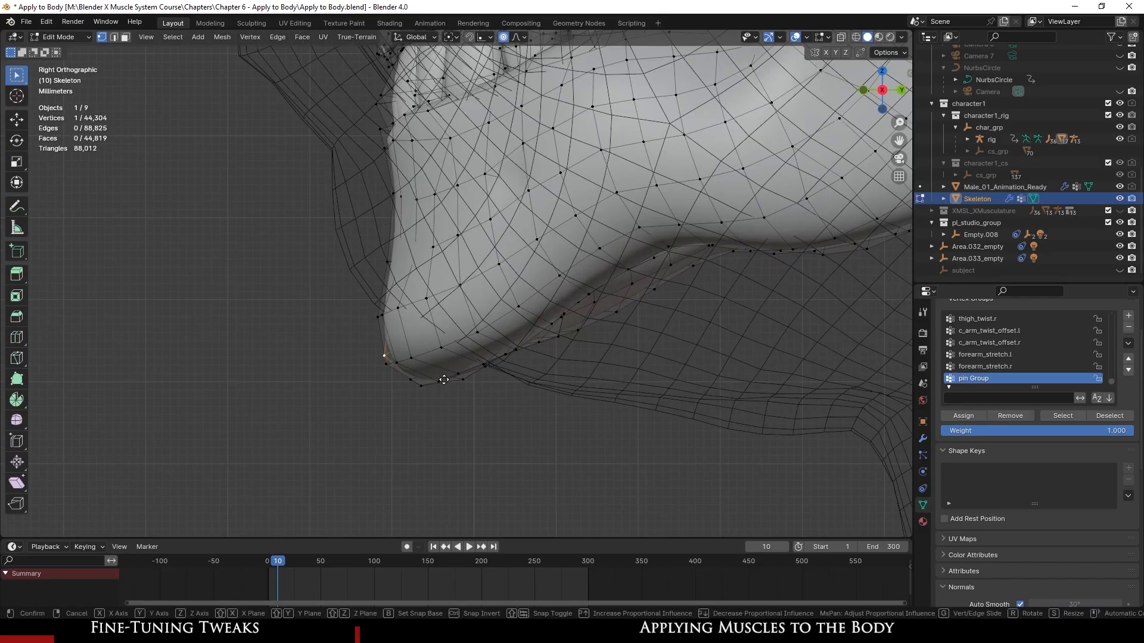
pyautogui.click(437, 324)
# - Move a vertex on the character's right jaw corner inward and up about 0.004 m, using a proportional size of about 0.076 m
pyautogui.scroll(-3, 436, 324)
pyautogui.moveTo(437, 324)
pyautogui.mouseDown(button='middle')
pyautogui.moveTo(399, 342)
pyautogui.moveTo(439, 316)
pyautogui.mouseUp(button='middle')
pyautogui.scroll(4, 253, 256)
pyautogui.click(252, 260)
pyautogui.moveTo(253, 261); pyautogui.dragTo(394, 309, button='middle')
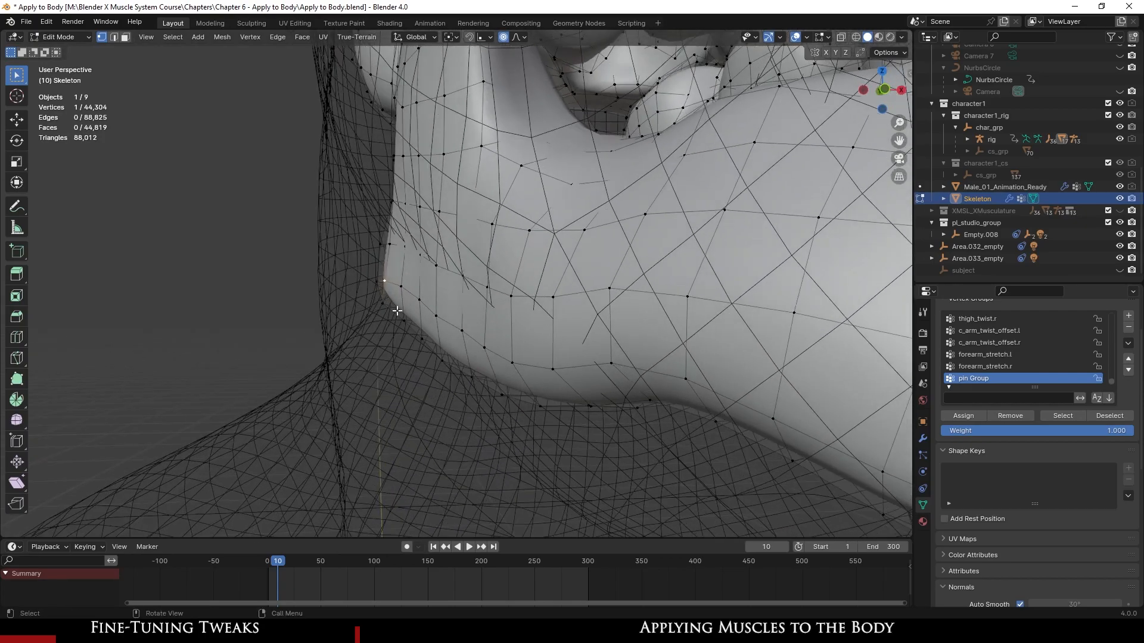
pyautogui.press('g')
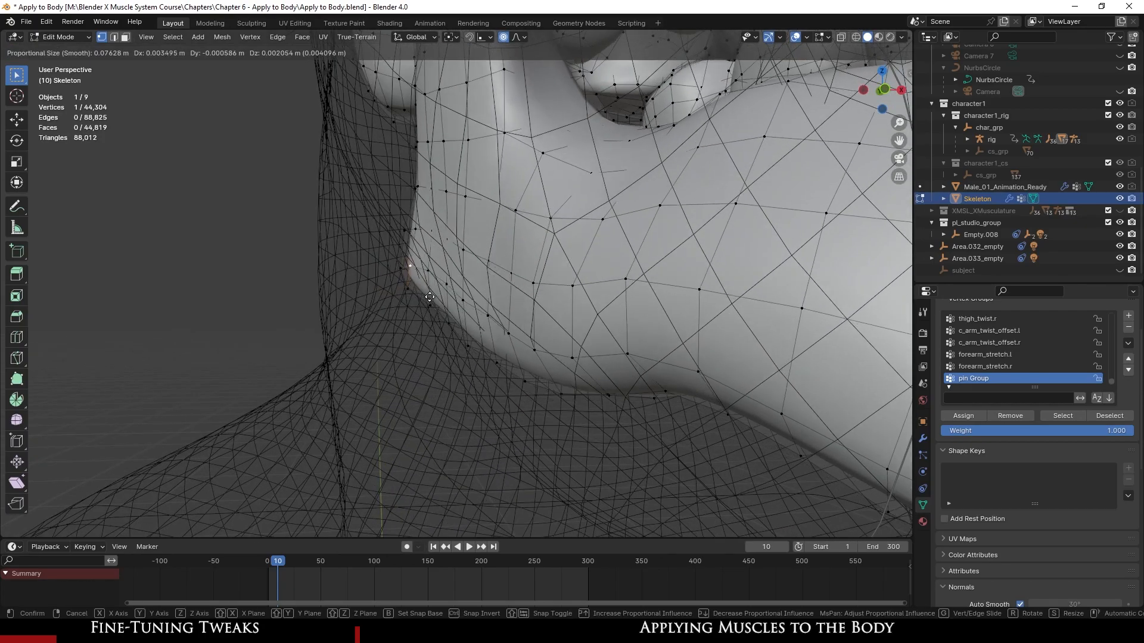
pyautogui.click(429, 296)
# - Leave Edit Mode to examine the skull's fit inside the head mesh from several angles, and return to editing the Skeleton
pyautogui.moveTo(430, 296); pyautogui.dragTo(381, 386, button='middle')
pyautogui.press('Tab')
pyautogui.scroll(-3, 502, 336)
pyautogui.scroll(-4, 441, 357)
pyautogui.moveTo(442, 358); pyautogui.dragTo(501, 326, button='middle')
pyautogui.scroll(4, 495, 347)
pyautogui.scroll(2, 502, 350)
pyautogui.scroll(3, 528, 357)
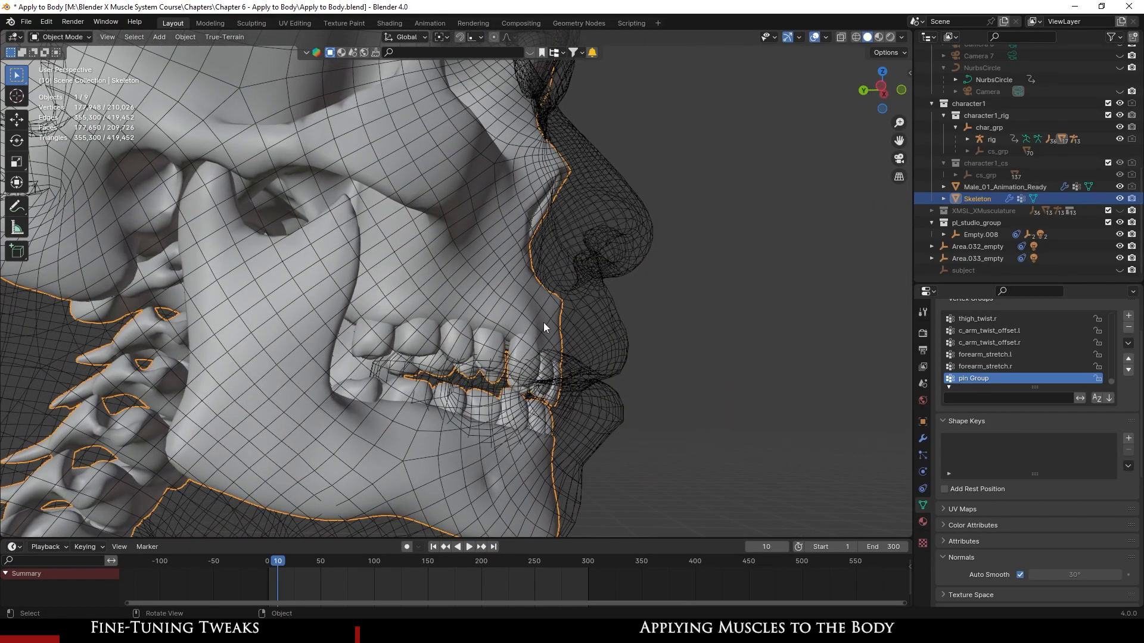
pyautogui.scroll(-3, 543, 327)
pyautogui.moveTo(587, 334); pyautogui.dragTo(467, 332, button='middle')
pyautogui.press('Tab')
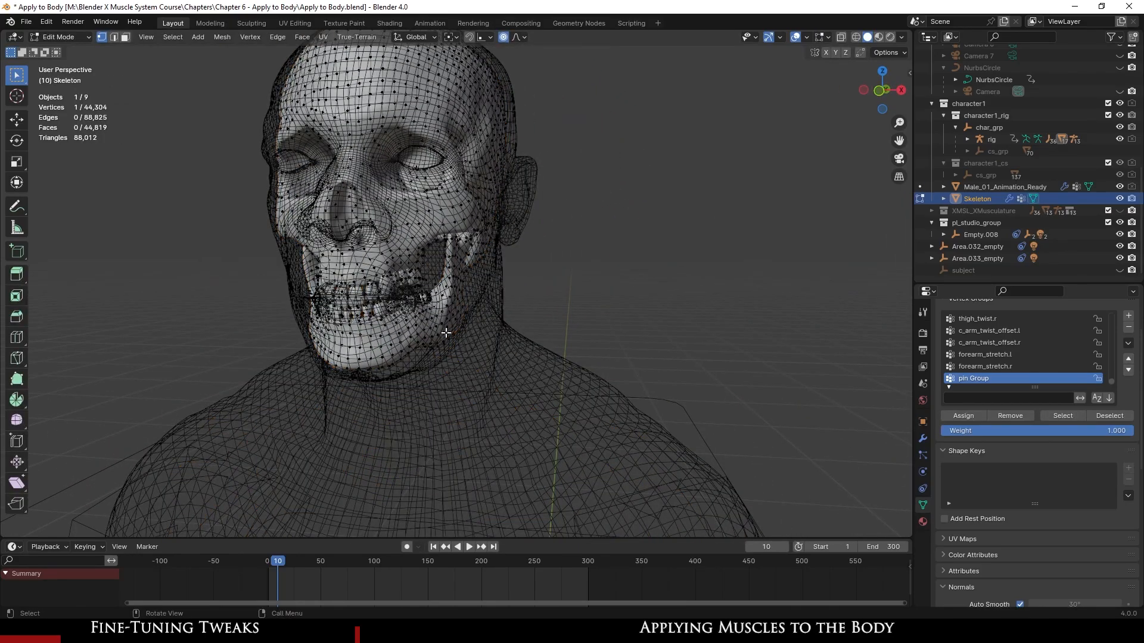
# - Reveal all of the Skeleton's hidden geometry so the whole body is available again around the skull
pyautogui.hotkey('alt', 'h')
pyautogui.scroll(-5, 446, 334)
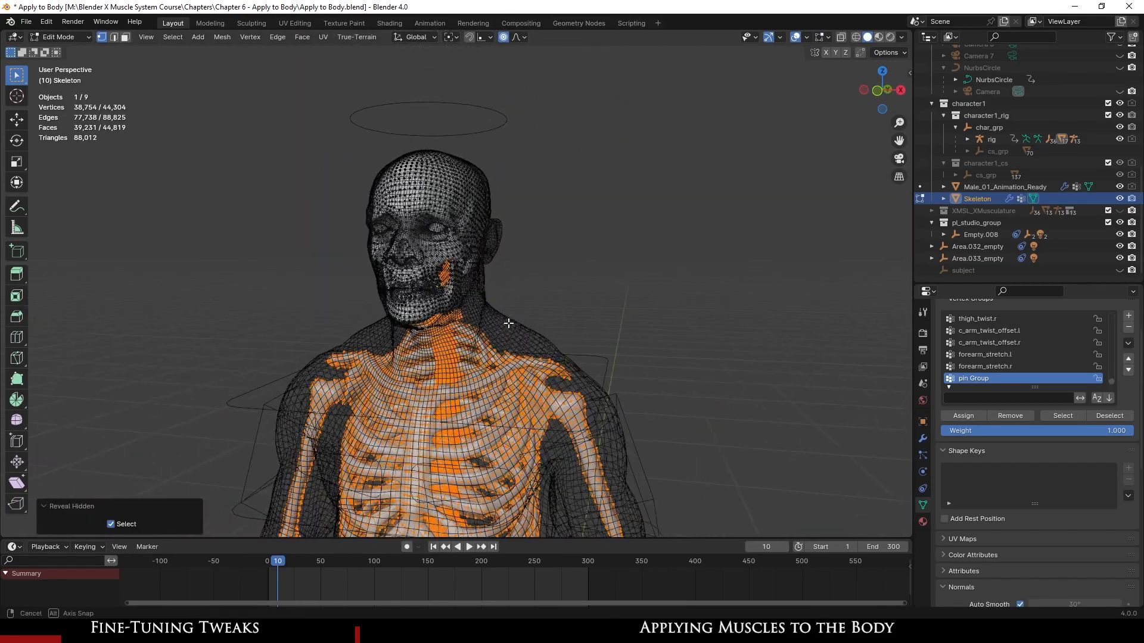
pyautogui.moveTo(519, 324); pyautogui.dragTo(441, 328, button='middle')
pyautogui.keyDown('shift'); pyautogui.moveTo(438, 429); pyautogui.dragTo(411, 286, button='middle'); pyautogui.keyUp('shift')
pyautogui.moveTo(393, 399); pyautogui.dragTo(494, 229, button='middle')
pyautogui.moveTo(494, 229); pyautogui.dragTo(506, 227, button='middle')
pyautogui.keyDown('shift'); pyautogui.moveTo(471, 140); pyautogui.dragTo(479, 295, button='middle'); pyautogui.keyUp('shift')
pyautogui.moveTo(480, 250); pyautogui.dragTo(477, 250, button='middle')
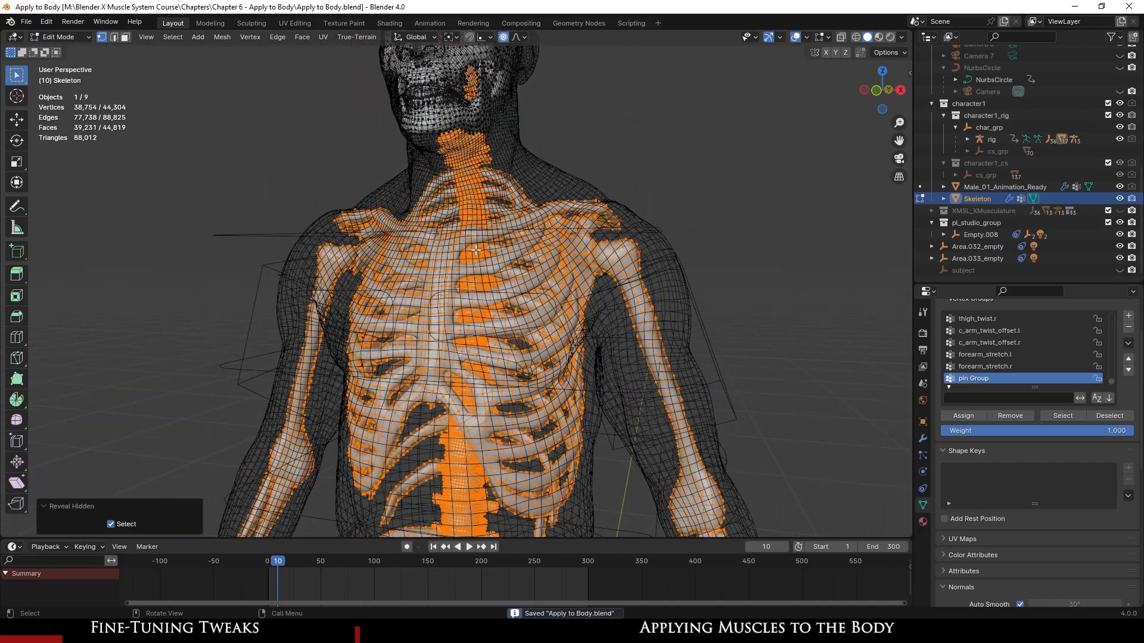
# - Return the Skeleton to Object Mode and save the file
pyautogui.scroll(-6, 476, 250)
pyautogui.scroll(4, 484, 345)
pyautogui.press('Tab')
pyautogui.scroll(-3, 481, 360)
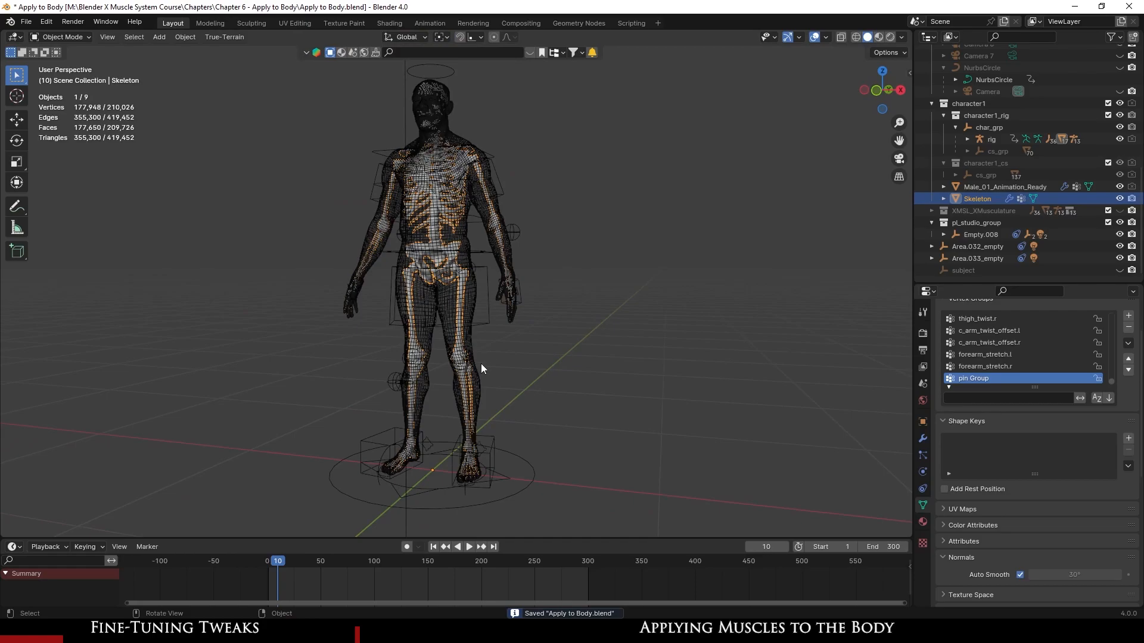
pyautogui.scroll(4, 481, 359)
pyautogui.hotkey('ctrl', 's')
# - Select the character's rig around the legs and enter its Edit Mode
pyautogui.scroll(4, 481, 368)
pyautogui.scroll(2, 439, 292)
pyautogui.moveTo(439, 292)
pyautogui.mouseDown(button='middle')
pyautogui.moveTo(533, 298)
pyautogui.moveTo(452, 303)
pyautogui.mouseUp(button='middle')
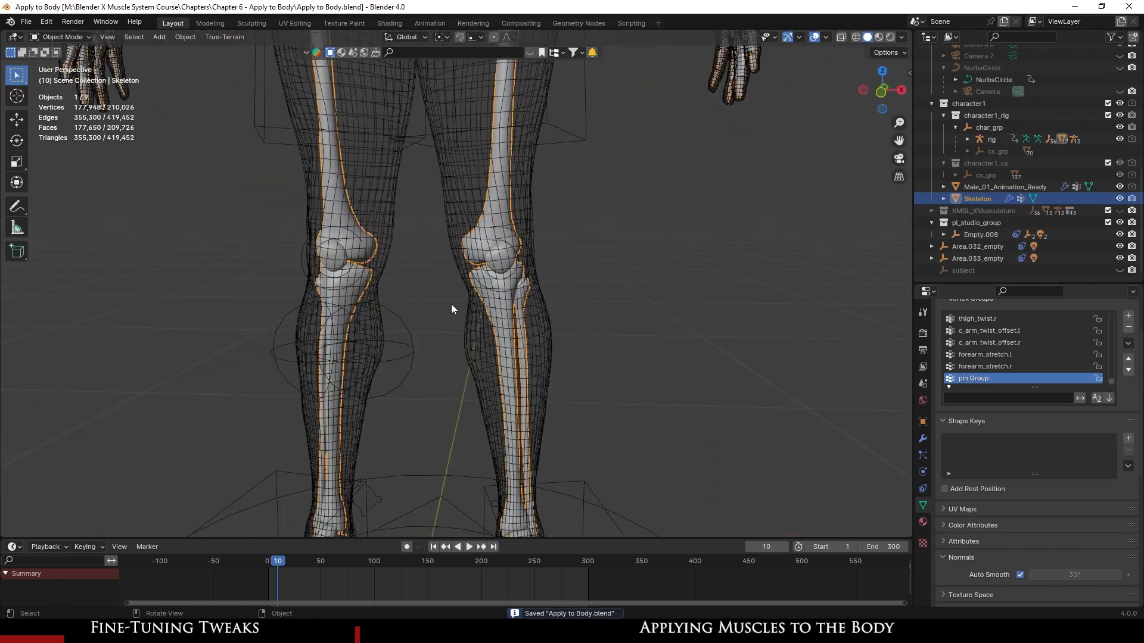
pyautogui.click(401, 362)
pyautogui.moveTo(402, 362); pyautogui.dragTo(532, 372, button='middle')
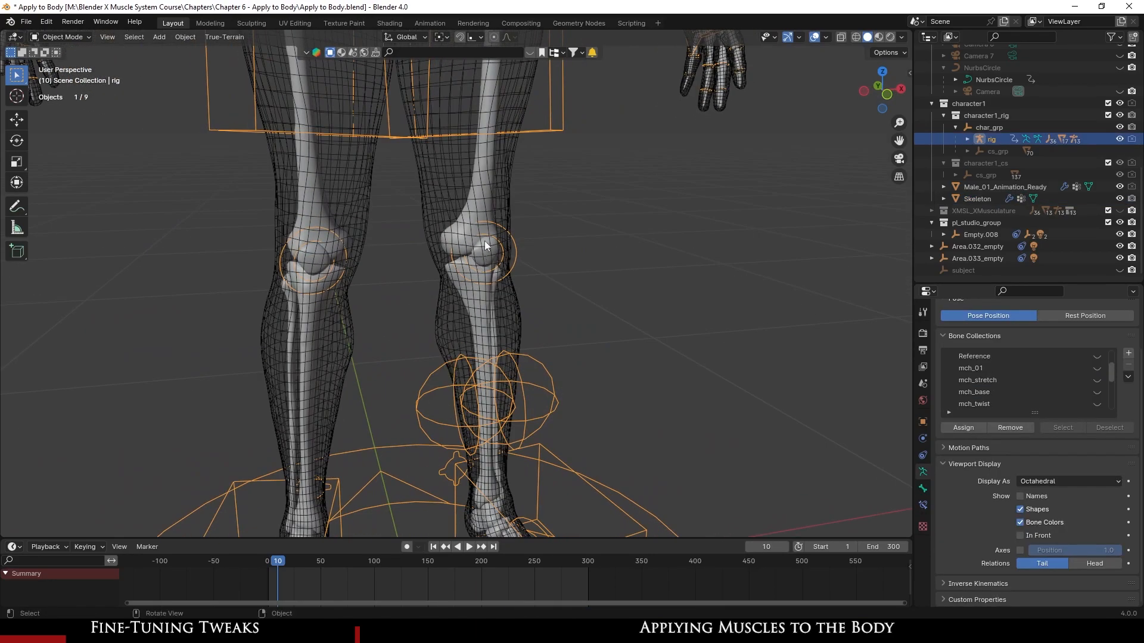
pyautogui.moveTo(521, 397); pyautogui.dragTo(347, 393, button='middle')
pyautogui.moveTo(351, 224); pyautogui.dragTo(376, 282, button='middle')
pyautogui.press('Tab')
pyautogui.moveTo(506, 343); pyautogui.dragTo(428, 346, button='middle')
# - Move the left leg's pole bone c_leg_pole.l outward along the X axis by about 0.141 m, with its mirrored counterpart
pyautogui.click(402, 412)
pyautogui.moveTo(460, 415); pyautogui.dragTo(448, 320, button='middle')
pyautogui.scroll(-5, 470, 445)
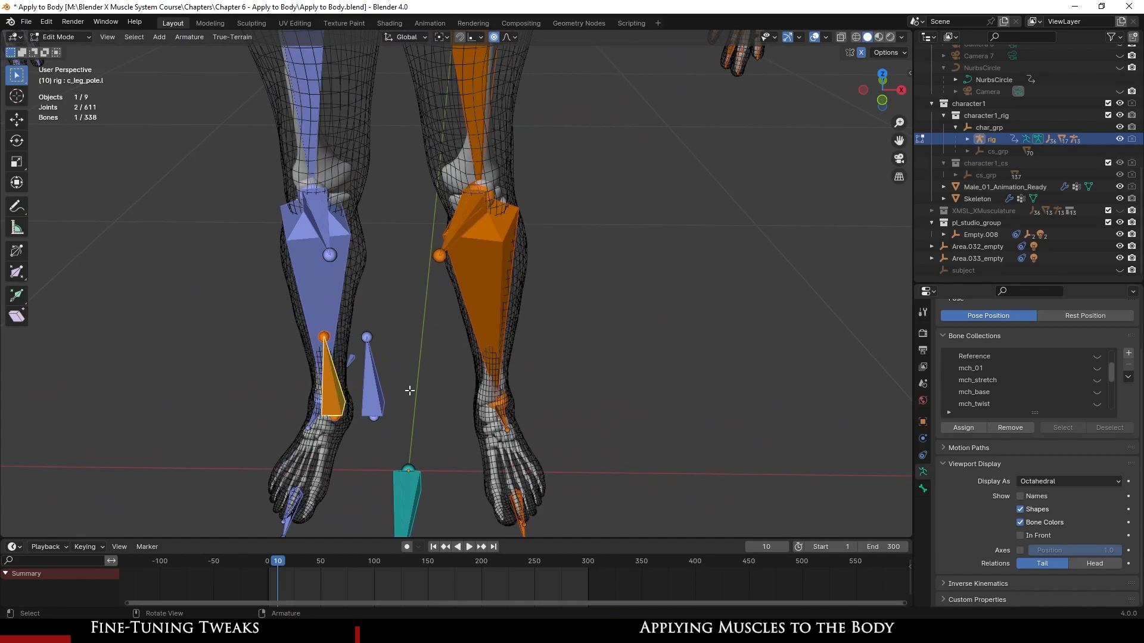
pyautogui.press('g')
pyautogui.press('x')
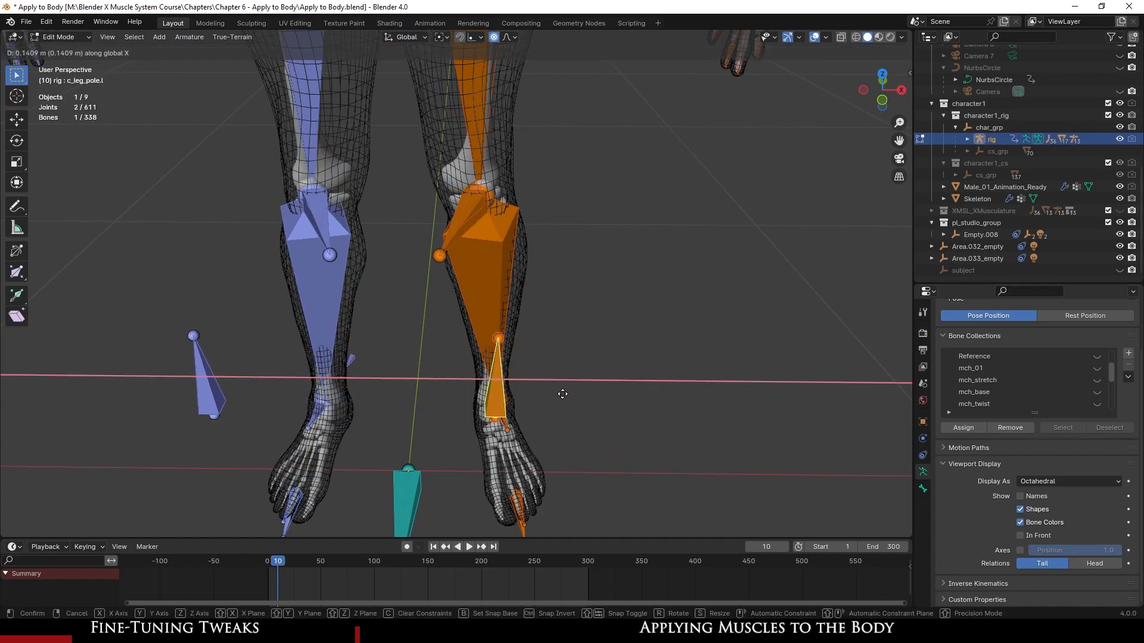
pyautogui.click(562, 393)
# - Leave the rig's Edit Mode to examine the knees and knee pole controls from several angles, including the side
pyautogui.scroll(-4, 554, 343)
pyautogui.moveTo(554, 342); pyautogui.dragTo(458, 382, button='middle')
pyautogui.press('Tab')
pyautogui.scroll(3, 484, 370)
pyautogui.scroll(3, 429, 380)
pyautogui.scroll(-3, 457, 382)
pyautogui.moveTo(371, 353); pyautogui.dragTo(389, 336, button='middle')
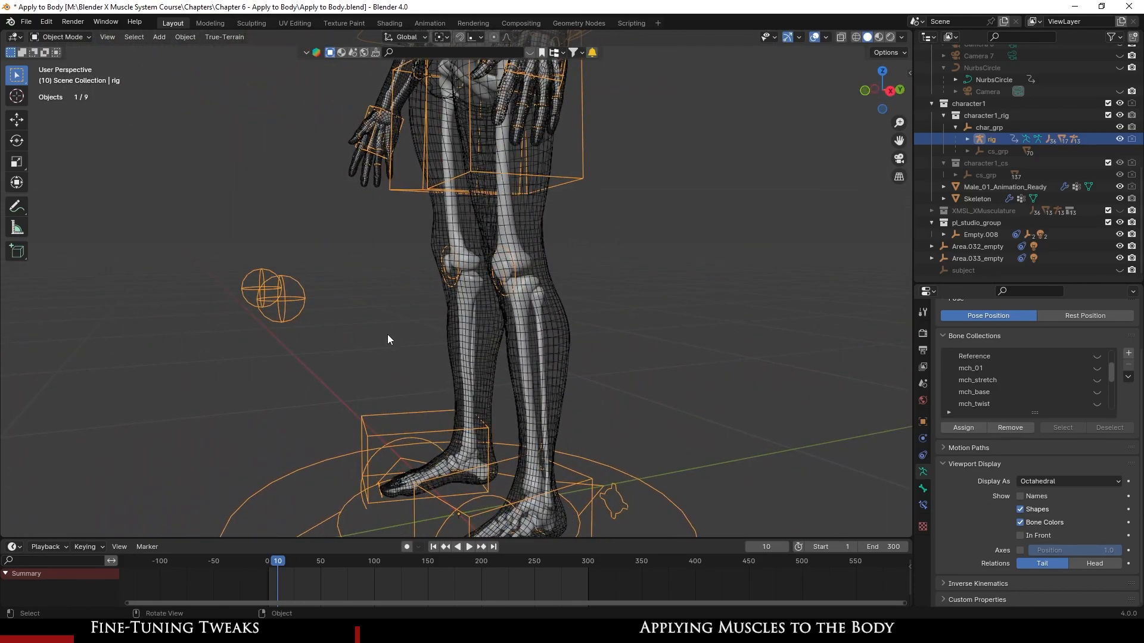
pyautogui.press('KP_3')
pyautogui.moveTo(205, 267); pyautogui.dragTo(480, 340, button='middle')
# - In the rig's Edit Mode, move c_leg_pole.l further outward along the X axis by about 0.034 m in front view
pyautogui.press('Tab')
pyautogui.click(476, 346)
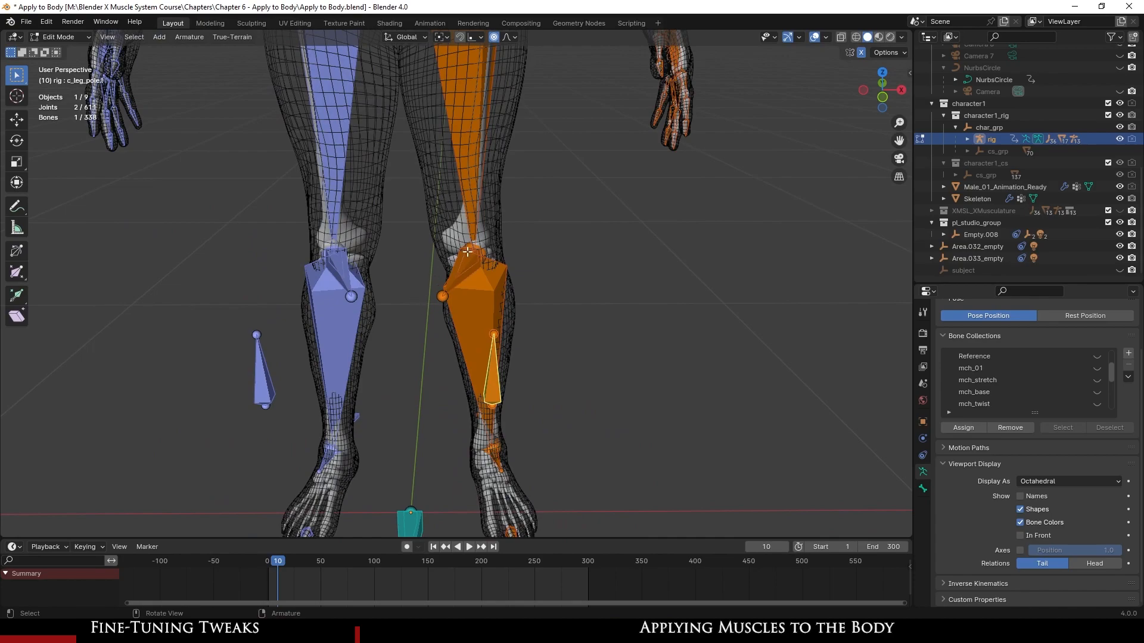
pyautogui.press('KP_1')
pyautogui.scroll(5, 426, 374)
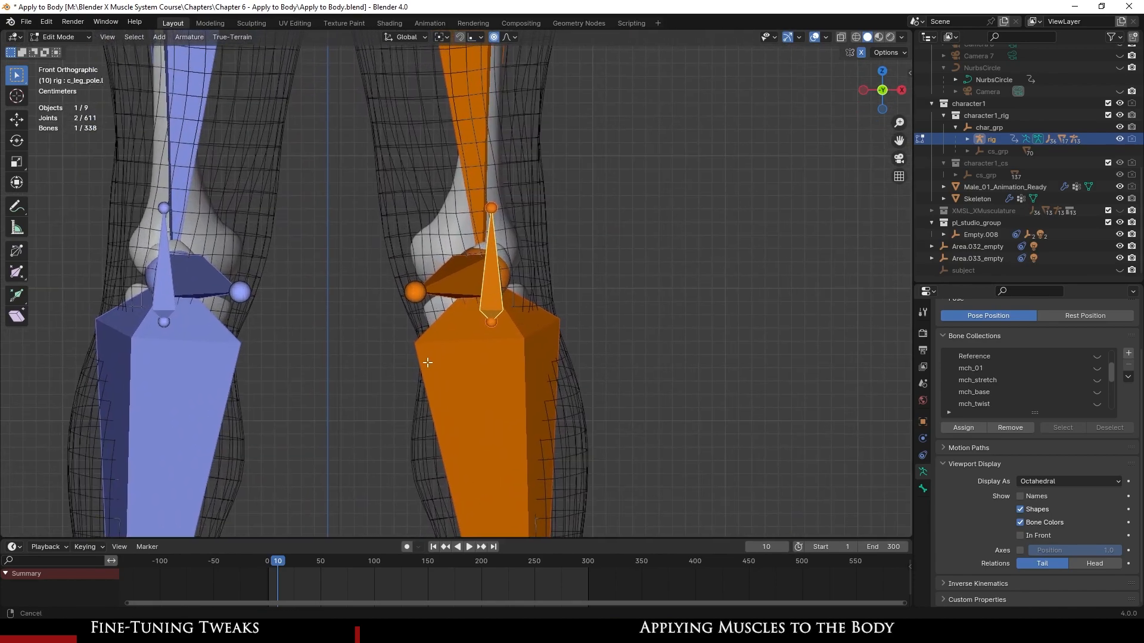
pyautogui.press('g')
pyautogui.press('z')
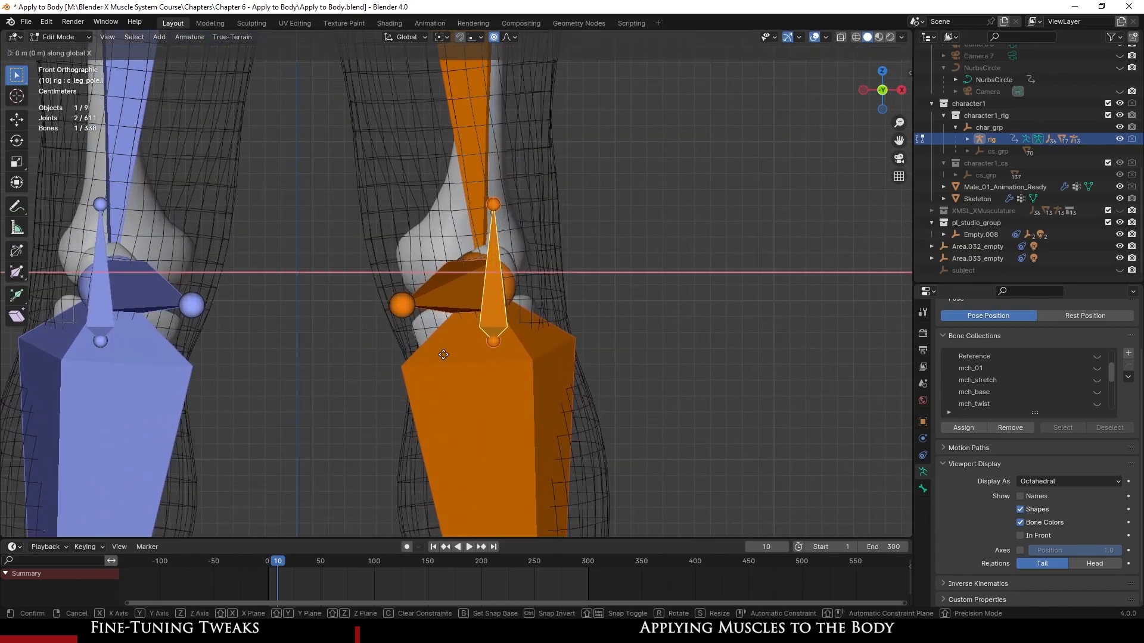
pyautogui.click(496, 351)
pyautogui.scroll(-5, 496, 352)
pyautogui.moveTo(496, 352); pyautogui.dragTo(499, 402, button='middle')
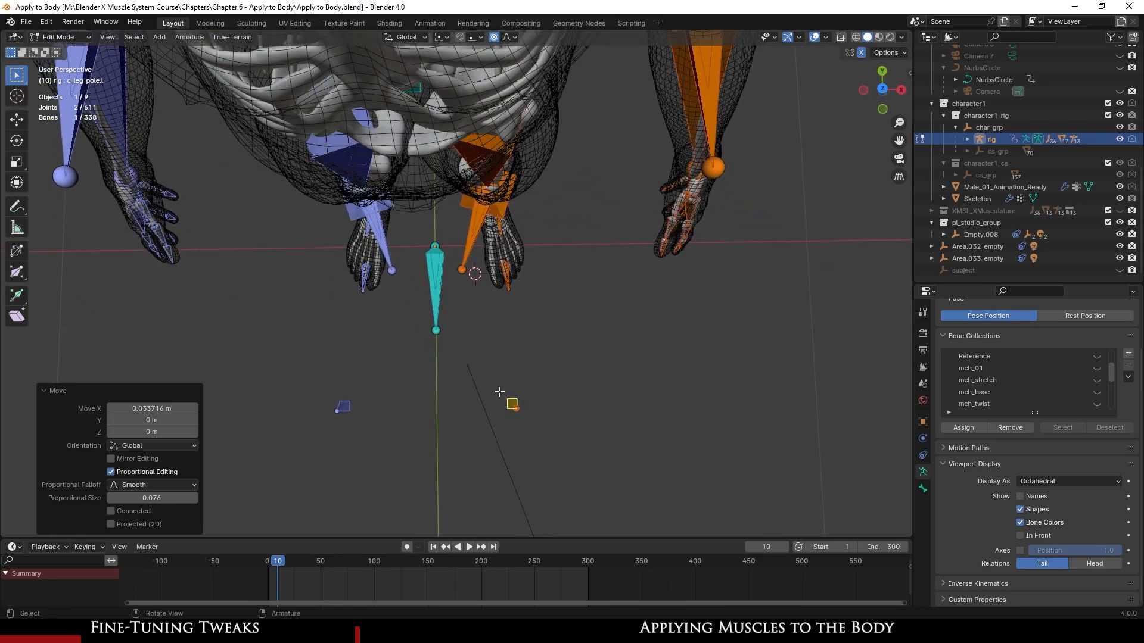
# - Select the front tips of the c_stretch_leg.l and c_stretch_leg_pin.l bones at the left knee
pyautogui.moveTo(512, 294); pyautogui.dragTo(437, 206, button='middle')
pyautogui.click(439, 205)
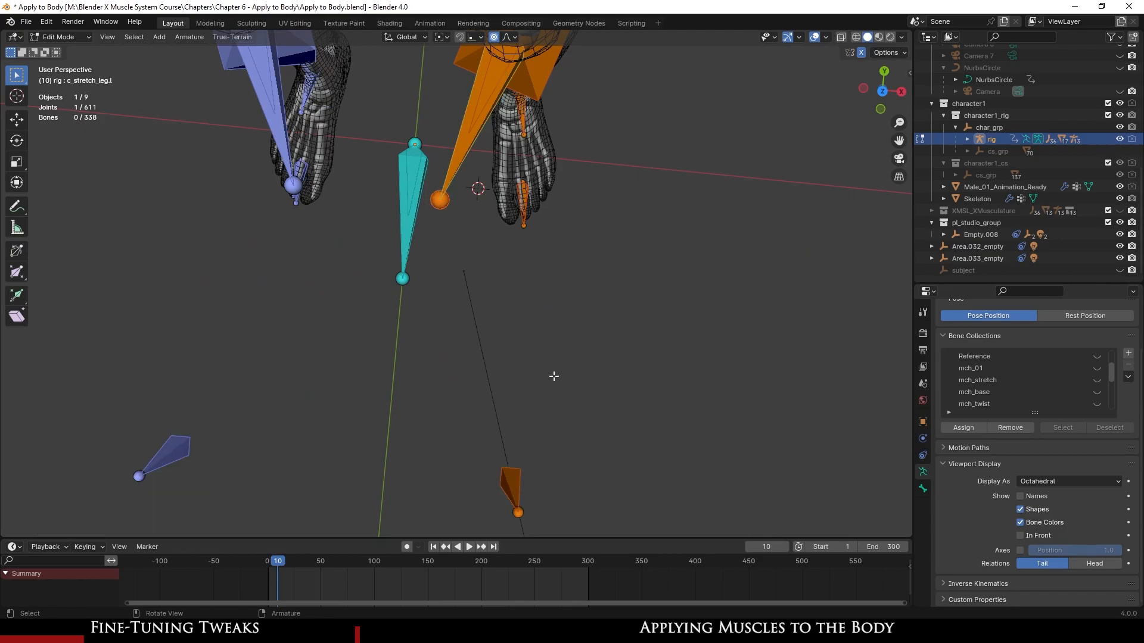
pyautogui.press('KP_7')
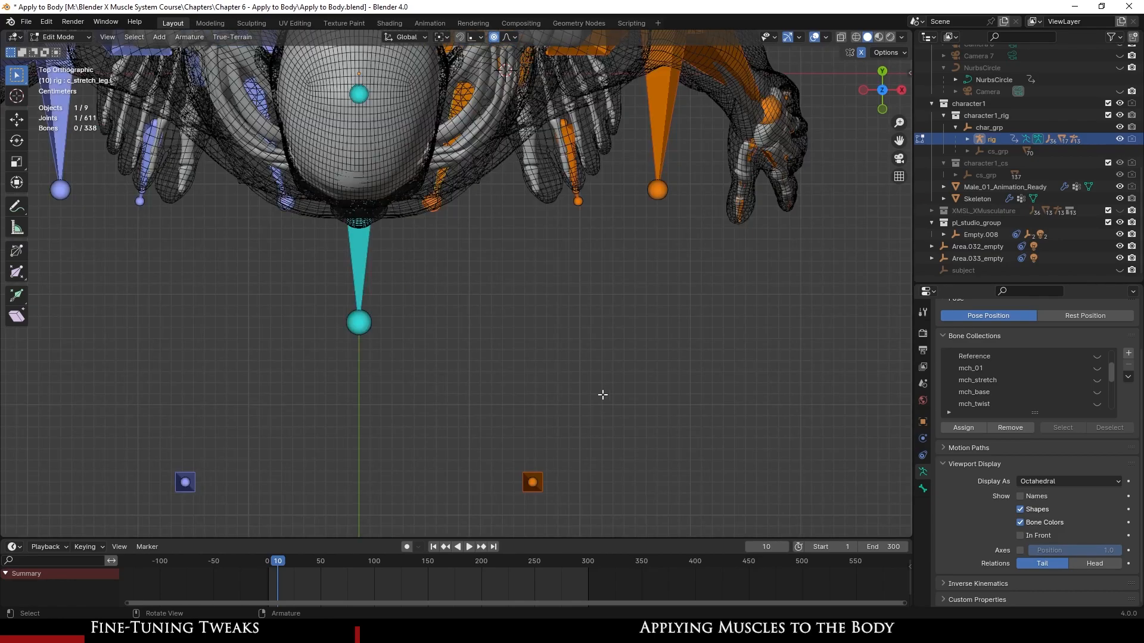
pyautogui.scroll(1, 596, 388)
pyautogui.moveTo(585, 388); pyautogui.dragTo(567, 286, button='middle')
pyautogui.scroll(2, 564, 287)
pyautogui.keyDown('shift'); pyautogui.moveTo(456, 307); pyautogui.dragTo(754, 362, button='middle'); pyautogui.keyUp('shift')
pyautogui.scroll(2, 492, 360)
pyautogui.moveTo(493, 359); pyautogui.dragTo(417, 359, button='middle')
pyautogui.keyDown('shift'); pyautogui.moveTo(417, 358); pyautogui.dragTo(492, 296, button='middle'); pyautogui.keyUp('shift')
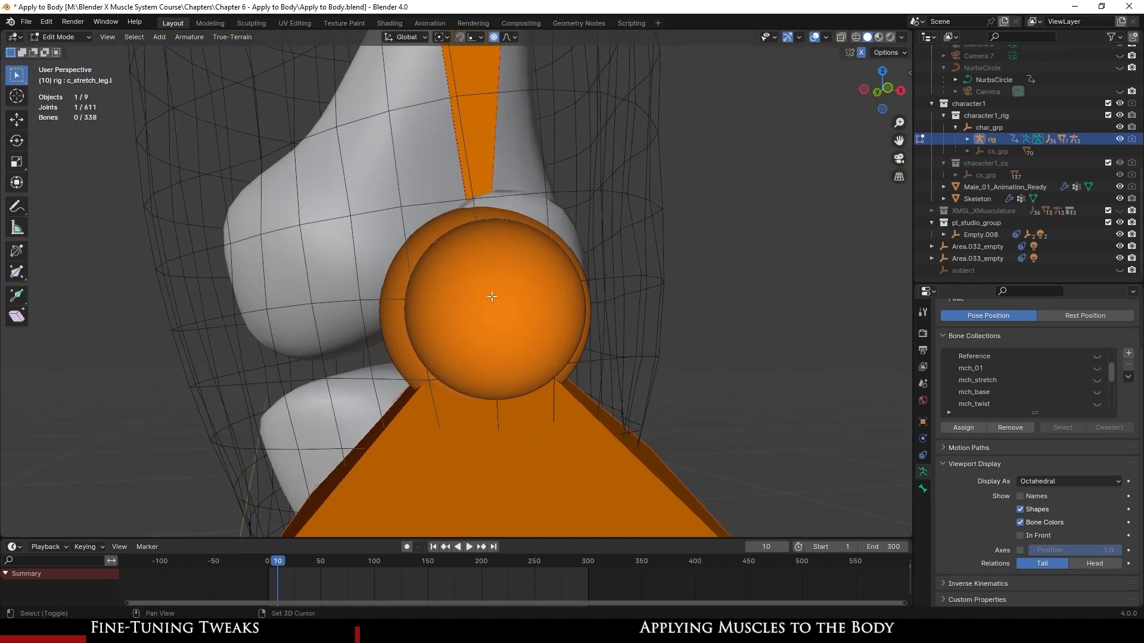
pyautogui.scroll(2, 551, 394)
pyautogui.scroll(-6, 551, 394)
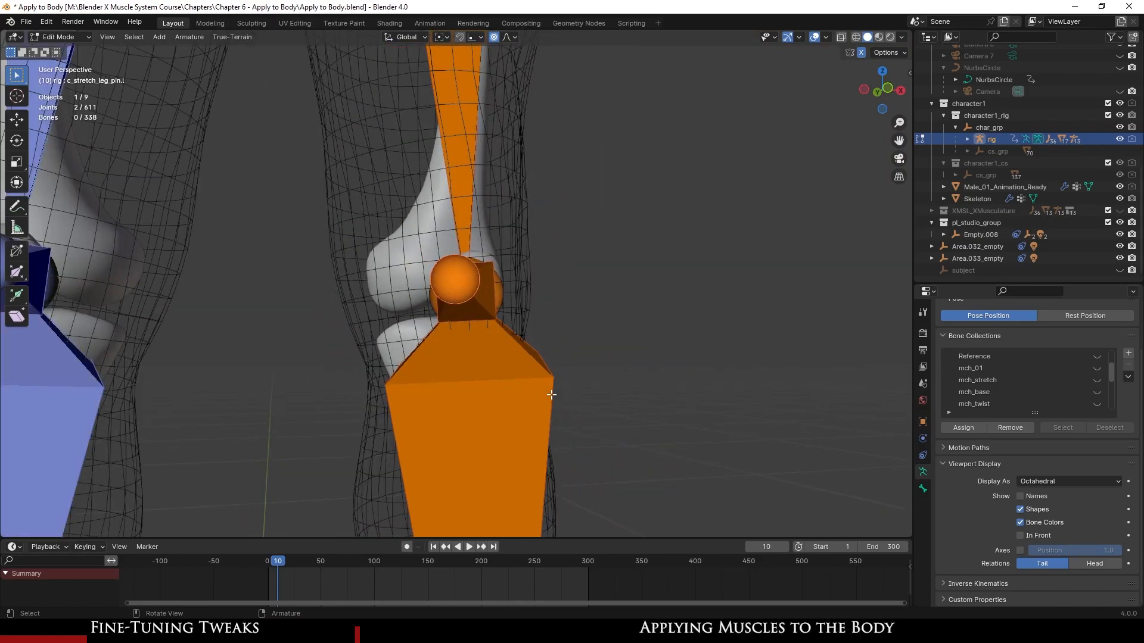
# - In top view, try to move both selected left knee bone tips outward along the X axis
pyautogui.press('KP_7')
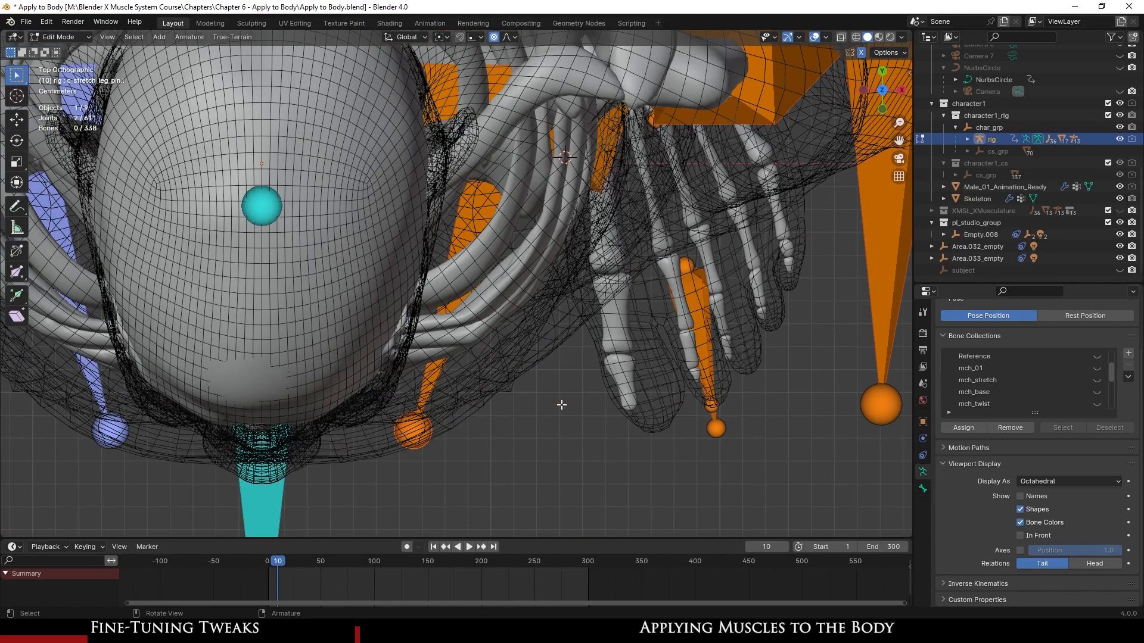
pyautogui.scroll(-5, 562, 406)
pyautogui.keyDown('shift'); pyautogui.moveTo(536, 478); pyautogui.dragTo(559, 351, button='middle'); pyautogui.keyUp('shift')
pyautogui.scroll(1, 491, 390)
pyautogui.keyDown('shift'); pyautogui.moveTo(563, 393); pyautogui.dragTo(475, 368, button='middle'); pyautogui.keyUp('shift')
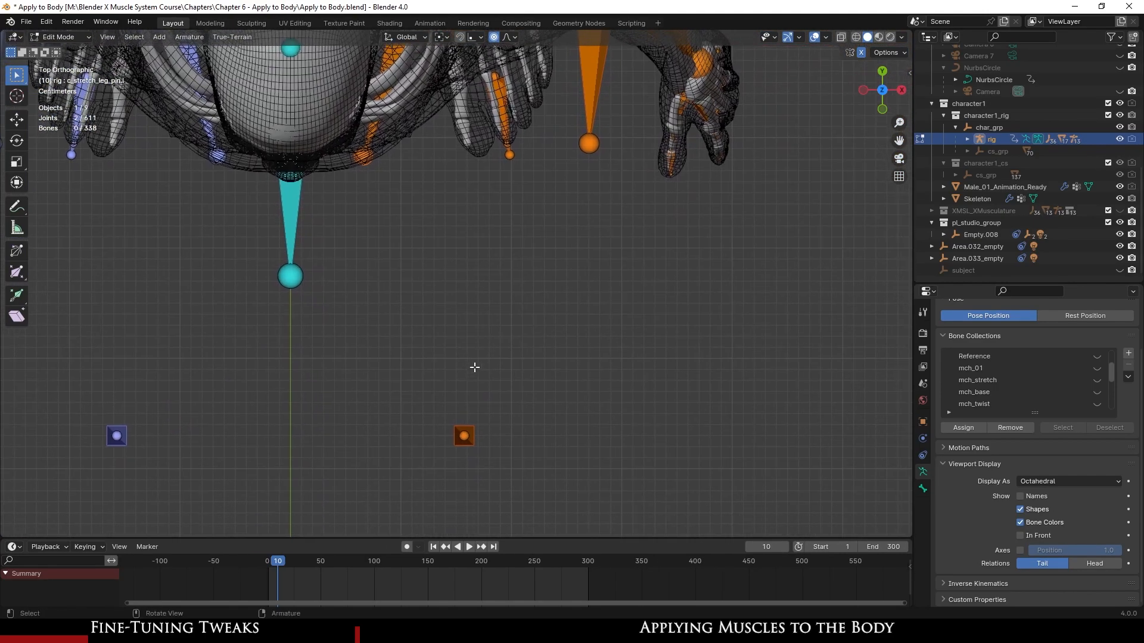
pyautogui.press('g')
pyautogui.press('y')
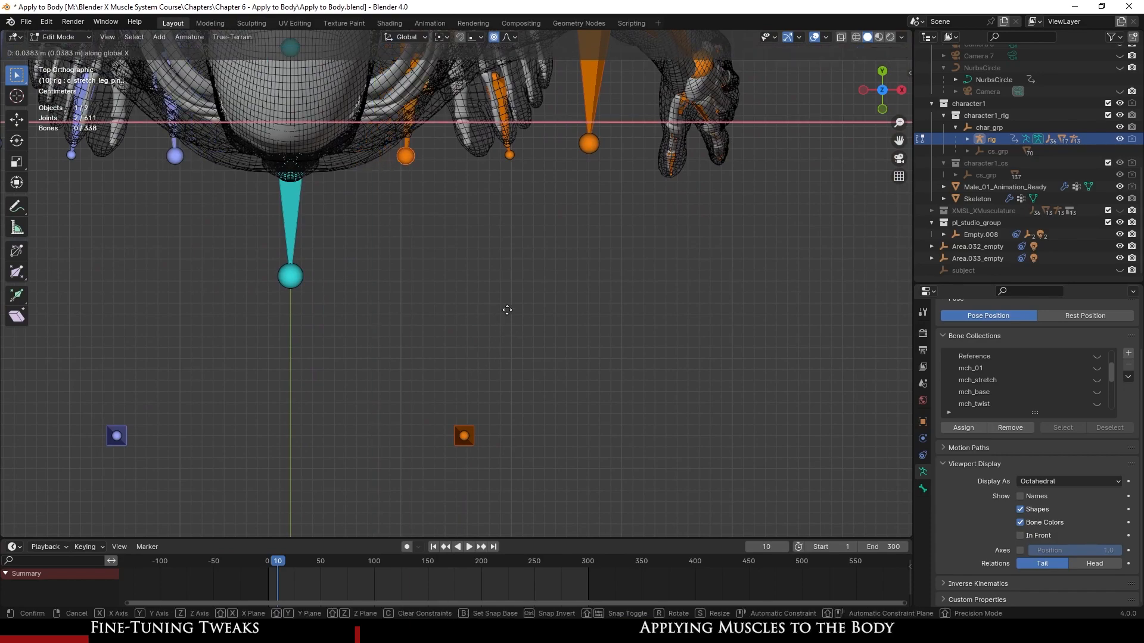
pyautogui.click(539, 289)
# - Undo the X-axis move of the left knee bone tips
pyautogui.moveTo(516, 393); pyautogui.dragTo(582, 358, button='middle')
pyautogui.hotkey('ctrl', 'z')
pyautogui.scroll(3, 472, 300)
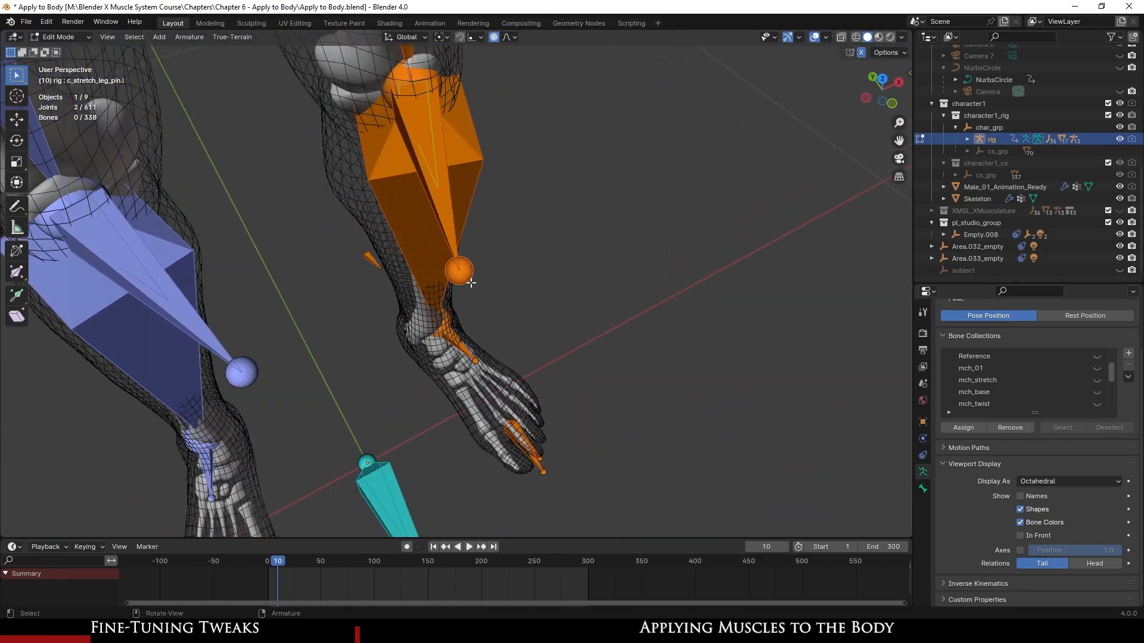
pyautogui.scroll(-1, 517, 297)
pyautogui.hotkey('ctrl', 'z')
pyautogui.moveTo(538, 314); pyautogui.dragTo(518, 263, button='middle')
pyautogui.scroll(3, 637, 271)
pyautogui.keyDown('shift'); pyautogui.click(518, 262); pyautogui.keyUp('shift')
pyautogui.scroll(-4, 559, 355)
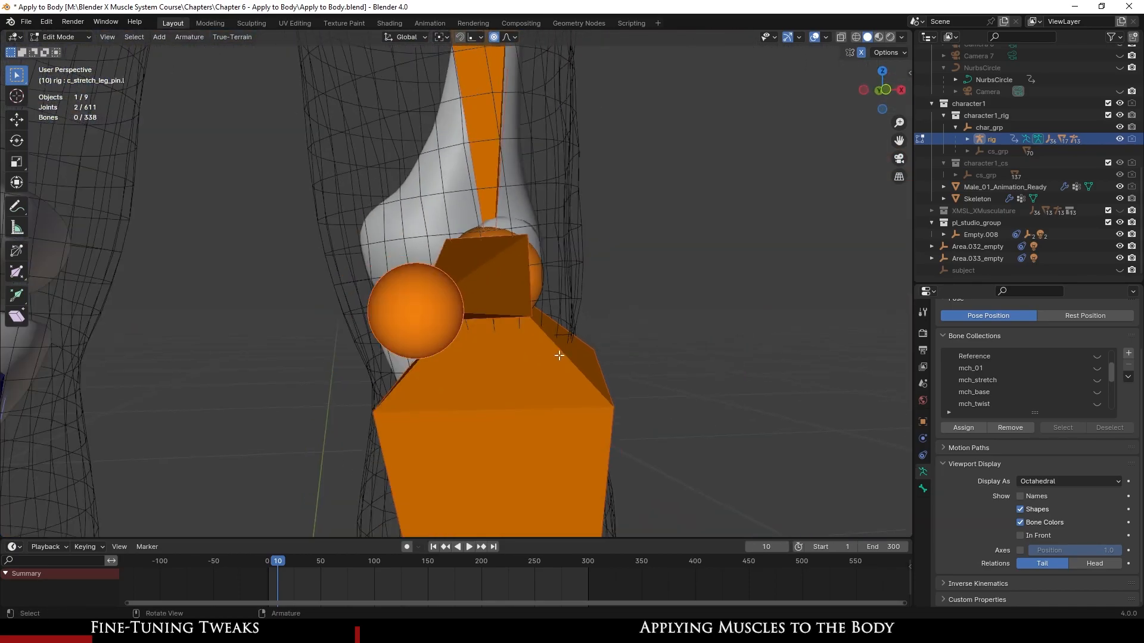
pyautogui.scroll(-3, 549, 367)
pyautogui.moveTo(549, 368); pyautogui.dragTo(549, 433, button='middle')
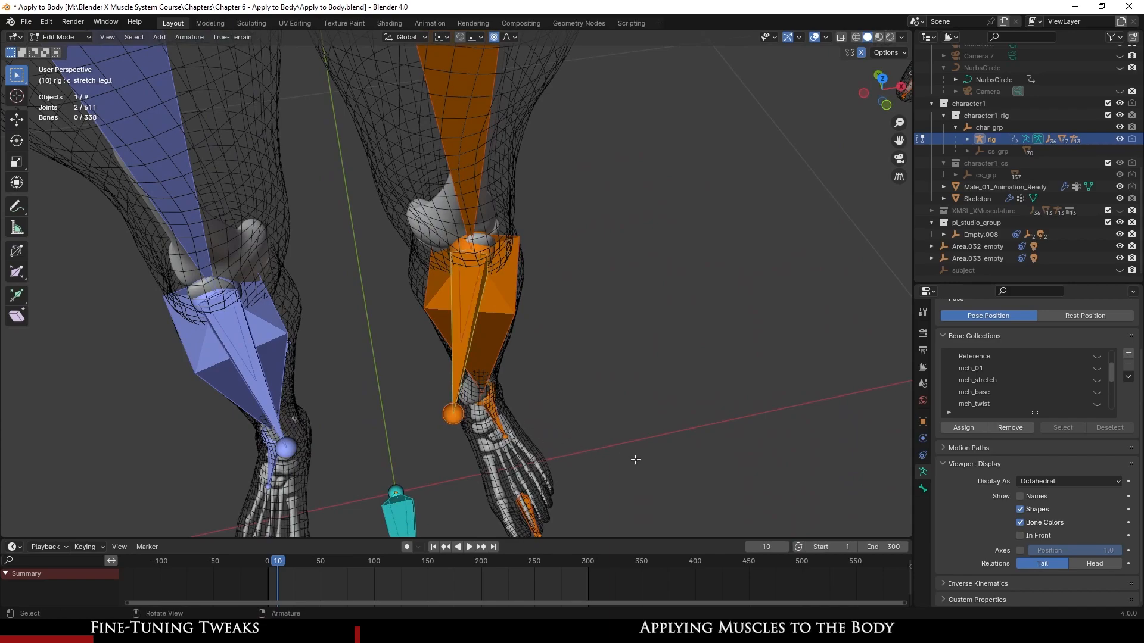
pyautogui.scroll(-3, 636, 459)
pyautogui.moveTo(583, 350); pyautogui.dragTo(555, 373, button='middle')
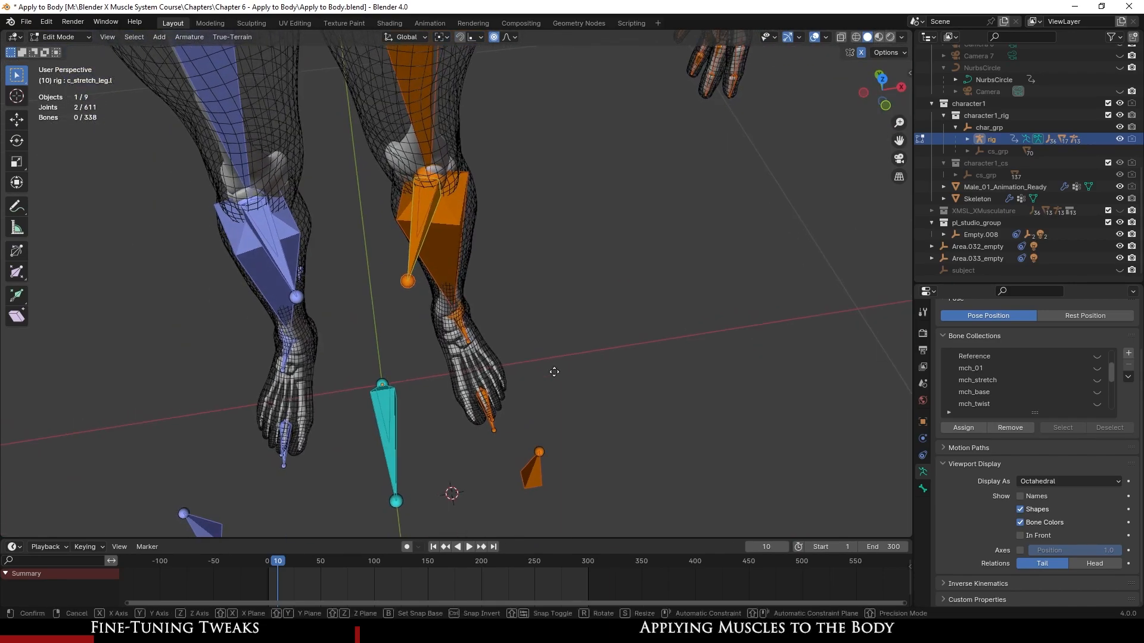
pyautogui.rightClick(517, 369)
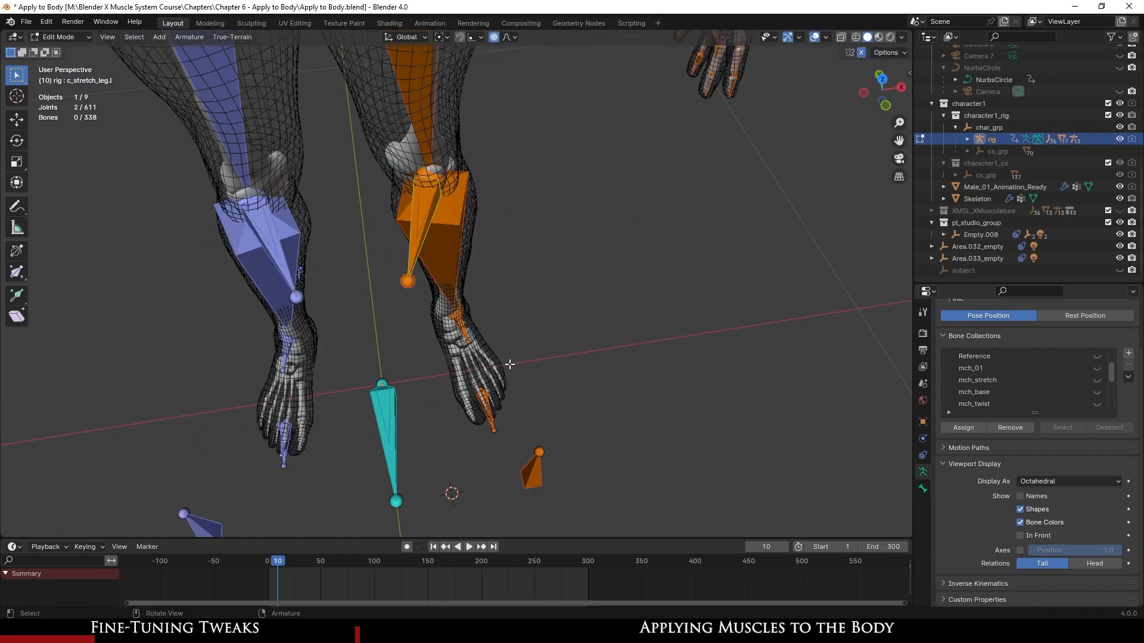
# - In top view, move the tip of c_stretch_leg.l outward along the X axis by about 0.07 m
pyautogui.press('KP_7')
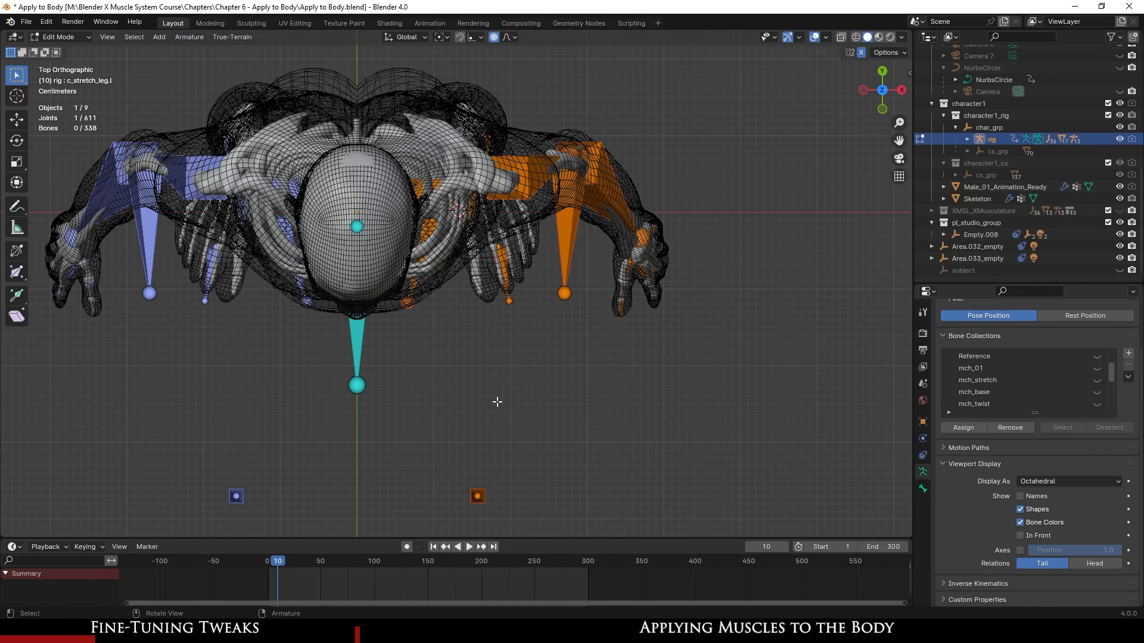
pyautogui.scroll(3, 513, 351)
pyautogui.press('g')
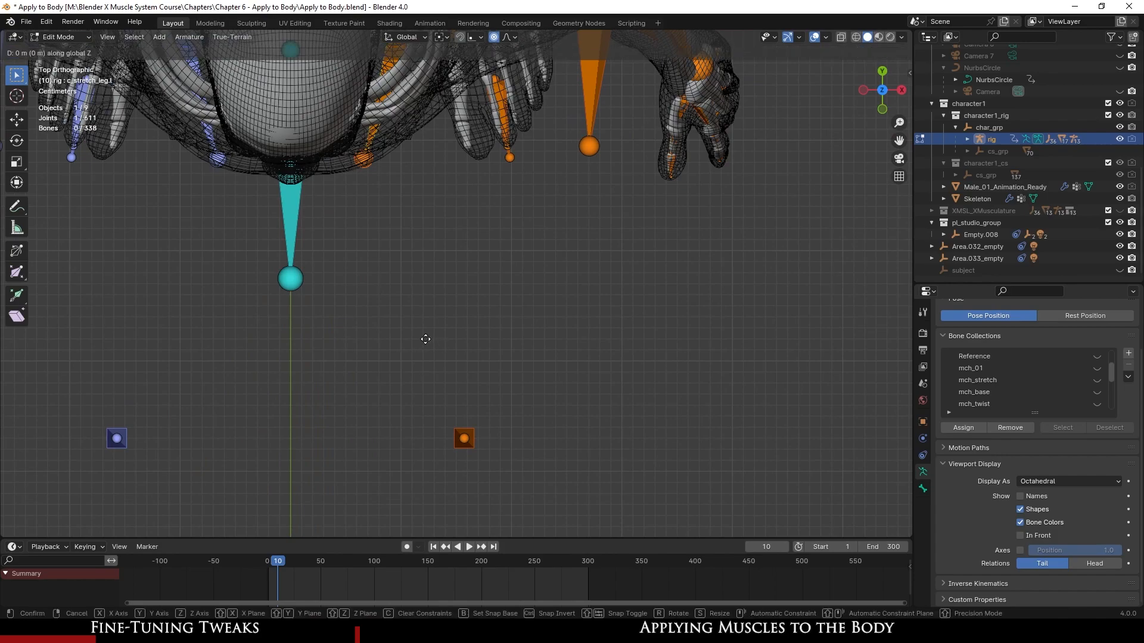
pyautogui.press('x')
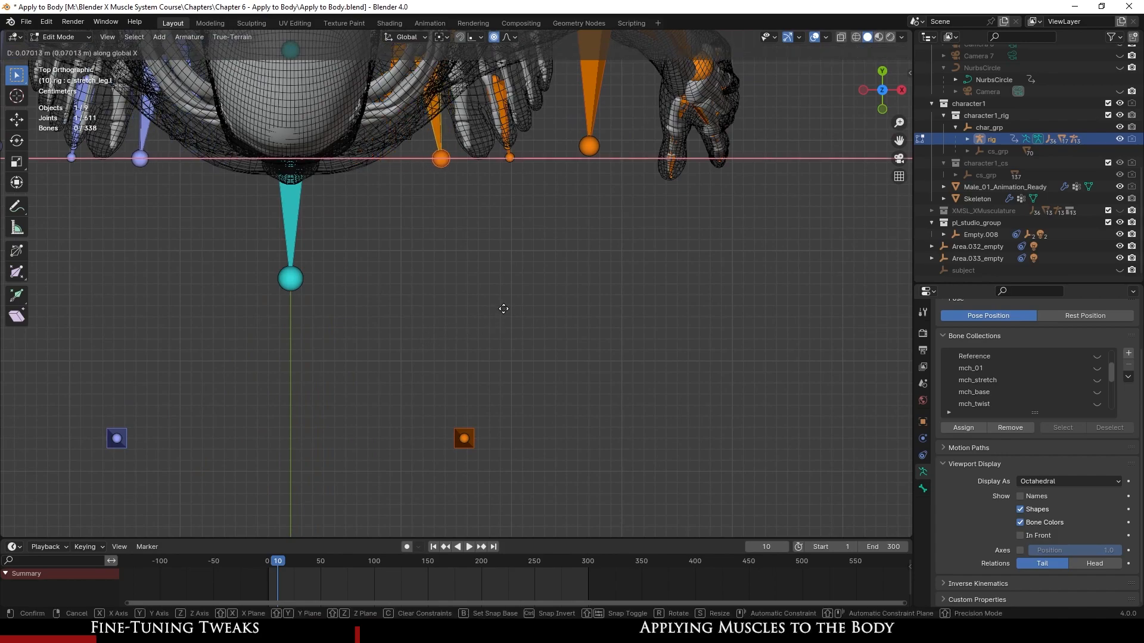
pyautogui.click(503, 307)
# - Select the tip of c_stretch_leg_pin.l and move it outward along the X axis by about 0.04 m
pyautogui.moveTo(503, 307); pyautogui.dragTo(508, 379, button='middle')
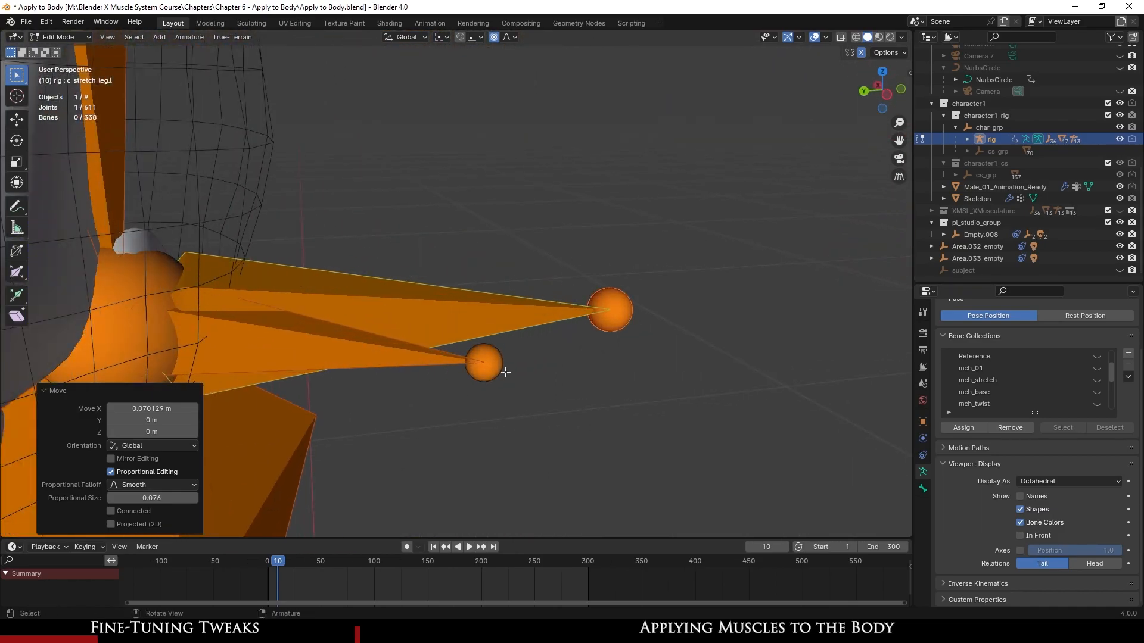
pyautogui.click(492, 362)
pyautogui.moveTo(578, 361); pyautogui.dragTo(470, 372, button='middle')
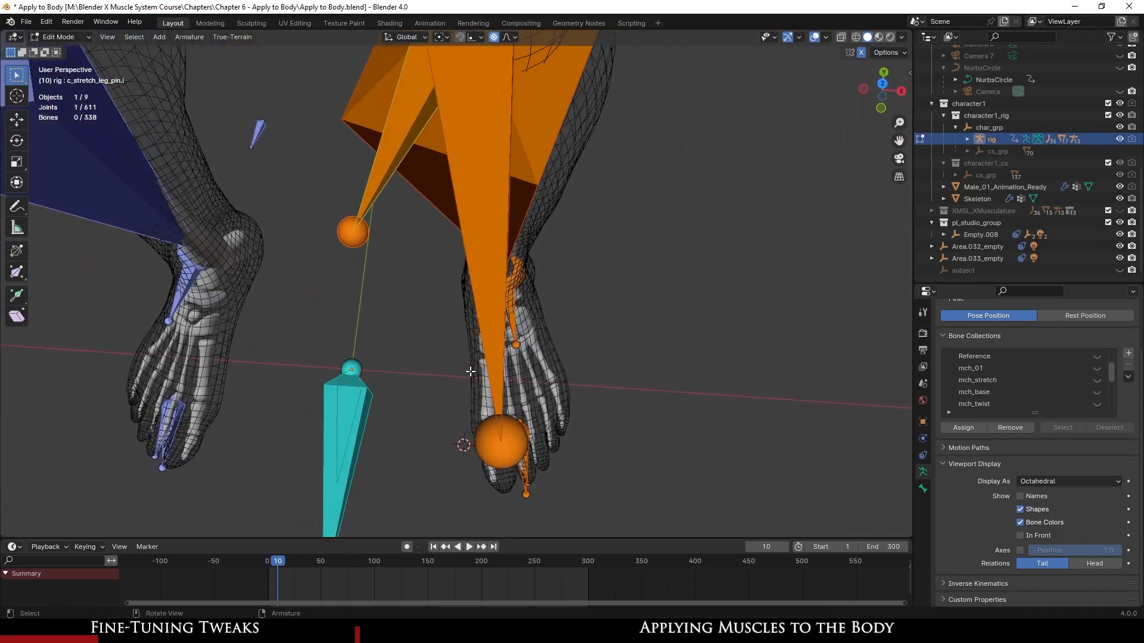
pyautogui.press('g')
pyautogui.press('z')
pyautogui.press('x')
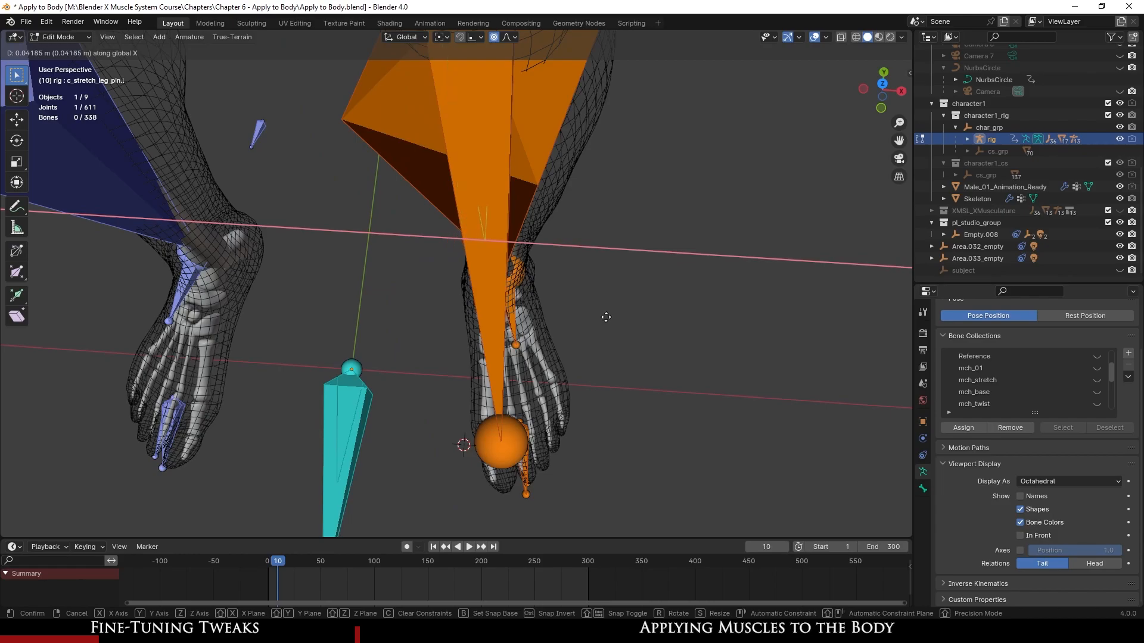
pyautogui.click(608, 316)
# - Return the rig to Object Mode and save the file
pyautogui.moveTo(608, 317); pyautogui.dragTo(179, 180, button='middle')
pyautogui.press('Tab')
pyautogui.scroll(2, 510, 363)
pyautogui.scroll(-2, 518, 364)
pyautogui.hotkey('ctrl', 's')
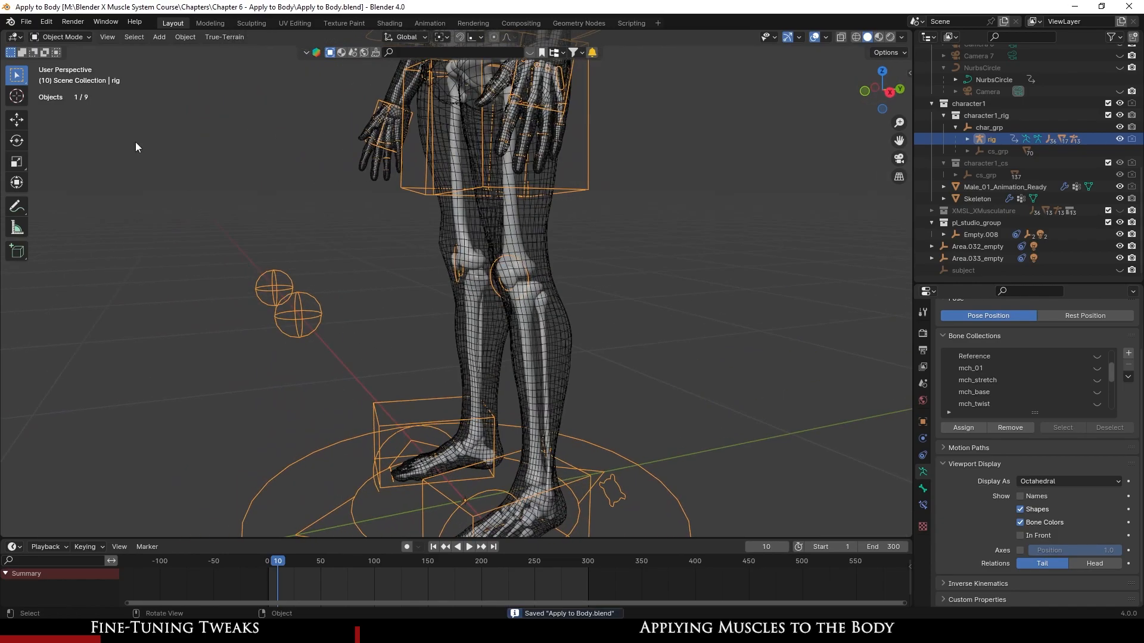
# - In Pose Mode, move the left foot control c_foot_ik.l about 0.27 m forward along Y and 0.24 m up to bend the knee
pyautogui.click(64, 77)
pyautogui.scroll(-4, 523, 411)
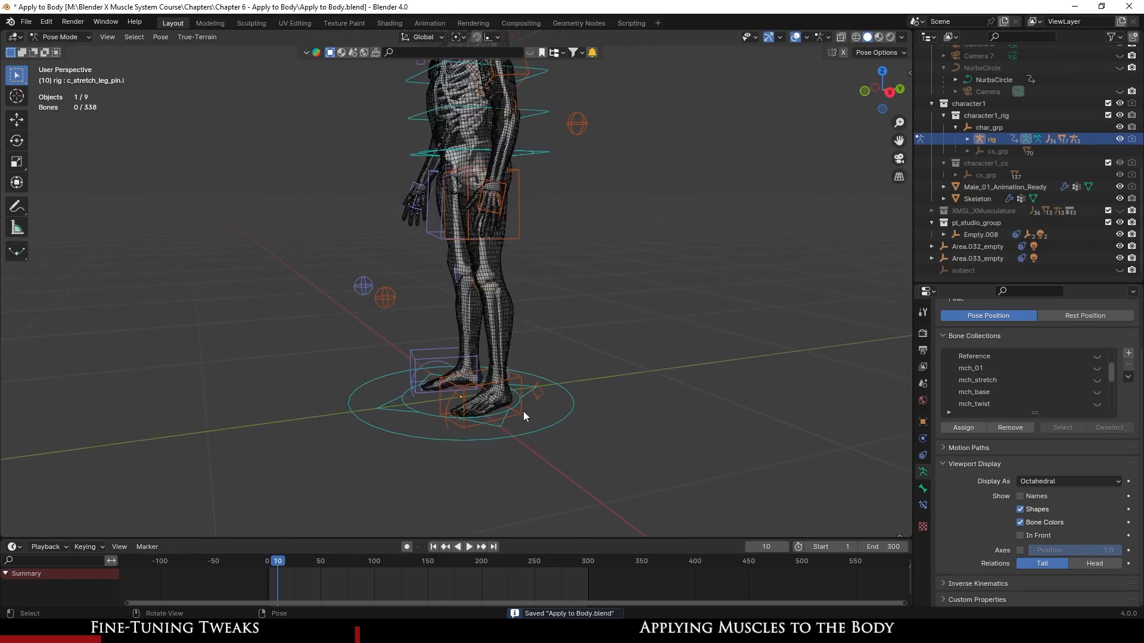
pyautogui.click(521, 400)
pyautogui.scroll(3, 574, 412)
pyautogui.moveTo(575, 413); pyautogui.dragTo(466, 381, button='middle')
pyautogui.press('g')
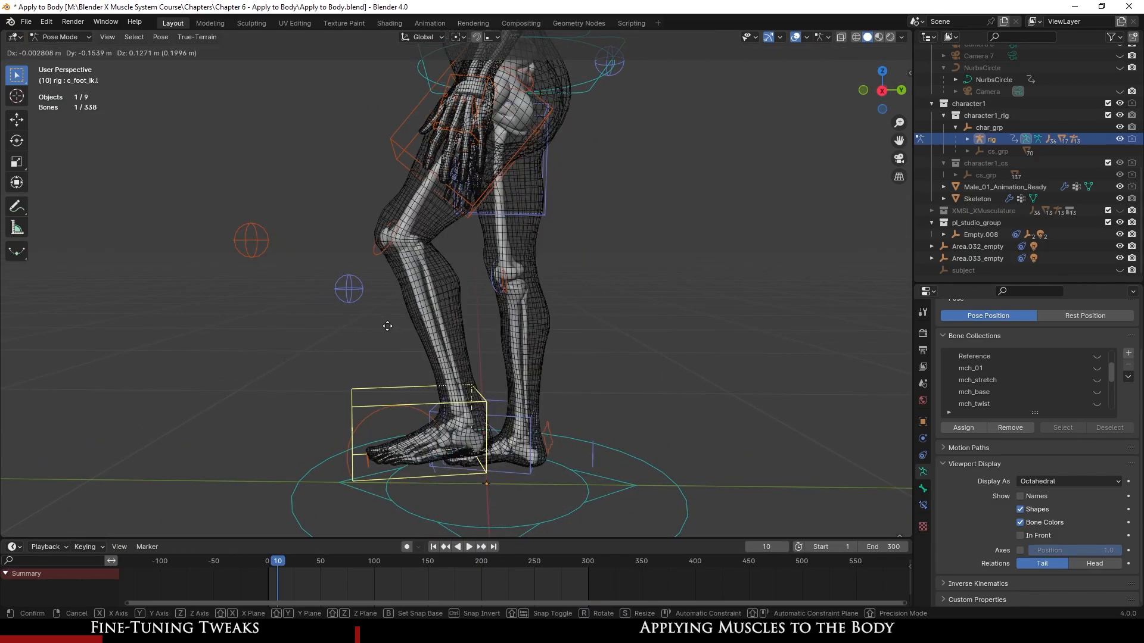
pyautogui.click(374, 292)
# - Move the left foot control outward by about 0.12 m along X and raise it about 0.06 m
pyautogui.moveTo(373, 292); pyautogui.dragTo(487, 375, button='middle')
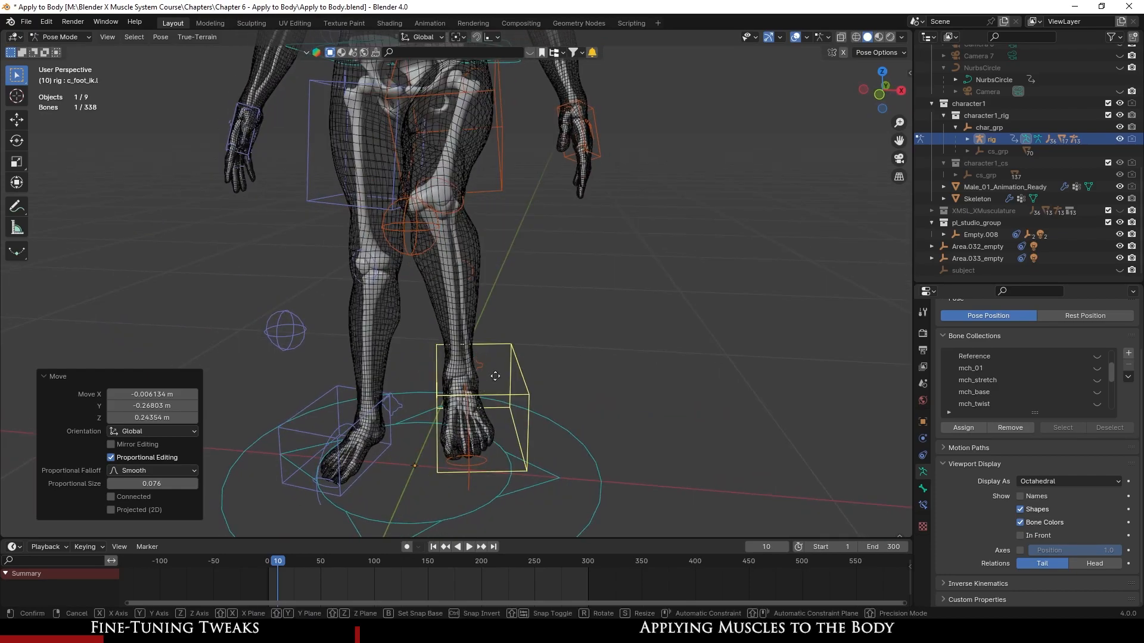
pyautogui.press('g')
pyautogui.click(533, 357)
pyautogui.scroll(-4, 541, 355)
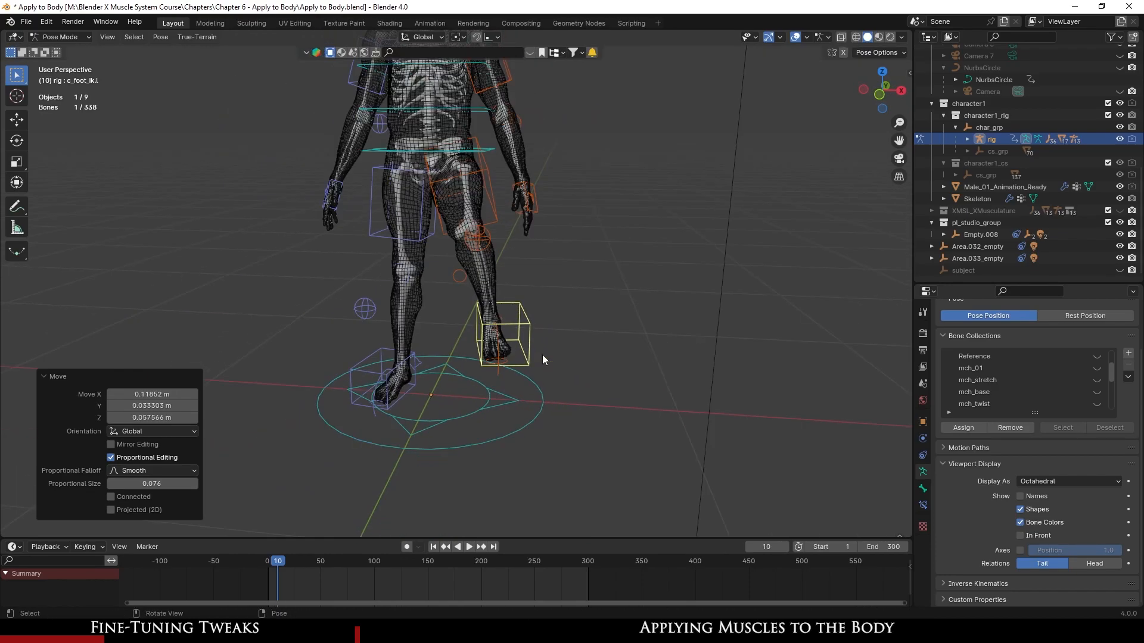
# - Select all the rig's bones and clear all their pose transforms
pyautogui.scroll(2, 559, 347)
pyautogui.moveTo(489, 347); pyautogui.dragTo(495, 349, button='middle')
pyautogui.press('a')
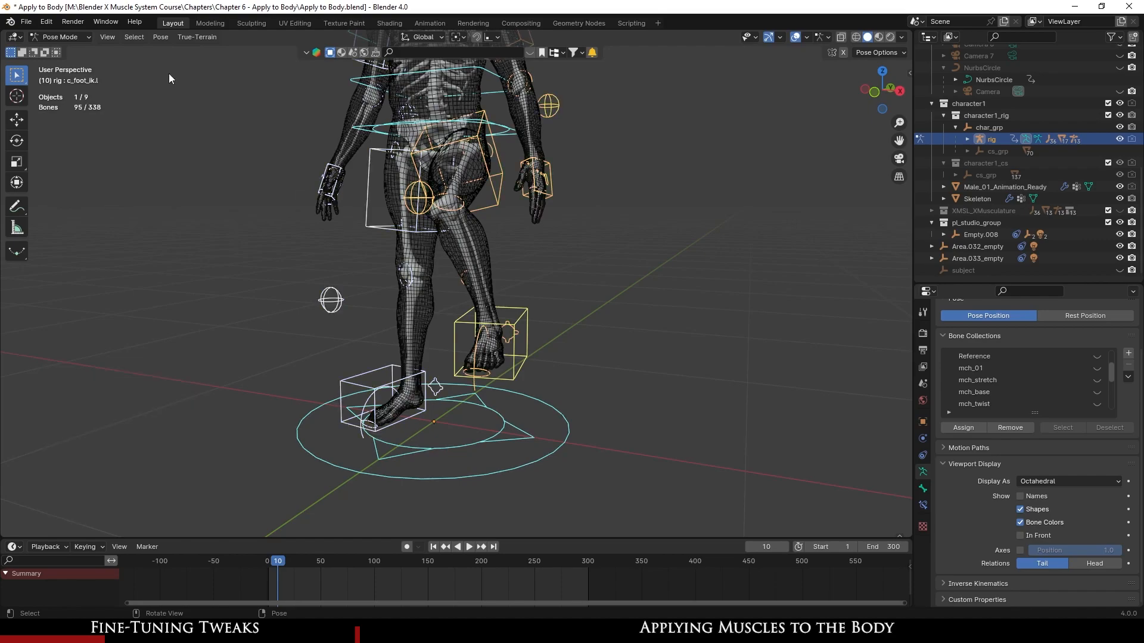
pyautogui.click(160, 37)
pyautogui.moveTo(239, 63)
pyautogui.click(312, 63)
# - Select the Skeleton mesh and turn off its Subdivision modifier's viewport display
pyautogui.moveTo(382, 358); pyautogui.dragTo(466, 370, button='middle')
pyautogui.click(471, 331)
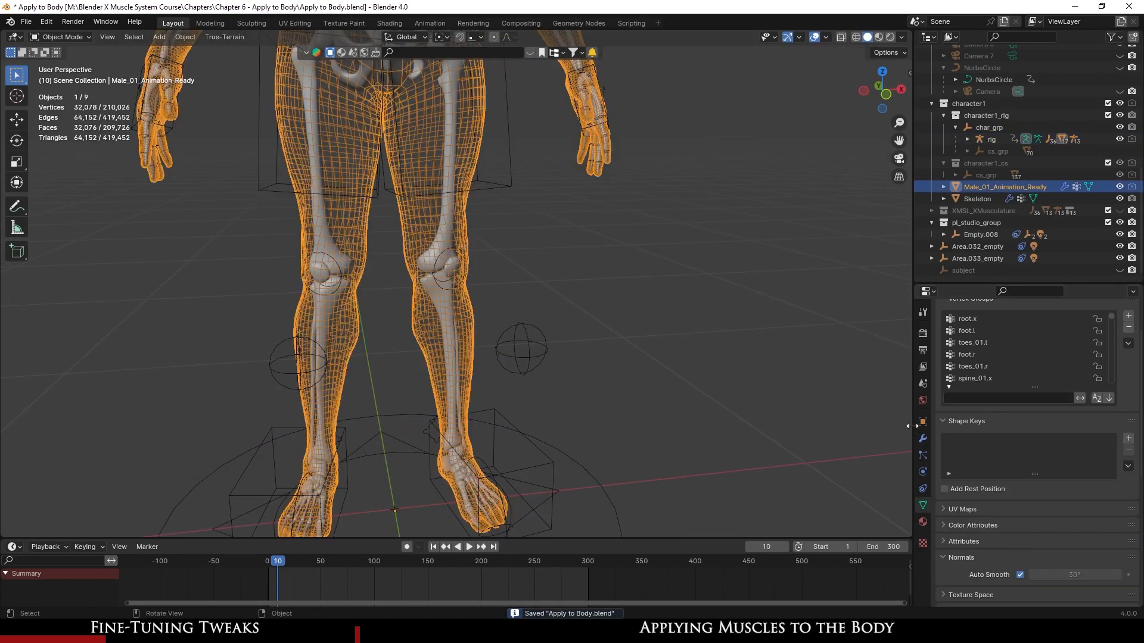
pyautogui.click(923, 440)
pyautogui.scroll(5, 502, 356)
pyautogui.moveTo(502, 356); pyautogui.dragTo(420, 230, button='middle')
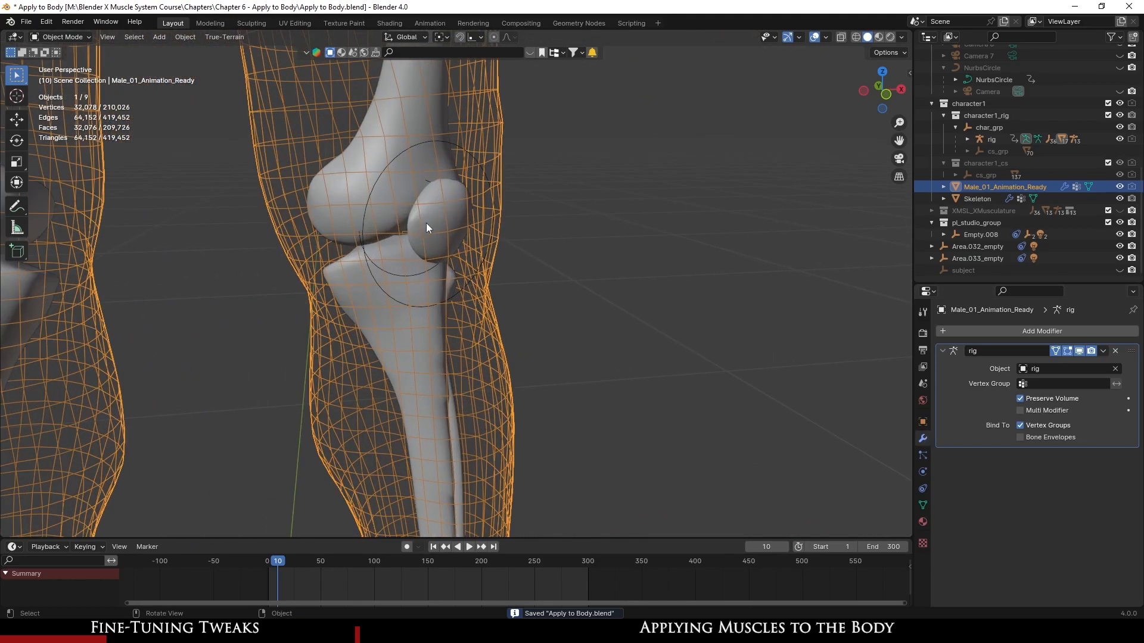
pyautogui.click(432, 221)
pyautogui.click(1079, 457)
# - In Pose Mode, move c_foot_ik.l about -0.05 m in X, -0.21 m in Y and 0.29 m up to bend the left knee
pyautogui.scroll(-10, 481, 361)
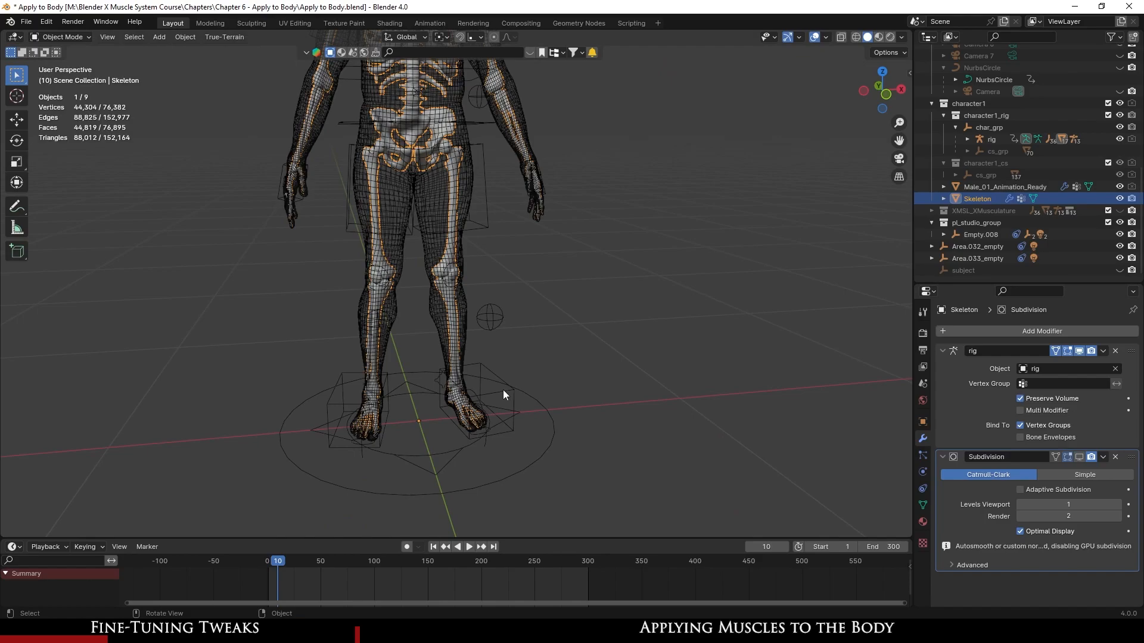
pyautogui.click(503, 389)
pyautogui.moveTo(623, 372); pyautogui.dragTo(567, 365, button='middle')
pyautogui.press('g')
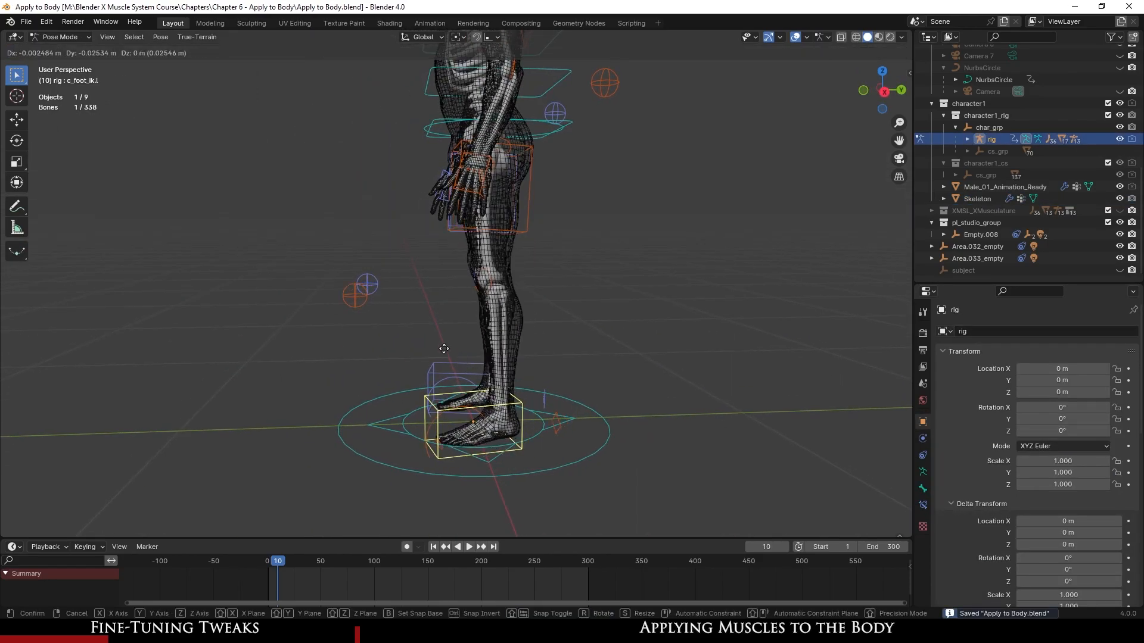
pyautogui.click(393, 280)
pyautogui.moveTo(294, 247); pyautogui.dragTo(372, 288, button='middle')
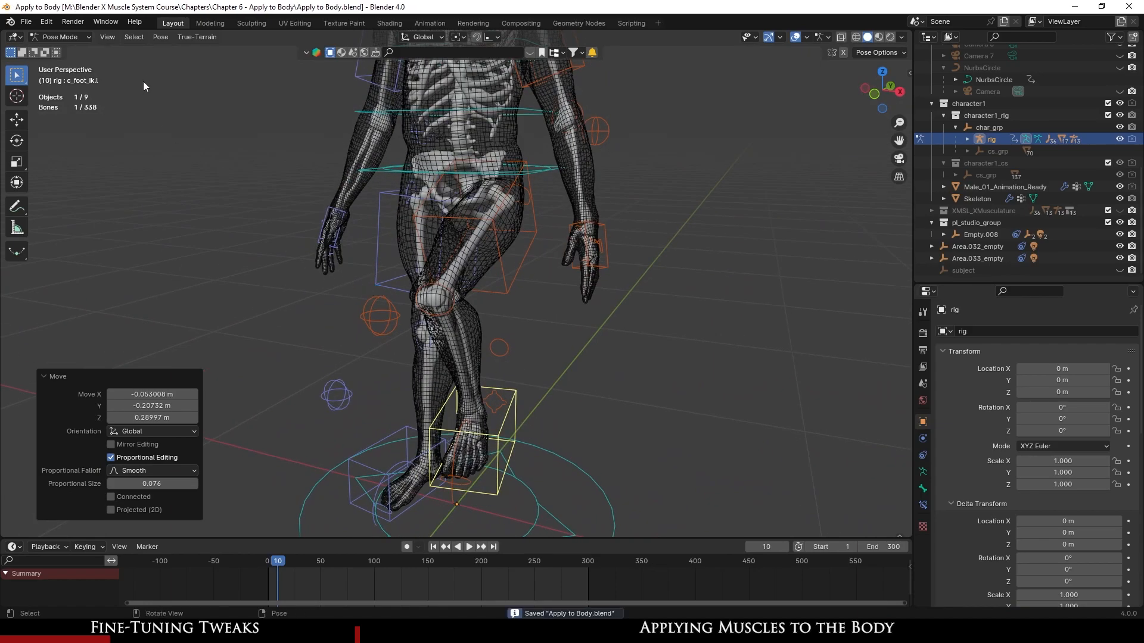
# - Clear all pose transforms on every bone of the rig and save the file
pyautogui.press('a')
pyautogui.click(168, 39)
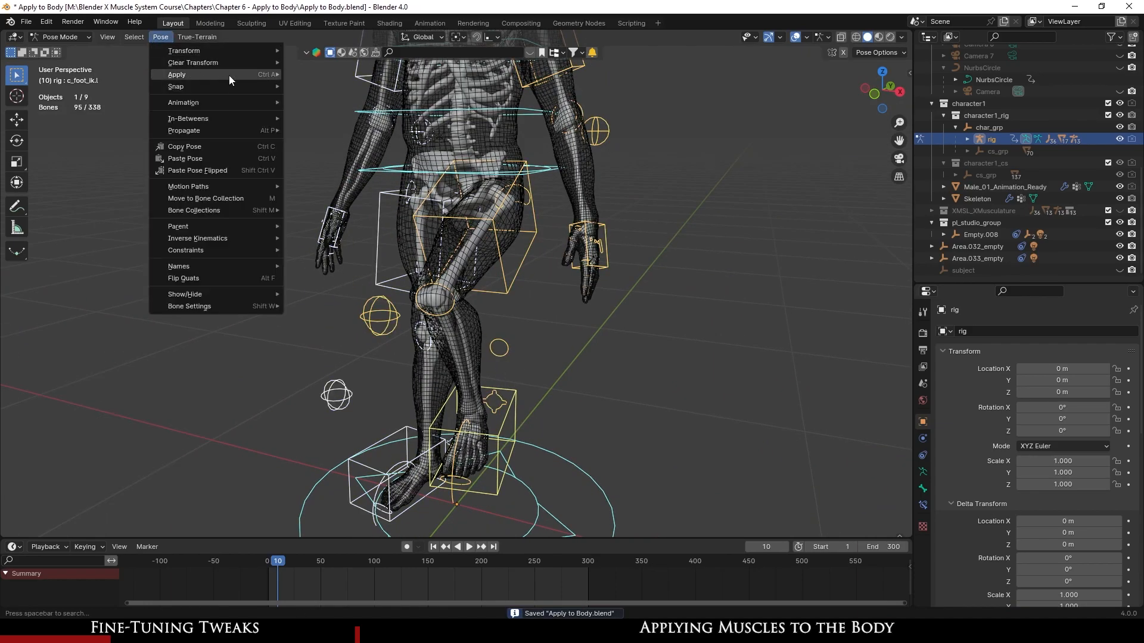
pyautogui.moveTo(246, 62)
pyautogui.click(322, 62)
pyautogui.keyDown('shift'); pyautogui.moveTo(483, 271); pyautogui.dragTo(448, 525, button='middle'); pyautogui.keyUp('shift')
pyautogui.scroll(3, 420, 320)
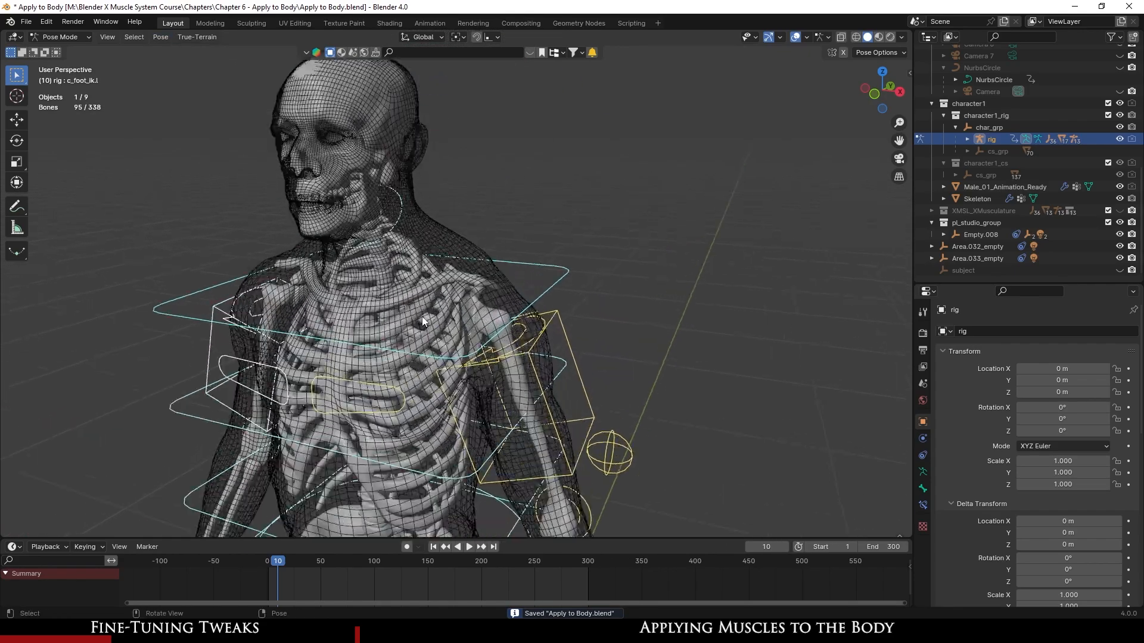
pyautogui.moveTo(419, 320); pyautogui.dragTo(472, 297, button='middle')
pyautogui.scroll(1, 472, 297)
pyautogui.hotkey('ctrl', 's')
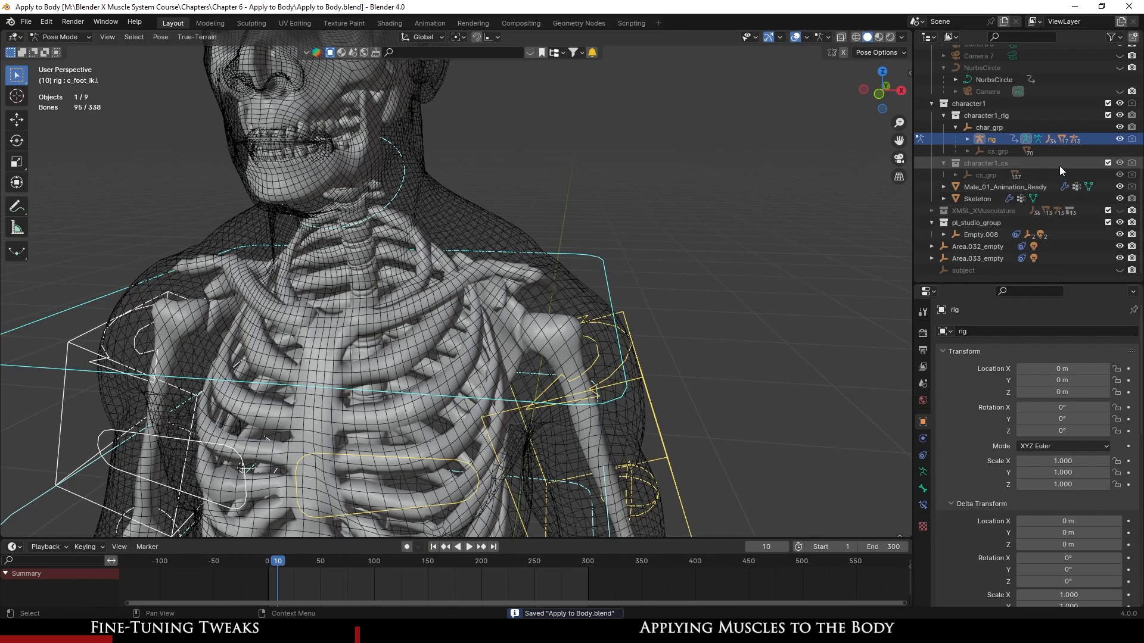
# - Unhide the XMSL_XMusculature collection and save the file
pyautogui.click(1120, 211)
pyautogui.scroll(-5, 660, 341)
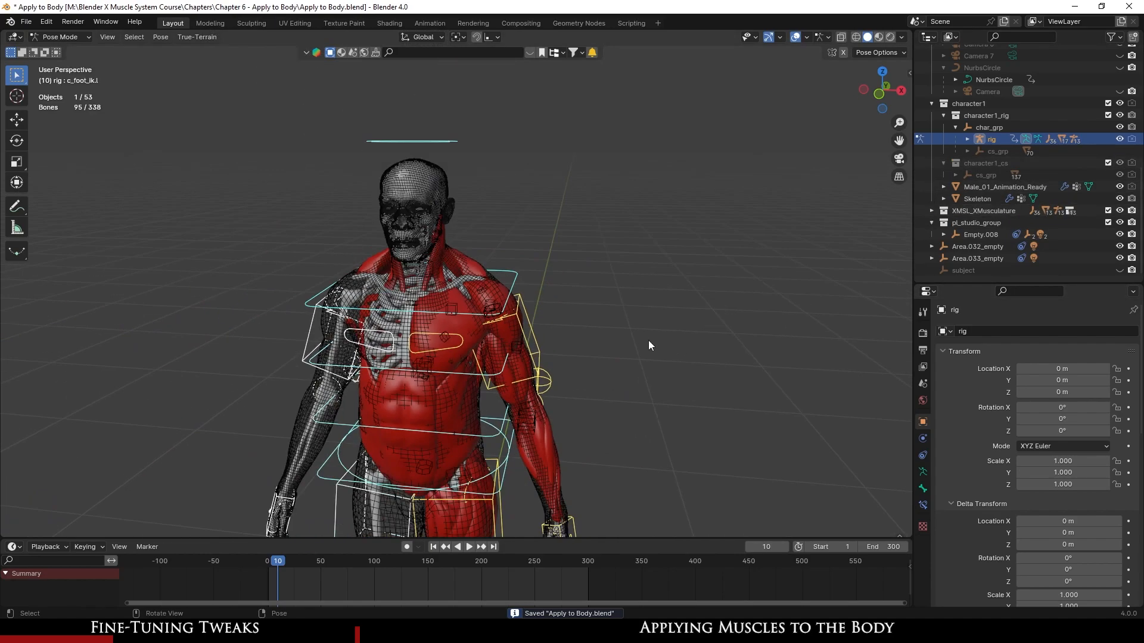
pyautogui.scroll(8, 538, 334)
pyautogui.hotkey('ctrl', 's')
# - Return the rig from Pose Mode to Object Mode and save the file
pyautogui.moveTo(522, 333); pyautogui.dragTo(507, 308, button='middle')
pyautogui.click(477, 302)
pyautogui.scroll(-2, 481, 302)
pyautogui.scroll(2, 452, 298)
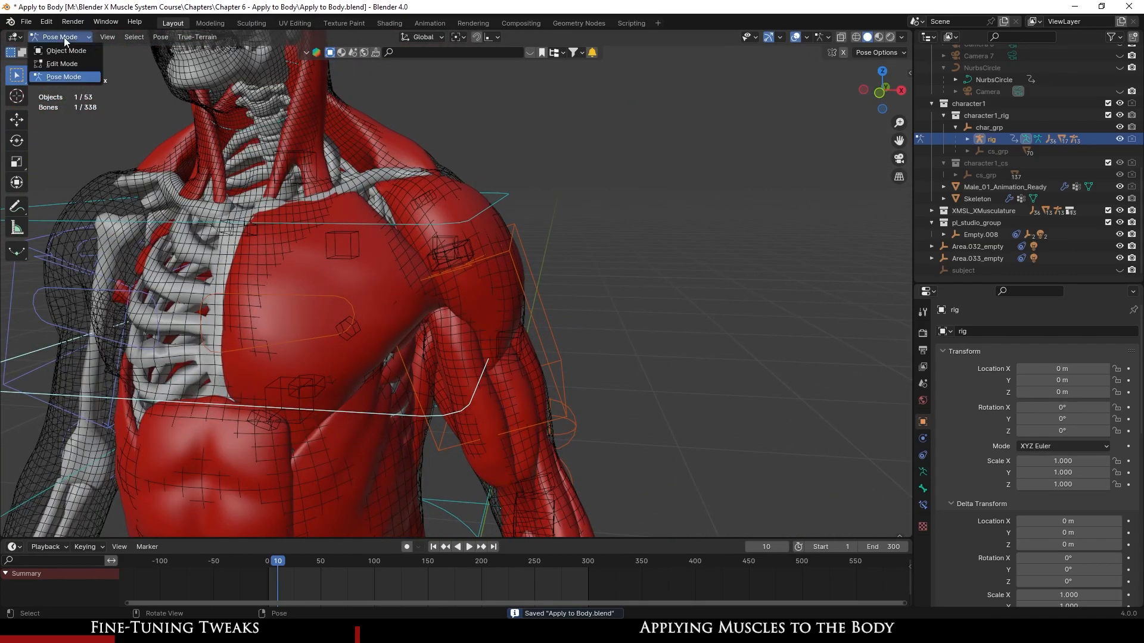
pyautogui.click(65, 50)
pyautogui.scroll(2, 546, 305)
pyautogui.hotkey('ctrl', 's')
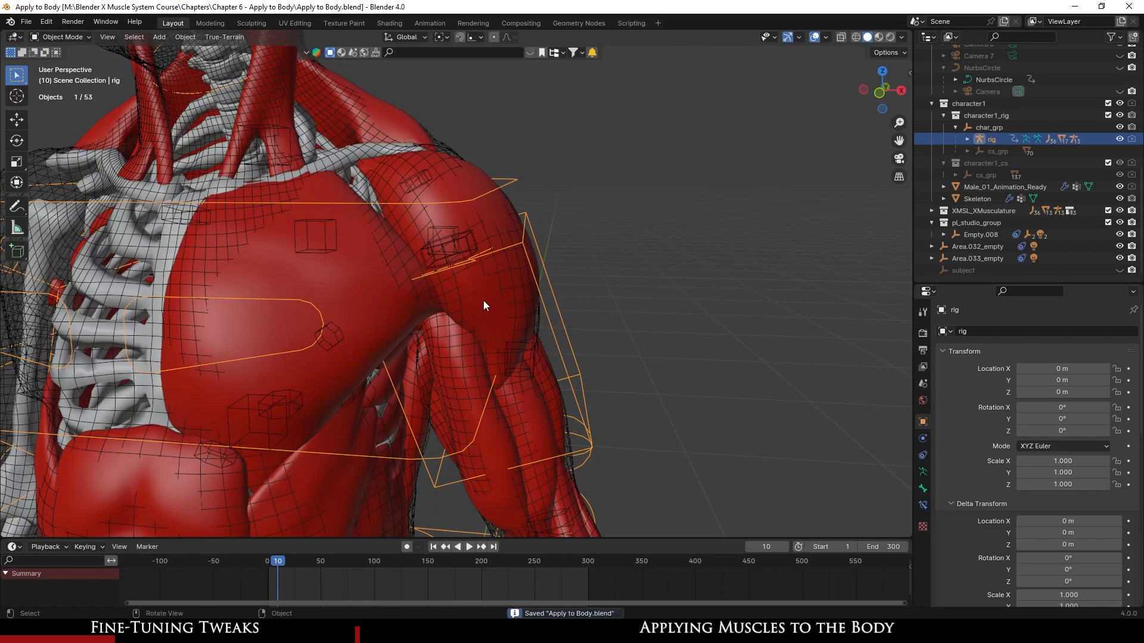
# - Select the left deltoid muscle XMSL_Deltoid.L
pyautogui.click(484, 301)
pyautogui.scroll(-5, 485, 300)
pyautogui.scroll(3, 611, 431)
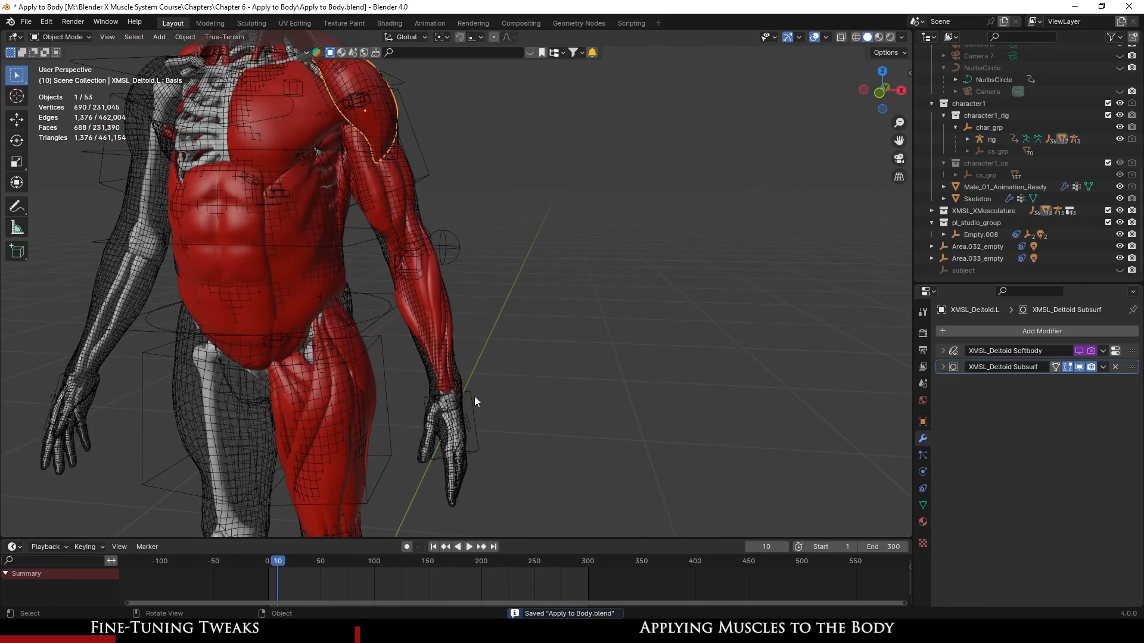
pyautogui.click(456, 300)
pyautogui.scroll(2, 480, 322)
pyautogui.scroll(5, 392, 219)
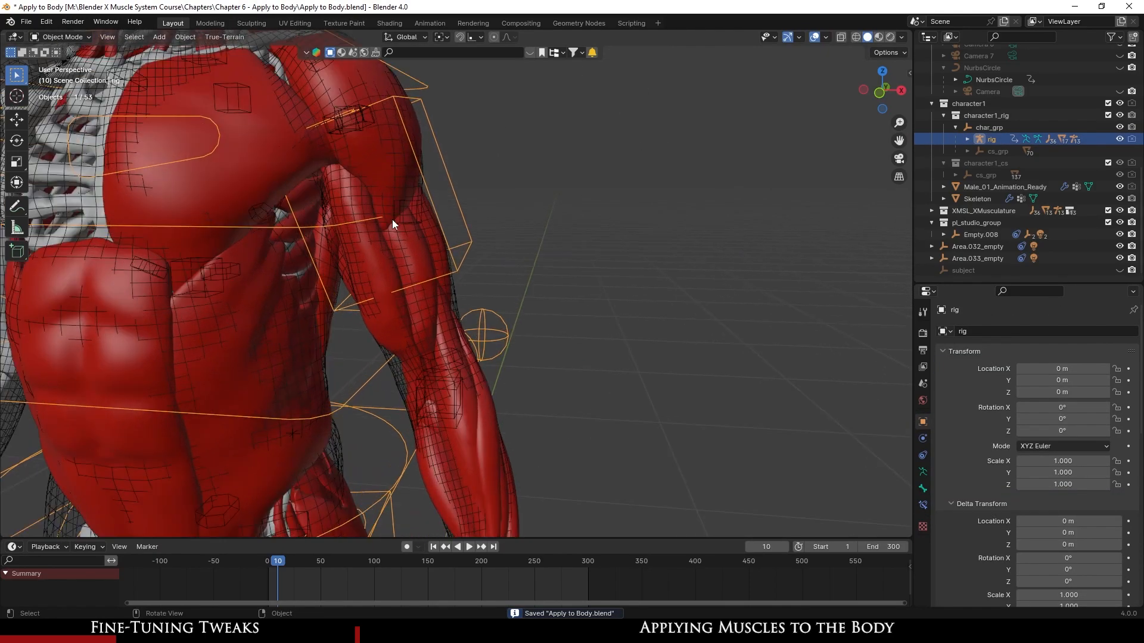
pyautogui.click(473, 320)
pyautogui.scroll(-2, 493, 312)
pyautogui.scroll(2, 494, 312)
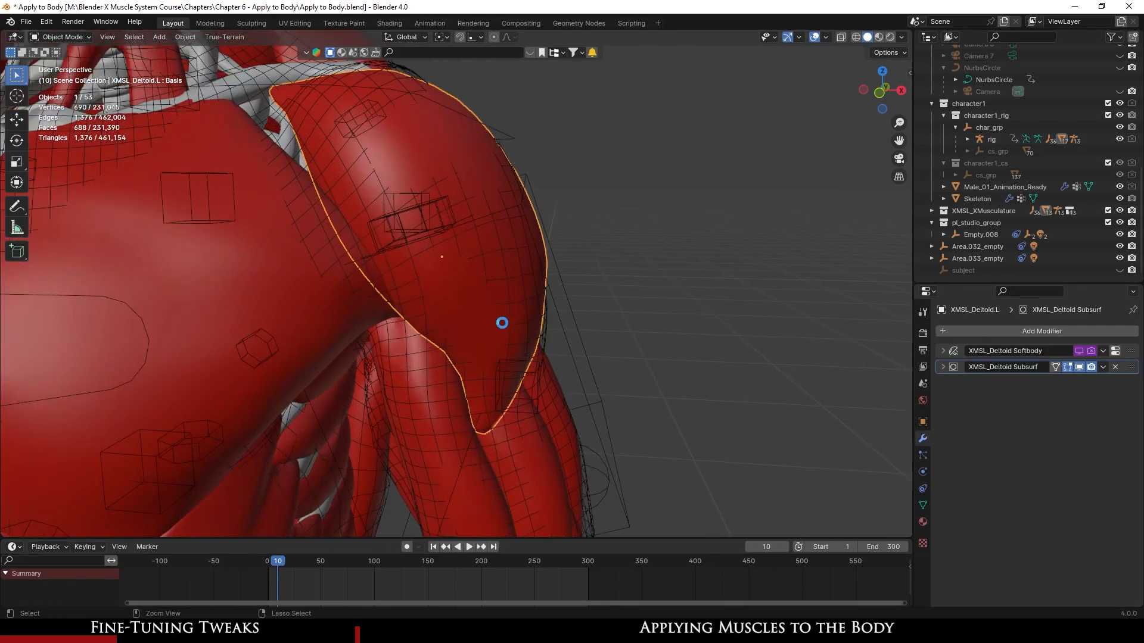
# - Open the X-Muscle System settings for the selected deltoid muscle
pyautogui.press('n')
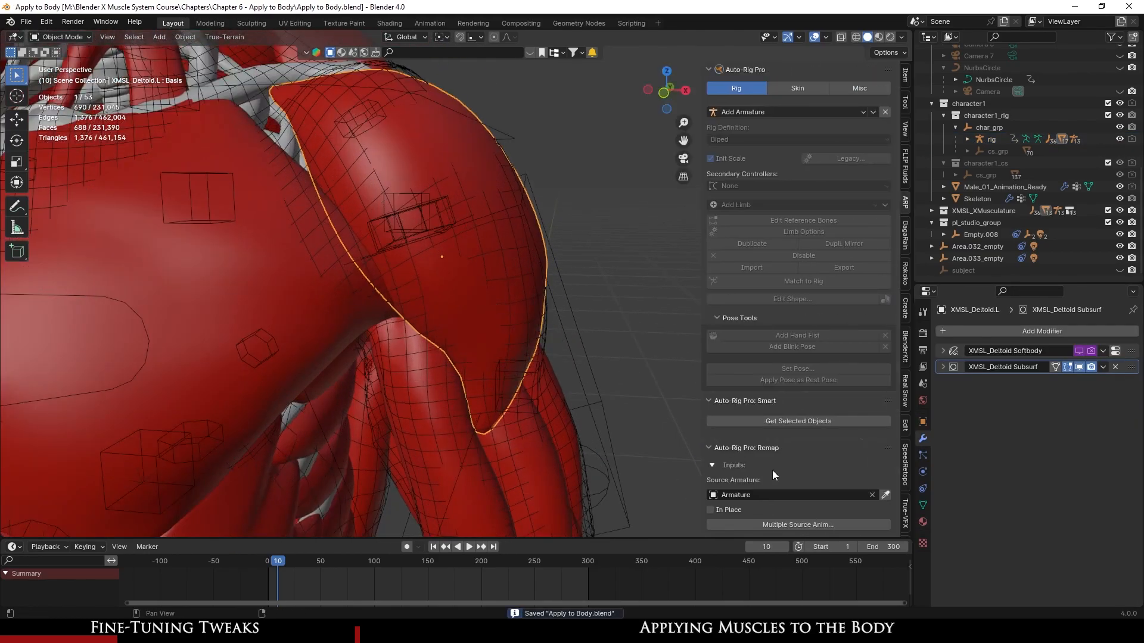
pyautogui.scroll(-8, 773, 468)
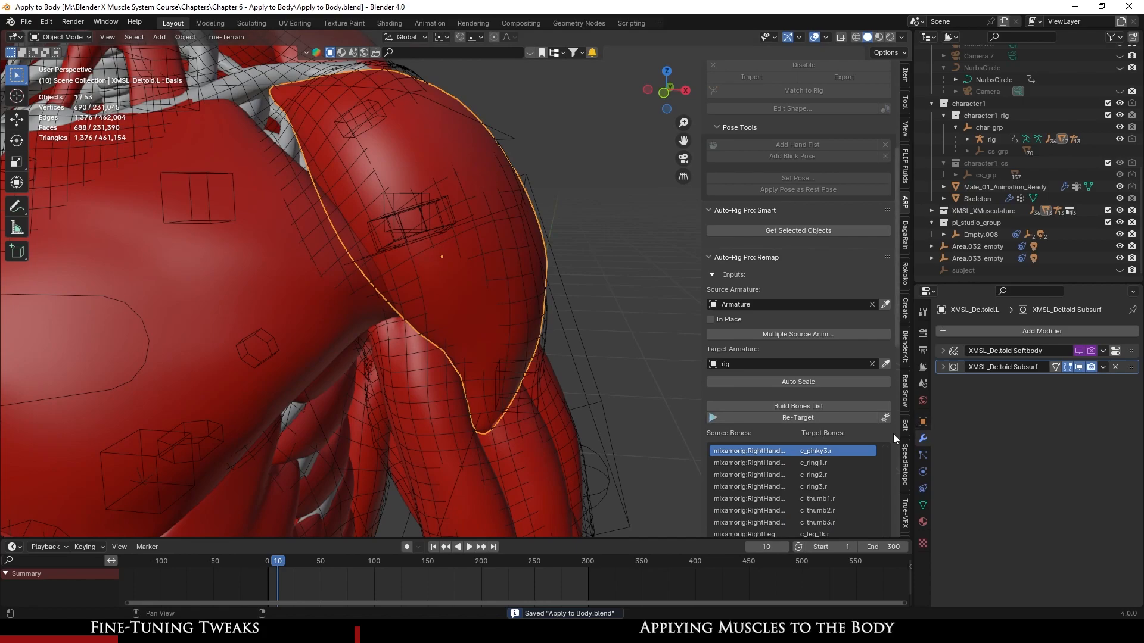
pyautogui.scroll(-18, 893, 434)
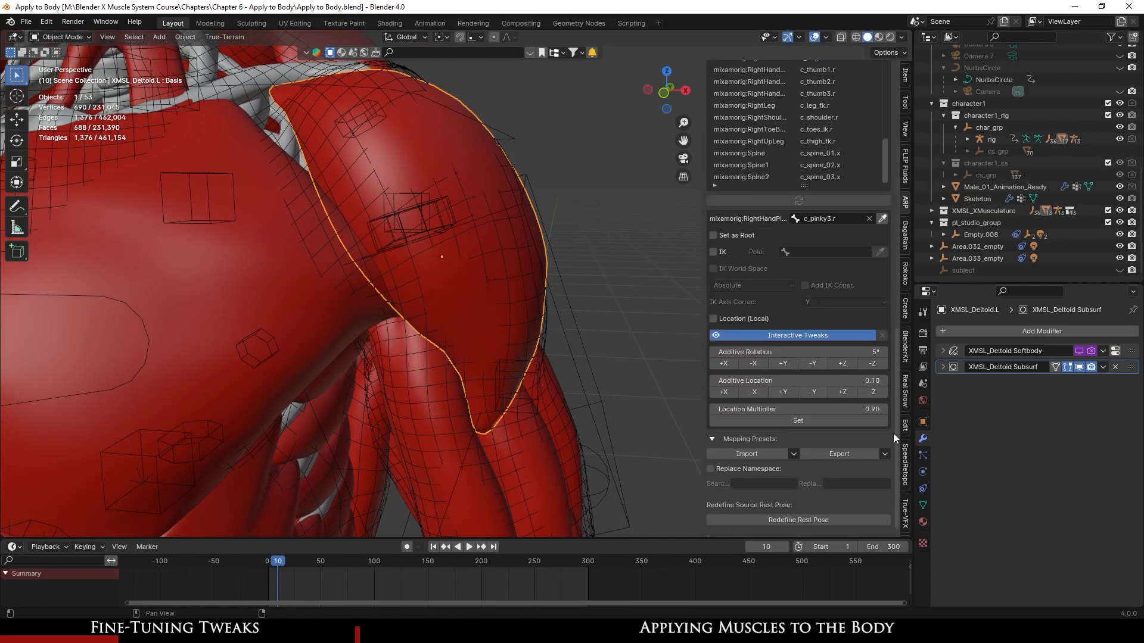
pyautogui.scroll(-1, 892, 434)
pyautogui.scroll(-5, 905, 442)
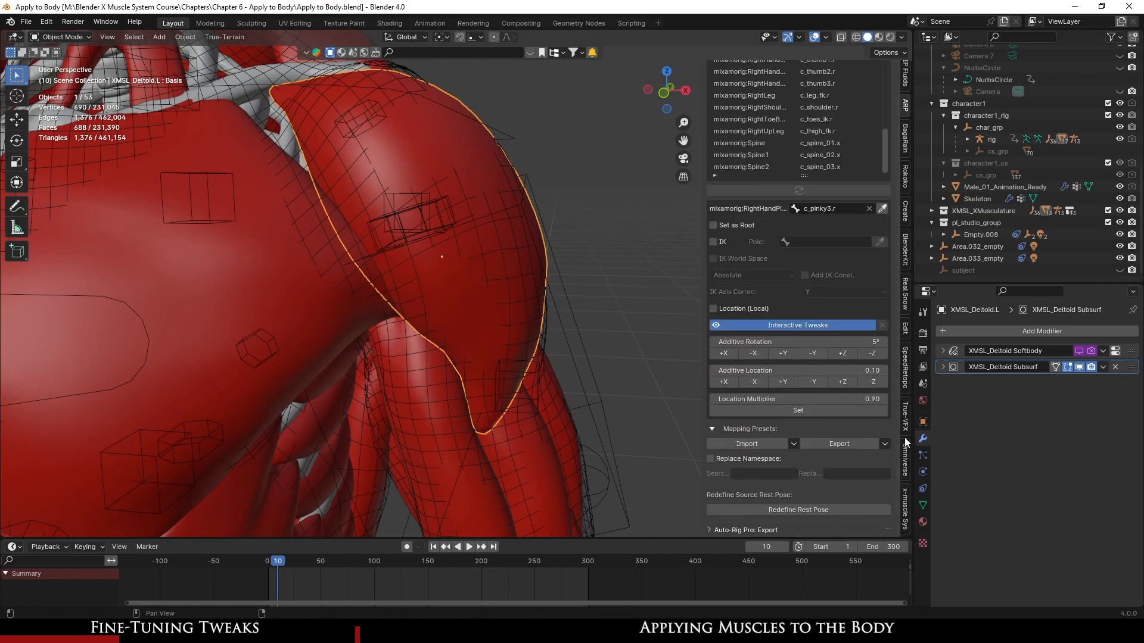
pyautogui.click(906, 505)
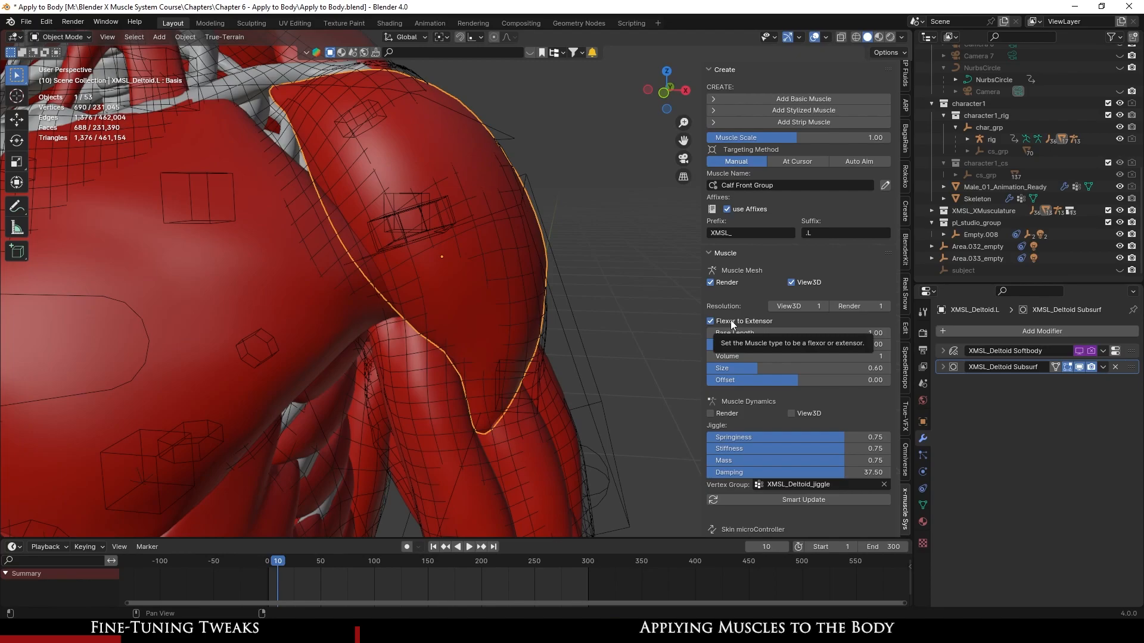
pyautogui.scroll(-2, 426, 452)
# - Select the character's rig and switch it to Pose Mode
pyautogui.scroll(-6, 426, 451)
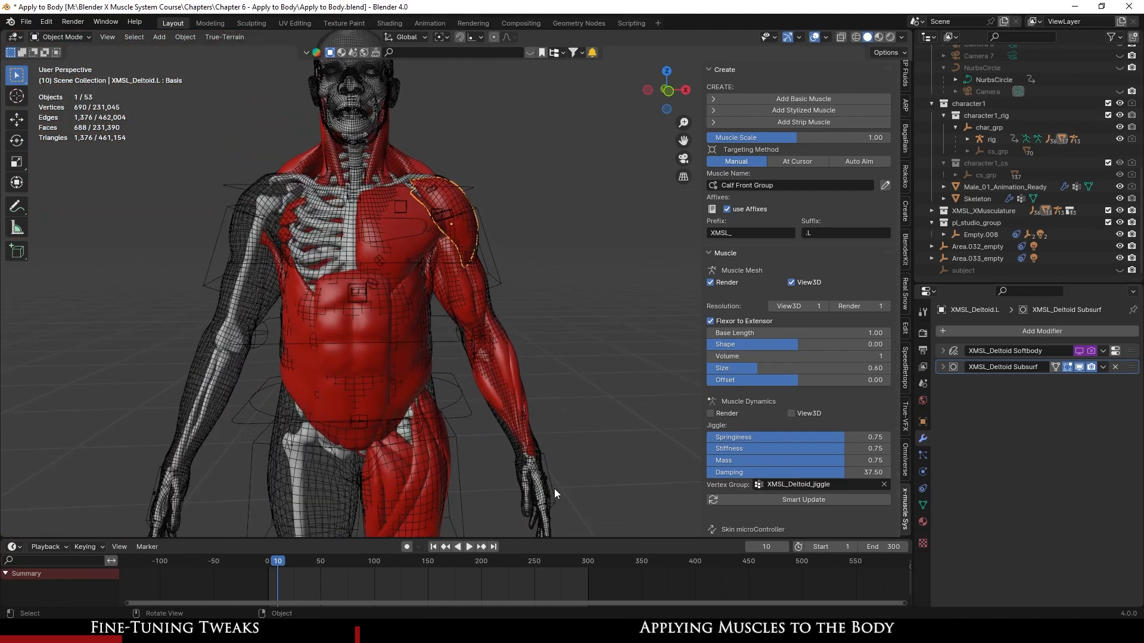
pyautogui.click(534, 481)
pyautogui.click(58, 38)
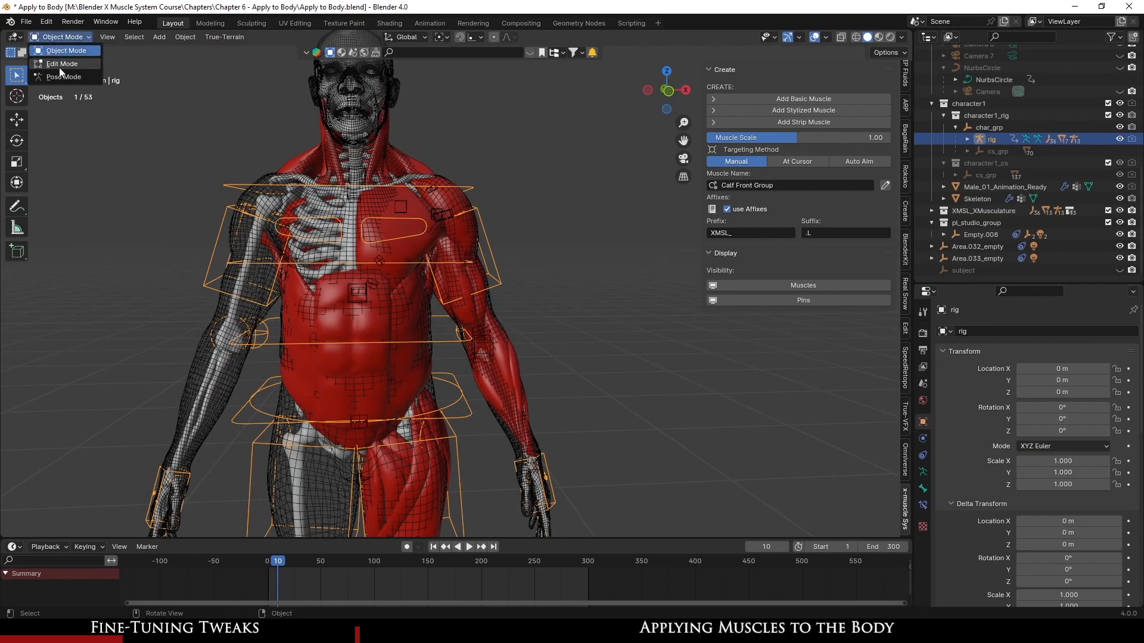
pyautogui.click(56, 74)
pyautogui.moveTo(538, 274); pyautogui.dragTo(567, 402, button='middle')
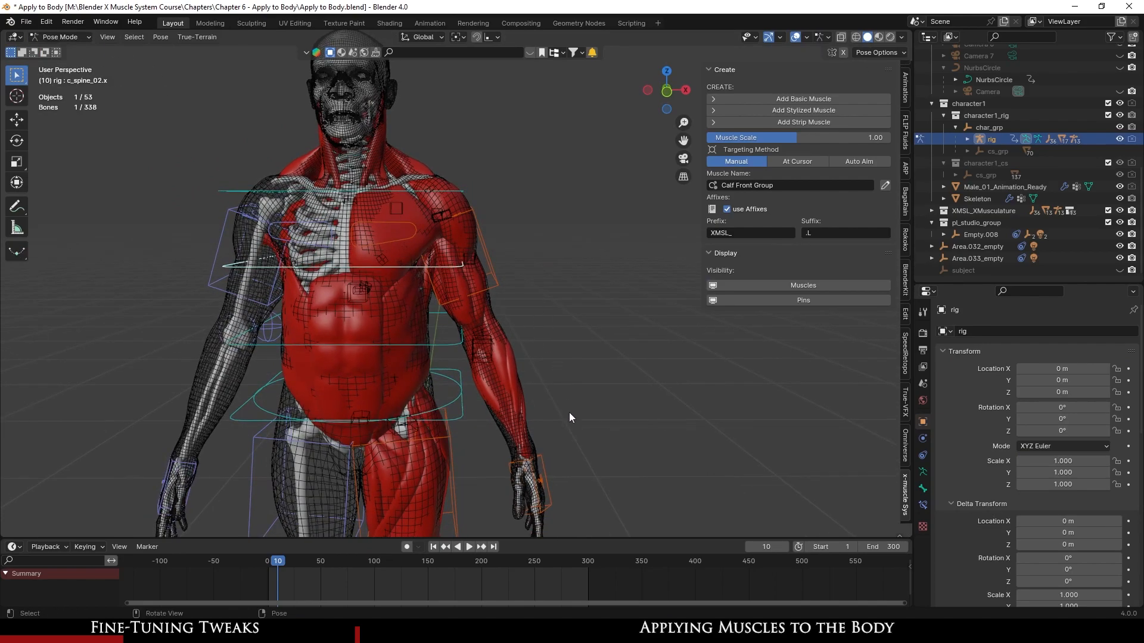
# - Move the left hand control c_hand_ik.l up and outward to raise the arm
pyautogui.click(545, 464)
pyautogui.scroll(-1, 572, 458)
pyautogui.keyDown('shift'); pyautogui.moveTo(549, 442); pyautogui.dragTo(543, 461, button='middle'); pyautogui.keyUp('shift')
pyautogui.scroll(2, 544, 461)
pyautogui.press('g')
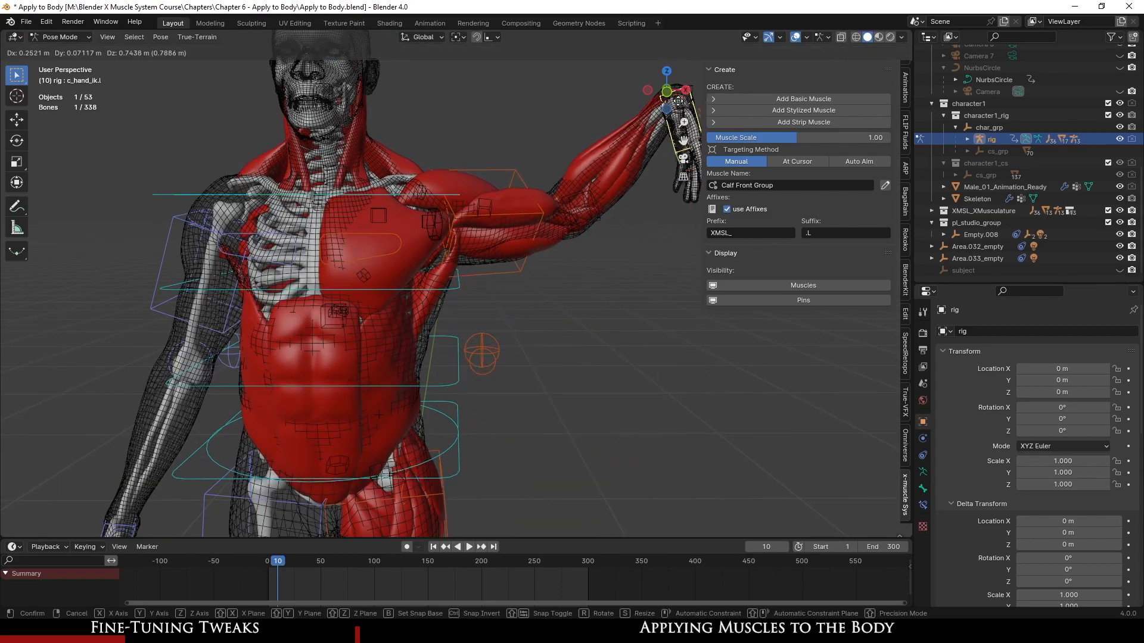
pyautogui.click(634, 278)
# - Reposition the raised left hand control and rotate it about -91° around the view axis
pyautogui.keyDown('shift'); pyautogui.moveTo(633, 278); pyautogui.dragTo(526, 322, button='middle'); pyautogui.keyUp('shift')
pyautogui.press('g')
pyautogui.click(613, 317)
pyautogui.press('r')
pyautogui.click(587, 198)
# - Examine how the shoulder, back and chest muscles deform around the raised left arm
pyautogui.scroll(2, 525, 263)
pyautogui.moveTo(519, 339); pyautogui.dragTo(395, 292, button='middle')
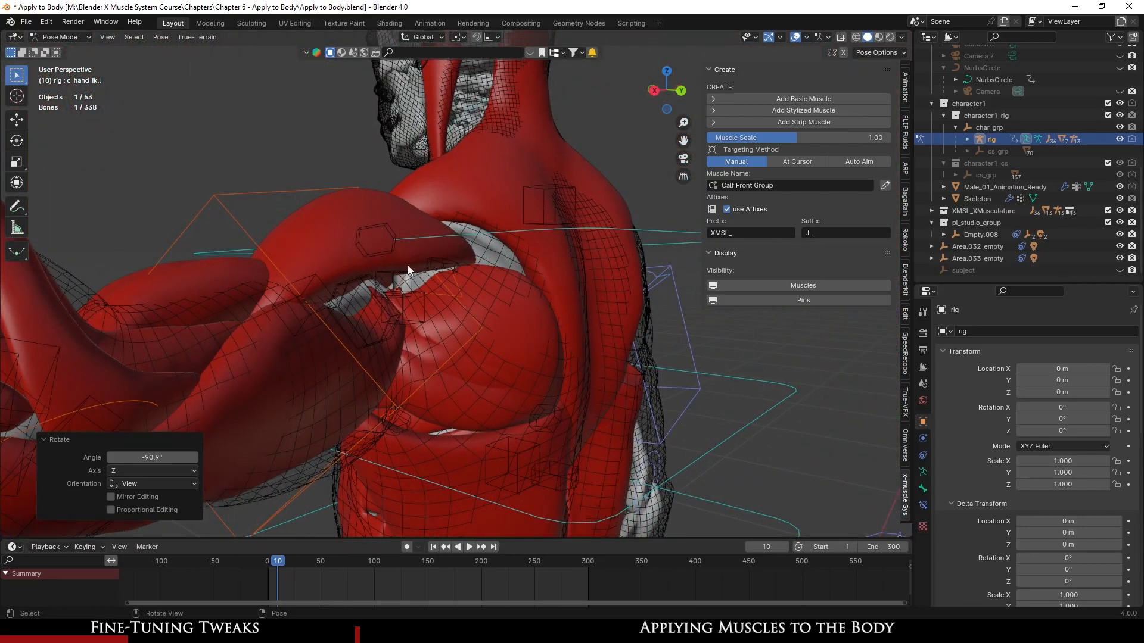
pyautogui.scroll(5, 395, 268)
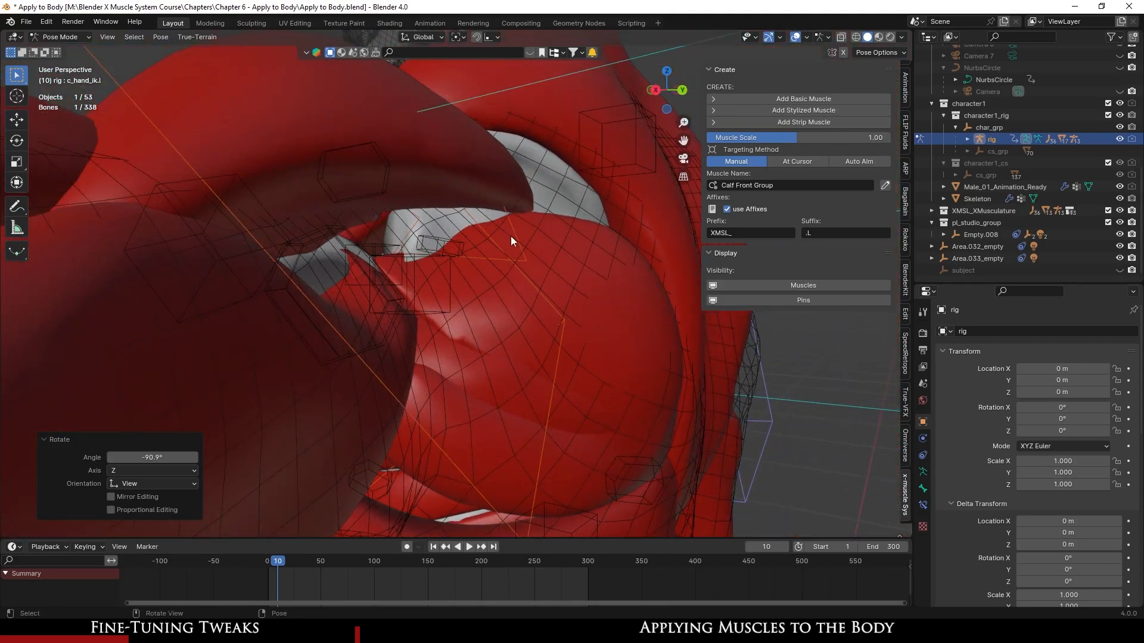
pyautogui.moveTo(212, 278); pyautogui.dragTo(387, 309, button='middle')
pyautogui.scroll(6, 417, 320)
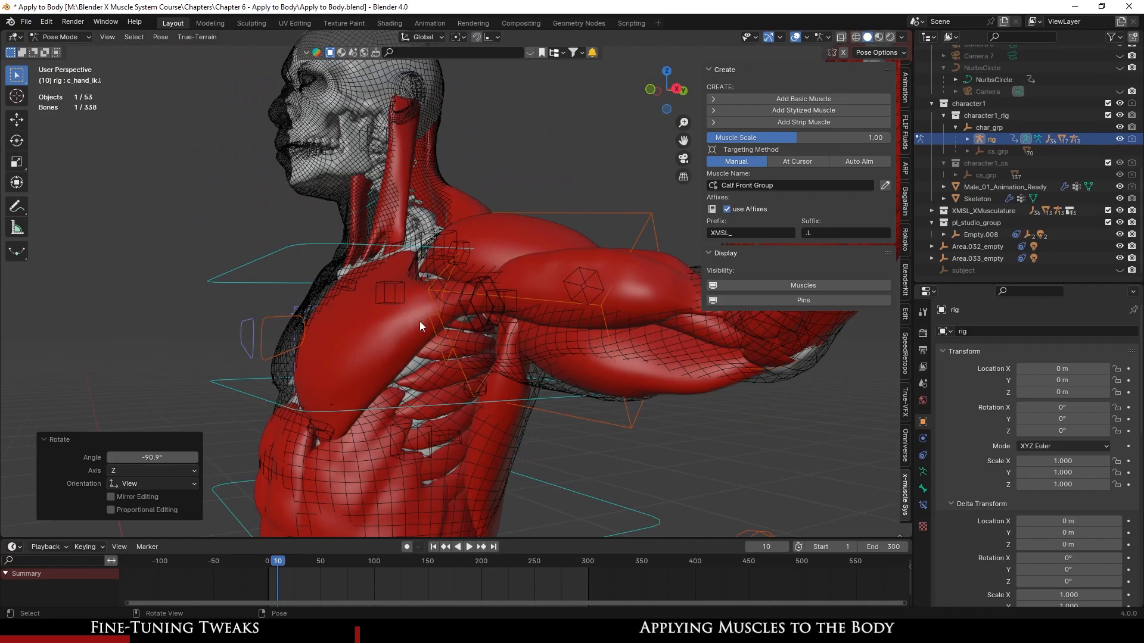
pyautogui.moveTo(420, 369); pyautogui.dragTo(516, 350, button='middle')
pyautogui.scroll(-8, 518, 350)
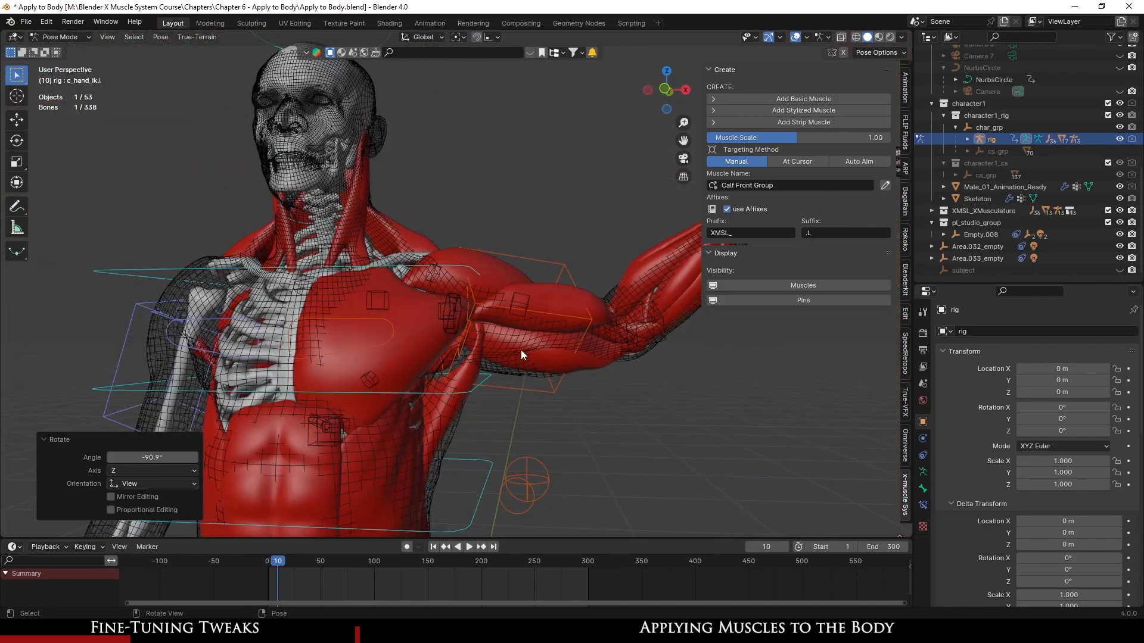
pyautogui.scroll(3, 536, 361)
# - Move the left hand control inward to bend the elbow, then shift it about 0.04 m outward in X and 0.03 m down
pyautogui.press('g')
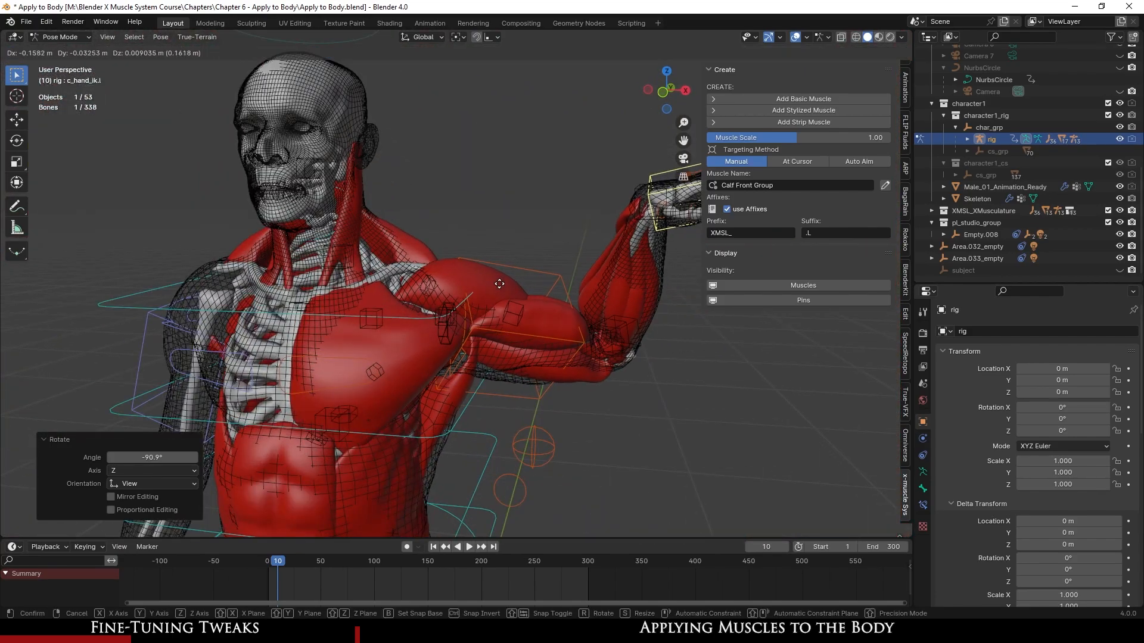
pyautogui.click(597, 246)
pyautogui.scroll(4, 609, 307)
pyautogui.keyDown('shift'); pyautogui.moveTo(609, 307); pyautogui.dragTo(516, 230, button='middle'); pyautogui.keyUp('shift')
pyautogui.press('g')
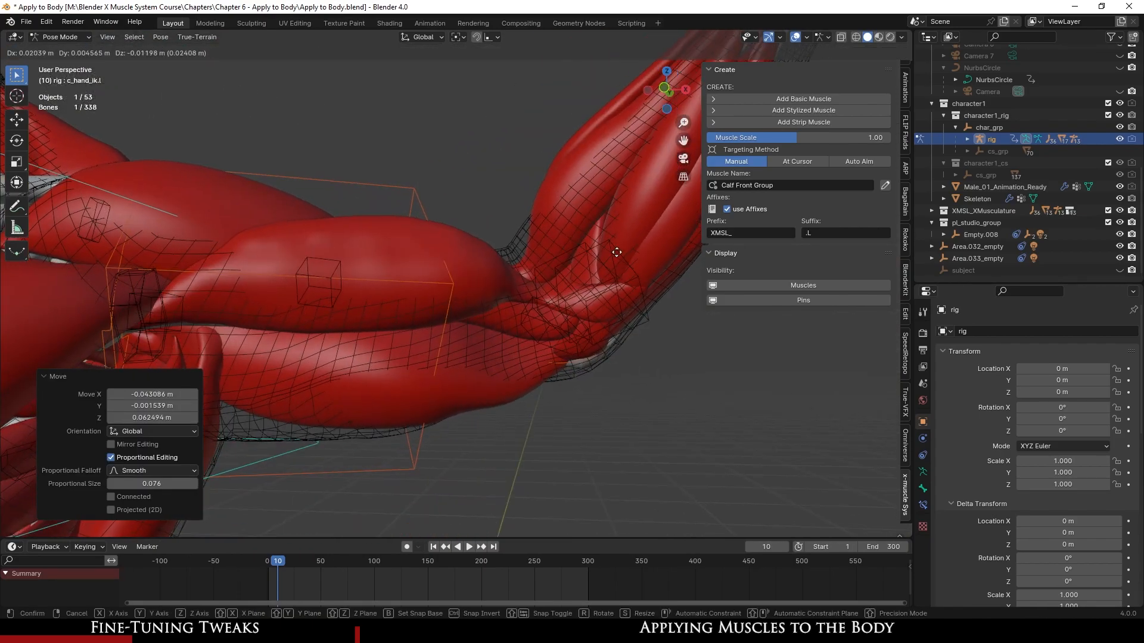
pyautogui.scroll(-4, 551, 296)
pyautogui.moveTo(551, 295); pyautogui.dragTo(309, 227, button='middle')
pyautogui.scroll(4, 248, 276)
# - Move the left hand control about 0.15 m inward along X to bend the elbow further
pyautogui.press('g')
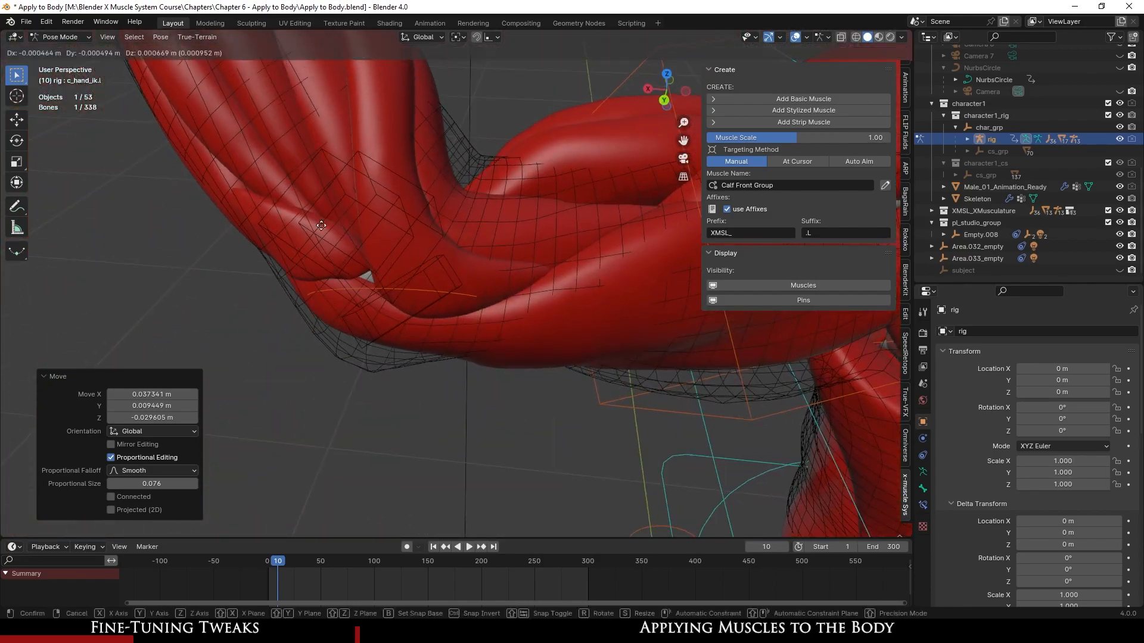
pyautogui.click(370, 347)
pyautogui.moveTo(370, 346); pyautogui.dragTo(476, 242, button='middle')
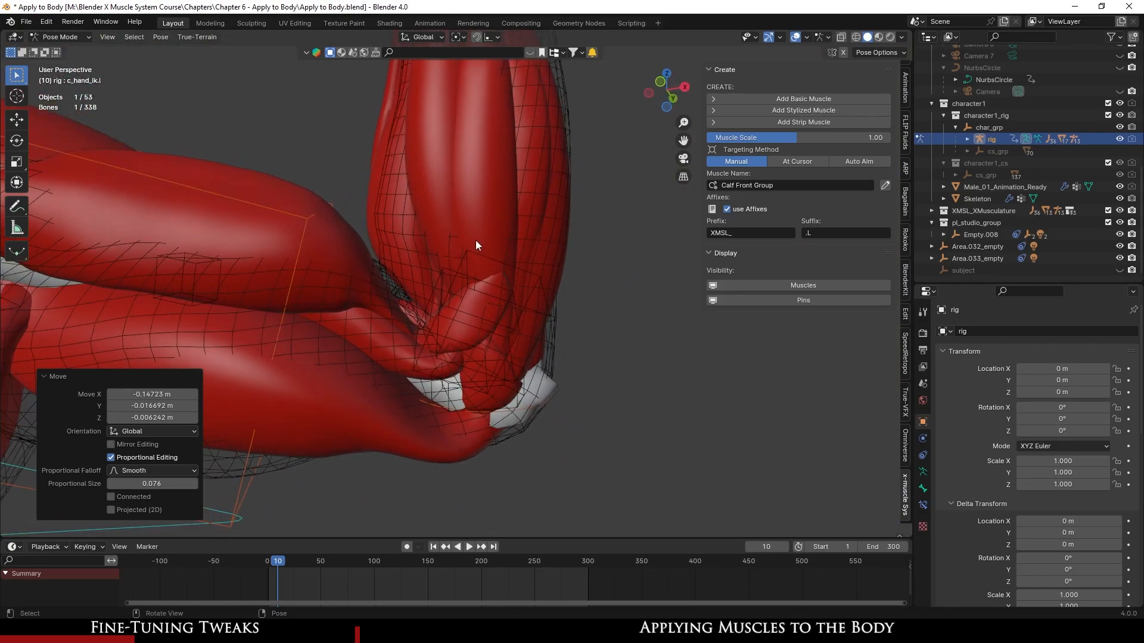
# - Fine-tune the left hand control by moving it about 0.04 m outward, then about 0.02 m back inward along X
pyautogui.press('g')
pyautogui.click(536, 311)
pyautogui.scroll(-6, 524, 321)
pyautogui.moveTo(478, 372); pyautogui.dragTo(561, 295, button='middle')
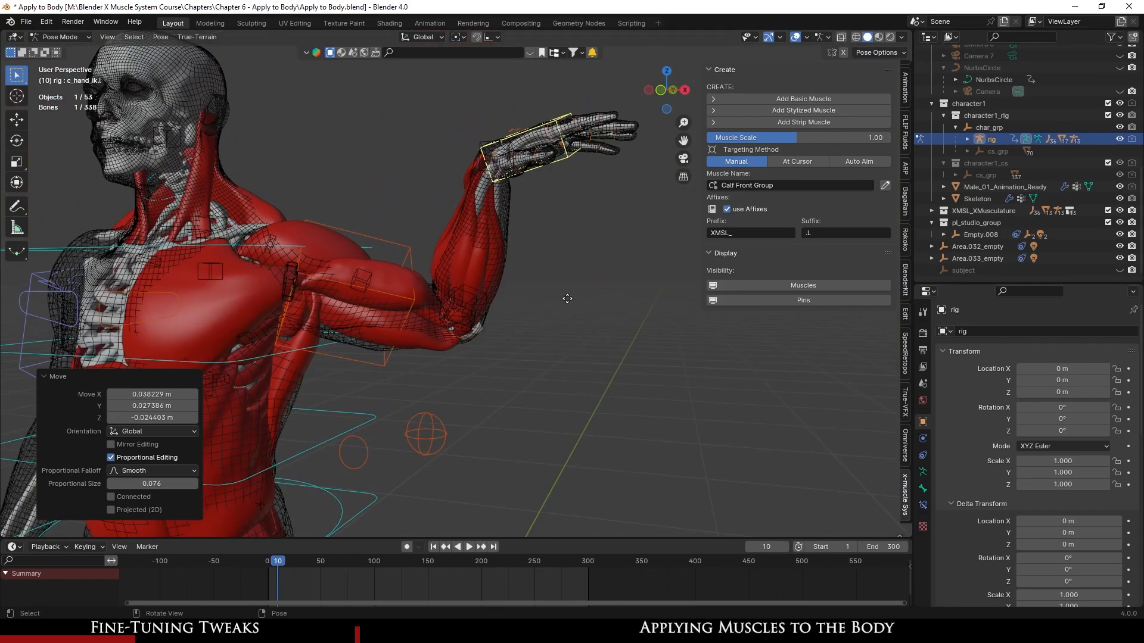
pyautogui.click(514, 279)
# - Examine the muscles around the bent left elbow and shoulder from several angles
pyautogui.scroll(5, 507, 270)
pyautogui.moveTo(504, 266); pyautogui.dragTo(516, 387, button='middle')
pyautogui.scroll(-6, 492, 283)
pyautogui.scroll(3, 466, 377)
pyautogui.press('s')
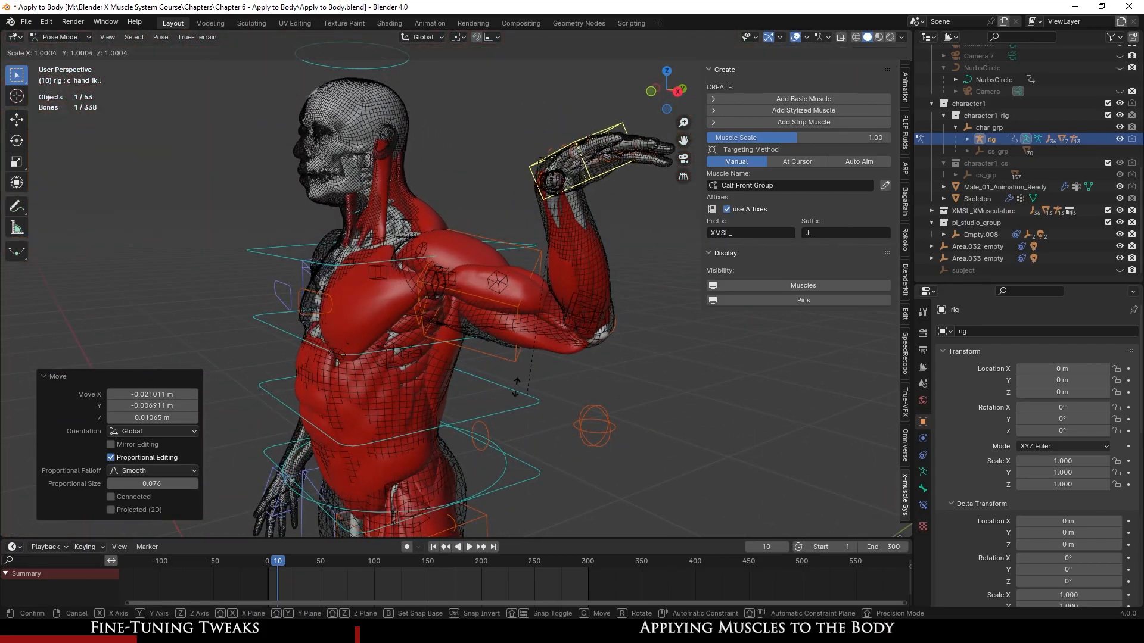
pyautogui.scroll(-3, 507, 356)
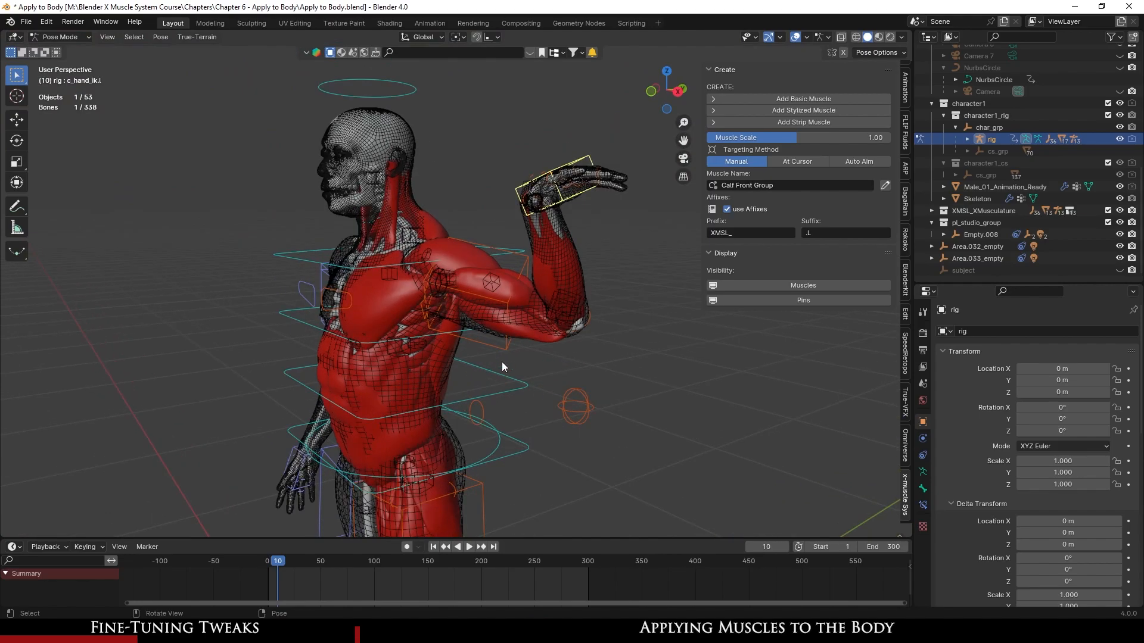
# - Clear all transforms on every bone of the rig to return the character to its rest pose
pyautogui.press('a')
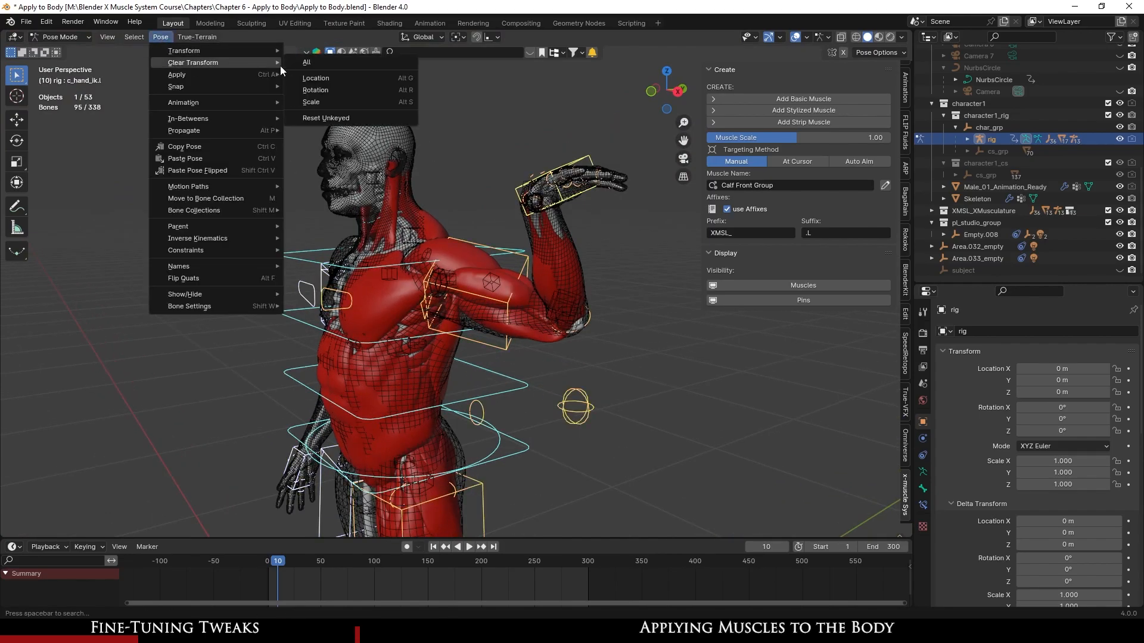
pyautogui.click(334, 62)
pyautogui.moveTo(411, 345); pyautogui.dragTo(482, 387, button='middle')
pyautogui.scroll(6, 468, 340)
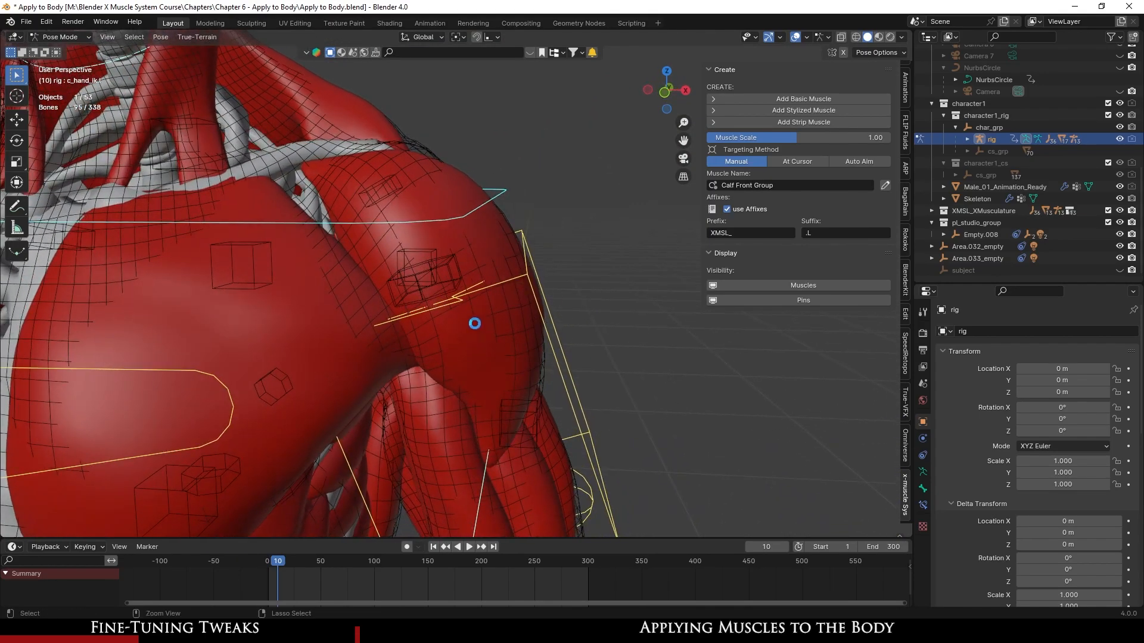
# - Switch from Pose Mode to Object Mode, select the left deltoid muscle and save the file
pyautogui.hotkey('ctrl', 'Tab')
pyautogui.click(483, 227)
pyautogui.moveTo(585, 262)
pyautogui.mouseDown(button='middle')
pyautogui.moveTo(485, 449)
pyautogui.moveTo(485, 383)
pyautogui.moveTo(460, 338)
pyautogui.moveTo(511, 360)
pyautogui.moveTo(502, 347)
pyautogui.moveTo(401, 373)
pyautogui.moveTo(477, 342)
pyautogui.moveTo(514, 356)
pyautogui.mouseUp(button='middle')
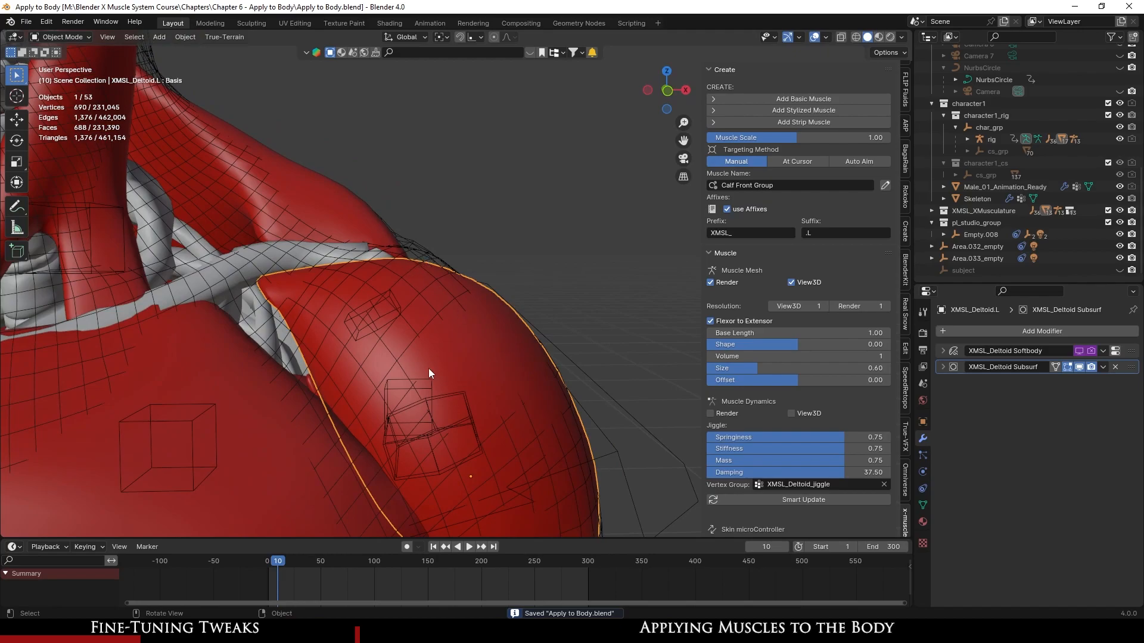
pyautogui.scroll(-11, 434, 388)
pyautogui.scroll(8, 475, 433)
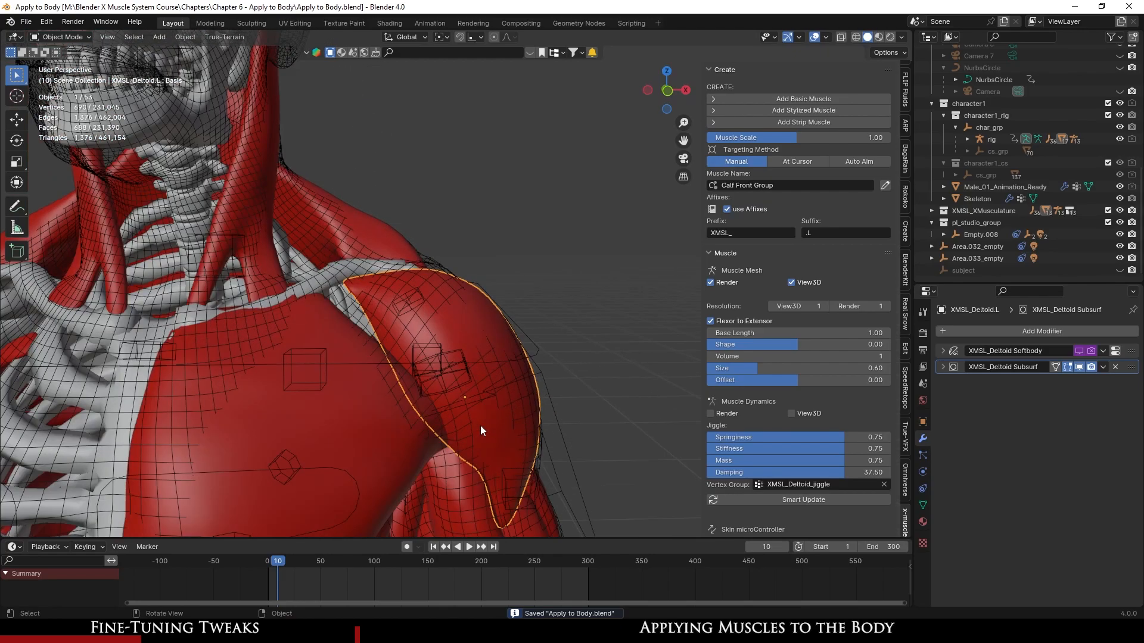
pyautogui.scroll(-4, 480, 425)
pyautogui.scroll(4, 342, 378)
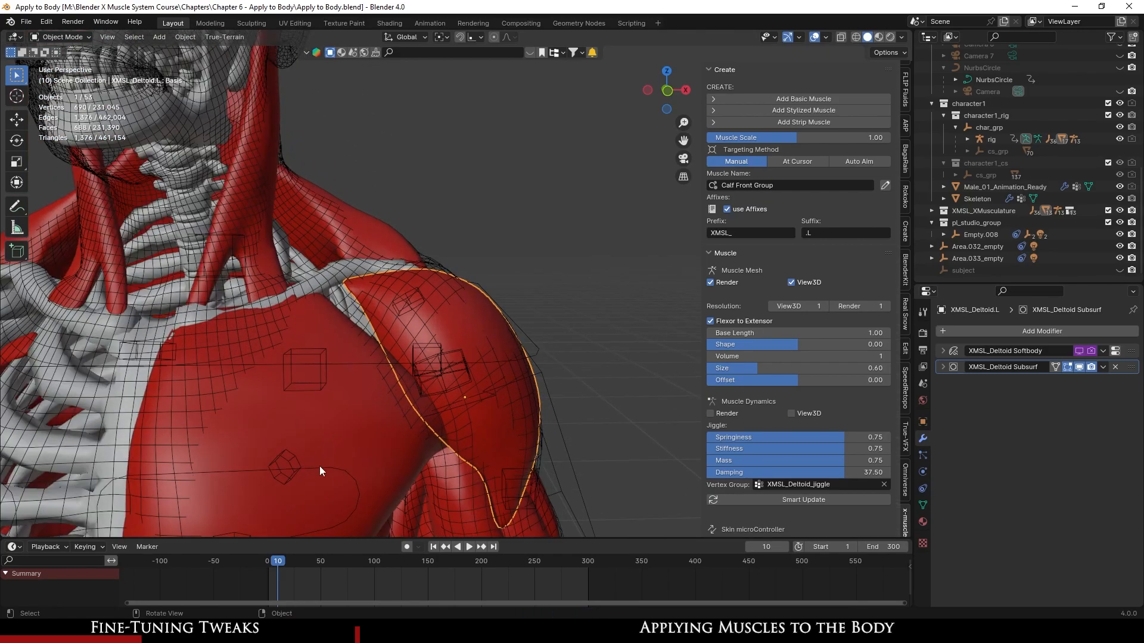
# - Test the shoulder muscles by rotating the left shoulder control, then clear its transforms
pyautogui.click(320, 470)
pyautogui.press('r')
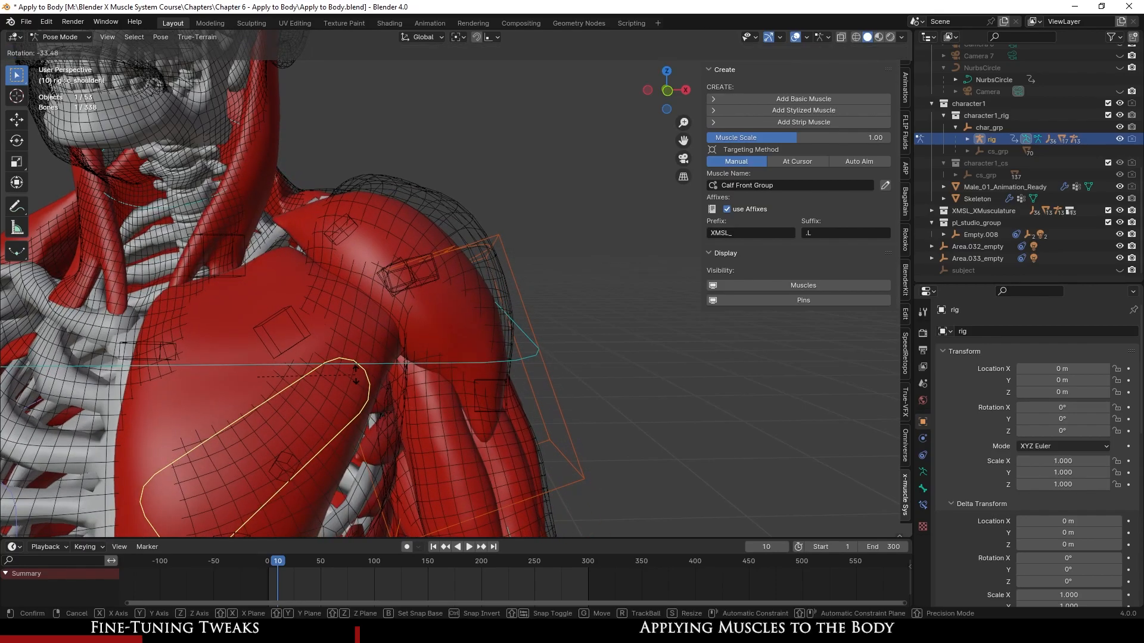
pyautogui.click(417, 370)
pyautogui.moveTo(417, 369); pyautogui.dragTo(218, 352, button='middle')
pyautogui.press('r')
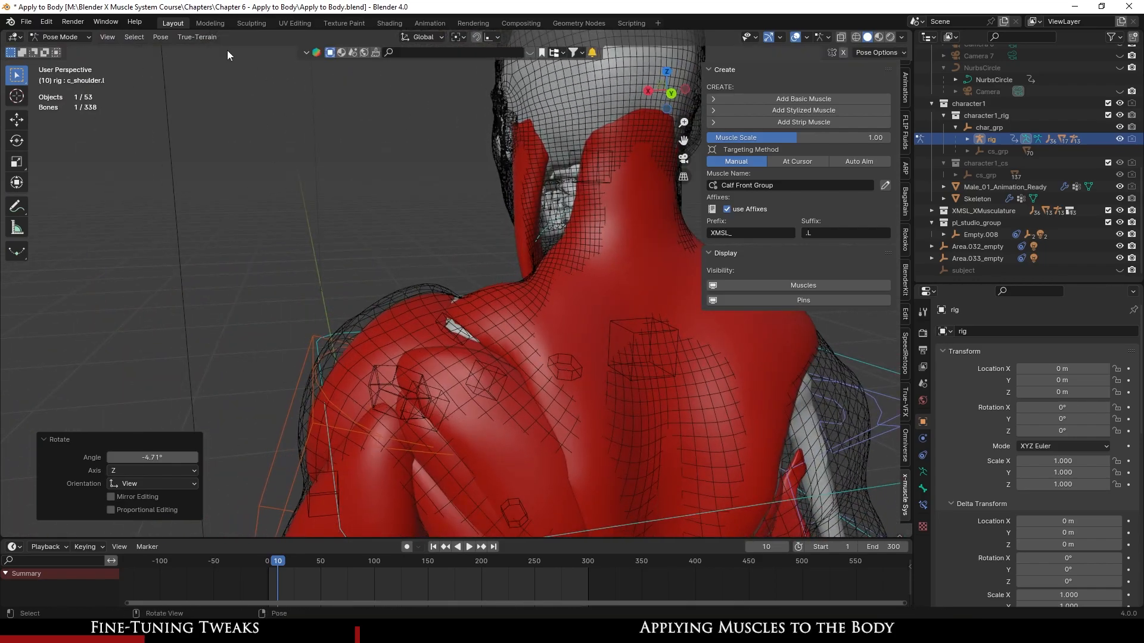
pyautogui.click(294, 62)
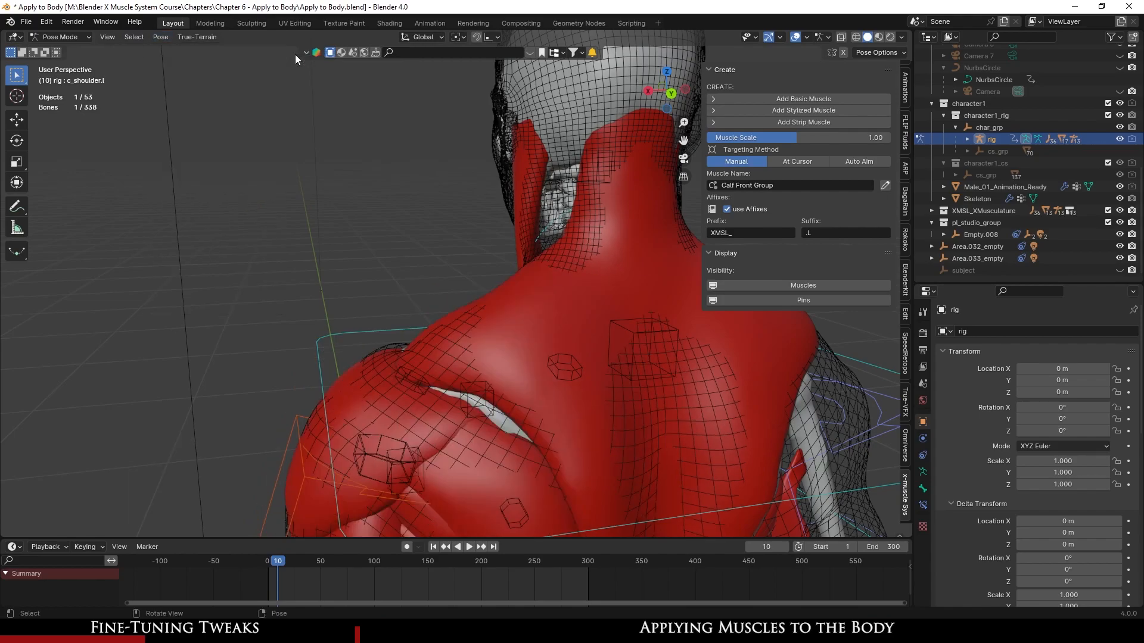
# - Move a vertex at the back of the left deltoid about 0.01 m with proportional editing to refine its fit
pyautogui.keyDown('shift'); pyautogui.moveTo(405, 532); pyautogui.dragTo(493, 331, button='middle'); pyautogui.keyUp('shift')
pyautogui.scroll(3, 494, 330)
pyautogui.moveTo(490, 242); pyautogui.dragTo(394, 273, button='middle')
pyautogui.scroll(2, 394, 273)
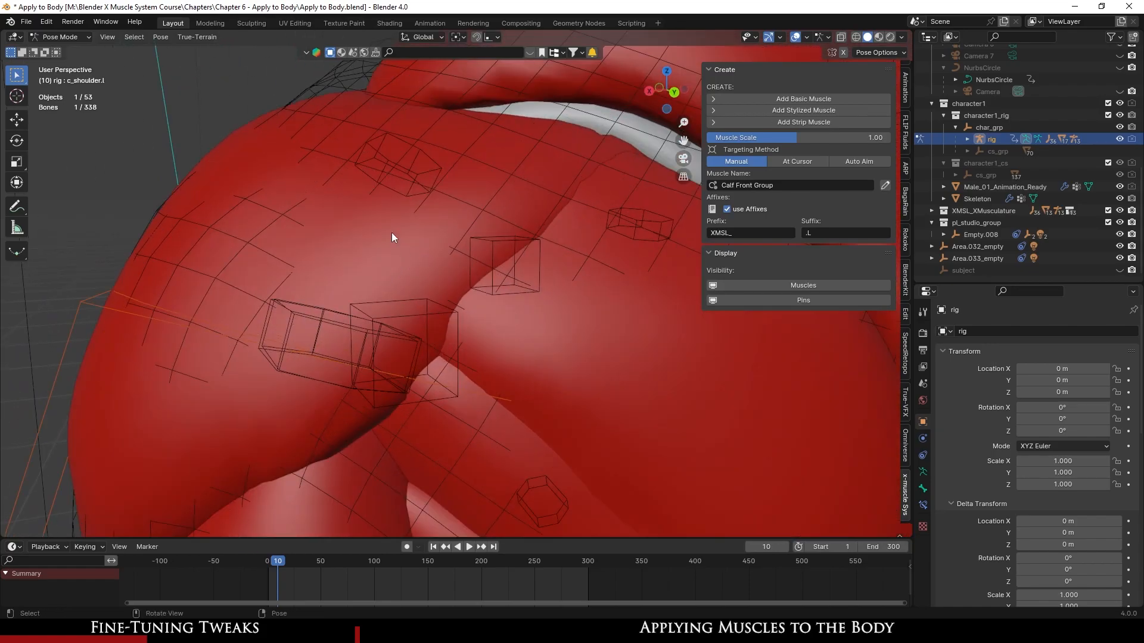
pyautogui.click(371, 239)
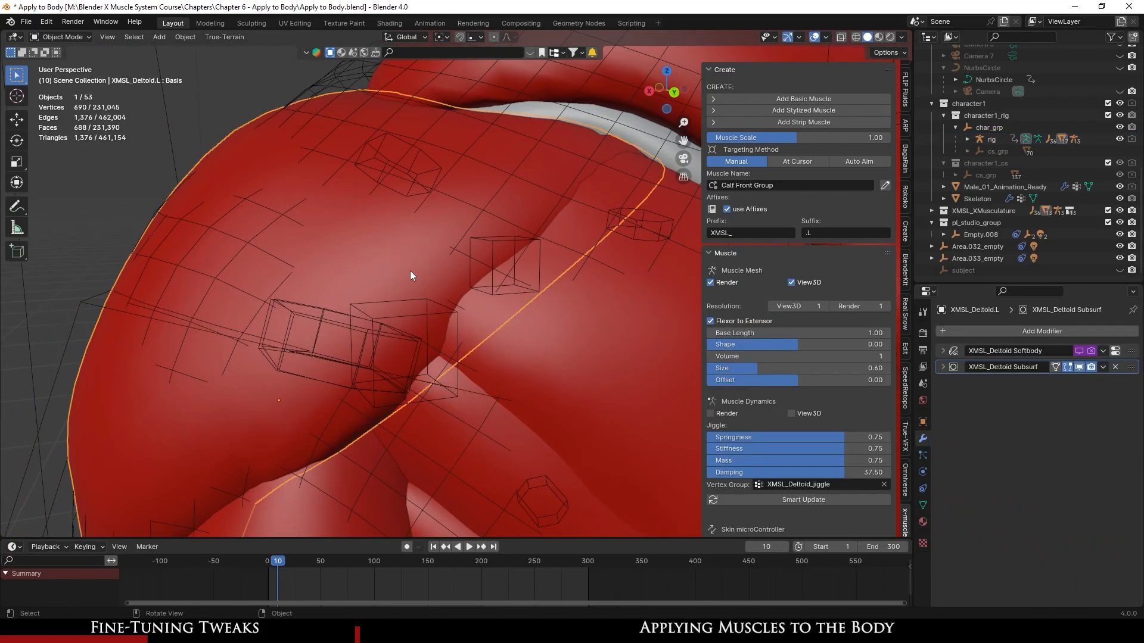
pyautogui.keyDown('shift'); pyautogui.moveTo(489, 270); pyautogui.dragTo(437, 341, button='middle'); pyautogui.keyUp('shift')
pyautogui.scroll(2, 437, 340)
pyautogui.press('Tab')
pyautogui.moveTo(483, 302); pyautogui.dragTo(428, 311, button='middle')
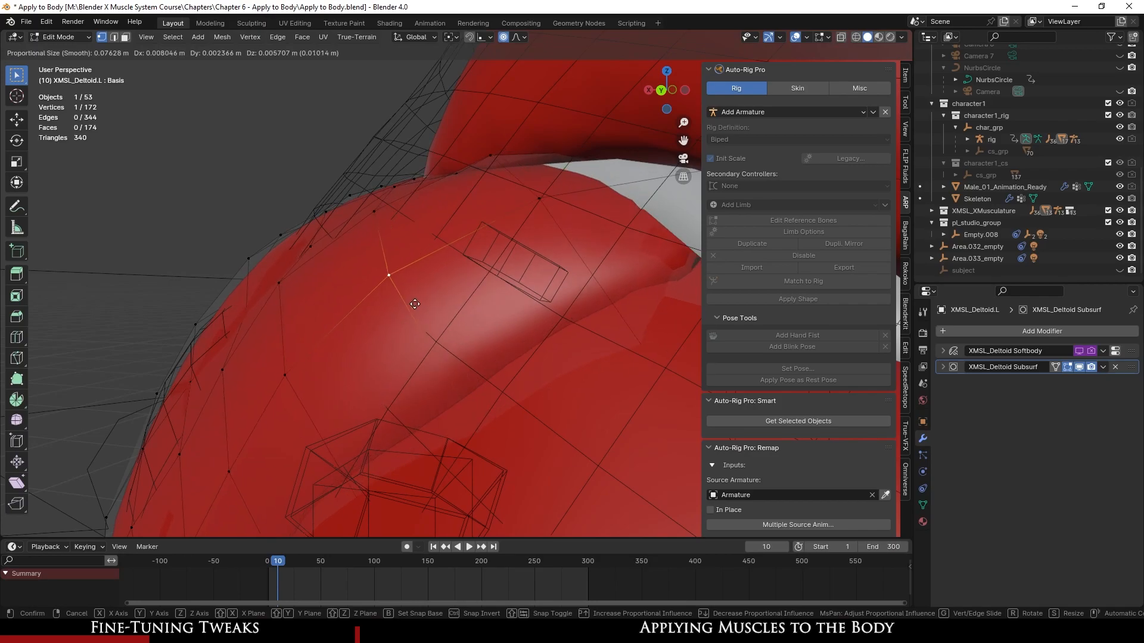
pyautogui.click(413, 316)
pyautogui.moveTo(414, 316)
pyautogui.mouseDown(button='middle')
pyautogui.moveTo(401, 254)
pyautogui.moveTo(387, 325)
pyautogui.moveTo(467, 255)
pyautogui.moveTo(493, 261)
pyautogui.moveTo(463, 356)
pyautogui.moveTo(457, 345)
pyautogui.moveTo(470, 395)
pyautogui.moveTo(412, 359)
pyautogui.moveTo(581, 306)
pyautogui.moveTo(521, 223)
pyautogui.moveTo(472, 277)
pyautogui.moveTo(377, 301)
pyautogui.moveTo(487, 285)
pyautogui.moveTo(387, 256)
pyautogui.moveTo(334, 258)
pyautogui.moveTo(427, 328)
pyautogui.mouseUp(button='middle')
pyautogui.click(489, 252)
pyautogui.scroll(-3, 474, 261)
pyautogui.scroll(-2, 411, 360)
pyautogui.press('Tab')
# - Move another rear deltoid vertex about 0.0075 m inward, using a proportional size of about 0.135 m
pyautogui.scroll(-3, 411, 353)
pyautogui.scroll(3, 580, 305)
pyautogui.scroll(2, 549, 274)
pyautogui.scroll(3, 521, 223)
pyautogui.scroll(-4, 376, 301)
pyautogui.scroll(3, 487, 285)
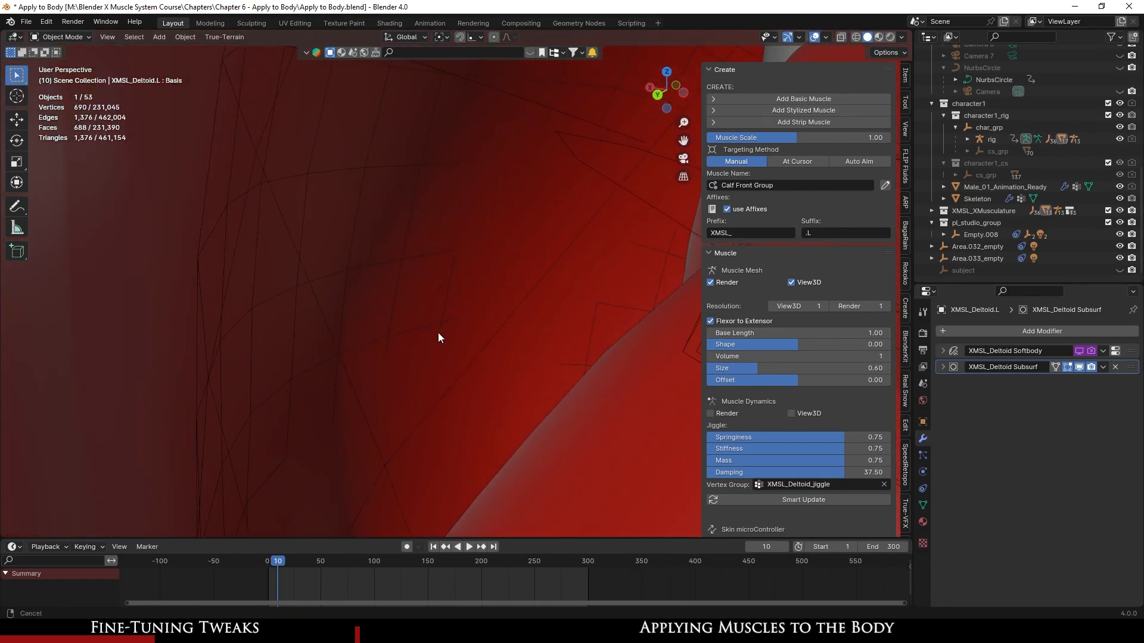
pyautogui.moveTo(445, 367); pyautogui.dragTo(462, 278, button='middle')
pyautogui.press('Tab')
pyautogui.moveTo(535, 273); pyautogui.dragTo(412, 249, button='middle')
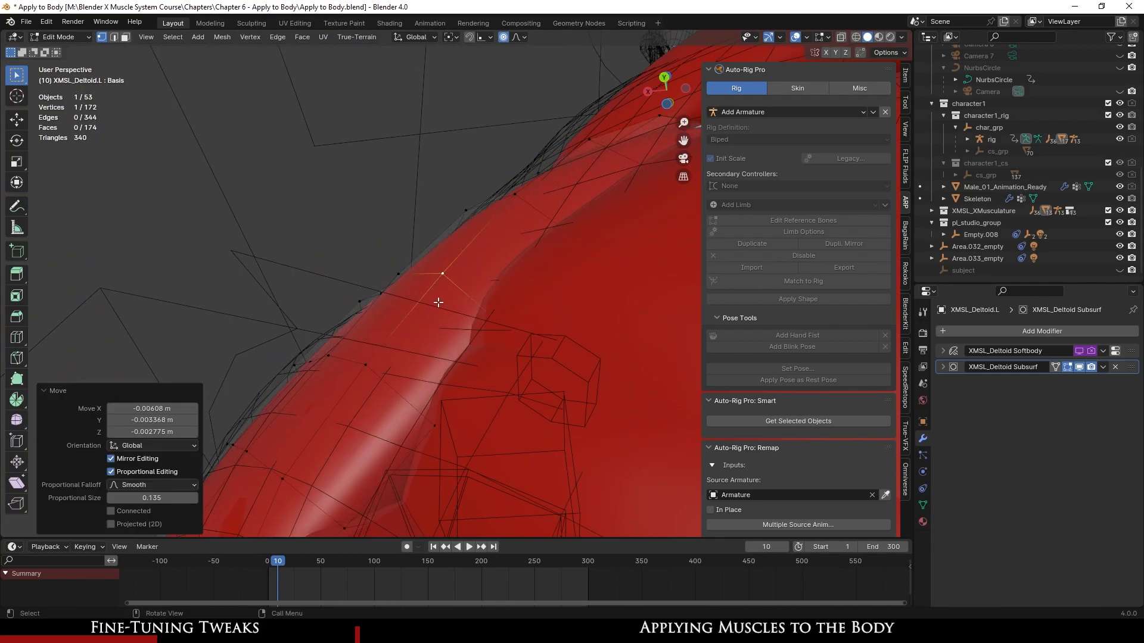
pyautogui.moveTo(439, 305); pyautogui.dragTo(552, 331, button='middle')
pyautogui.press('Tab')
# - Adjust the upper surface of the left Teres Major with proportional editing to fit under the body mesh, and save the file
pyautogui.click(452, 334)
pyautogui.moveTo(452, 334); pyautogui.dragTo(488, 266, button='middle')
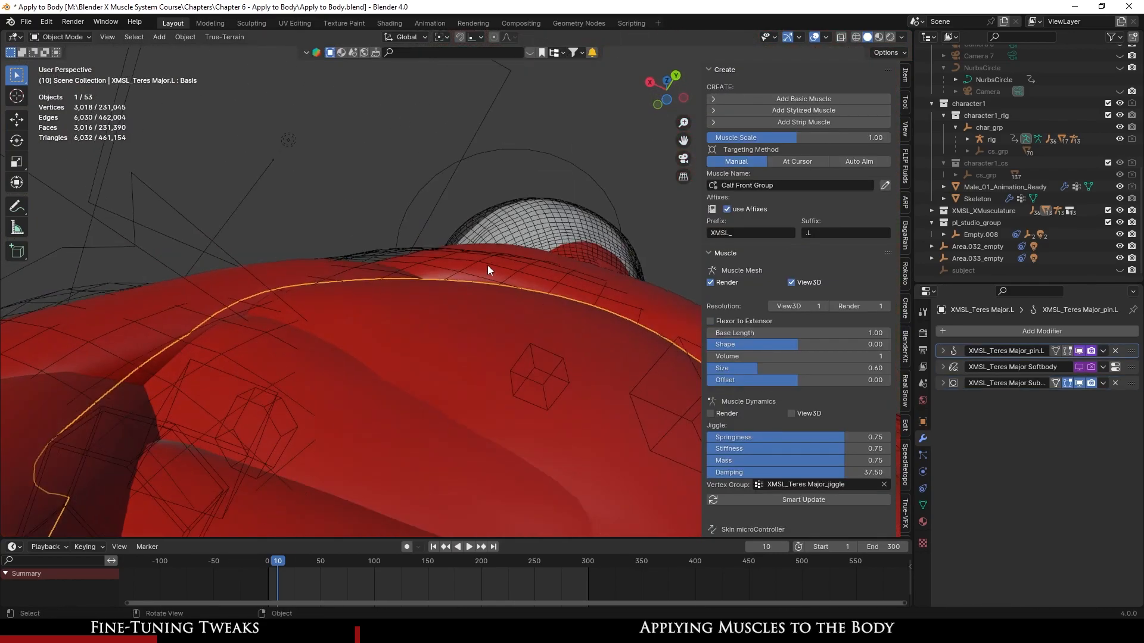
pyautogui.press('Tab')
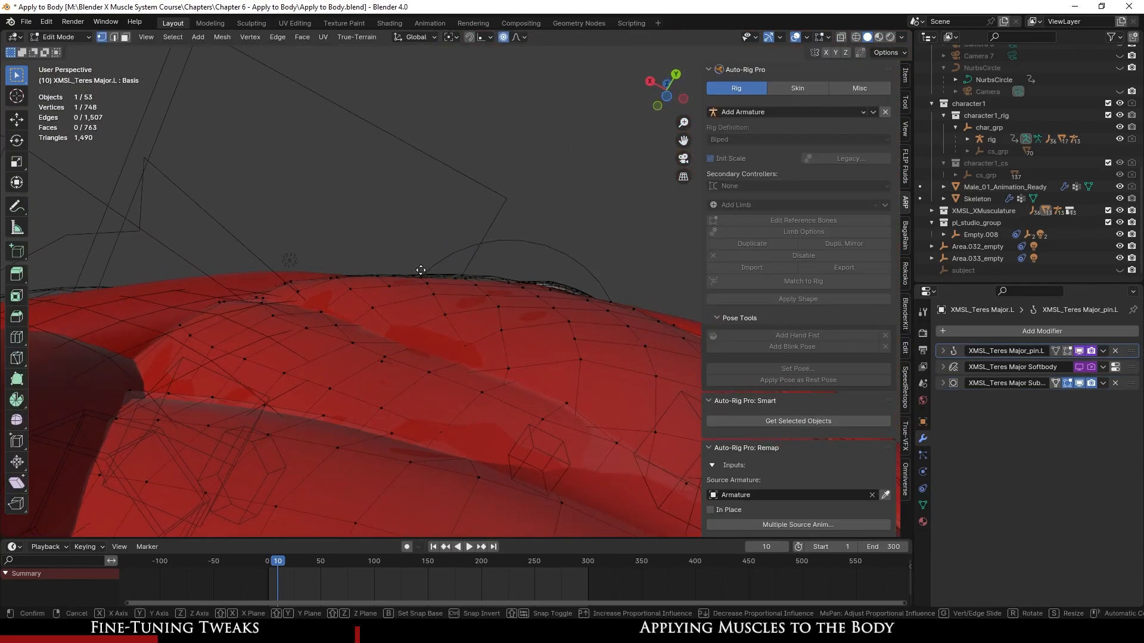
pyautogui.moveTo(436, 300); pyautogui.dragTo(439, 272, button='middle')
pyautogui.press('Tab')
pyautogui.scroll(-5, 418, 364)
pyautogui.hotkey('ctrl', 's')
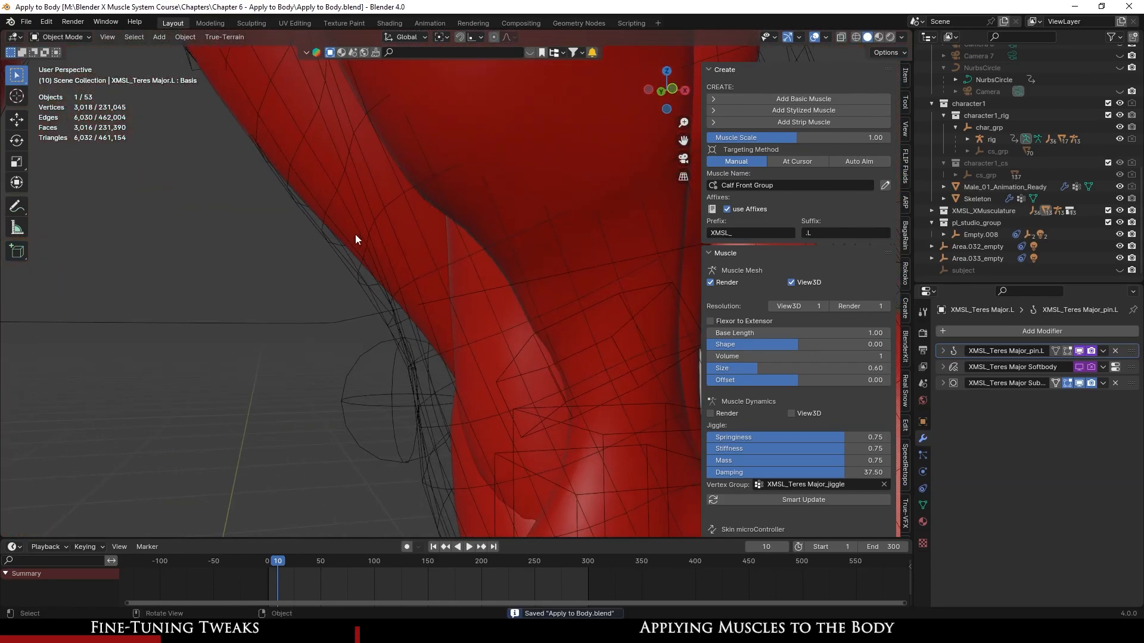
# - Adjust the left tricep mesh at the back of the arm in Edit Mode and save the file
pyautogui.click(336, 204)
pyautogui.press('KP_Decimal')
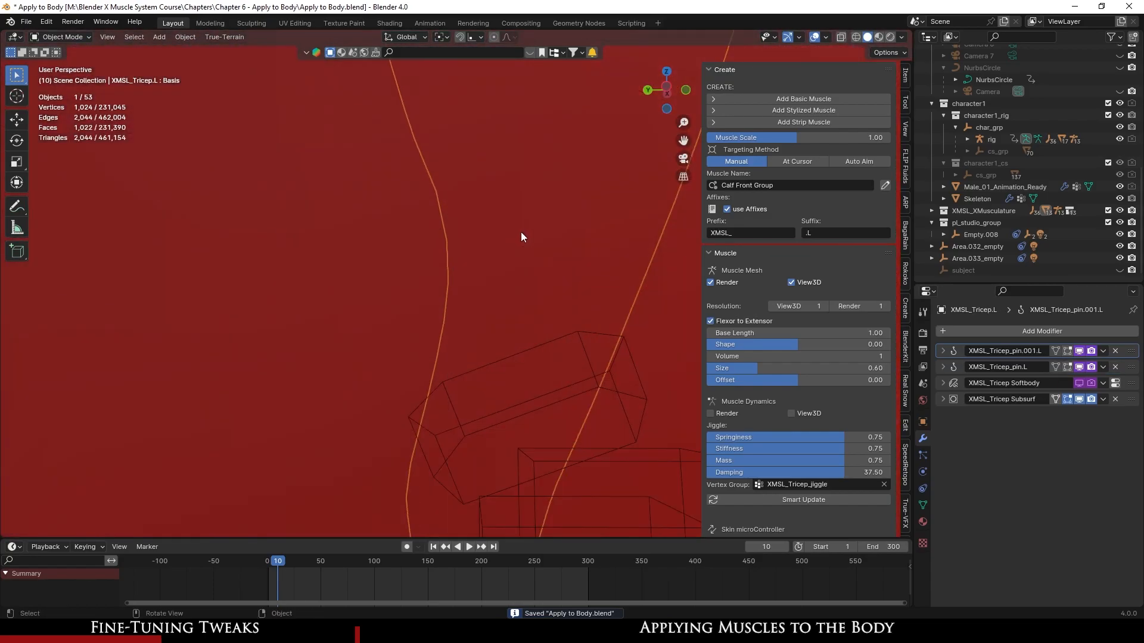
pyautogui.scroll(-3, 477, 234)
pyautogui.press('Tab')
pyautogui.moveTo(434, 234); pyautogui.dragTo(538, 316, button='middle')
pyautogui.press('Tab')
pyautogui.scroll(-4, 458, 353)
pyautogui.moveTo(458, 353); pyautogui.dragTo(443, 392, button='middle')
pyautogui.hotkey('ctrl', 's')
# - Move the left Pectoralis Major's lower-tip vertex about 0.017 m along negative Y in right view with proportional editing
pyautogui.scroll(-5, 504, 372)
pyautogui.scroll(4, 394, 327)
pyautogui.moveTo(395, 327); pyautogui.dragTo(602, 362, button='middle')
pyautogui.scroll(2, 424, 255)
pyautogui.click(485, 259)
pyautogui.moveTo(485, 259); pyautogui.dragTo(520, 284, button='middle')
pyautogui.press('Tab')
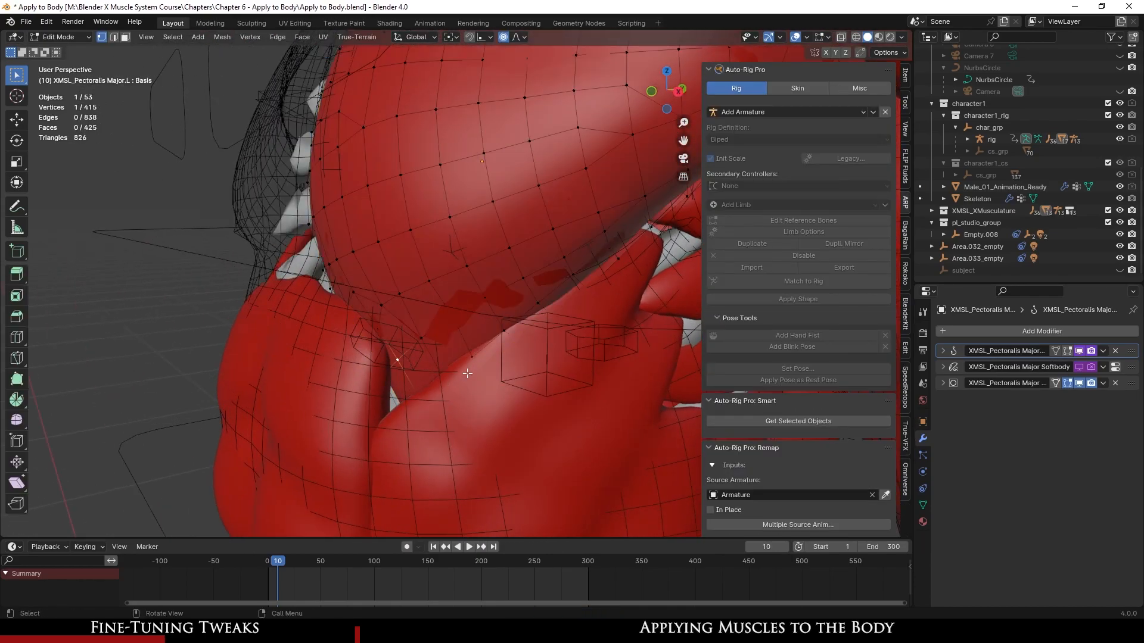
pyautogui.press('KP_3')
pyautogui.keyDown('shift'); pyautogui.moveTo(260, 374); pyautogui.dragTo(354, 365, button='middle'); pyautogui.keyUp('shift')
pyautogui.scroll(2, 353, 367)
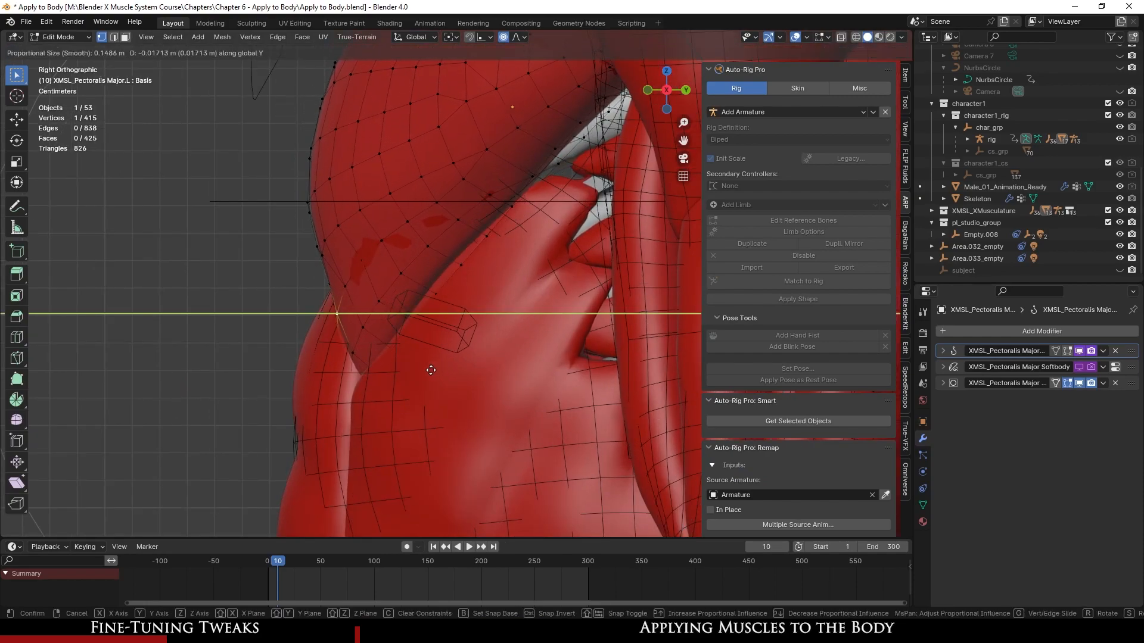
pyautogui.click(439, 370)
pyautogui.moveTo(438, 370); pyautogui.dragTo(439, 284, button='middle')
pyautogui.scroll(3, 421, 365)
pyautogui.press('Tab')
# - Refine the left Pectoralis Major's lower tip with small proportional moves along Y and save the file
pyautogui.moveTo(476, 404); pyautogui.dragTo(483, 275, button='middle')
pyautogui.moveTo(422, 318); pyautogui.dragTo(397, 323, button='middle')
pyautogui.press('Tab')
pyautogui.moveTo(412, 361); pyautogui.dragTo(525, 302, button='middle')
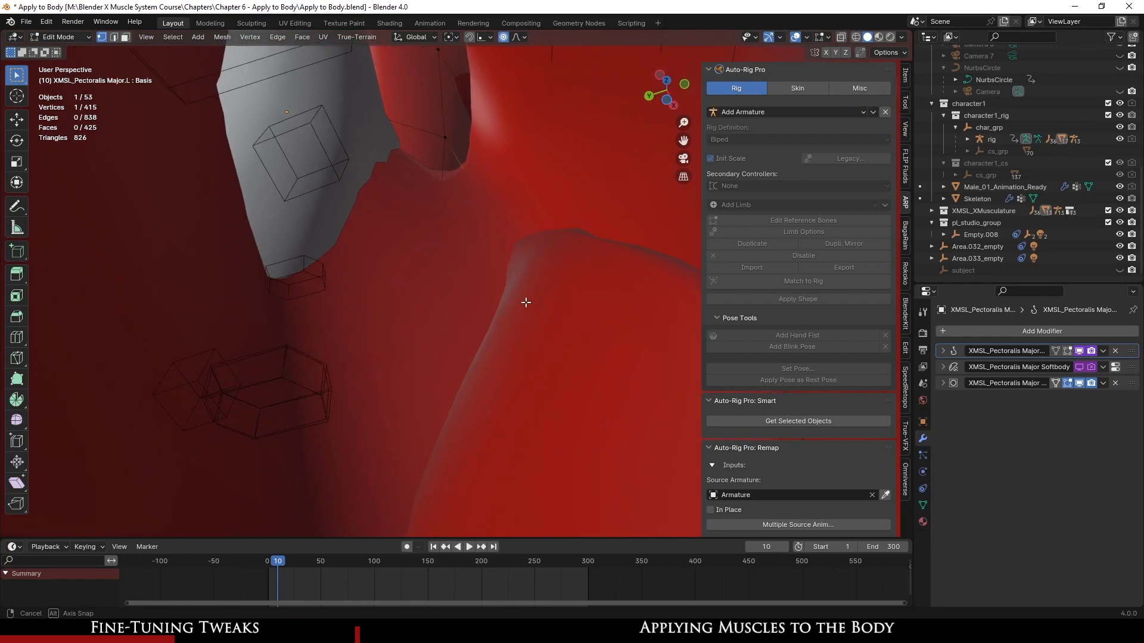
pyautogui.moveTo(438, 240); pyautogui.dragTo(413, 400, button='middle')
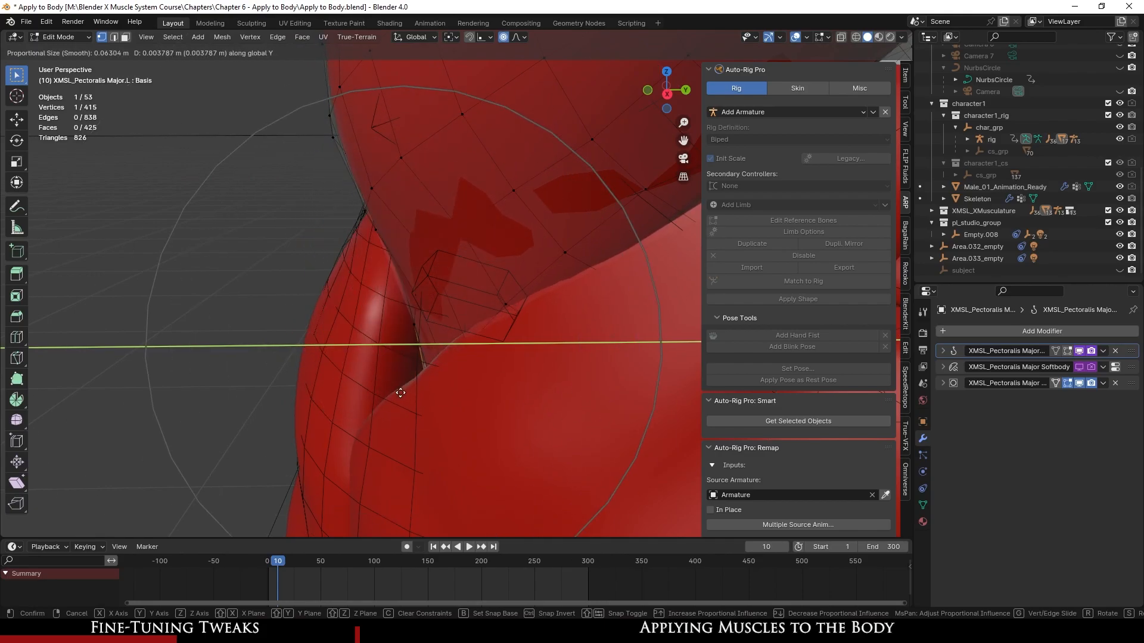
pyautogui.click(349, 397)
pyautogui.moveTo(349, 397); pyautogui.dragTo(454, 260, button='middle')
pyautogui.moveTo(372, 281); pyautogui.dragTo(427, 436, button='middle')
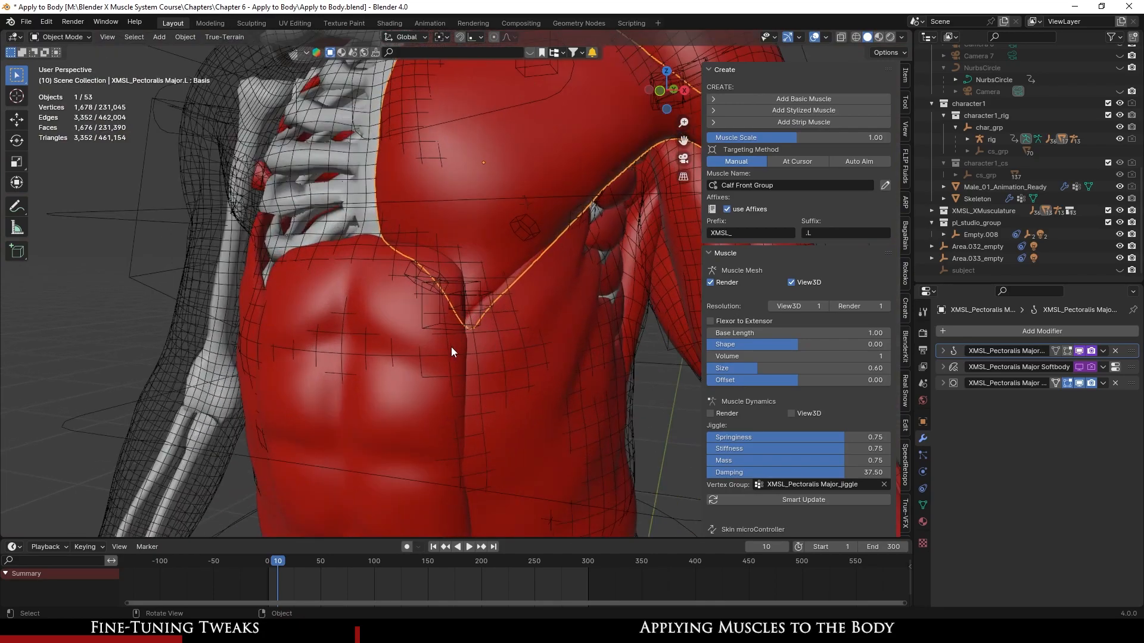
pyautogui.scroll(4, 452, 347)
pyautogui.moveTo(451, 347); pyautogui.dragTo(414, 346, button='middle')
pyautogui.hotkey('ctrl', 's')
# - Examine the pectoral's armpit edge and the left arm muscles, deselect the muscle and save the file
pyautogui.scroll(-8, 325, 353)
pyautogui.scroll(3, 477, 319)
pyautogui.keyDown('shift'); pyautogui.moveTo(495, 315); pyautogui.dragTo(490, 359, button='middle'); pyautogui.keyUp('shift')
pyautogui.scroll(3, 412, 315)
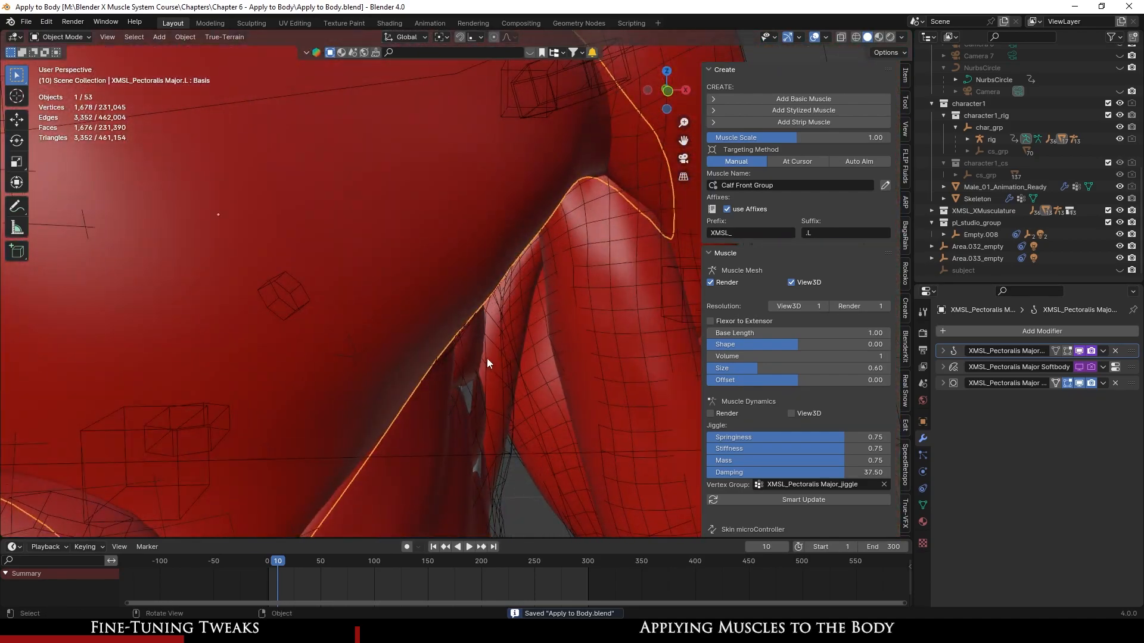
pyautogui.scroll(-9, 479, 357)
pyautogui.click(578, 332)
pyautogui.moveTo(578, 332); pyautogui.dragTo(419, 257, button='middle')
pyautogui.scroll(5, 555, 324)
pyautogui.hotkey('ctrl', 's')
# - Select the left tricep again, adjust its edge beside the elbow in Edit Mode and save the file
pyautogui.scroll(4, 334, 394)
pyautogui.scroll(3, 376, 350)
pyautogui.moveTo(442, 308); pyautogui.dragTo(403, 367, button='middle')
pyautogui.press('Tab')
pyautogui.press('Tab')
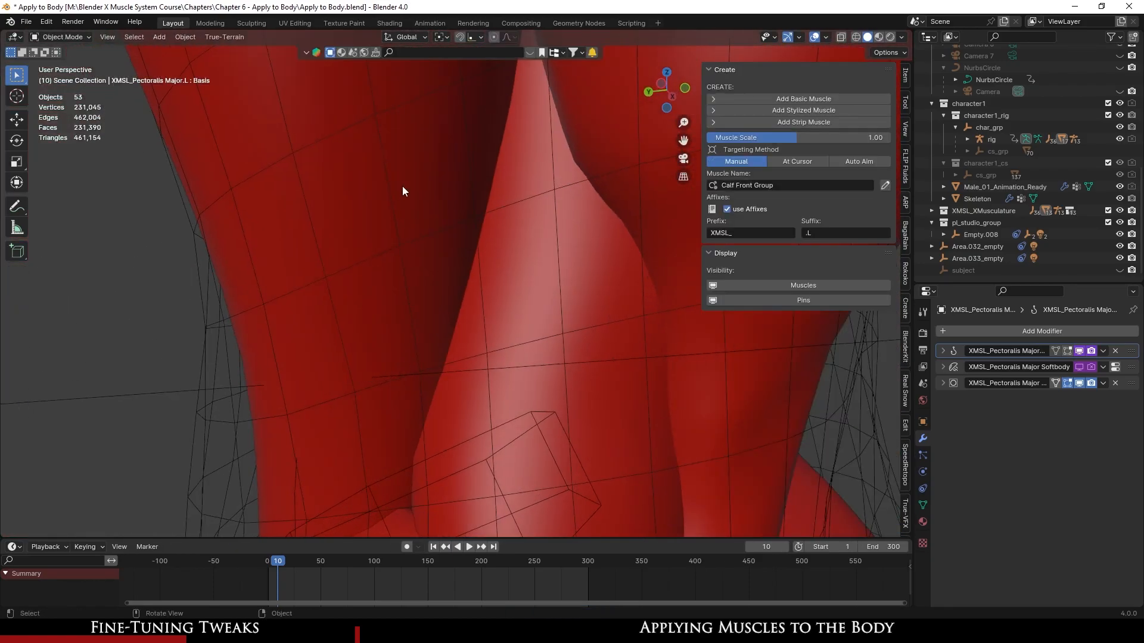
pyautogui.click(459, 327)
pyautogui.press('Tab')
pyautogui.moveTo(460, 328); pyautogui.dragTo(488, 284, button='middle')
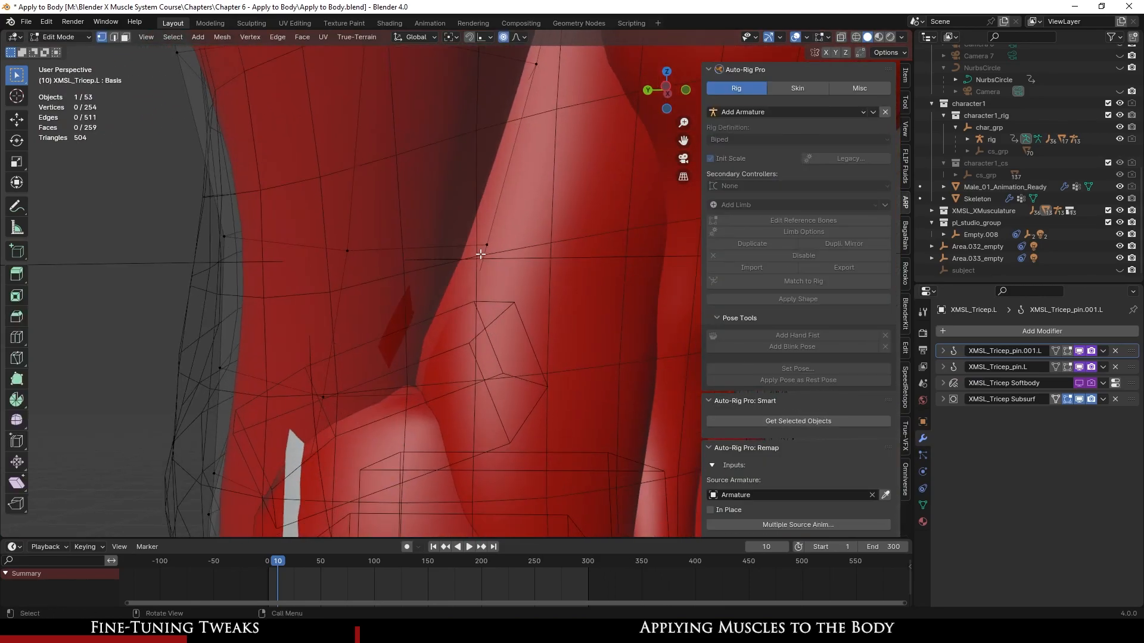
pyautogui.moveTo(475, 348); pyautogui.dragTo(515, 344, button='middle')
pyautogui.scroll(-4, 453, 346)
pyautogui.press('Tab')
pyautogui.hotkey('ctrl', 's')
# - Isolate the left tricep and select a vertex on its lower edge near the elbow in Edit Mode
pyautogui.scroll(-18, 795, 470)
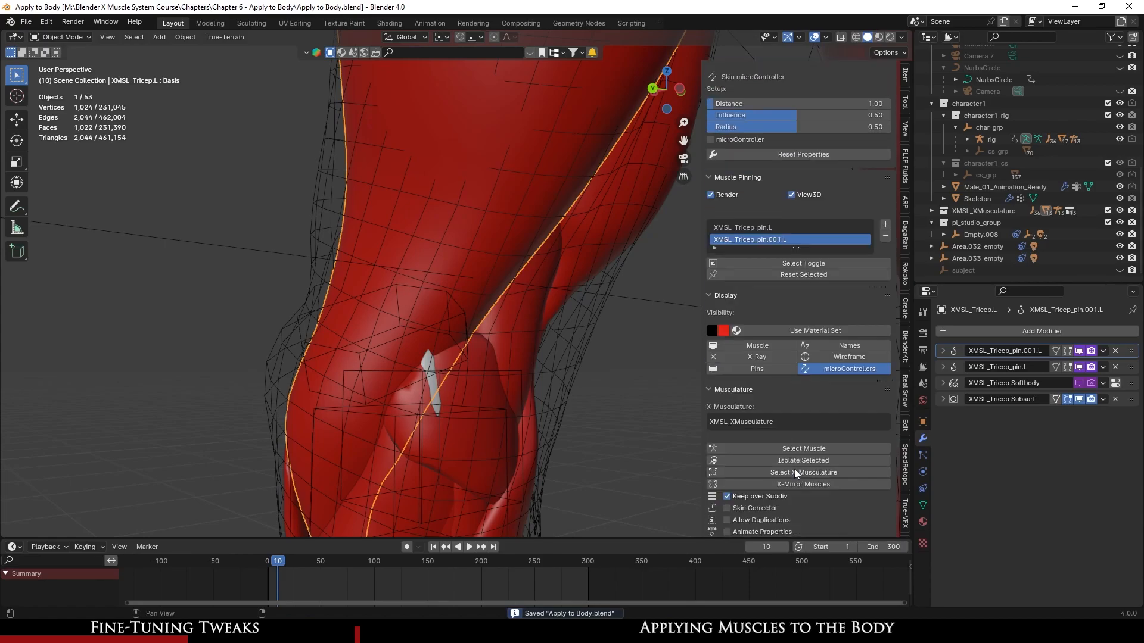
pyautogui.click(807, 464)
pyautogui.moveTo(390, 357); pyautogui.dragTo(316, 352, button='middle')
pyautogui.scroll(3, 364, 358)
pyautogui.press('Tab')
pyautogui.keyDown('shift'); pyautogui.moveTo(447, 376); pyautogui.dragTo(468, 439, button='middle'); pyautogui.keyUp('shift')
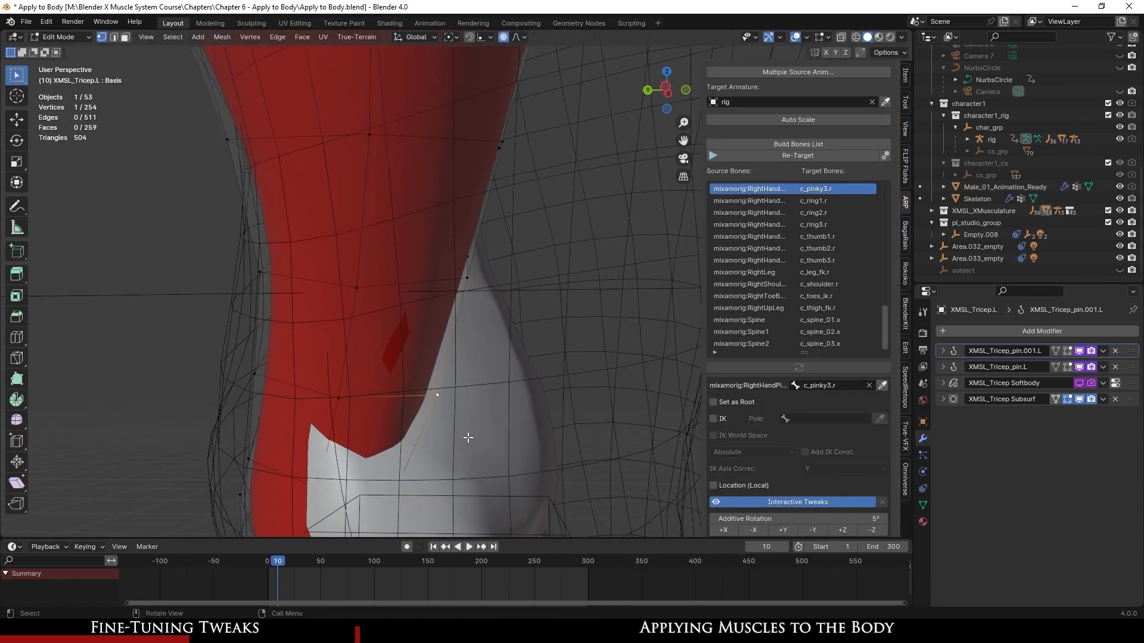
pyautogui.moveTo(509, 403); pyautogui.dragTo(515, 349, button='middle')
# - Try moving the tricep's lower-edge vertex about 0.007 m with proportional editing, then undo the move
pyautogui.press('g')
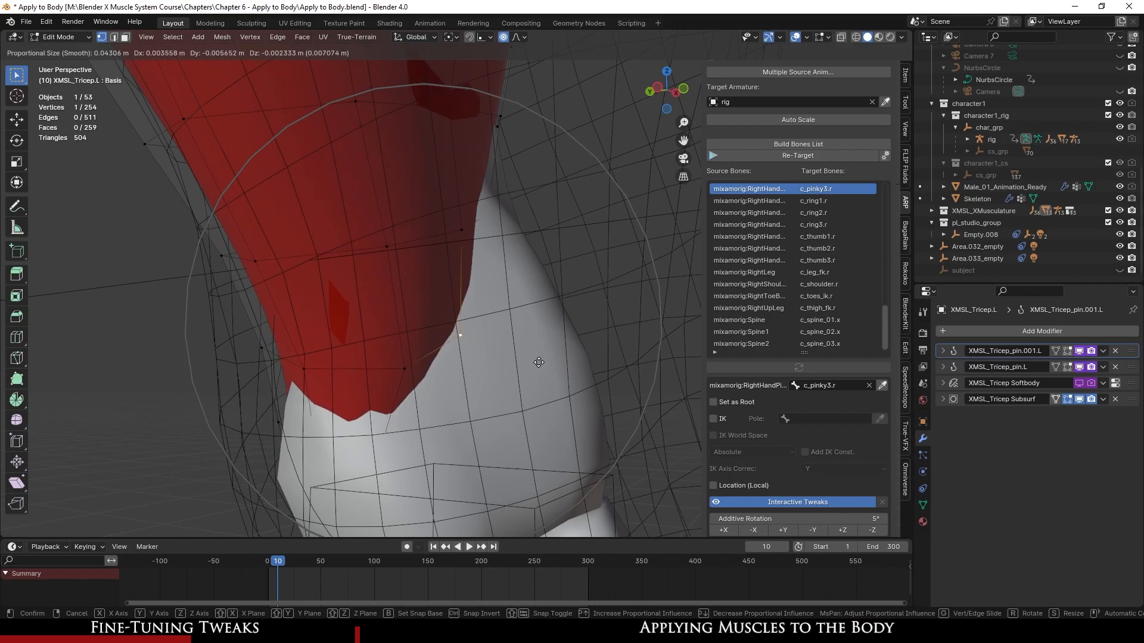
pyautogui.click(563, 365)
pyautogui.moveTo(563, 365); pyautogui.dragTo(472, 310, button='middle')
pyautogui.hotkey('ctrl', 'z')
# - Add a second lower-edge vertex to the selection and move both about 0.009 m, using a proportional size of about 0.043 m
pyautogui.moveTo(485, 350); pyautogui.dragTo(460, 238, button='middle')
pyautogui.keyDown('shift'); pyautogui.click(437, 371); pyautogui.keyUp('shift')
pyautogui.moveTo(438, 372); pyautogui.dragTo(465, 340, button='middle')
pyautogui.moveTo(515, 371); pyautogui.dragTo(564, 424, button='middle')
pyautogui.hotkey('ctrl', 'z')
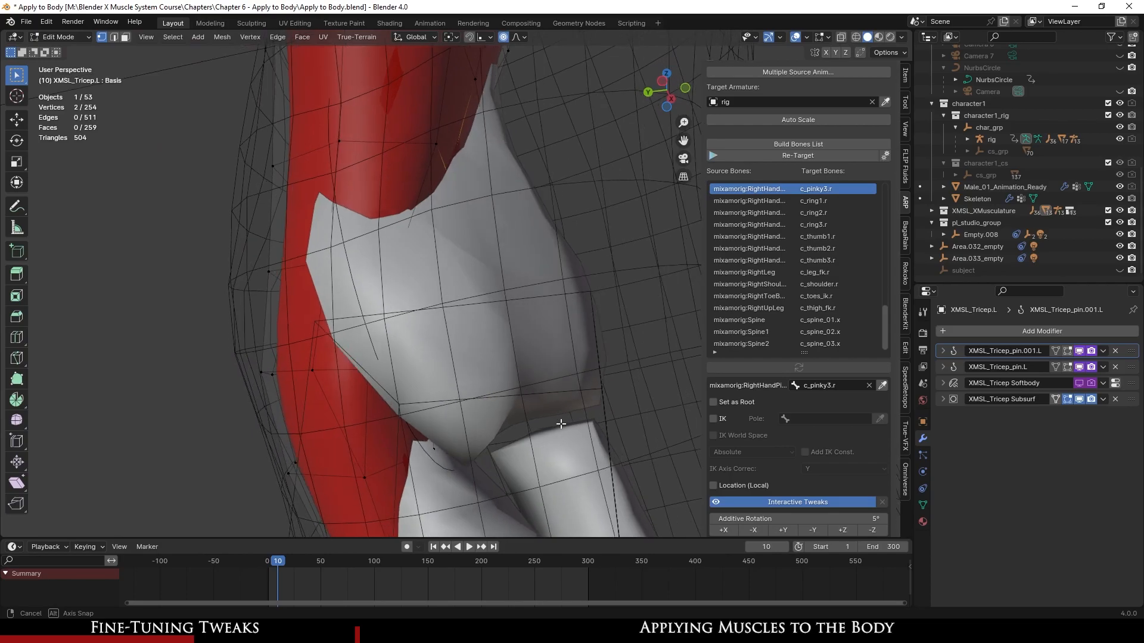
pyautogui.press('g')
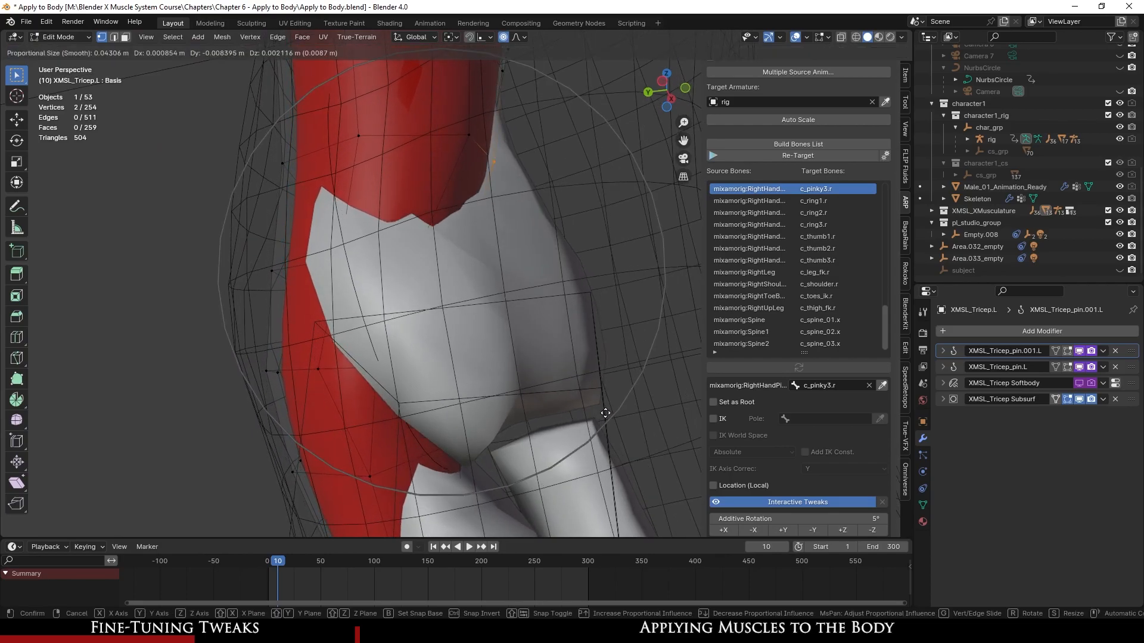
pyautogui.click(598, 404)
pyautogui.scroll(2, 495, 363)
pyautogui.keyDown('shift'); pyautogui.moveTo(495, 363); pyautogui.dragTo(487, 334, button='middle'); pyautogui.keyUp('shift')
# - Move a vertex higher on the tricep's edge about 0.004 m, mainly along negative Y, and save the file
pyautogui.click(457, 209)
pyautogui.keyDown('shift'); pyautogui.moveTo(457, 209); pyautogui.dragTo(432, 345, button='middle'); pyautogui.keyUp('shift')
pyautogui.scroll(1, 431, 346)
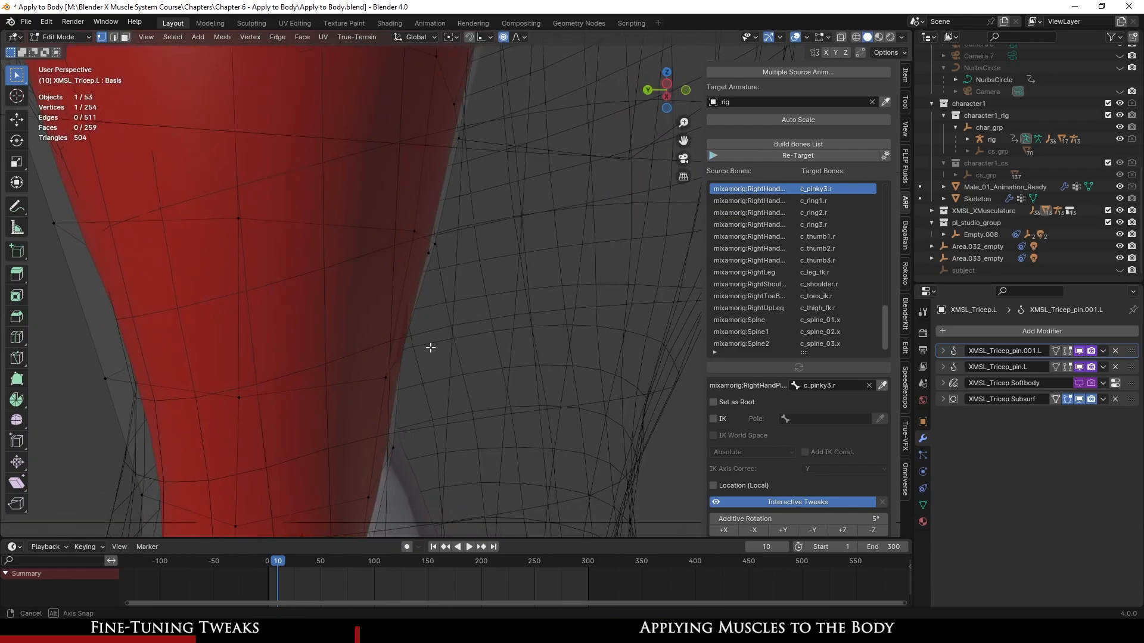
pyautogui.press('g')
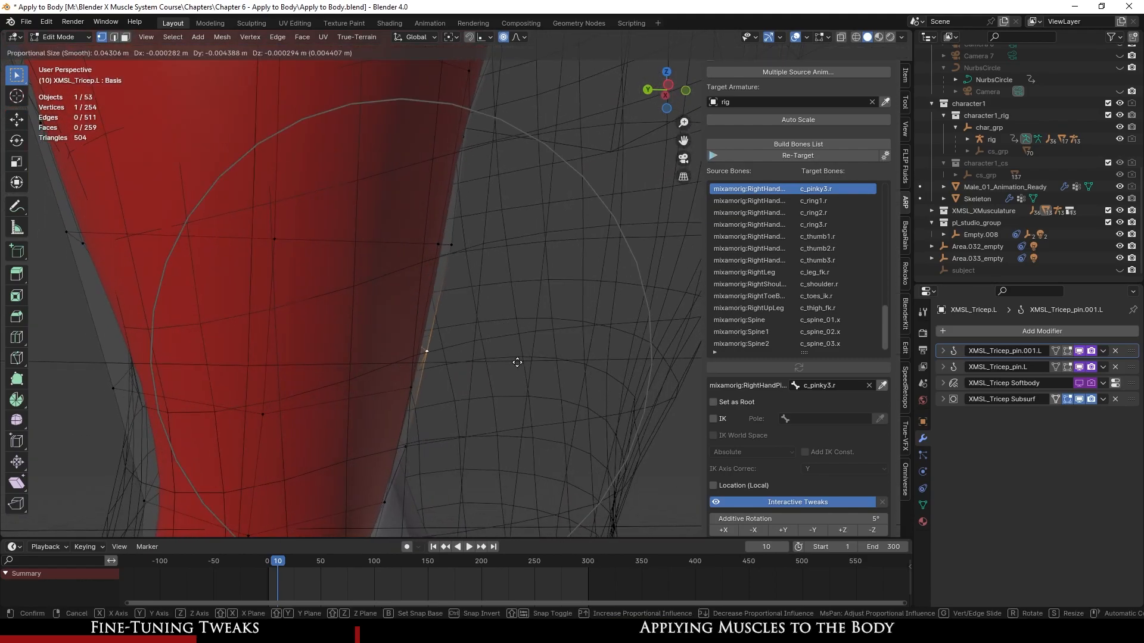
pyautogui.click(516, 360)
pyautogui.scroll(-5, 516, 361)
pyautogui.moveTo(429, 369); pyautogui.dragTo(445, 337, button='middle')
pyautogui.press('Tab')
pyautogui.scroll(-5, 501, 385)
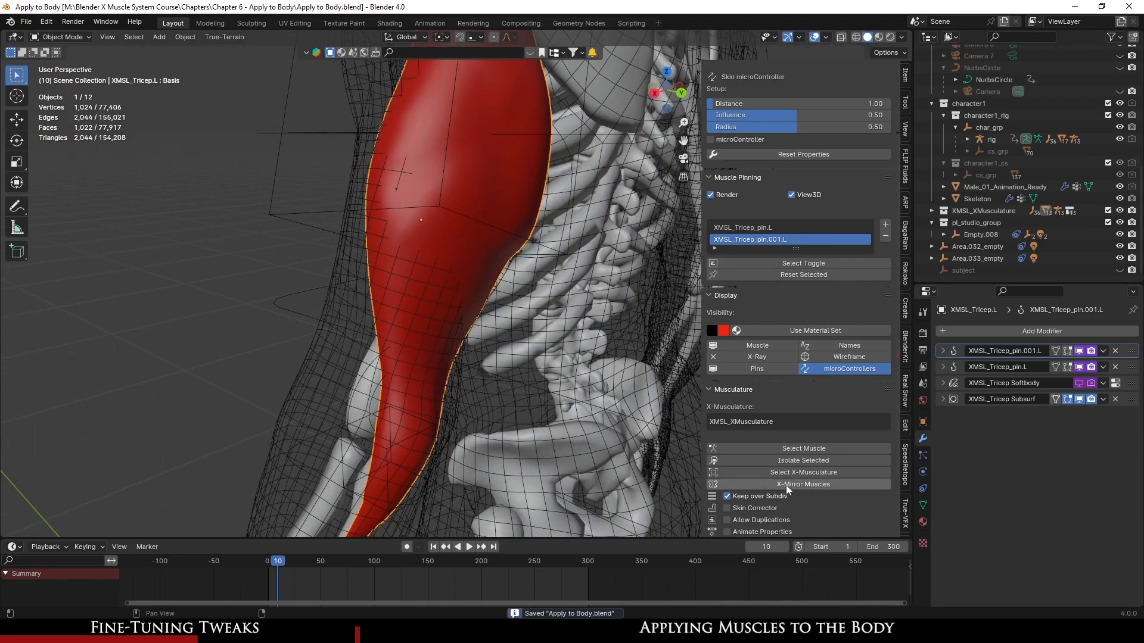
# - Turn off the tricep isolation, select the left bicep and isolate it
pyautogui.hotkey('shift', 'h')
pyautogui.scroll(-5, 322, 420)
pyautogui.moveTo(333, 377); pyautogui.dragTo(595, 330, button='middle')
pyautogui.click(595, 330)
pyautogui.scroll(5, 491, 325)
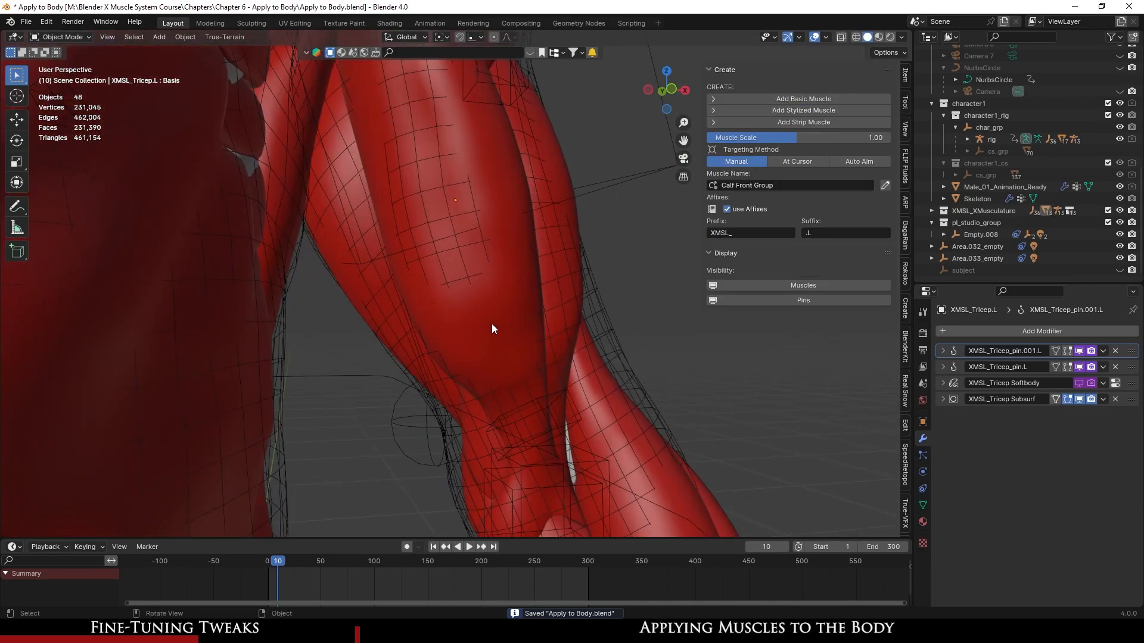
pyautogui.click(492, 327)
pyautogui.scroll(-10, 822, 463)
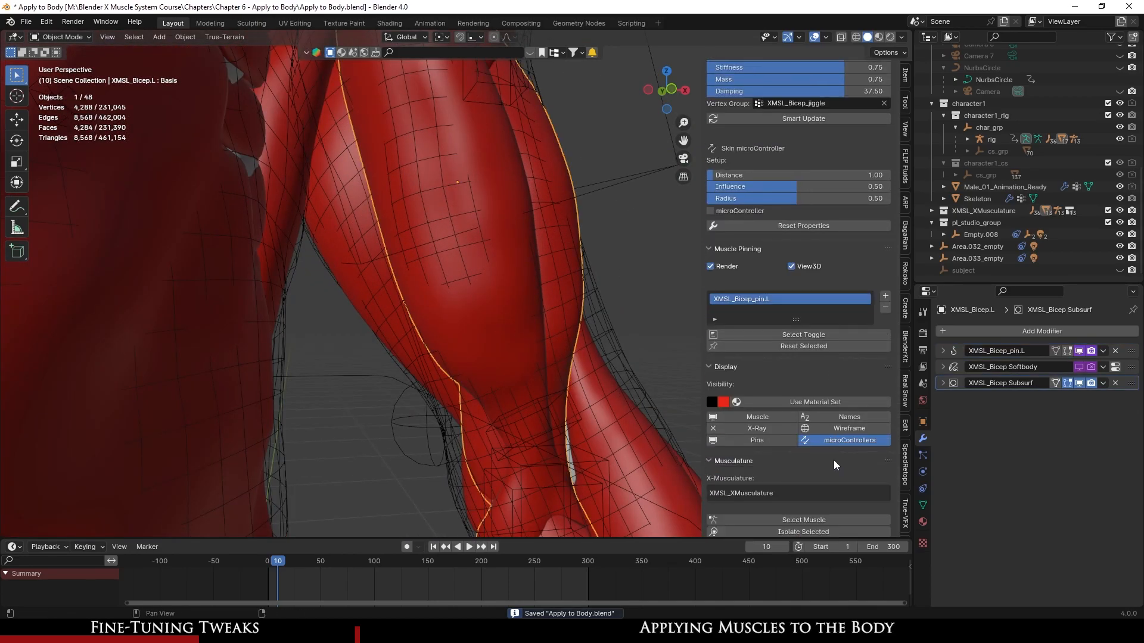
pyautogui.scroll(-1, 768, 417)
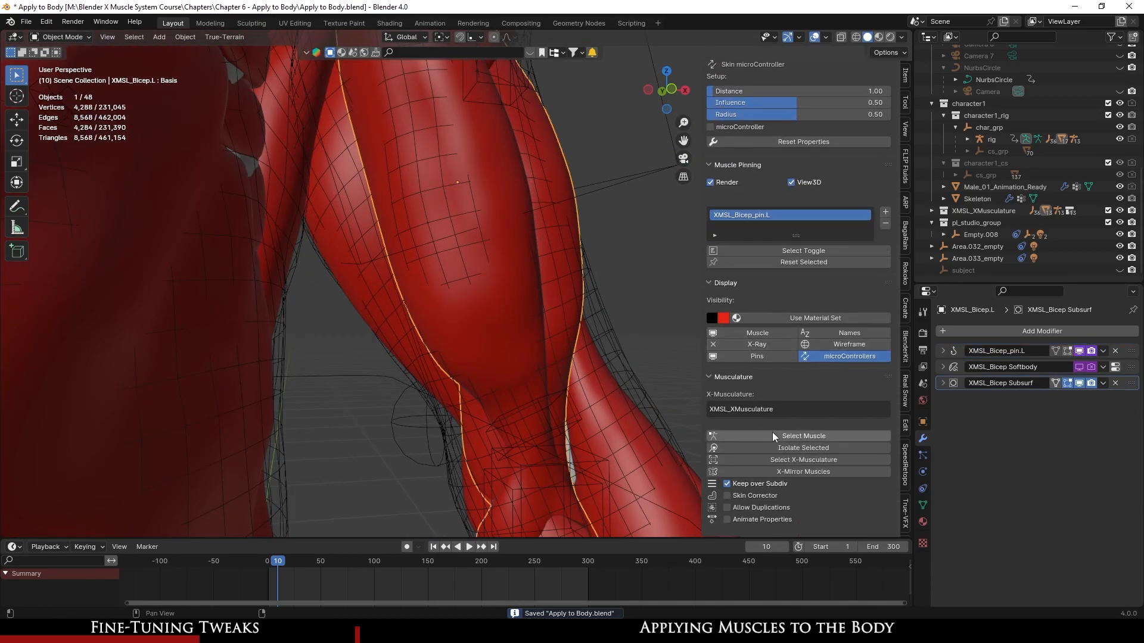
pyautogui.click(803, 446)
pyautogui.moveTo(345, 395); pyautogui.dragTo(526, 376, button='middle')
# - Raise two vertices of the bicep's upper heads along Z with proportional editing, using a proportional size of about 0.12 m
pyautogui.press('Tab')
pyautogui.click(378, 275)
pyautogui.scroll(-3, 516, 350)
pyautogui.press('KP_1')
pyautogui.scroll(3, 549, 341)
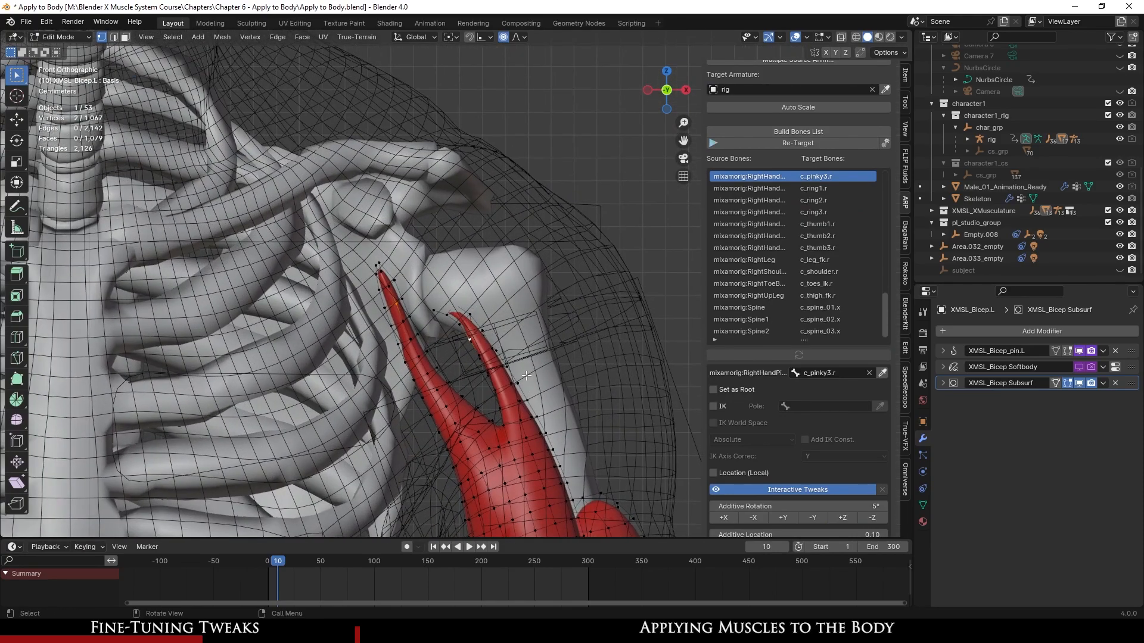
pyautogui.press('g')
pyautogui.press('z')
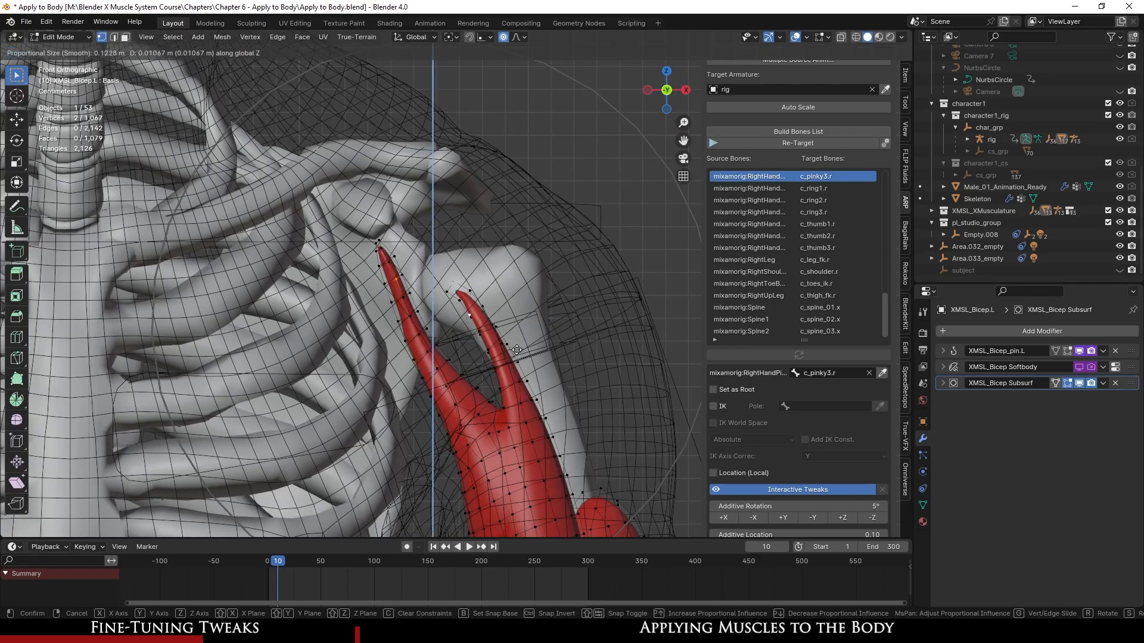
pyautogui.click(519, 327)
pyautogui.moveTo(519, 327); pyautogui.dragTo(543, 250, button='middle')
pyautogui.keyDown('ctrl'); pyautogui.moveTo(543, 251); pyautogui.dragTo(556, 280, button='middle'); pyautogui.keyUp('ctrl')
pyautogui.keyDown('ctrl'); pyautogui.moveTo(551, 351); pyautogui.dragTo(544, 286, button='middle'); pyautogui.keyUp('ctrl')
# - Return the bicep to Object Mode, show all muscles again and save the file
pyautogui.press('Tab')
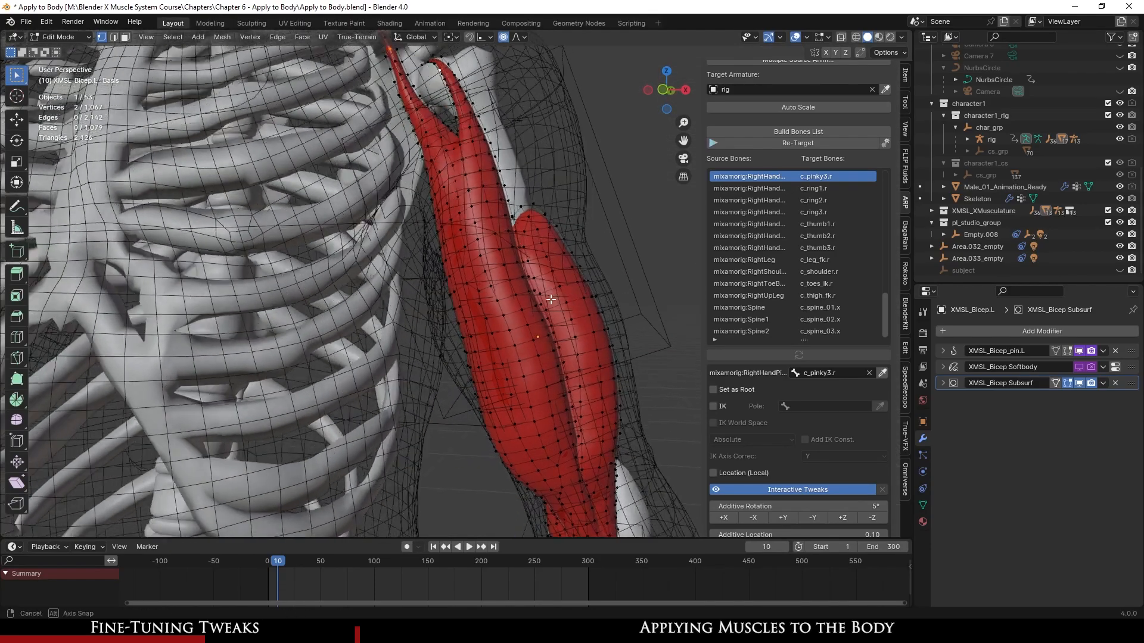
pyautogui.scroll(-5, 538, 299)
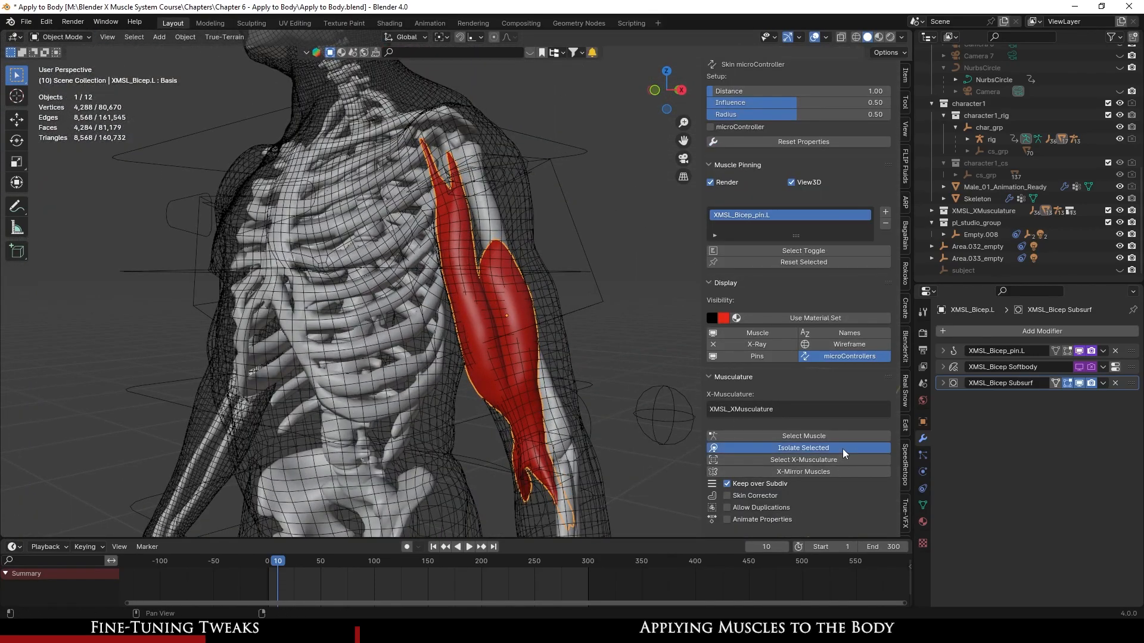
pyautogui.moveTo(459, 349); pyautogui.dragTo(521, 348, button='middle')
pyautogui.click(616, 246)
pyautogui.moveTo(591, 288); pyautogui.dragTo(559, 292, button='middle')
pyautogui.hotkey('ctrl', 's')
pyautogui.scroll(3, 504, 320)
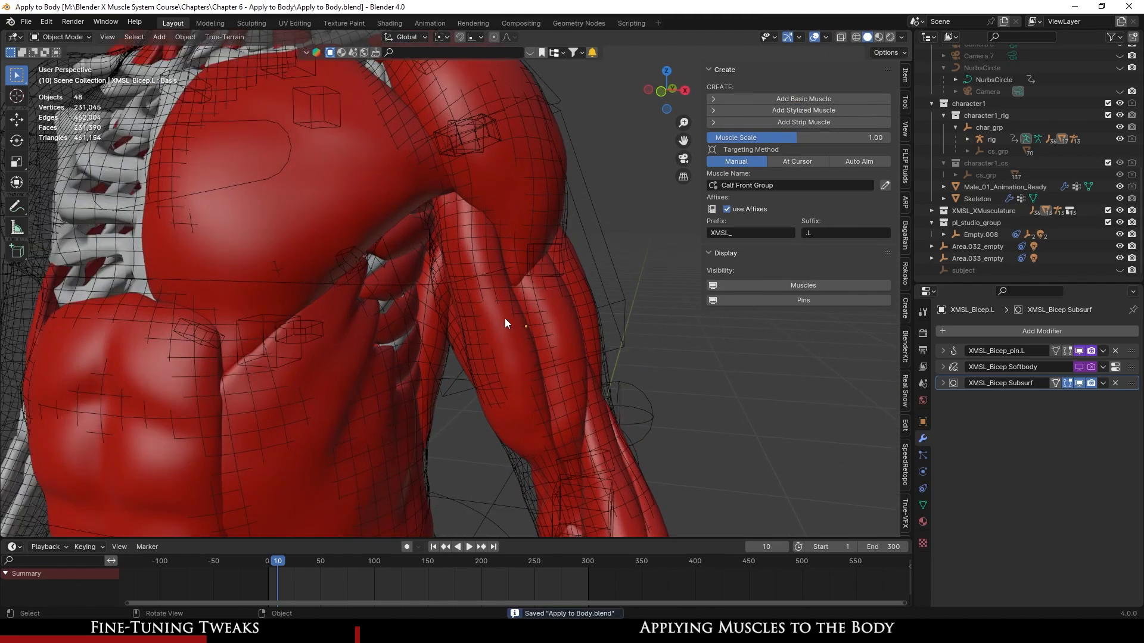
# - Add a second muscle pin to the left bicep, set the pin's display size to 0.01 m and save the file
pyautogui.keyDown('shift'); pyautogui.scroll(2, 504, 320); pyautogui.keyUp('shift')
pyautogui.click(527, 370)
pyautogui.scroll(-5, 802, 417)
pyautogui.scroll(-6, 801, 417)
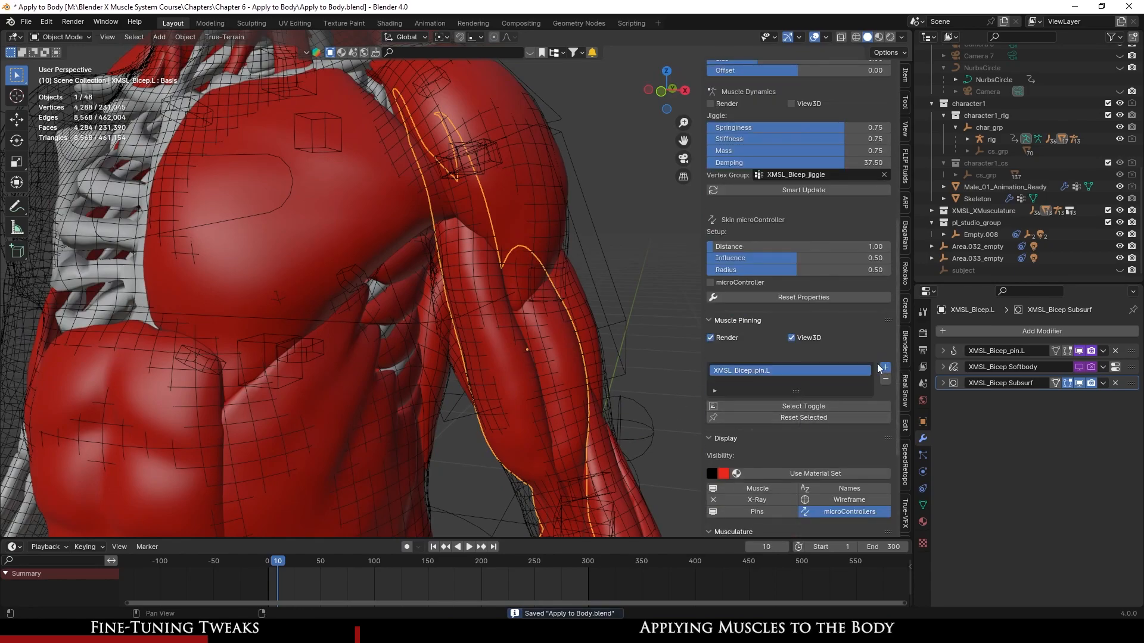
pyautogui.click(885, 369)
pyautogui.scroll(2, 608, 334)
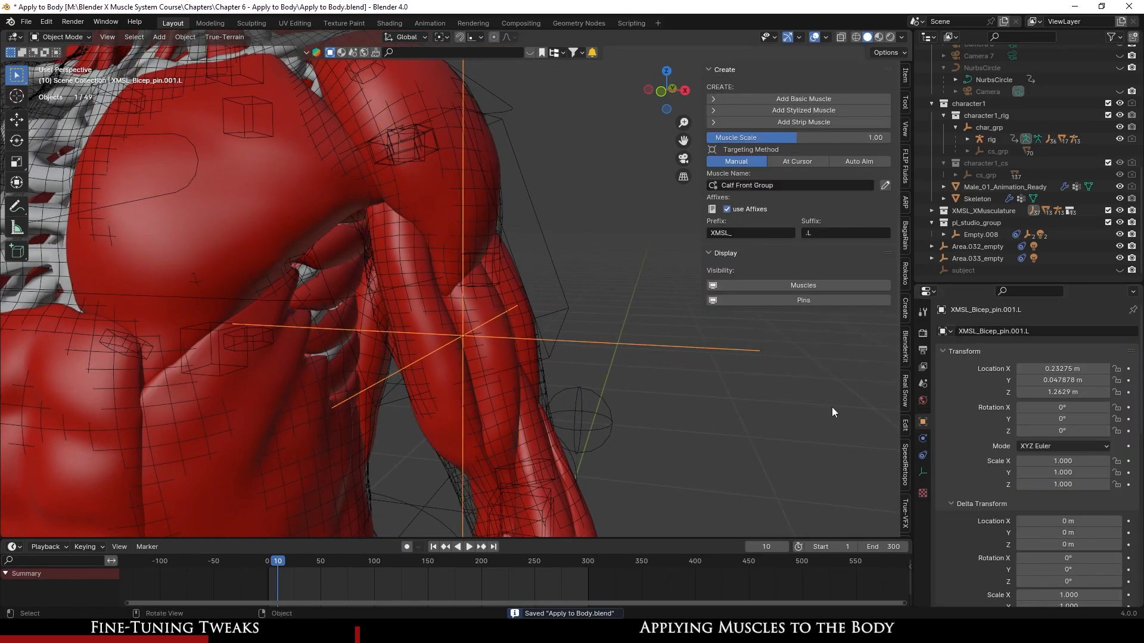
pyautogui.click(922, 471)
pyautogui.moveTo(604, 302); pyautogui.dragTo(607, 387, button='middle')
pyautogui.hotkey('ctrl', 's')
pyautogui.keyDown('shift'); pyautogui.moveTo(545, 366); pyautogui.dragTo(536, 220, button='middle'); pyautogui.keyUp('shift')
# - Isolate the left bicep and select its new pin
pyautogui.click(510, 338)
pyautogui.scroll(-8, 717, 374)
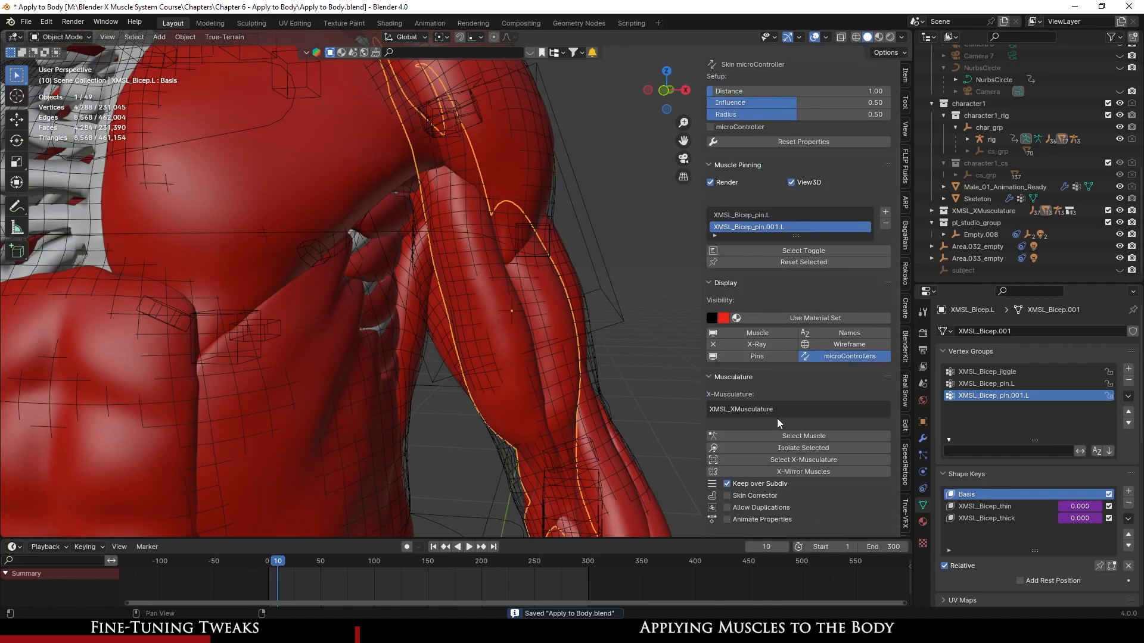
pyautogui.click(820, 446)
pyautogui.click(502, 309)
pyautogui.moveTo(502, 309); pyautogui.dragTo(461, 409, button='middle')
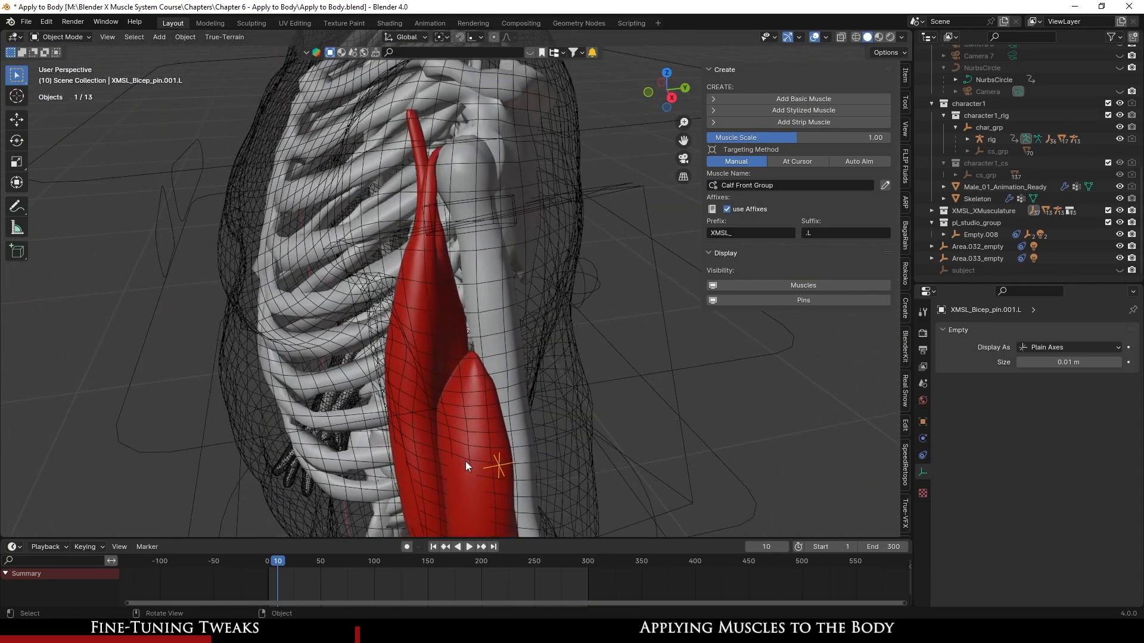
# - Move the new bicep pin up between the muscle's two upper heads at the shoulder and save the file
pyautogui.press('g')
pyautogui.click(433, 173)
pyautogui.moveTo(432, 174); pyautogui.dragTo(534, 252, button='middle')
pyautogui.press('g')
pyautogui.click(384, 295)
pyautogui.click(528, 248)
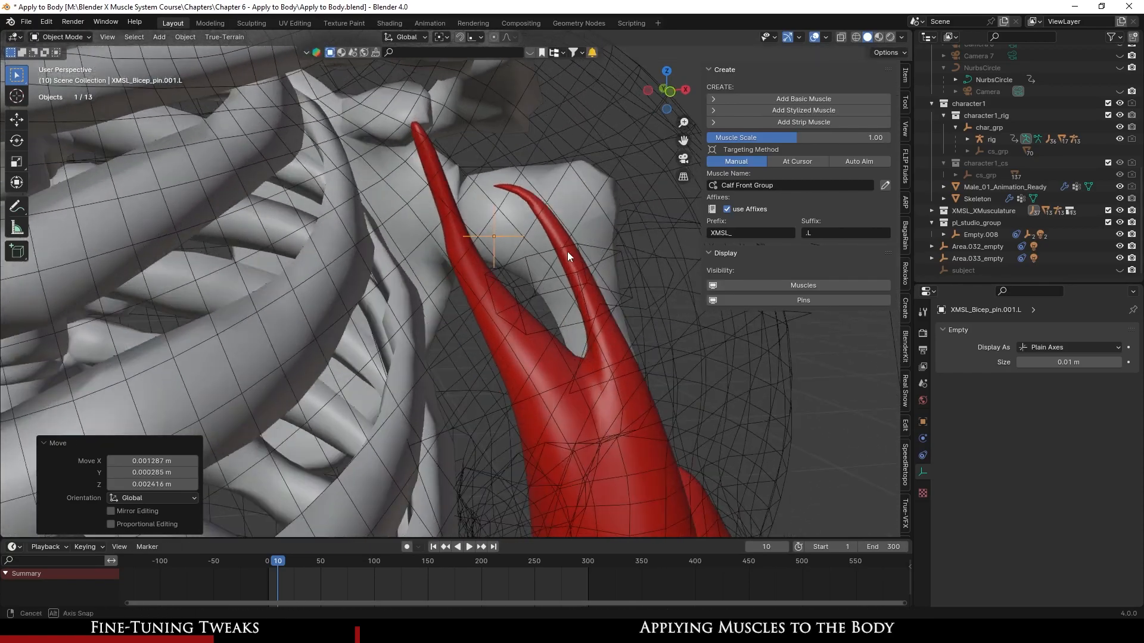
pyautogui.hotkey('ctrl', 's')
pyautogui.scroll(-5, 567, 252)
pyautogui.moveTo(575, 264); pyautogui.dragTo(516, 292, button='middle')
pyautogui.scroll(3, 452, 268)
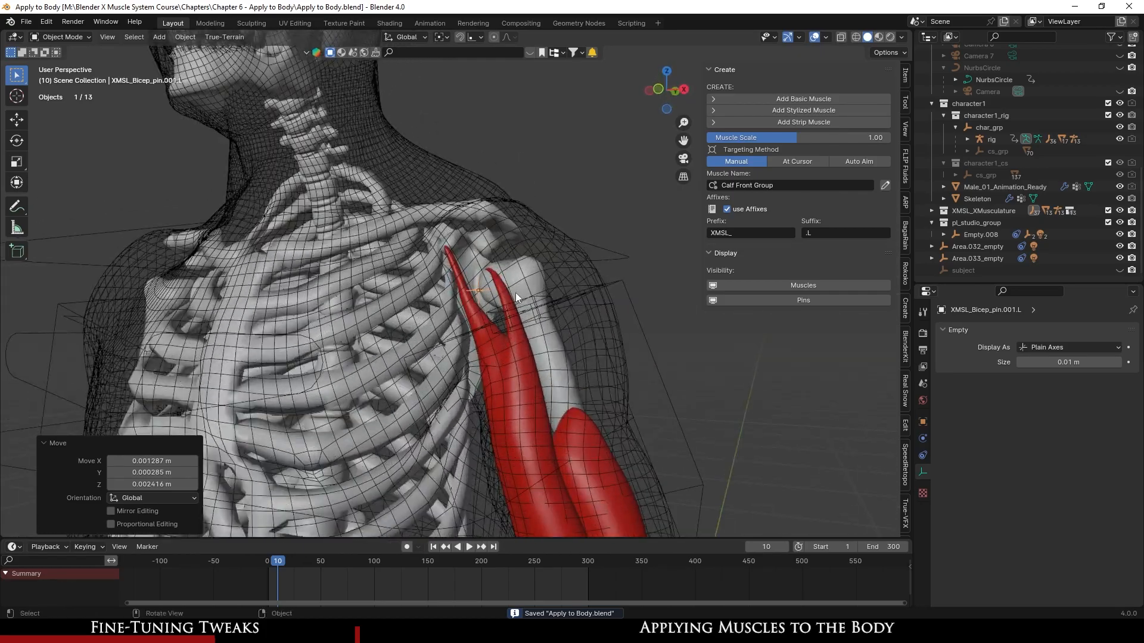
# - Parent the new bicep pin to the rig's c_shoulder.l bone with the Bone option
pyautogui.keyDown('shift'); pyautogui.click(277, 334); pyautogui.keyUp('shift')
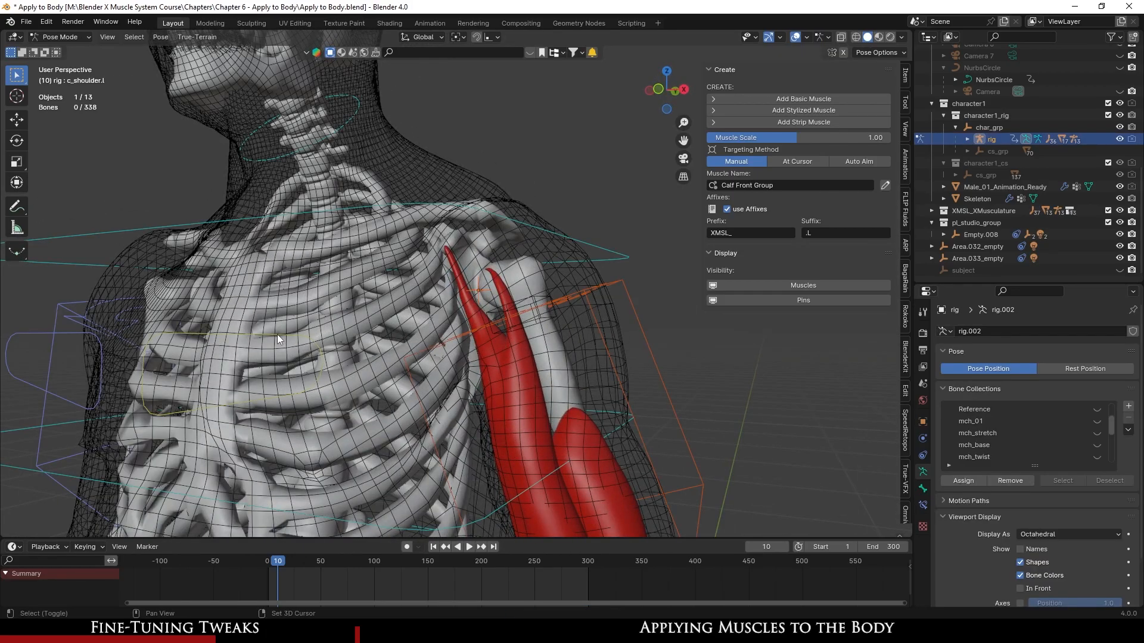
pyautogui.keyDown('shift'); pyautogui.click(279, 335); pyautogui.keyUp('shift')
pyautogui.hotkey('ctrl', 'p')
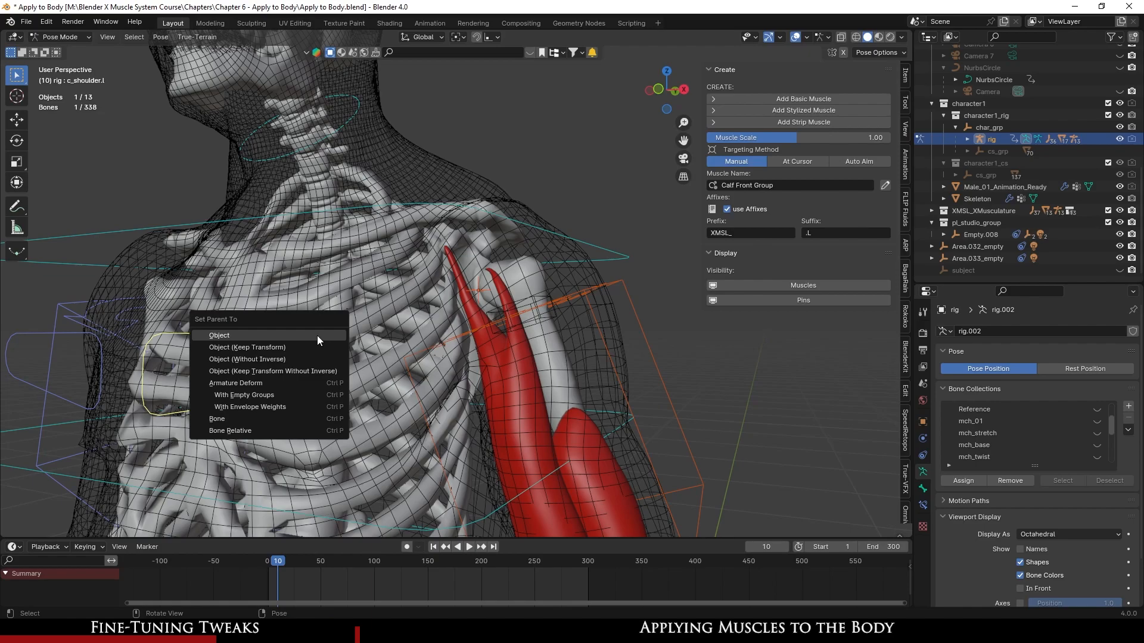
pyautogui.click(284, 417)
# - Select the left bicep together with its XMSL_Bicep_pin.001.L pin and save the file
pyautogui.scroll(4, 442, 379)
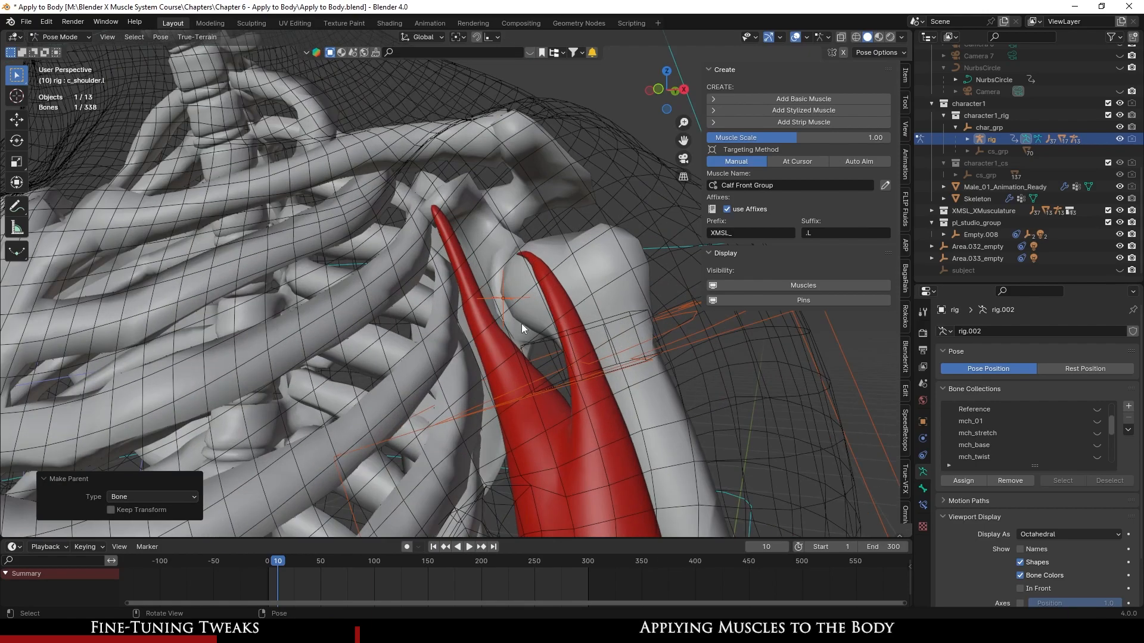
pyautogui.click(482, 299)
pyautogui.keyDown('shift'); pyautogui.moveTo(569, 361); pyautogui.dragTo(505, 333, button='middle'); pyautogui.keyUp('shift')
pyautogui.click(521, 452)
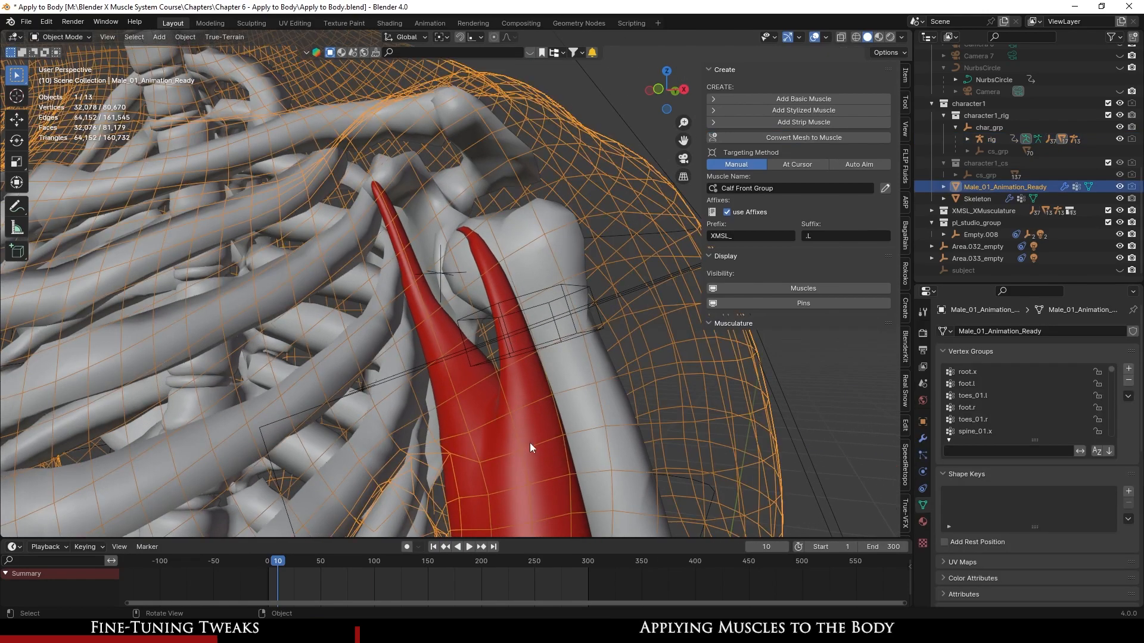
pyautogui.click(524, 448)
pyautogui.hotkey('ctrl', 's')
pyautogui.scroll(-5, 807, 487)
pyautogui.scroll(-5, 837, 488)
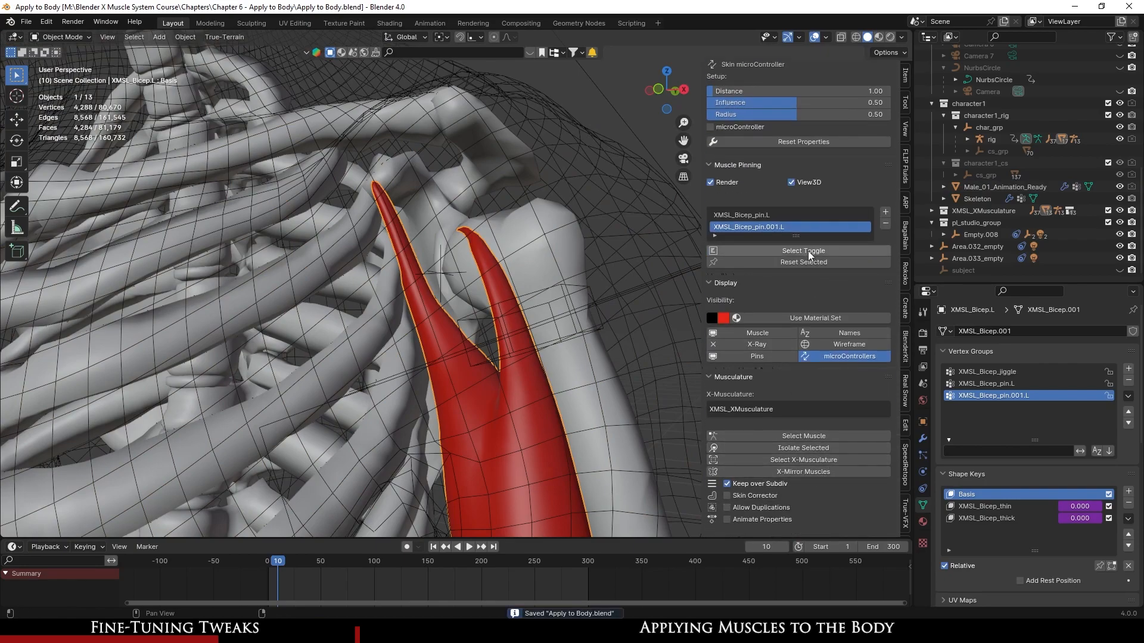
pyautogui.moveTo(455, 387); pyautogui.dragTo(460, 377, button='middle')
pyautogui.hotkey('ctrl', 's')
pyautogui.scroll(-5, 459, 376)
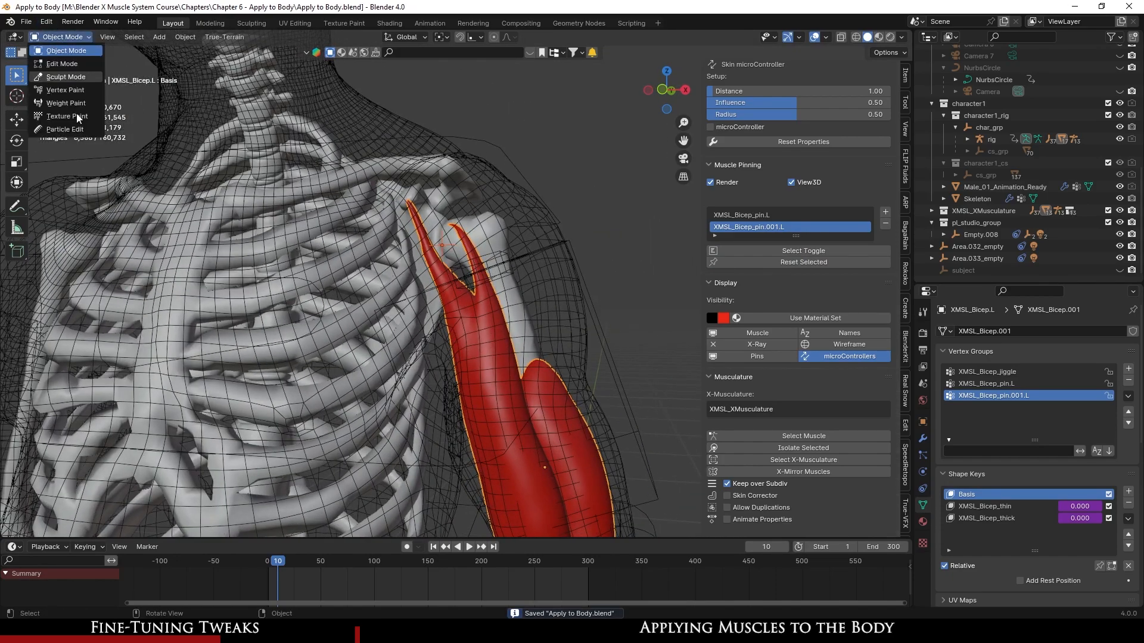
# - Weight-paint the new pin's vertex group with a radial gradient from the shoulder down the bicep, at weight 1 and strength 1
pyautogui.click(72, 104)
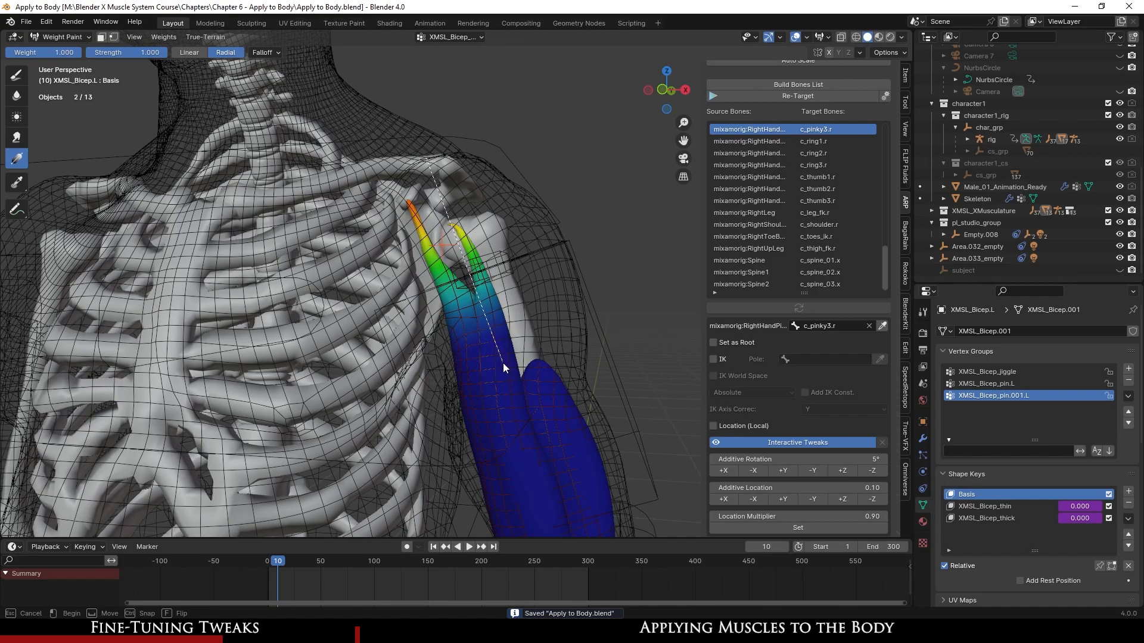
pyautogui.moveTo(502, 362); pyautogui.dragTo(500, 364)
pyautogui.scroll(-4, 453, 375)
# - Test the bicep by moving the c_hand_ik.l control forward to bend the elbow and rotating it about 80°
pyautogui.moveTo(407, 390); pyautogui.dragTo(447, 510, button='middle')
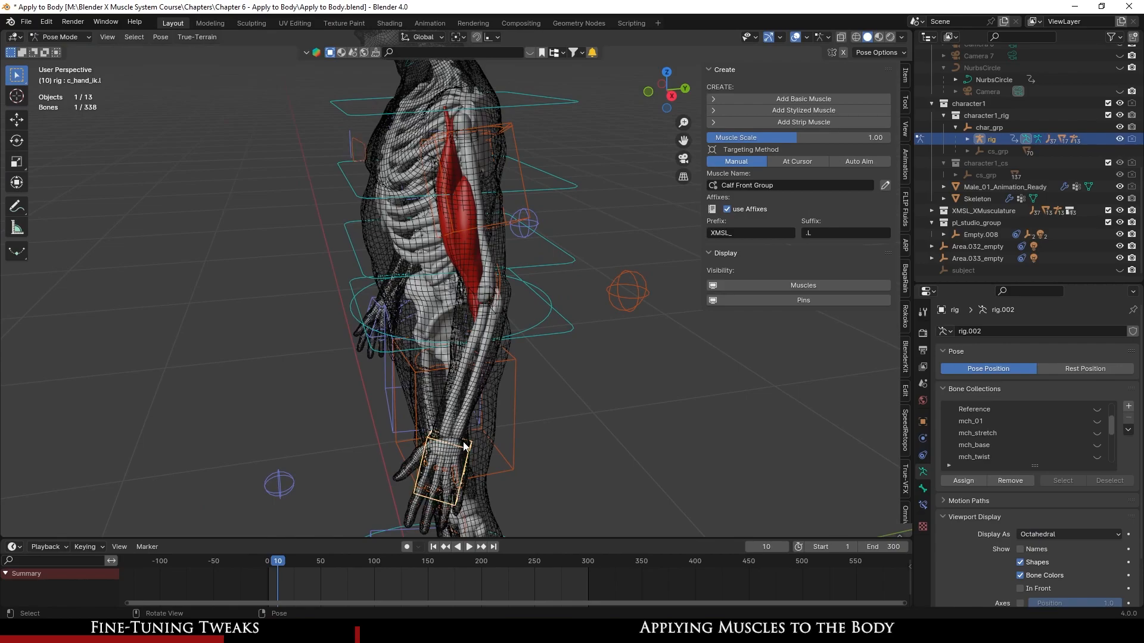
pyautogui.moveTo(465, 446)
pyautogui.mouseDown(button='middle')
pyautogui.moveTo(484, 448)
pyautogui.moveTo(486, 461)
pyautogui.moveTo(480, 454)
pyautogui.mouseUp(button='middle')
pyautogui.scroll(1, 486, 461)
pyautogui.press('g')
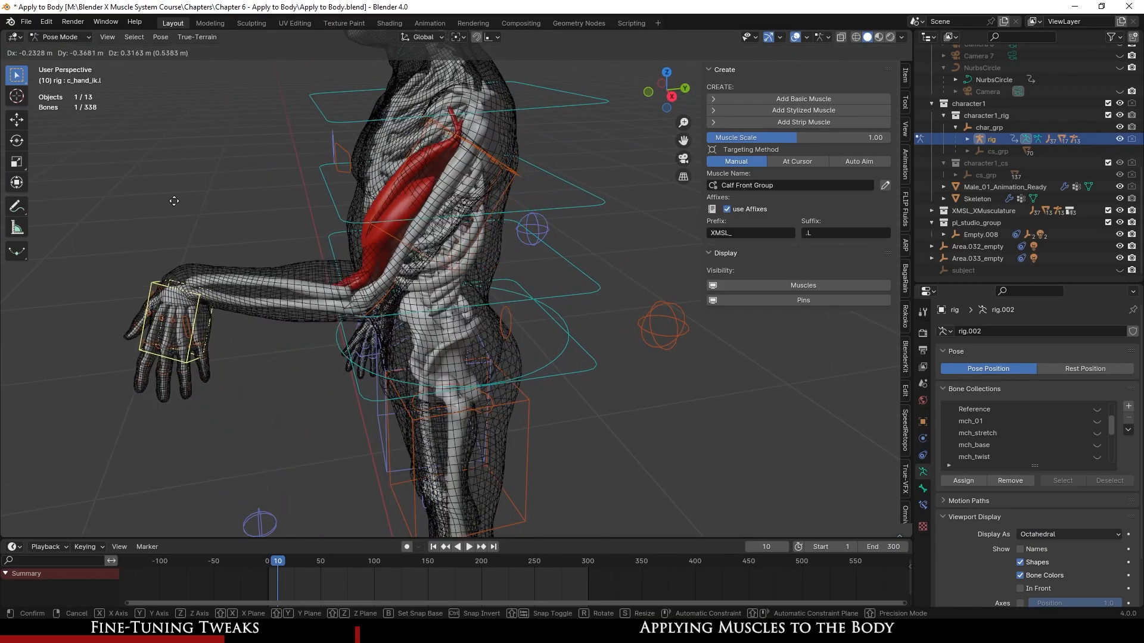
pyautogui.click(210, 216)
pyautogui.keyDown('shift'); pyautogui.moveTo(270, 331); pyautogui.dragTo(344, 384, button='middle'); pyautogui.keyUp('shift')
pyautogui.press('r')
pyautogui.click(241, 296)
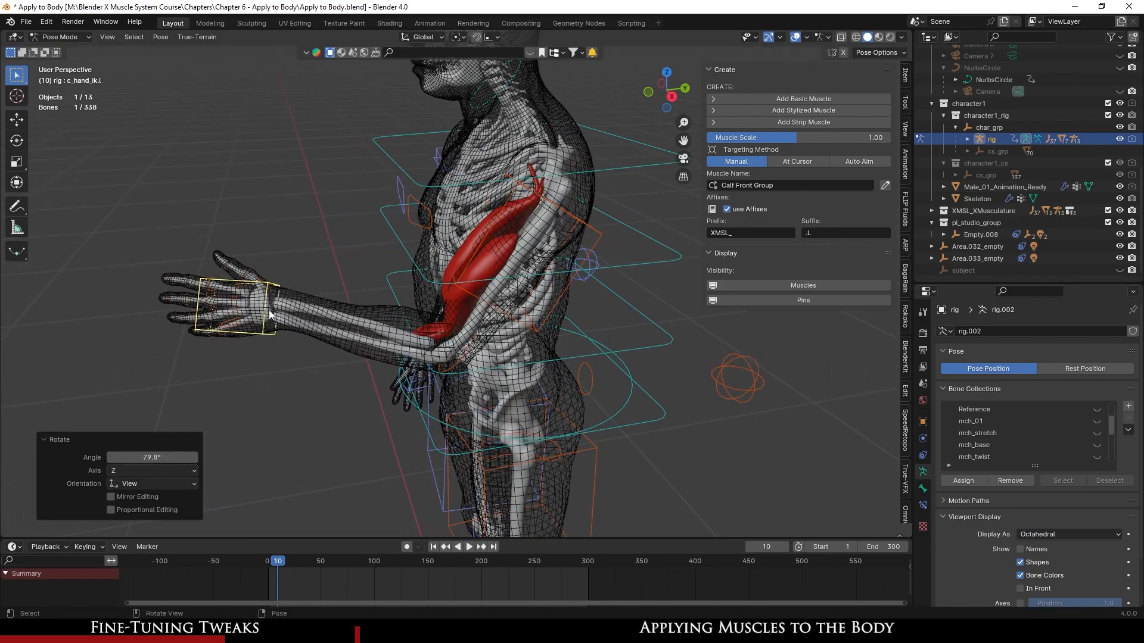
pyautogui.scroll(2, 262, 298)
pyautogui.moveTo(278, 297); pyautogui.dragTo(282, 314, button='middle')
pyautogui.press('g')
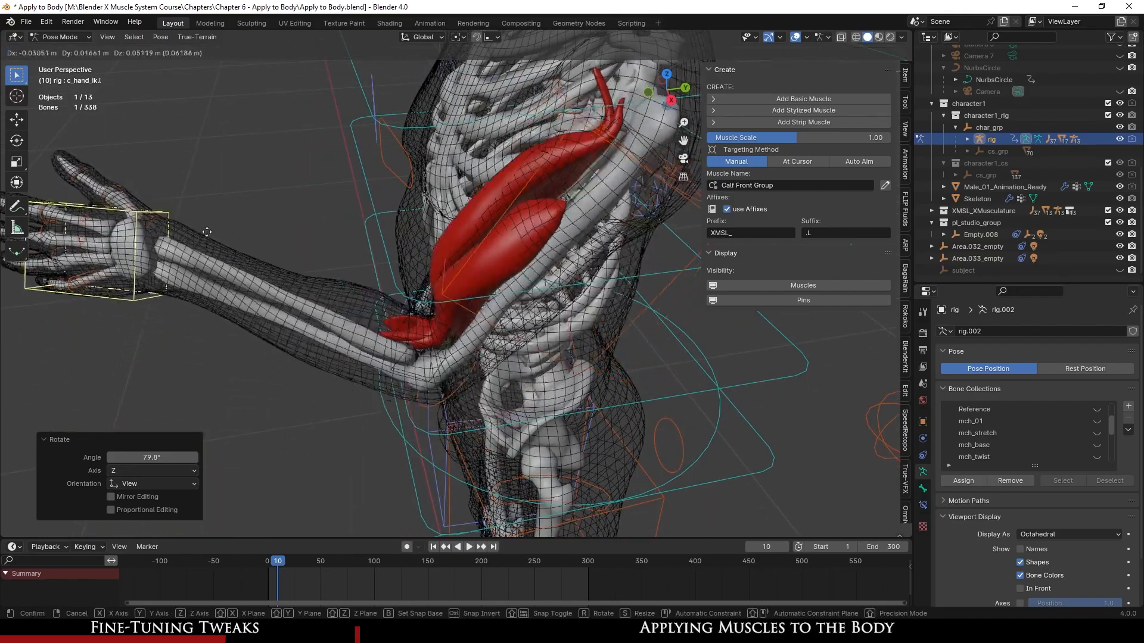
pyautogui.click(365, 338)
# - Move the left hand control up and out to the side so the upper arm is raised roughly level
pyautogui.moveTo(366, 336); pyautogui.dragTo(524, 301, button='middle')
pyautogui.press('g')
pyautogui.click(605, 71)
pyautogui.scroll(-3, 536, 239)
pyautogui.scroll(3, 520, 295)
pyautogui.press('g')
pyautogui.click(557, 136)
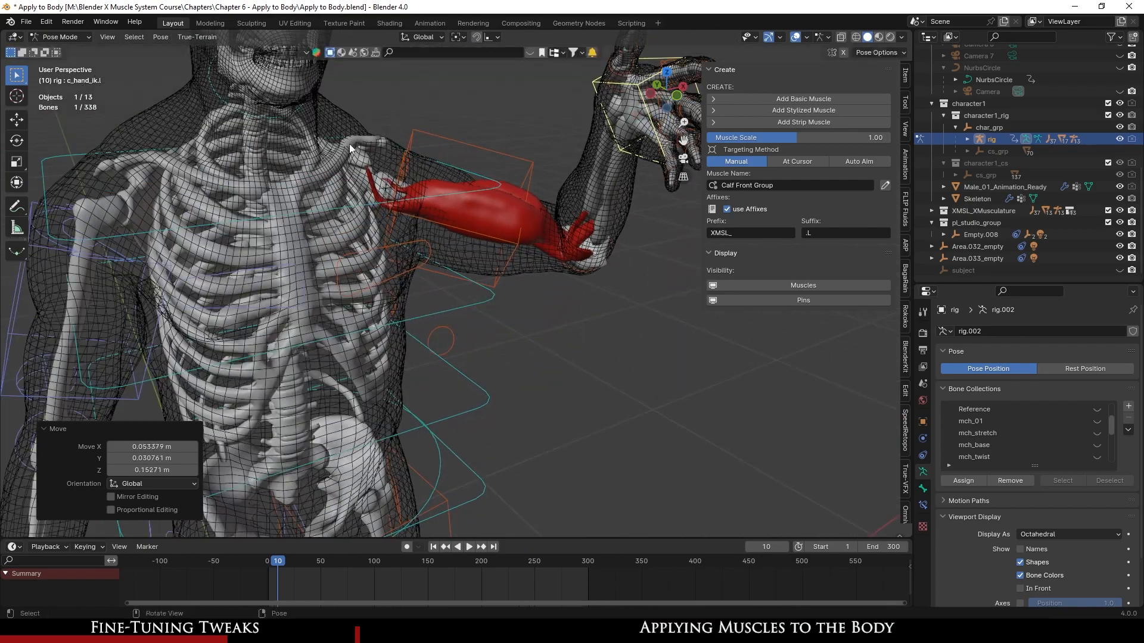
# - Clear the pose of all the rig's bones and save the file
pyautogui.press('a')
pyautogui.click(160, 36)
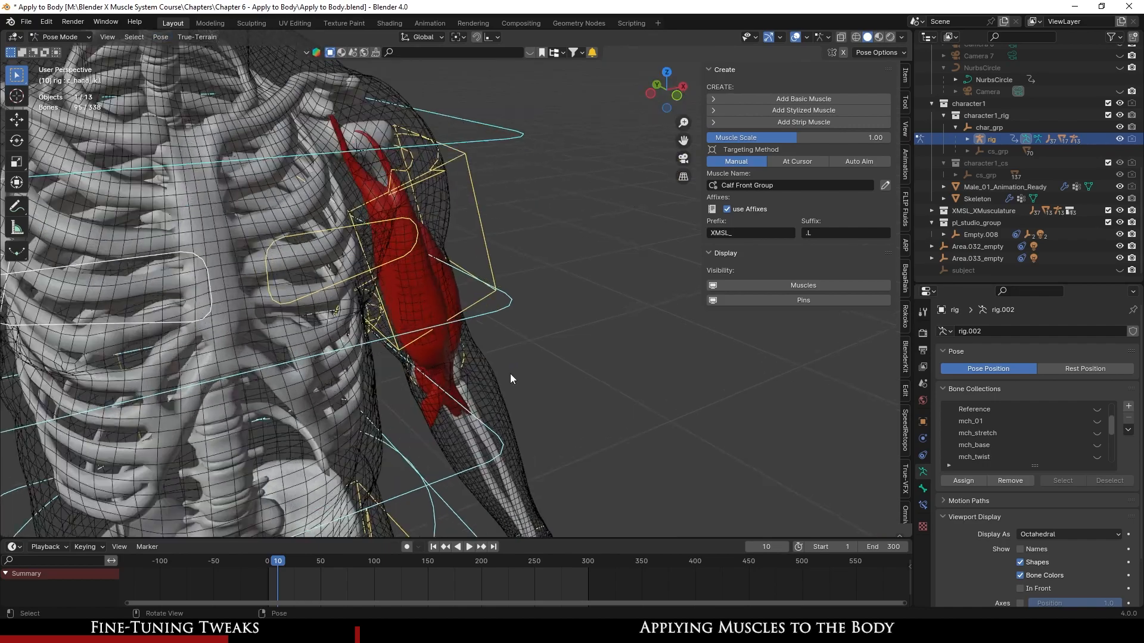
pyautogui.moveTo(510, 374); pyautogui.dragTo(429, 310, button='middle')
pyautogui.hotkey('ctrl', 's')
# - Return to the left bicep in Object Mode and turn off its isolation to show all muscles
pyautogui.hotkey('ctrl', 'Tab')
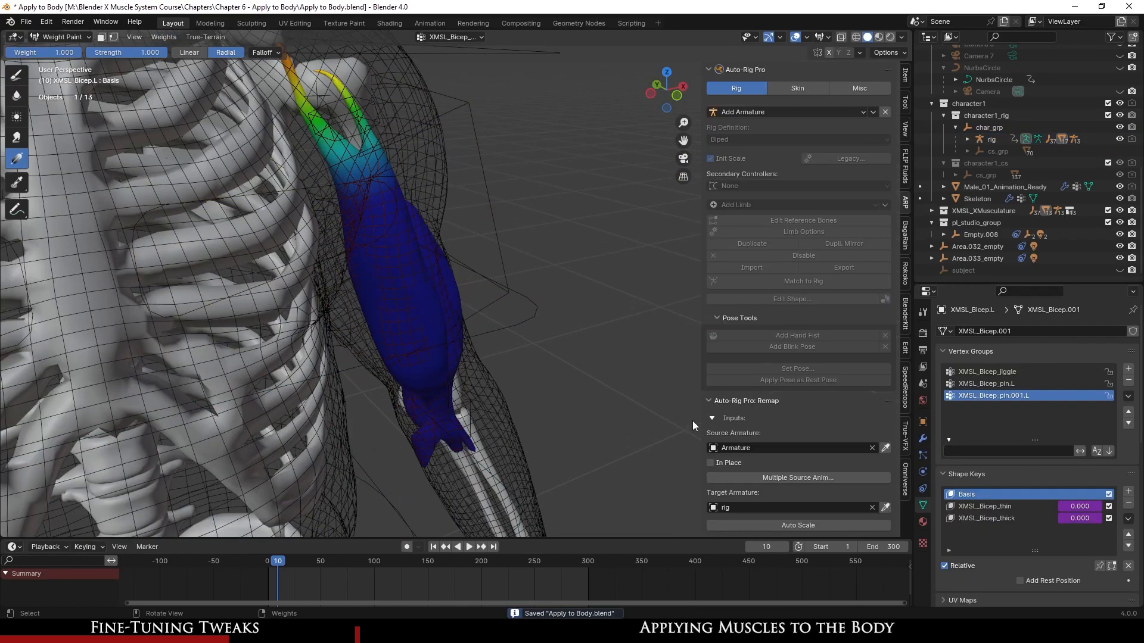
pyautogui.click(66, 51)
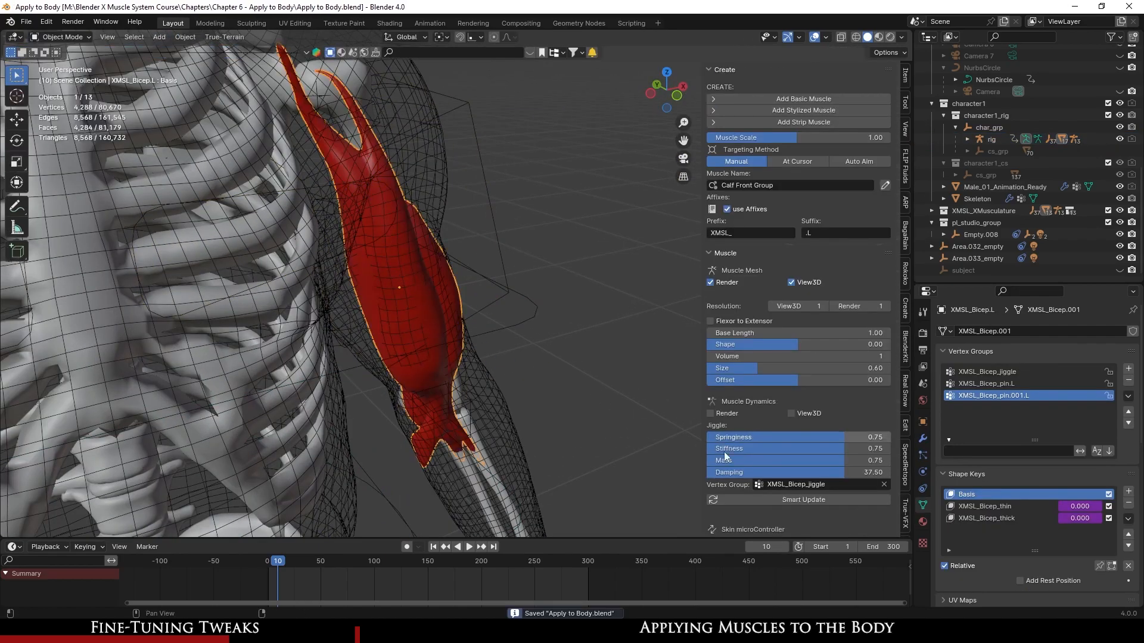
pyautogui.scroll(-15, 712, 445)
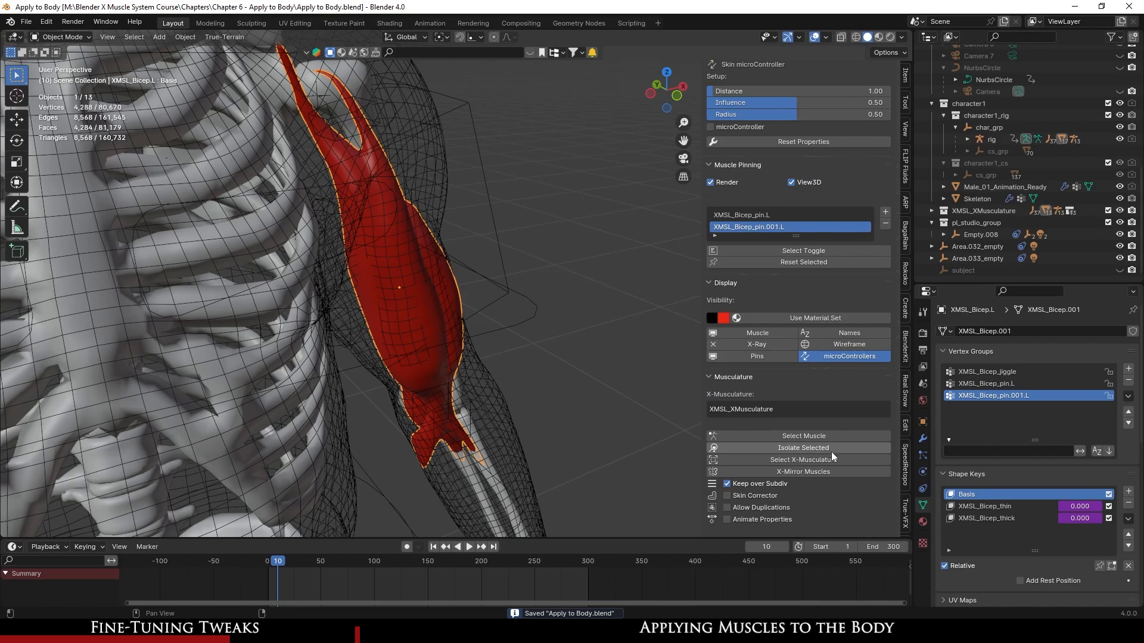
pyautogui.click(835, 450)
pyautogui.moveTo(385, 339); pyautogui.dragTo(476, 391, button='middle')
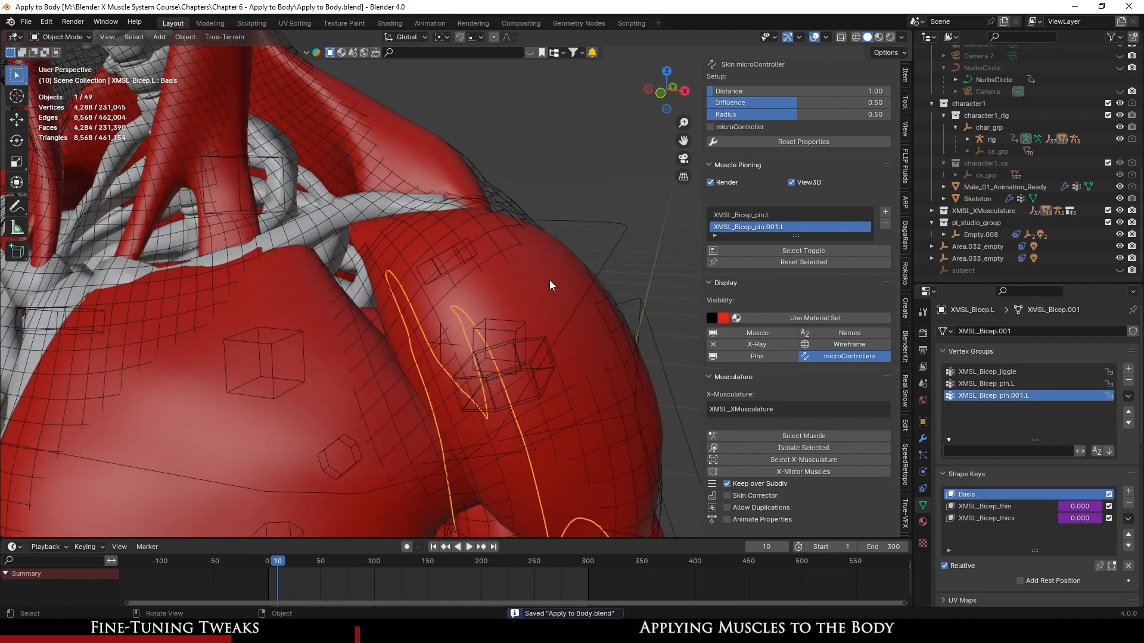
# - Add a muscle pin to the left deltoid and select it alone, with a display size of 0.01 m
pyautogui.click(525, 299)
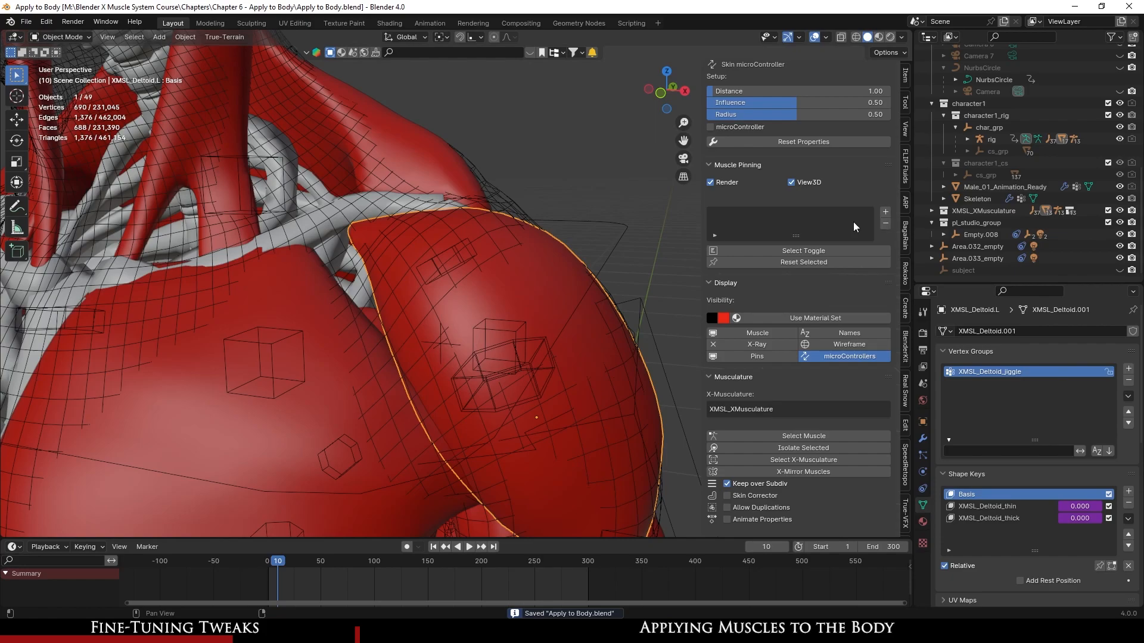
pyautogui.click(886, 213)
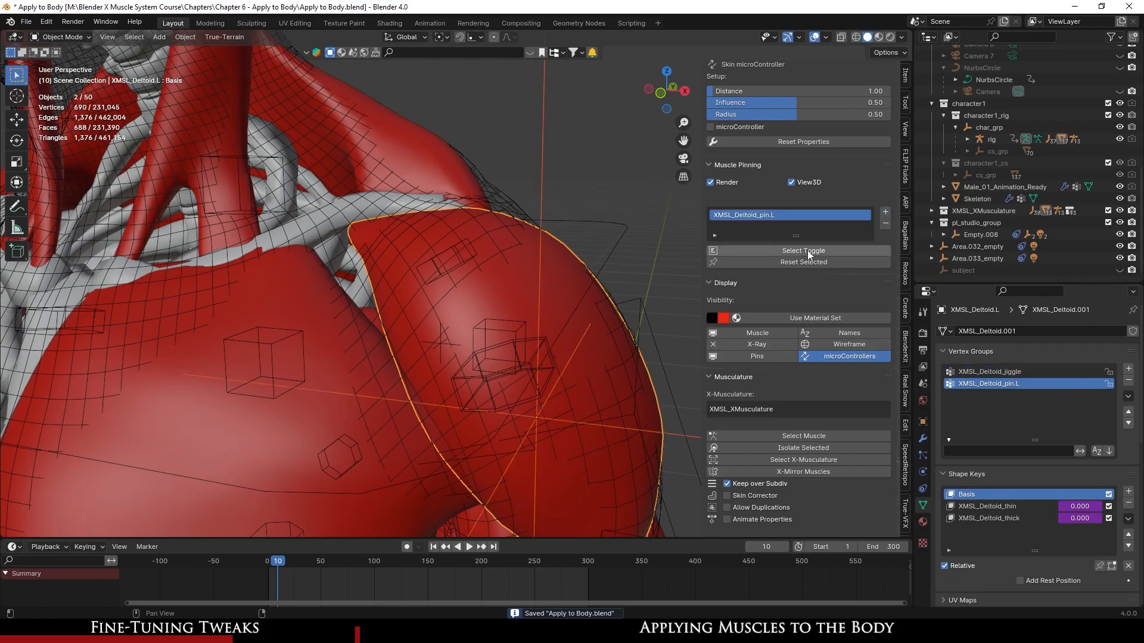
pyautogui.click(545, 165)
pyautogui.moveTo(795, 366); pyautogui.dragTo(601, 384, button='middle')
# - Move the deltoid pin onto the deltoid's upper edge, at the outer end of the collarbone
pyautogui.press('g')
pyautogui.click(560, 294)
pyautogui.moveTo(560, 295); pyautogui.dragTo(474, 267, button='middle')
pyautogui.press('g')
pyautogui.click(448, 227)
pyautogui.moveTo(448, 227); pyautogui.dragTo(613, 363, button='middle')
pyautogui.press('g')
pyautogui.click(500, 313)
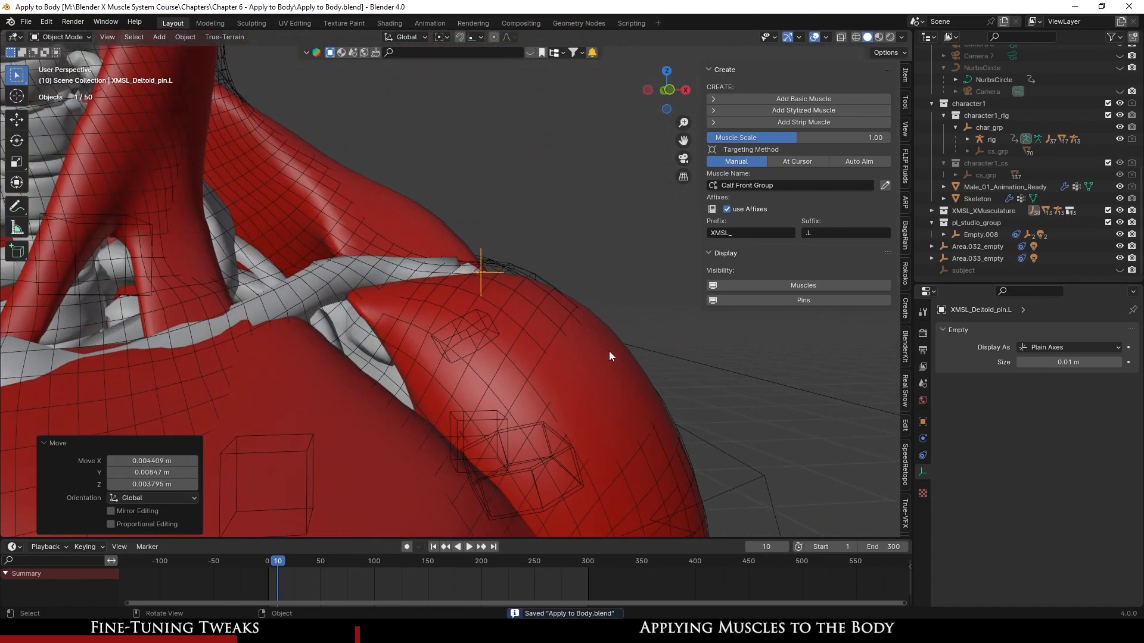
# - Select the left deltoid together with its new pin
pyautogui.click(632, 378)
pyautogui.scroll(-5, 862, 465)
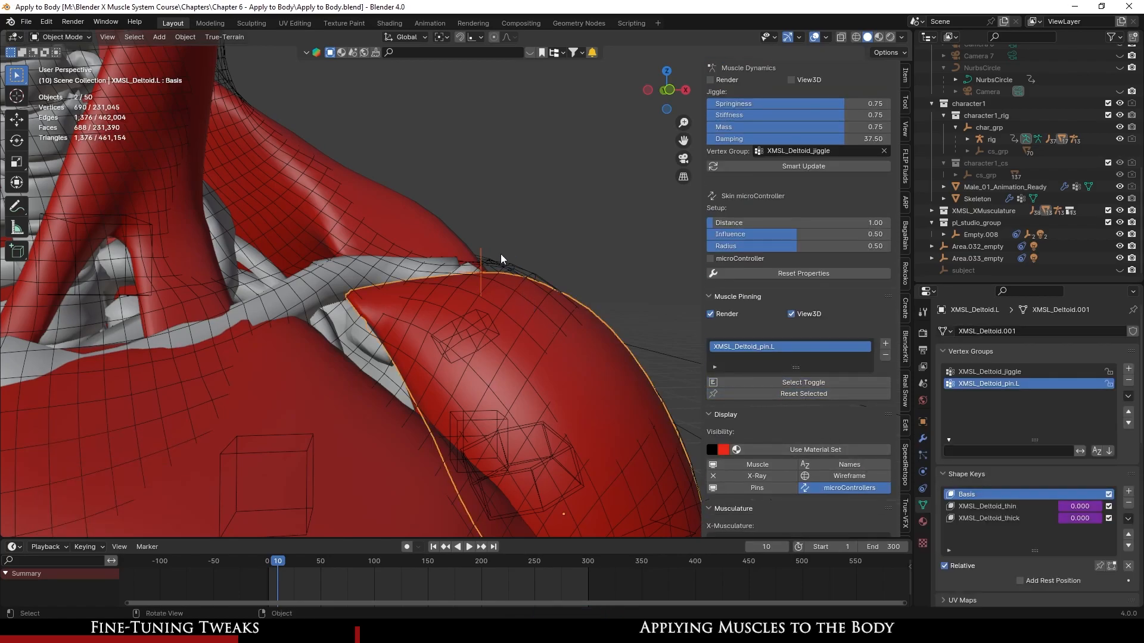
# - Parent the left deltoid's pin to the rig's left shoulder bone, c_shoulder.l, using the Bone parent type
pyautogui.click(481, 265)
pyautogui.moveTo(522, 269); pyautogui.dragTo(262, 281, button='middle')
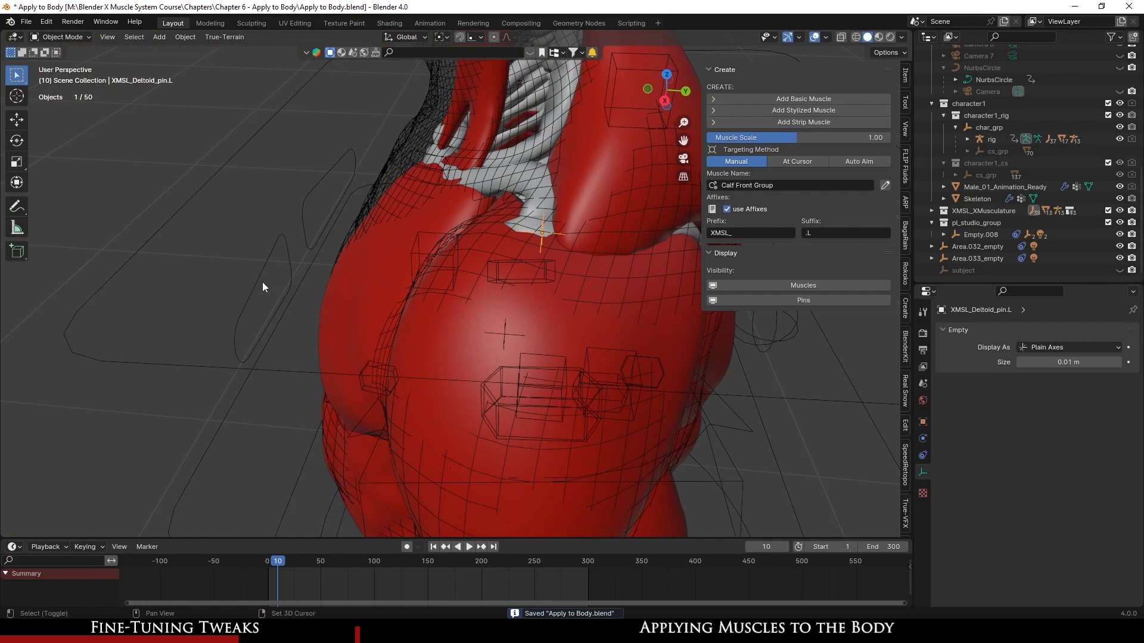
pyautogui.click(261, 278)
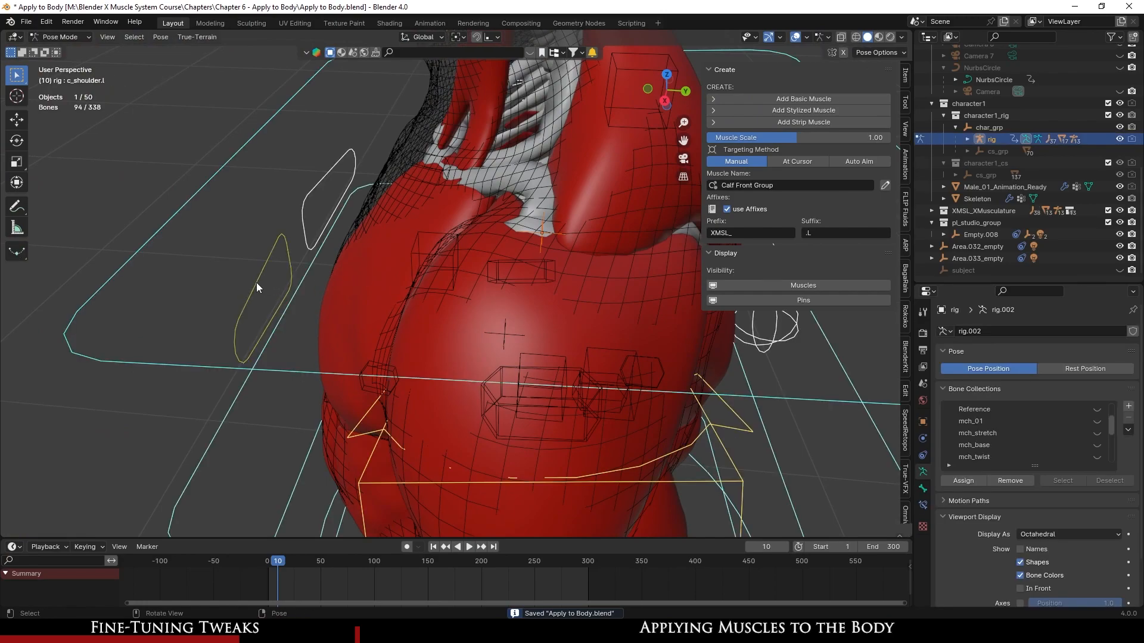
pyautogui.hotkey('ctrl', 'p')
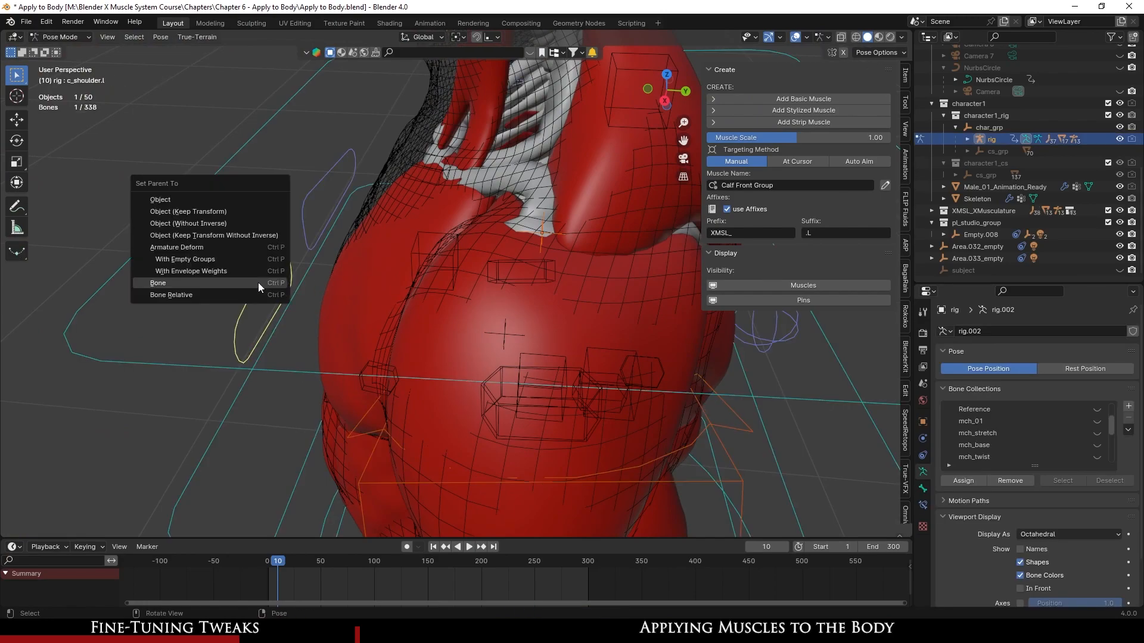
pyautogui.click(260, 283)
# - Select the left deltoid, save the file and put the muscle in Weight Paint mode in front view
pyautogui.click(454, 329)
pyautogui.moveTo(454, 329); pyautogui.dragTo(372, 269, button='middle')
pyautogui.hotkey('ctrl', 's')
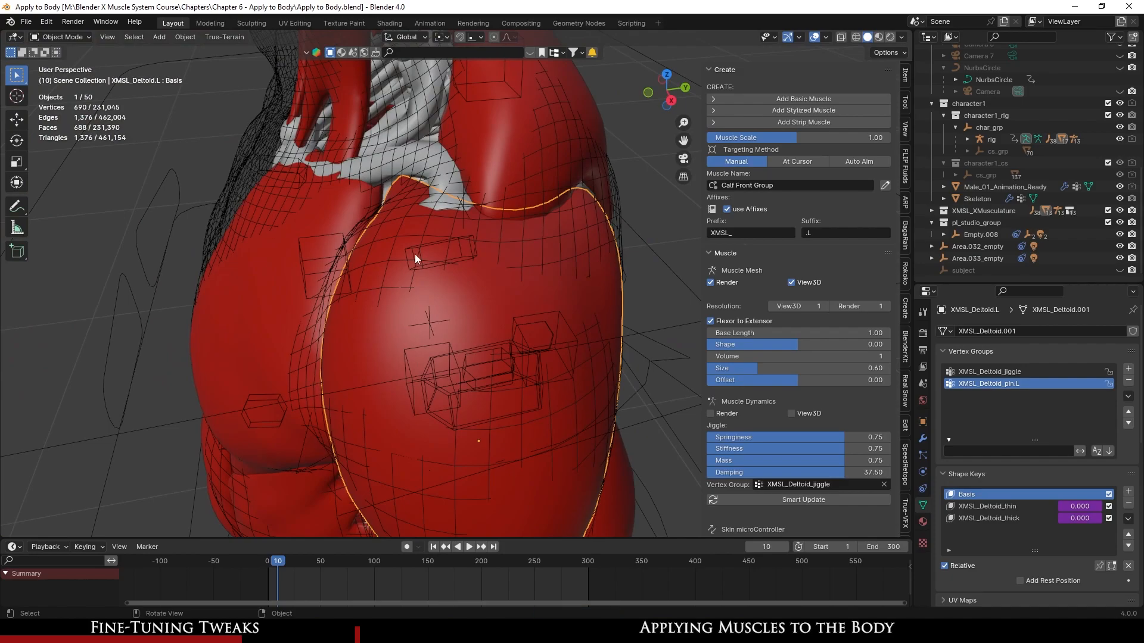
pyautogui.click(80, 105)
pyautogui.moveTo(317, 295); pyautogui.dragTo(399, 283, button='middle')
pyautogui.hotkey('ctrl', 's')
pyautogui.press('KP_1')
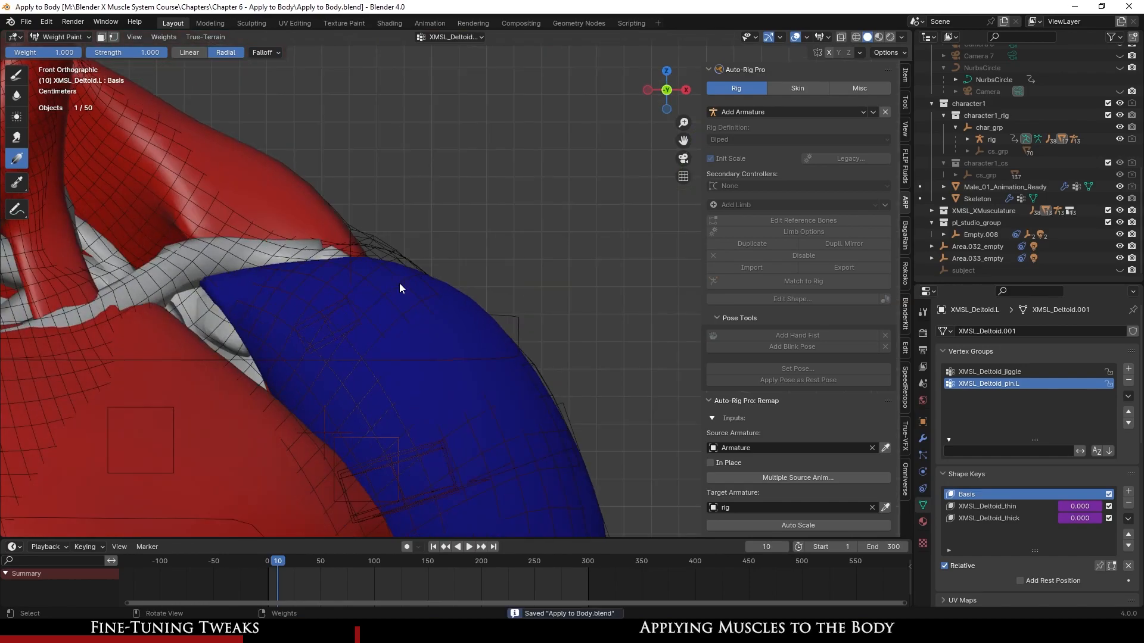
# - Weight the upper part of the left deltoid to its pin with a radial gradient fading down the muscle
pyautogui.moveTo(230, 213); pyautogui.dragTo(410, 317)
pyautogui.moveTo(410, 317); pyautogui.dragTo(374, 349, button='middle')
pyautogui.moveTo(472, 204); pyautogui.dragTo(487, 372)
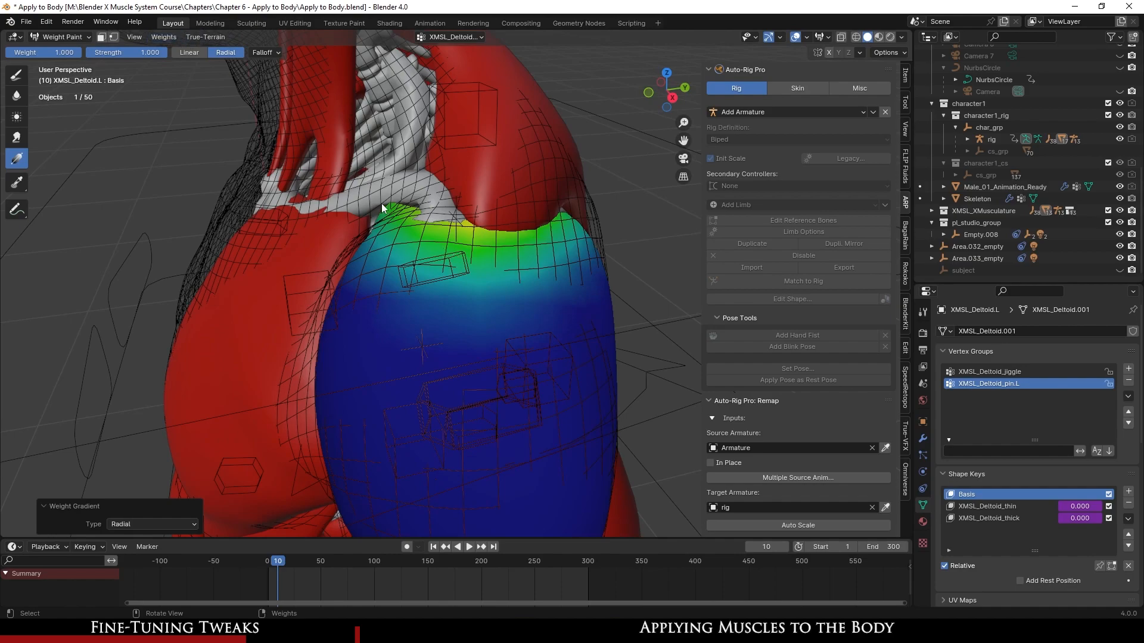
# - Smooth the deltoid pin's weights with 5 iterations at a factor of 0.500 and return to Object Mode
pyautogui.click(163, 36)
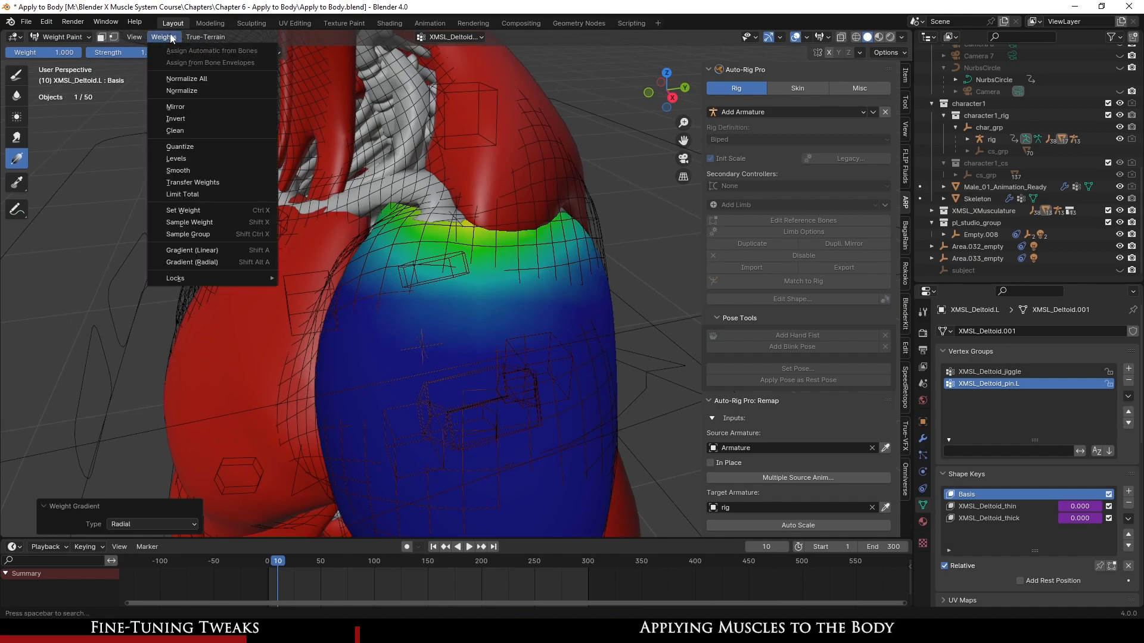
pyautogui.click(209, 170)
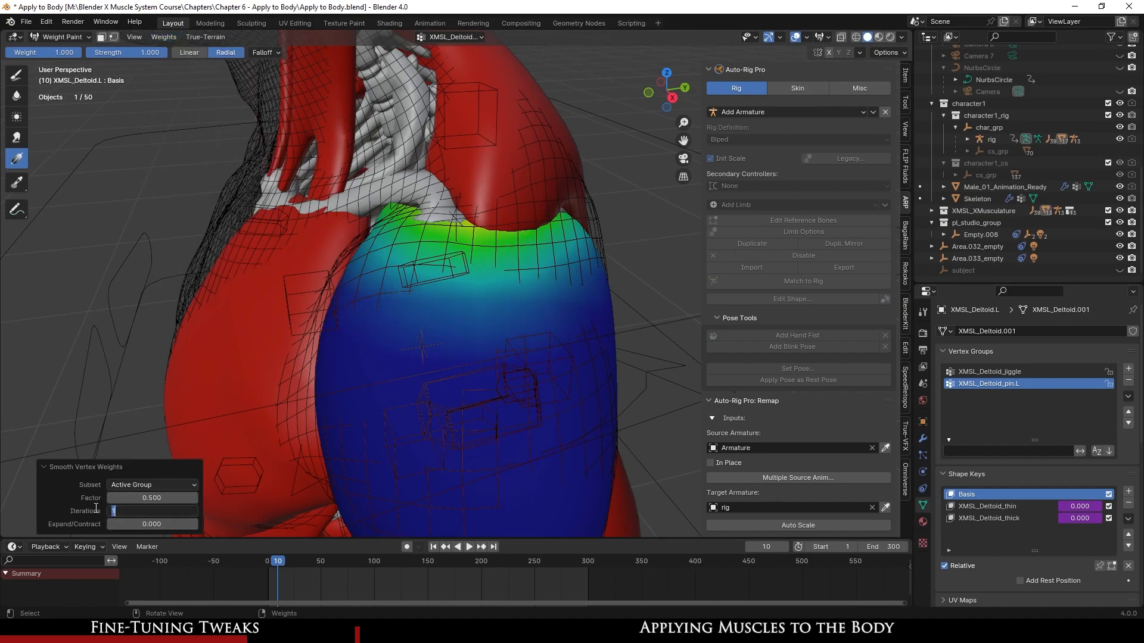
pyautogui.press('Return')
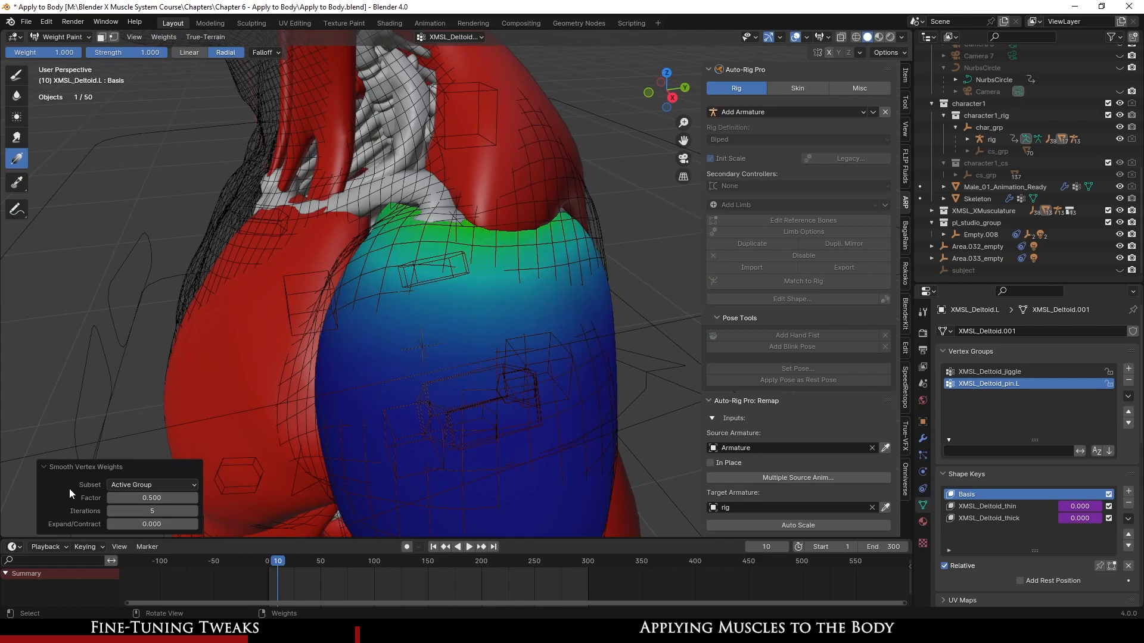
pyautogui.moveTo(190, 395); pyautogui.dragTo(175, 188, button='middle')
pyautogui.click(86, 38)
pyautogui.click(61, 53)
# - Raise the left arm sideways to shoulder height by moving the left hand IK control outward and up
pyautogui.keyDown('shift'); pyautogui.moveTo(457, 523); pyautogui.dragTo(413, 322, button='middle'); pyautogui.keyUp('shift')
pyautogui.scroll(-3, 414, 323)
pyautogui.scroll(3, 487, 362)
pyautogui.click(488, 362)
pyautogui.scroll(-4, 488, 361)
pyautogui.keyDown('shift'); pyautogui.moveTo(487, 361); pyautogui.dragTo(432, 409, button='middle'); pyautogui.keyUp('shift')
pyautogui.scroll(4, 432, 409)
pyautogui.press('g')
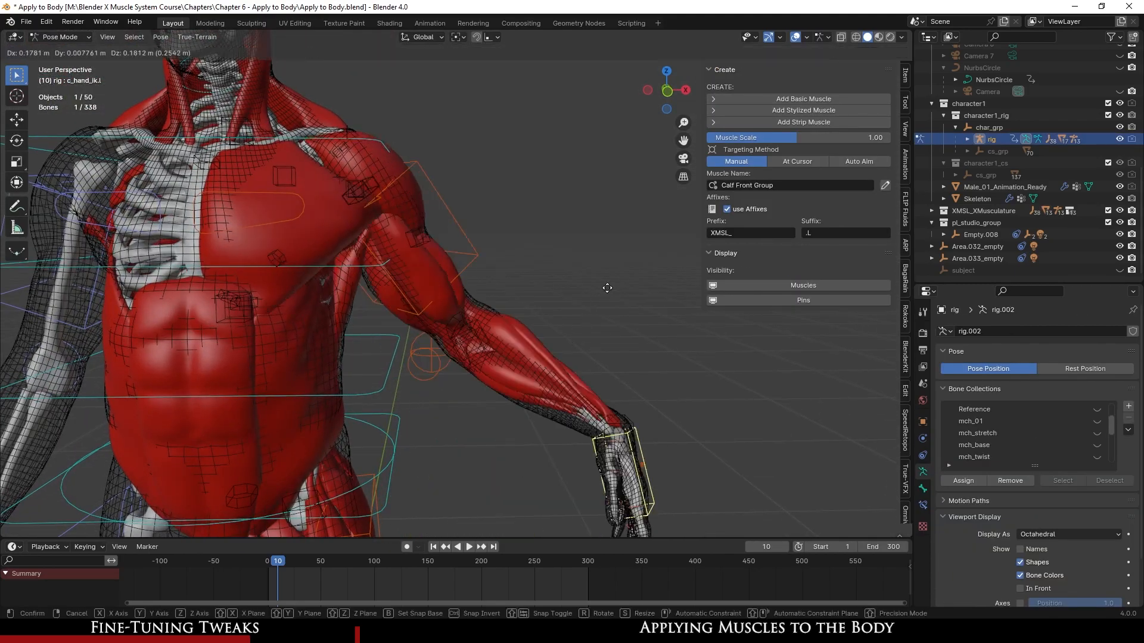
pyautogui.click(651, 230)
pyautogui.keyDown('shift'); pyautogui.moveTo(649, 234); pyautogui.dragTo(497, 445, button='middle'); pyautogui.keyUp('shift')
pyautogui.press('g')
pyautogui.click(594, 286)
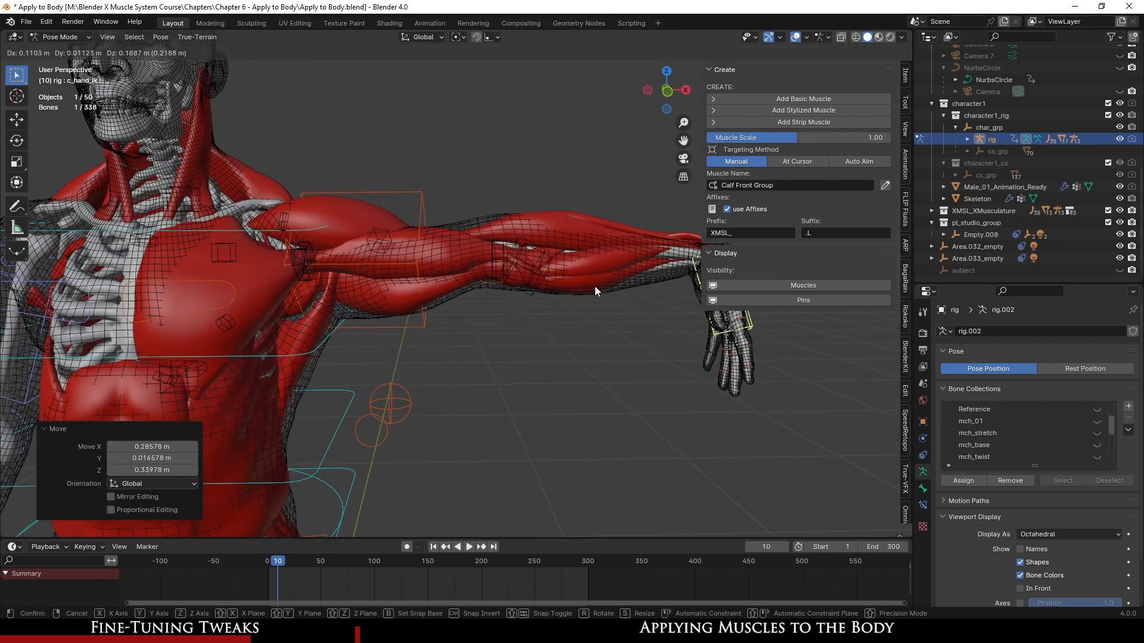
# - Rotate the left hand IK control on the raised arm
pyautogui.moveTo(595, 286); pyautogui.dragTo(471, 380, button='middle')
pyautogui.press('r')
pyautogui.click(325, 337)
# - Examine how the deltoid meets the collarbone with the arm raised, and check the left deltoid's pinning settings
pyautogui.keyDown('shift'); pyautogui.moveTo(325, 336); pyautogui.dragTo(454, 391, button='middle'); pyautogui.keyUp('shift')
pyautogui.scroll(4, 399, 350)
pyautogui.scroll(2, 452, 272)
pyautogui.click(447, 274)
pyautogui.keyDown('shift'); pyautogui.moveTo(303, 345); pyautogui.dragTo(371, 348, button='middle'); pyautogui.keyUp('shift')
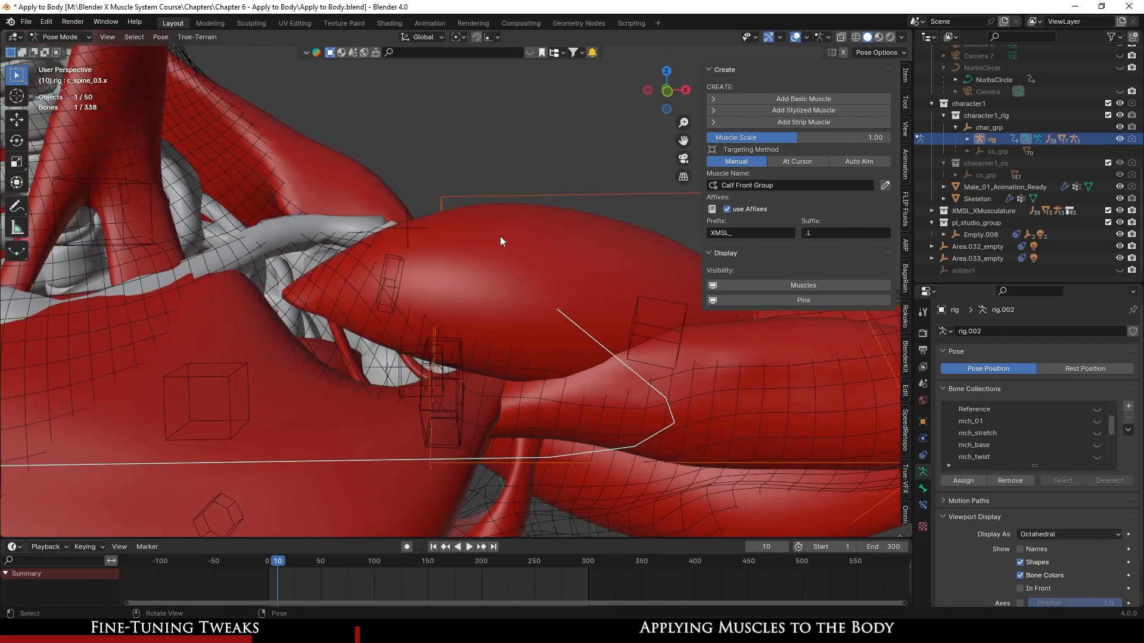
pyautogui.click(502, 249)
pyautogui.scroll(-10, 763, 434)
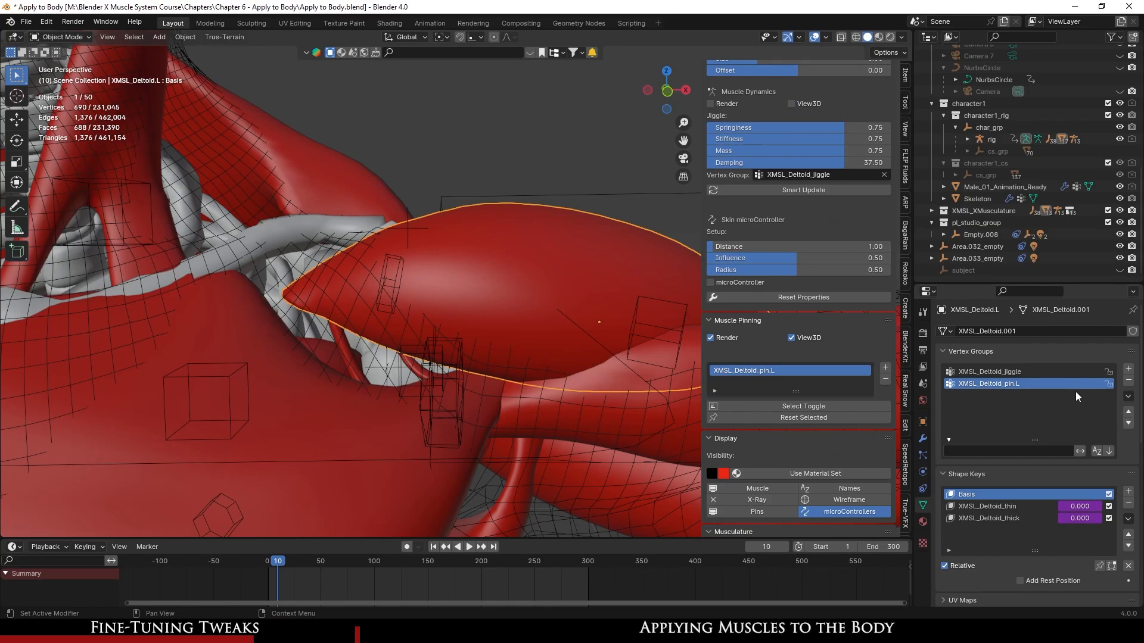
pyautogui.scroll(-10, 438, 354)
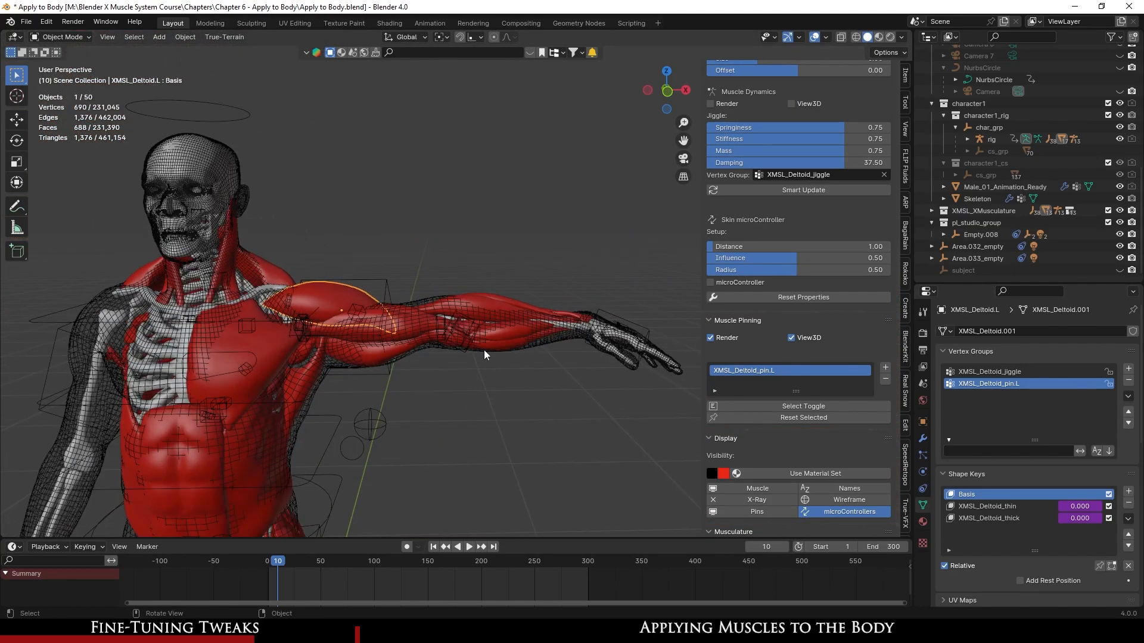
# - Lower the left arm by moving the hand IK control about -0.31 m in X and -0.19 m in Z
pyautogui.click(584, 330)
pyautogui.press('g')
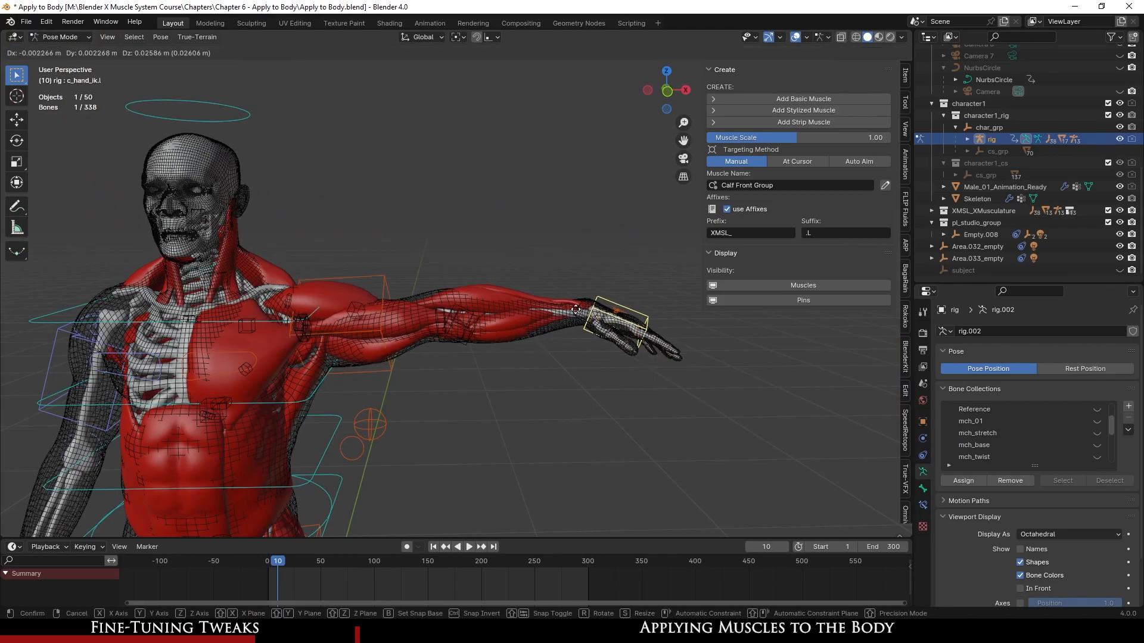
pyautogui.click(410, 428)
pyautogui.keyDown('shift'); pyautogui.moveTo(411, 426); pyautogui.dragTo(503, 454, button='middle'); pyautogui.keyUp('shift')
pyautogui.scroll(3, 503, 454)
pyautogui.scroll(4, 535, 390)
pyautogui.keyDown('shift'); pyautogui.moveTo(494, 322); pyautogui.dragTo(531, 467, button='middle'); pyautogui.keyUp('shift')
pyautogui.scroll(-3, 537, 393)
# - Swing the left arm forward by about -0.30 m in Y with the hand IK control, and raise it
pyautogui.press('g')
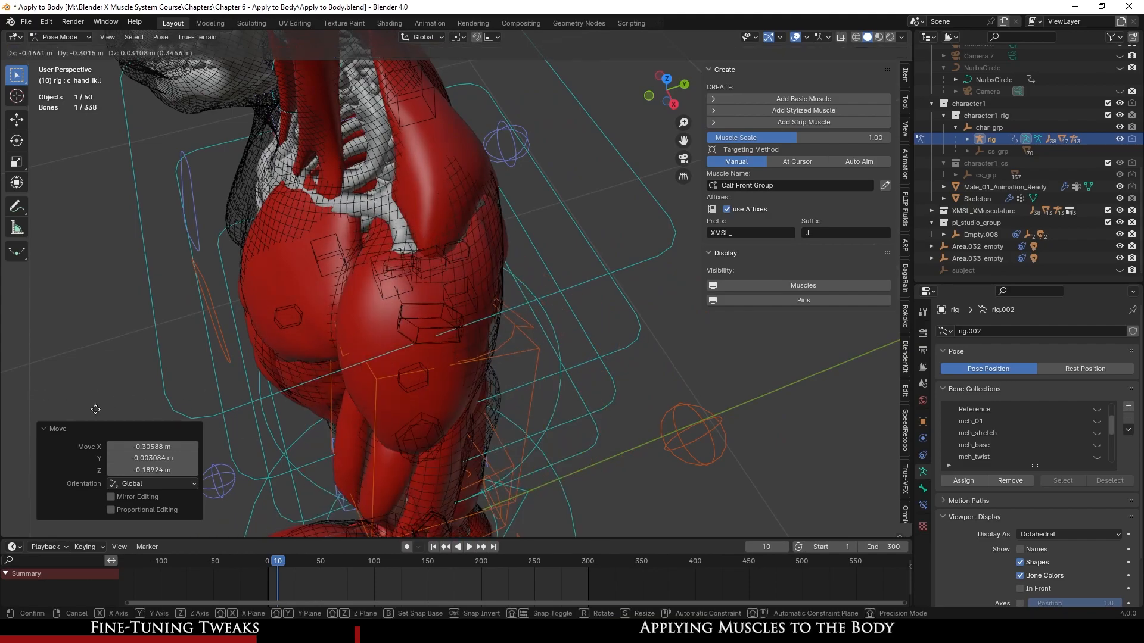
pyautogui.click(455, 381)
pyautogui.moveTo(456, 381); pyautogui.dragTo(382, 357, button='middle')
pyautogui.press('g')
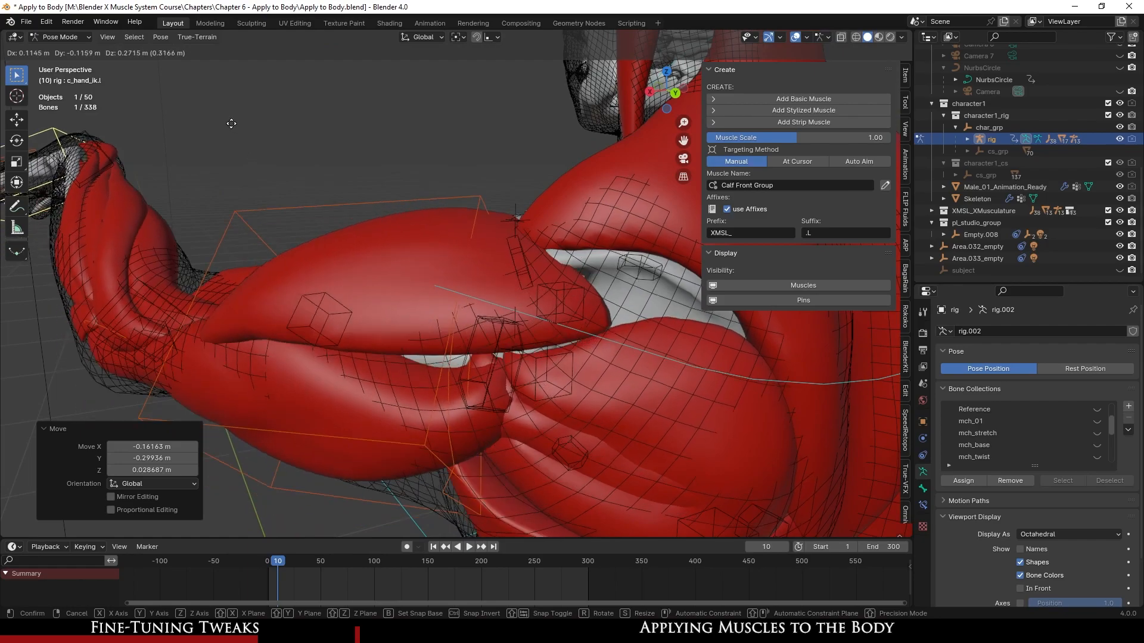
pyautogui.click(478, 325)
pyautogui.moveTo(477, 325); pyautogui.dragTo(371, 288, button='middle')
# - Select the left shoulder control and examine the deltoid and shoulder muscles in the forward arm pose
pyautogui.click(439, 310)
pyautogui.moveTo(439, 310); pyautogui.dragTo(467, 323, button='middle')
pyautogui.scroll(4, 467, 323)
pyautogui.moveTo(431, 364); pyautogui.dragTo(271, 402, button='middle')
pyautogui.scroll(-6, 483, 343)
pyautogui.scroll(-4, 499, 351)
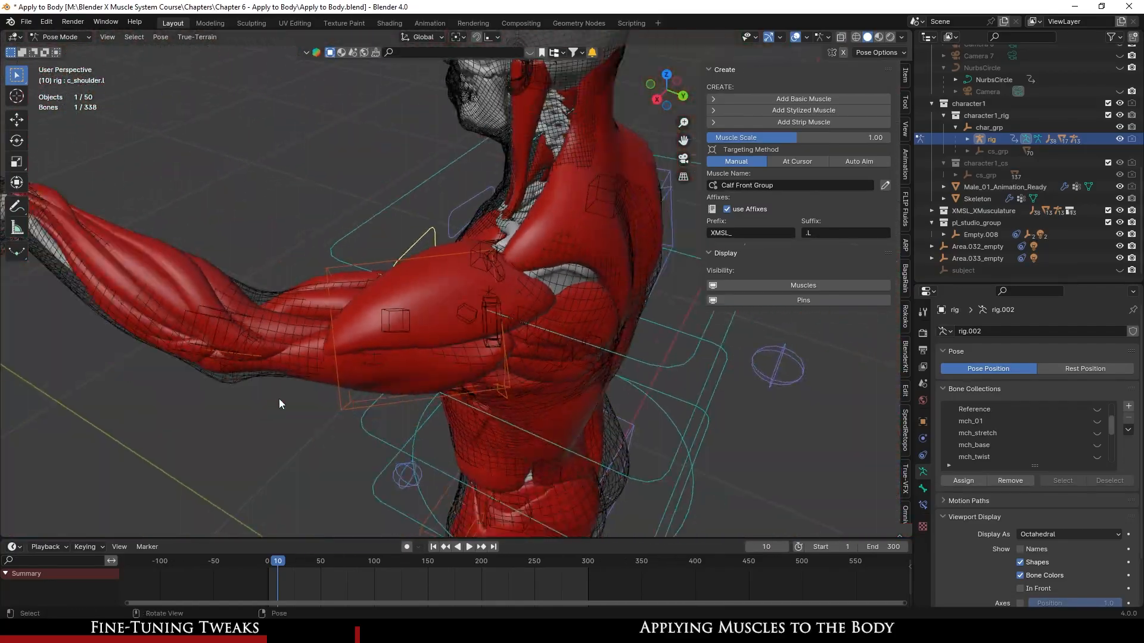
pyautogui.scroll(-3, 290, 363)
# - Rotate the left hand IK control by about 88°, and stretch the arm further forward by about -0.13 m in Y
pyautogui.click(110, 217)
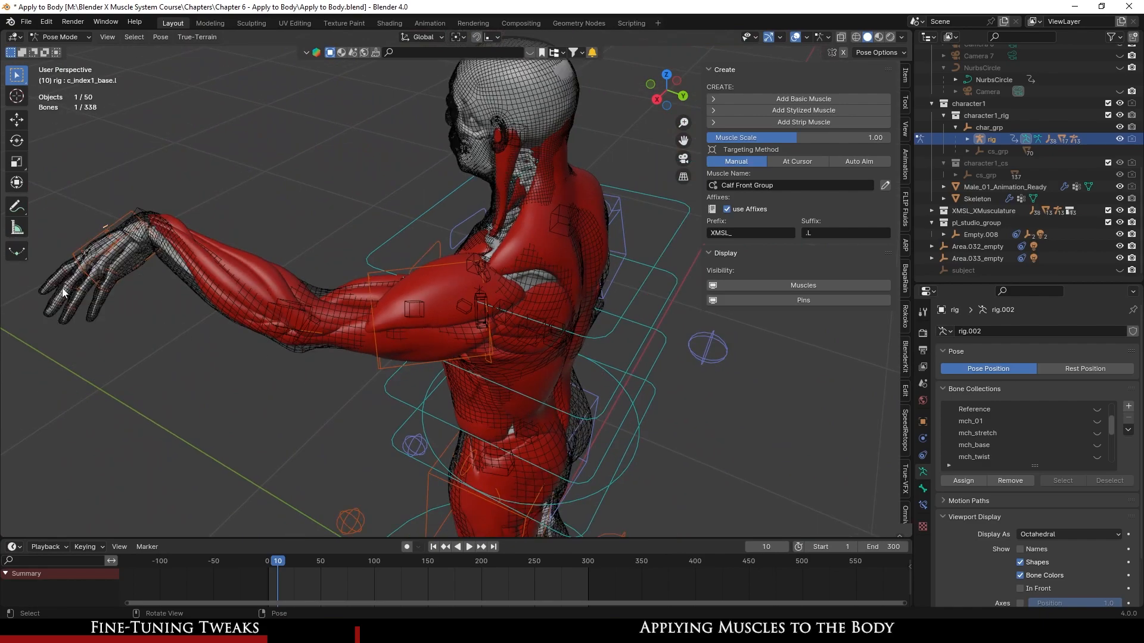
pyautogui.click(77, 252)
pyautogui.press('r')
pyautogui.click(158, 239)
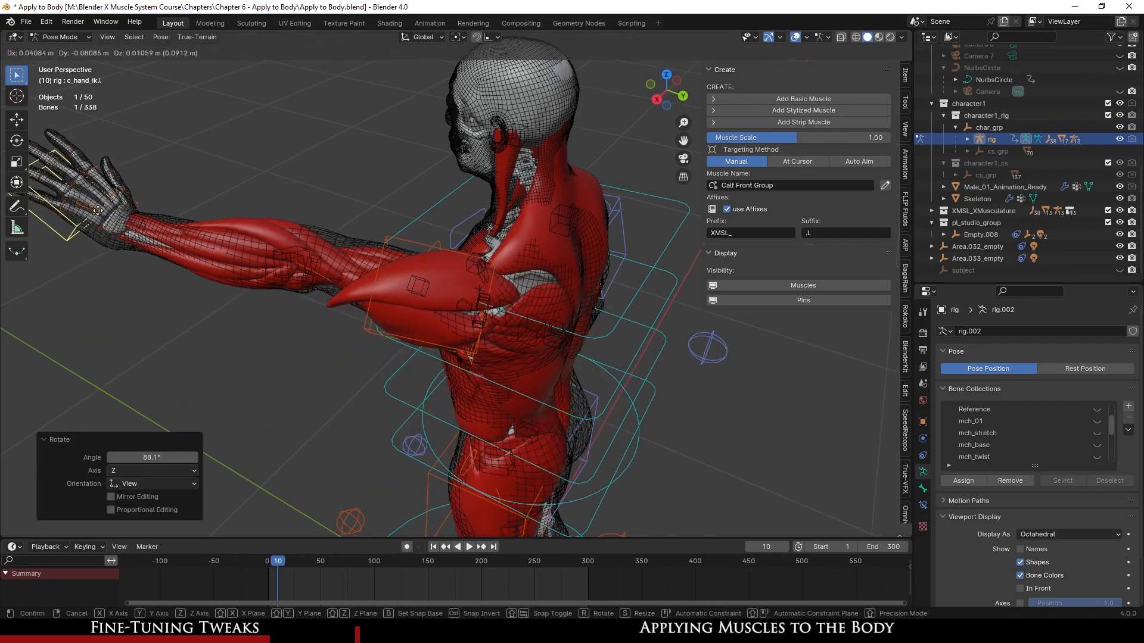
pyautogui.click(407, 307)
pyautogui.moveTo(408, 307); pyautogui.dragTo(425, 327, button='middle')
pyautogui.scroll(-8, 426, 327)
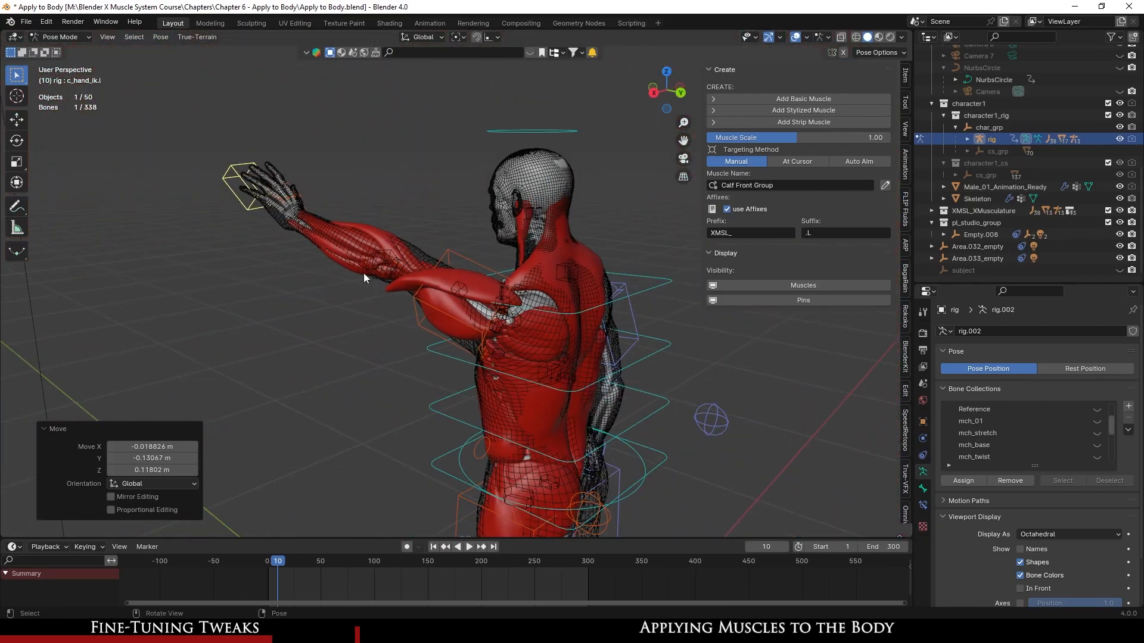
# - Clear all transforms on every bone of the rig and reselect the left deltoid in Object Mode
pyautogui.press('a')
pyautogui.click(160, 36)
pyautogui.moveTo(250, 63)
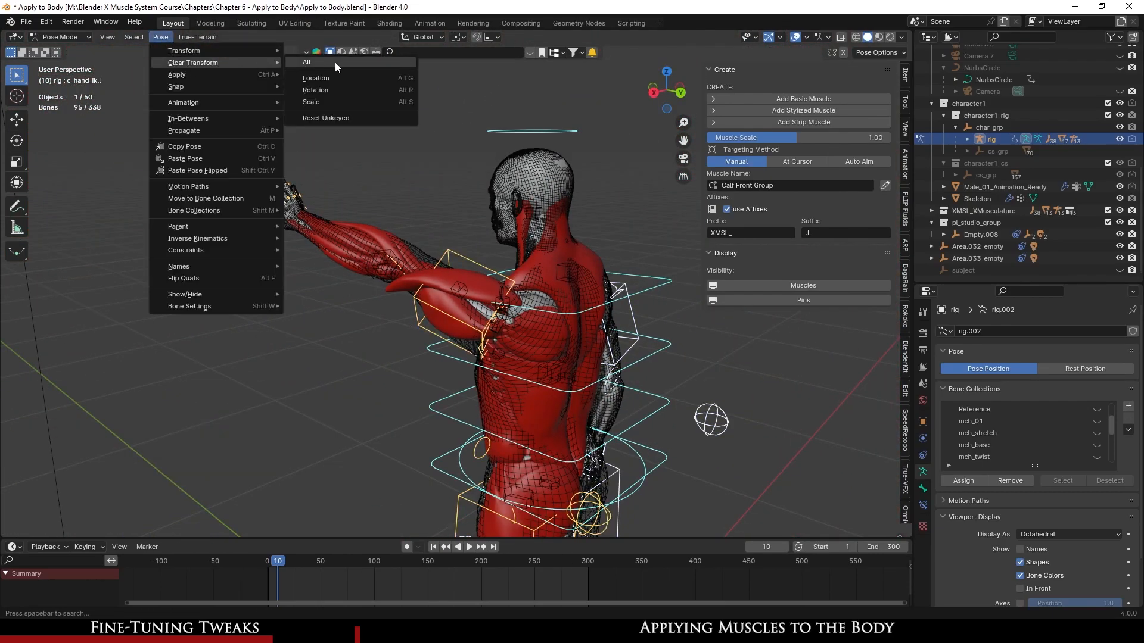
pyautogui.click(306, 62)
pyautogui.scroll(10, 436, 309)
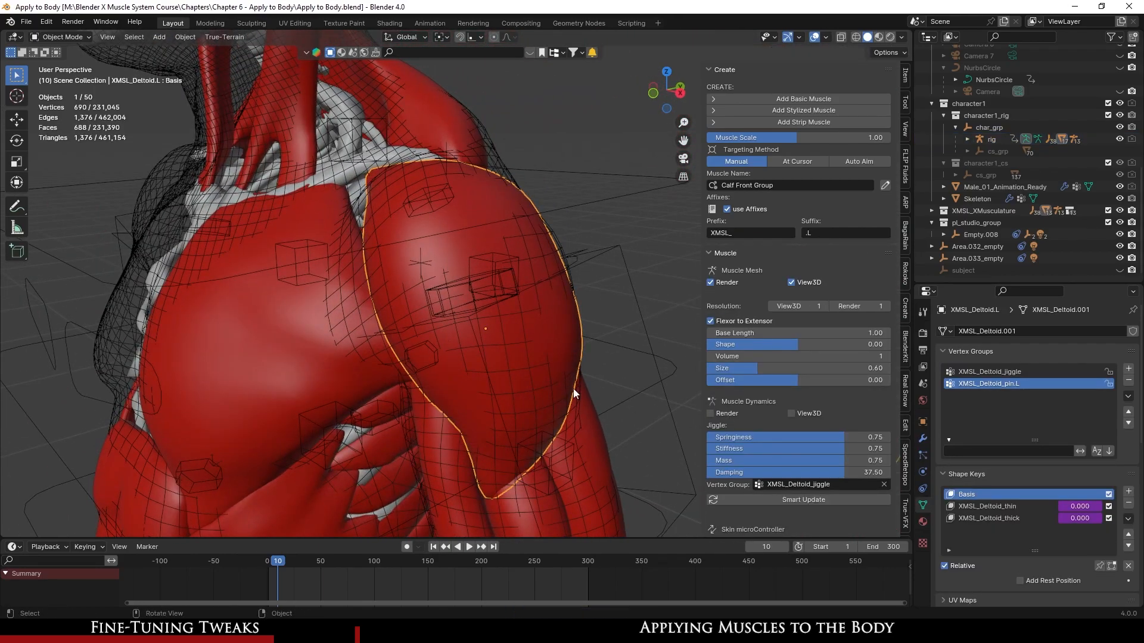
pyautogui.scroll(2, 551, 383)
pyautogui.moveTo(553, 371); pyautogui.dragTo(632, 426, button='middle')
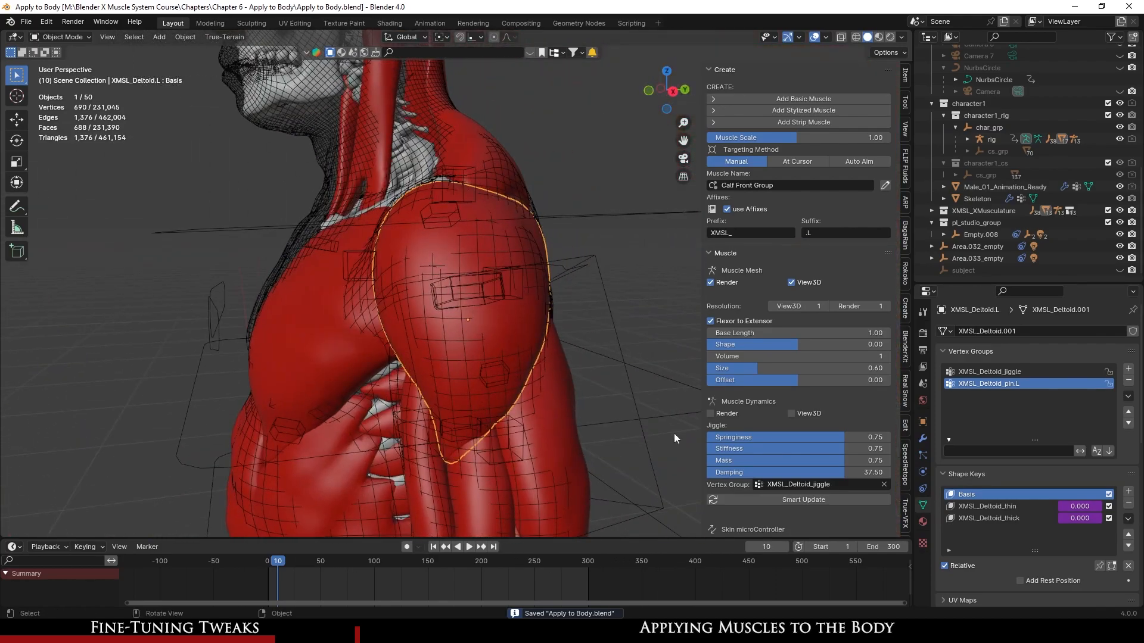
# - Add a second muscle pin to the left deltoid, select it with a display size of 0.01 m, and save the file
pyautogui.scroll(-8, 831, 513)
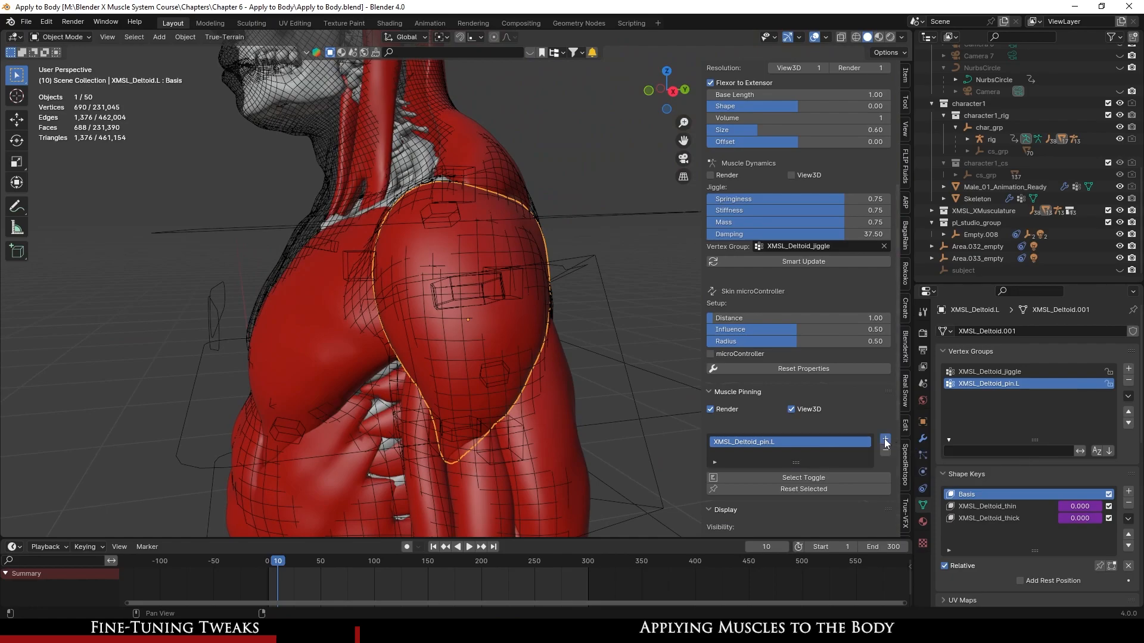
pyautogui.click(650, 306)
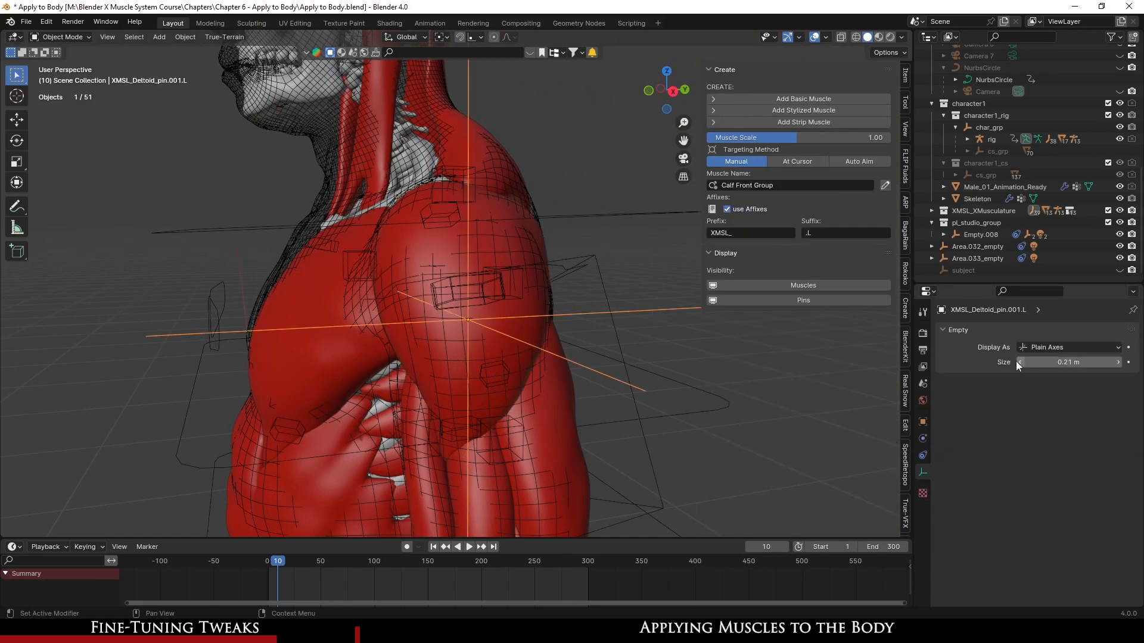
pyautogui.scroll(3, 674, 323)
pyautogui.hotkey('ctrl', 's')
pyautogui.moveTo(674, 323); pyautogui.dragTo(584, 303, button='middle')
pyautogui.press('KP_1')
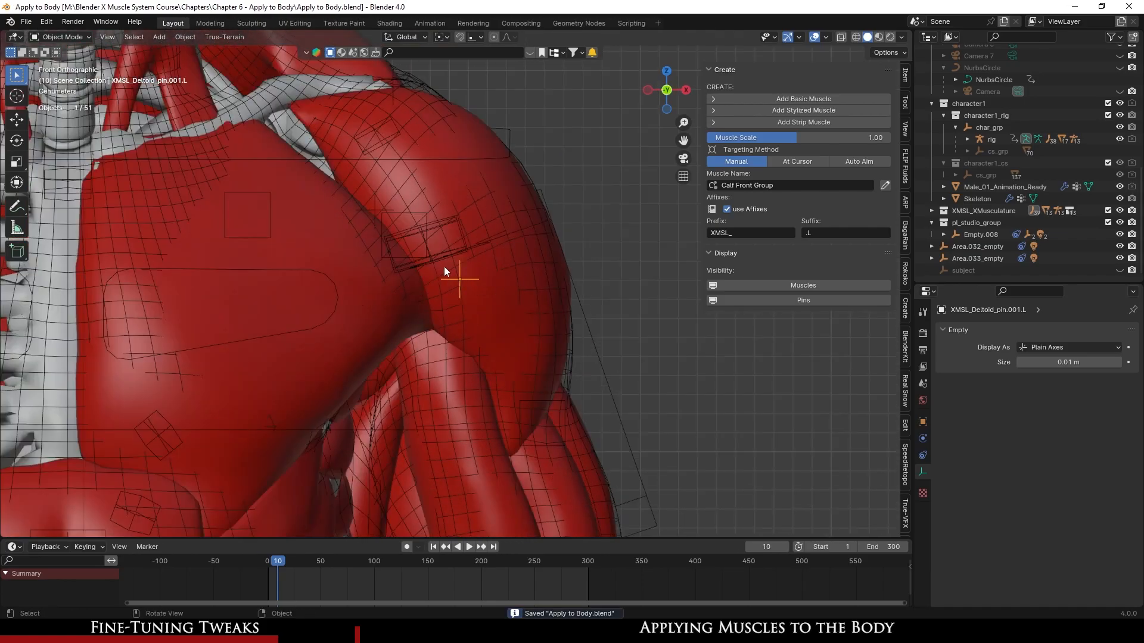
pyautogui.moveTo(489, 287)
pyautogui.mouseDown(button='middle')
pyautogui.moveTo(569, 327)
pyautogui.moveTo(310, 336)
pyautogui.moveTo(473, 346)
pyautogui.moveTo(593, 324)
pyautogui.moveTo(496, 316)
pyautogui.mouseUp(button='middle')
pyautogui.hotkey('ctrl', 's')
pyautogui.scroll(-4, 584, 325)
pyautogui.scroll(3, 512, 317)
pyautogui.click(497, 316)
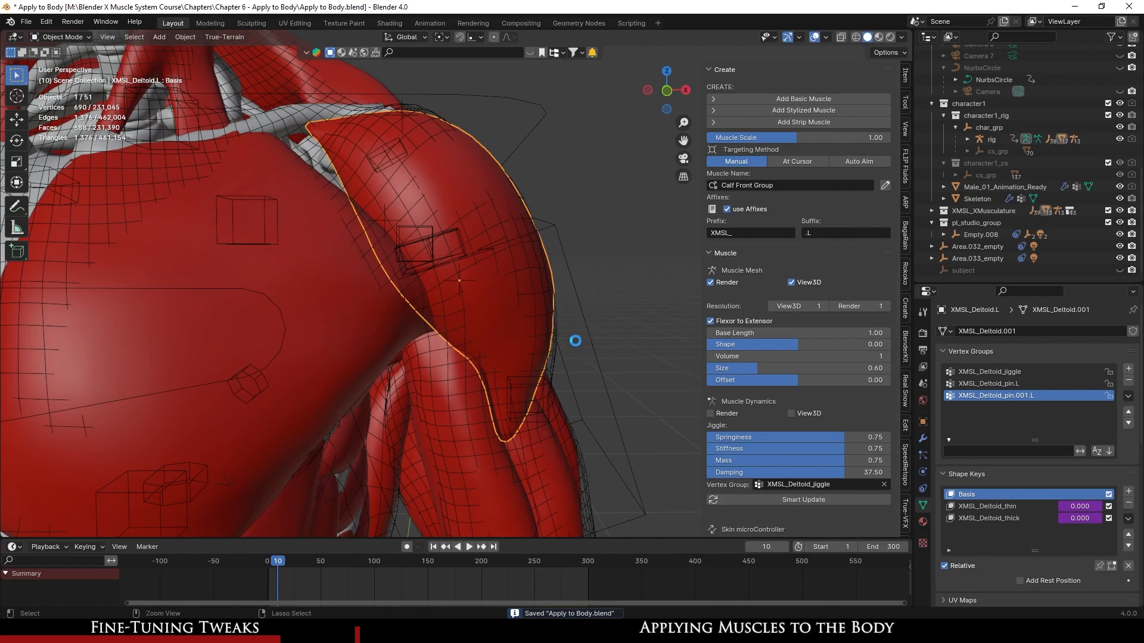
pyautogui.click(81, 37)
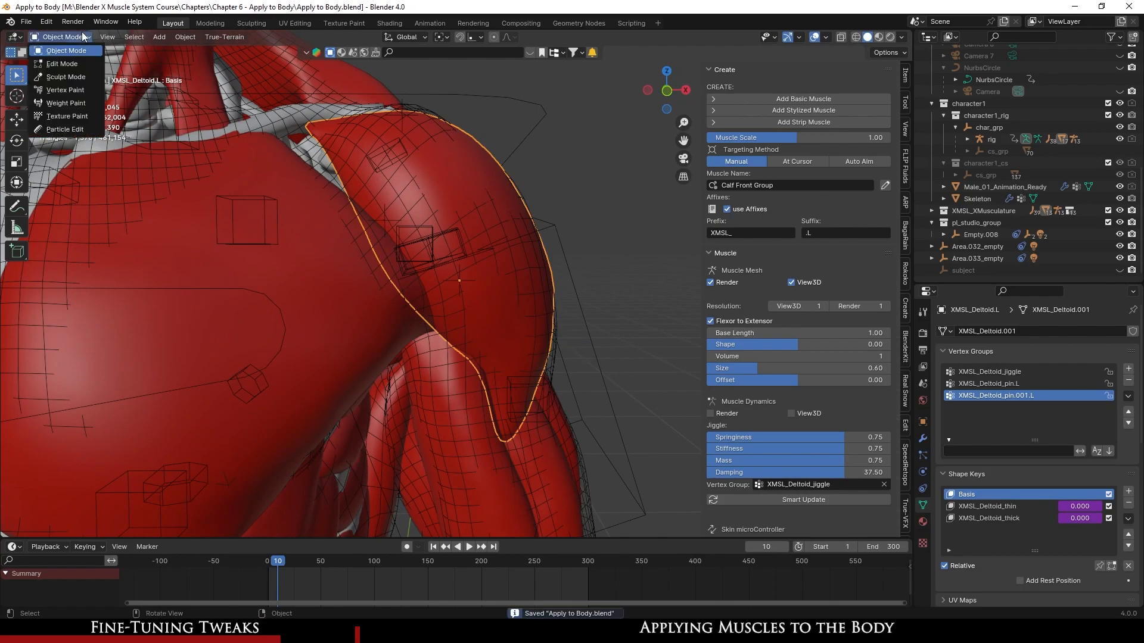
pyautogui.click(64, 104)
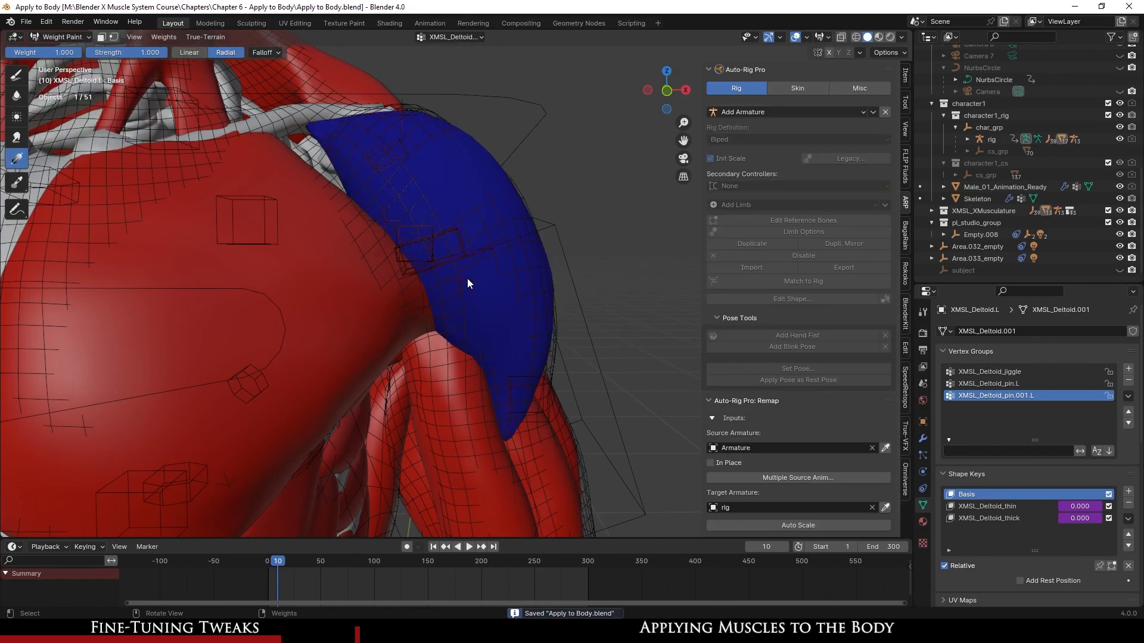
# - Select the second deltoid pin and then the rig in Pose Mode, and show the mch_base bone collection
pyautogui.click(468, 280)
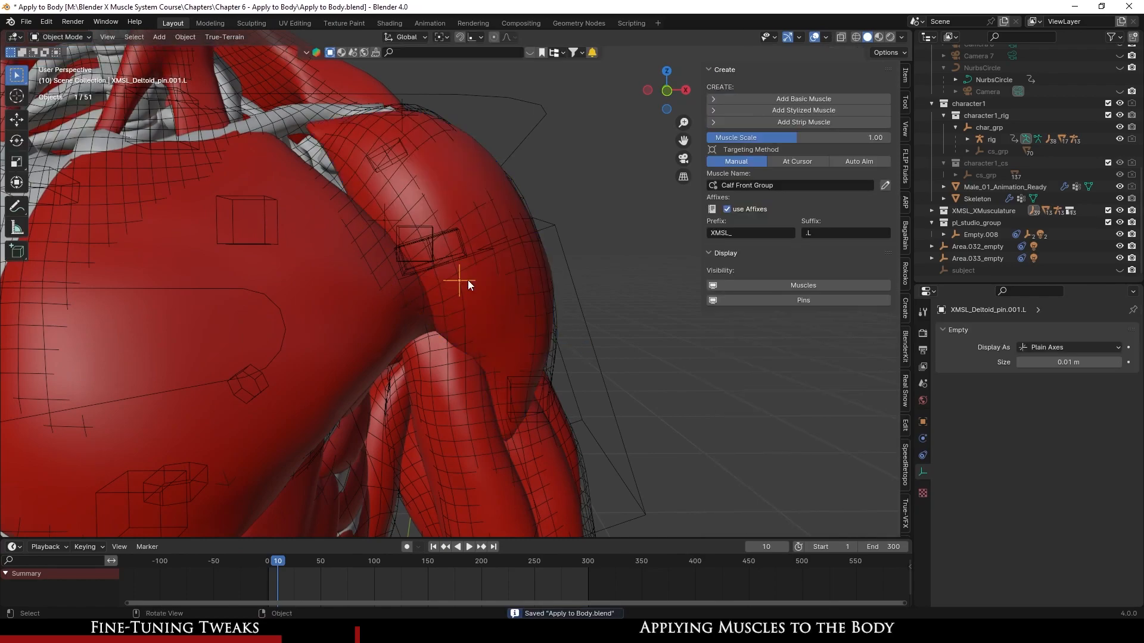
pyautogui.click(587, 319)
pyautogui.hotkey('ctrl', 'Tab')
pyautogui.scroll(3, 555, 310)
pyautogui.hotkey('ctrl', 's')
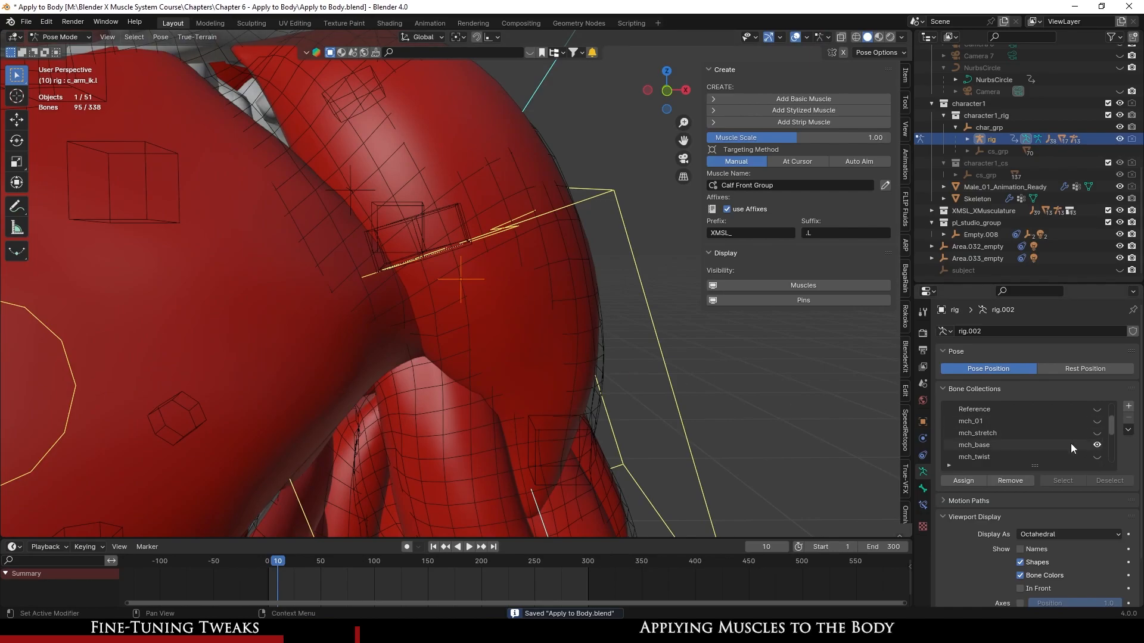
# - Deselect all bones and display the rig's bones in front of the muscles around the left upper arm
pyautogui.scroll(-10, 632, 389)
pyautogui.scroll(1, 578, 359)
pyautogui.click(578, 359)
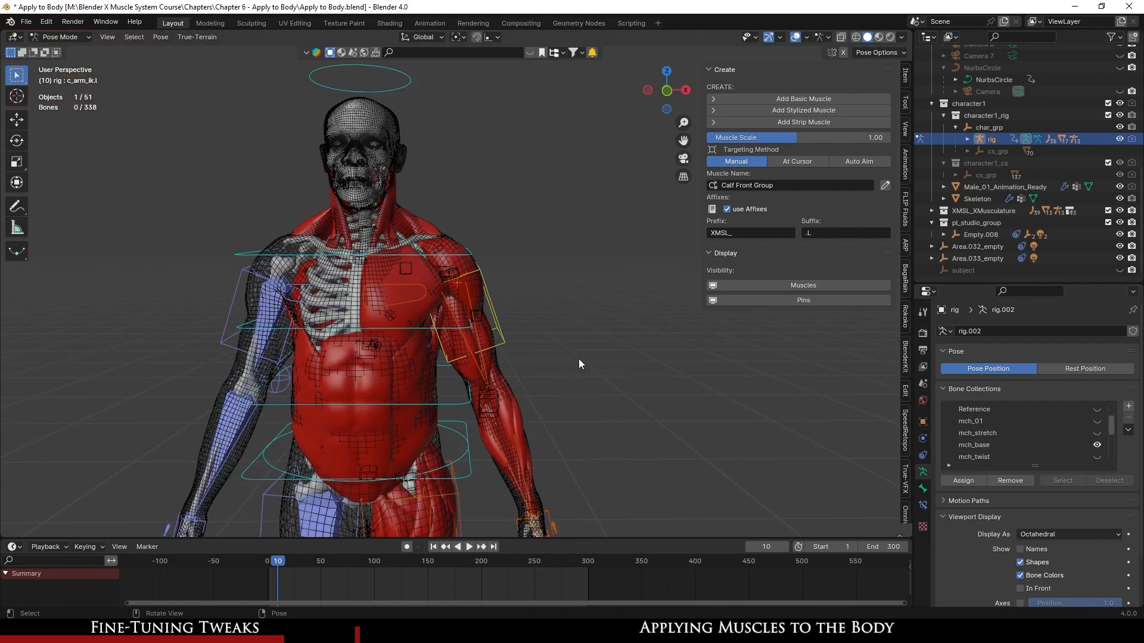
pyautogui.scroll(3, 569, 365)
pyautogui.scroll(2, 560, 364)
pyautogui.scroll(-2, 999, 558)
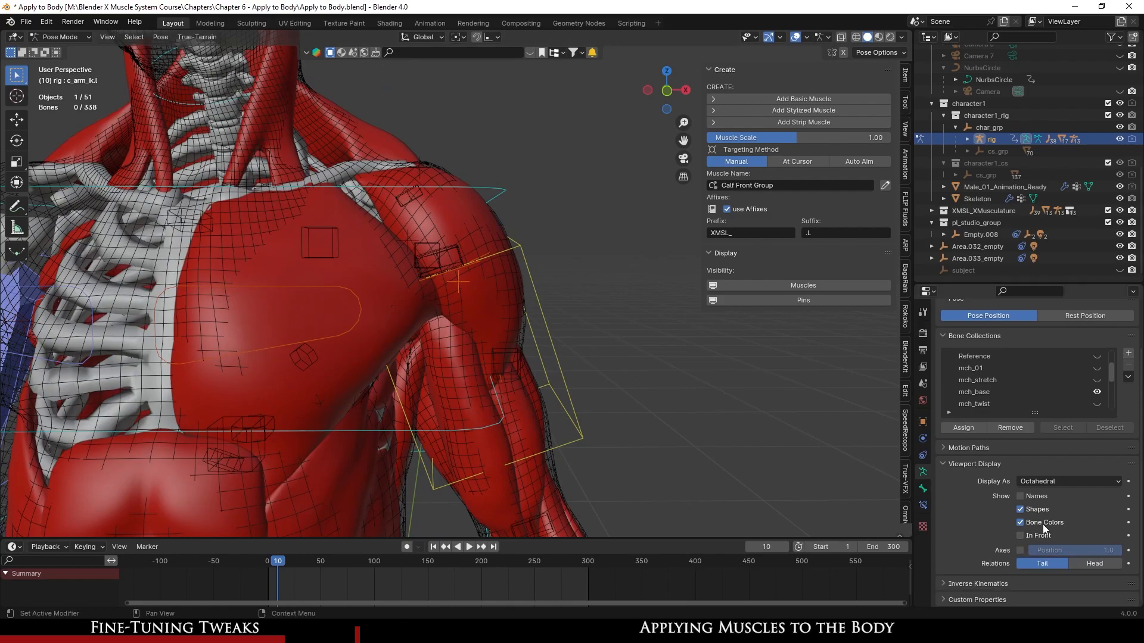
pyautogui.click(1039, 537)
pyautogui.scroll(8, 520, 373)
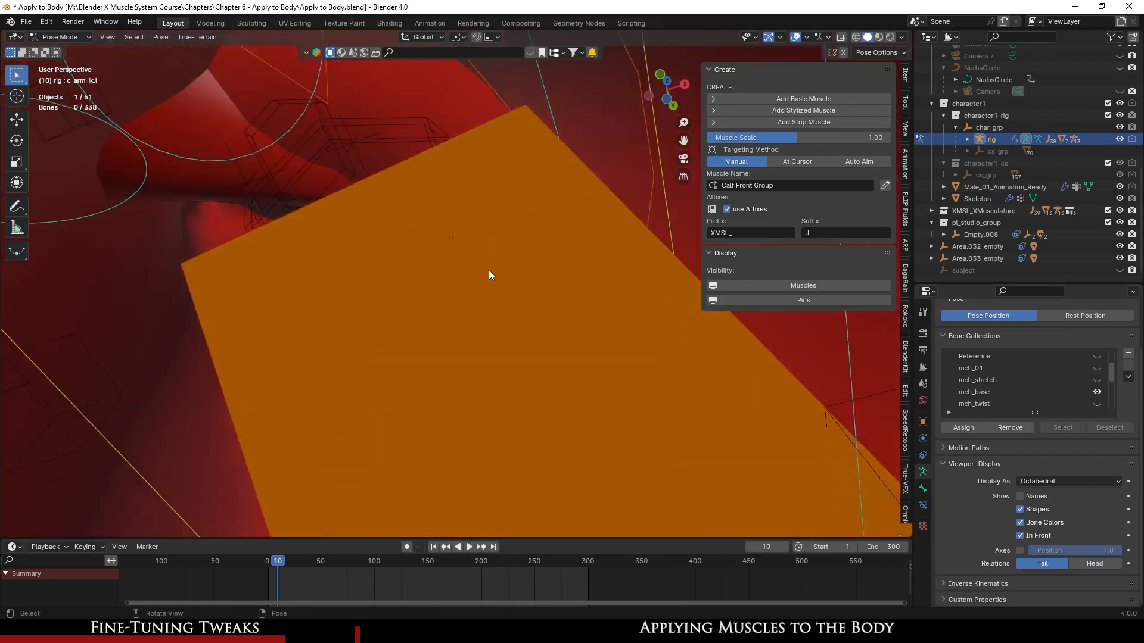
# - Parent the second left deltoid pin to the left upper arm bone with the Bone option, and hide the mch_base bone collection
pyautogui.scroll(-4, 489, 271)
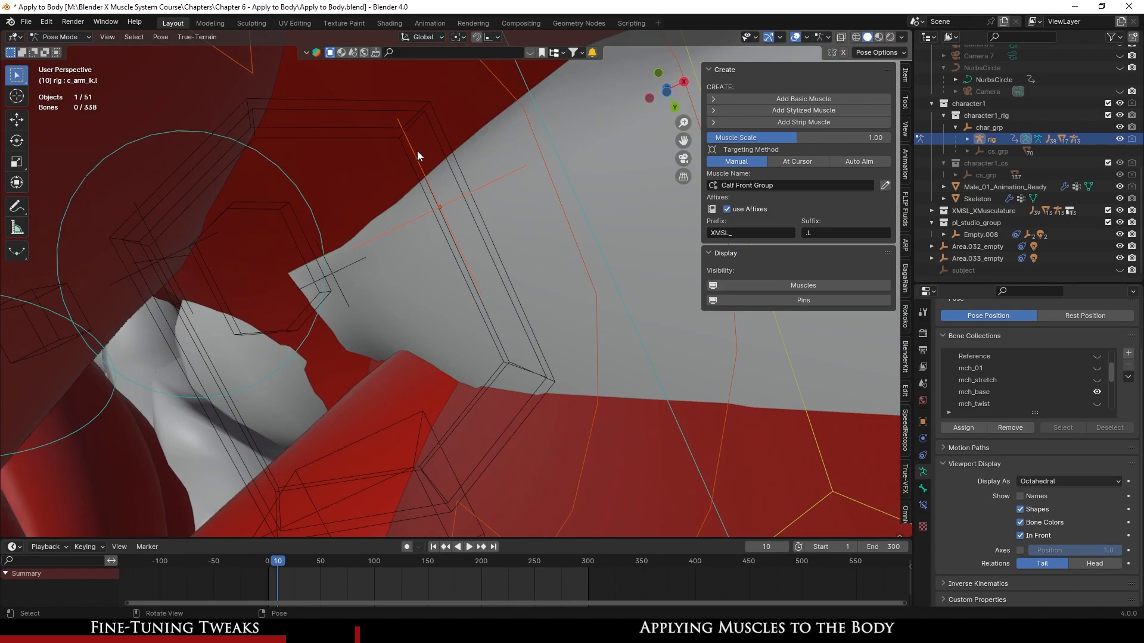
pyautogui.click(418, 154)
pyautogui.click(402, 225)
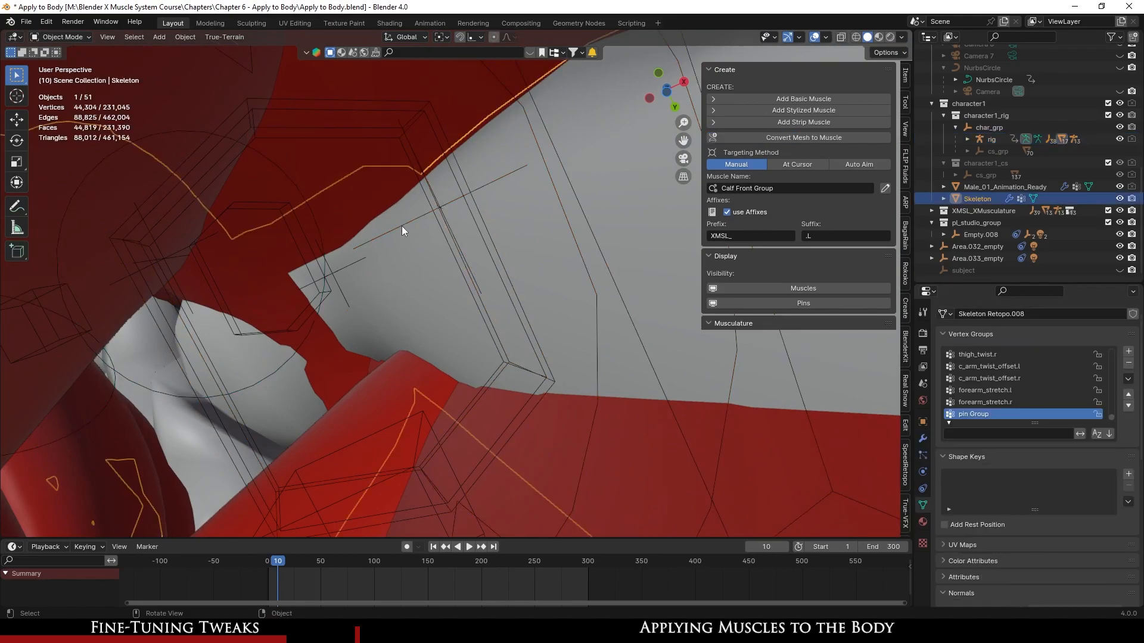
pyautogui.click(401, 223)
pyautogui.moveTo(470, 275); pyautogui.dragTo(504, 404, button='middle')
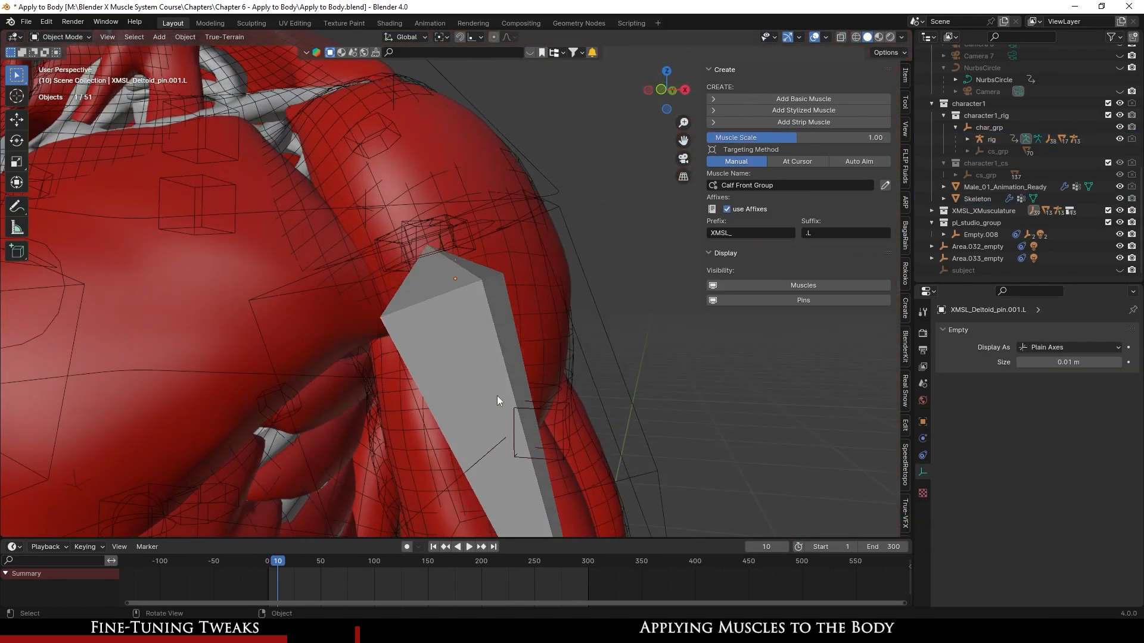
pyautogui.click(491, 373)
pyautogui.keyDown('shift'); pyautogui.click(485, 374); pyautogui.keyUp('shift')
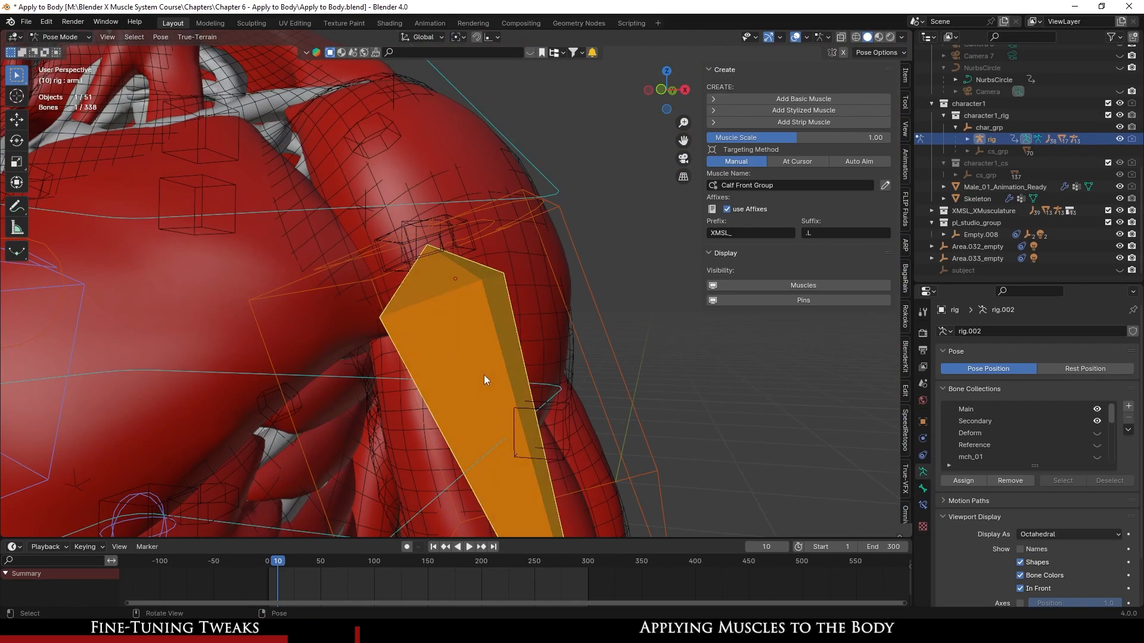
pyautogui.hotkey('ctrl', 'p')
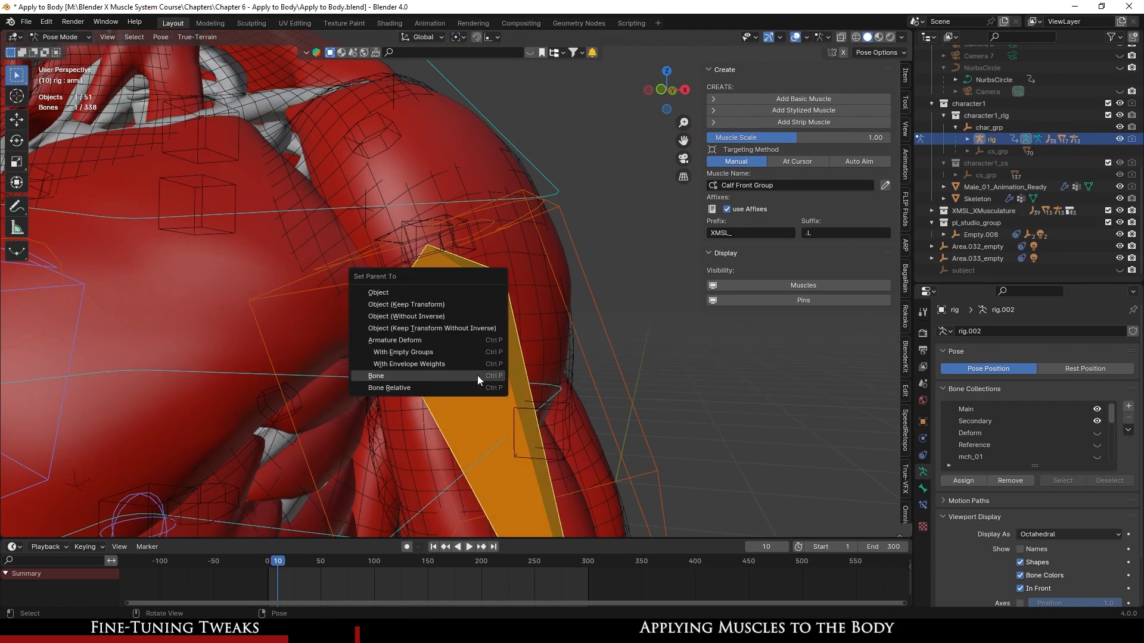
pyautogui.click(477, 375)
pyautogui.scroll(-5, 1083, 448)
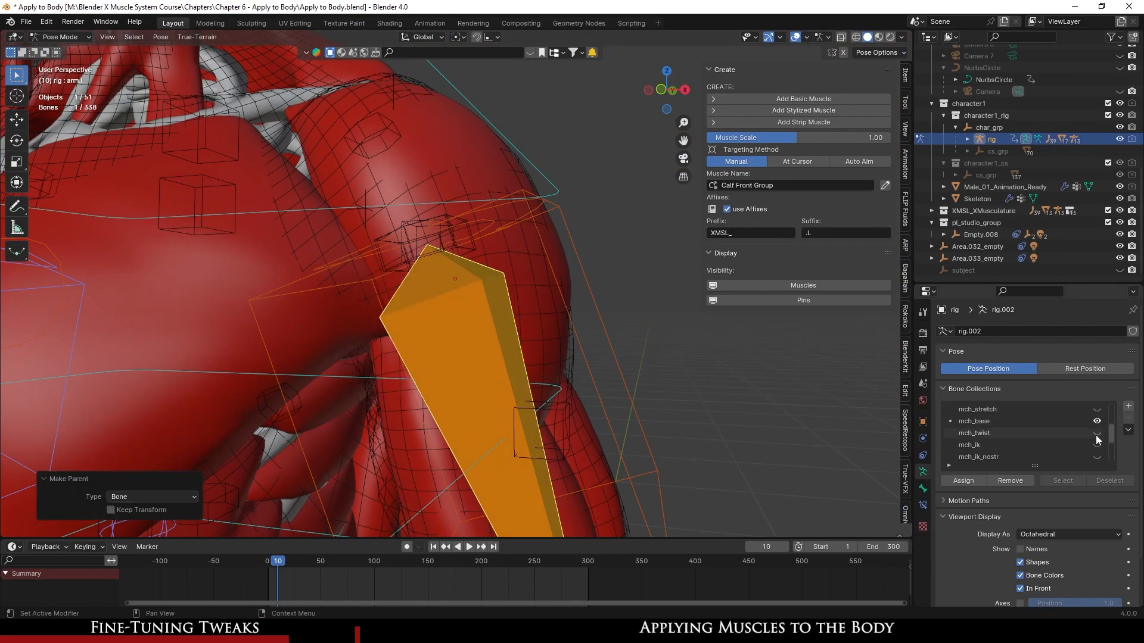
pyautogui.click(1097, 421)
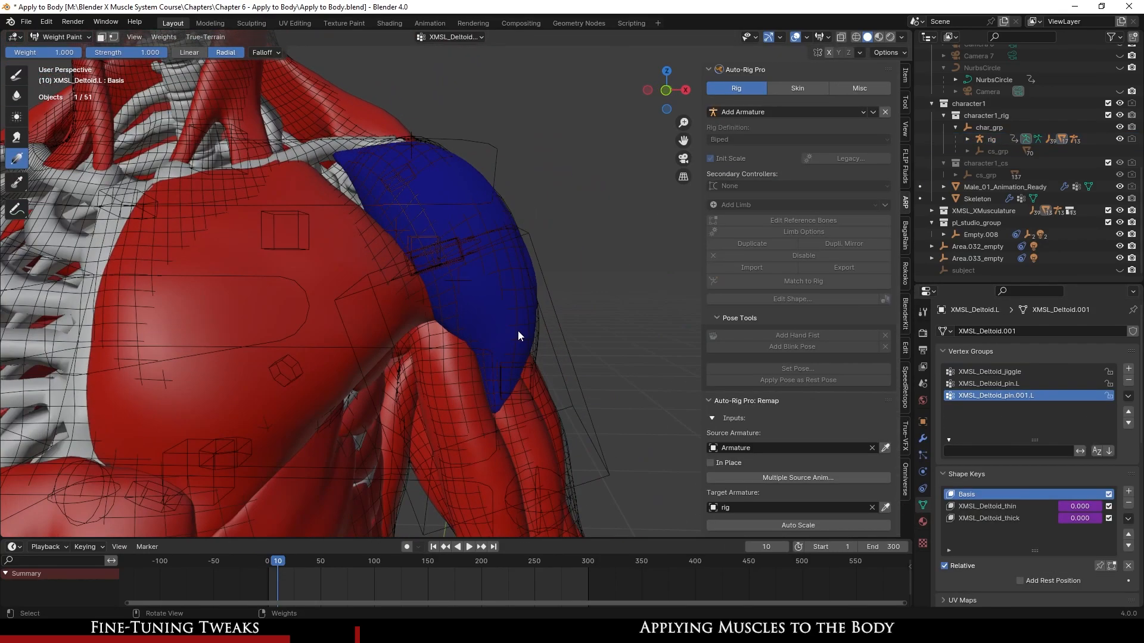
# - Reopen the recent file Apply to Body.blend and save it with the left deltoid in Weight Paint mode
pyautogui.keyDown('ctrl'); pyautogui.moveTo(518, 335); pyautogui.dragTo(566, 366, button='middle'); pyautogui.keyUp('ctrl')
pyautogui.hotkey('ctrl', 's')
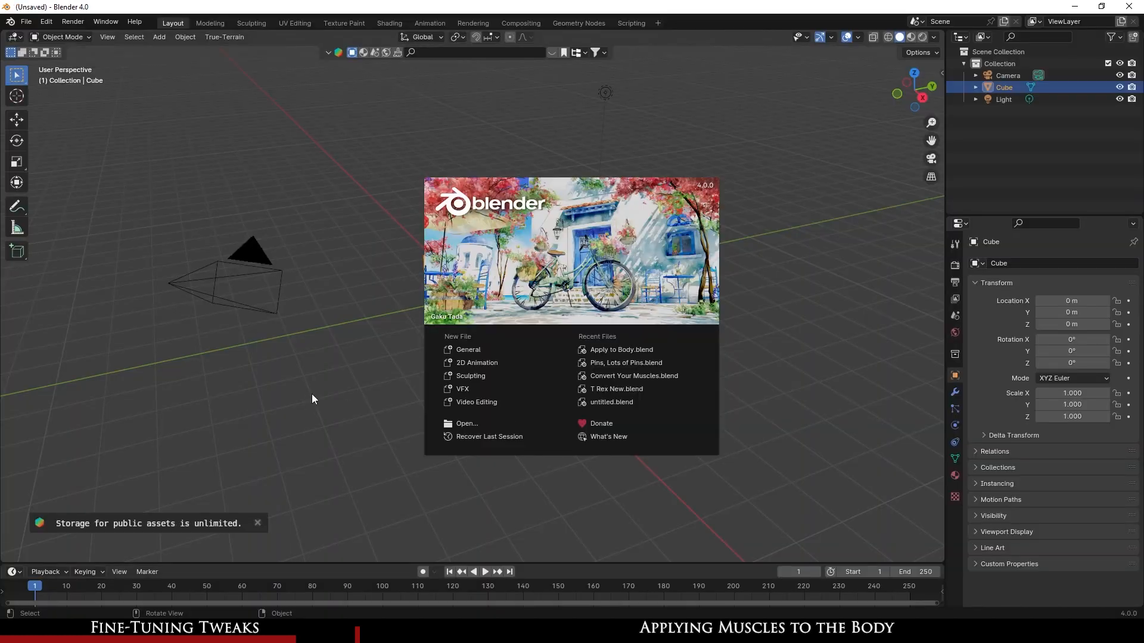
pyautogui.click(312, 394)
pyautogui.click(23, 22)
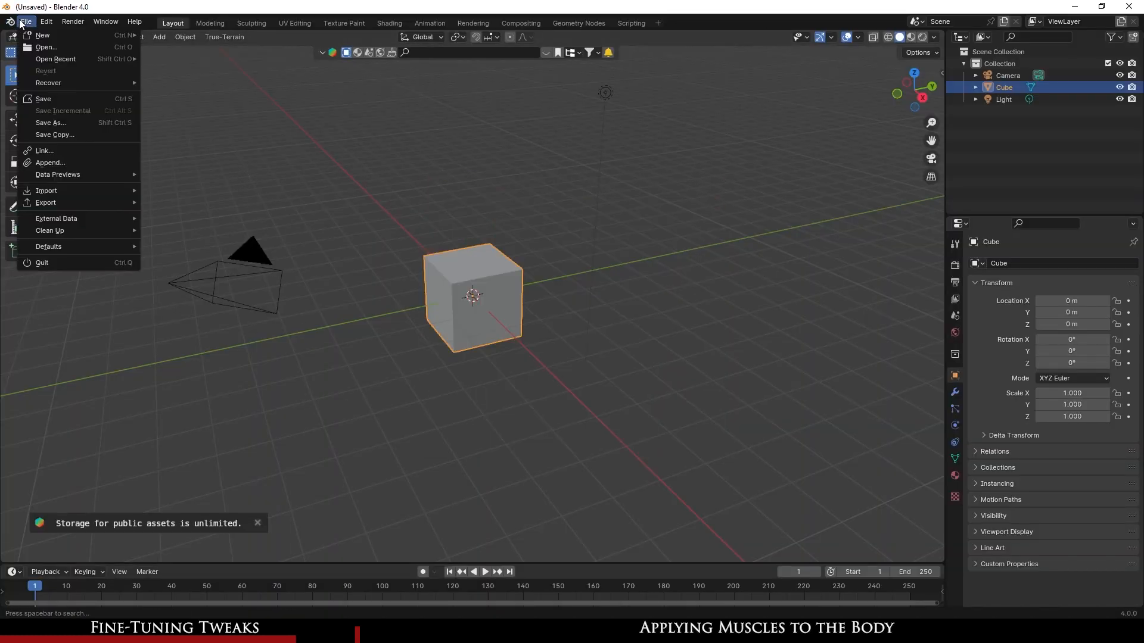
pyautogui.moveTo(76, 62)
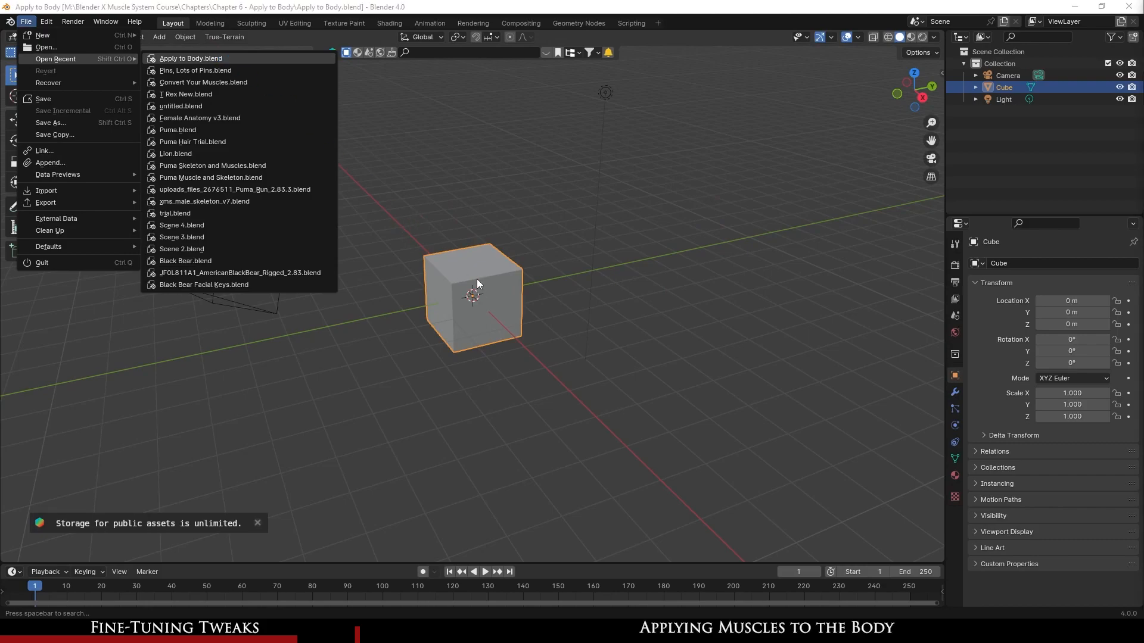
pyautogui.hotkey('ctrl', 's')
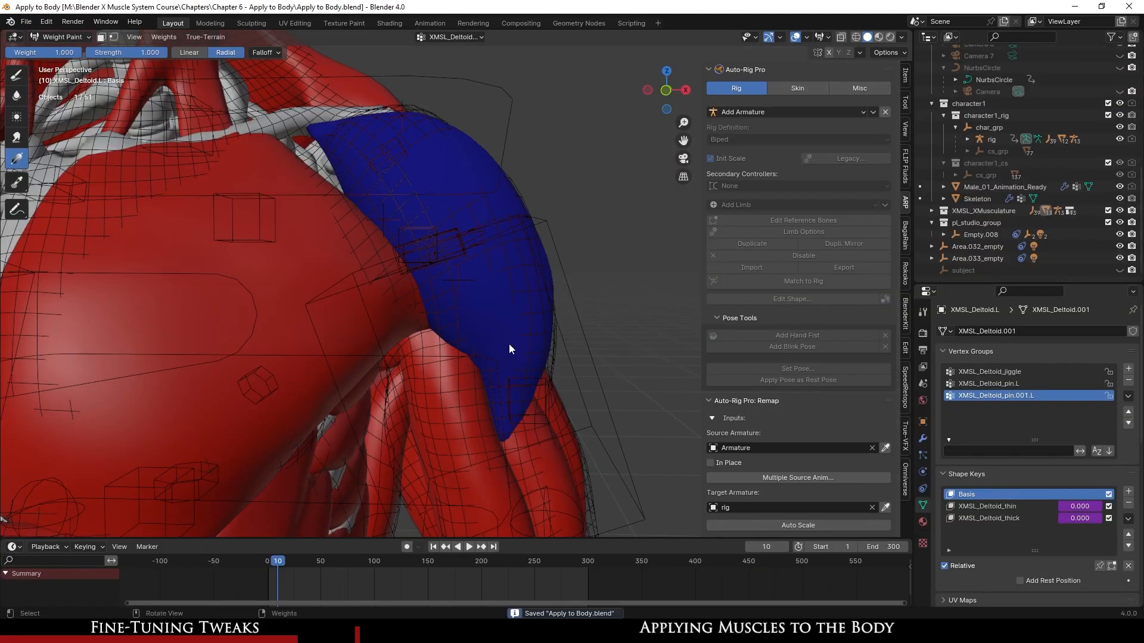
# - Paint a radial weight gradient for XMSL_Deltoid_pin.001.L, strongest at the deltoid's lower tip and fading toward the shoulder
pyautogui.moveTo(520, 412)
pyautogui.mouseDown()
pyautogui.moveTo(373, 19)
pyautogui.moveTo(346, 32)
pyautogui.moveTo(372, 24)
pyautogui.moveTo(381, 40)
pyautogui.mouseUp()
pyautogui.scroll(-5, 441, 191)
pyautogui.moveTo(440, 191); pyautogui.dragTo(527, 334, button='middle')
pyautogui.scroll(4, 527, 334)
pyautogui.scroll(-2, 512, 316)
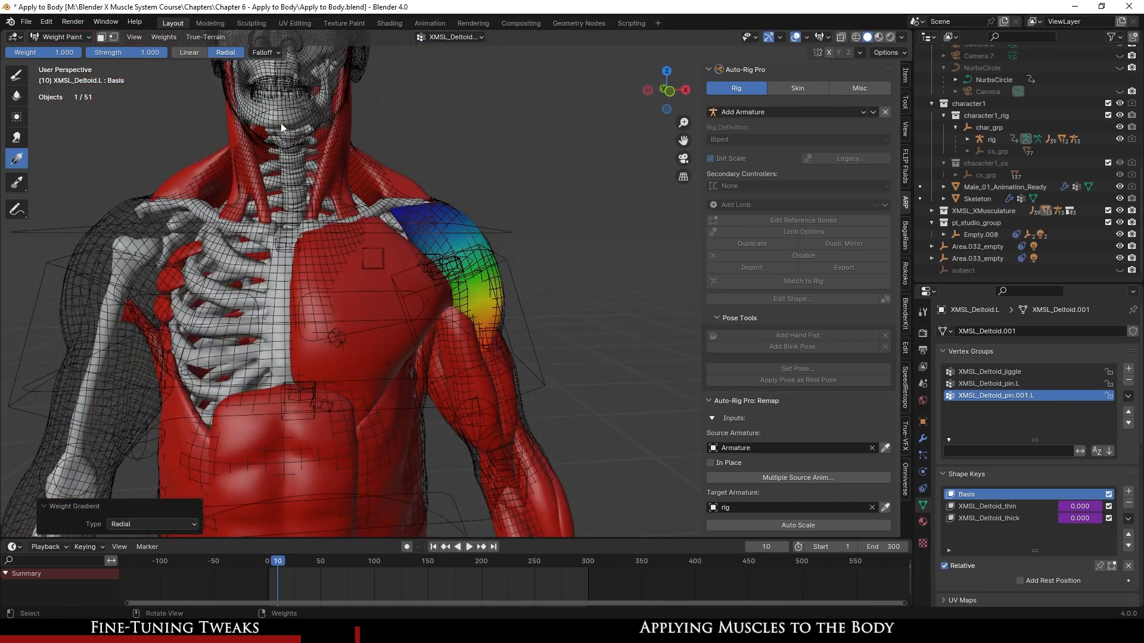
# - Leave Weight Paint, select the left hand IK control in Pose Mode, and move it outward about 0.26 m in X and 0.16 m in Z
pyautogui.click(85, 38)
pyautogui.click(63, 52)
pyautogui.scroll(-3, 368, 319)
pyautogui.moveTo(448, 274)
pyautogui.mouseDown(button='middle')
pyautogui.moveTo(498, 453)
pyautogui.moveTo(530, 481)
pyautogui.mouseUp(button='middle')
pyautogui.click(507, 455)
pyautogui.scroll(2, 530, 481)
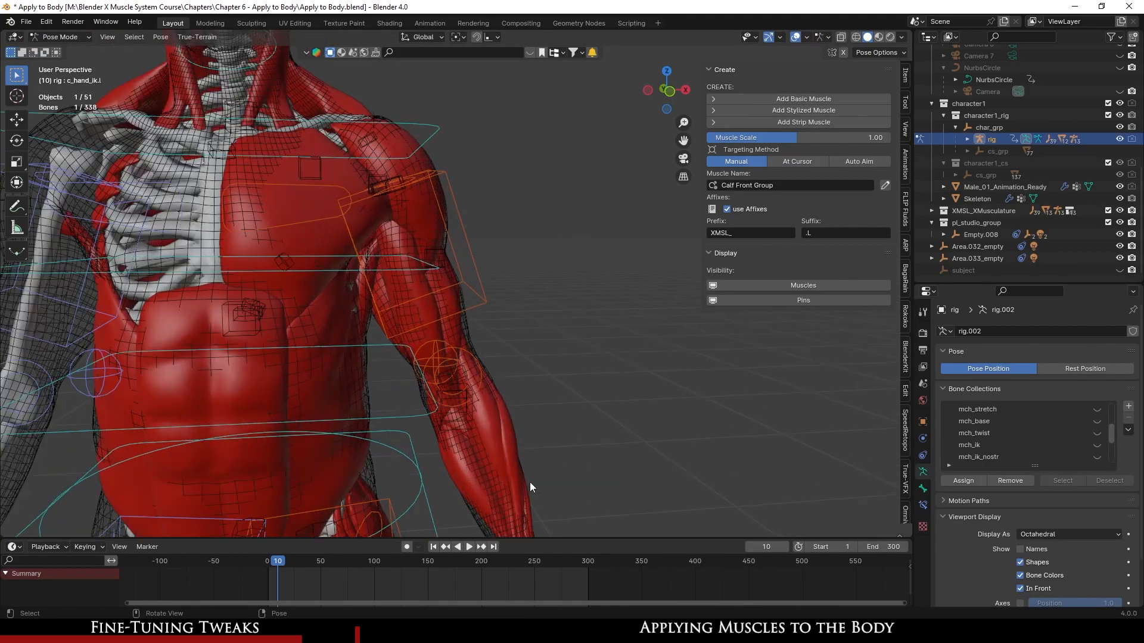
pyautogui.press('g')
pyautogui.click(716, 374)
# - Reposition the left hand IK control, rotate it 72.6°, and raise it about 0.24 m in Z to lift the arm sideways
pyautogui.moveTo(717, 374); pyautogui.dragTo(484, 444, button='middle')
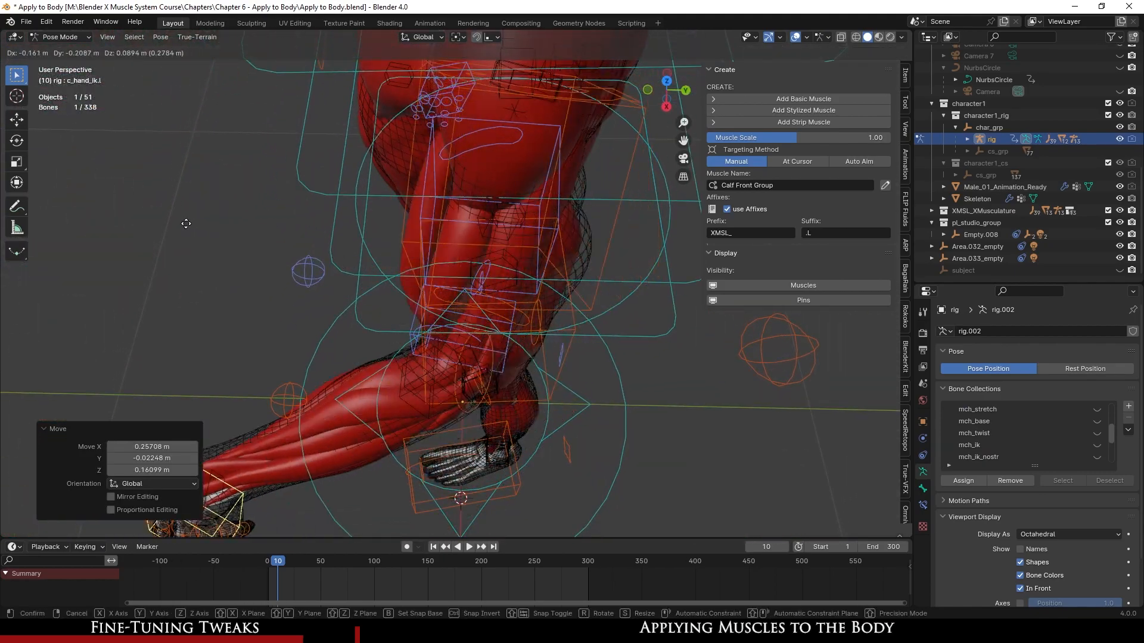
pyautogui.click(180, 202)
pyautogui.moveTo(465, 386); pyautogui.dragTo(371, 372, button='middle')
pyautogui.press('r')
pyautogui.click(301, 383)
pyautogui.press('g')
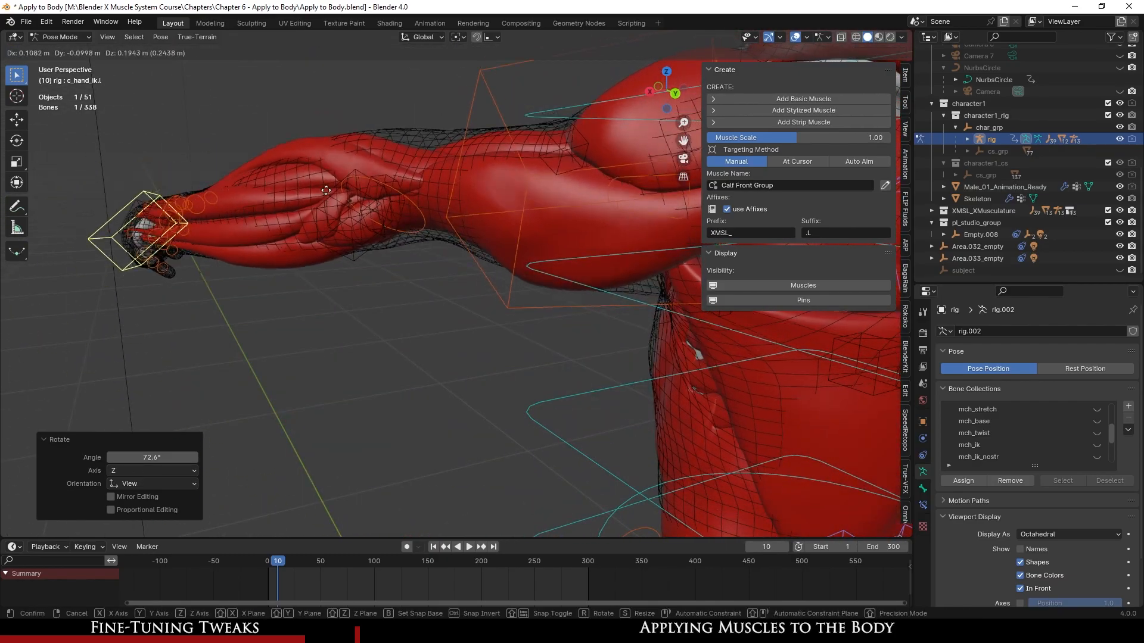
pyautogui.click(275, 143)
# - Shift the left hand IK control in several small moves around shoulder height to test the deltoid with the arm extended sideways
pyautogui.moveTo(465, 233); pyautogui.dragTo(321, 353, button='middle')
pyautogui.press('g')
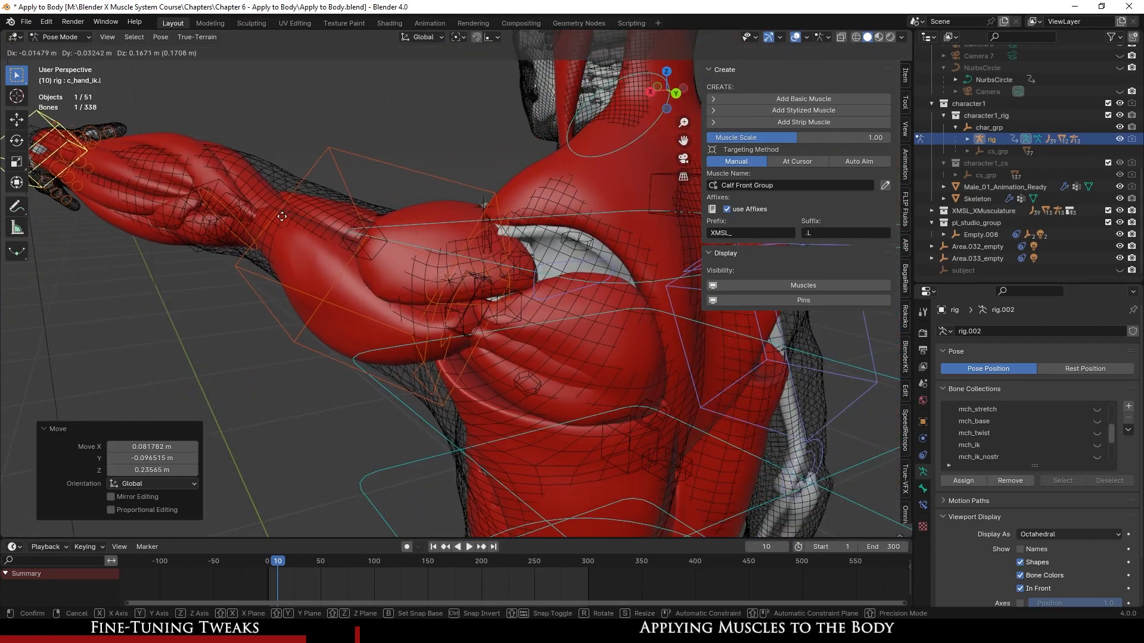
pyautogui.moveTo(479, 342); pyautogui.dragTo(524, 310, button='middle')
pyautogui.press('g')
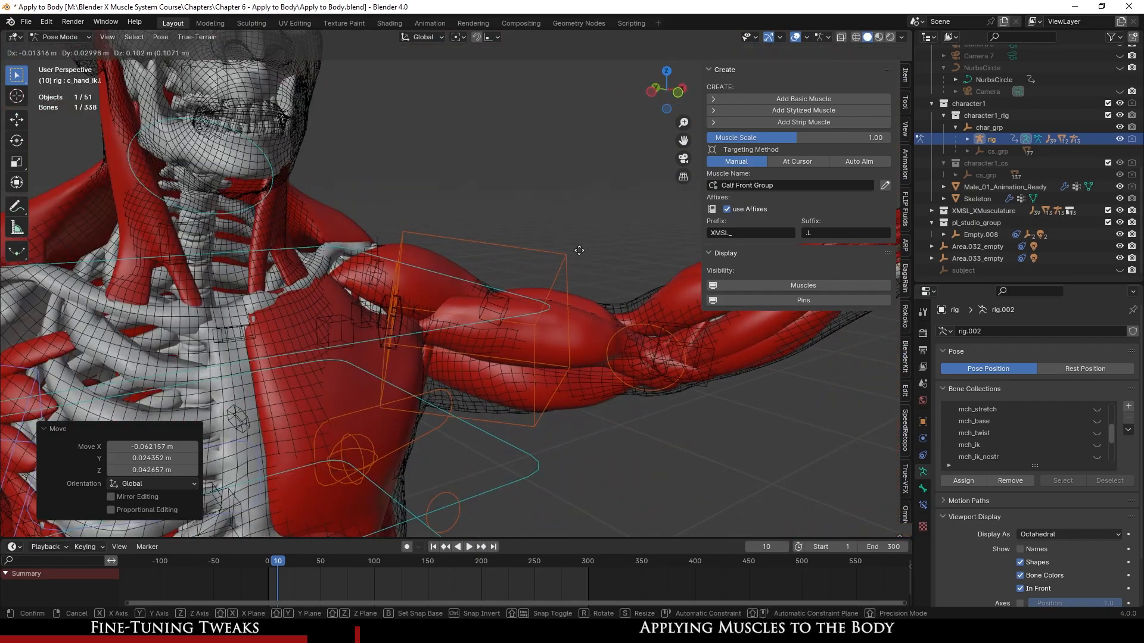
pyautogui.moveTo(539, 408); pyautogui.dragTo(456, 426, button='middle')
pyautogui.press('g')
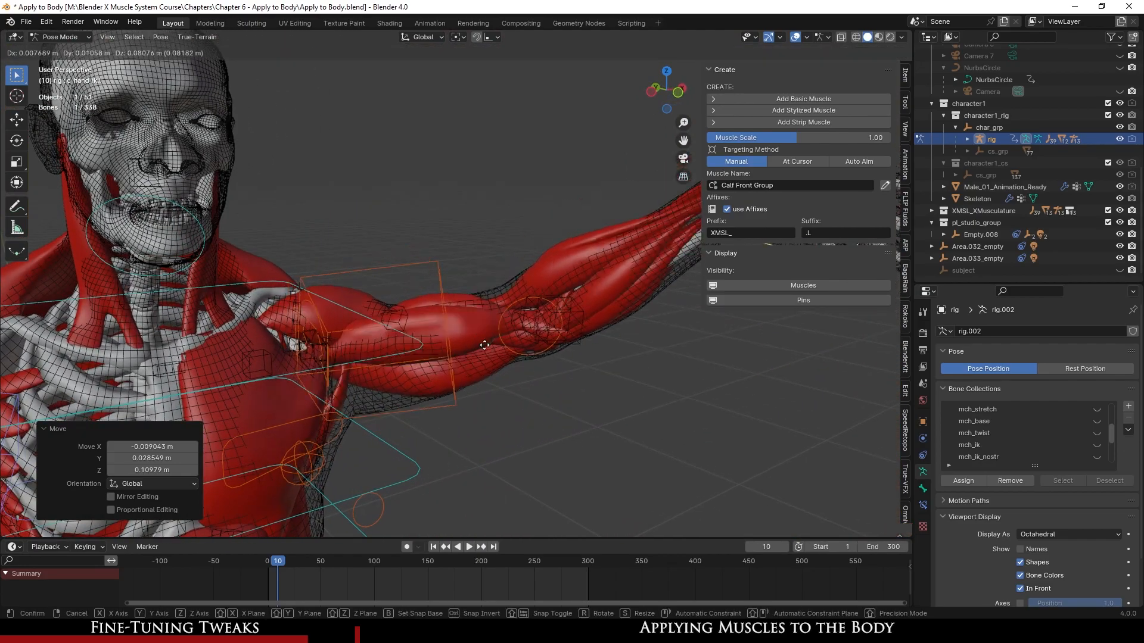
pyautogui.click(524, 402)
# - Swing the left hand IK control back about 0.34 m in Y beside the torso, and extend the arm out sideways again
pyautogui.moveTo(525, 402); pyautogui.dragTo(275, 306, button='middle')
pyautogui.press('g')
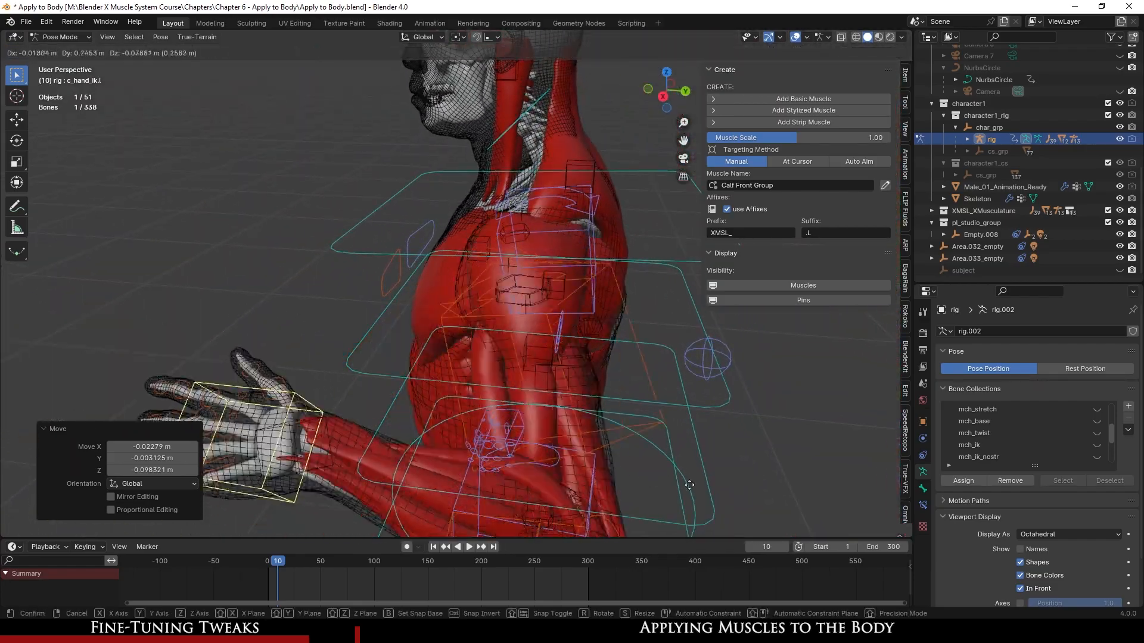
pyautogui.click(774, 456)
pyautogui.moveTo(775, 456); pyautogui.dragTo(539, 431, button='middle')
pyautogui.press('g')
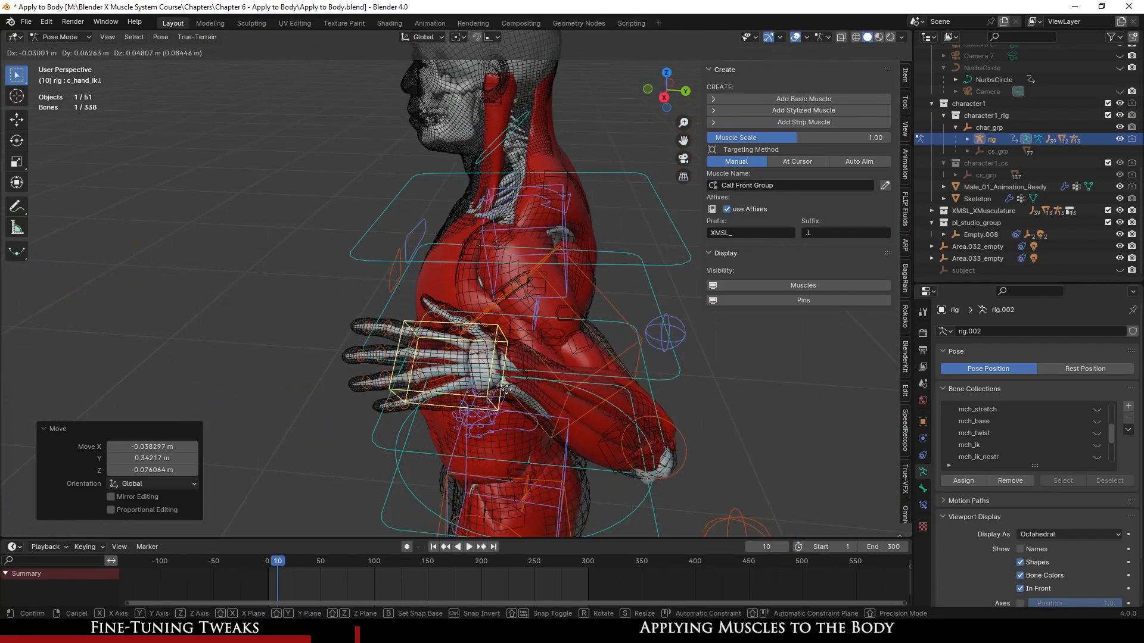
pyautogui.click(357, 381)
pyautogui.moveTo(358, 381); pyautogui.dragTo(250, 309, button='middle')
pyautogui.press('g')
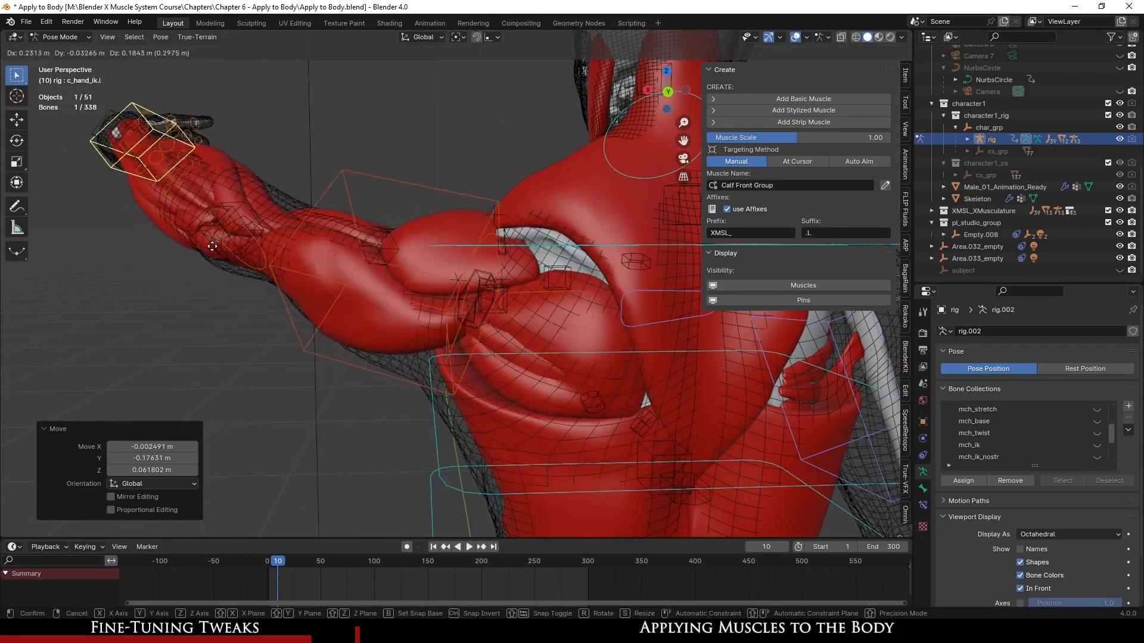
pyautogui.click(259, 356)
# - Inspect the raised arm from the front, select all bones of the rig, and clear all their transforms
pyautogui.moveTo(259, 356); pyautogui.dragTo(518, 403, button='middle')
pyautogui.scroll(3, 445, 410)
pyautogui.scroll(-4, 577, 375)
pyautogui.scroll(-7, 401, 408)
pyautogui.scroll(5, 503, 376)
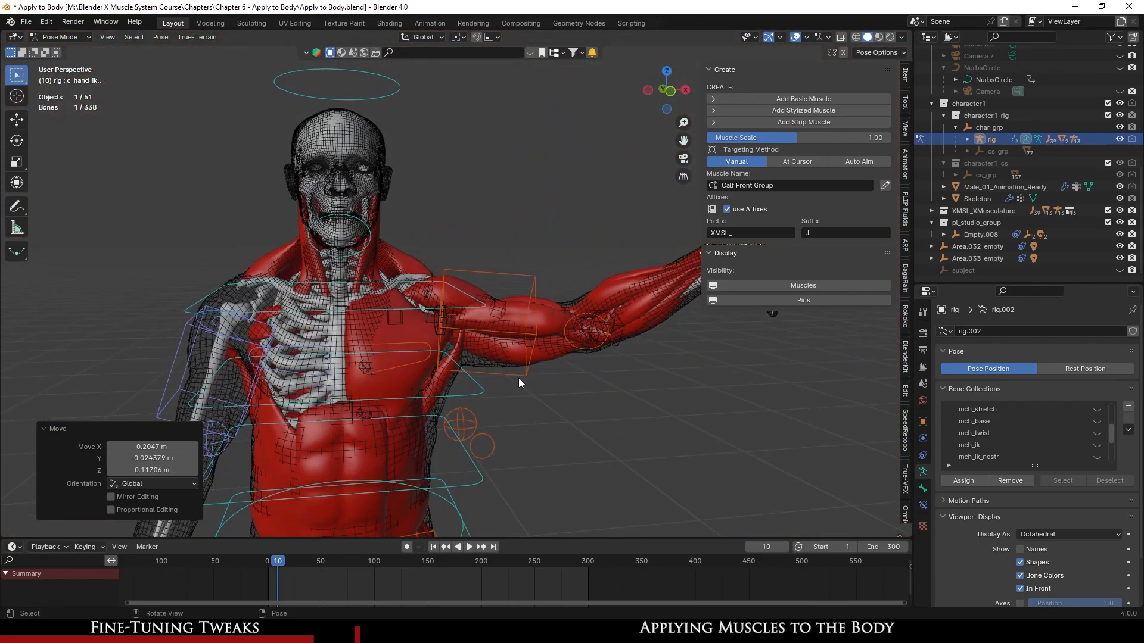
pyautogui.press('a')
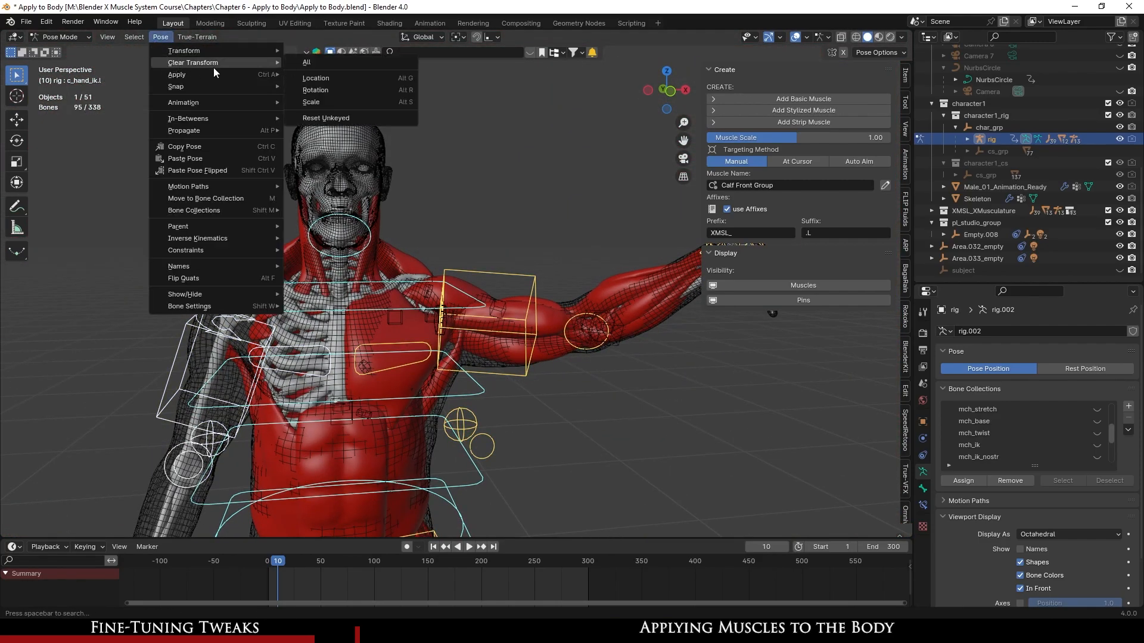
pyautogui.click(352, 63)
# - Try moving all selected bones to pose the left arm, and clear all transforms again
pyautogui.scroll(4, 544, 353)
pyautogui.keyDown('shift'); pyautogui.moveTo(545, 352); pyautogui.dragTo(332, 323, button='middle'); pyautogui.keyUp('shift')
pyautogui.press('g')
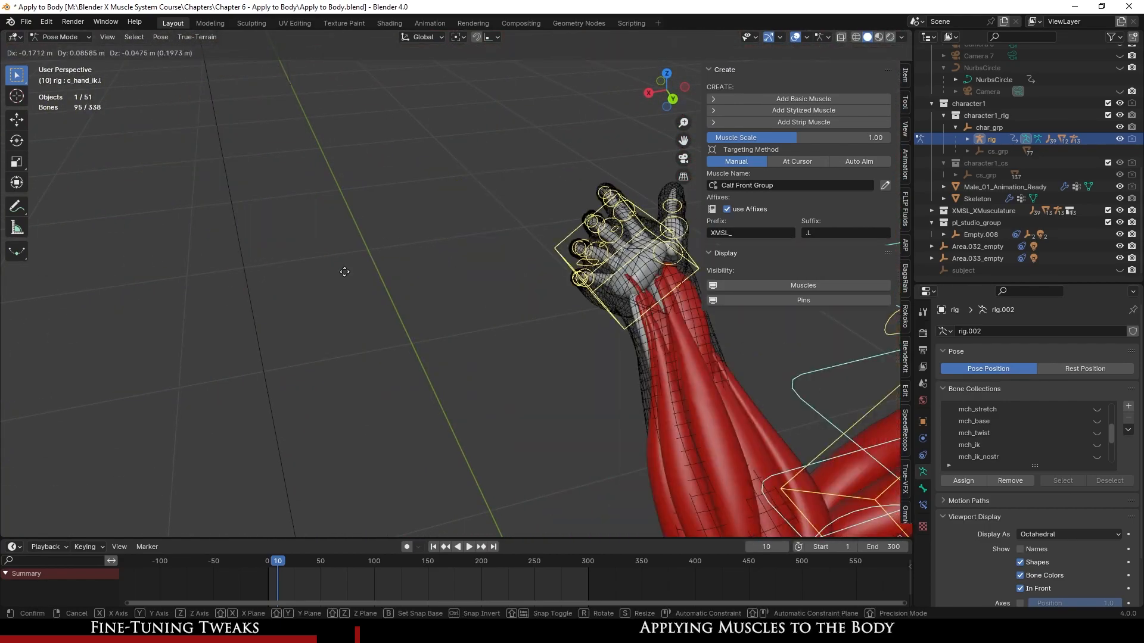
pyautogui.click(454, 357)
pyautogui.scroll(-2, 454, 357)
pyautogui.keyDown('shift'); pyautogui.moveTo(455, 355); pyautogui.dragTo(379, 200, button='middle'); pyautogui.keyUp('shift')
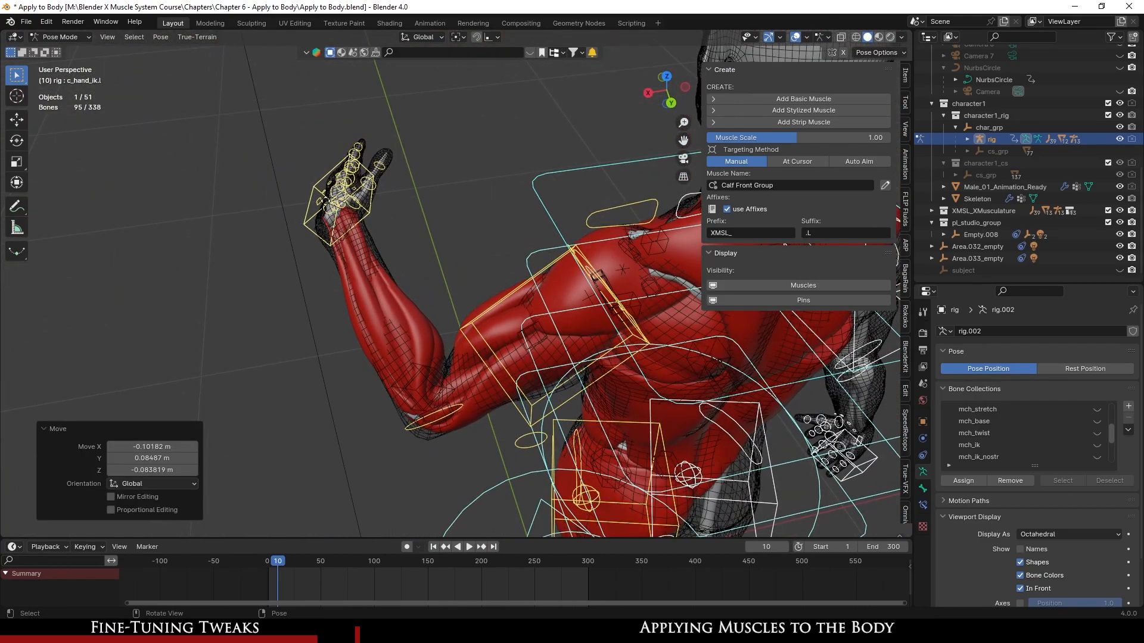
pyautogui.press('g')
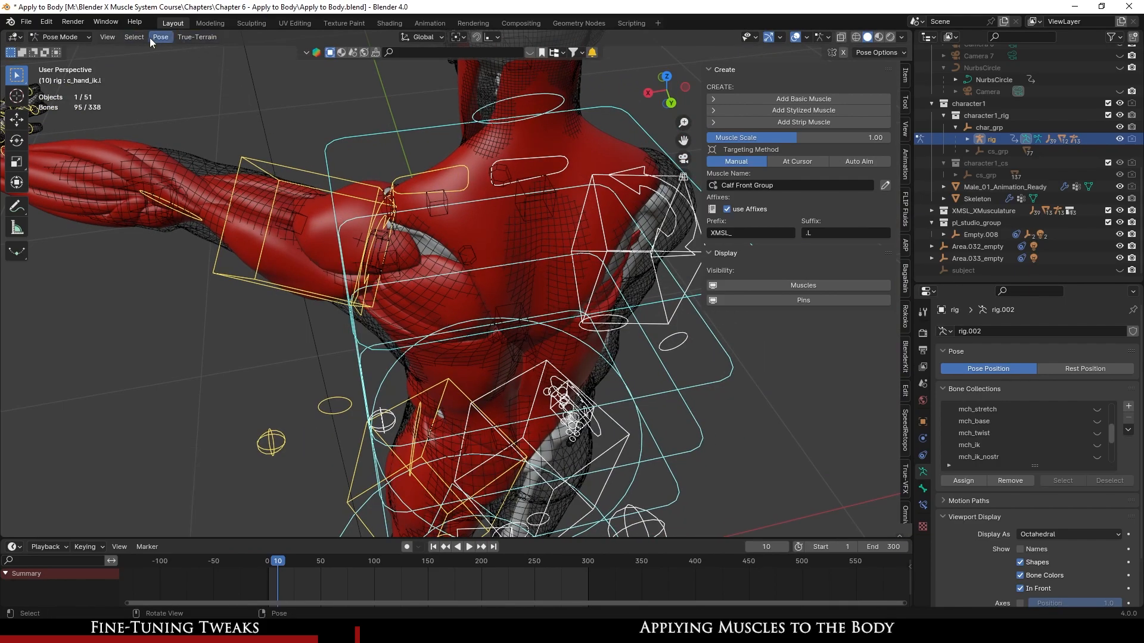
pyautogui.click(156, 37)
pyautogui.click(328, 65)
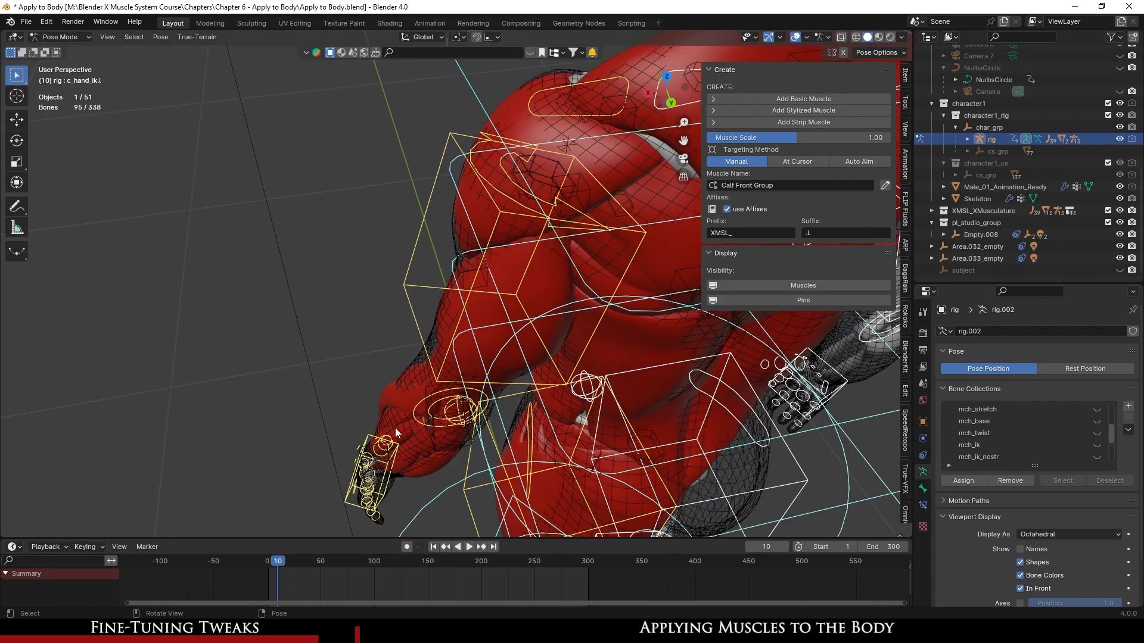
# - Select only the left hand IK control, raise it about 0.22 m in Z, and rotate the hand to bend the elbow
pyautogui.moveTo(372, 437); pyautogui.dragTo(391, 422, button='middle')
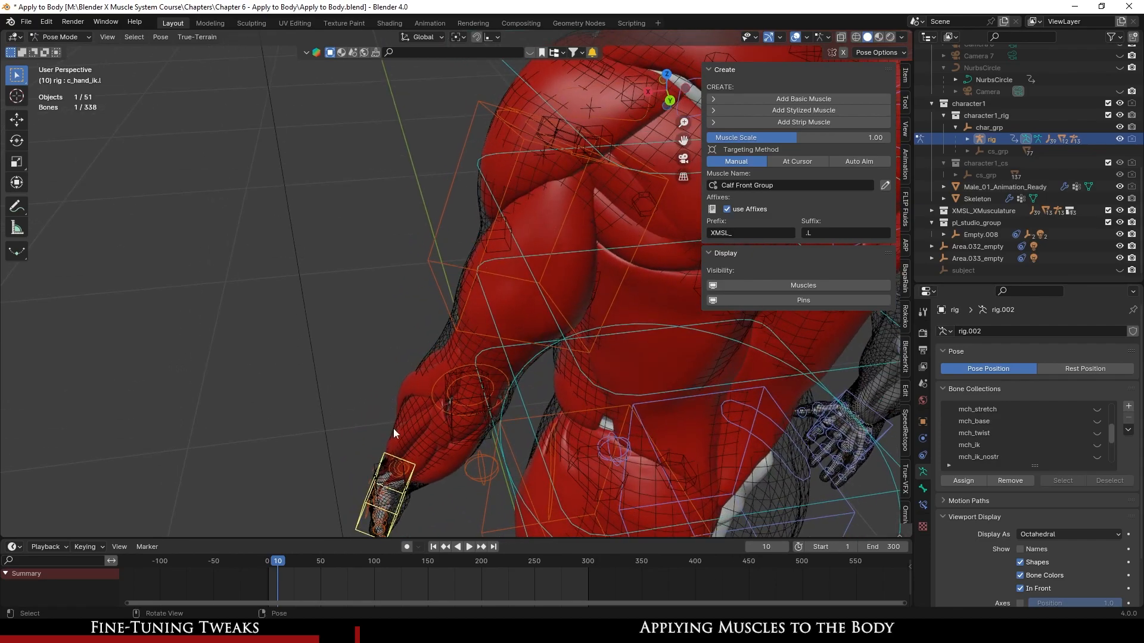
pyautogui.press('g')
pyautogui.click(318, 294)
pyautogui.moveTo(360, 306); pyautogui.dragTo(519, 190, button='middle')
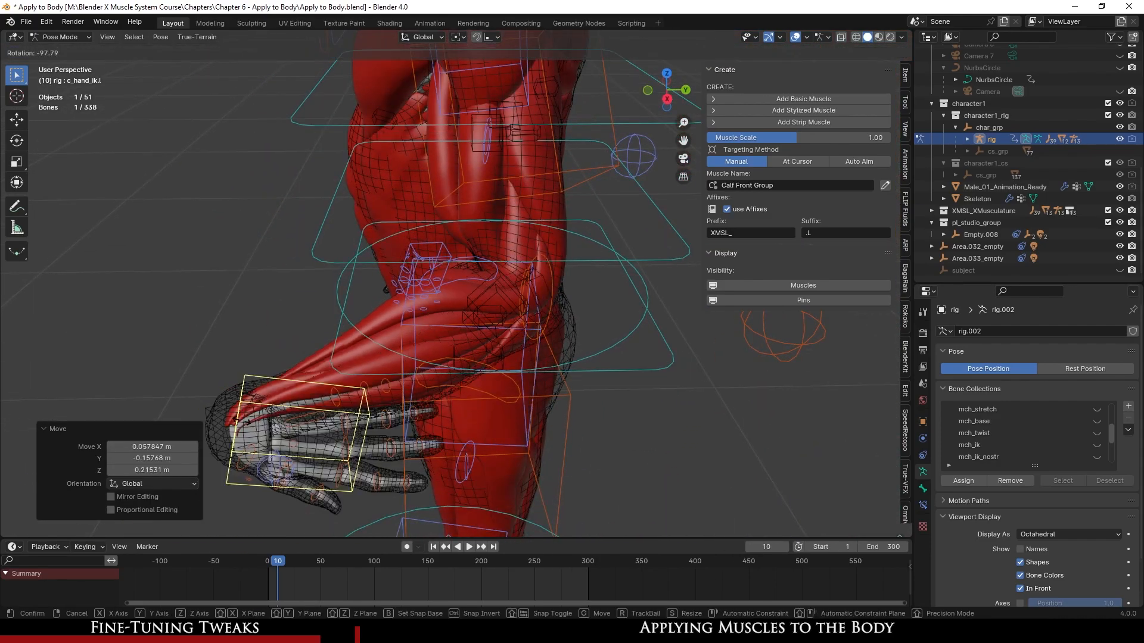
pyautogui.moveTo(319, 384); pyautogui.dragTo(209, 229, button='middle')
pyautogui.click(461, 124)
pyautogui.moveTo(381, 252); pyautogui.dragTo(327, 351, button='middle')
# - Move the left hand IK control to the hip with the elbow bent, and select the left tricep for inspection
pyautogui.press('g')
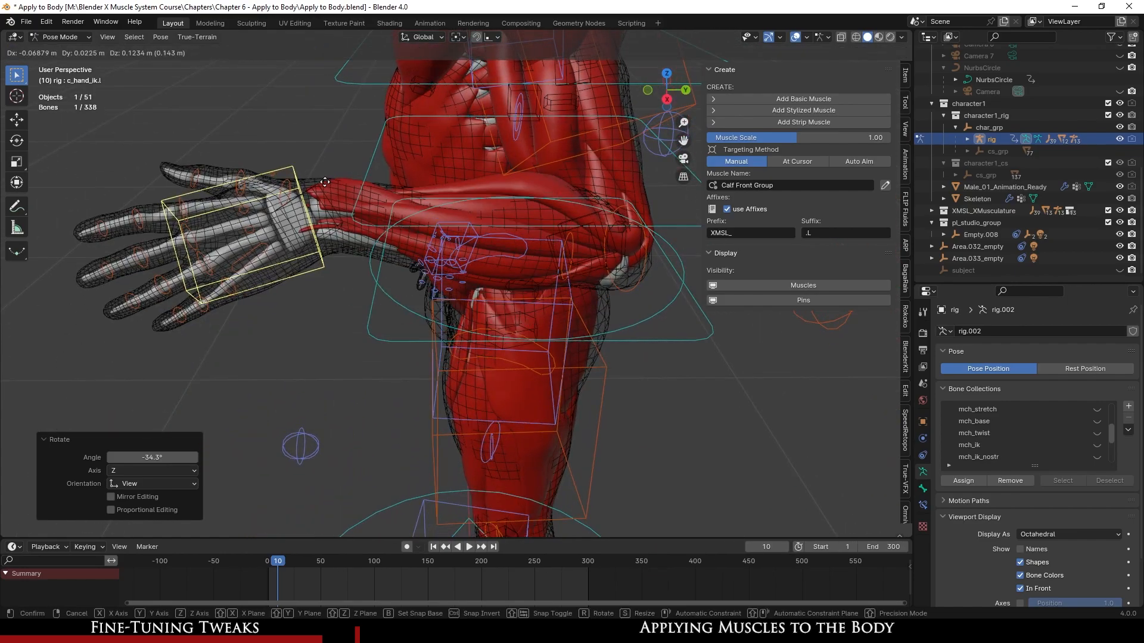
pyautogui.click(302, 245)
pyautogui.moveTo(303, 246); pyautogui.dragTo(197, 335, button='middle')
pyautogui.click(257, 219)
pyautogui.scroll(-4, 197, 336)
pyautogui.scroll(-3, 197, 340)
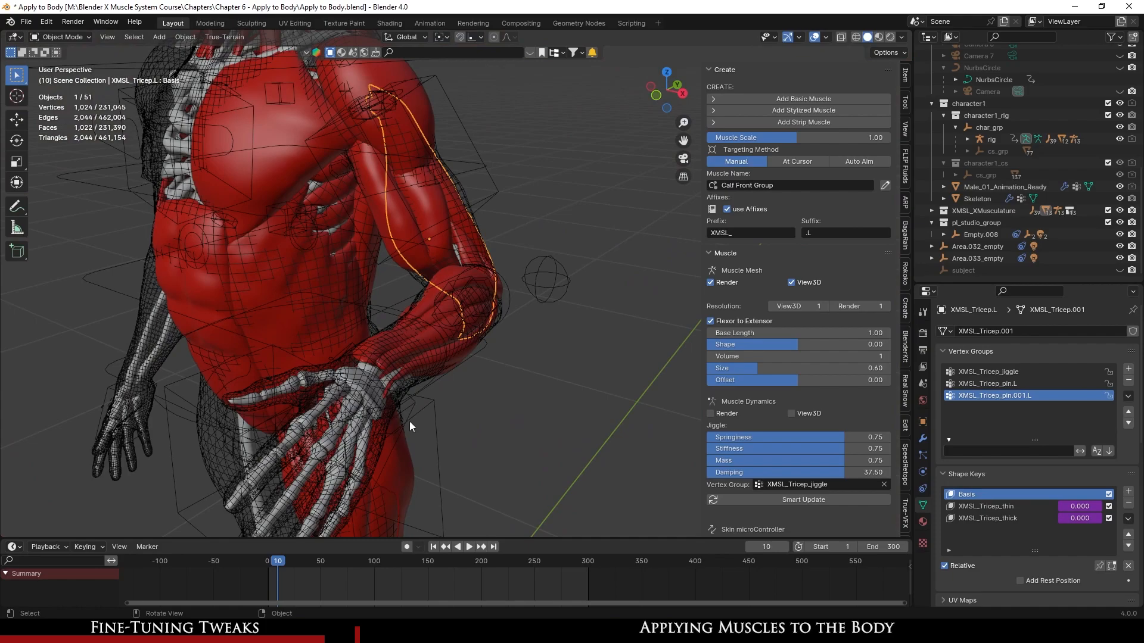
# - Raise the left hand IK control about 0.32 m in Z, rotate the hand, and start moving the left arm's pole control
pyautogui.click(409, 418)
pyautogui.moveTo(409, 416); pyautogui.dragTo(351, 423, button='middle')
pyautogui.click(516, 370)
pyautogui.press('g')
pyautogui.click(584, 74)
pyautogui.moveTo(584, 74); pyautogui.dragTo(278, 342, button='middle')
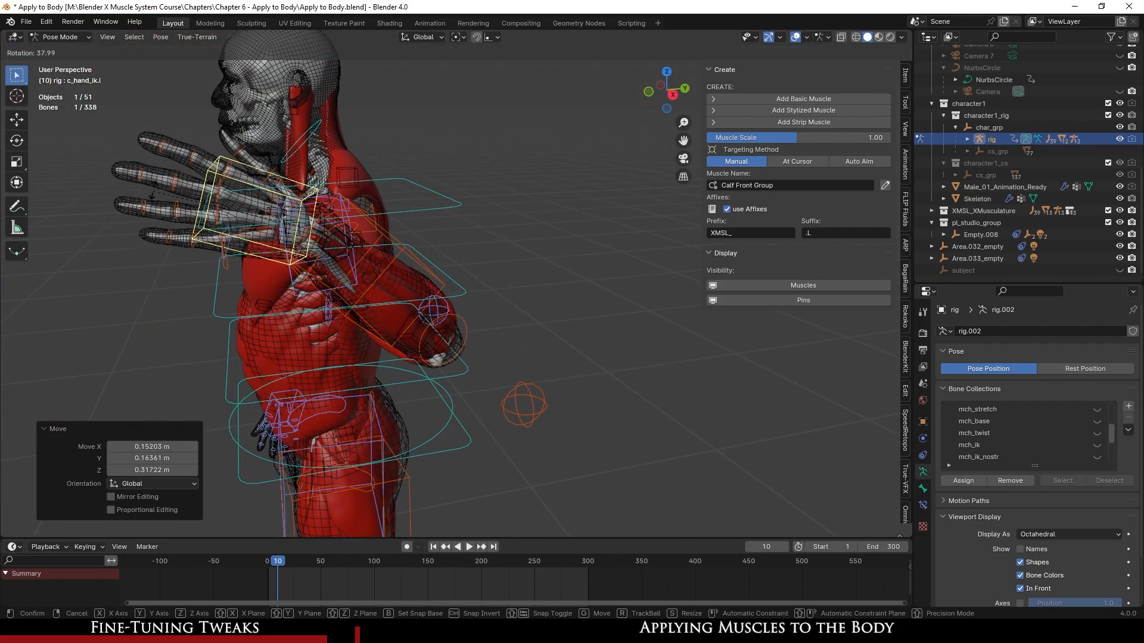
pyautogui.press('g')
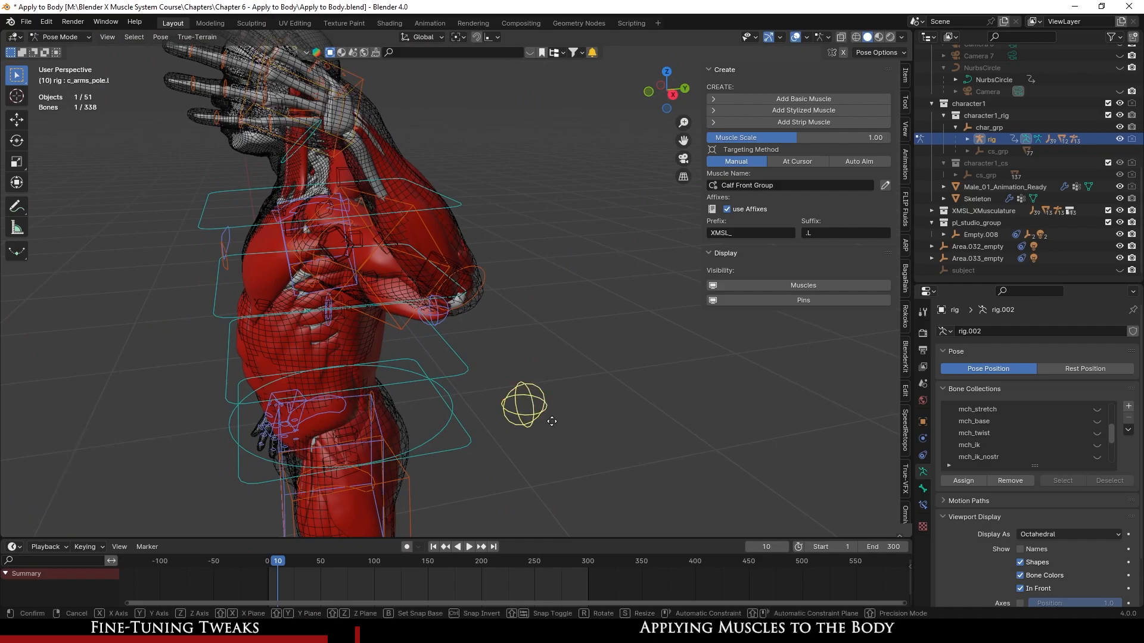
# - Finish moving the left arm's pole control, select the left tricep muscle in Object Mode, and save the file
pyautogui.moveTo(358, 412); pyautogui.dragTo(467, 310, button='middle')
pyautogui.scroll(5, 420, 329)
pyautogui.click(447, 293)
pyautogui.hotkey('ctrl', 's')
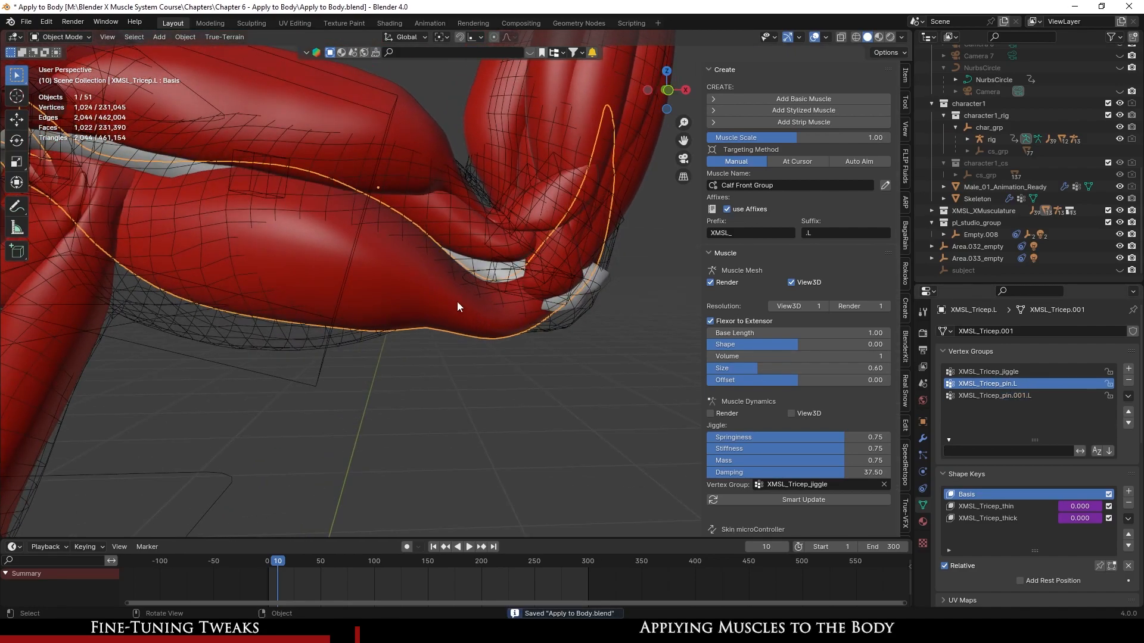
# - In Weight Paint mode, smooth the XMSL_Tricep_pin.L weights with 15 iterations and an Expand/Contract value of -0.3
pyautogui.click(60, 104)
pyautogui.moveTo(299, 312)
pyautogui.mouseDown(button='middle')
pyautogui.moveTo(468, 359)
pyautogui.moveTo(391, 355)
pyautogui.moveTo(508, 381)
pyautogui.mouseUp(button='middle')
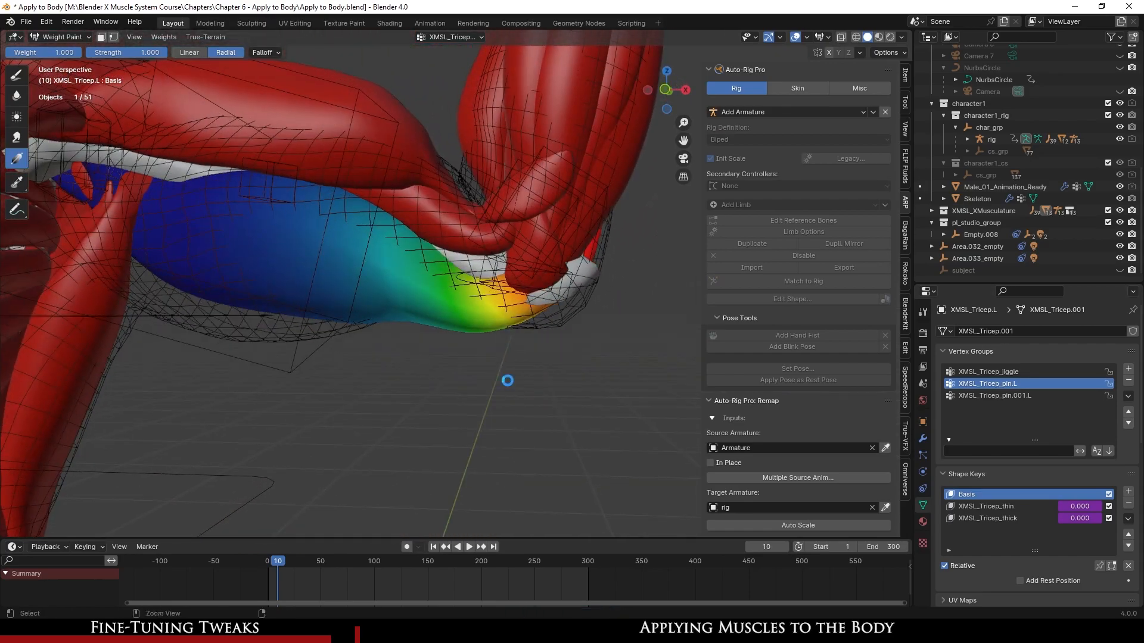
pyautogui.click(170, 37)
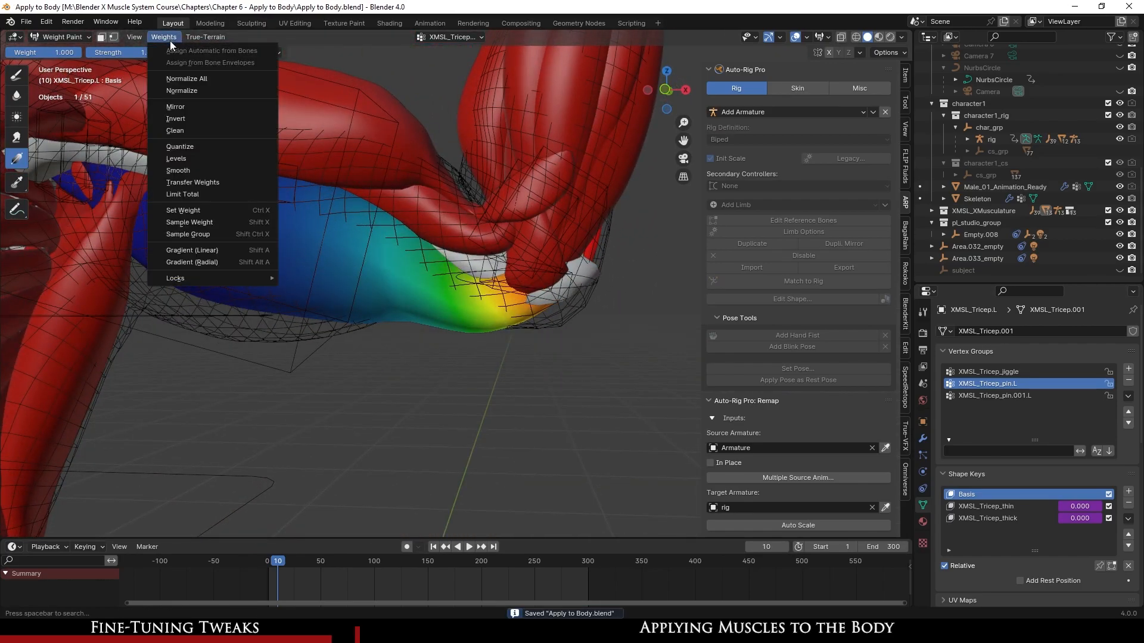
pyautogui.click(209, 170)
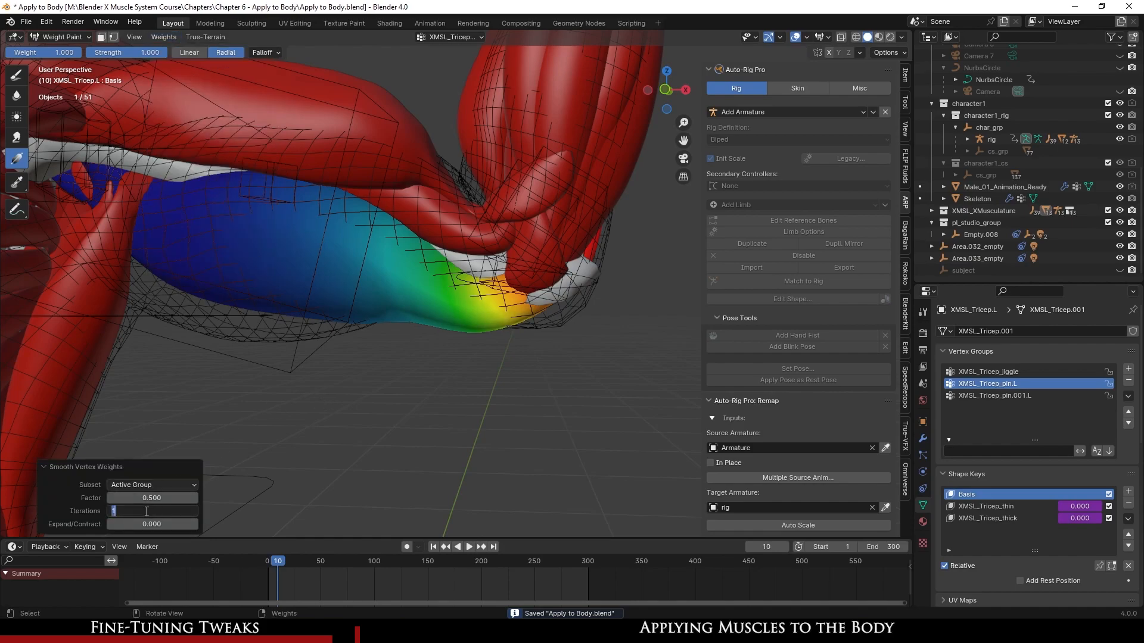
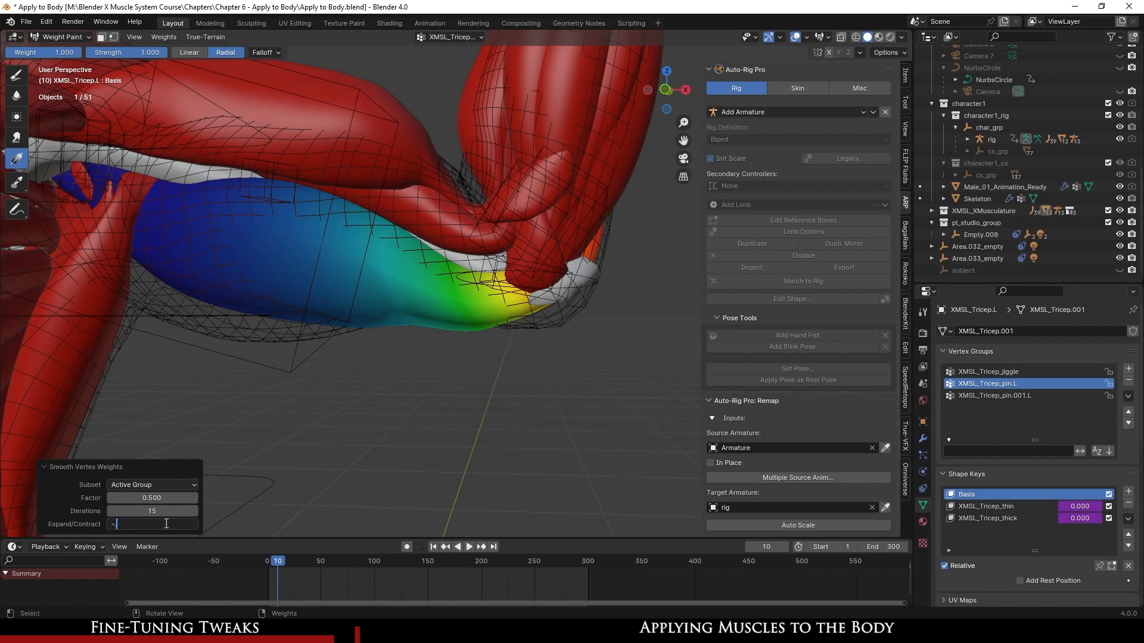
pyautogui.click(166, 528)
pyautogui.write('-.4')
pyautogui.press('Return')
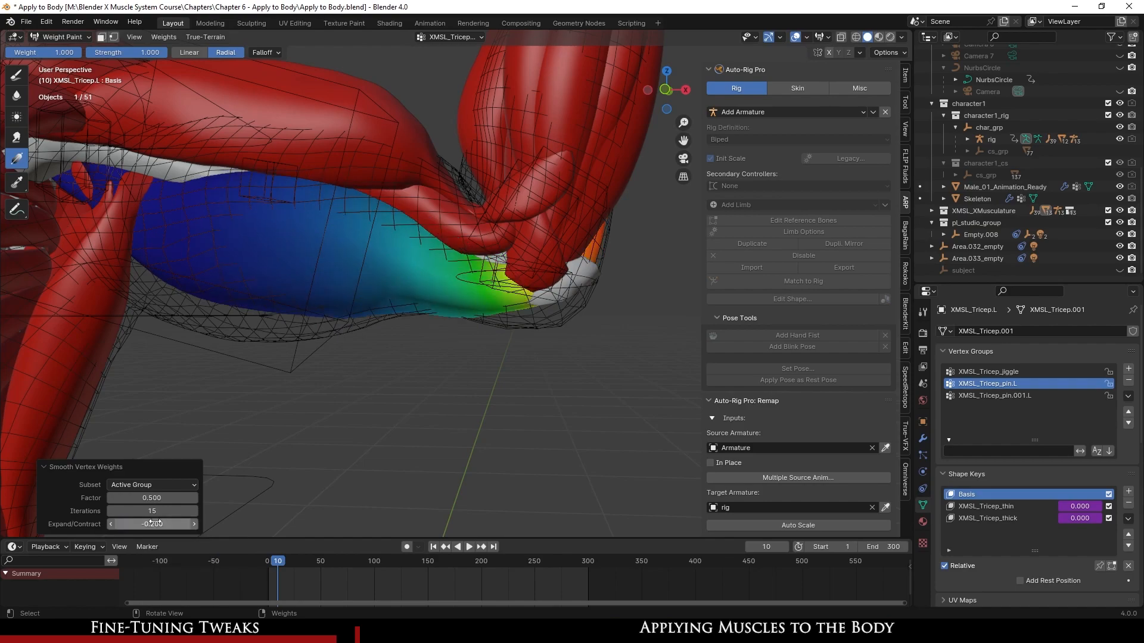
pyautogui.moveTo(225, 457); pyautogui.dragTo(574, 333, button='middle')
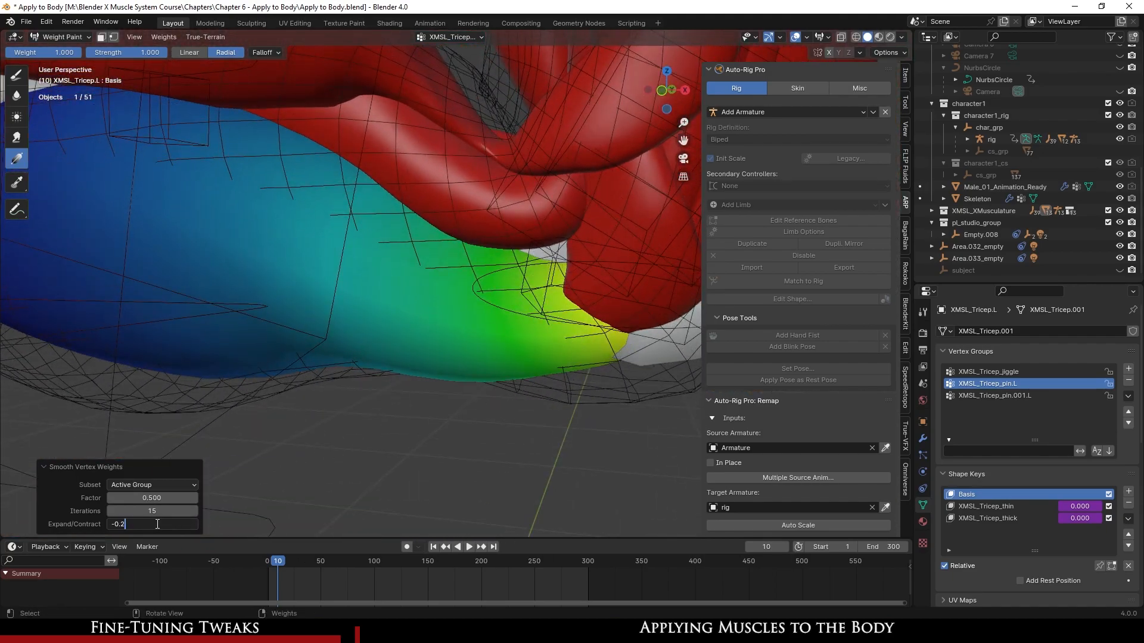
pyautogui.press('Return')
# - Examine the smoothed left tricep around the elbow and upper arm from several sides
pyautogui.moveTo(430, 338); pyautogui.dragTo(236, 402, button='middle')
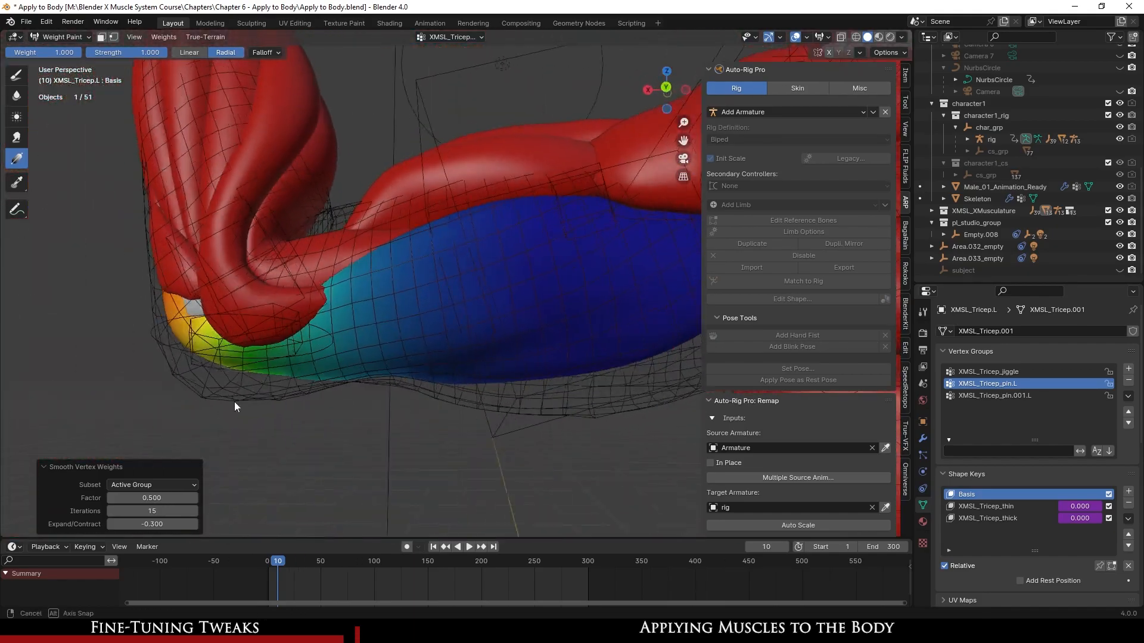
pyautogui.scroll(-4, 363, 398)
pyautogui.keyDown('shift'); pyautogui.moveTo(400, 404); pyautogui.dragTo(328, 388, button='middle'); pyautogui.keyUp('shift')
pyautogui.scroll(3, 327, 384)
pyautogui.moveTo(328, 382); pyautogui.dragTo(495, 358, button='middle')
pyautogui.scroll(3, 399, 380)
pyautogui.scroll(-4, 391, 377)
pyautogui.scroll(3, 391, 377)
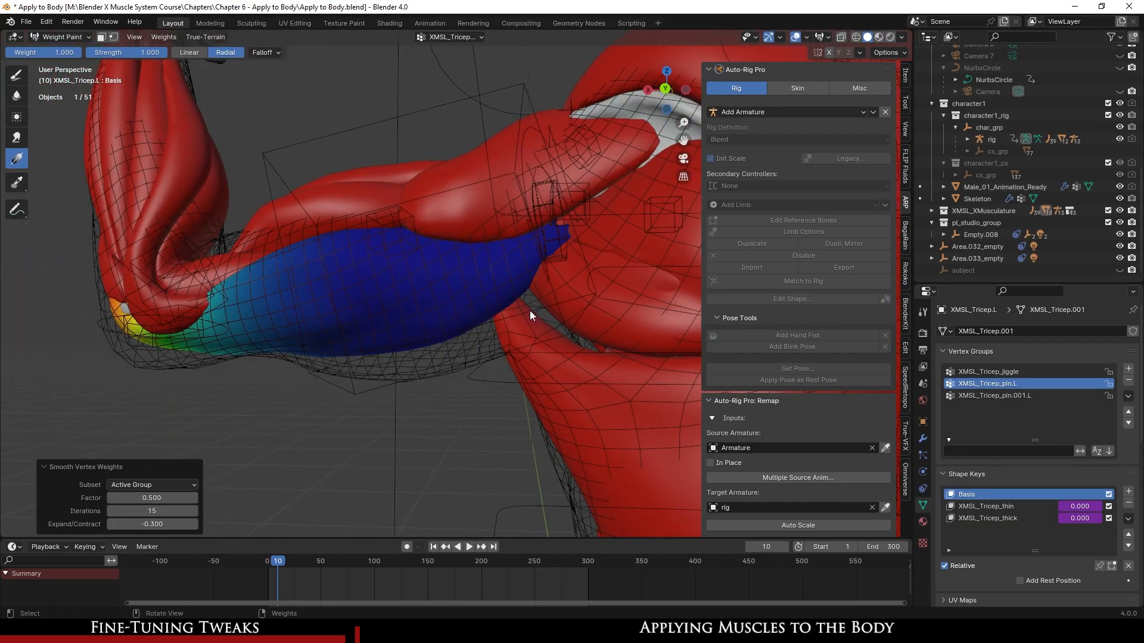
pyautogui.scroll(-4, 405, 402)
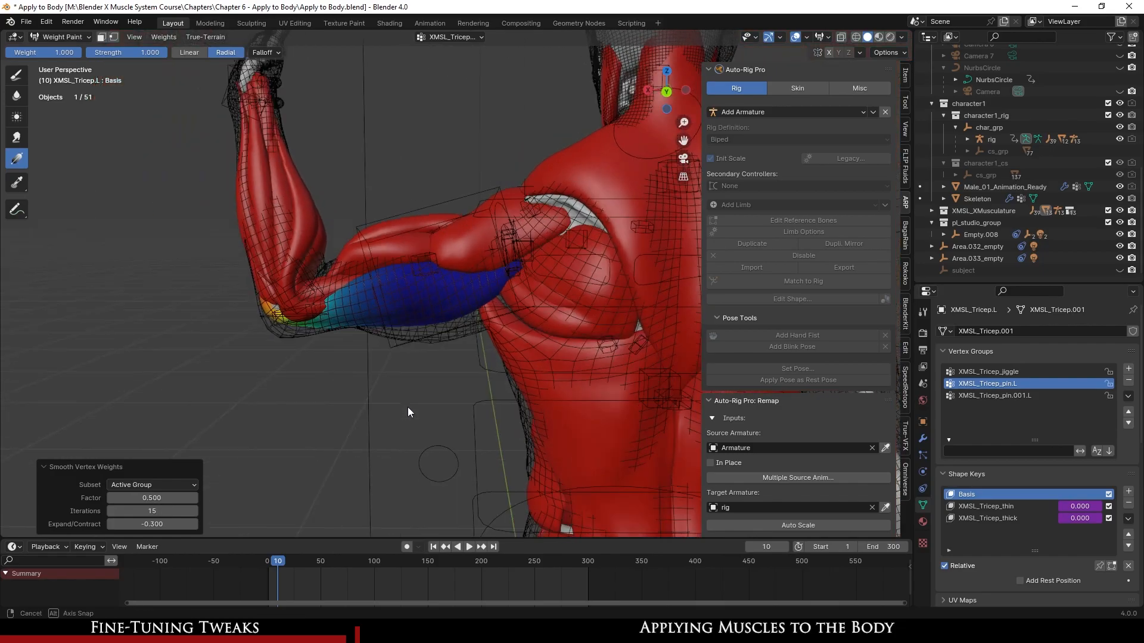
pyautogui.scroll(2, 401, 395)
pyautogui.moveTo(417, 399); pyautogui.dragTo(443, 400, button='middle')
pyautogui.moveTo(532, 428); pyautogui.dragTo(477, 412, button='middle')
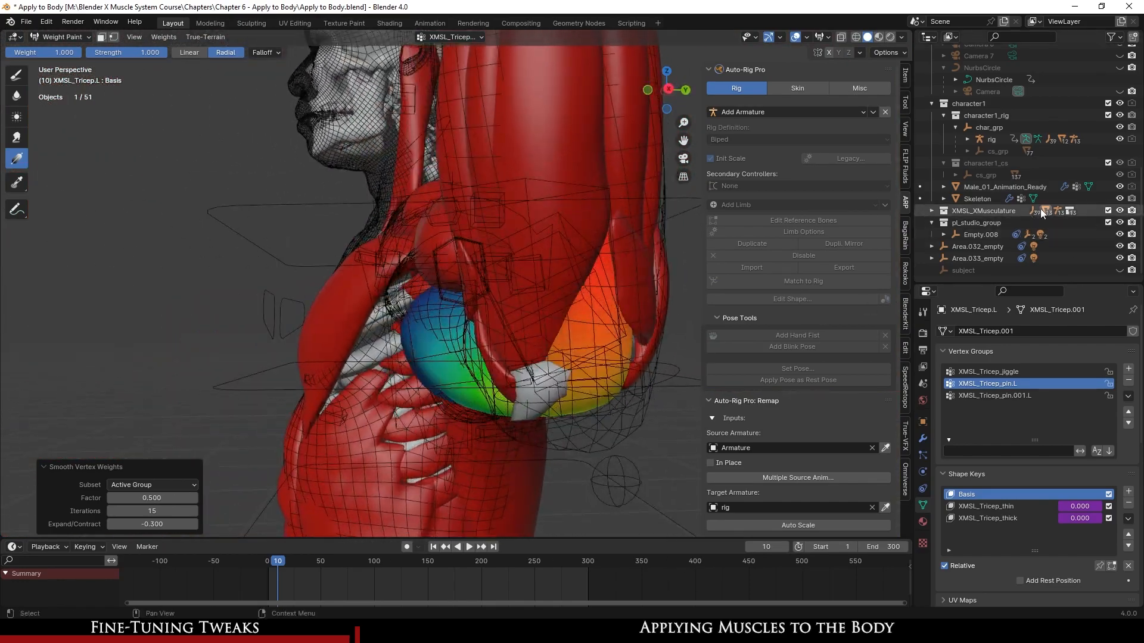
# - Hide the skeleton in the viewport and inspect the left arm's muscles without it
pyautogui.scroll(6, 1039, 231)
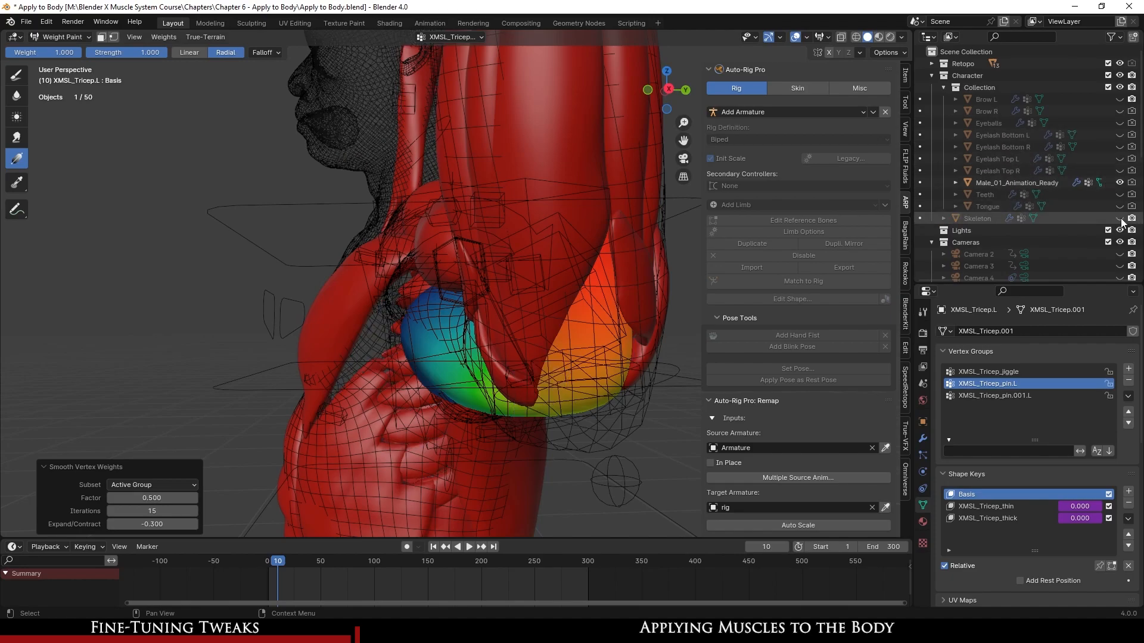
pyautogui.moveTo(501, 258); pyautogui.dragTo(390, 375, button='middle')
pyautogui.scroll(-3, 506, 378)
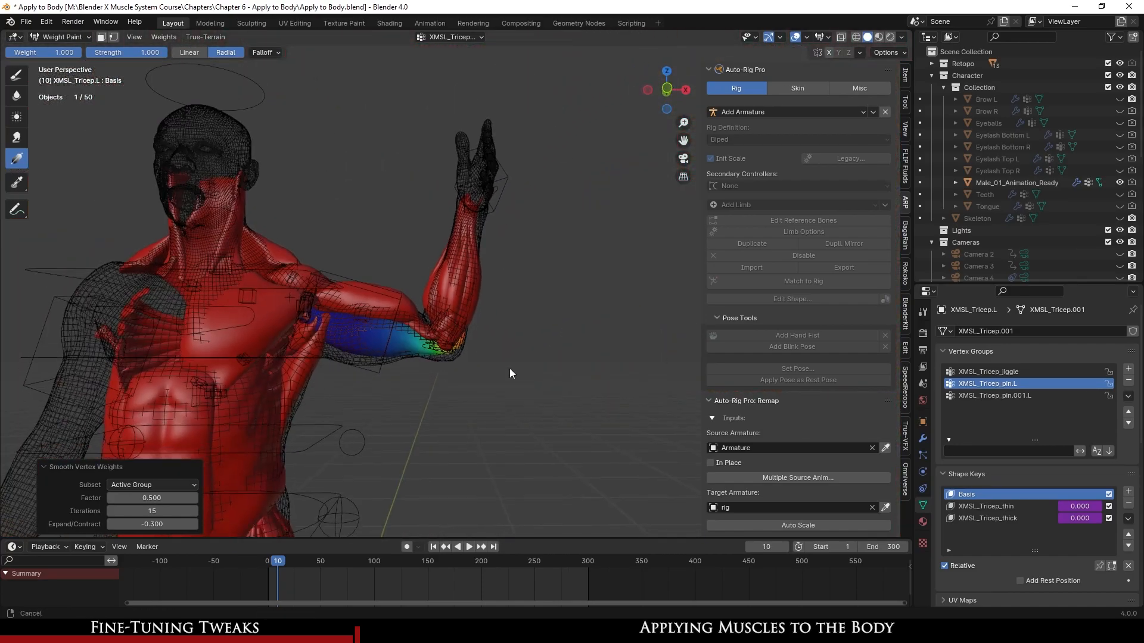
pyautogui.keyDown('shift'); pyautogui.moveTo(507, 378); pyautogui.dragTo(514, 307, button='middle'); pyautogui.keyUp('shift')
pyautogui.scroll(6, 513, 308)
pyautogui.scroll(-5, 514, 308)
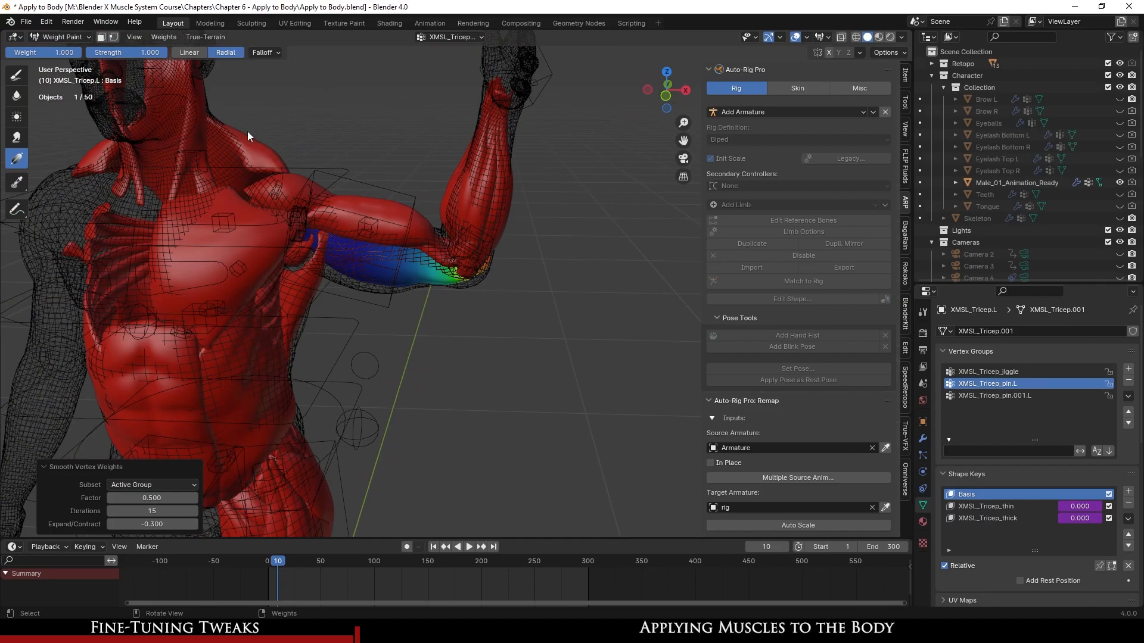
# - Return to the rig in Pose Mode, clear the transforms of all selected control bones, and save the file
pyautogui.click(66, 51)
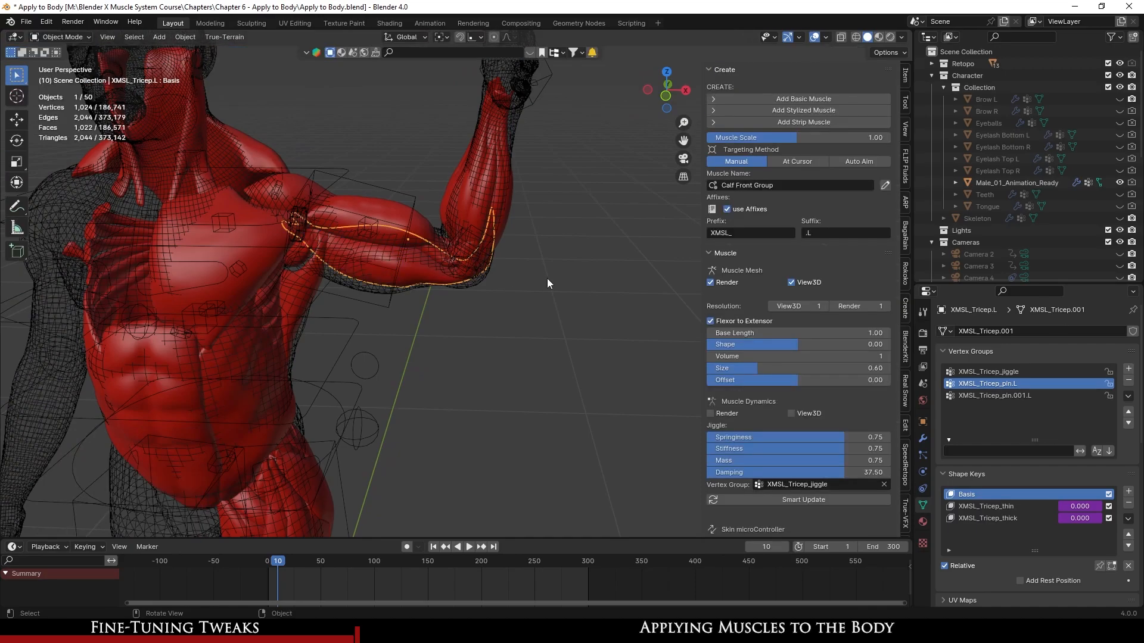
pyautogui.moveTo(547, 278); pyautogui.dragTo(532, 368, button='middle')
pyautogui.click(559, 235)
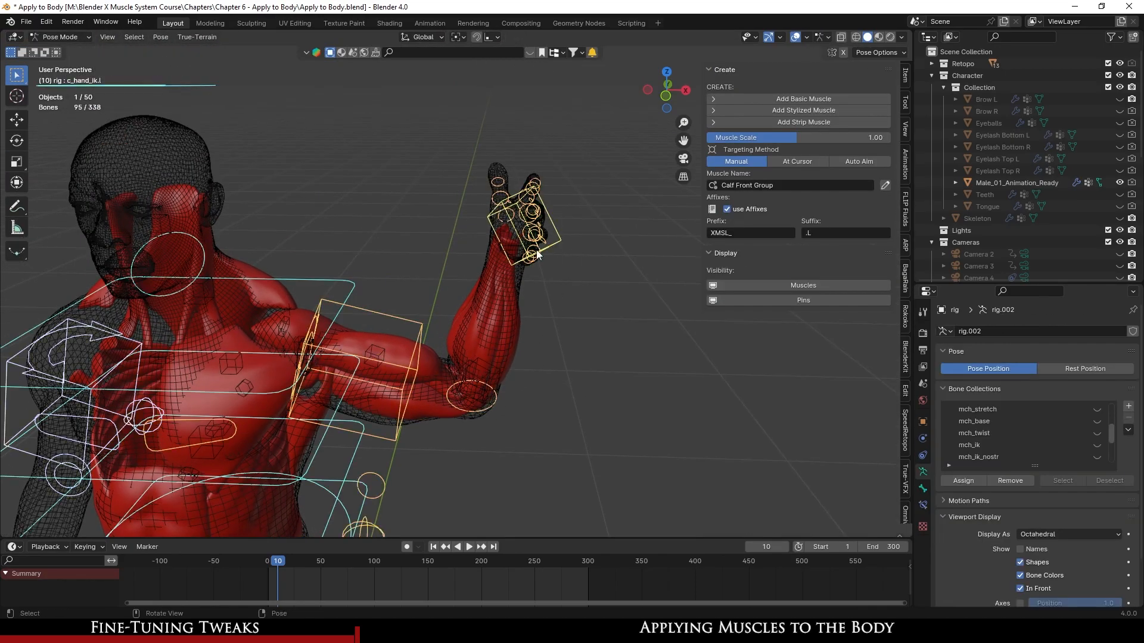
pyautogui.click(307, 62)
pyautogui.moveTo(279, 334); pyautogui.dragTo(974, 255, button='middle')
pyautogui.hotkey('ctrl', 's')
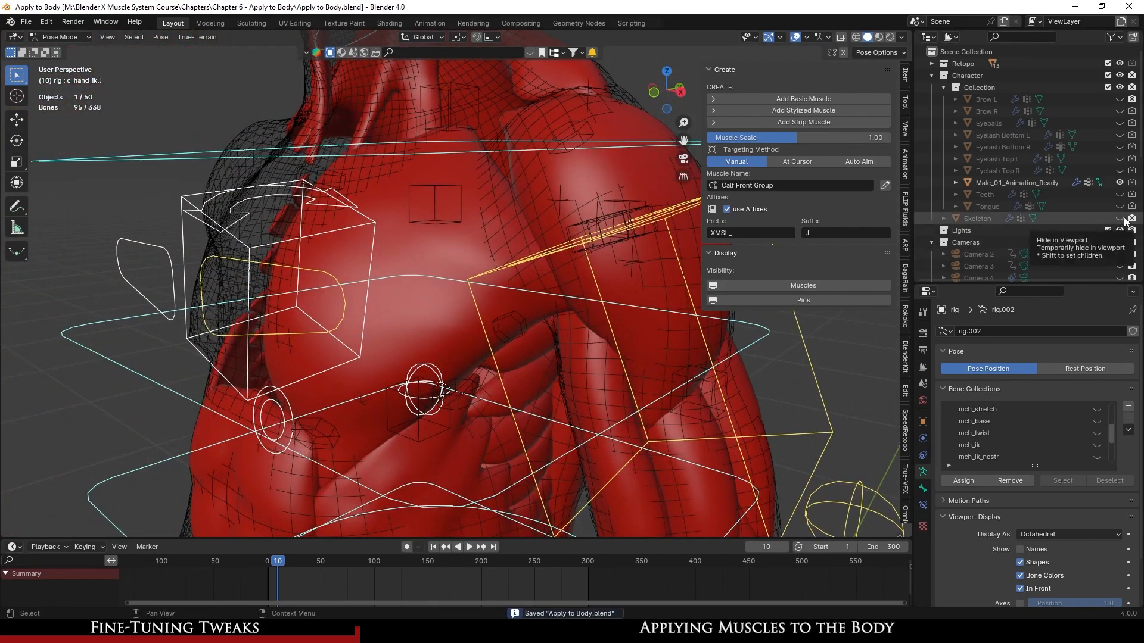
# - Show the skeleton in the viewport again, check the chest and shoulder, and save the file
pyautogui.scroll(-5, 656, 341)
pyautogui.moveTo(342, 290); pyautogui.dragTo(396, 292, button='middle')
pyautogui.scroll(4, 388, 288)
pyautogui.hotkey('ctrl', 's')
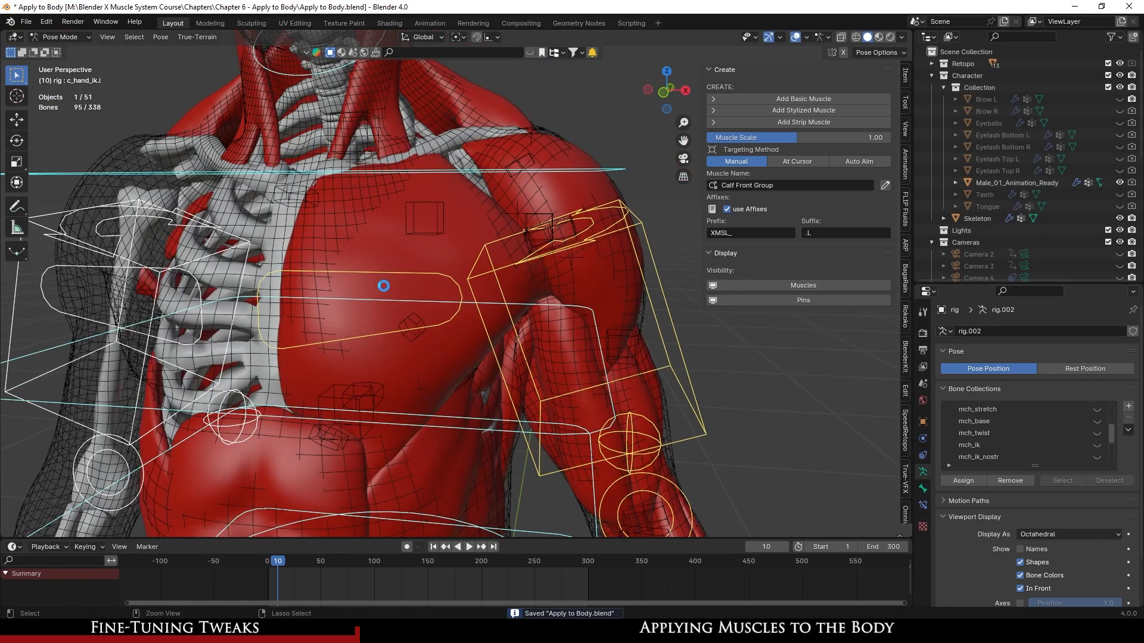
# - Select the Male_01_Animation_Ready body mesh, set its viewport Display As option to Textured, and save the file
pyautogui.click(436, 106)
pyautogui.click(923, 421)
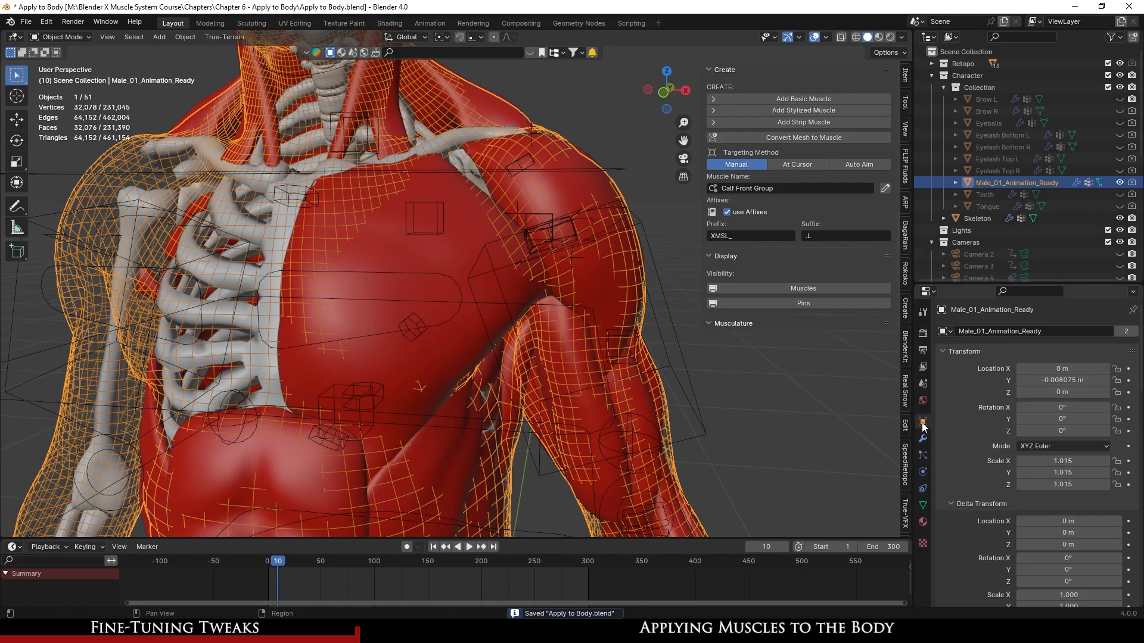
pyautogui.scroll(-15, 963, 540)
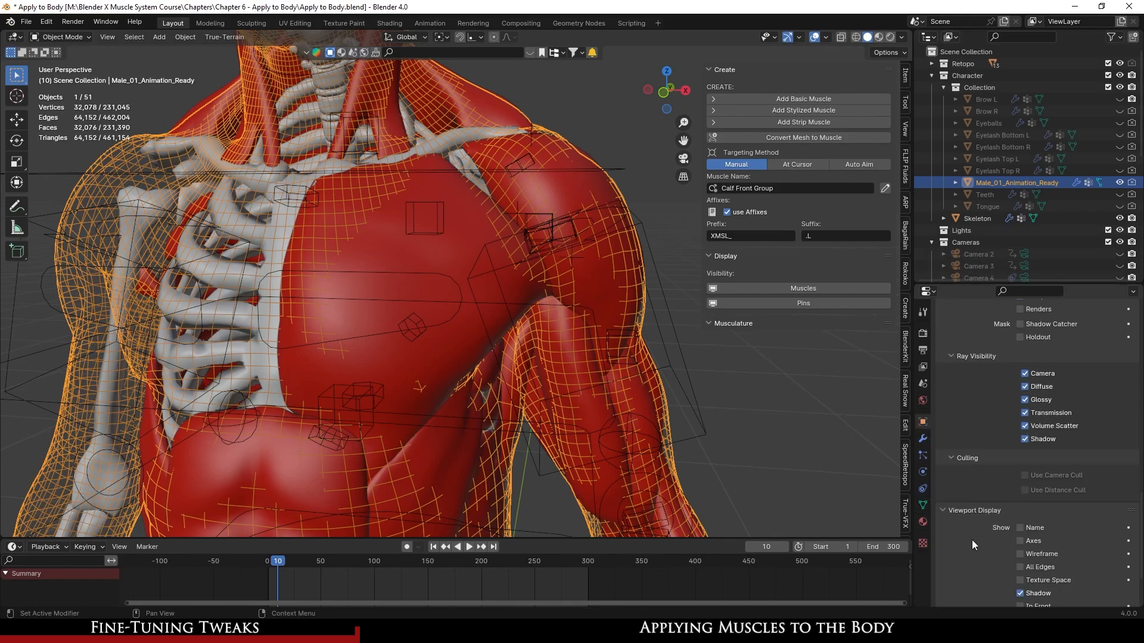
pyautogui.click(1075, 552)
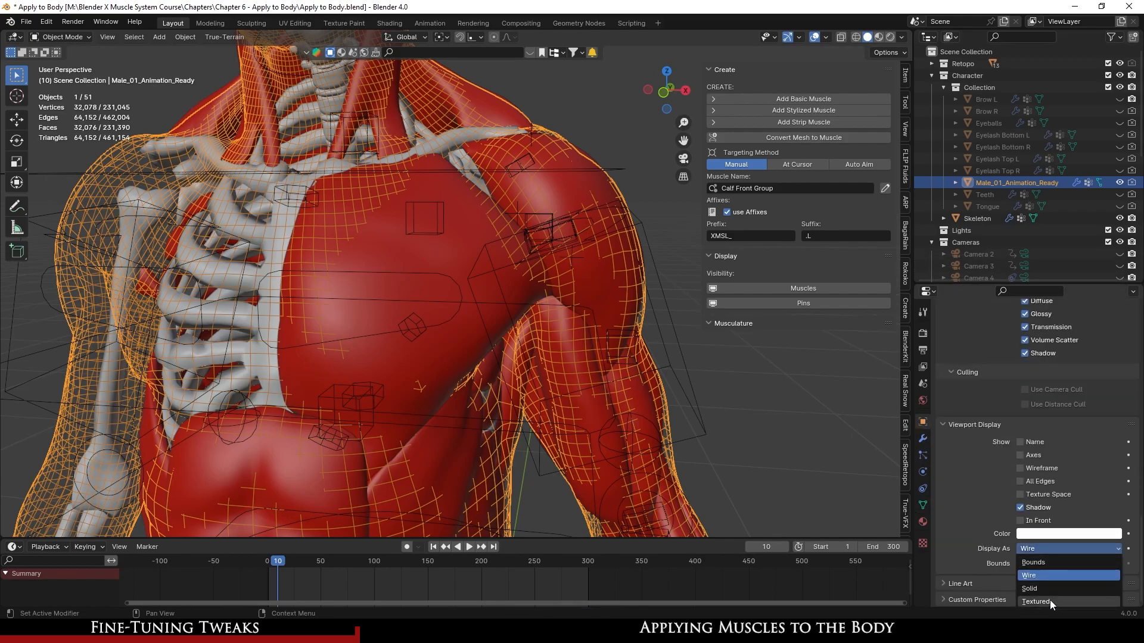
pyautogui.click(1049, 600)
pyautogui.moveTo(582, 400); pyautogui.dragTo(545, 391, button='middle')
pyautogui.hotkey('ctrl', 's')
# - Select the core muscles together with the body mesh as active object, and apply the muscles to the body
pyautogui.scroll(-4, 546, 391)
pyautogui.keyDown('shift'); pyautogui.moveTo(512, 438); pyautogui.dragTo(517, 379, button='middle'); pyautogui.keyUp('shift')
pyautogui.click(467, 334)
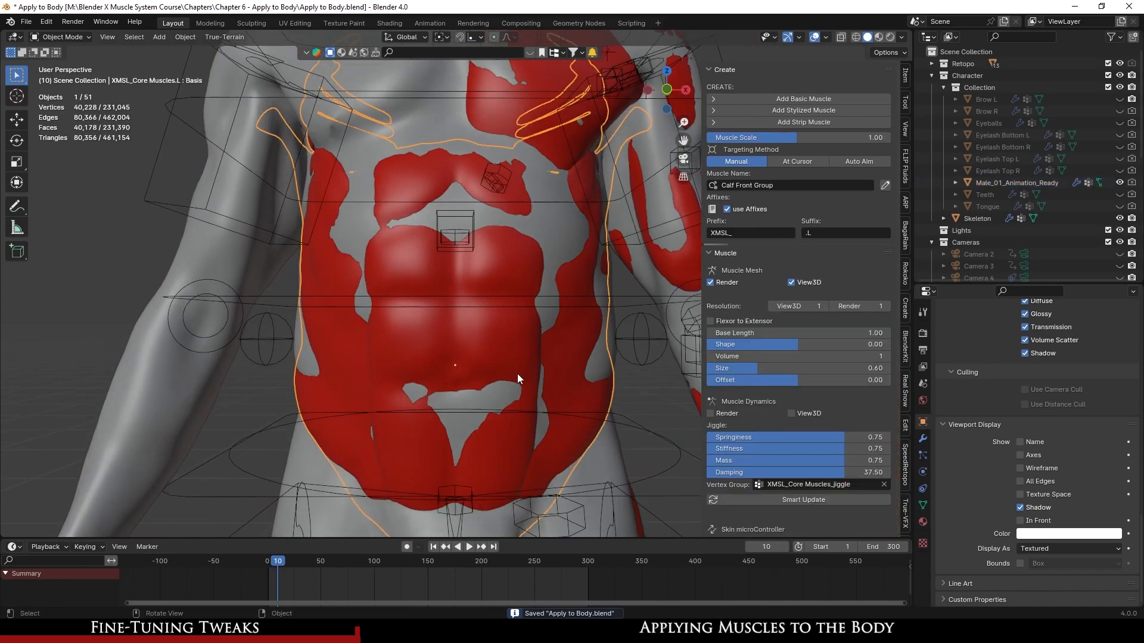
pyautogui.scroll(-1, 501, 384)
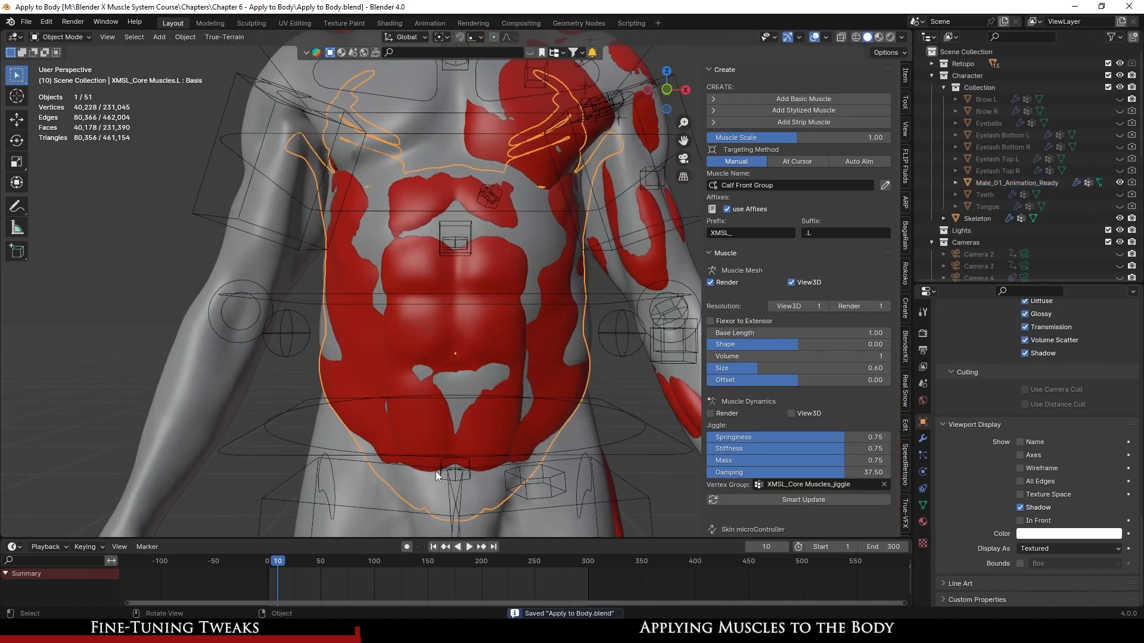
pyautogui.keyDown('shift'); pyautogui.click(367, 489); pyautogui.keyUp('shift')
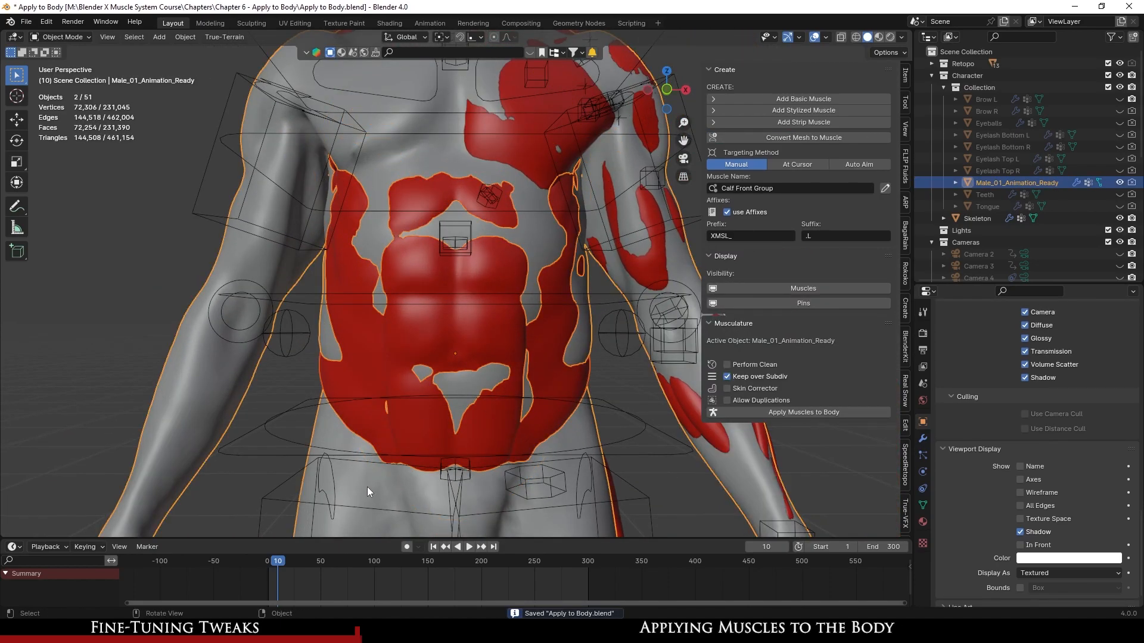
pyautogui.click(816, 413)
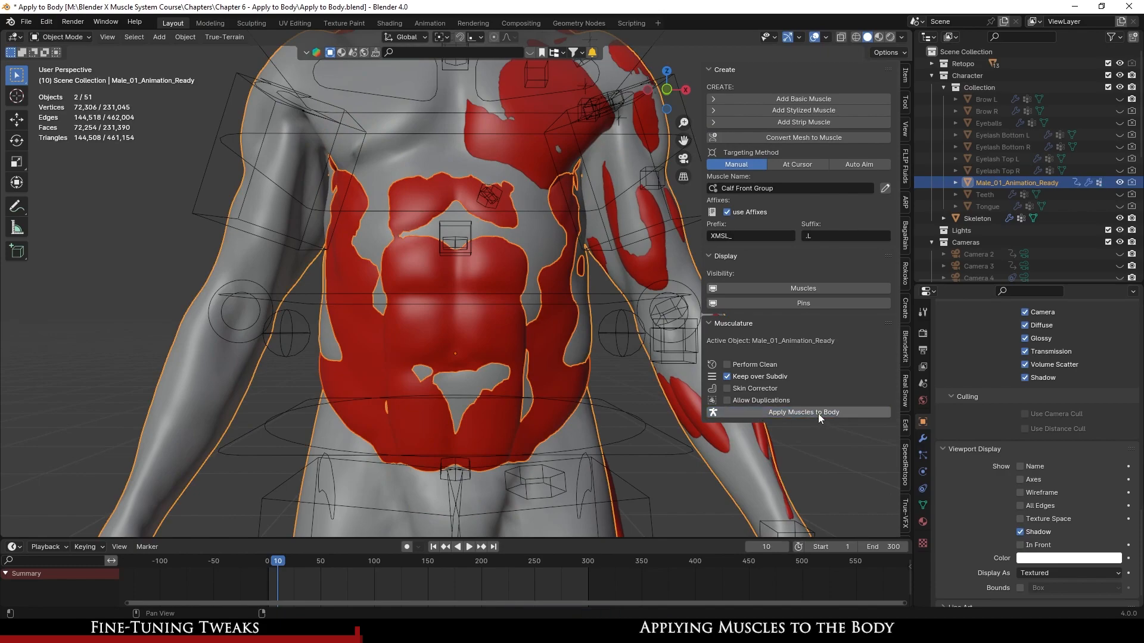
# - Select the left pectoralis major together with the body mesh and apply it to the body
pyautogui.scroll(2, 512, 367)
pyautogui.keyDown('shift'); pyautogui.moveTo(518, 224); pyautogui.dragTo(446, 377, button='middle'); pyautogui.keyUp('shift')
pyautogui.click(467, 249)
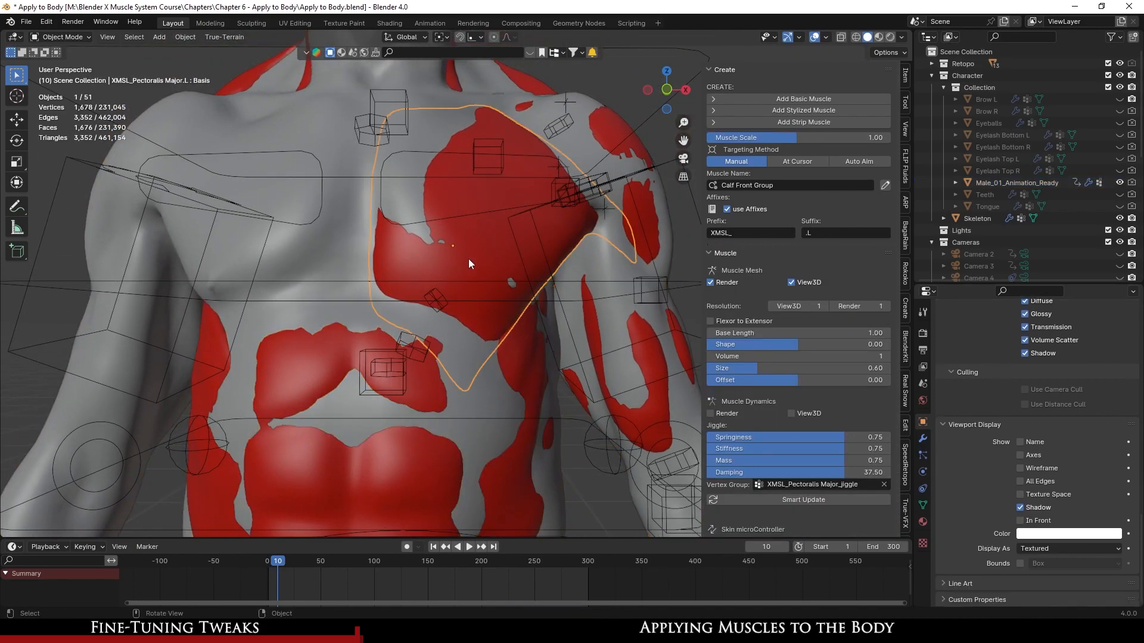
pyautogui.hotkey('ctrl', 'Tab')
pyautogui.hotkey('ctrl', 'Tab')
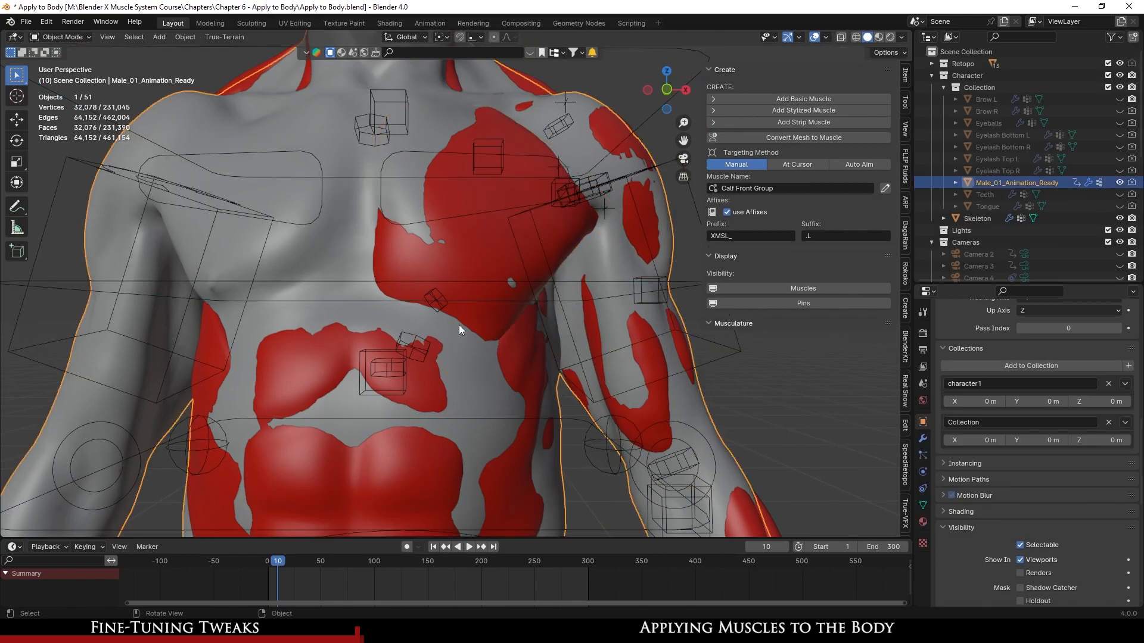
pyautogui.click(481, 318)
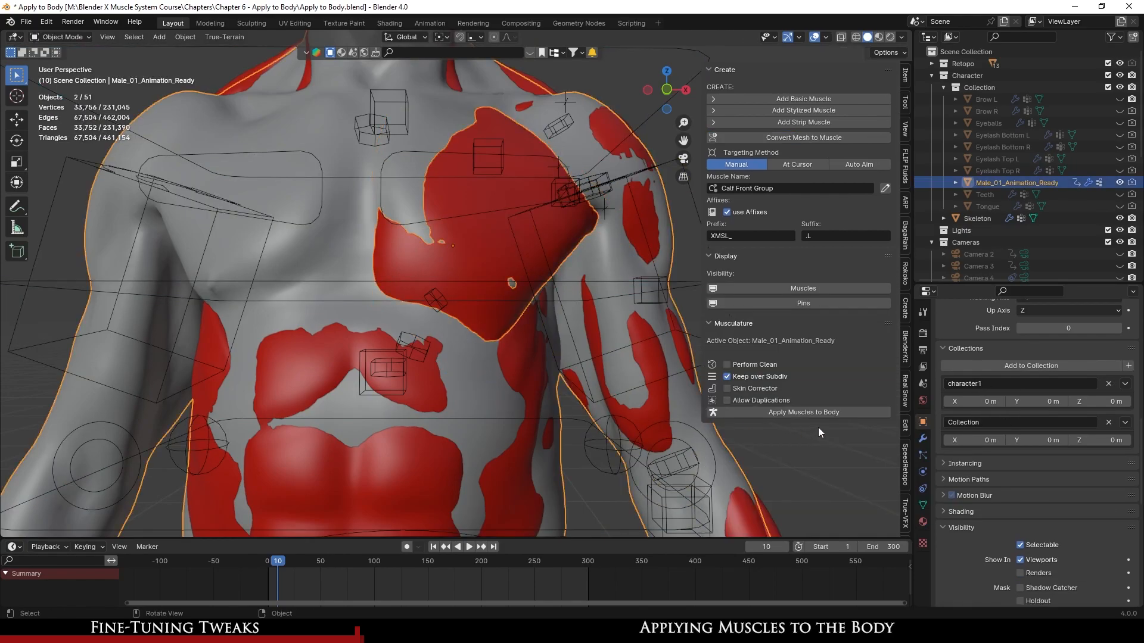
# - Select the sternocleidomastoid muscle together with the body mesh and apply it to the body
pyautogui.scroll(2, 435, 351)
pyautogui.keyDown('shift'); pyautogui.moveTo(361, 286); pyautogui.dragTo(392, 435, button='middle'); pyautogui.keyUp('shift')
pyautogui.scroll(1, 440, 297)
pyautogui.click(442, 294)
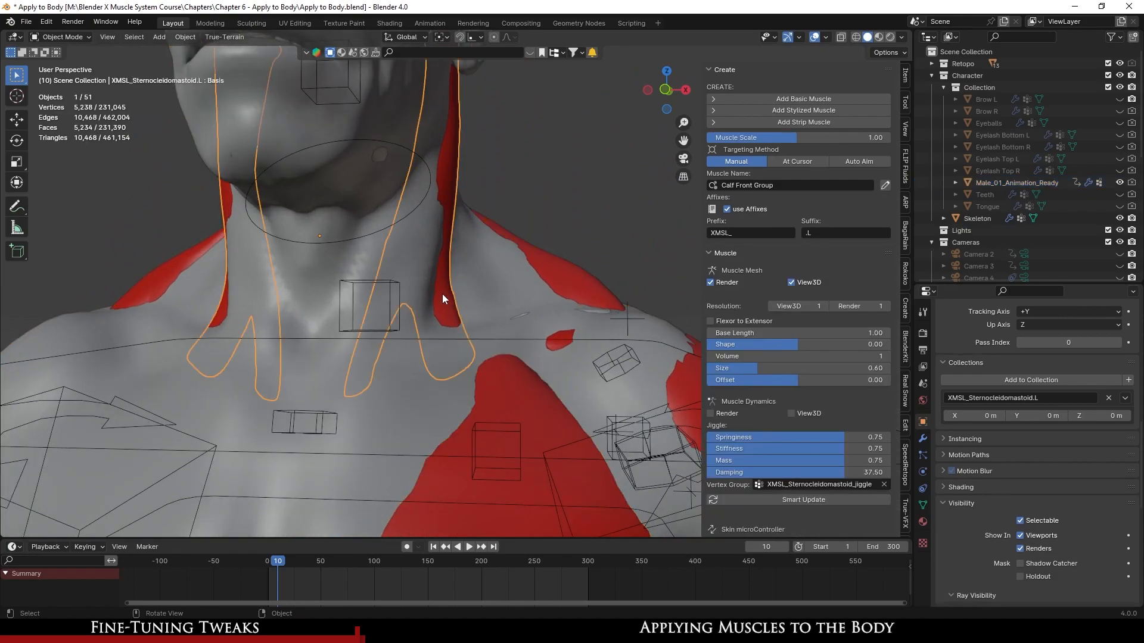
pyautogui.keyDown('shift'); pyautogui.click(415, 401); pyautogui.keyUp('shift')
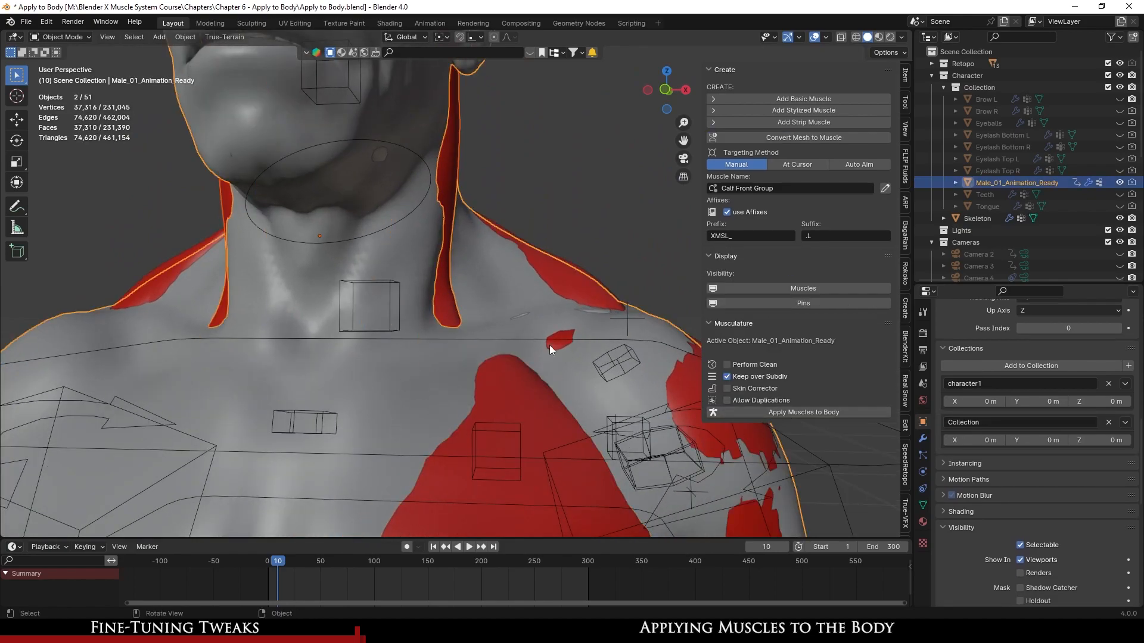
# - Select the trapezius muscle together with the body mesh and apply it to the body
pyautogui.moveTo(556, 267); pyautogui.dragTo(538, 294, button='middle')
pyautogui.click(664, 204)
pyautogui.keyDown('shift'); pyautogui.click(535, 277); pyautogui.keyUp('shift')
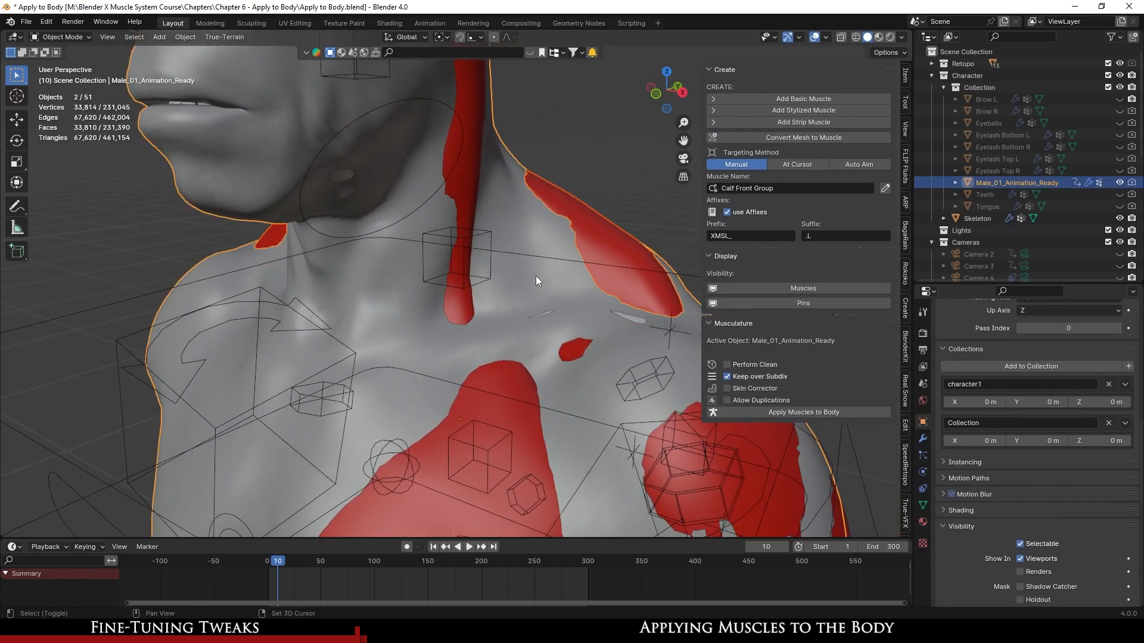
pyautogui.click(803, 413)
# - Select the left teres major on the back together with the body mesh and apply it to the body
pyautogui.moveTo(614, 362); pyautogui.dragTo(405, 345, button='middle')
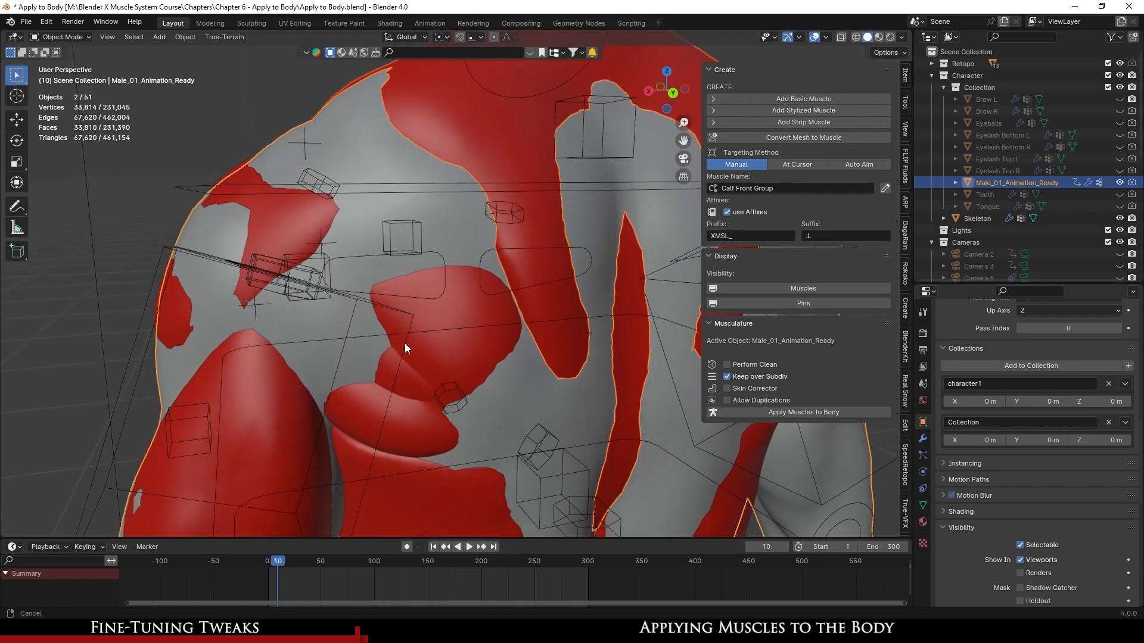
pyautogui.click(470, 325)
pyautogui.click(460, 224)
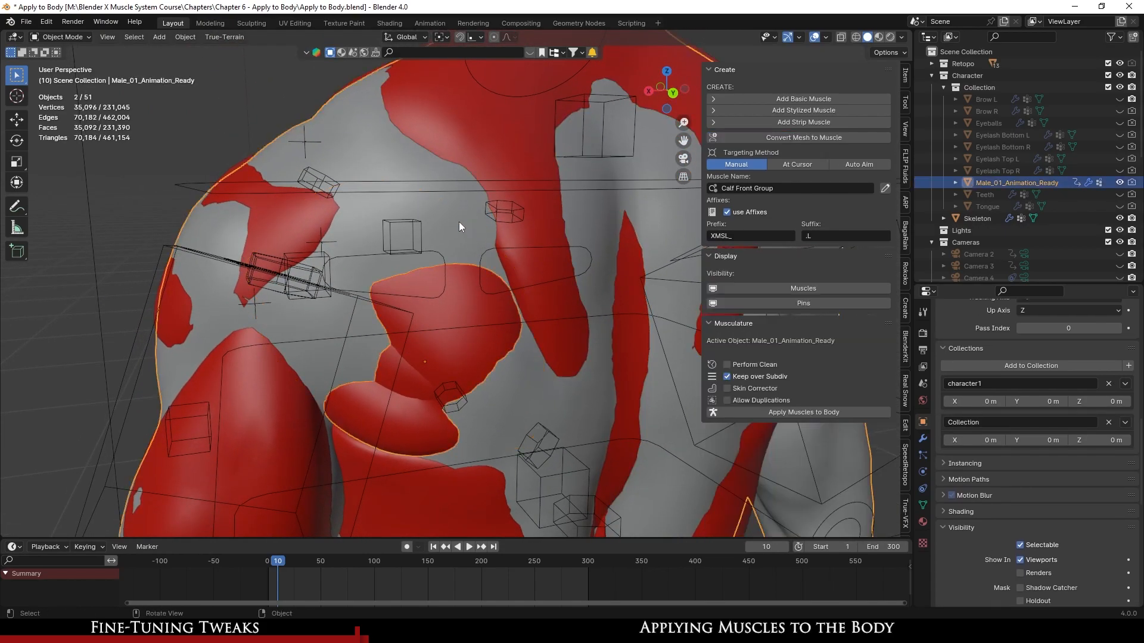
# - Select only the body mesh and display its modifier stack to review the applied muscle modifiers
pyautogui.scroll(-4, 312, 381)
pyautogui.moveTo(312, 381); pyautogui.dragTo(536, 376, button='middle')
pyautogui.scroll(2, 449, 363)
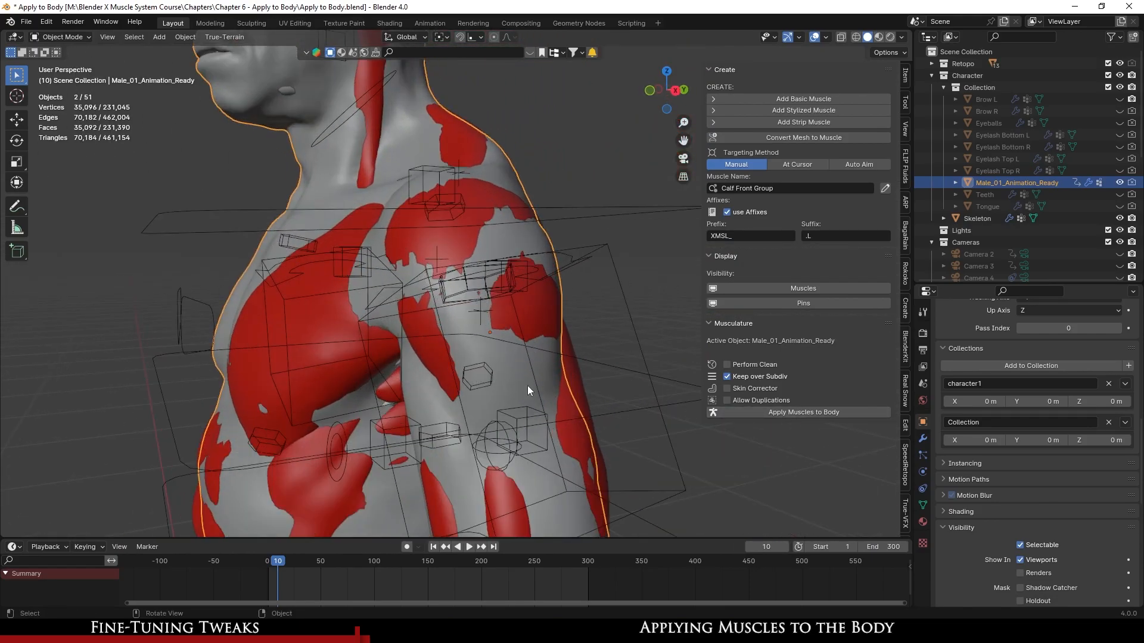
pyautogui.click(570, 405)
pyautogui.click(922, 439)
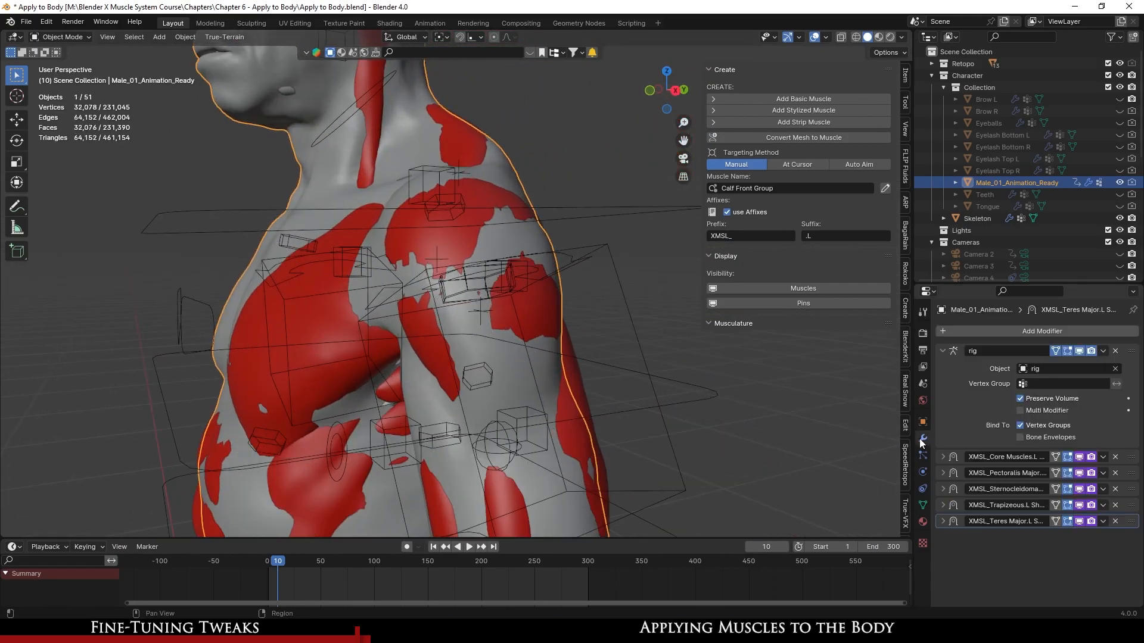
# - Select the left deltoid muscle together with the body mesh and apply it to the body
pyautogui.moveTo(595, 453); pyautogui.dragTo(442, 257, button='middle')
pyautogui.click(448, 182)
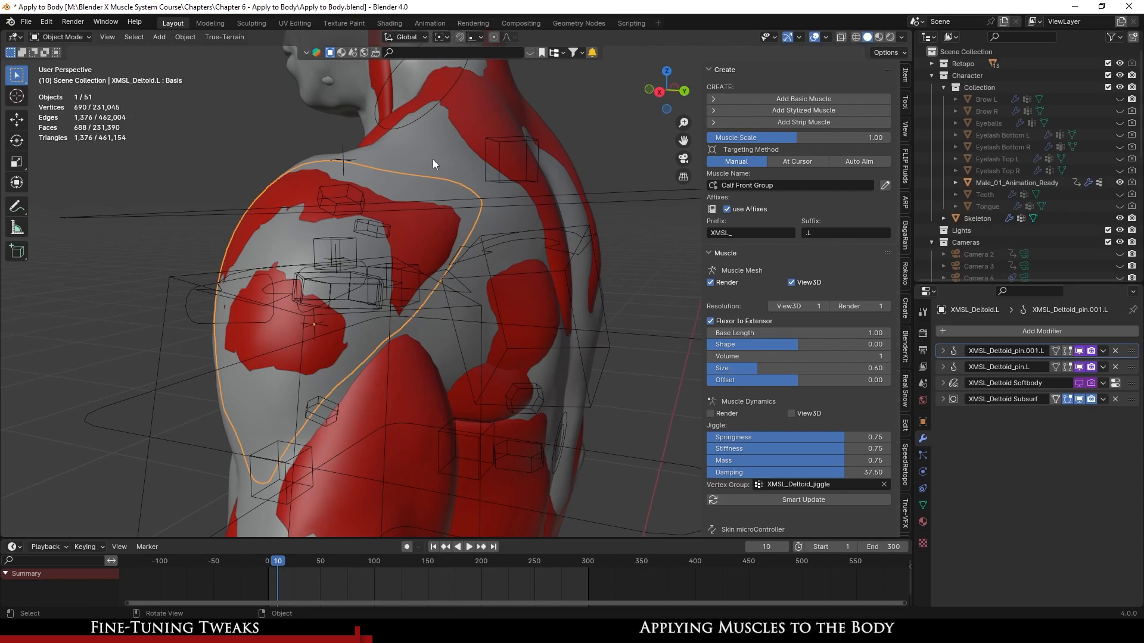
pyautogui.click(432, 159)
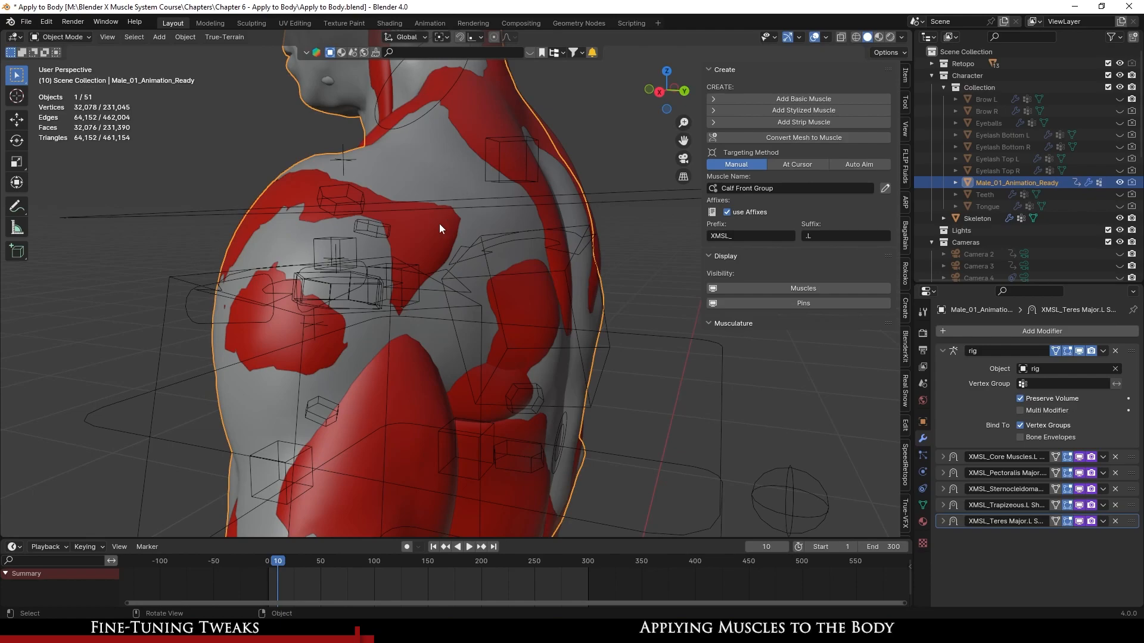
pyautogui.click(421, 237)
pyautogui.keyDown('shift'); pyautogui.click(431, 144); pyautogui.keyUp('shift')
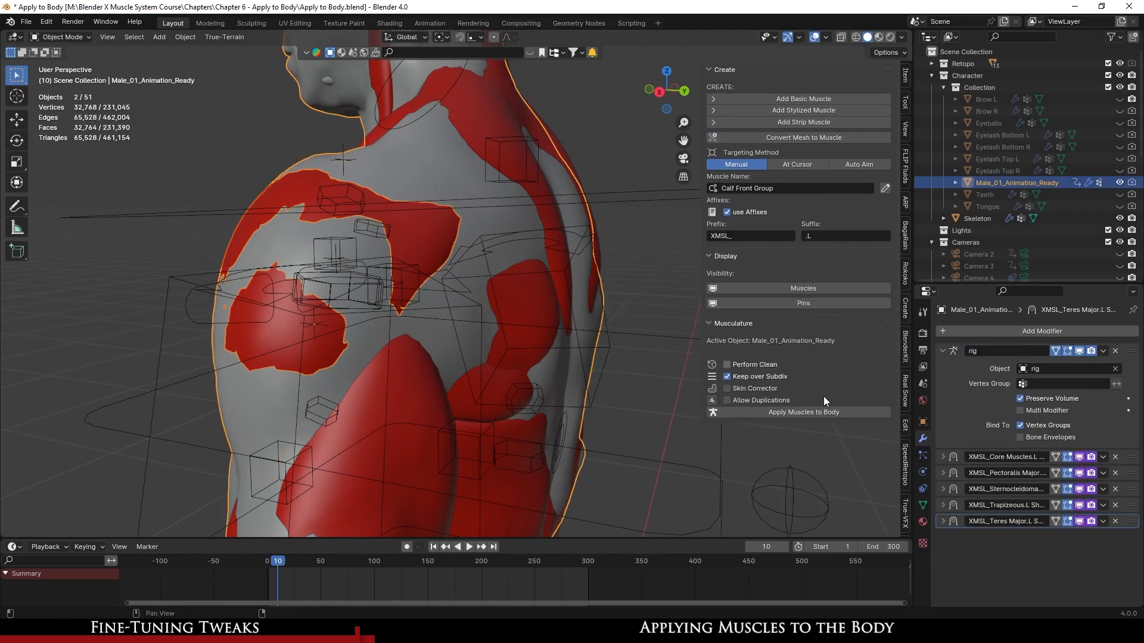
pyautogui.click(809, 412)
# - Select the left triceps on the back of the upper arm together with the body mesh and apply it to the body
pyautogui.moveTo(488, 390); pyautogui.dragTo(486, 354, button='middle')
pyautogui.scroll(2, 486, 354)
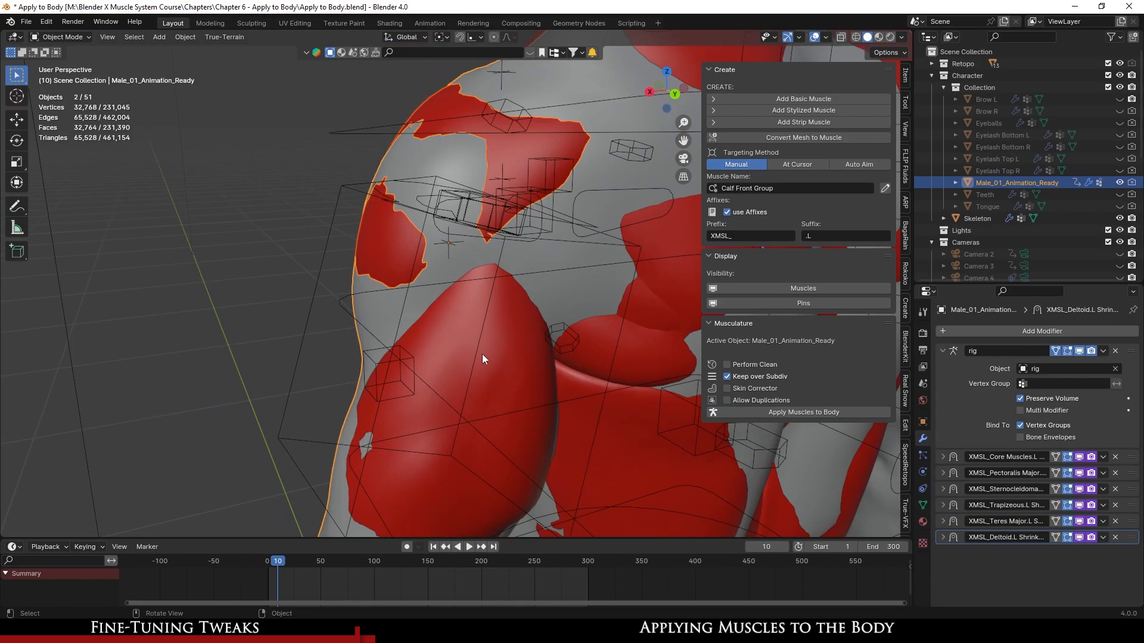
pyautogui.click(456, 346)
pyautogui.keyDown('shift'); pyautogui.click(583, 294); pyautogui.keyUp('shift')
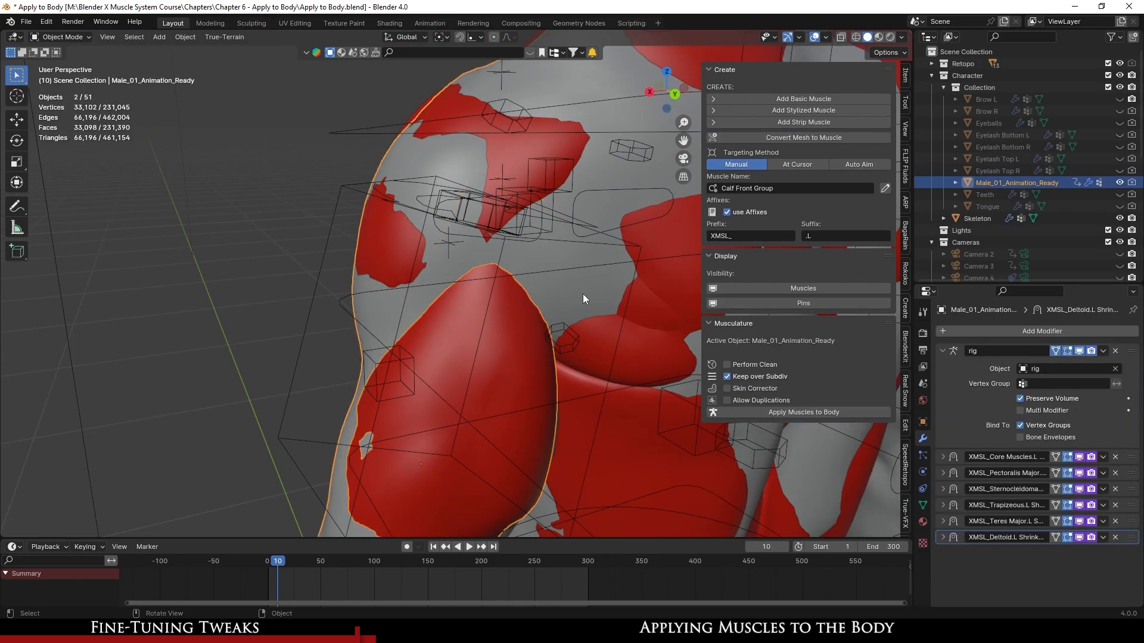
pyautogui.click(797, 411)
# - Select the left biceps muscle together with the body mesh and apply it to the body
pyautogui.moveTo(374, 363); pyautogui.dragTo(517, 359, button='middle')
pyautogui.keyDown('shift'); pyautogui.moveTo(517, 359); pyautogui.dragTo(513, 291, button='middle'); pyautogui.keyUp('shift')
pyautogui.scroll(4, 513, 290)
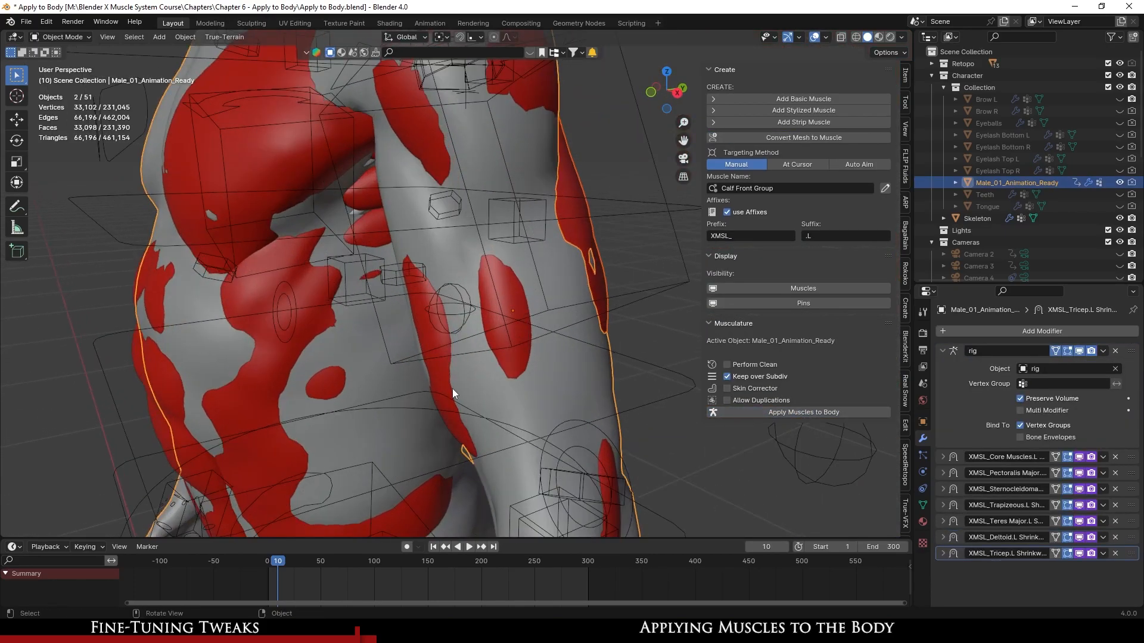
pyautogui.click(446, 372)
pyautogui.keyDown('shift'); pyautogui.click(557, 390); pyautogui.keyUp('shift')
pyautogui.click(817, 413)
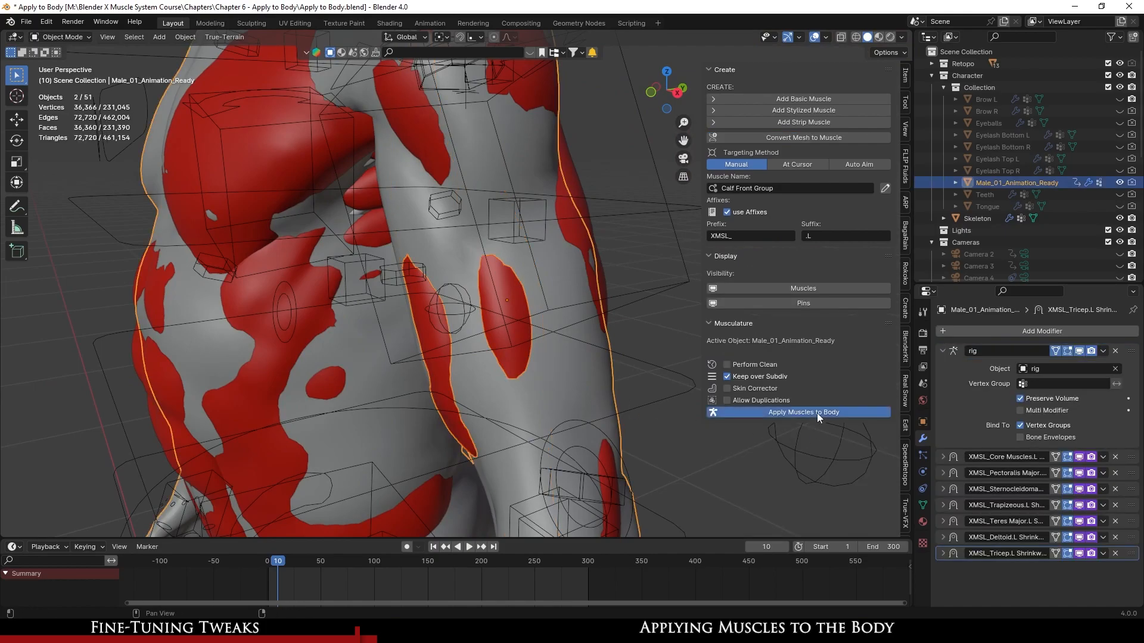
# - Select the left forearm muscle group together with the body mesh and apply it to the body
pyautogui.scroll(-3, 566, 380)
pyautogui.keyDown('shift'); pyautogui.moveTo(566, 380); pyautogui.dragTo(522, 292, button='middle'); pyautogui.keyUp('shift')
pyautogui.scroll(3, 501, 444)
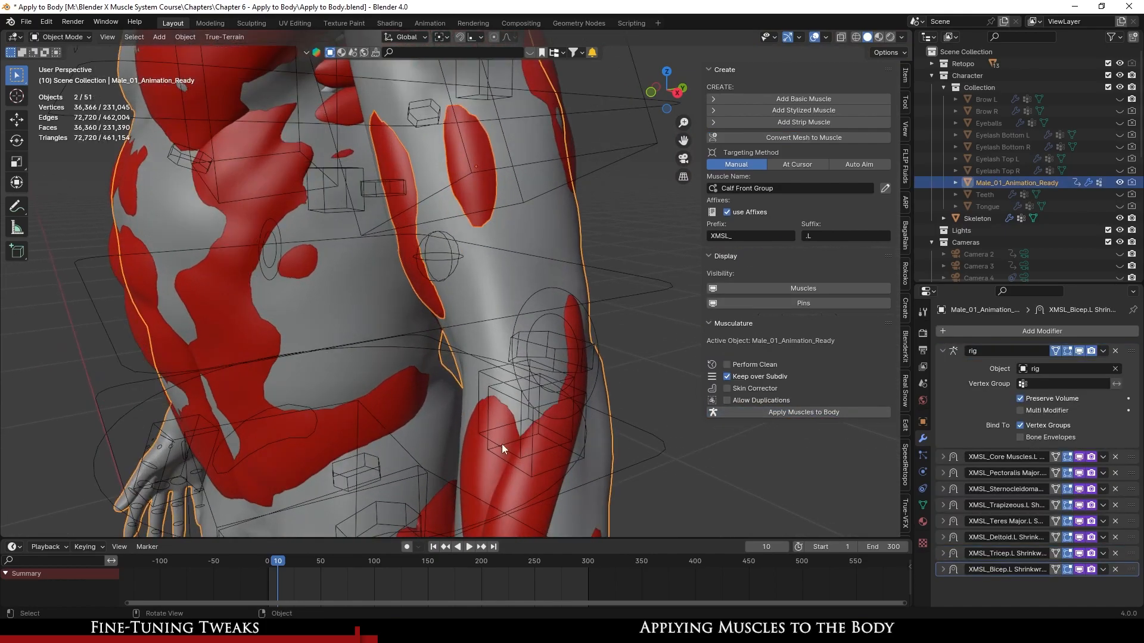
pyautogui.click(478, 474)
pyautogui.keyDown('shift'); pyautogui.click(497, 284); pyautogui.keyUp('shift')
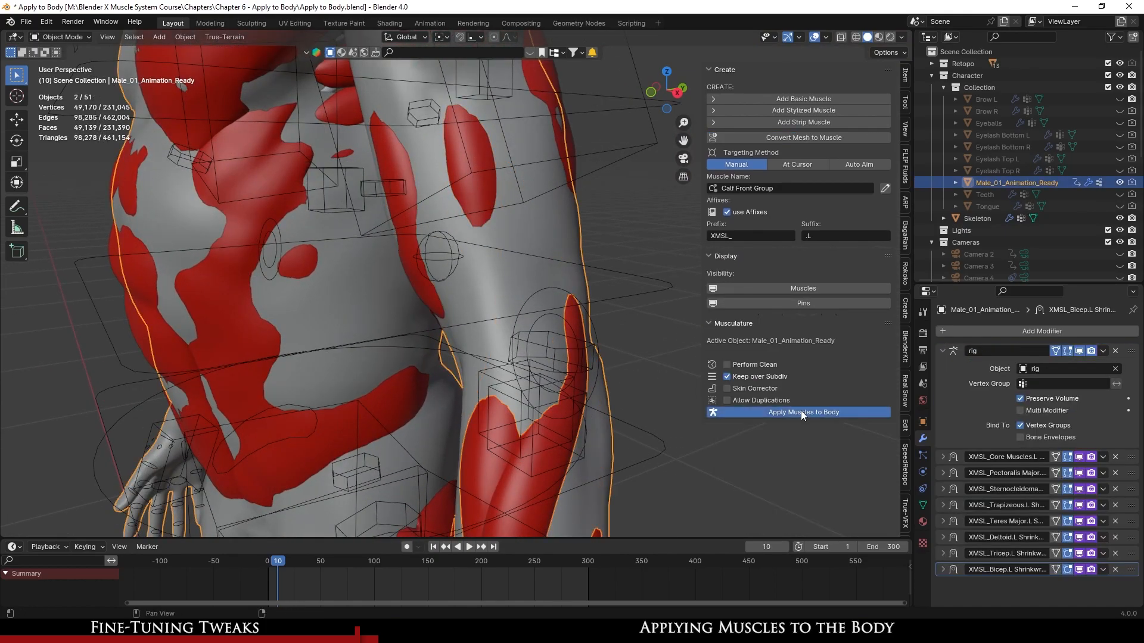
pyautogui.click(800, 410)
# - Select the left gluteus maximus together with the body mesh and apply it to the body
pyautogui.moveTo(352, 353); pyautogui.dragTo(440, 256, button='middle')
pyautogui.scroll(5, 529, 341)
pyautogui.moveTo(509, 265); pyautogui.dragTo(440, 324, button='middle')
pyautogui.scroll(-4, 444, 352)
pyautogui.scroll(2, 430, 292)
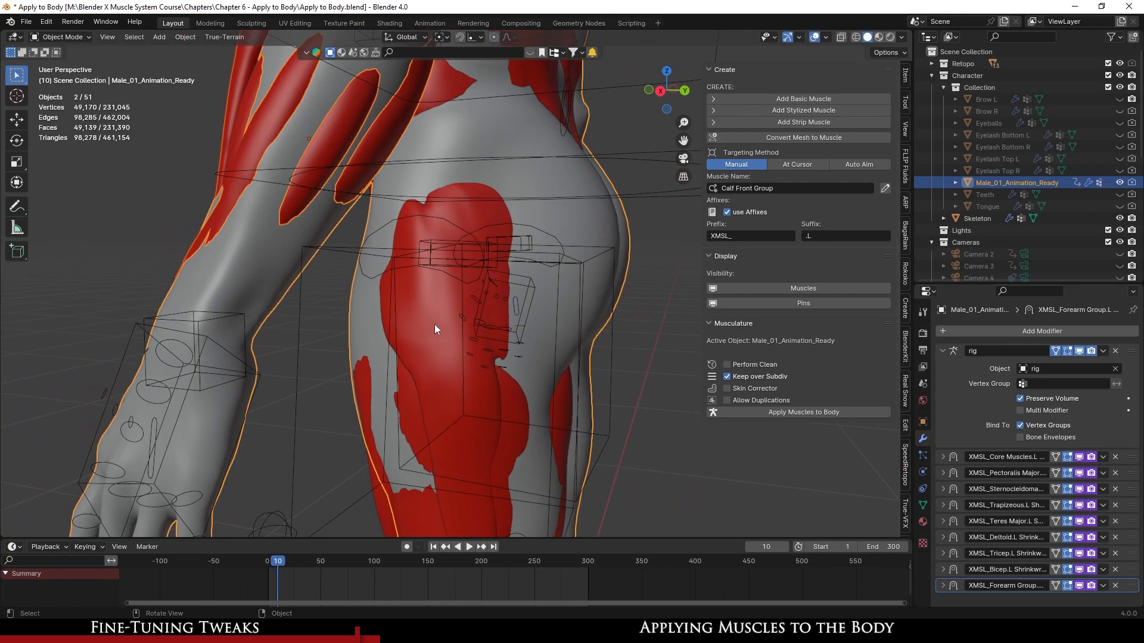
pyautogui.click(434, 324)
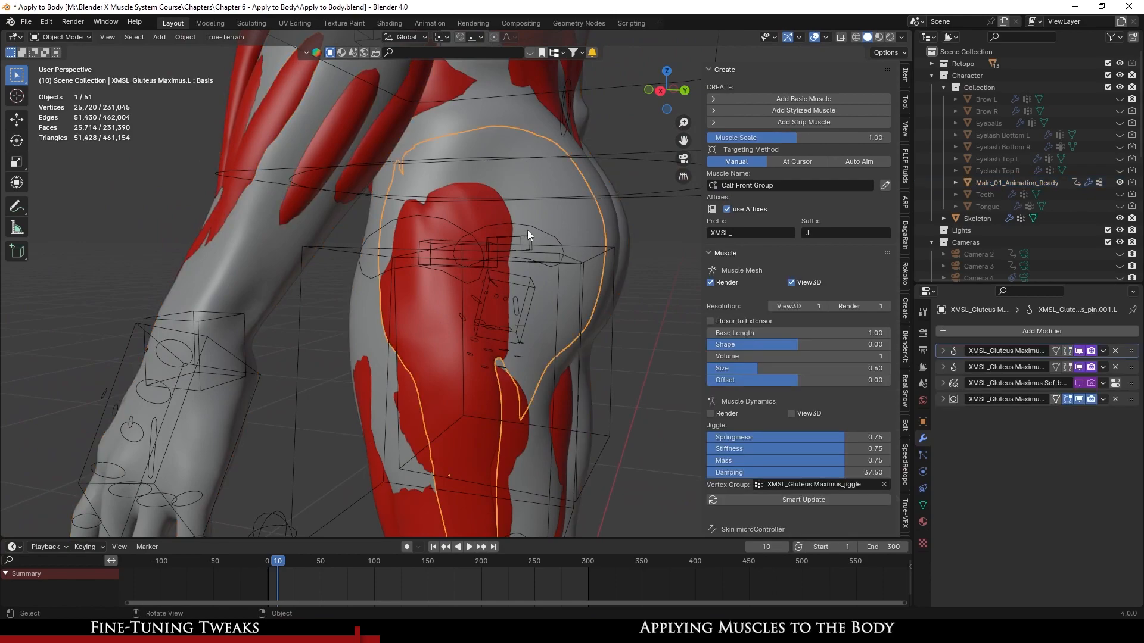
pyautogui.keyDown('shift'); pyautogui.click(578, 227); pyautogui.keyUp('shift')
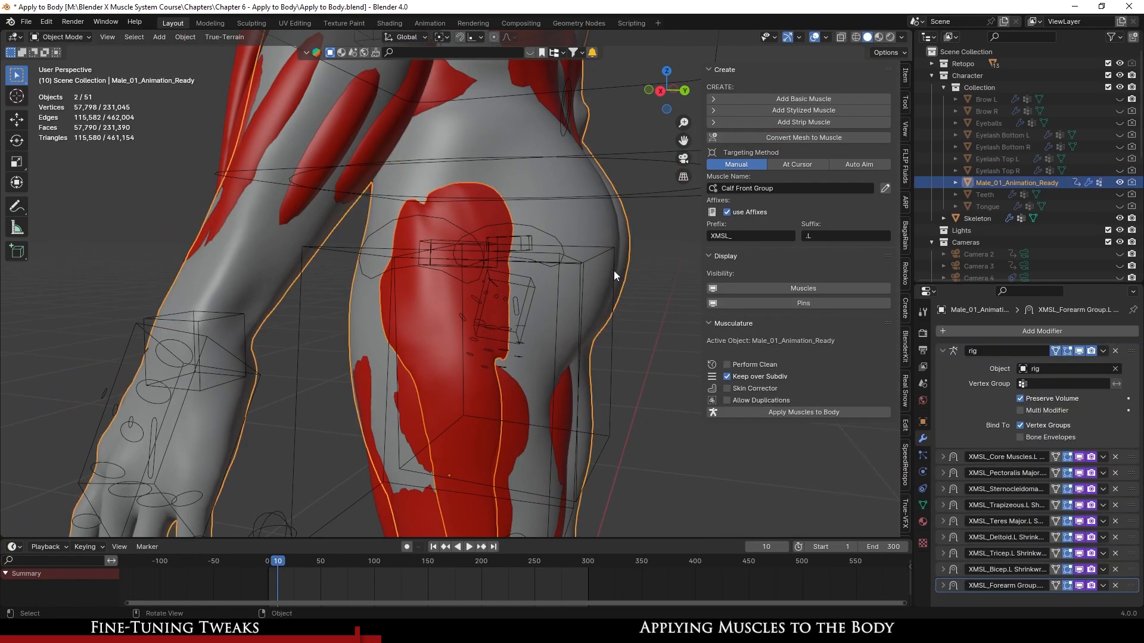
pyautogui.click(799, 412)
# - Select the left thigh muscle group together with the body mesh and apply it to the body
pyautogui.moveTo(497, 363); pyautogui.dragTo(536, 336, button='middle')
pyautogui.click(528, 338)
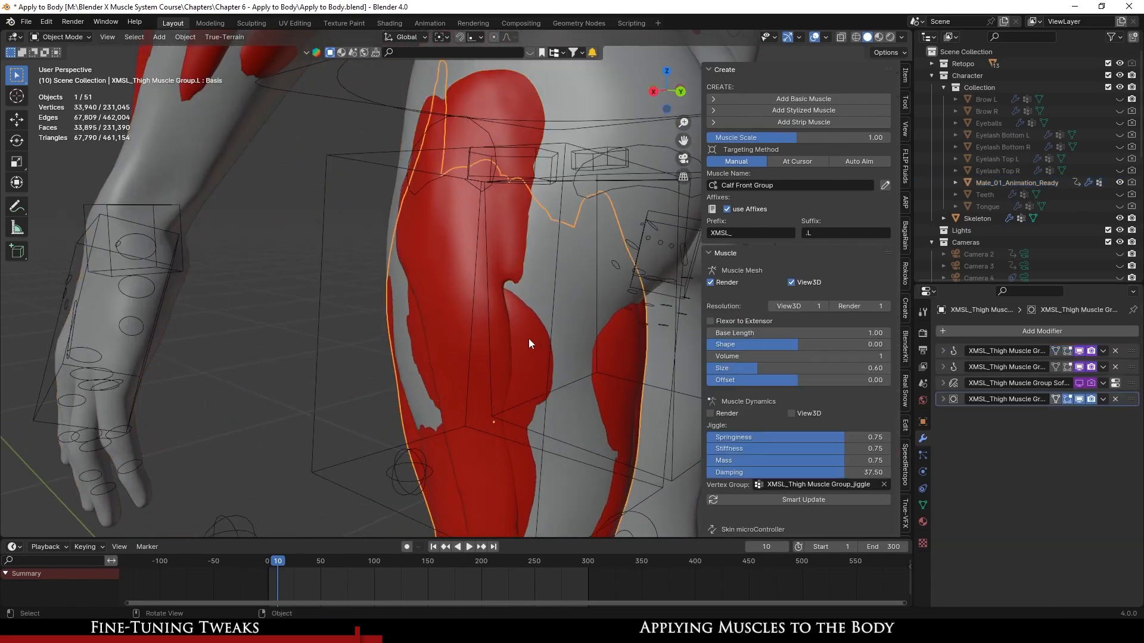
pyautogui.keyDown('shift'); pyautogui.click(540, 278); pyautogui.keyUp('shift')
# - Select the left gastrocnemius on the back of the lower leg together with the body mesh and apply it to the body
pyautogui.scroll(-5, 360, 389)
pyautogui.moveTo(360, 389); pyautogui.dragTo(584, 345, button='middle')
pyautogui.scroll(3, 367, 380)
pyautogui.click(557, 301)
pyautogui.keyDown('shift'); pyautogui.click(468, 326); pyautogui.keyUp('shift')
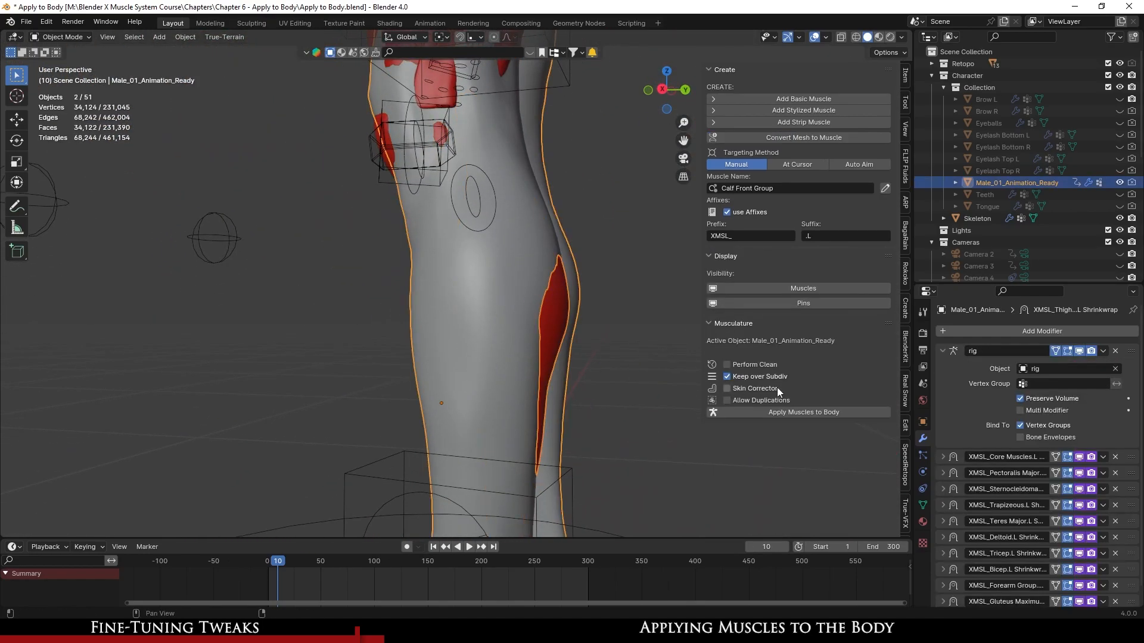
pyautogui.click(799, 413)
# - Select the left front calf muscle group together with the body mesh and apply it to the body
pyautogui.moveTo(334, 356); pyautogui.dragTo(471, 314, button='middle')
pyautogui.scroll(5, 481, 309)
pyautogui.click(416, 246)
pyautogui.click(425, 153)
pyautogui.scroll(-5, 425, 153)
pyautogui.moveTo(425, 153); pyautogui.dragTo(331, 306, button='middle')
pyautogui.keyDown('shift'); pyautogui.click(457, 348); pyautogui.keyUp('shift')
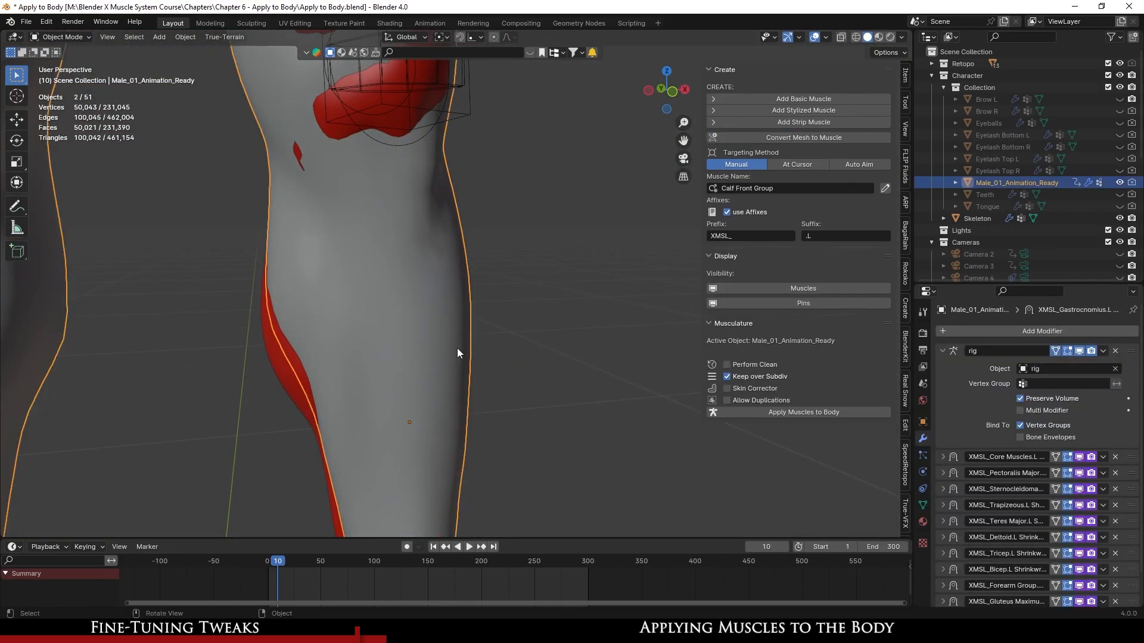
pyautogui.click(816, 411)
# - Return to the character's upper body and save the file
pyautogui.scroll(-6, 461, 370)
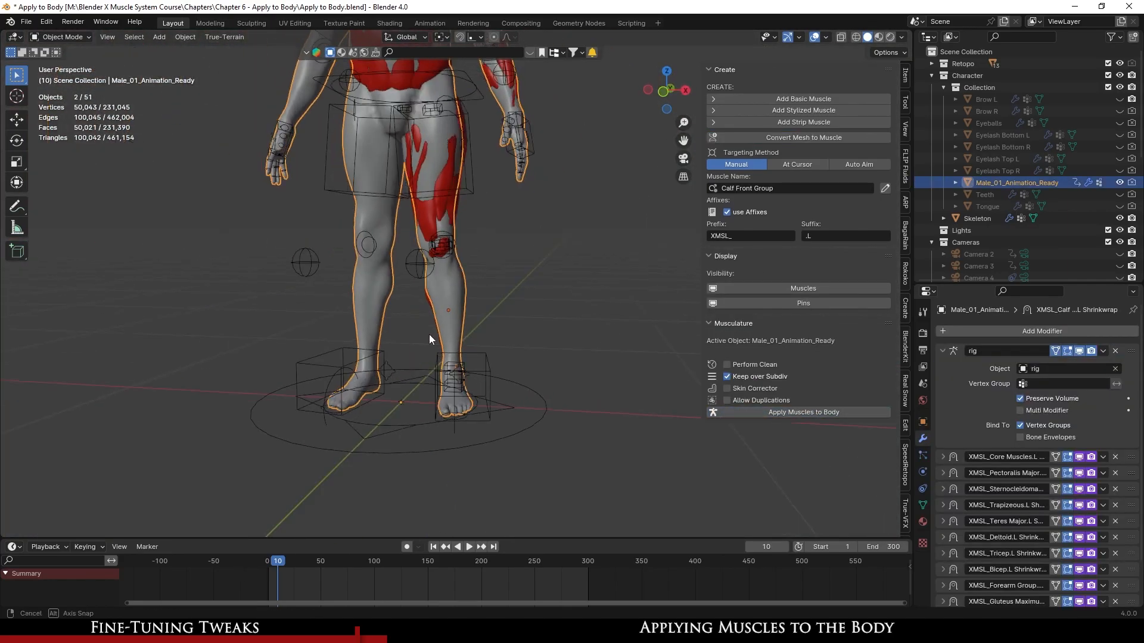
pyautogui.keyDown('shift'); pyautogui.moveTo(416, 291); pyautogui.dragTo(501, 330, button='middle'); pyautogui.keyUp('shift')
pyautogui.scroll(4, 447, 368)
pyautogui.scroll(2, 497, 336)
pyautogui.hotkey('ctrl', 's')
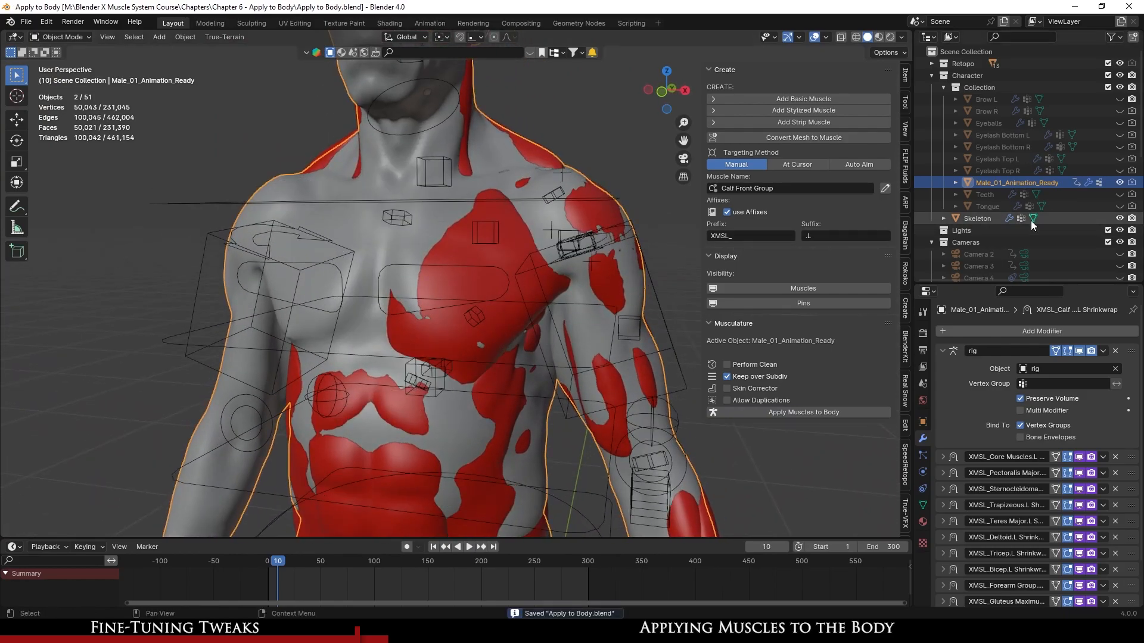
# - Hide the XMSL_XMusculature collection so only the body is shown, and save the file
pyautogui.click(510, 255)
pyautogui.scroll(-5, 1037, 238)
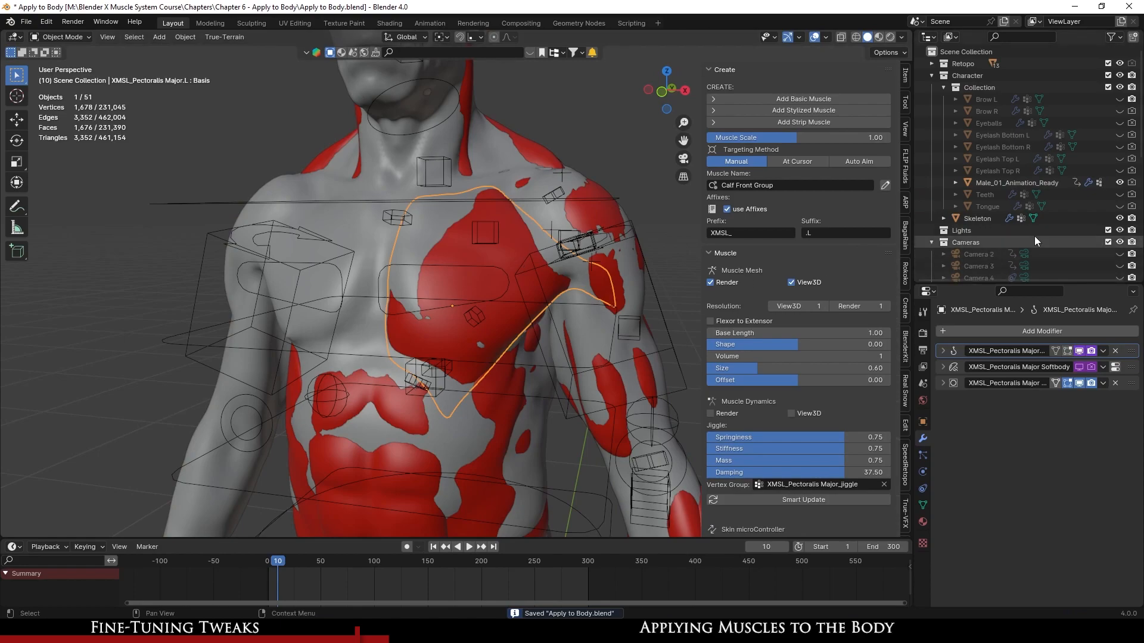
pyautogui.scroll(-3, 1043, 244)
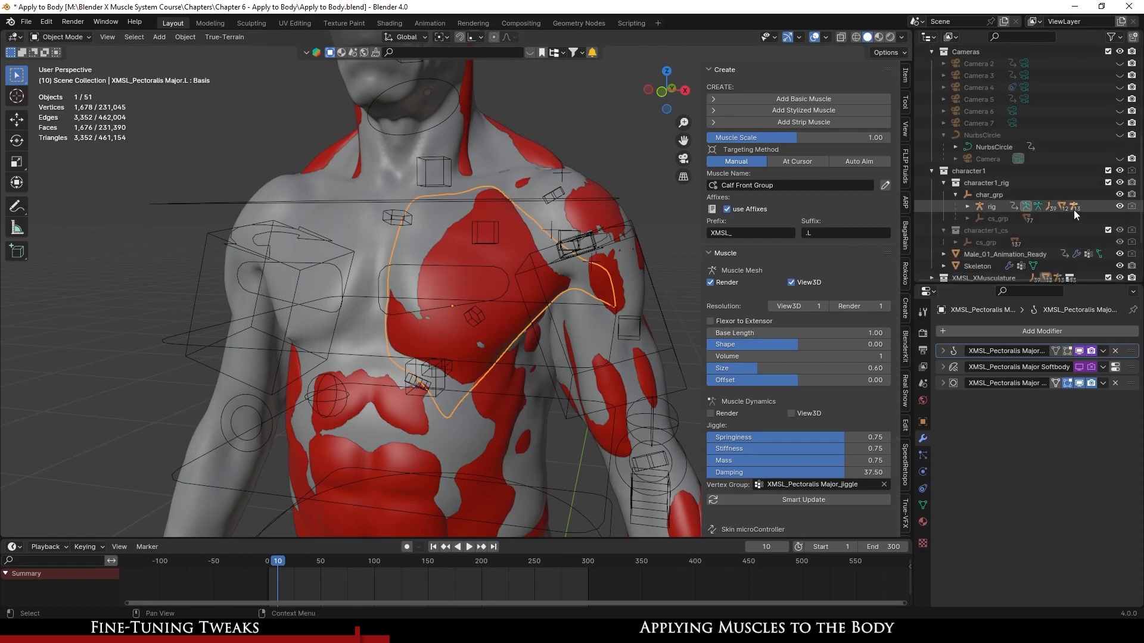
pyautogui.scroll(-3, 1039, 223)
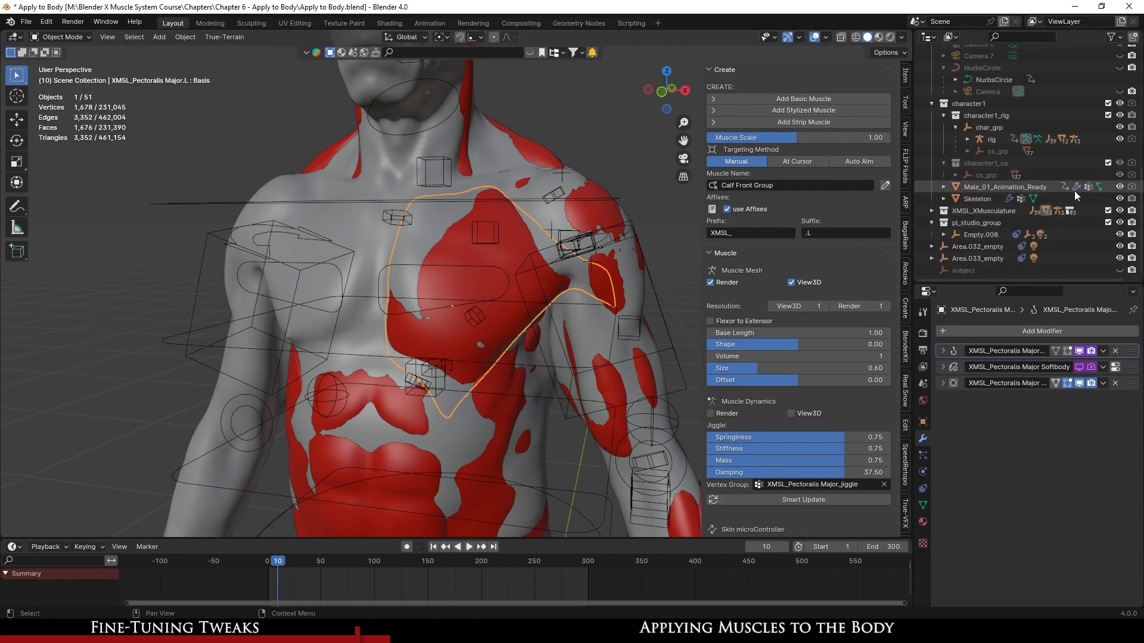
pyautogui.click(1120, 211)
pyautogui.moveTo(574, 283); pyautogui.dragTo(445, 255, button='middle')
pyautogui.hotkey('ctrl', 's')
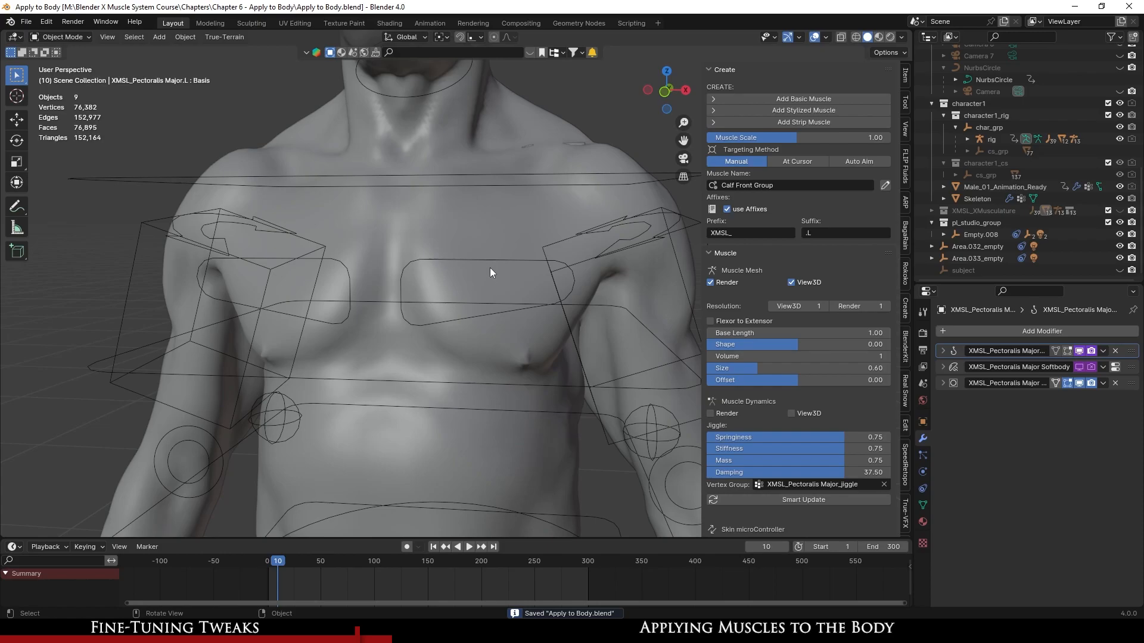
# - Examine the fragments poking through the skin at the collarbone and select the object they belong to
pyautogui.moveTo(455, 253); pyautogui.dragTo(452, 322, button='middle')
pyautogui.scroll(4, 451, 322)
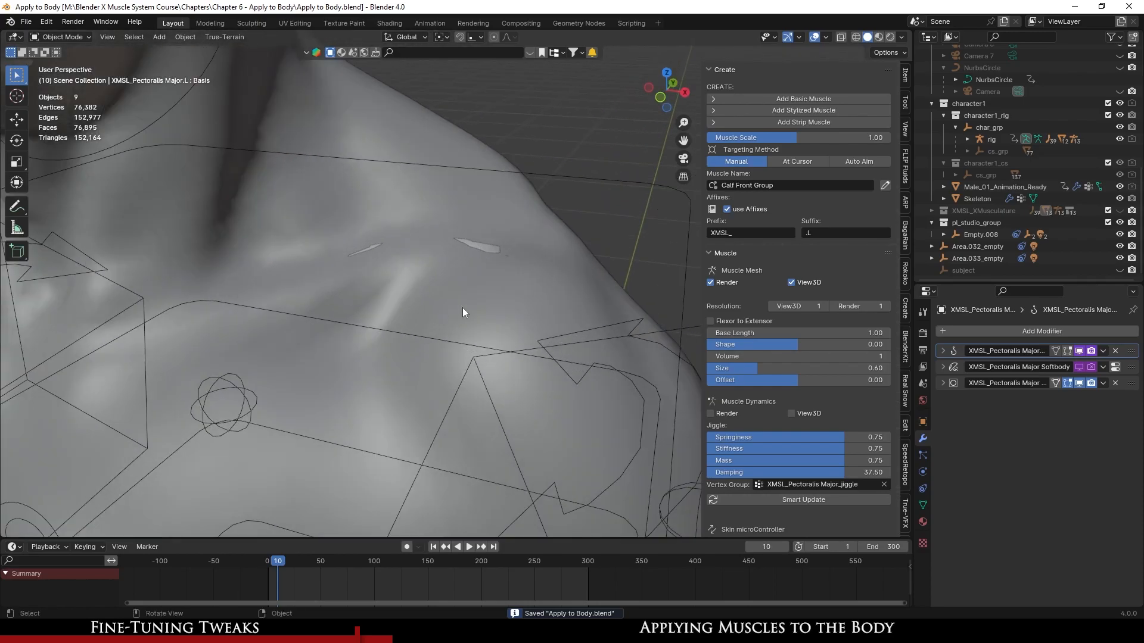
pyautogui.click(491, 248)
pyautogui.scroll(-5, 481, 323)
pyautogui.scroll(5, 506, 283)
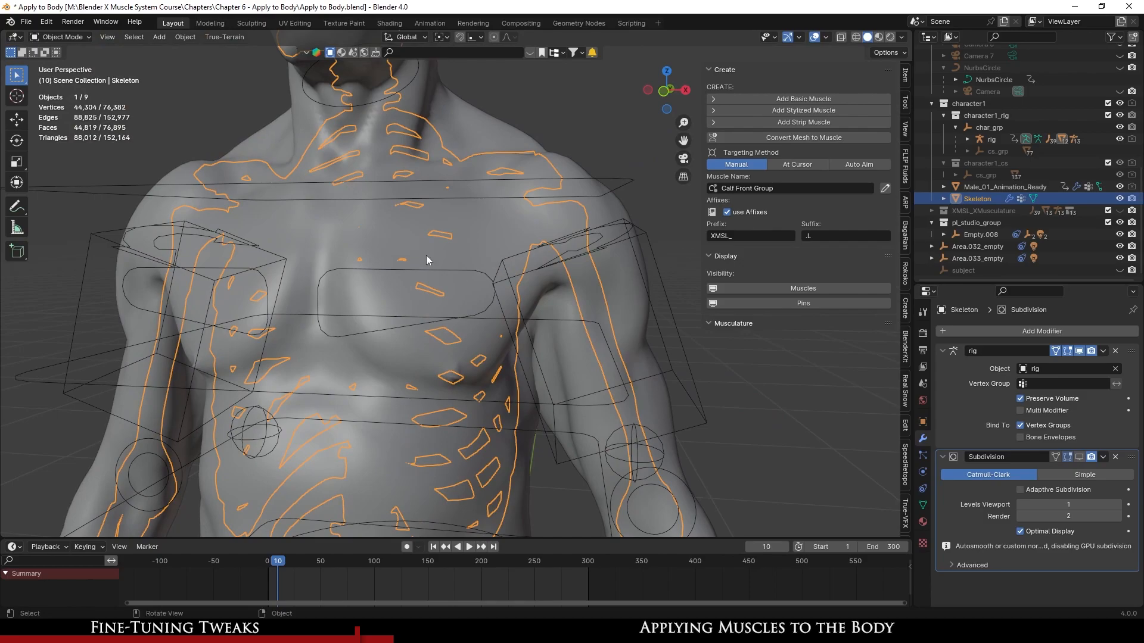
# - Select the body mesh and save the file
pyautogui.click(457, 253)
pyautogui.moveTo(456, 249); pyautogui.dragTo(484, 246, button='middle')
pyautogui.hotkey('ctrl', 's')
# - Display the body mesh's vertex groups to review the groups for the applied muscles
pyautogui.scroll(3, 485, 263)
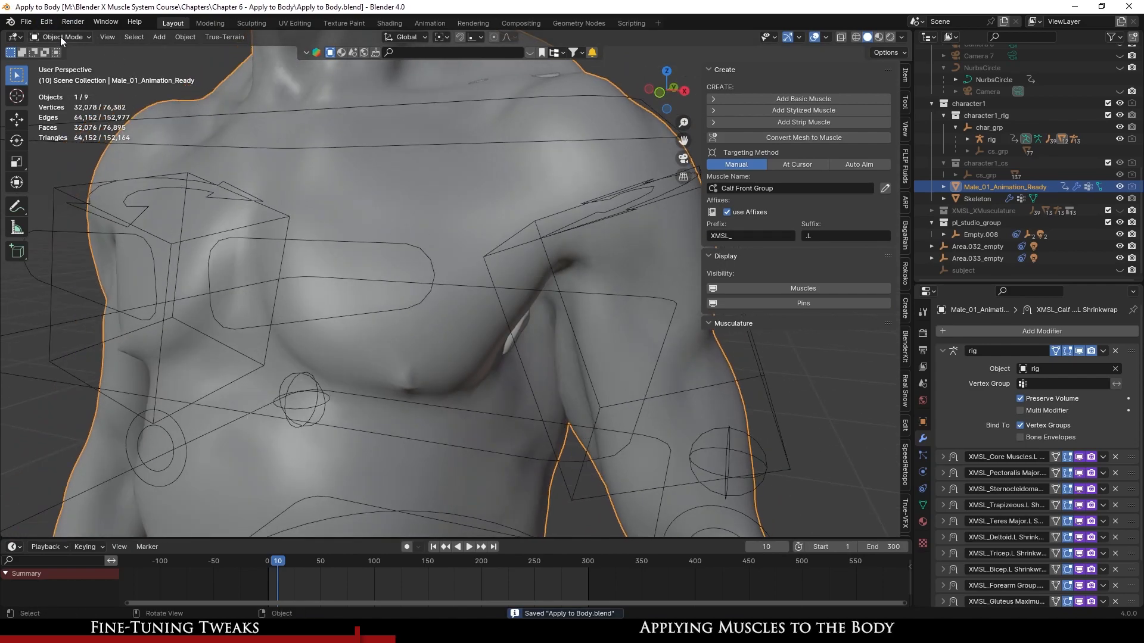
pyautogui.click(77, 37)
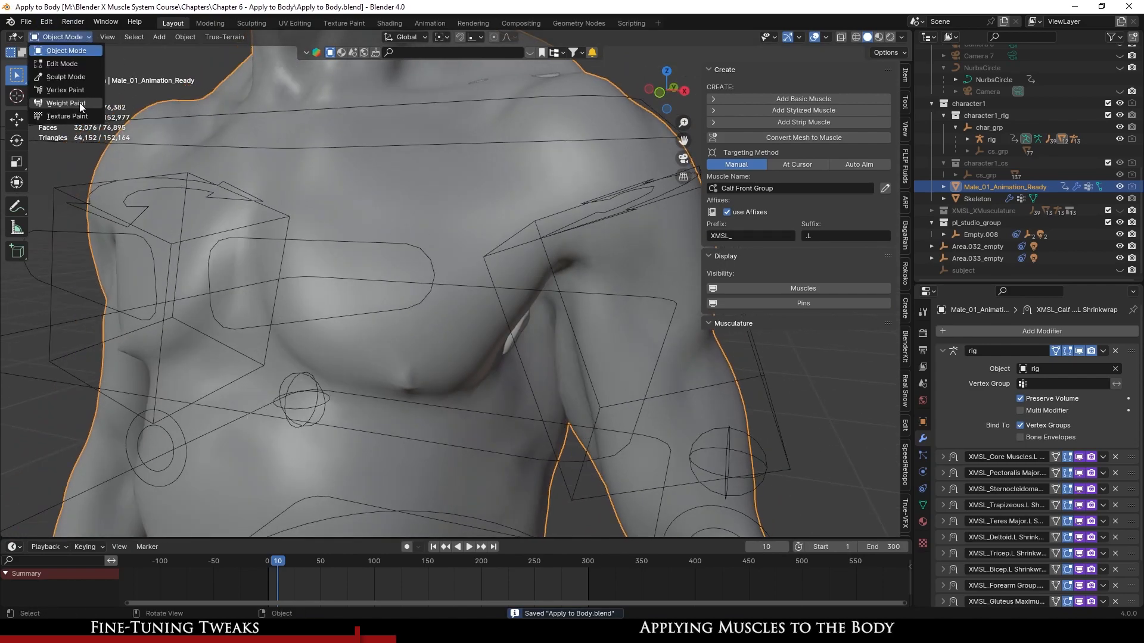
pyautogui.click(922, 505)
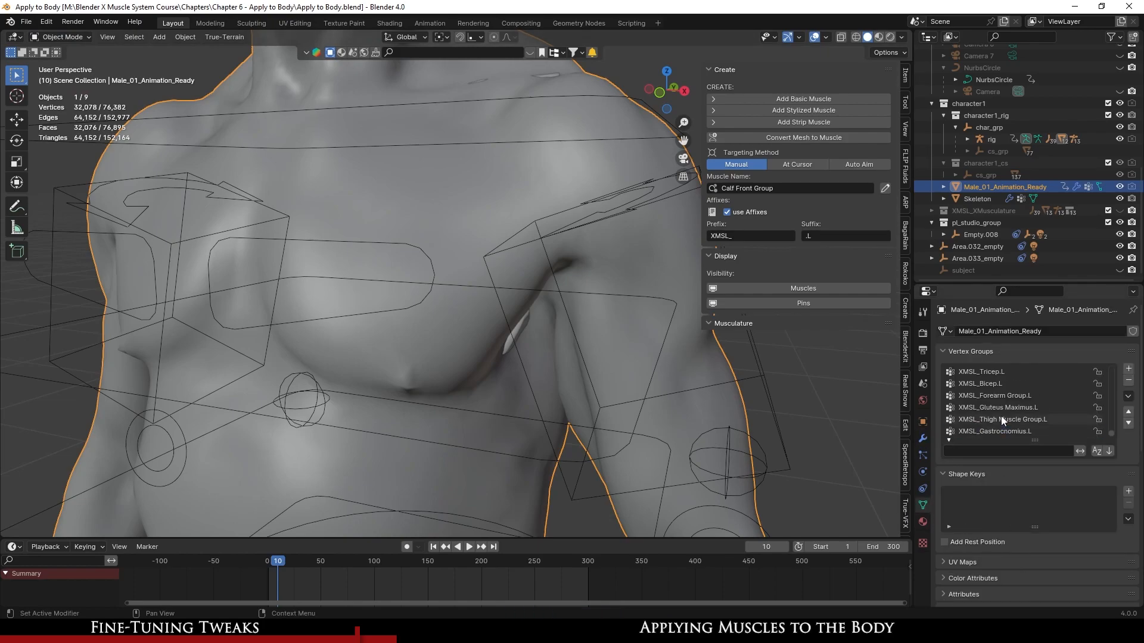
# - Make XMSL_Core Muscles.L the active vertex group of the body mesh and save the file
pyautogui.scroll(3, 1007, 402)
pyautogui.scroll(2, 1029, 390)
pyautogui.click(1032, 384)
pyautogui.scroll(-5, 460, 400)
pyautogui.moveTo(460, 401); pyautogui.dragTo(481, 264, button='middle')
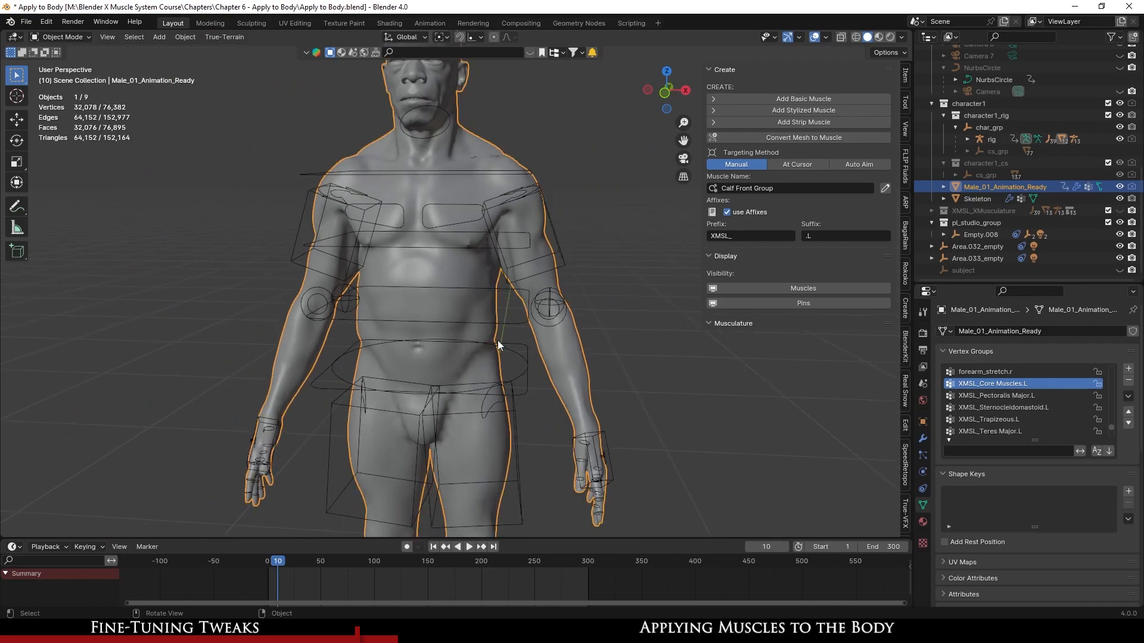
pyautogui.scroll(2, 527, 341)
pyautogui.moveTo(527, 342); pyautogui.dragTo(505, 332, button='middle')
pyautogui.hotkey('ctrl', 's')
pyautogui.scroll(-4, 505, 332)
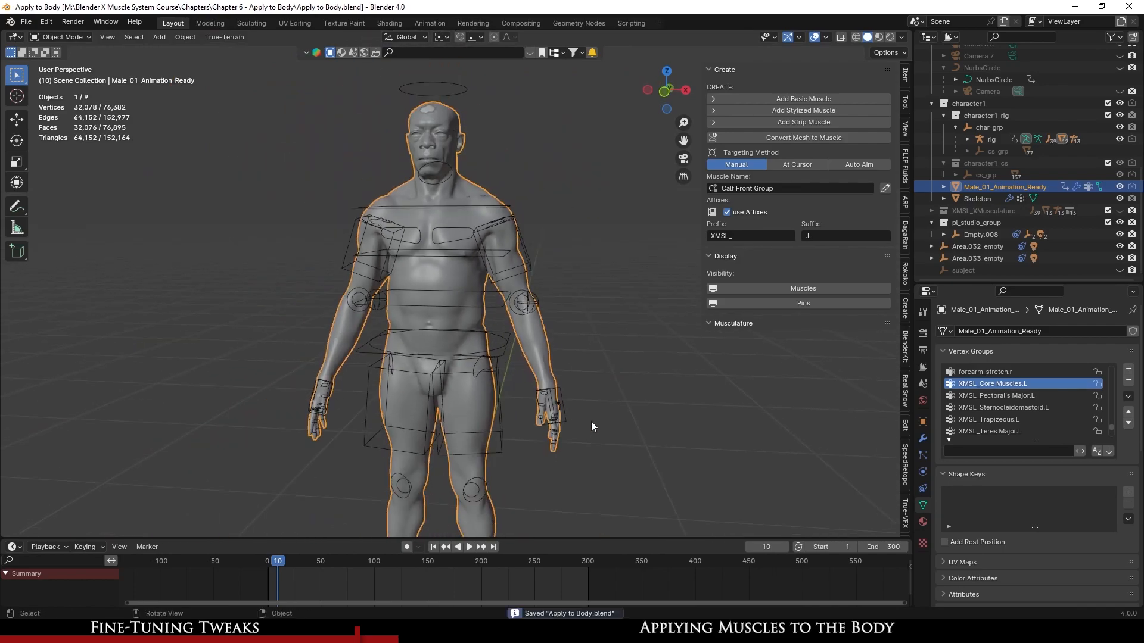
# - In Pose Mode, raise the rig's left hand control about 0.35 m in X and 0.55 m in Z and rotate the hand level with the outstretched arm
pyautogui.click(560, 392)
pyautogui.hotkey('ctrl', 'Tab')
pyautogui.moveTo(588, 406); pyautogui.dragTo(492, 456, button='middle')
pyautogui.press('g')
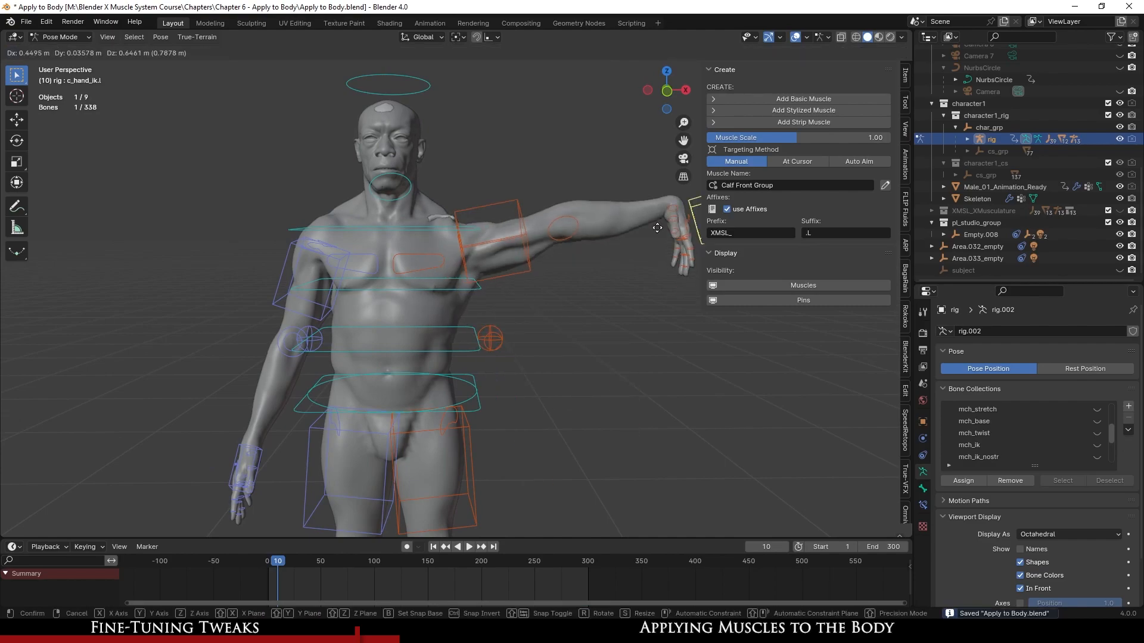
pyautogui.click(625, 262)
pyautogui.keyDown('shift'); pyautogui.moveTo(620, 257); pyautogui.dragTo(426, 274, button='middle'); pyautogui.keyUp('shift')
pyautogui.press('r')
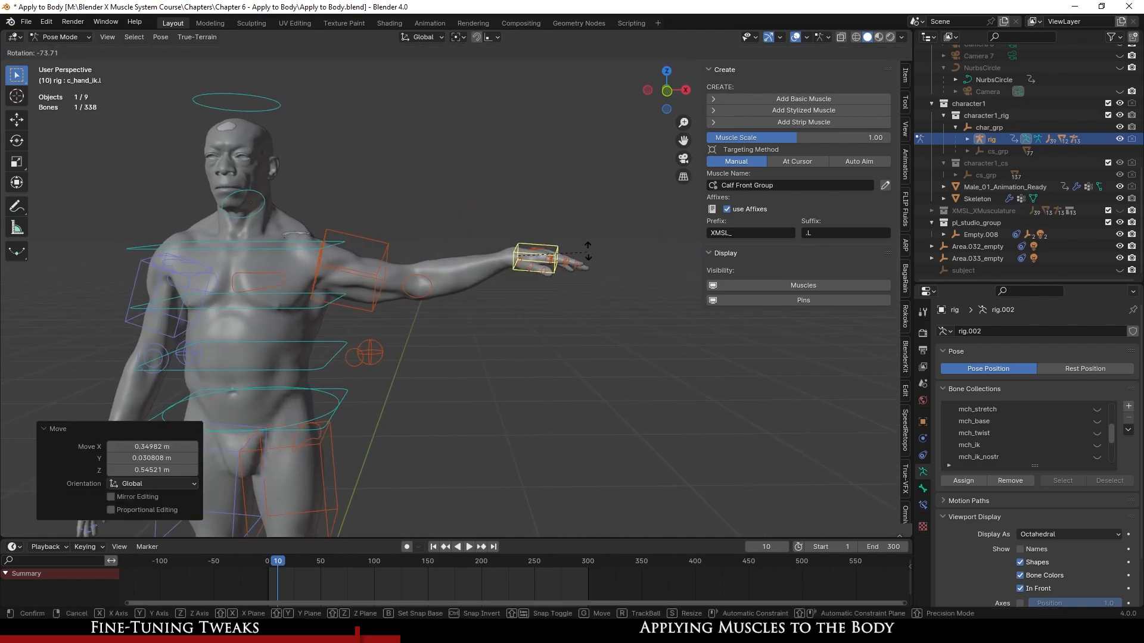
pyautogui.click(585, 246)
# - Copy the raised arm pose and paste it flipped on the X axis to raise the right arm
pyautogui.keyDown('shift'); pyautogui.moveTo(309, 341); pyautogui.dragTo(440, 328, button='middle'); pyautogui.keyUp('shift')
pyautogui.click(161, 37)
pyautogui.click(187, 147)
pyautogui.click(161, 37)
pyautogui.click(215, 171)
pyautogui.keyDown('shift'); pyautogui.moveTo(476, 445); pyautogui.dragTo(587, 441, button='middle'); pyautogui.keyUp('shift')
pyautogui.keyDown('ctrl'); pyautogui.moveTo(452, 458); pyautogui.dragTo(406, 366, button='middle'); pyautogui.keyUp('ctrl')
pyautogui.scroll(1, 440, 405)
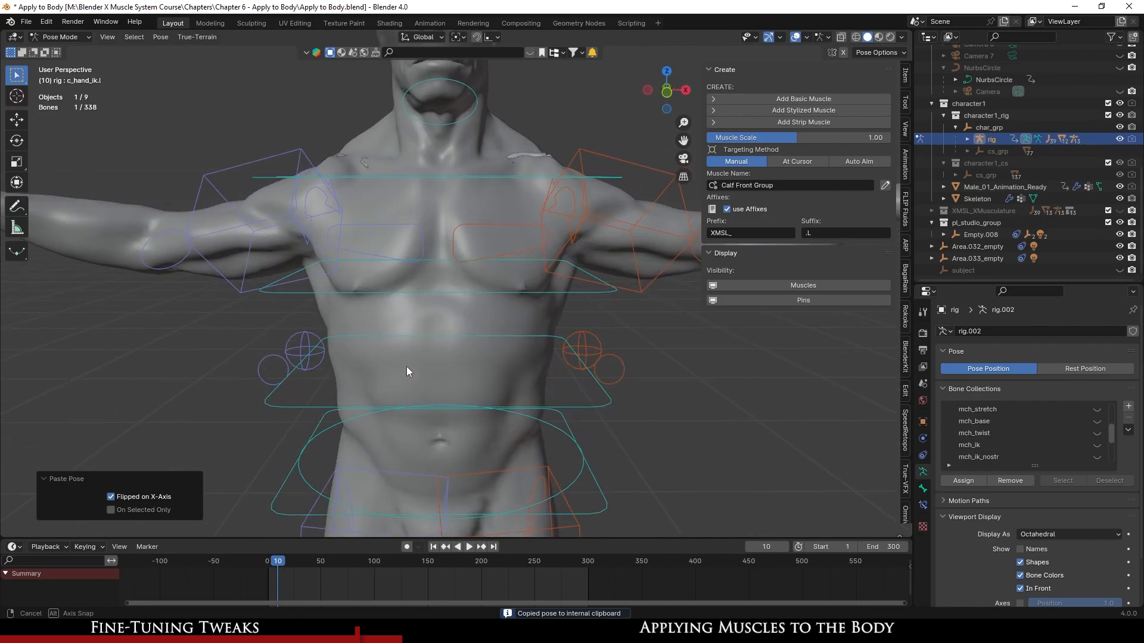
# - Select the body mesh in Object Mode, save the file, and switch the mesh to Weight Paint in front view
pyautogui.click(446, 320)
pyautogui.keyDown('ctrl'); pyautogui.moveTo(522, 424); pyautogui.dragTo(485, 380, button='middle'); pyautogui.keyUp('ctrl')
pyautogui.hotkey('ctrl', 's')
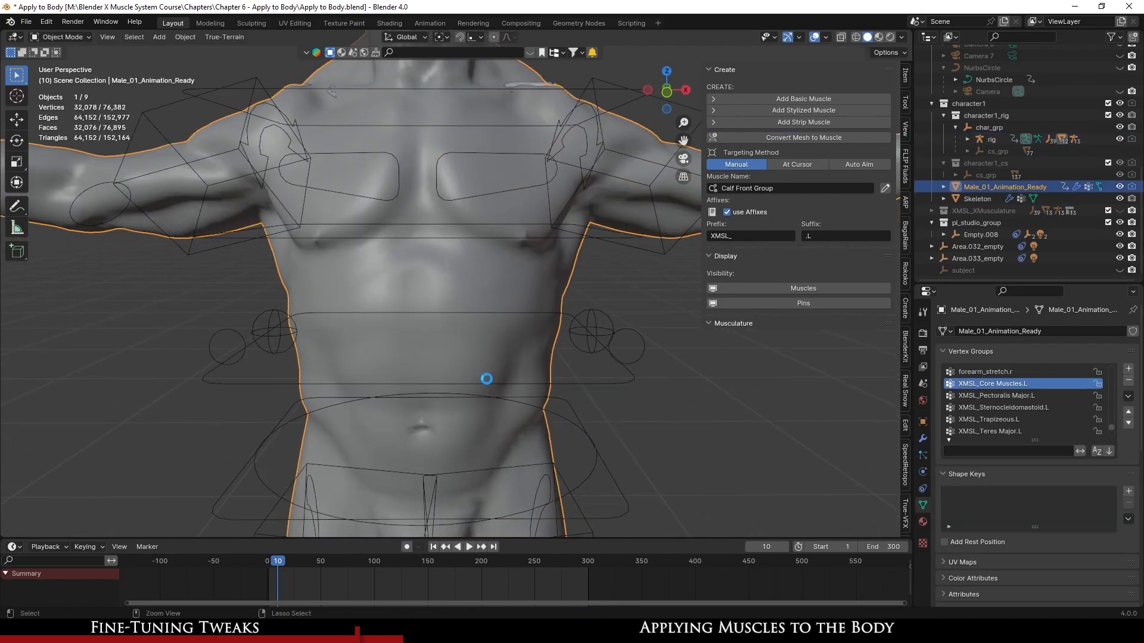
pyautogui.click(68, 39)
pyautogui.click(65, 103)
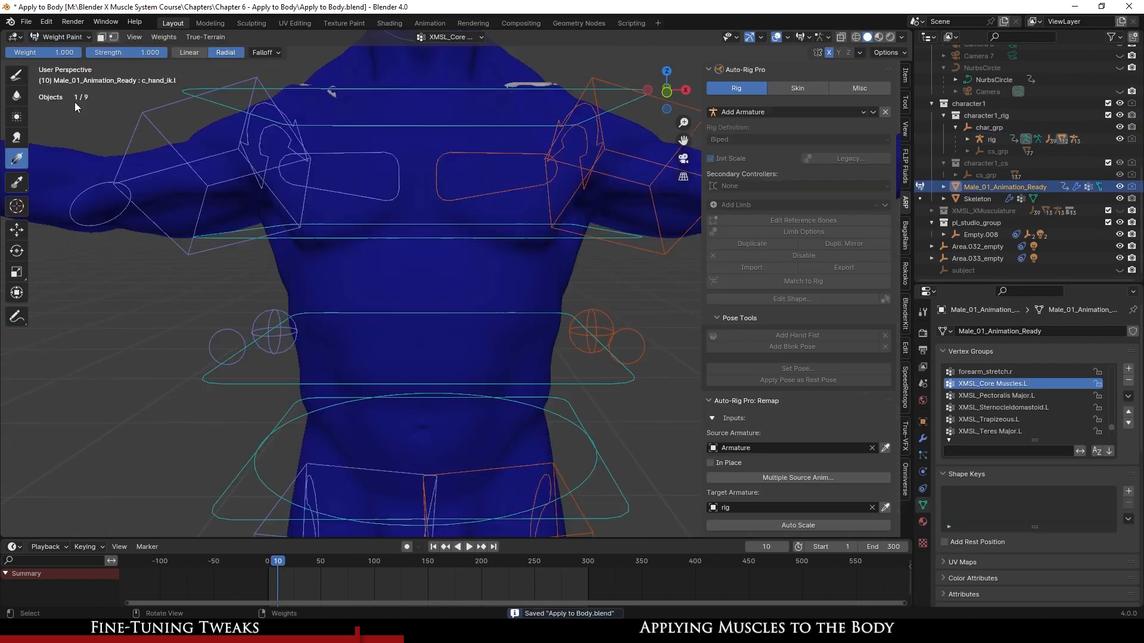
pyautogui.press('KP_1')
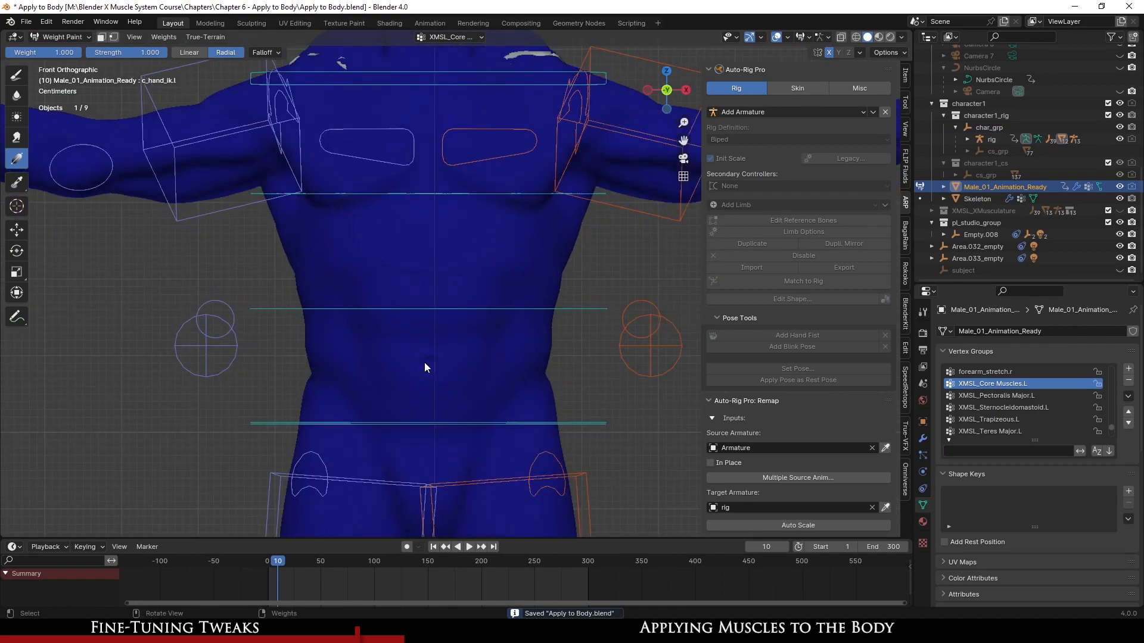
pyautogui.scroll(1, 431, 291)
# - Return to Object Mode and hide the rig
pyautogui.click(80, 36)
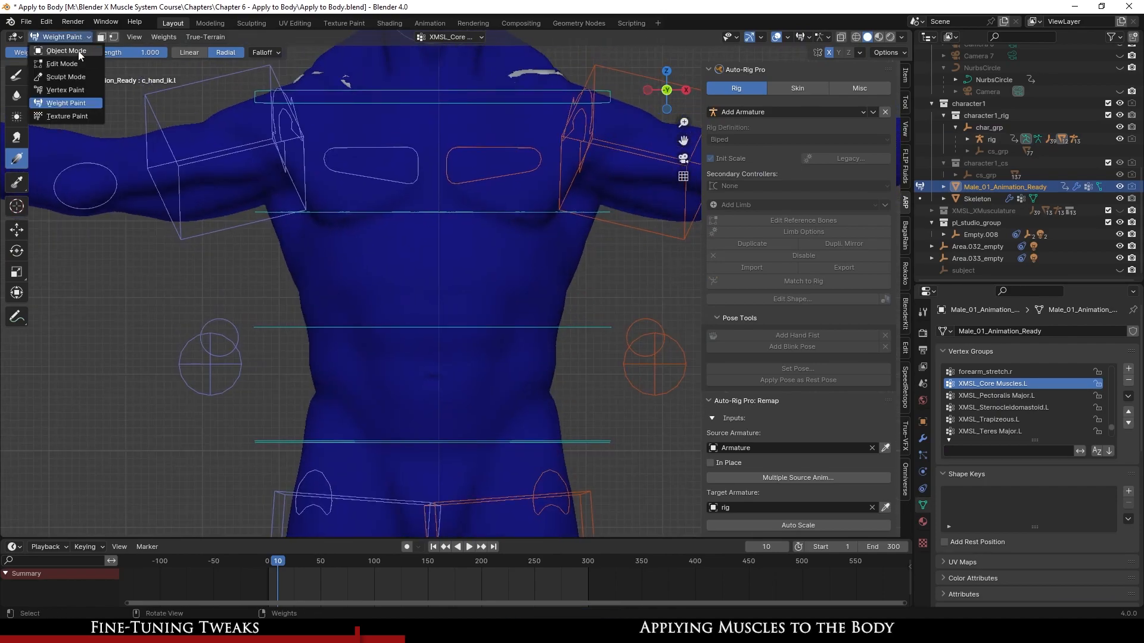
pyautogui.click(81, 53)
pyautogui.click(362, 213)
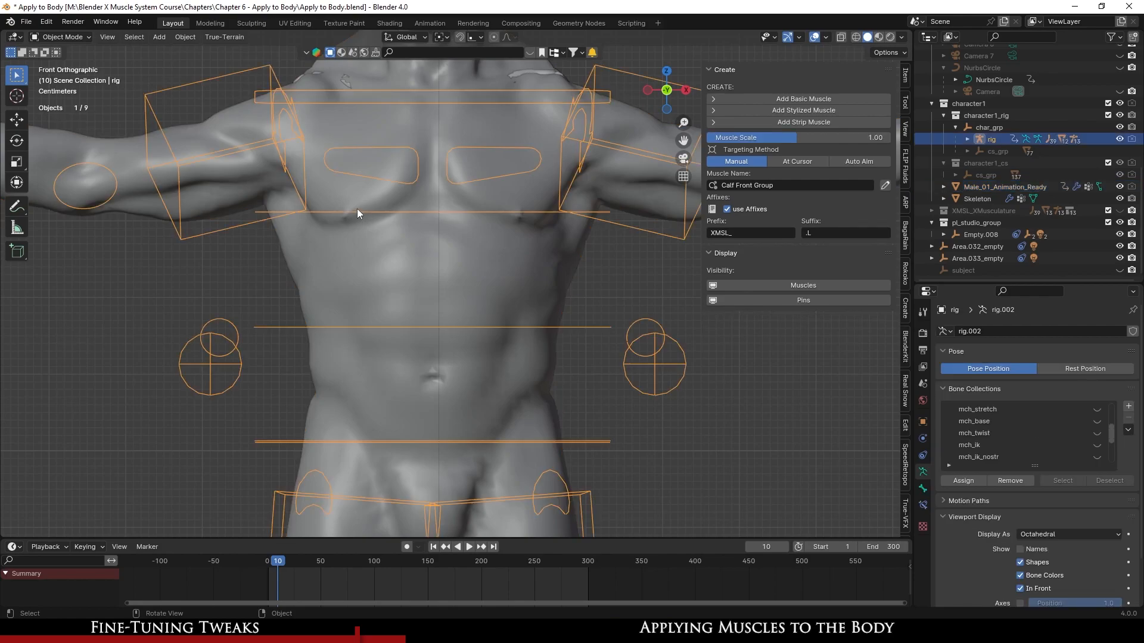
pyautogui.press('h')
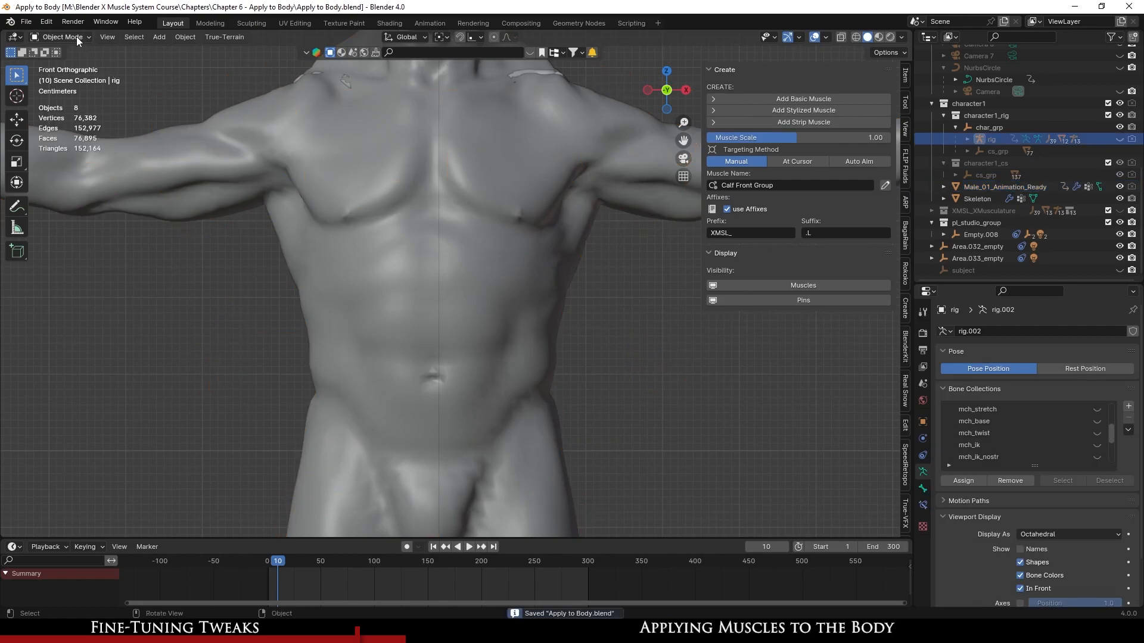
# - Put the body mesh back into Weight Paint mode with the Draw brush active
pyautogui.click(298, 210)
pyautogui.click(69, 36)
pyautogui.click(67, 103)
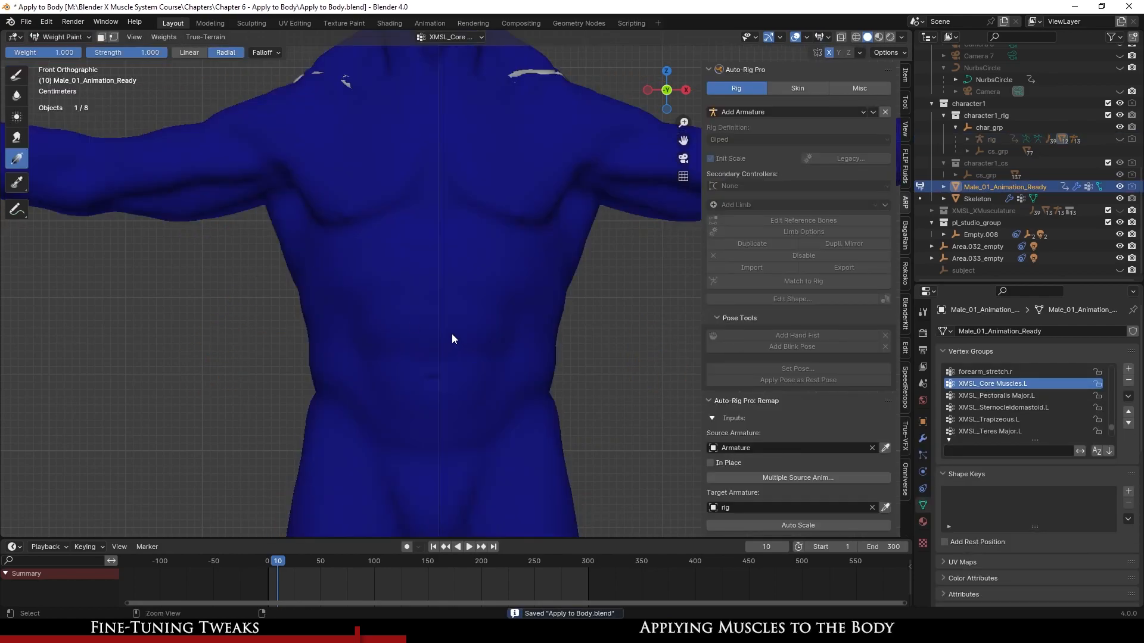
pyautogui.click(16, 75)
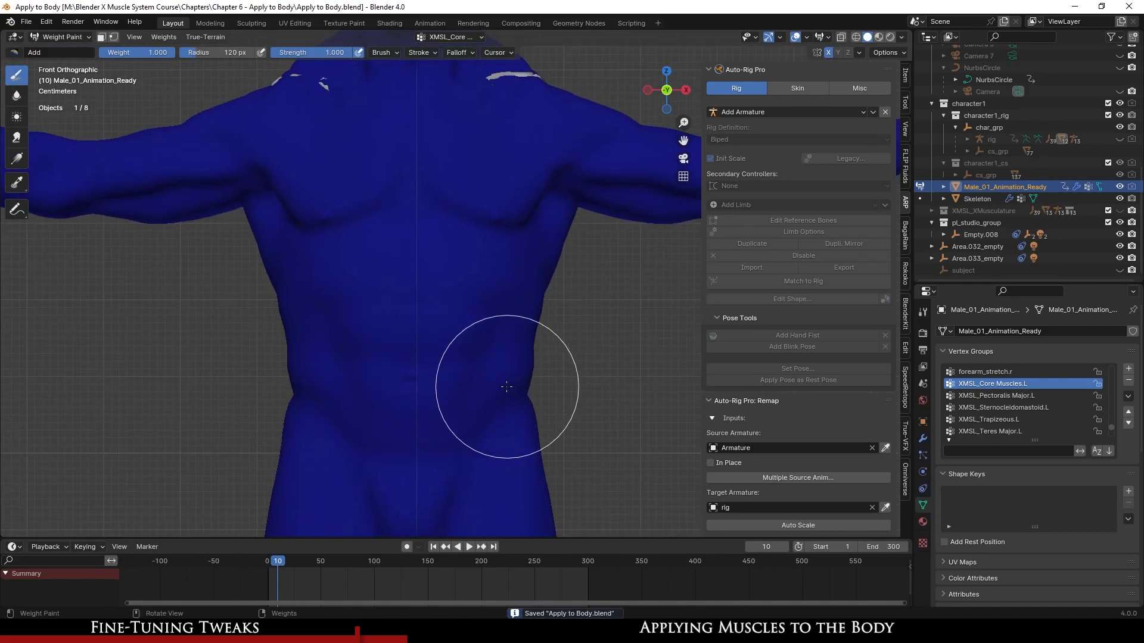
# - Paint weight 1.000 across the waist, abdomen and side of the torso for the core muscles group
pyautogui.moveTo(506, 396); pyautogui.dragTo(340, 418)
pyautogui.scroll(-2, 319, 409)
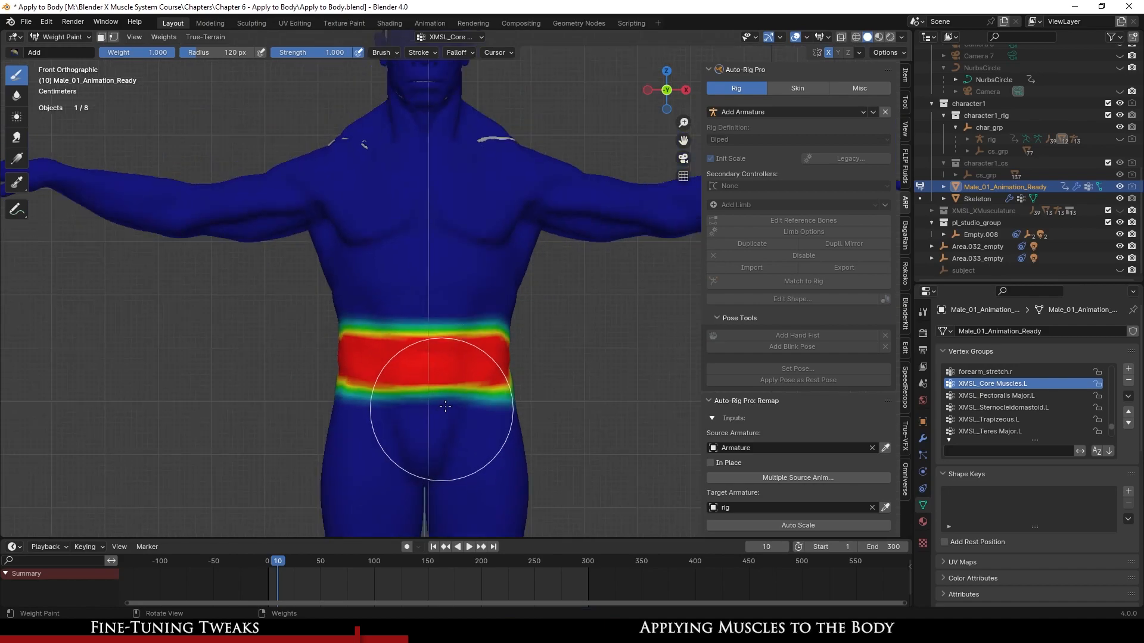
pyautogui.moveTo(473, 358)
pyautogui.mouseDown()
pyautogui.moveTo(531, 373)
pyautogui.moveTo(378, 363)
pyautogui.moveTo(327, 383)
pyautogui.moveTo(544, 419)
pyautogui.moveTo(342, 380)
pyautogui.moveTo(377, 396)
pyautogui.moveTo(276, 388)
pyautogui.moveTo(268, 345)
pyautogui.moveTo(374, 313)
pyautogui.moveTo(485, 312)
pyautogui.moveTo(409, 320)
pyautogui.moveTo(447, 294)
pyautogui.moveTo(434, 265)
pyautogui.moveTo(528, 292)
pyautogui.mouseUp()
pyautogui.moveTo(529, 291)
pyautogui.mouseDown(button='middle')
pyautogui.moveTo(427, 350)
pyautogui.moveTo(498, 274)
pyautogui.mouseUp(button='middle')
pyautogui.moveTo(531, 375)
pyautogui.mouseDown(button='middle')
pyautogui.moveTo(417, 377)
pyautogui.moveTo(411, 333)
pyautogui.mouseUp(button='middle')
pyautogui.press('KP_3')
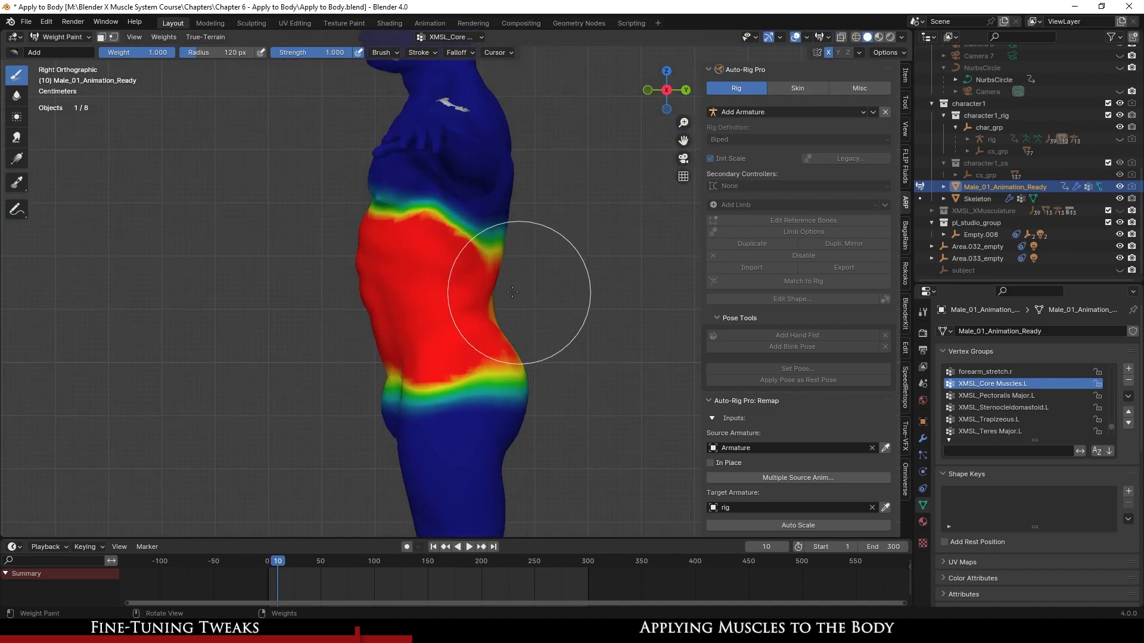
# - Paint full weight over the back from the hips up to the shoulder blades
pyautogui.press('KP_1')
pyautogui.press('ctrl+KP_1')
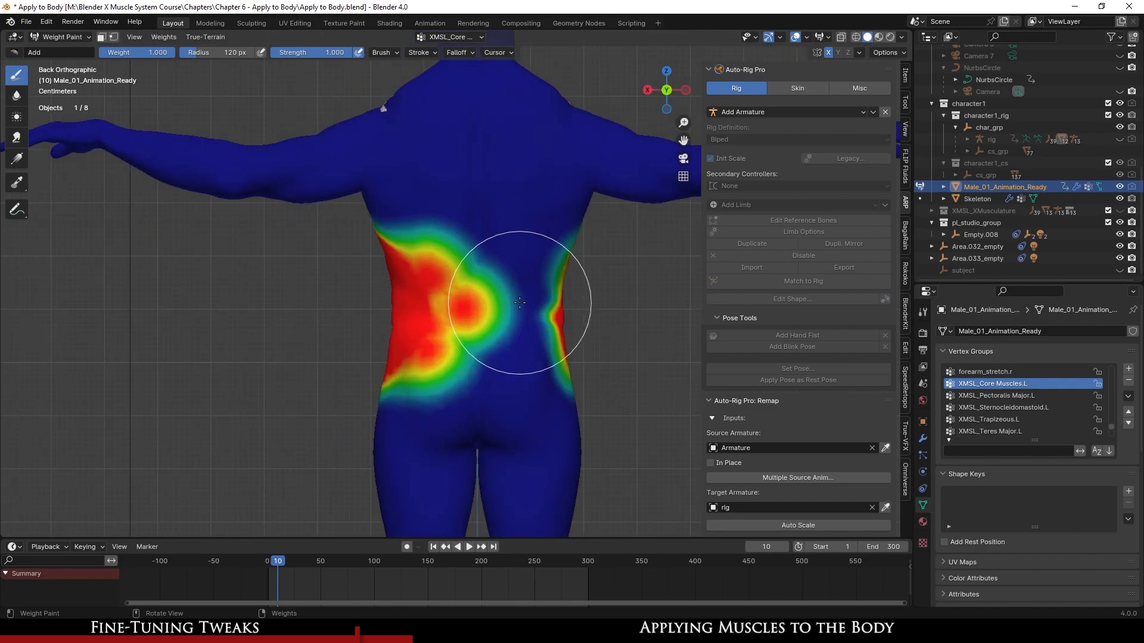
pyautogui.moveTo(507, 342)
pyautogui.mouseDown()
pyautogui.moveTo(567, 342)
pyautogui.moveTo(486, 341)
pyautogui.moveTo(475, 199)
pyautogui.moveTo(411, 214)
pyautogui.mouseUp()
pyautogui.scroll(2, 468, 222)
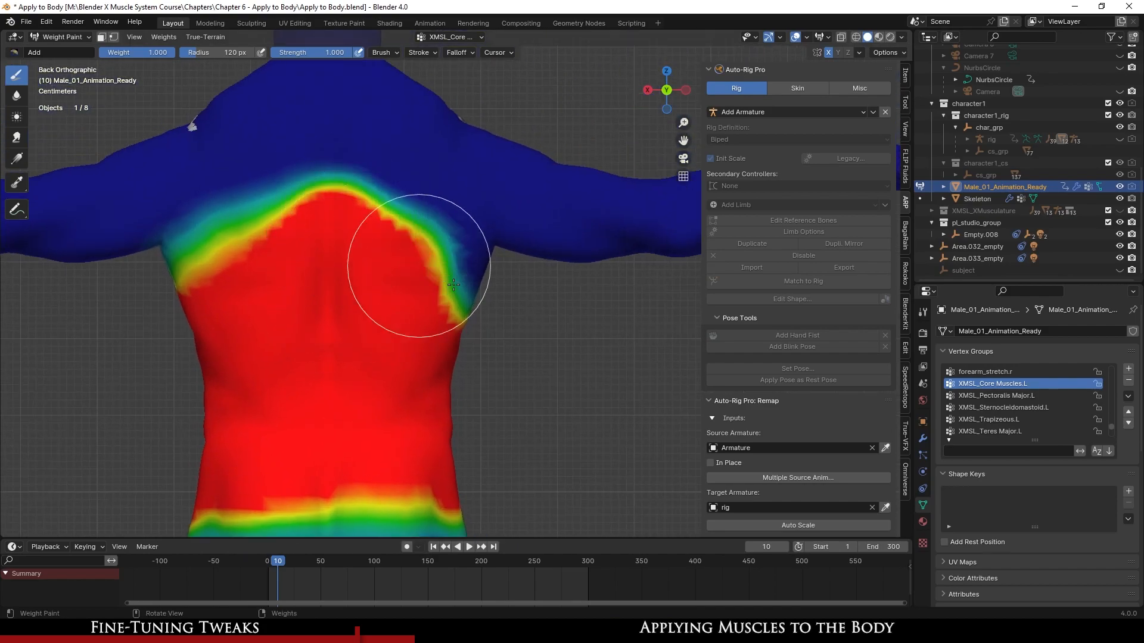
# - Fill the side of the back beneath the character's right armpit with full weight
pyautogui.moveTo(503, 315); pyautogui.dragTo(468, 290, button='middle')
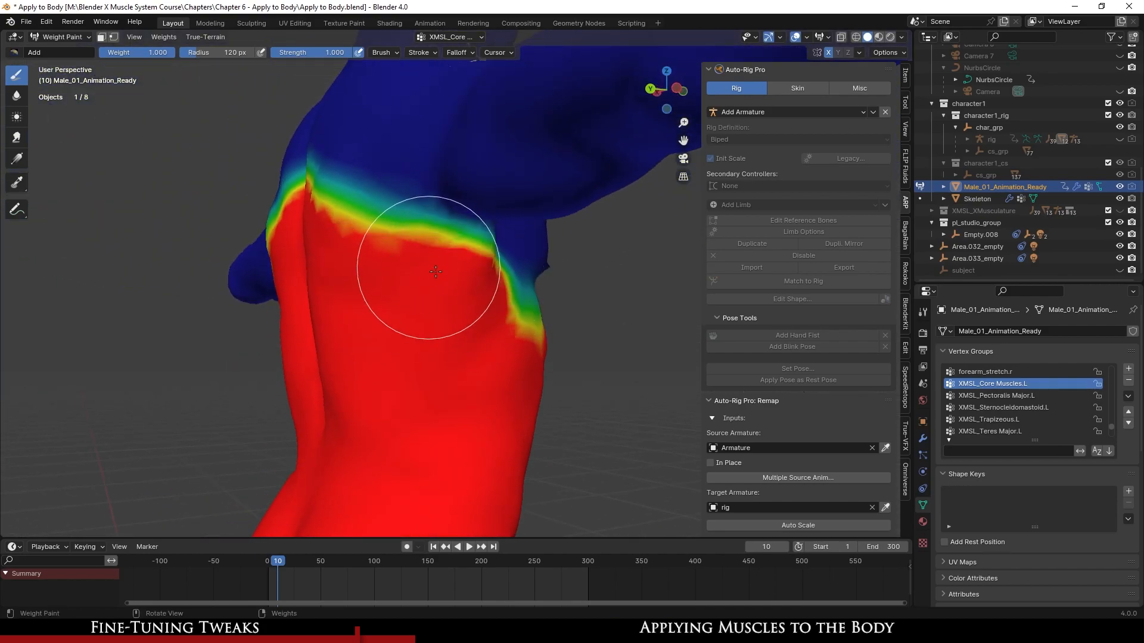
pyautogui.moveTo(409, 255)
pyautogui.mouseDown(button='middle')
pyautogui.moveTo(341, 276)
pyautogui.moveTo(358, 306)
pyautogui.moveTo(464, 316)
pyautogui.mouseUp(button='middle')
pyautogui.scroll(4, 381, 288)
pyautogui.moveTo(377, 287)
pyautogui.mouseDown(button='middle')
pyautogui.moveTo(439, 311)
pyautogui.moveTo(411, 303)
pyautogui.mouseUp(button='middle')
pyautogui.moveTo(369, 260); pyautogui.dragTo(261, 253)
pyautogui.moveTo(260, 252); pyautogui.dragTo(409, 268, button='middle')
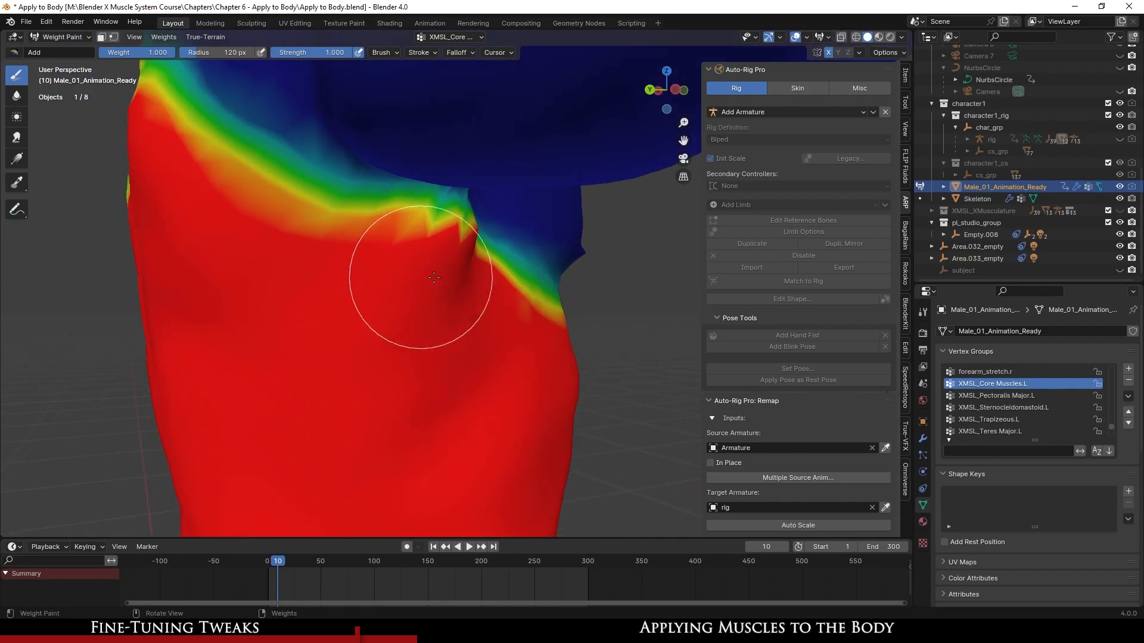
pyautogui.moveTo(248, 199)
pyautogui.mouseDown(button='middle')
pyautogui.moveTo(452, 294)
pyautogui.moveTo(355, 257)
pyautogui.moveTo(441, 262)
pyautogui.moveTo(477, 280)
pyautogui.moveTo(309, 271)
pyautogui.moveTo(472, 254)
pyautogui.mouseUp(button='middle')
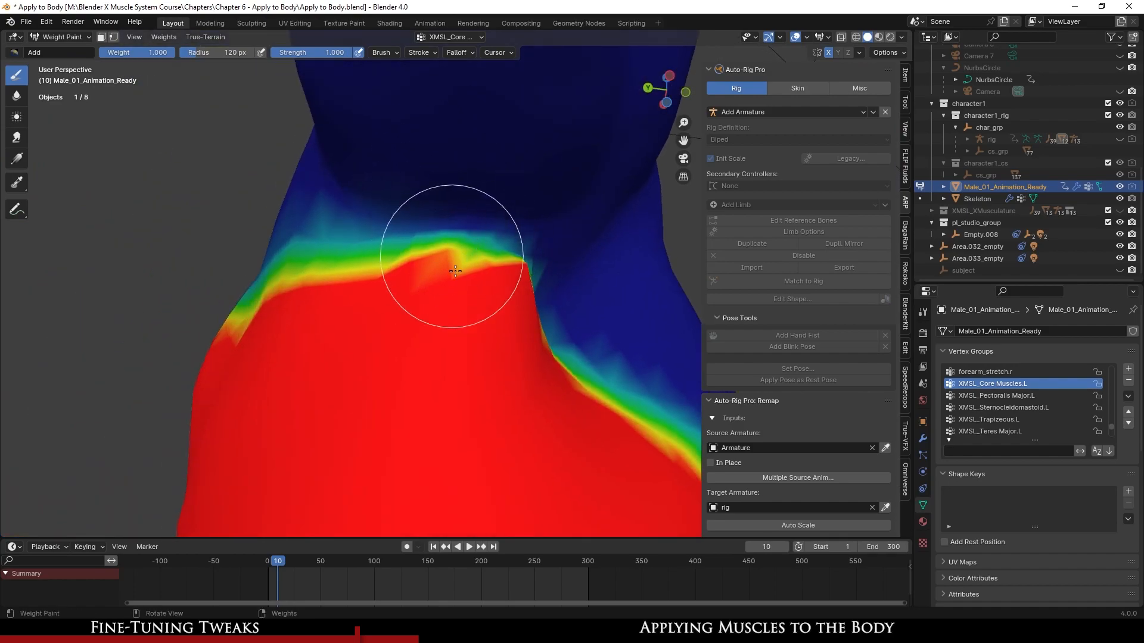
# - Extend the full weight along the front edge of the character's right armpit
pyautogui.moveTo(417, 186); pyautogui.dragTo(305, 241, button='middle')
pyautogui.scroll(-6, 396, 291)
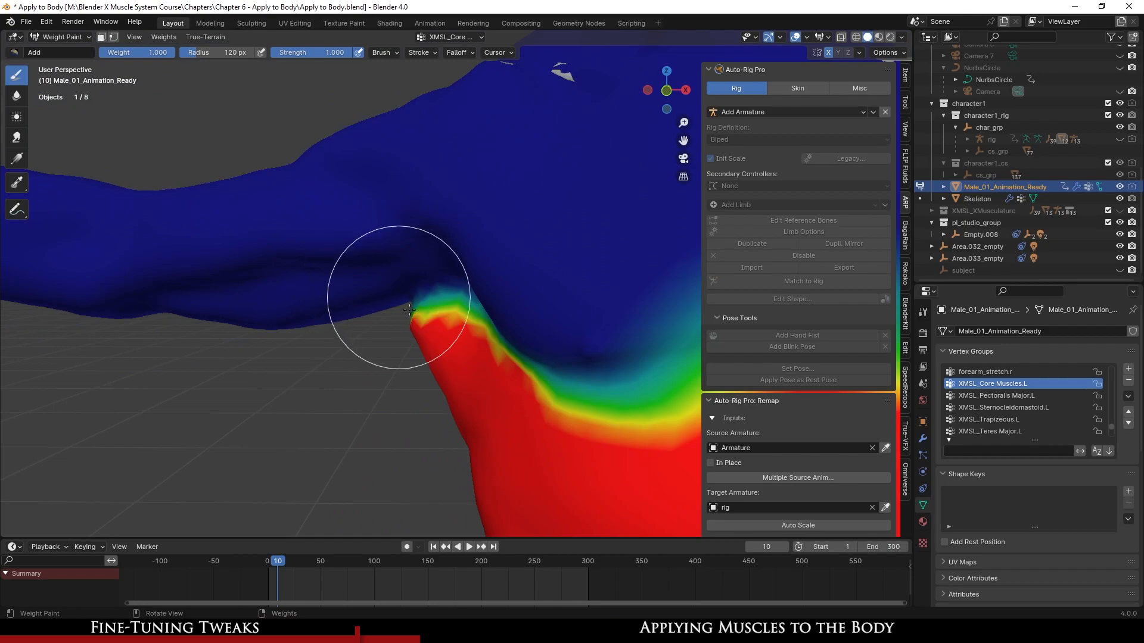
pyautogui.scroll(5, 431, 333)
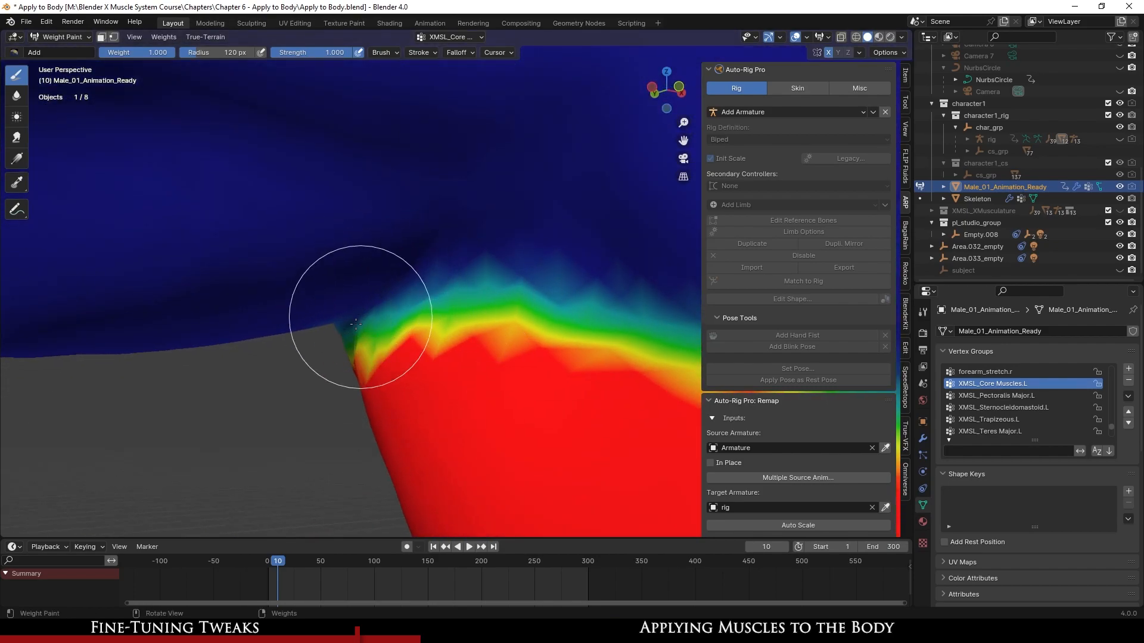
pyautogui.scroll(-6, 401, 332)
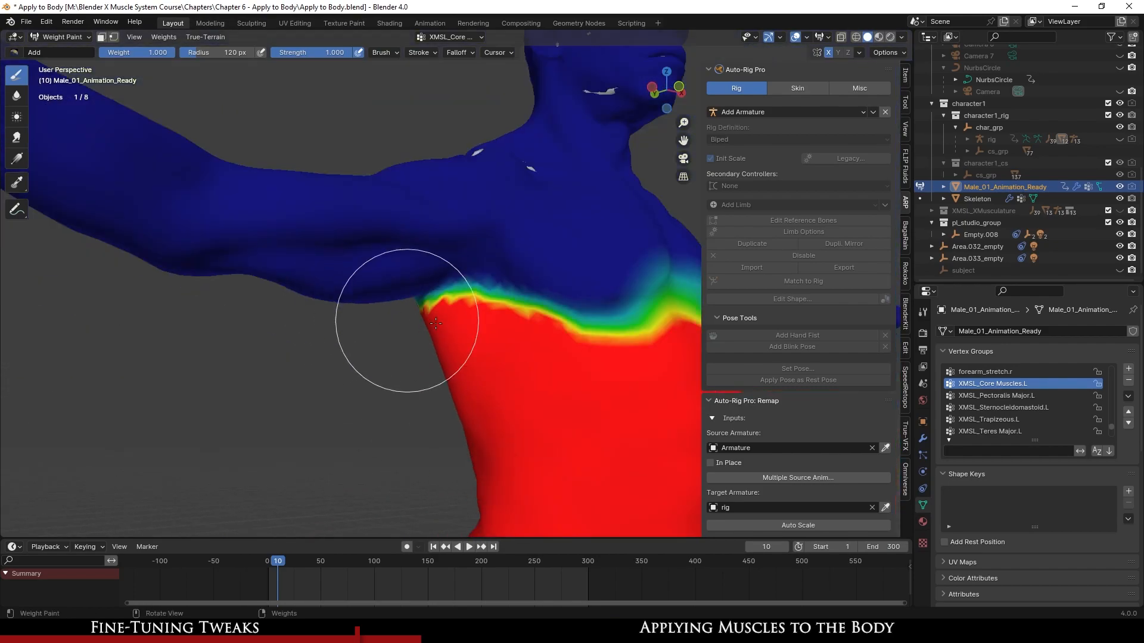
pyautogui.scroll(3, 403, 331)
# - Check the weight painting mirror options
pyautogui.moveTo(403, 331); pyautogui.dragTo(462, 324, button='middle')
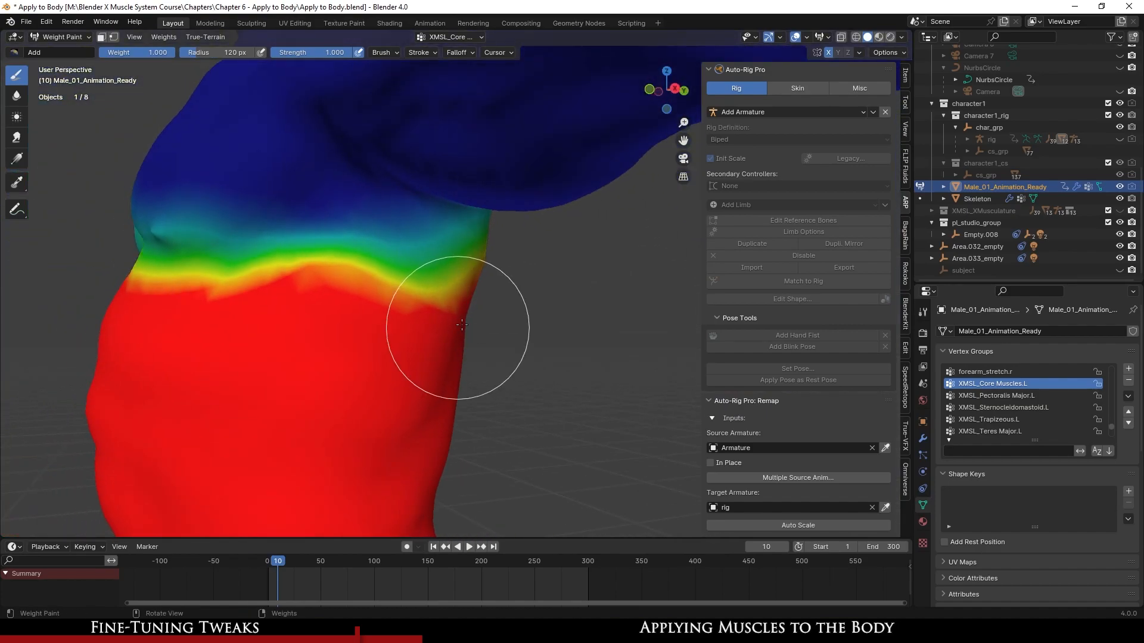
pyautogui.click(886, 53)
pyautogui.click(860, 53)
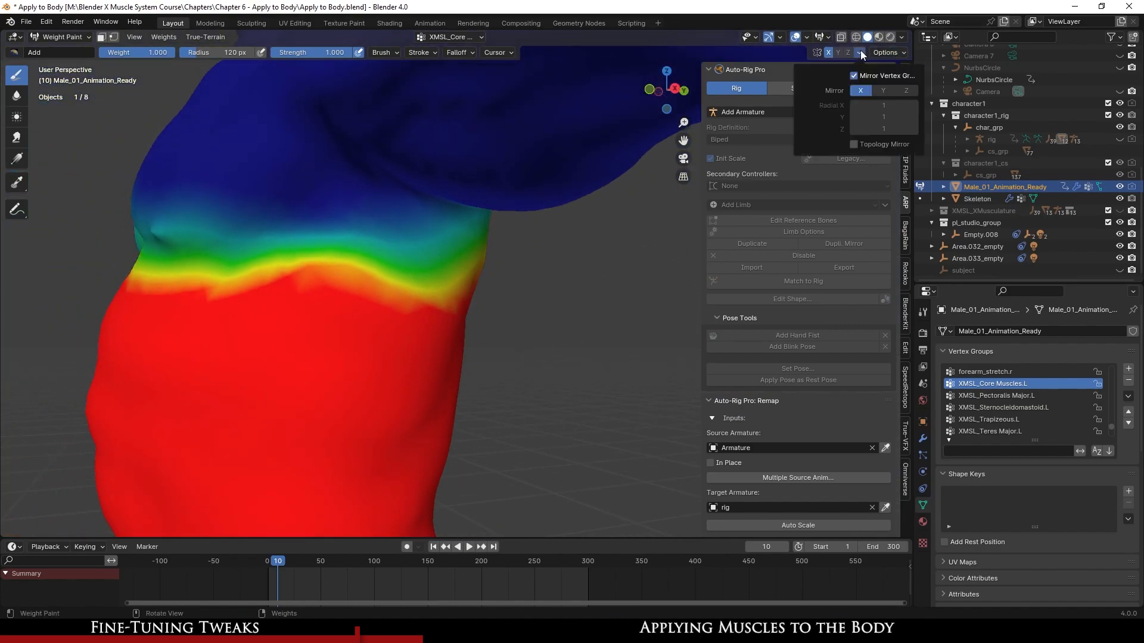
# - Paint full weight beneath the character's left armpit and around to the left side of the back
pyautogui.moveTo(370, 345); pyautogui.dragTo(433, 298, button='middle')
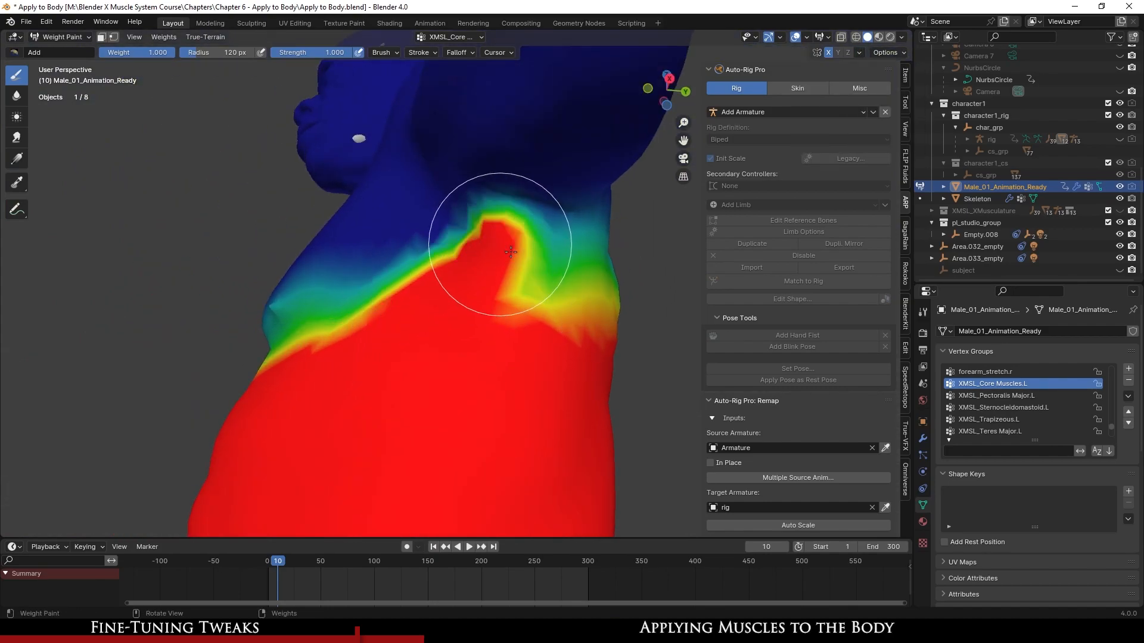
pyautogui.moveTo(506, 250); pyautogui.dragTo(564, 263)
pyautogui.moveTo(564, 263); pyautogui.dragTo(486, 319, button='middle')
pyautogui.moveTo(485, 321)
pyautogui.mouseDown()
pyautogui.moveTo(625, 199)
pyautogui.moveTo(502, 249)
pyautogui.mouseUp()
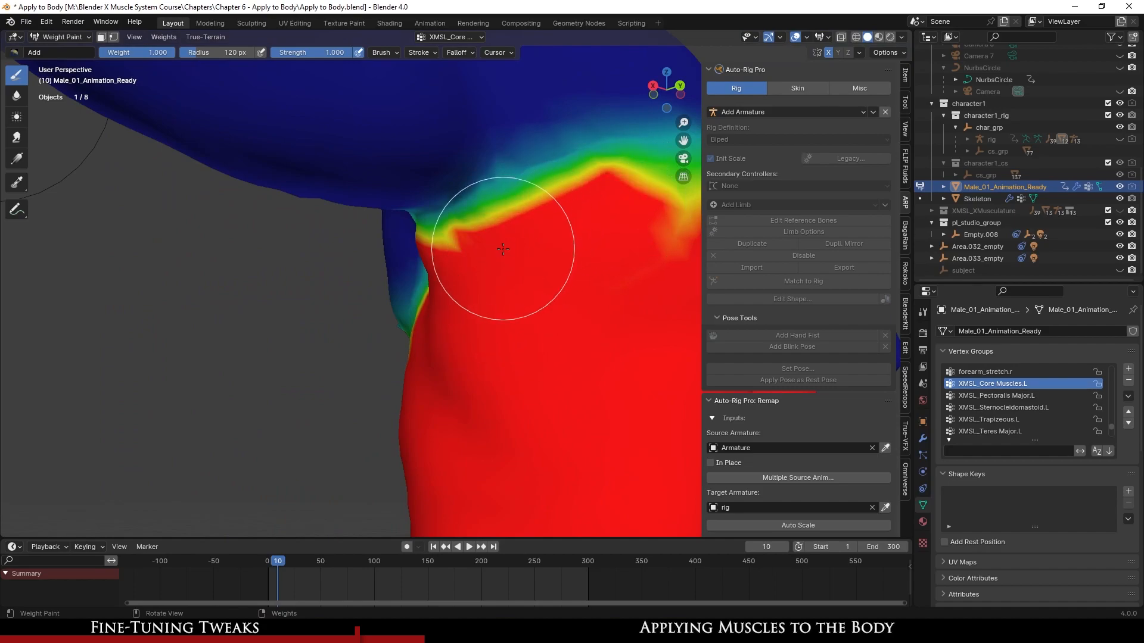
pyautogui.moveTo(605, 222); pyautogui.dragTo(414, 288, button='middle')
pyautogui.moveTo(413, 288); pyautogui.dragTo(553, 250)
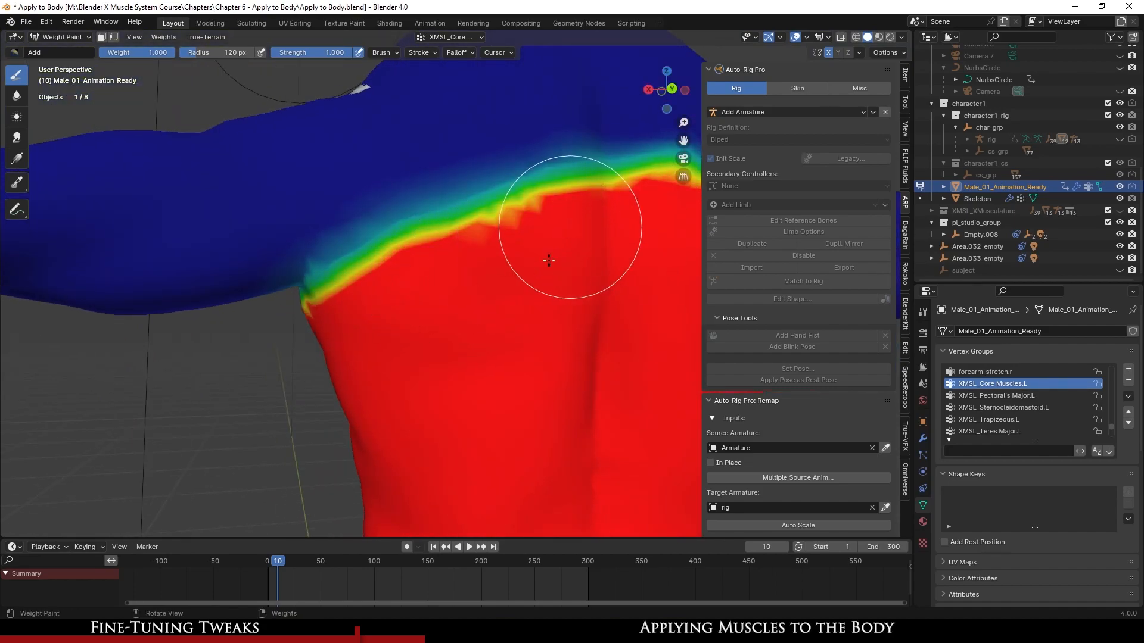
# - Even out the upper edge of the painted weight across the back in back view
pyautogui.scroll(-2, 545, 262)
pyautogui.press('KP_1')
pyautogui.press('ctrl+KP_1')
pyautogui.scroll(-2, 506, 308)
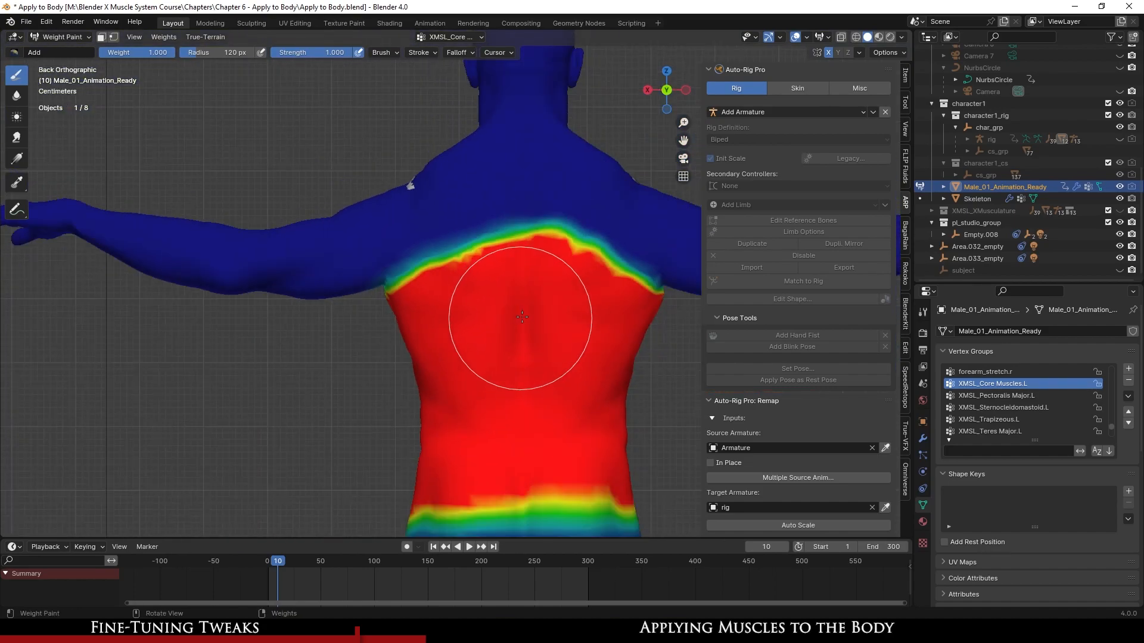
pyautogui.scroll(2, 522, 317)
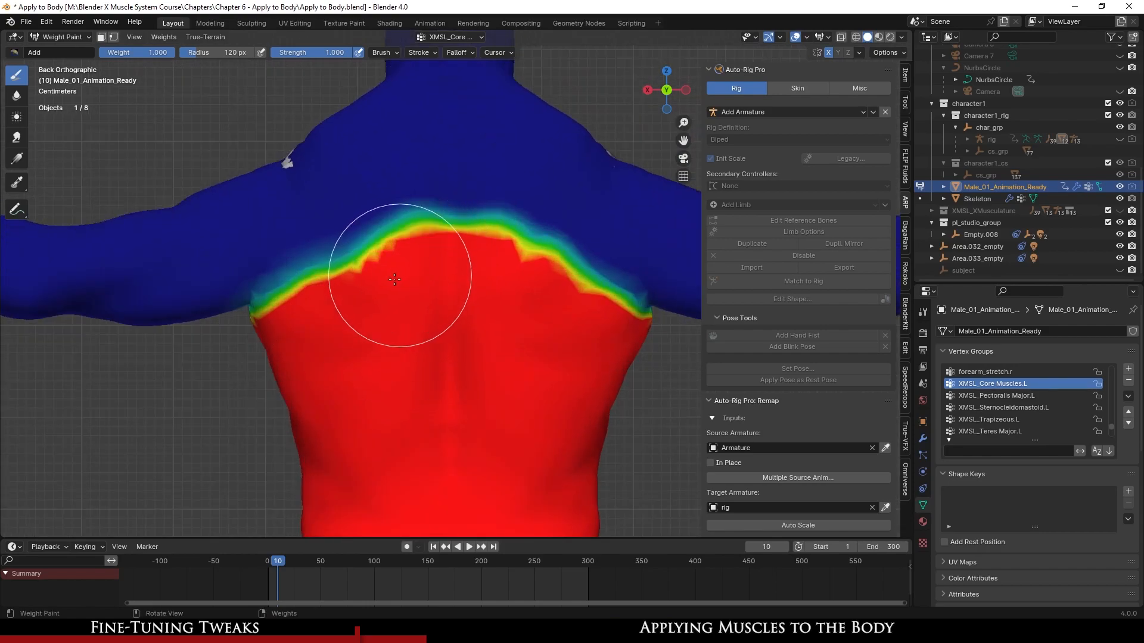
pyautogui.scroll(-3, 452, 358)
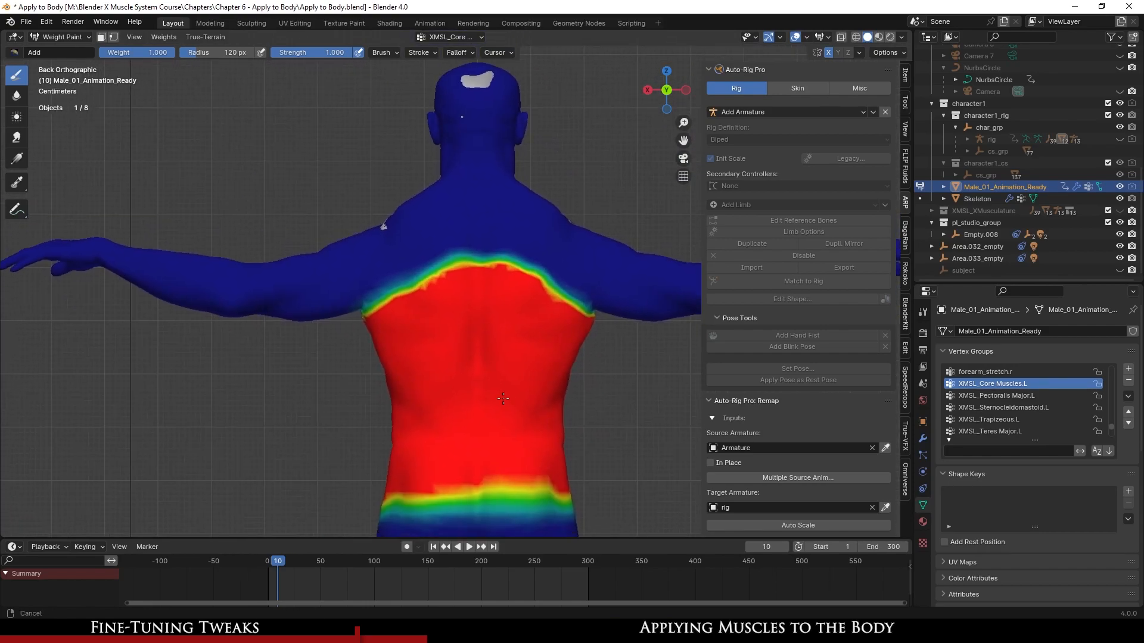
pyautogui.scroll(3, 443, 372)
# - Fill the upper edge of the core weight beneath the chest in front view and save the file
pyautogui.moveTo(320, 357)
pyautogui.mouseDown(button='middle')
pyautogui.moveTo(510, 304)
pyautogui.moveTo(516, 291)
pyautogui.mouseUp(button='middle')
pyautogui.scroll(3, 436, 388)
pyautogui.keyDown('shift'); pyautogui.moveTo(453, 262); pyautogui.dragTo(541, 380, button='middle'); pyautogui.keyUp('shift')
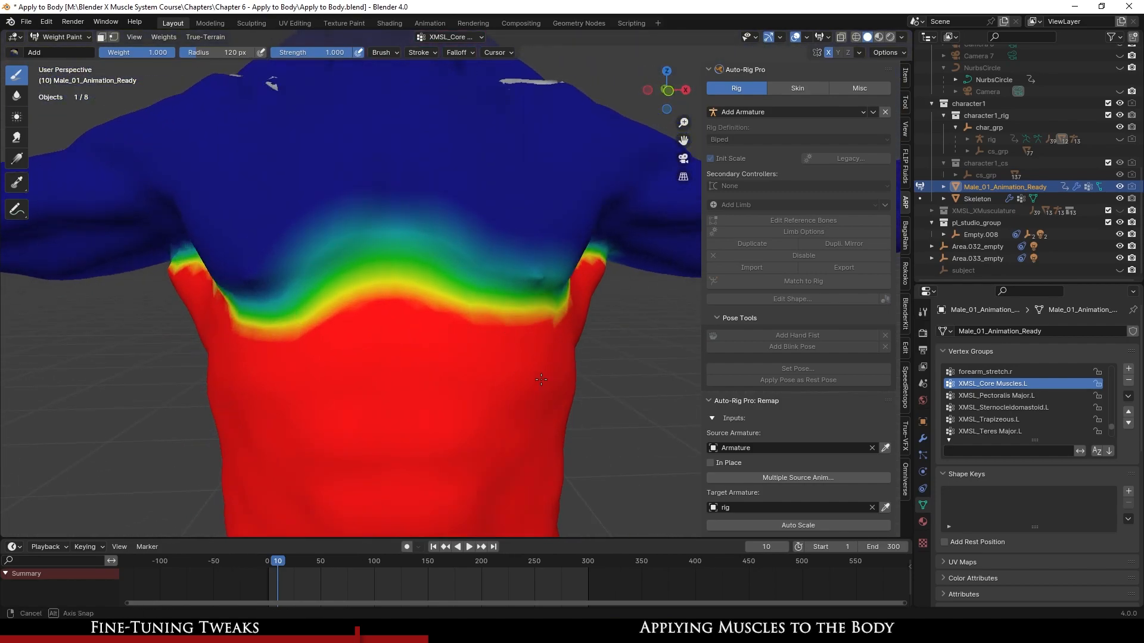
pyautogui.press('KP_1')
pyautogui.scroll(3, 453, 382)
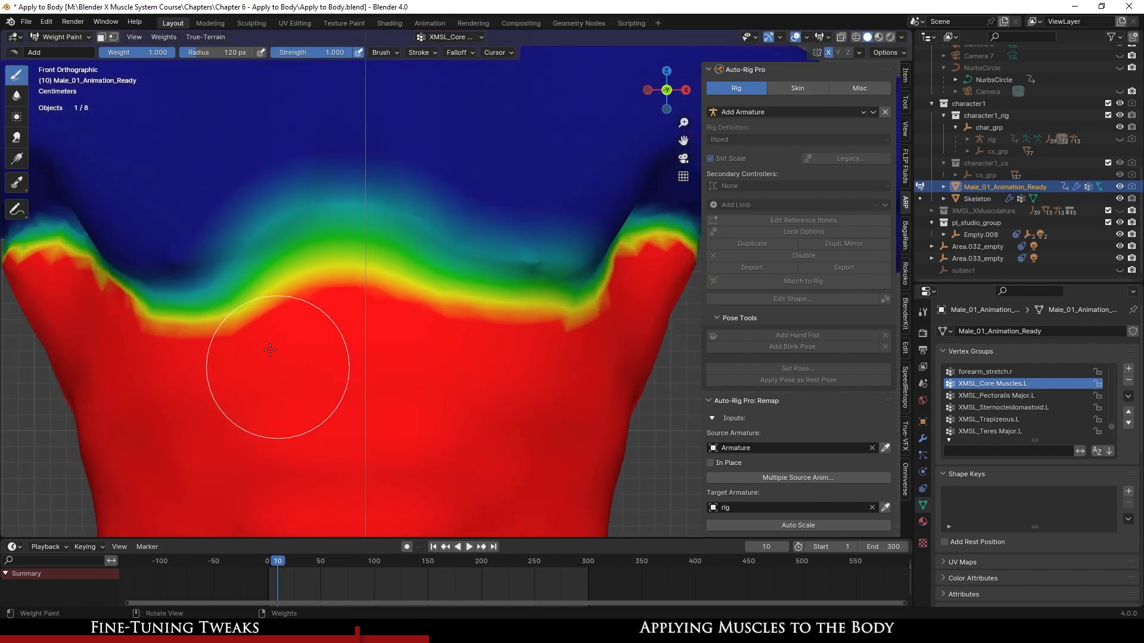
pyautogui.moveTo(169, 330)
pyautogui.mouseDown()
pyautogui.moveTo(141, 328)
pyautogui.moveTo(352, 307)
pyautogui.moveTo(480, 345)
pyautogui.moveTo(595, 335)
pyautogui.mouseUp()
pyautogui.scroll(-3, 596, 334)
pyautogui.keyDown('shift'); pyautogui.moveTo(558, 348); pyautogui.dragTo(460, 368, button='middle'); pyautogui.keyUp('shift')
pyautogui.scroll(6, 411, 378)
pyautogui.scroll(-1, 460, 367)
pyautogui.scroll(-4, 468, 379)
pyautogui.hotkey('ctrl', 's')
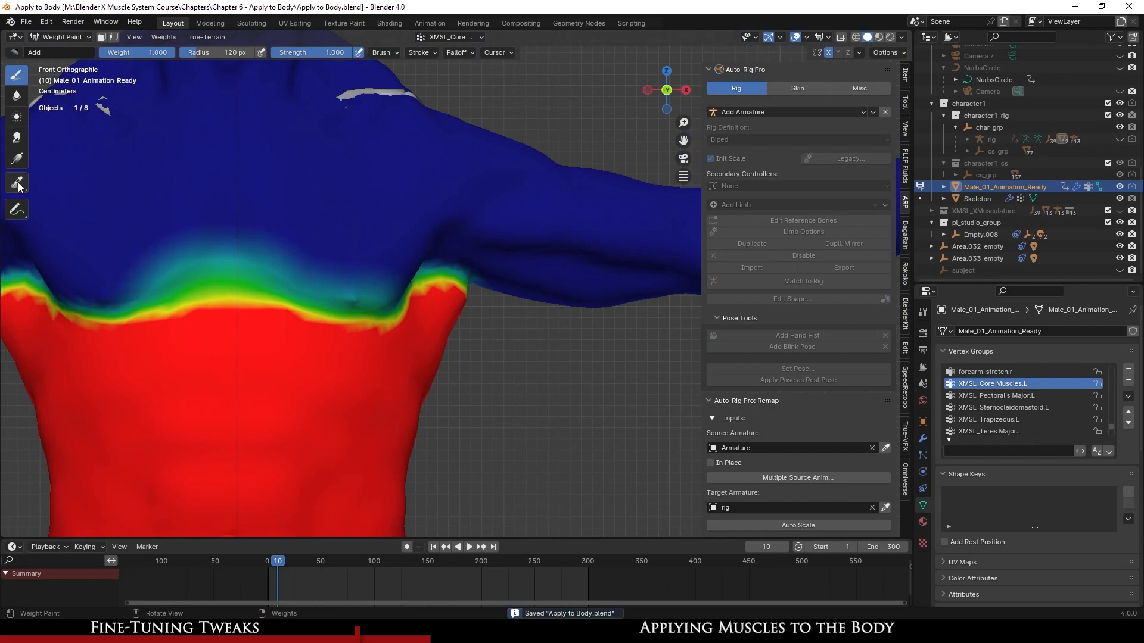
# - Save the file and reduce the core weight beneath both armpits with subtracting radial gradients at weight 0.492 and strength 0.388
pyautogui.click(17, 158)
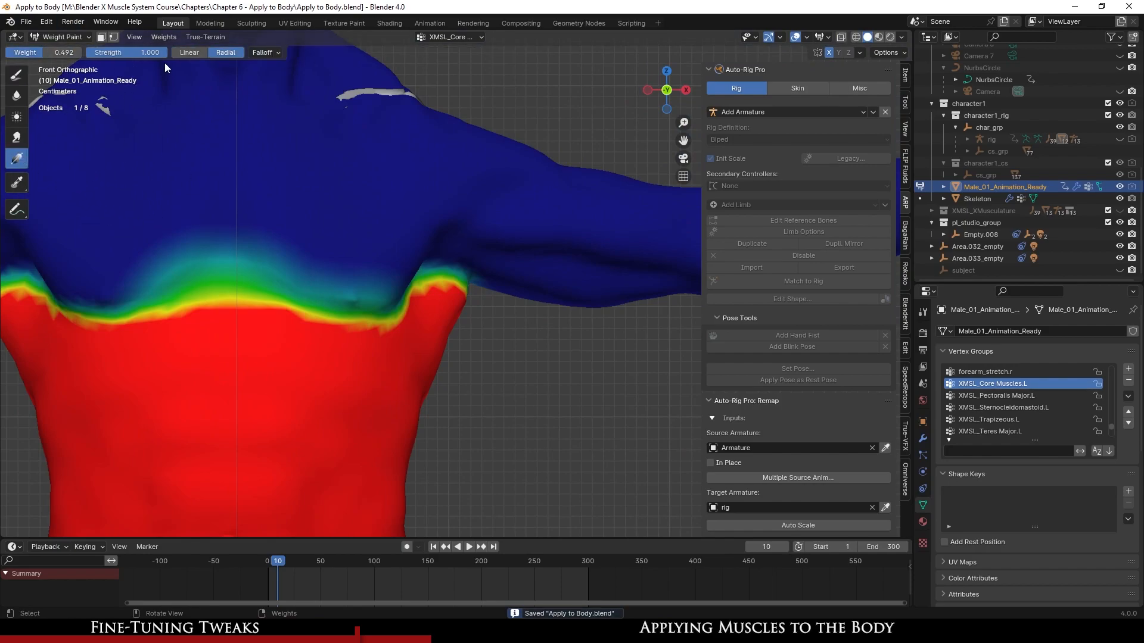
pyautogui.click(16, 75)
pyautogui.click(15, 53)
pyautogui.click(320, 95)
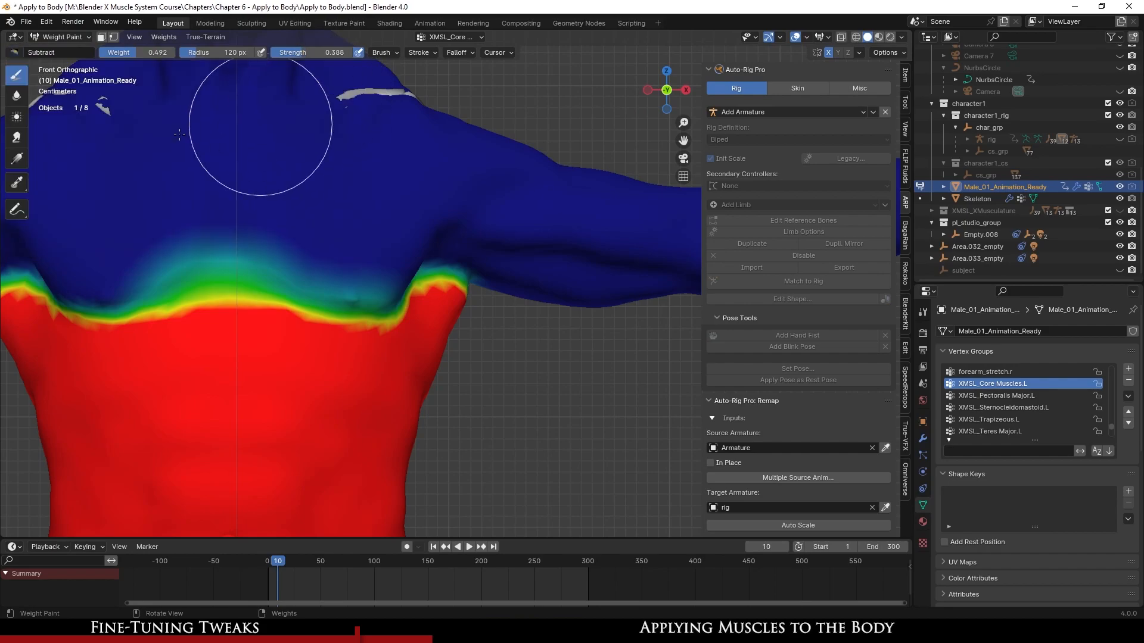
pyautogui.click(18, 161)
pyautogui.hotkey('ctrl', 's')
pyautogui.scroll(-3, 466, 284)
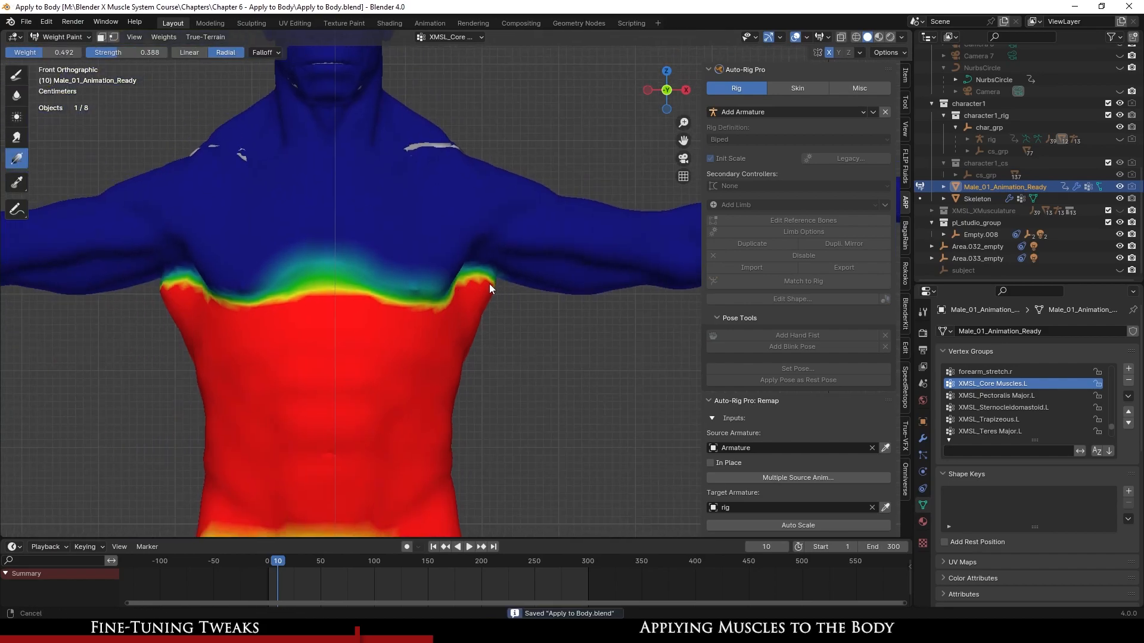
pyautogui.scroll(1, 488, 284)
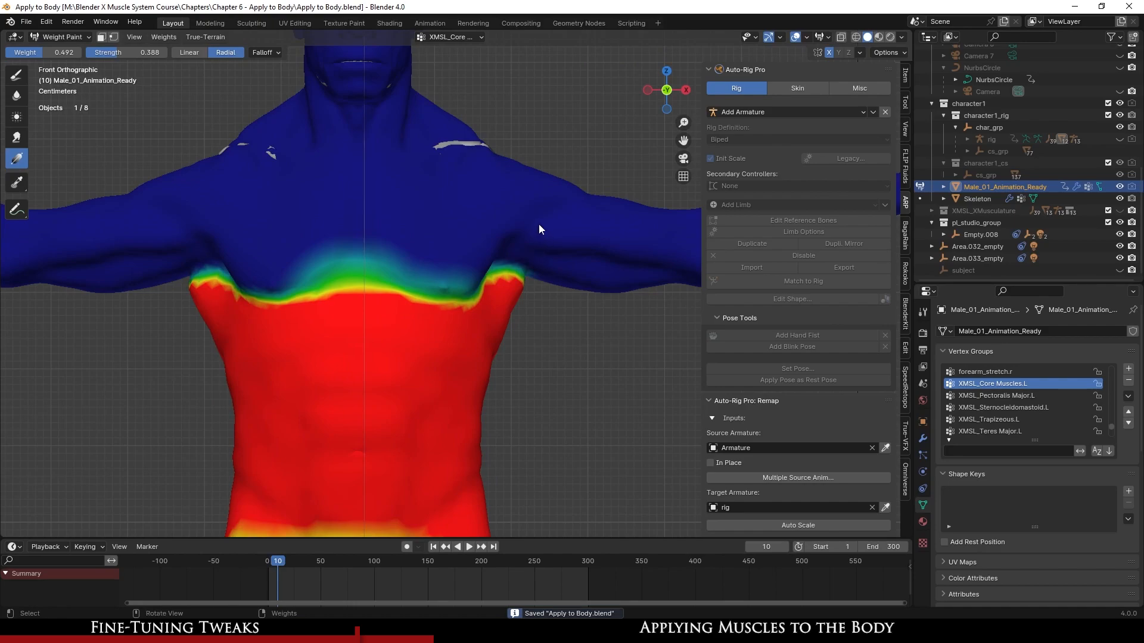
pyautogui.moveTo(498, 332); pyautogui.dragTo(472, 393)
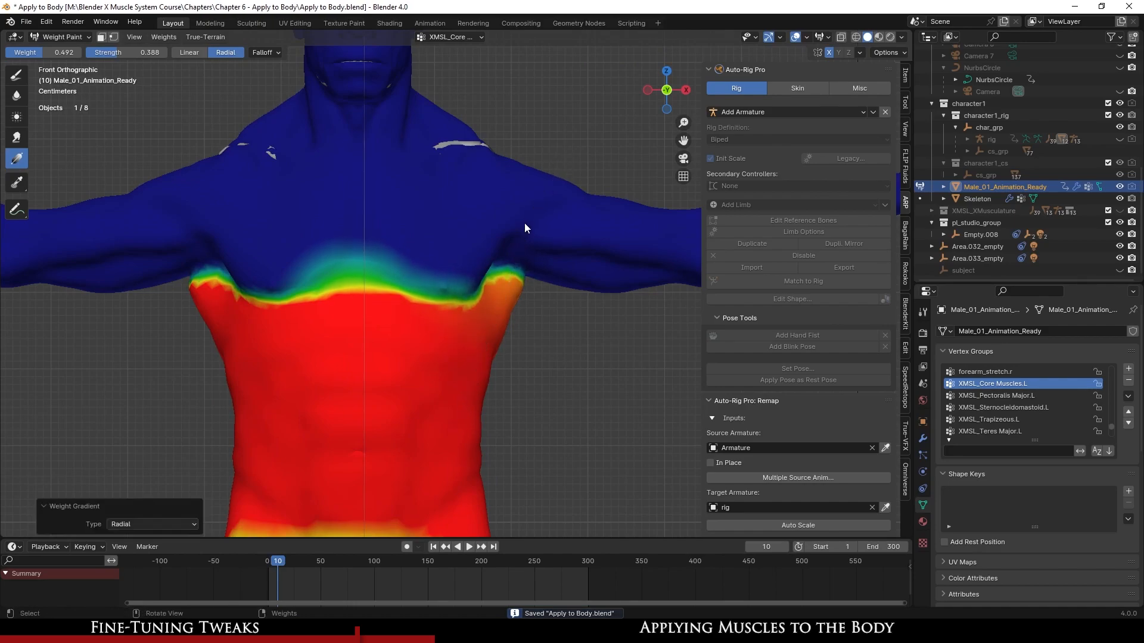
pyautogui.moveTo(509, 298); pyautogui.dragTo(474, 388)
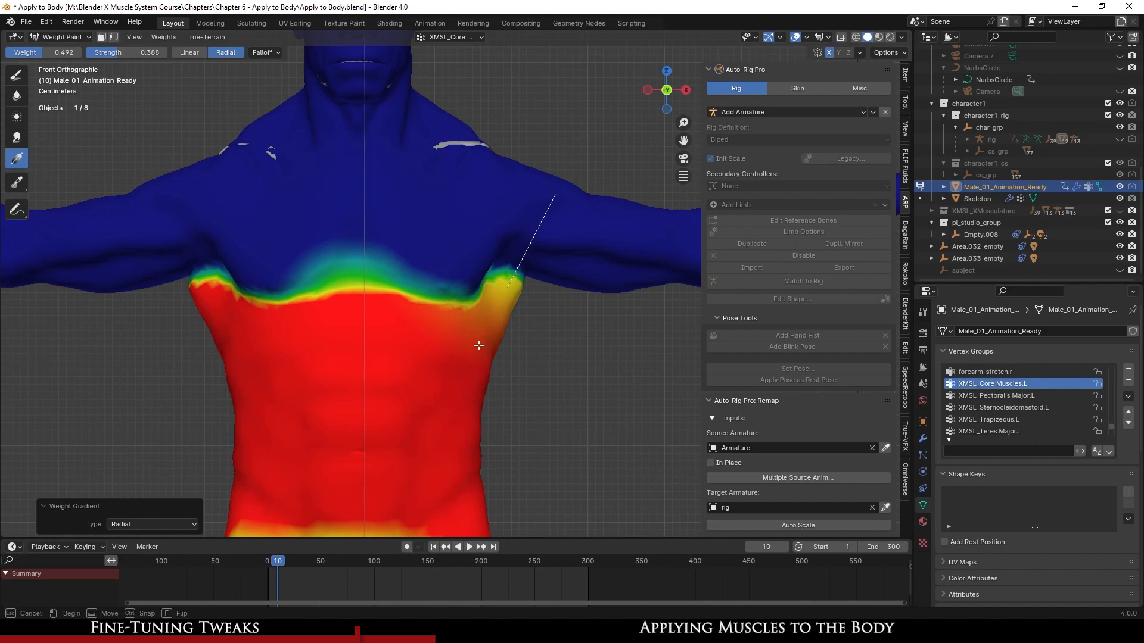
pyautogui.moveTo(482, 337); pyautogui.dragTo(445, 419)
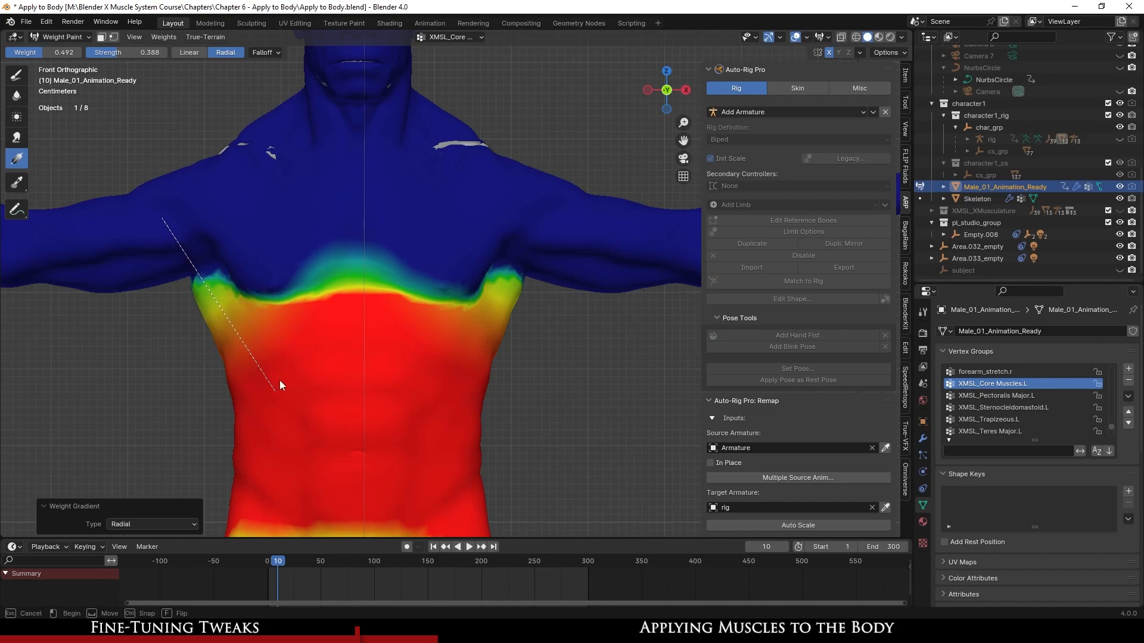
pyautogui.moveTo(276, 382); pyautogui.dragTo(278, 383)
# - Paint the lower edge of the core weight across the hips using the Add brush at weight and strength 1.000
pyautogui.scroll(-3, 363, 432)
pyautogui.keyDown('shift'); pyautogui.moveTo(363, 432); pyautogui.dragTo(399, 346, button='middle'); pyautogui.keyUp('shift')
pyautogui.scroll(2, 399, 345)
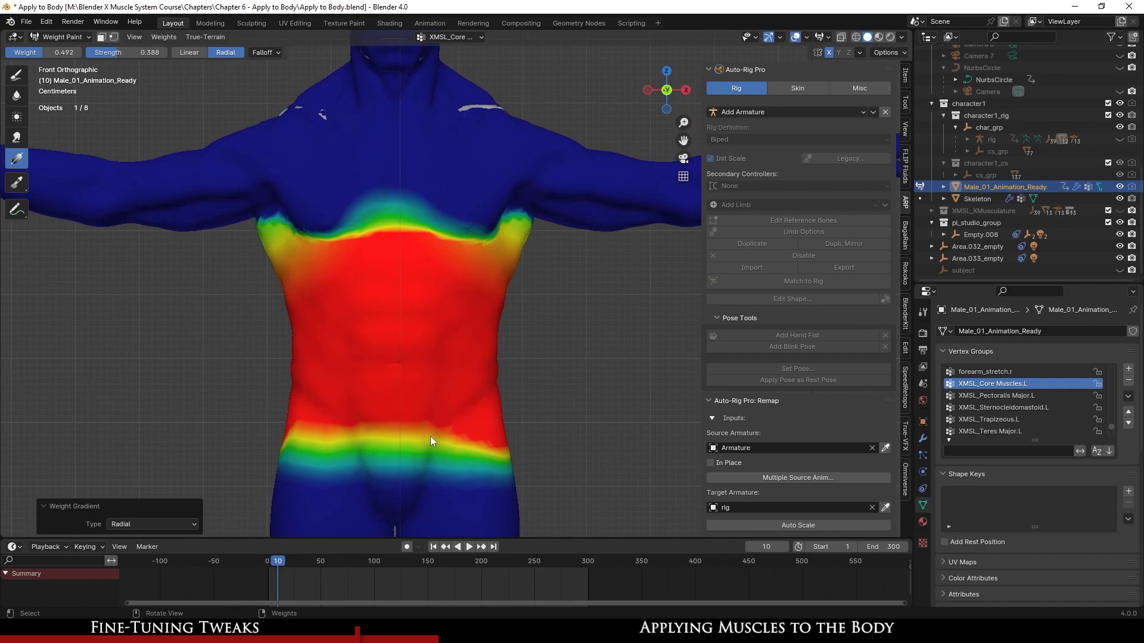
pyautogui.click(25, 73)
pyautogui.click(23, 53)
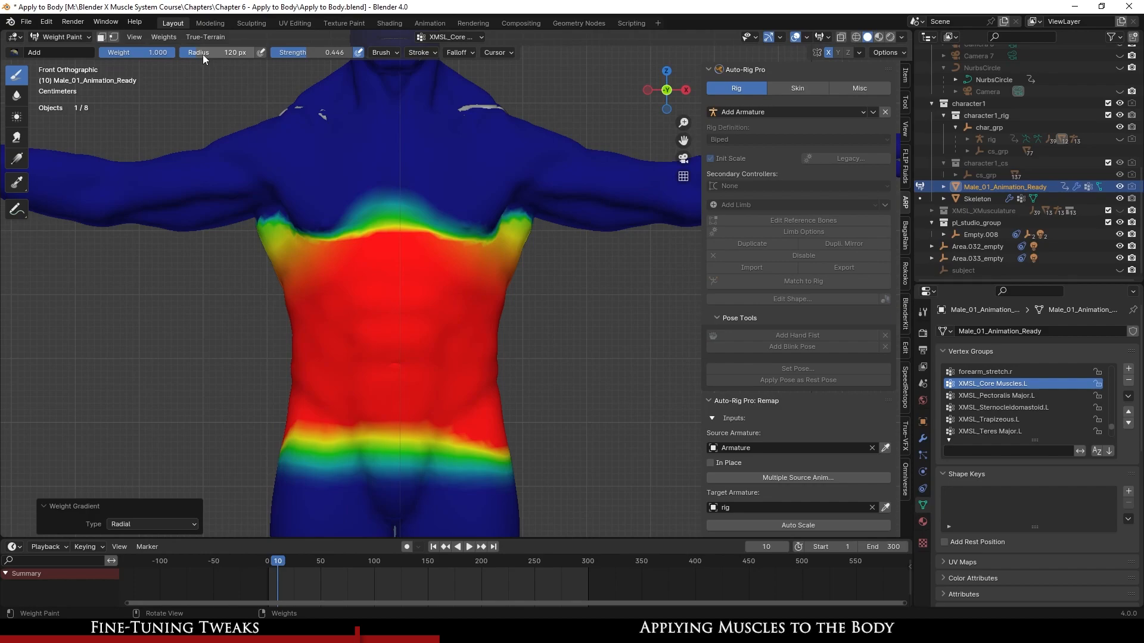
pyautogui.moveTo(332, 53); pyautogui.dragTo(353, 52)
pyautogui.keyDown('shift'); pyautogui.moveTo(374, 383); pyautogui.dragTo(376, 274, button='middle'); pyautogui.keyUp('shift')
pyautogui.scroll(2, 406, 273)
pyautogui.moveTo(614, 320)
pyautogui.mouseDown()
pyautogui.moveTo(327, 350)
pyautogui.moveTo(217, 320)
pyautogui.mouseUp()
# - Smooth the active core muscles vertex group with 15 iterations
pyautogui.scroll(-4, 324, 232)
pyautogui.keyDown('shift'); pyautogui.moveTo(324, 232); pyautogui.dragTo(381, 345, button='middle'); pyautogui.keyUp('shift')
pyautogui.scroll(2, 381, 345)
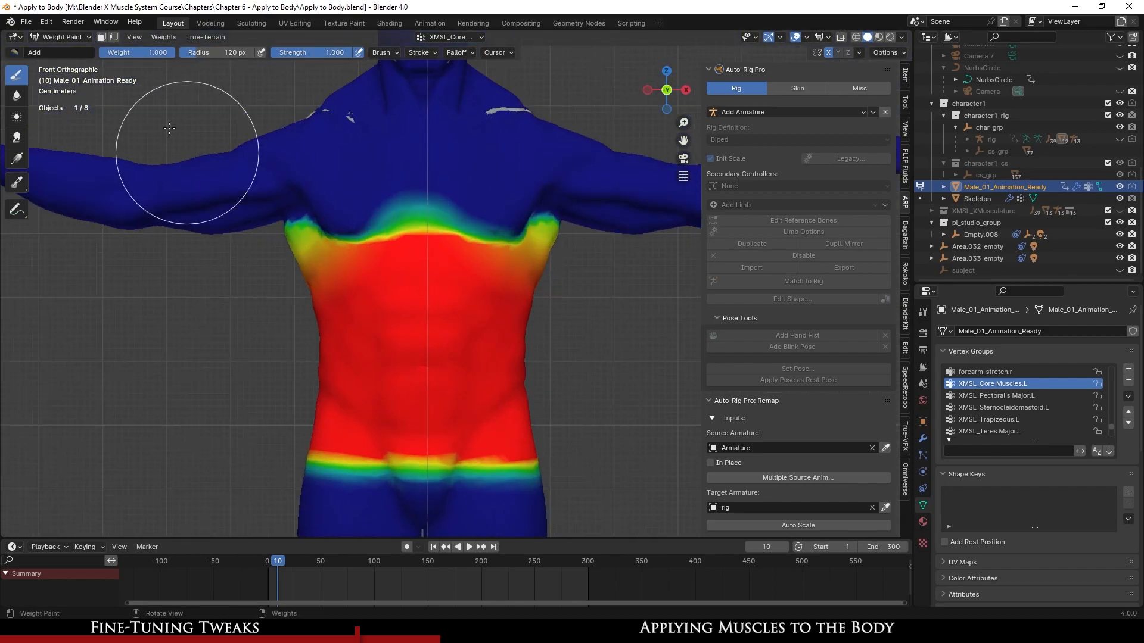
pyautogui.click(160, 41)
pyautogui.click(203, 170)
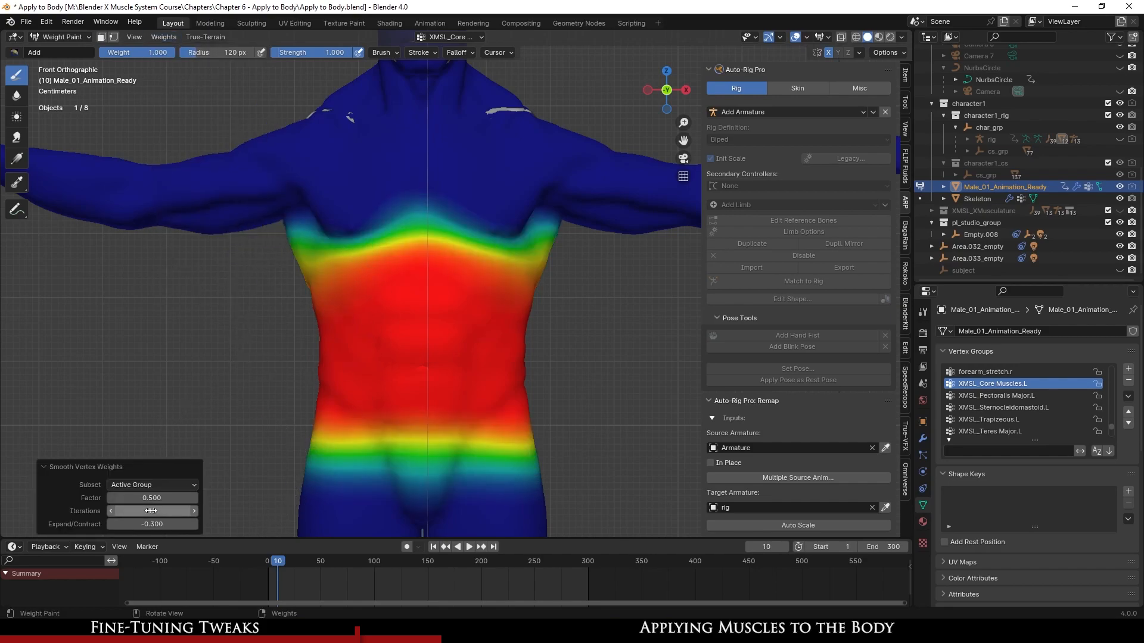
pyautogui.moveTo(151, 510); pyautogui.dragTo(151, 511)
pyautogui.scroll(2, 575, 395)
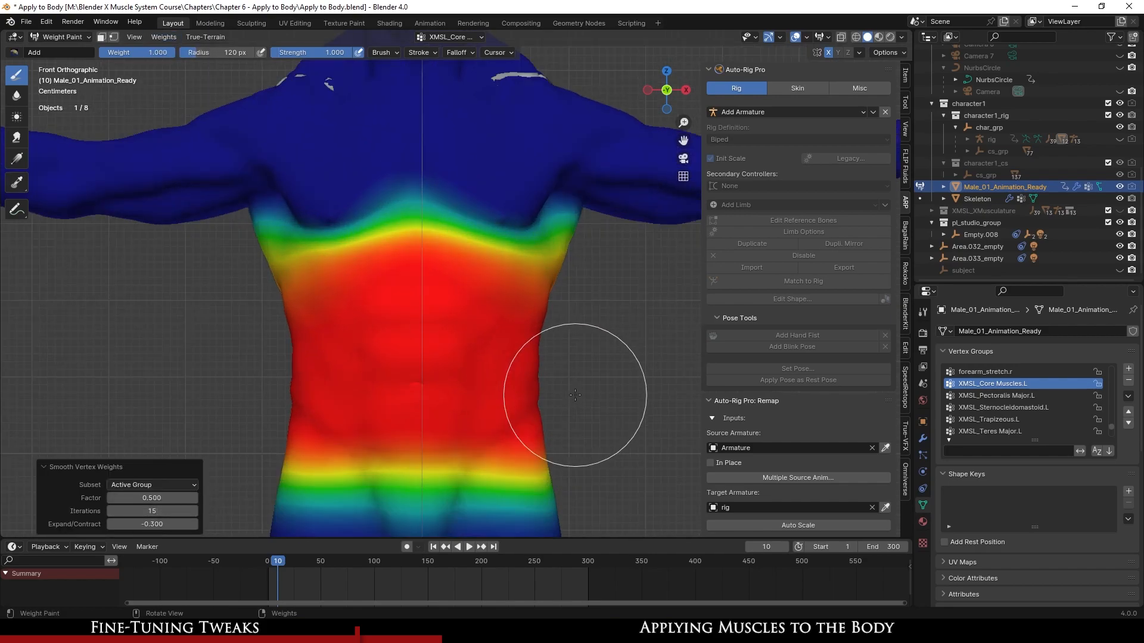
pyautogui.scroll(5, 481, 302)
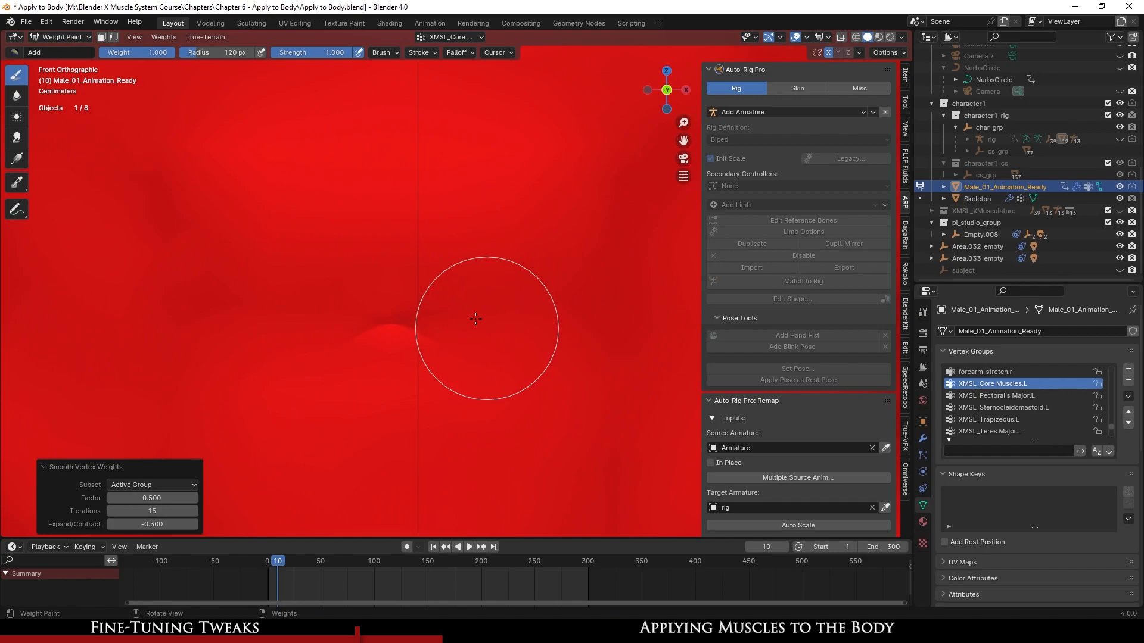
# - Try switching to the Subtract brush, and undo both that switch and the weight smoothing
pyautogui.click(18, 53)
pyautogui.click(319, 97)
pyautogui.scroll(-4, 484, 394)
pyautogui.scroll(-3, 484, 393)
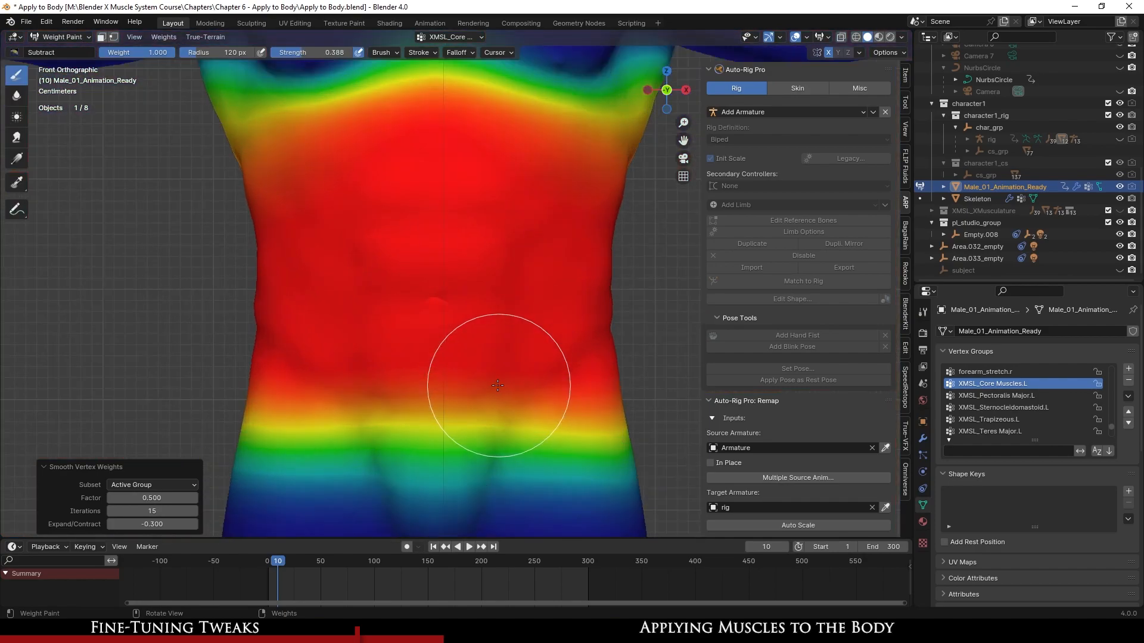
pyautogui.scroll(2, 477, 378)
pyautogui.scroll(-2, 478, 378)
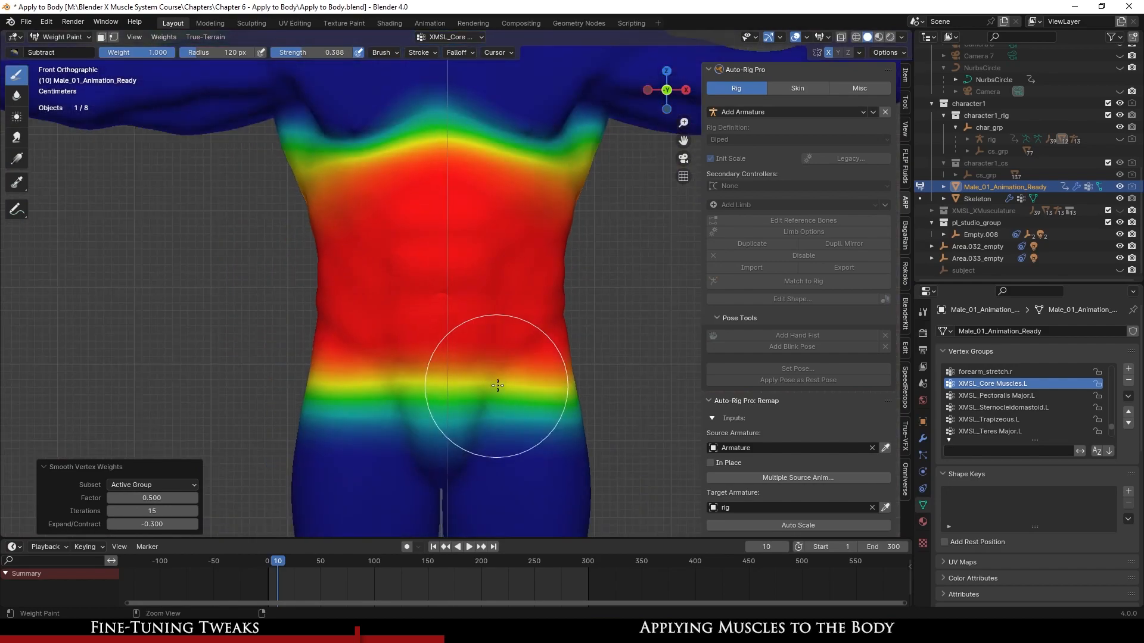
pyautogui.hotkey('ctrl', 'z')
pyautogui.scroll(-2, 498, 387)
pyautogui.scroll(2, 498, 386)
pyautogui.hotkey('ctrl', 'z')
pyautogui.scroll(-1, 499, 385)
pyautogui.scroll(6, 499, 385)
pyautogui.scroll(2, 498, 385)
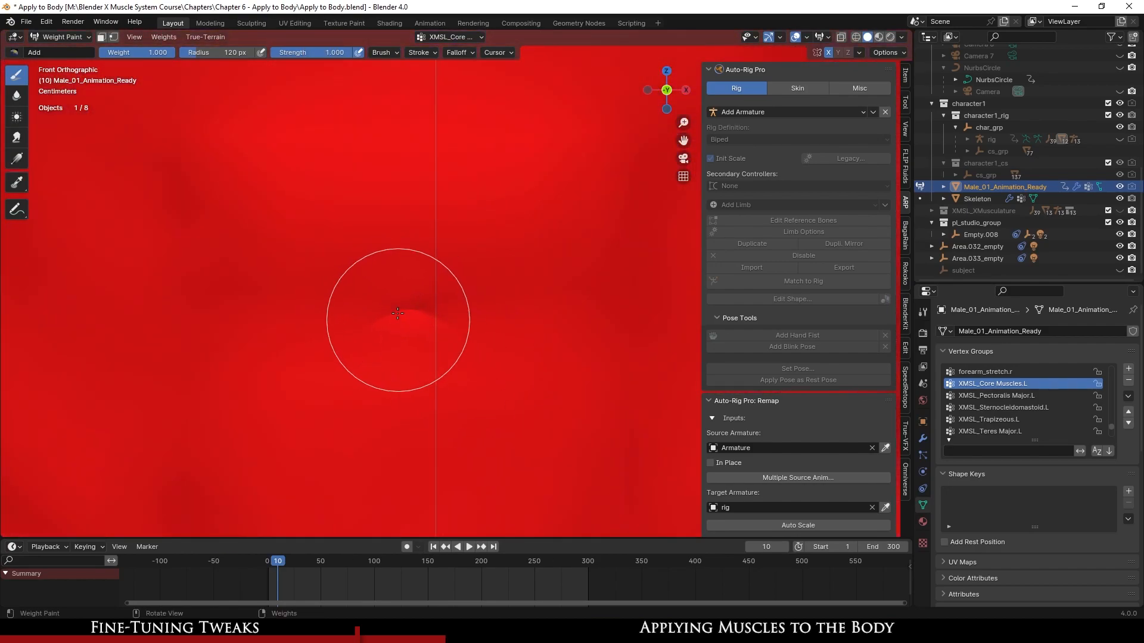
# - Remove the core weight around the navel with the Subtract brush at strength 0.388
pyautogui.click(16, 52)
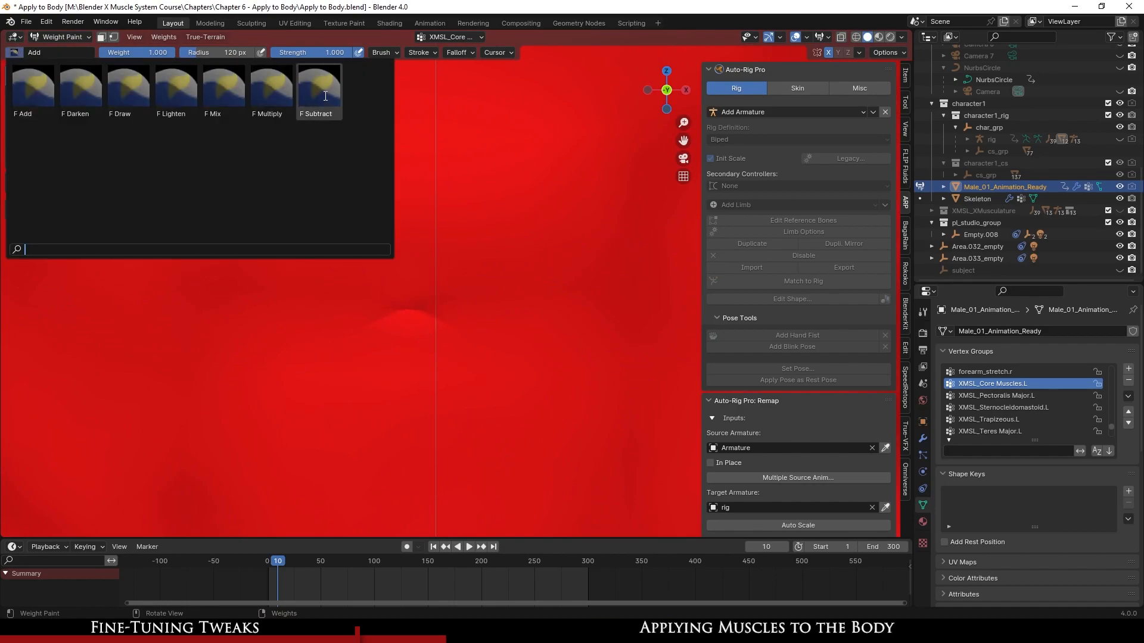
pyautogui.click(325, 96)
pyautogui.moveTo(420, 335)
pyautogui.mouseDown()
pyautogui.moveTo(409, 332)
pyautogui.moveTo(409, 282)
pyautogui.moveTo(408, 299)
pyautogui.mouseUp()
pyautogui.scroll(-6, 499, 340)
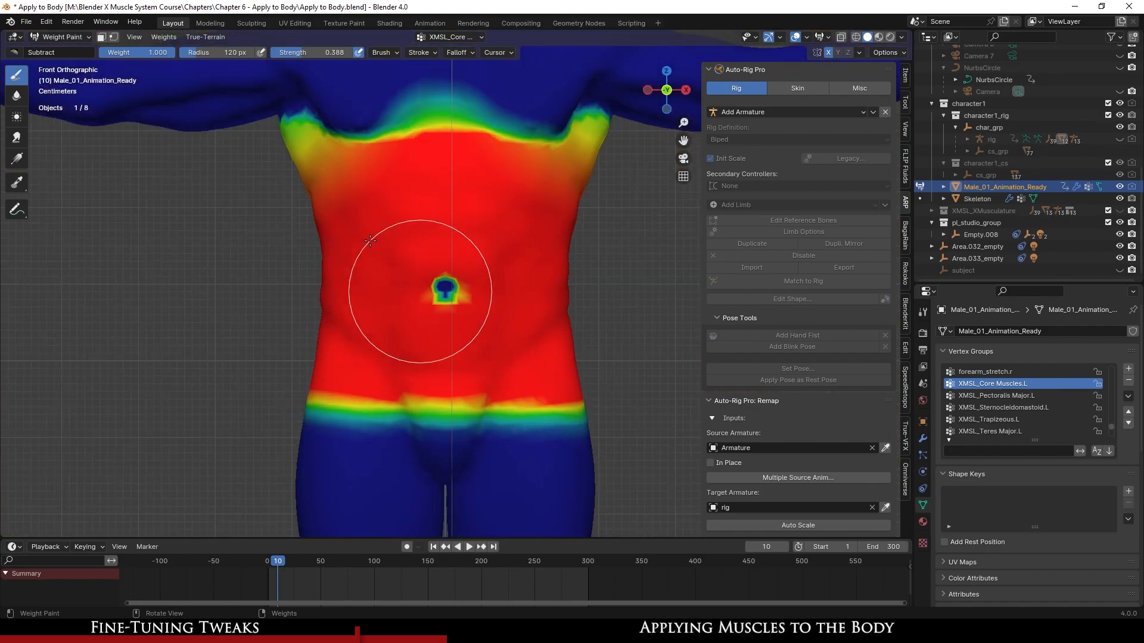
# - Smooth the active vertex group's weights with factor 0.500, 15 iterations and expand/contract -0.300
pyautogui.click(163, 37)
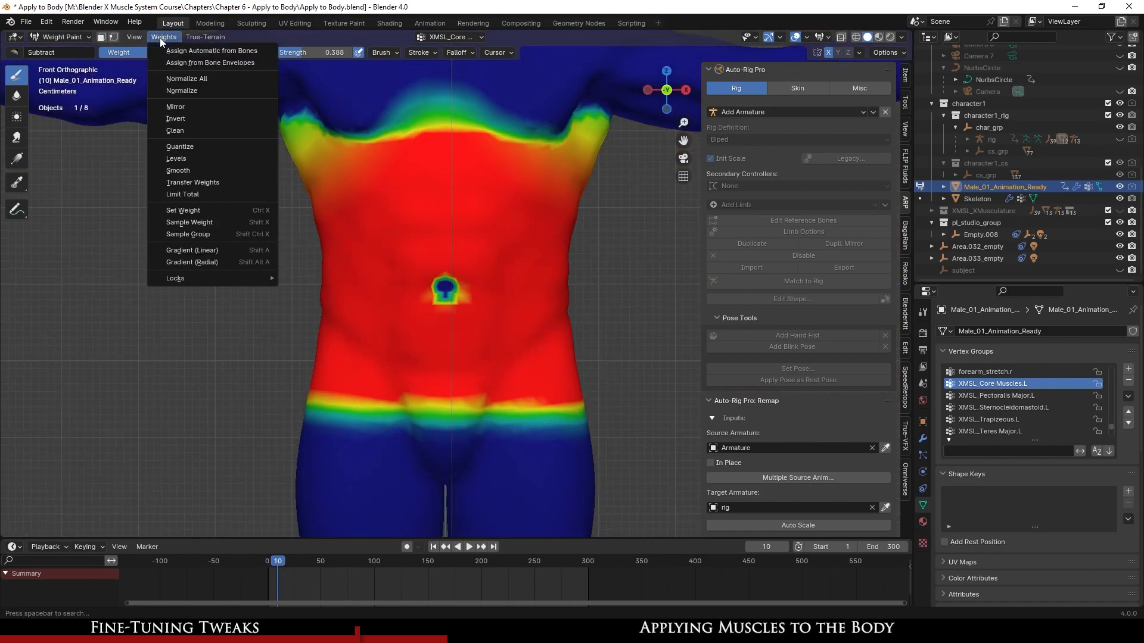
pyautogui.click(189, 173)
pyautogui.scroll(4, 417, 327)
pyautogui.scroll(-3, 493, 323)
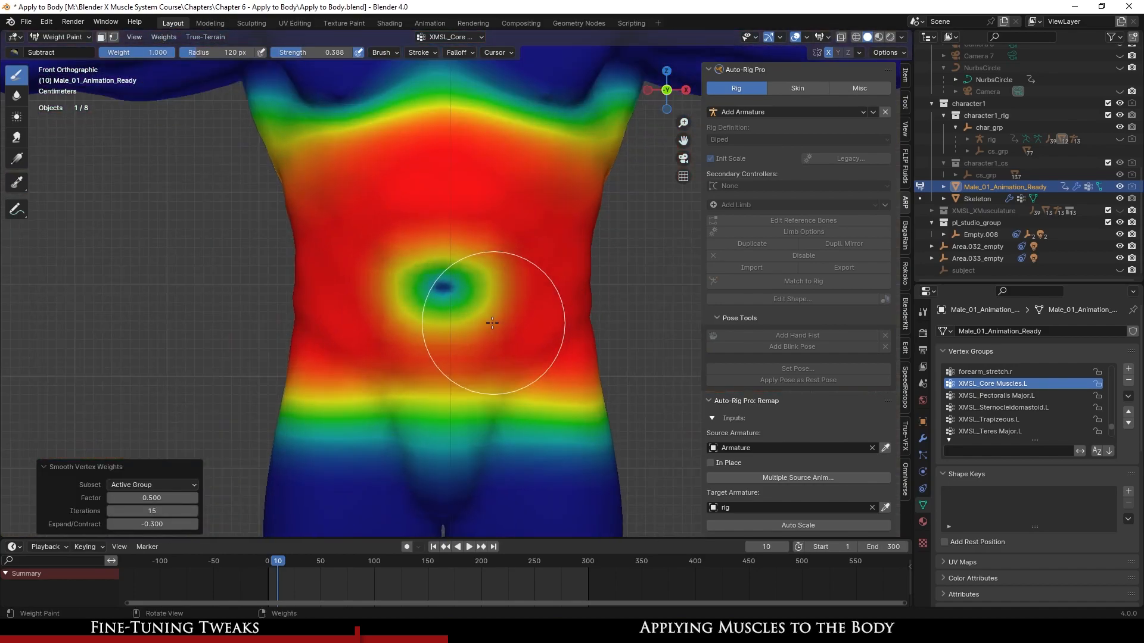
pyautogui.scroll(3, 413, 314)
pyautogui.moveTo(413, 315)
pyautogui.mouseDown(button='middle')
pyautogui.moveTo(357, 305)
pyautogui.moveTo(387, 340)
pyautogui.moveTo(491, 305)
pyautogui.mouseUp(button='middle')
pyautogui.keyDown('shift'); pyautogui.moveTo(469, 164); pyautogui.dragTo(438, 232, button='middle'); pyautogui.keyUp('shift')
pyautogui.scroll(-2, 436, 306)
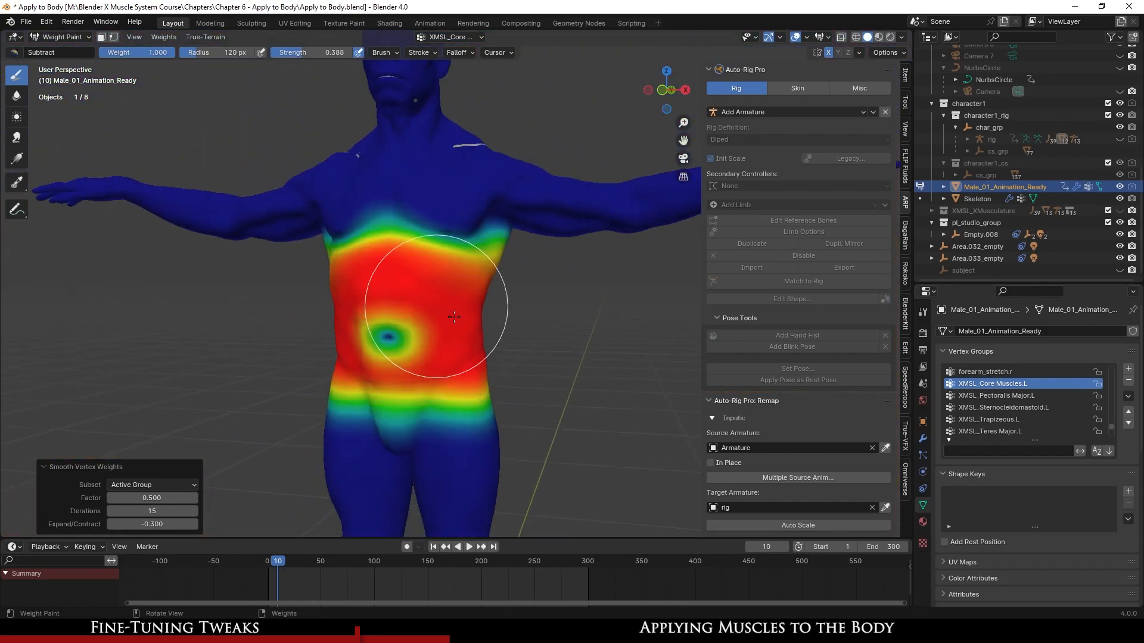
# - Return the body to Object Mode, inspect the torso up close and save the file
pyautogui.click(59, 37)
pyautogui.click(62, 51)
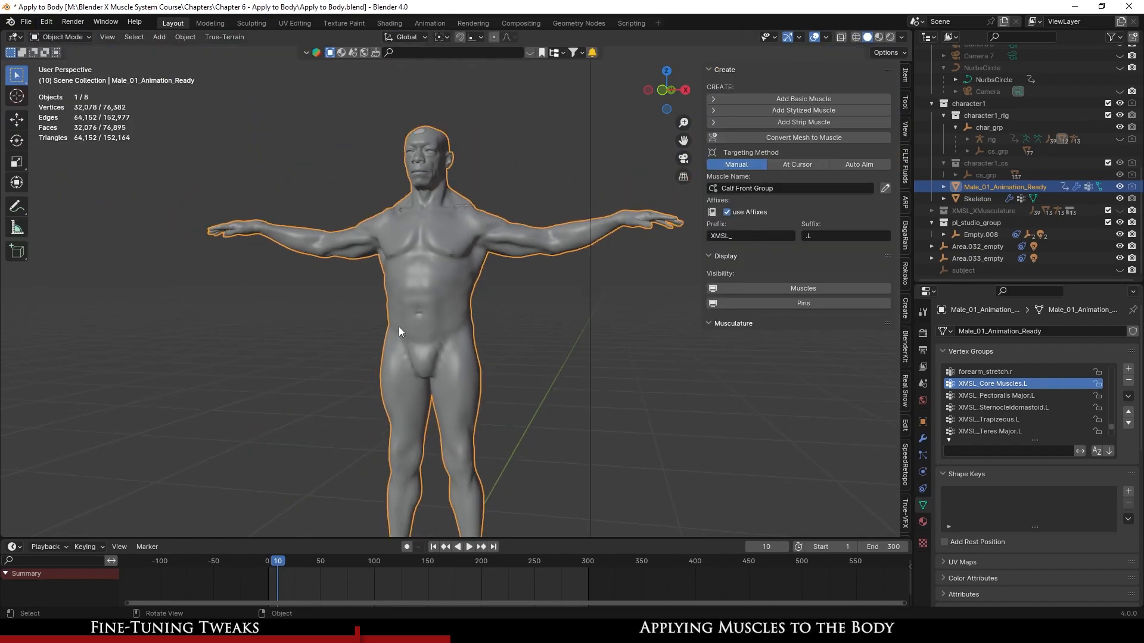
pyautogui.scroll(4, 458, 311)
pyautogui.moveTo(458, 311)
pyautogui.mouseDown(button='middle')
pyautogui.moveTo(494, 319)
pyautogui.moveTo(493, 272)
pyautogui.moveTo(511, 319)
pyautogui.mouseUp(button='middle')
pyautogui.scroll(3, 511, 319)
pyautogui.hotkey('ctrl', 's')
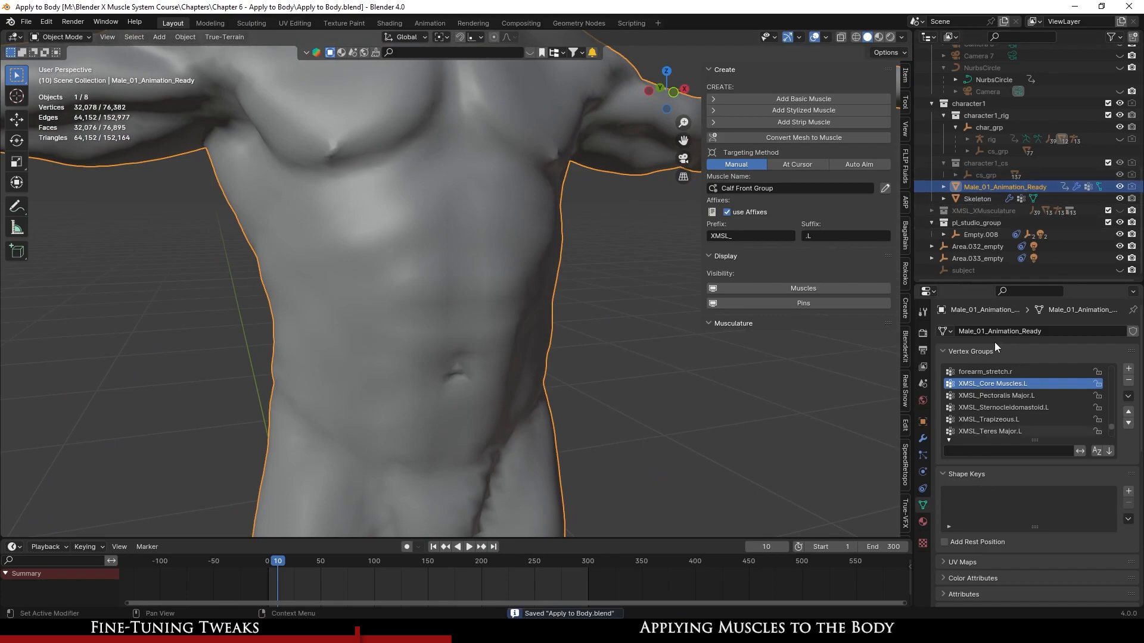
# - Enable the XMSL_XMusculature collection, then select and frame the core muscles on the abdomen
pyautogui.click(922, 439)
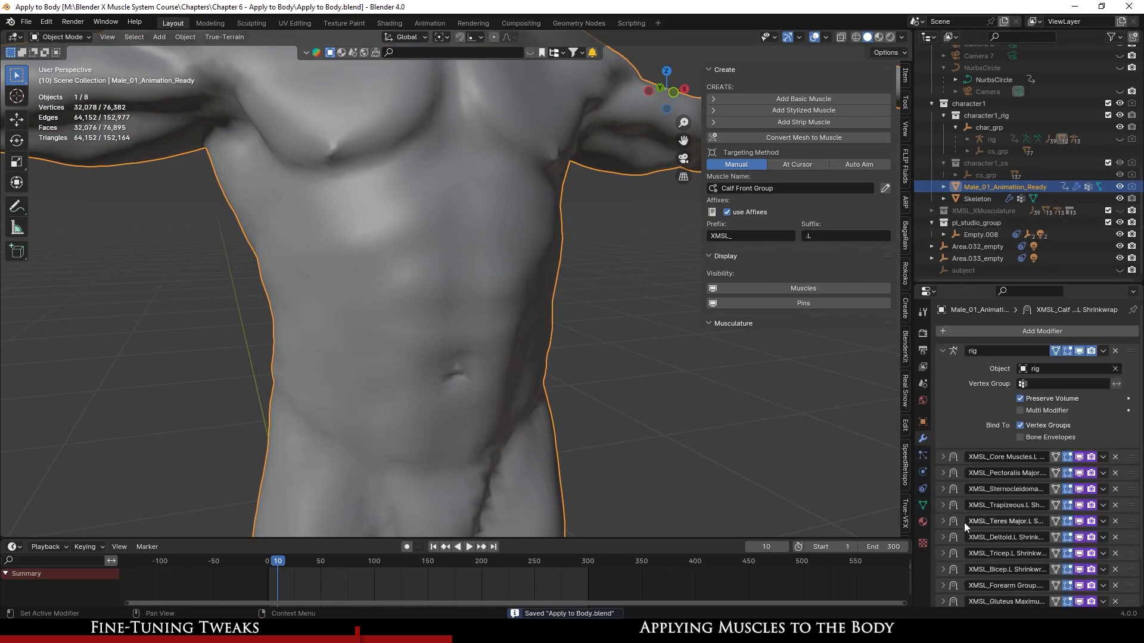
pyautogui.scroll(-2, 967, 526)
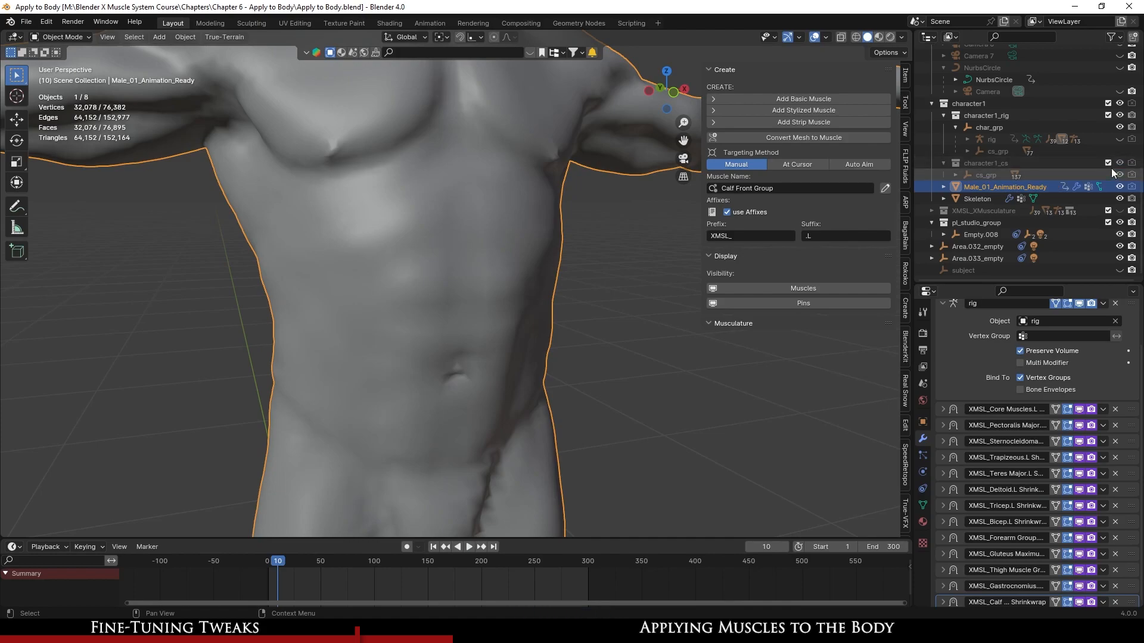
pyautogui.click(1120, 211)
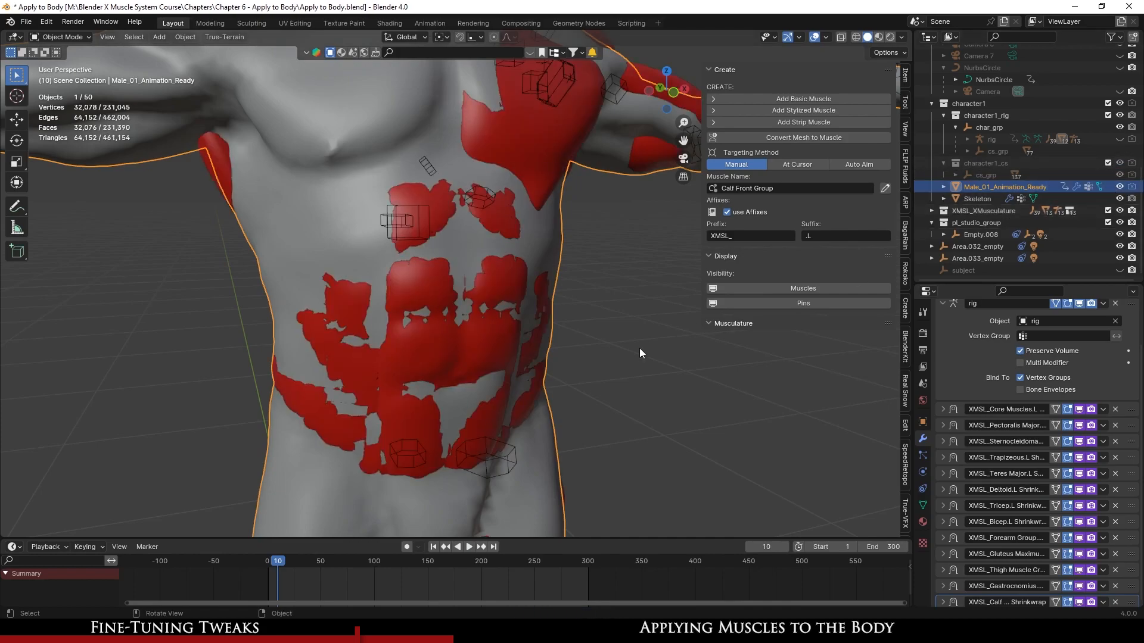
pyautogui.click(492, 352)
pyautogui.press('KP_Decimal')
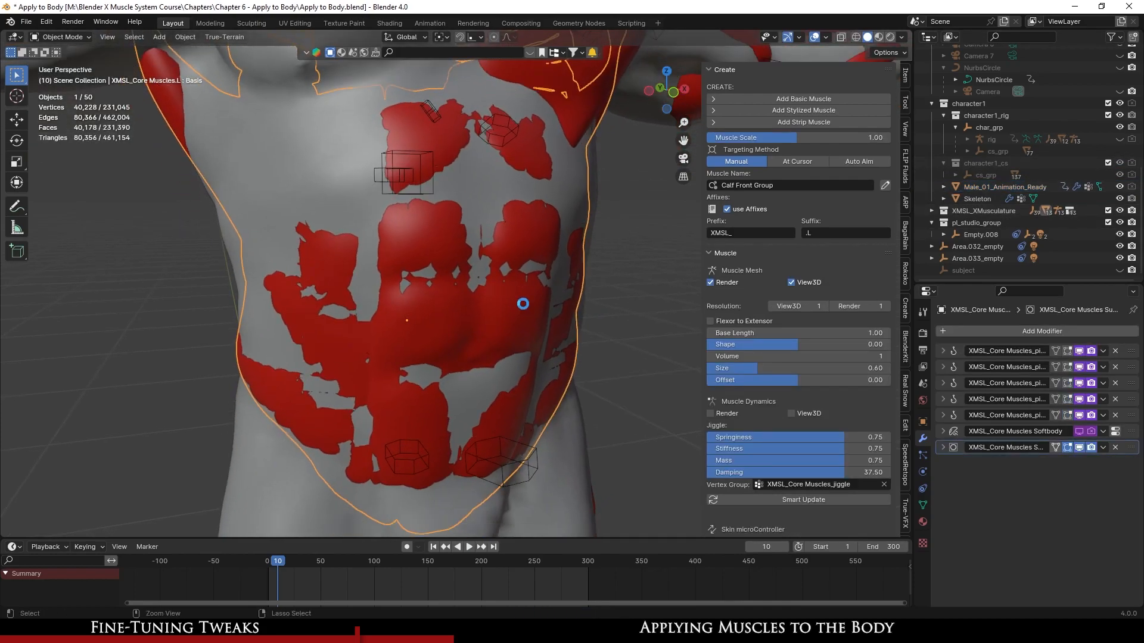
# - Save the file and switch the core muscles' View3D display off and on repeatedly to compare their effect on the body
pyautogui.hotkey('ctrl', 's')
pyautogui.click(792, 282)
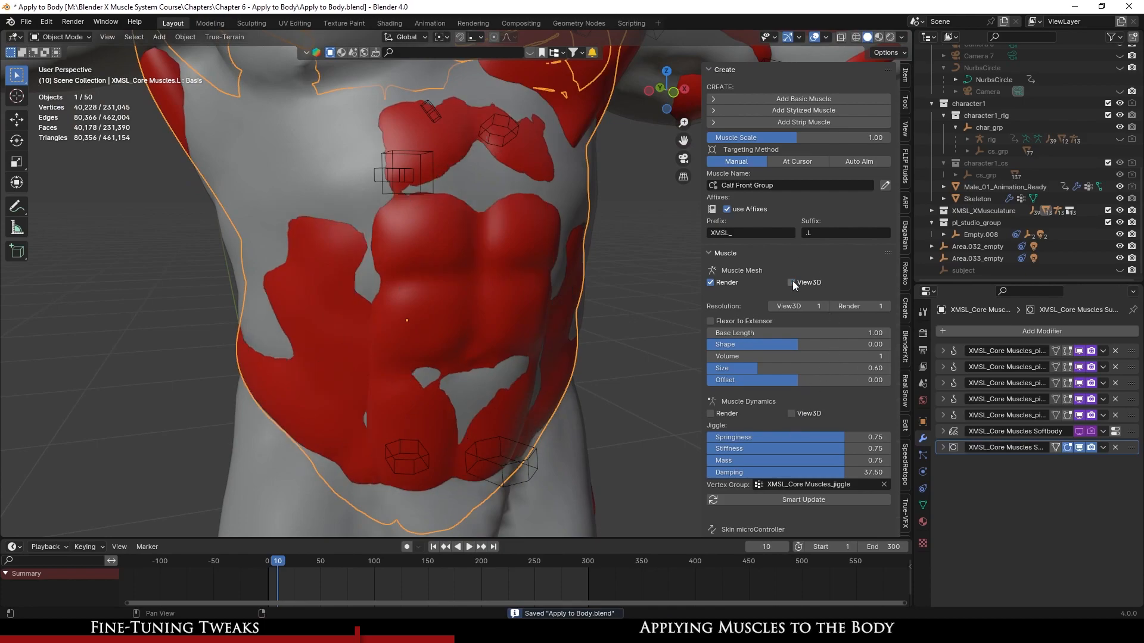
pyautogui.click(793, 283)
pyautogui.click(793, 282)
pyautogui.click(792, 282)
pyautogui.click(792, 283)
pyautogui.click(792, 283)
pyautogui.click(792, 280)
pyautogui.click(792, 281)
pyautogui.click(793, 280)
pyautogui.click(793, 281)
# - Unhide the character rig, select it and enter Pose Mode with the torso in close view
pyautogui.scroll(-3, 358, 284)
pyautogui.moveTo(500, 284); pyautogui.dragTo(491, 324, button='middle')
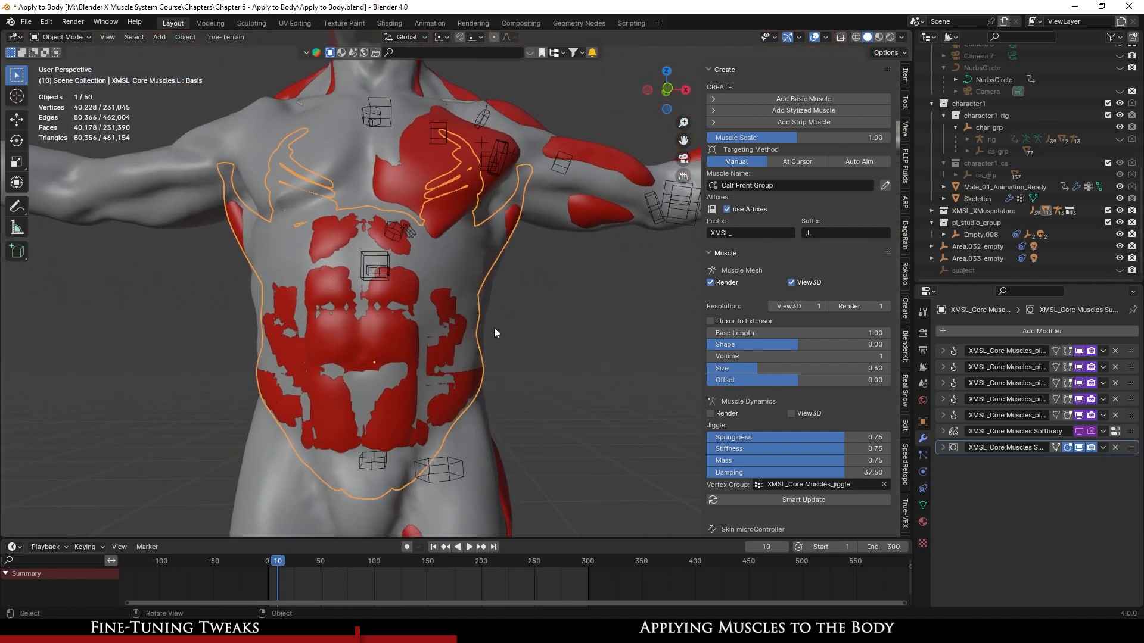
pyautogui.scroll(-2, 487, 341)
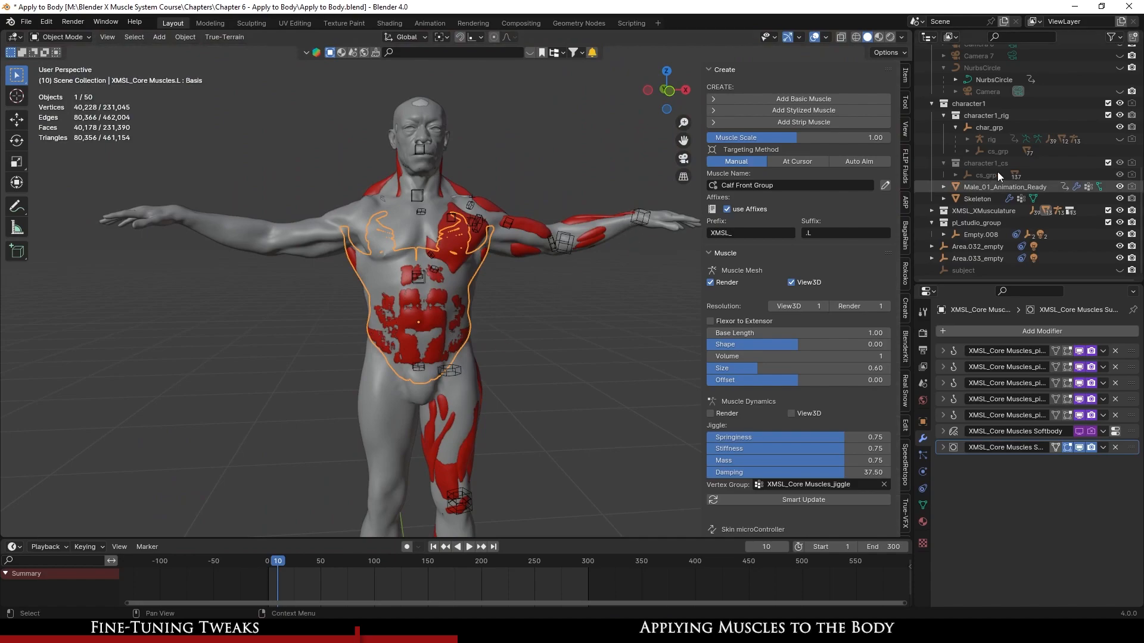
pyautogui.scroll(4, 1003, 207)
pyautogui.click(1119, 235)
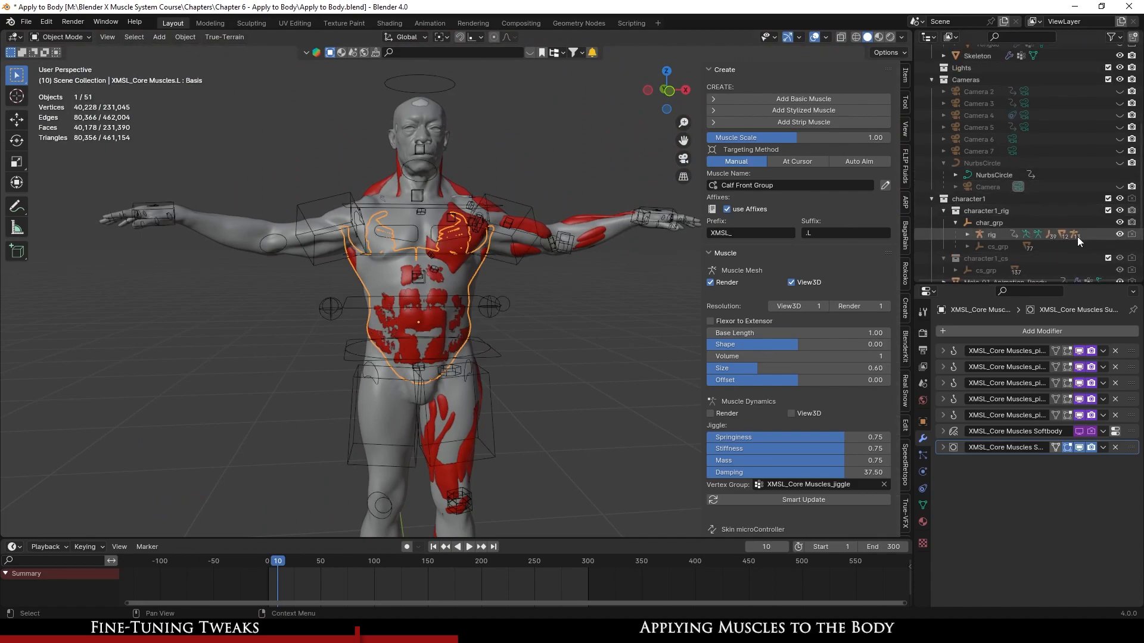
pyautogui.click(666, 219)
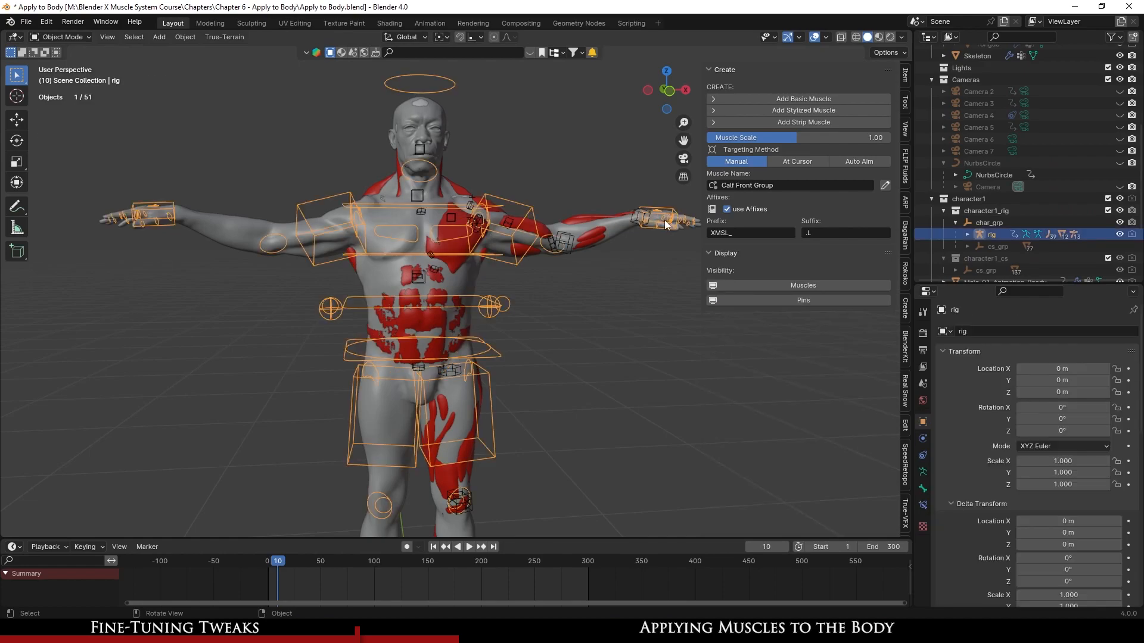
pyautogui.click(64, 77)
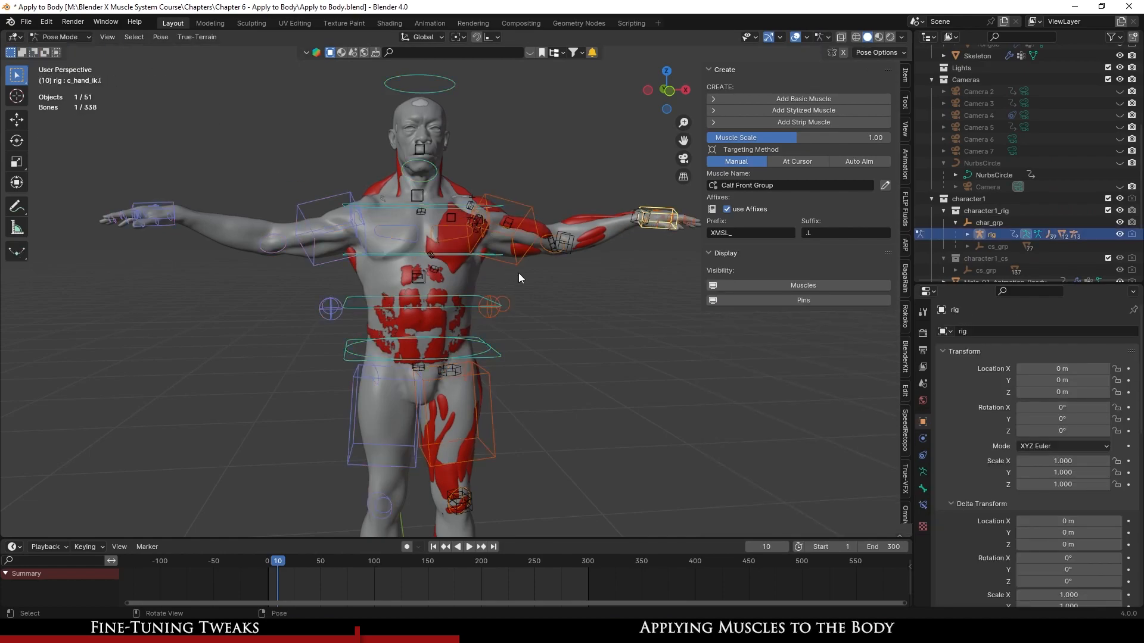
pyautogui.scroll(4, 560, 264)
pyautogui.keyDown('shift'); pyautogui.moveTo(563, 262); pyautogui.dragTo(749, 223, button='middle'); pyautogui.keyUp('shift')
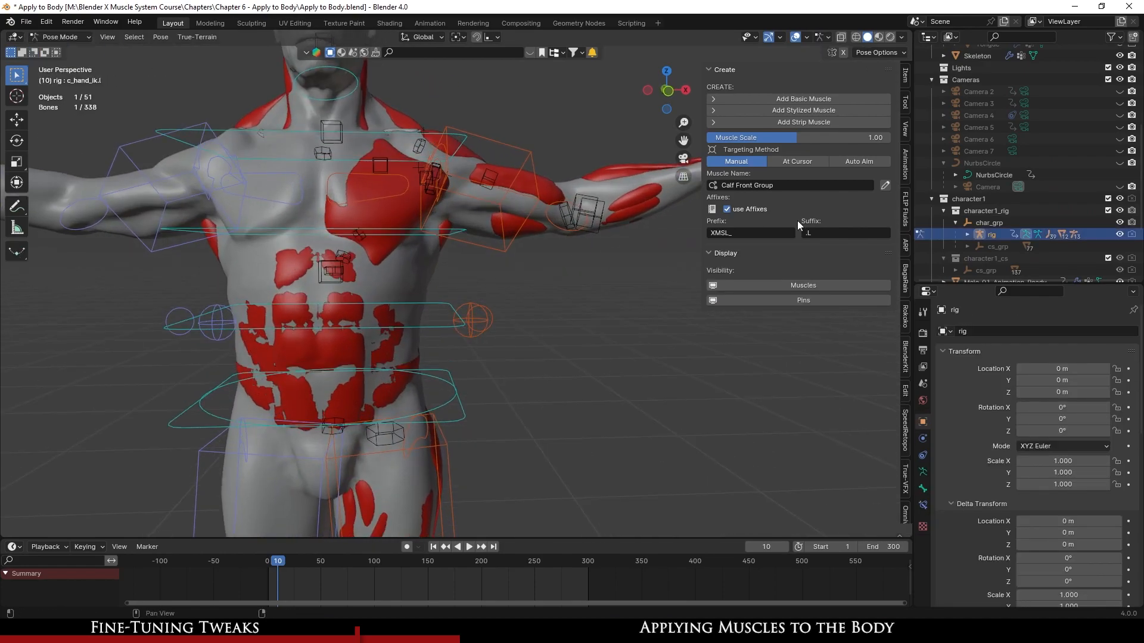
pyautogui.scroll(-5, 1057, 232)
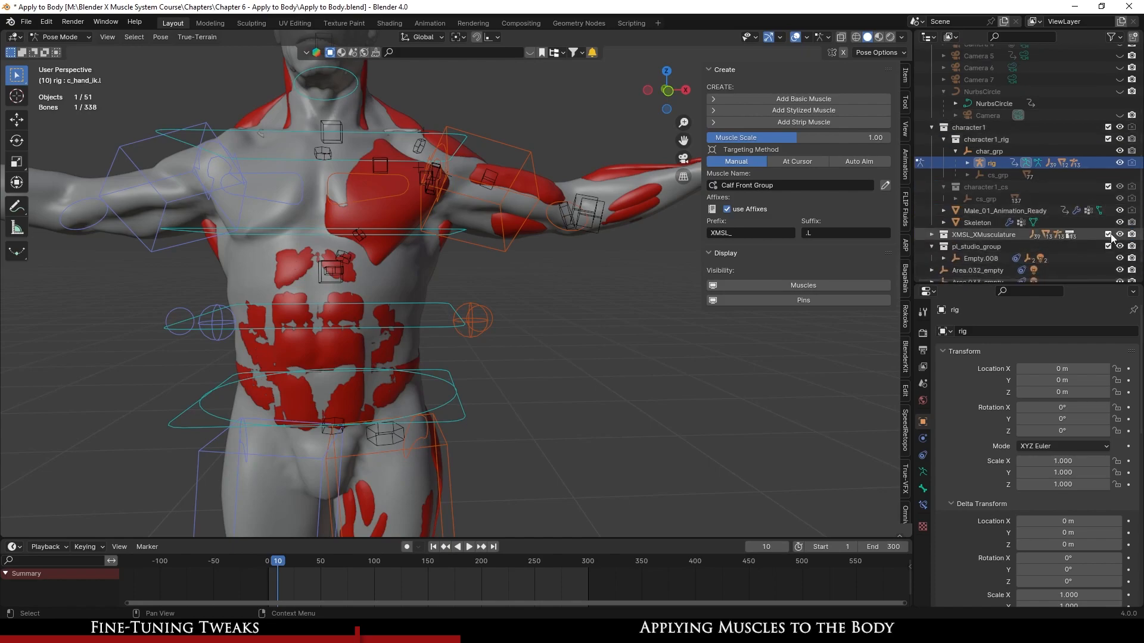
# - Hide the XMSL_XMusculature collection, then lower the left hand IK control about 0.37 m and rotate it so the hand points downward
pyautogui.click(1120, 235)
pyautogui.press('g')
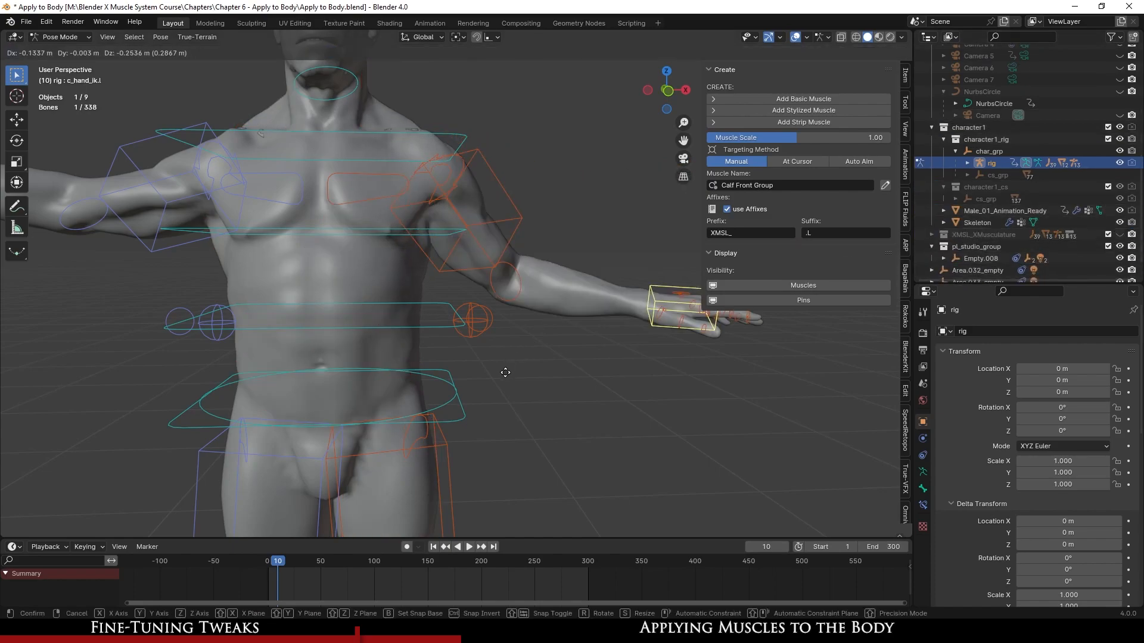
pyautogui.click(534, 399)
pyautogui.moveTo(572, 360); pyautogui.dragTo(516, 307, button='middle')
pyautogui.scroll(2, 526, 375)
pyautogui.press('r')
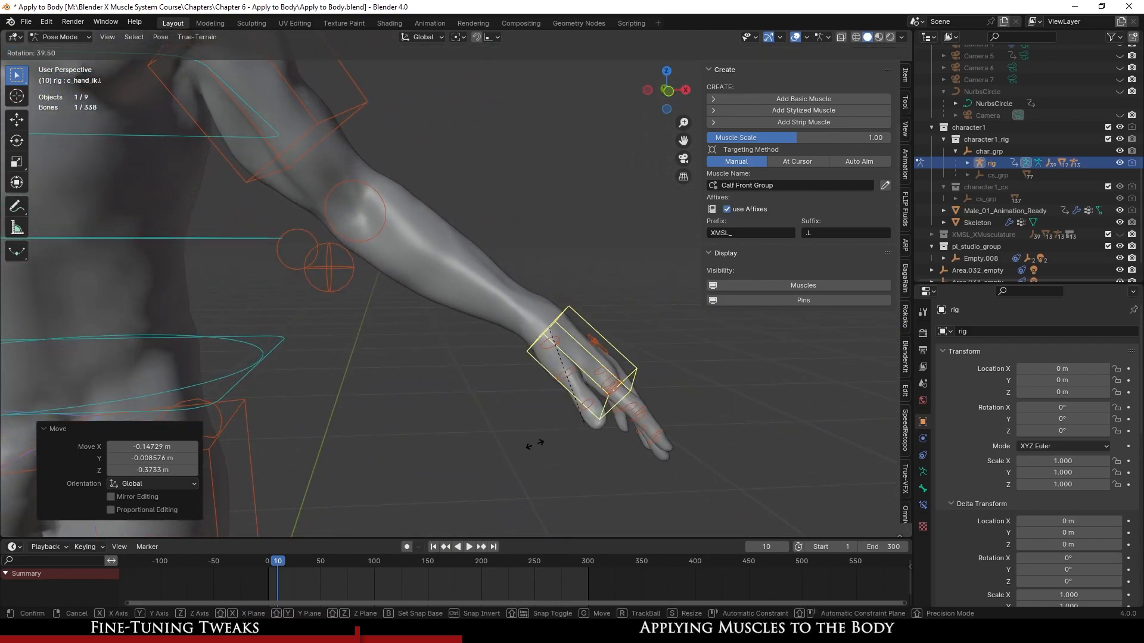
pyautogui.click(493, 454)
# - Bring the left hand control in beside the hip, moving it about -0.22 m in X and -0.19 m in Z, and fine-adjust it
pyautogui.scroll(-3, 507, 411)
pyautogui.keyDown('shift'); pyautogui.moveTo(519, 384); pyautogui.dragTo(457, 363, button='middle'); pyautogui.keyUp('shift')
pyautogui.press('g')
pyautogui.click(559, 372)
pyautogui.scroll(1, 578, 351)
pyautogui.scroll(2, 423, 381)
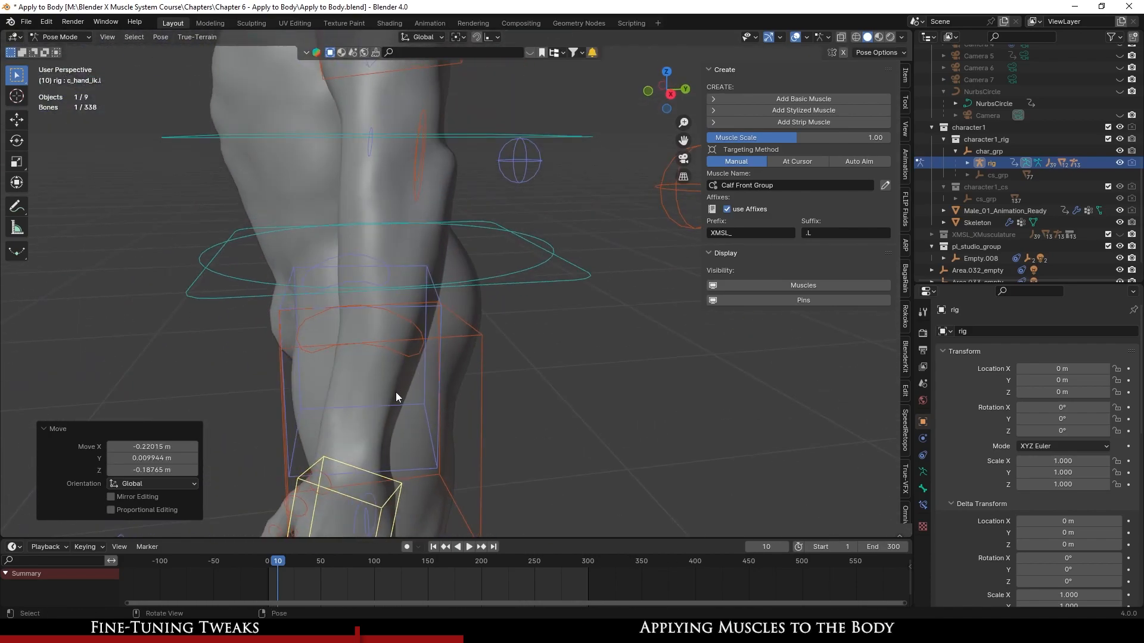
pyautogui.press('g')
pyautogui.click(424, 301)
# - Select the lower spine control c_spine_01.x in Pose Mode and rotate it -19° in the right side view
pyautogui.moveTo(423, 302); pyautogui.dragTo(438, 356, button='middle')
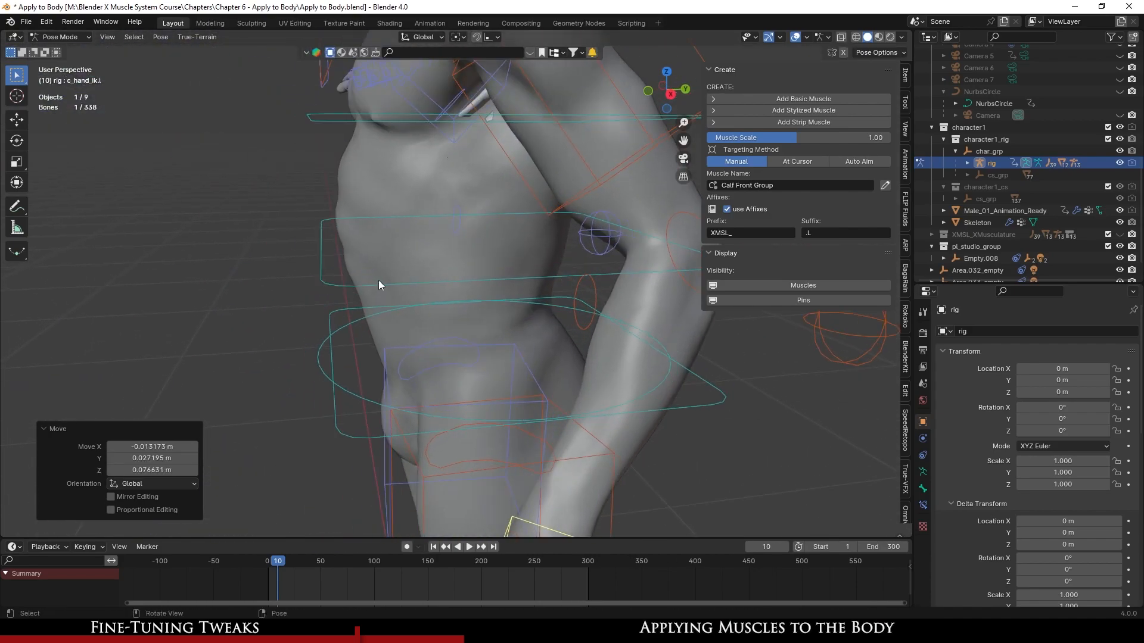
pyautogui.hotkey('ctrl', 'Tab')
pyautogui.click(517, 304)
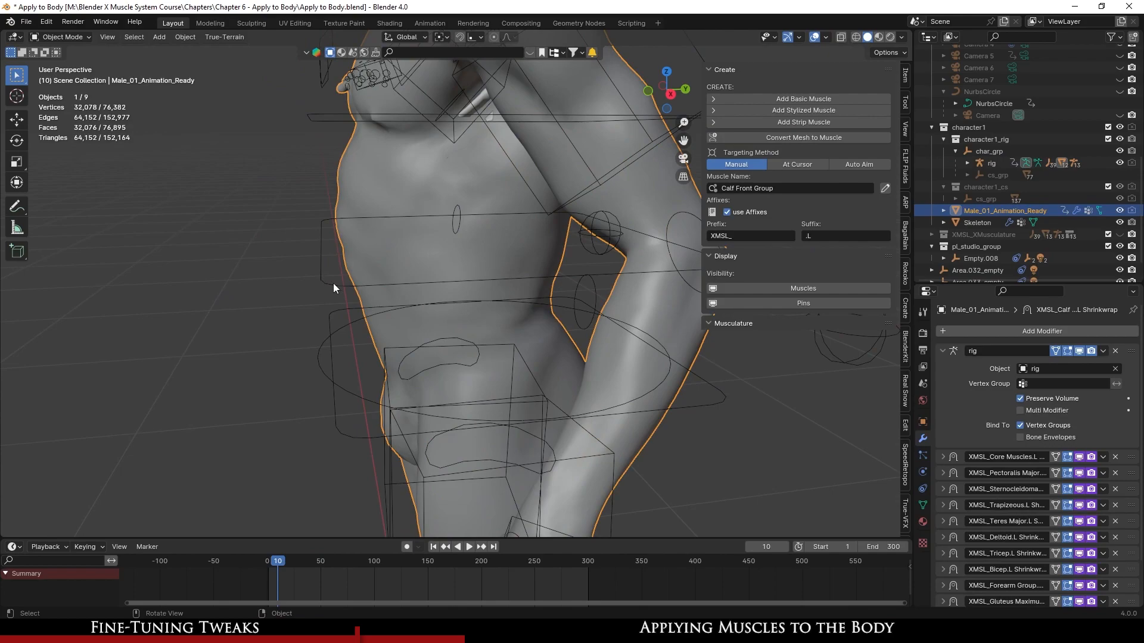
pyautogui.click(326, 278)
pyautogui.press('KP_3')
pyautogui.press('r')
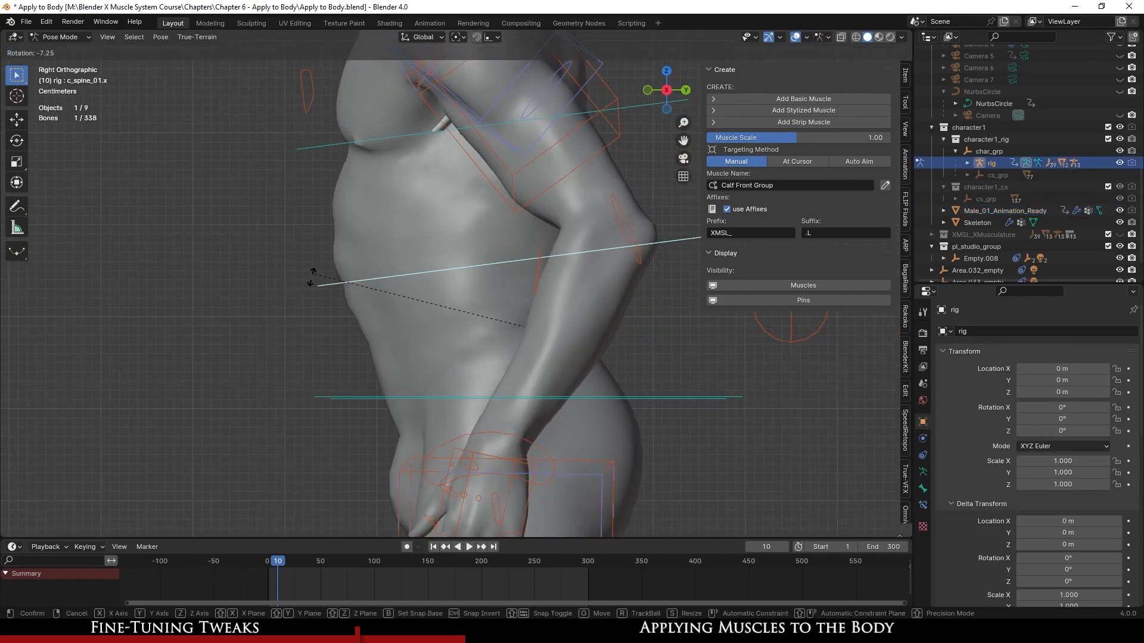
pyautogui.click(309, 319)
# - Bend the torso sideways by rotating the lower spine control -15.1° from the front
pyautogui.moveTo(309, 320); pyautogui.dragTo(515, 327, button='middle')
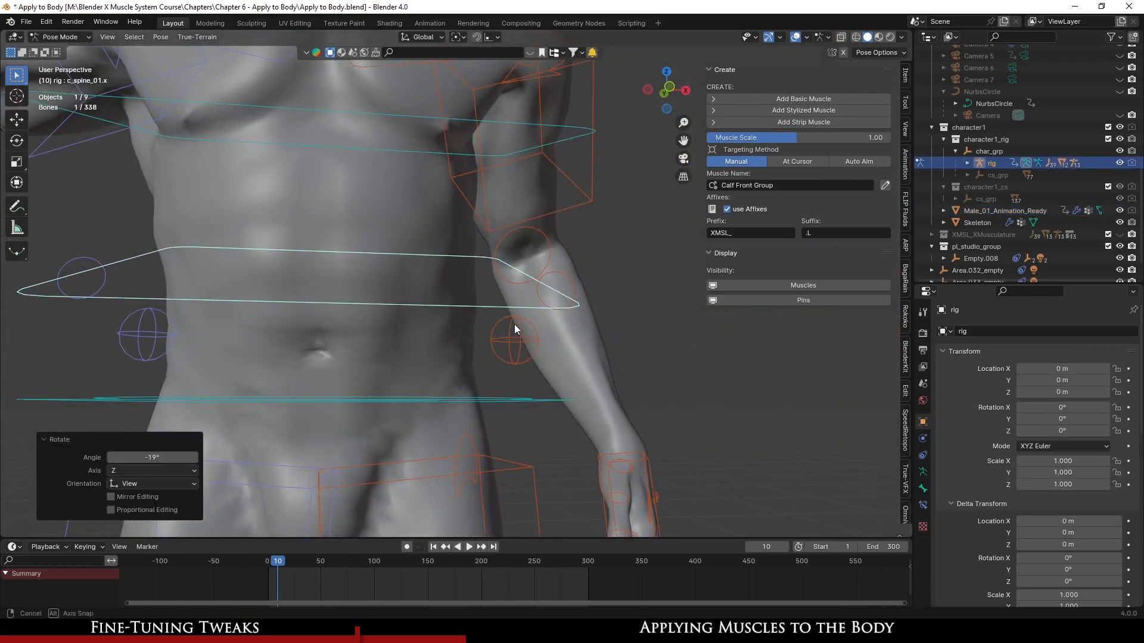
pyautogui.press('r')
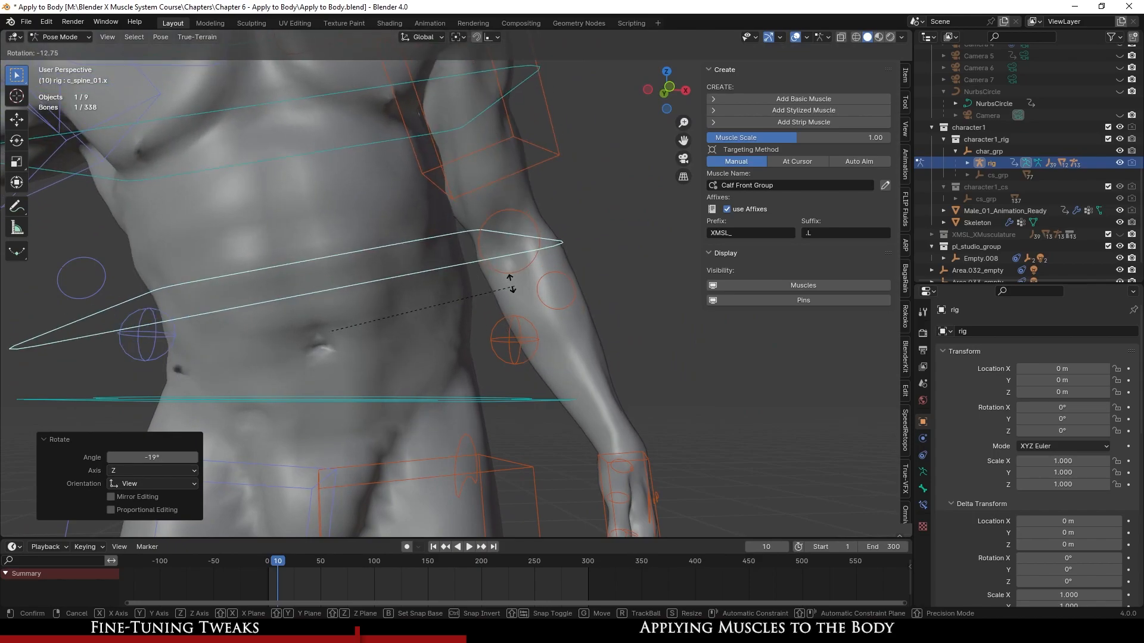
pyautogui.click(459, 324)
# - Rotate the lower spine control 11.3° sideways from the front and -14.1° from the side
pyautogui.moveTo(459, 324); pyautogui.dragTo(400, 331, button='middle')
pyautogui.moveTo(485, 245); pyautogui.dragTo(476, 245, button='middle')
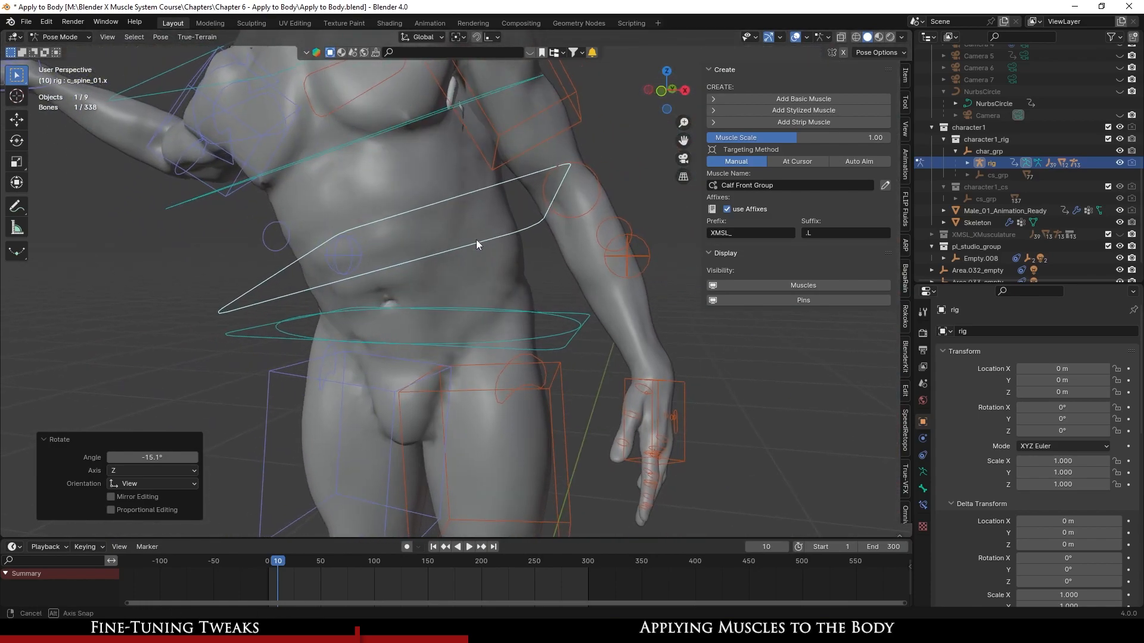
pyautogui.press('r')
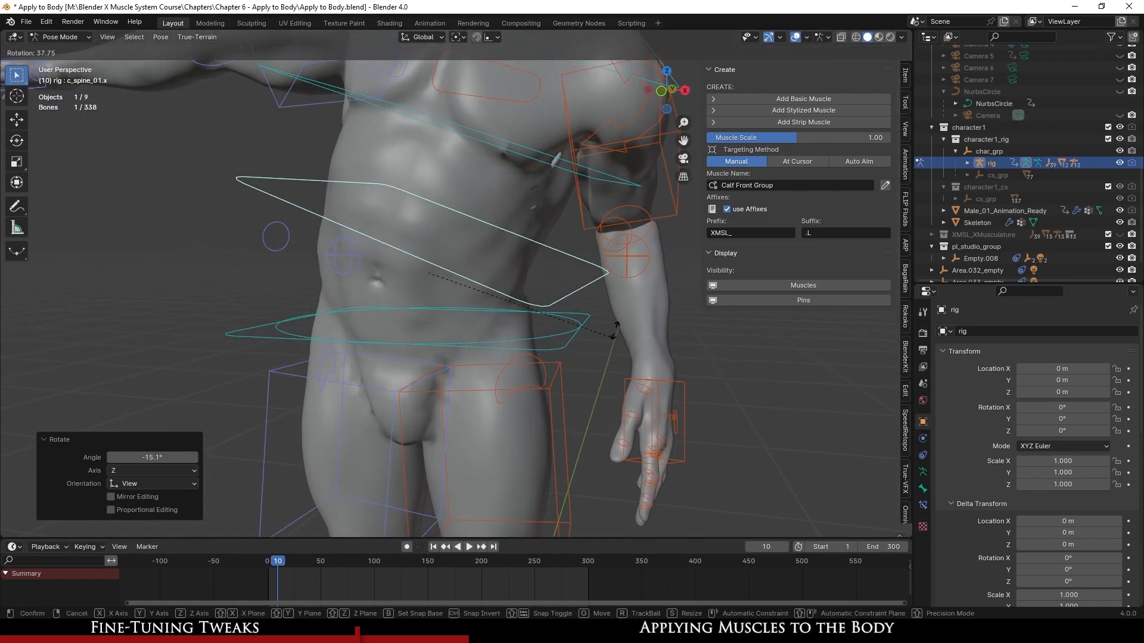
pyautogui.click(588, 258)
pyautogui.moveTo(588, 257); pyautogui.dragTo(384, 250, button='middle')
pyautogui.press('r')
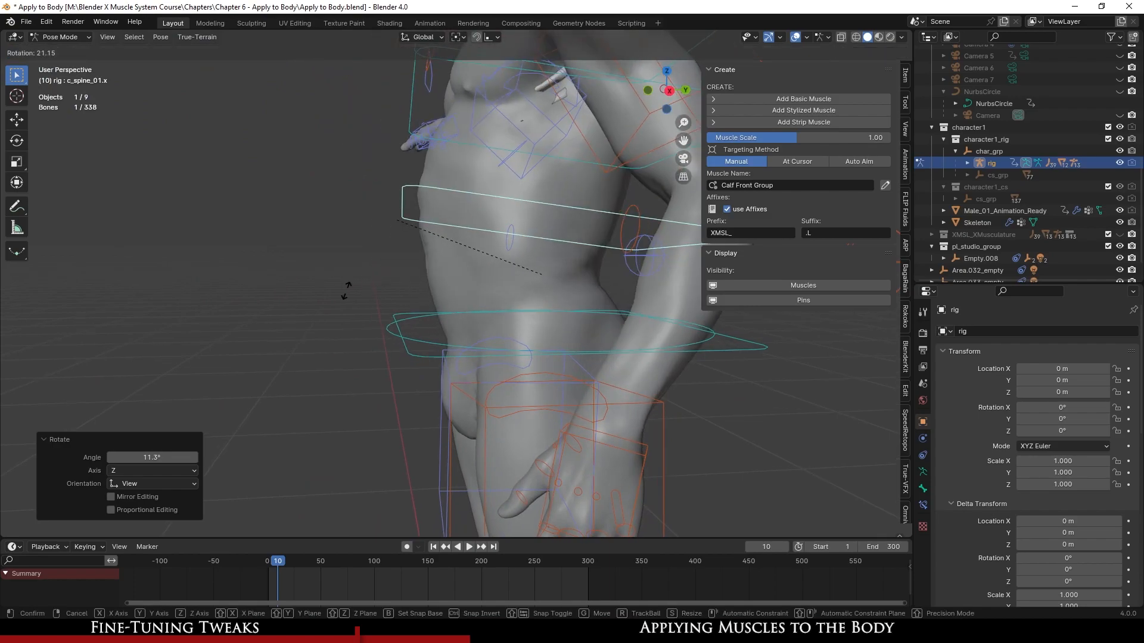
pyautogui.click(355, 322)
# - Lift the left hand control outward by about 0.22 m in X and 0.18 m in Z, and show the XMSL_XMusculature collection
pyautogui.moveTo(354, 322); pyautogui.dragTo(358, 370, button='middle')
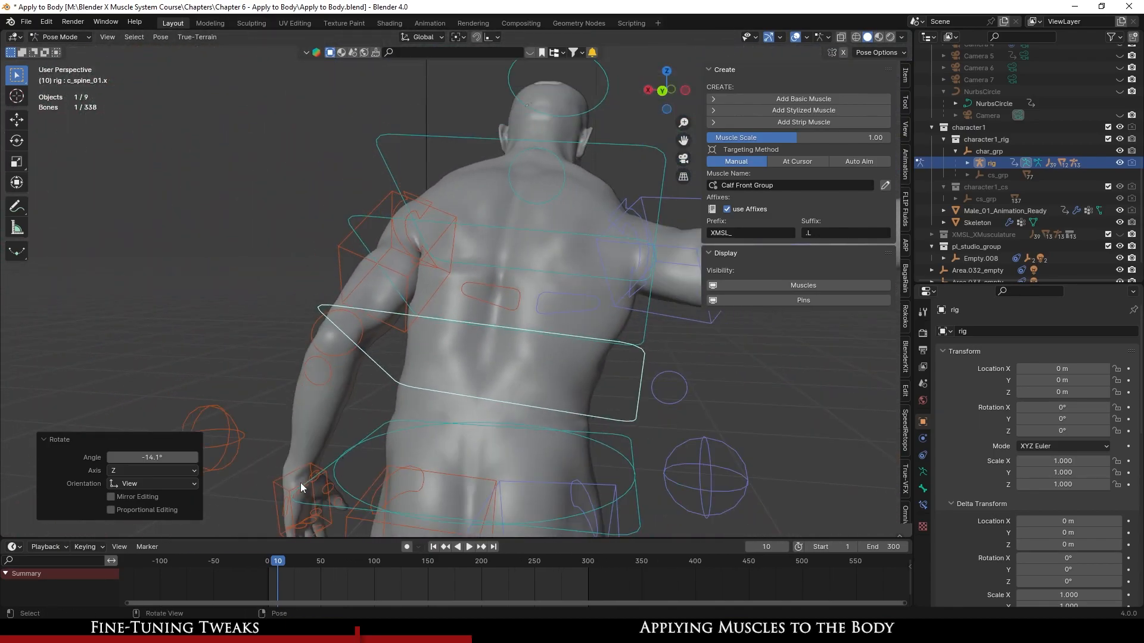
pyautogui.click(272, 484)
pyautogui.press('g')
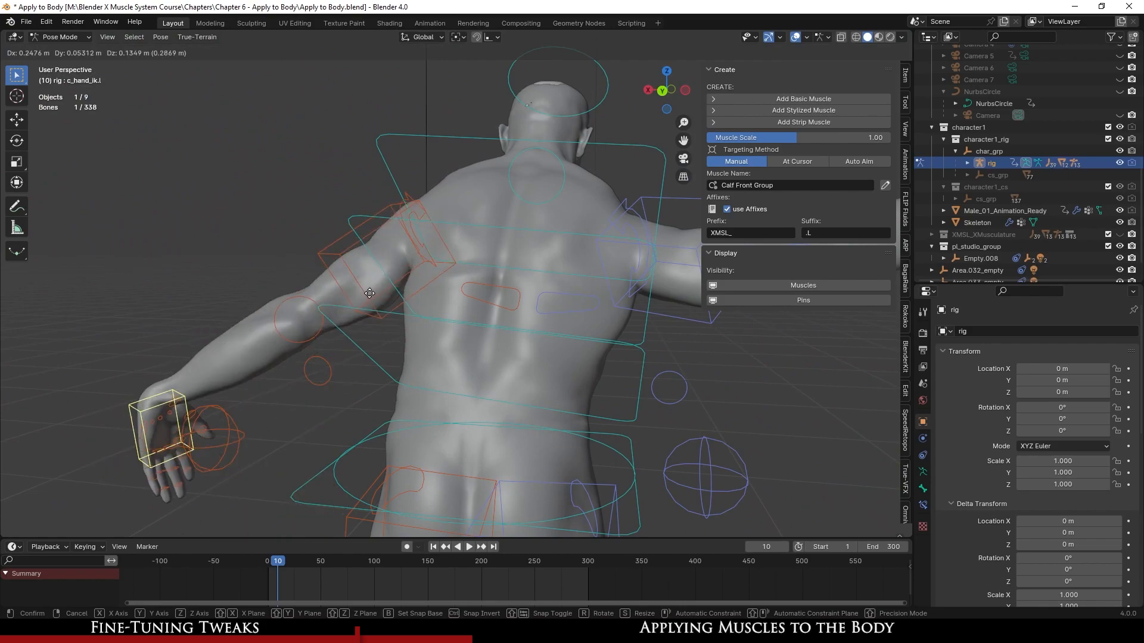
pyautogui.click(441, 332)
pyautogui.scroll(5, 476, 335)
pyautogui.moveTo(498, 337); pyautogui.dragTo(536, 362, button='middle')
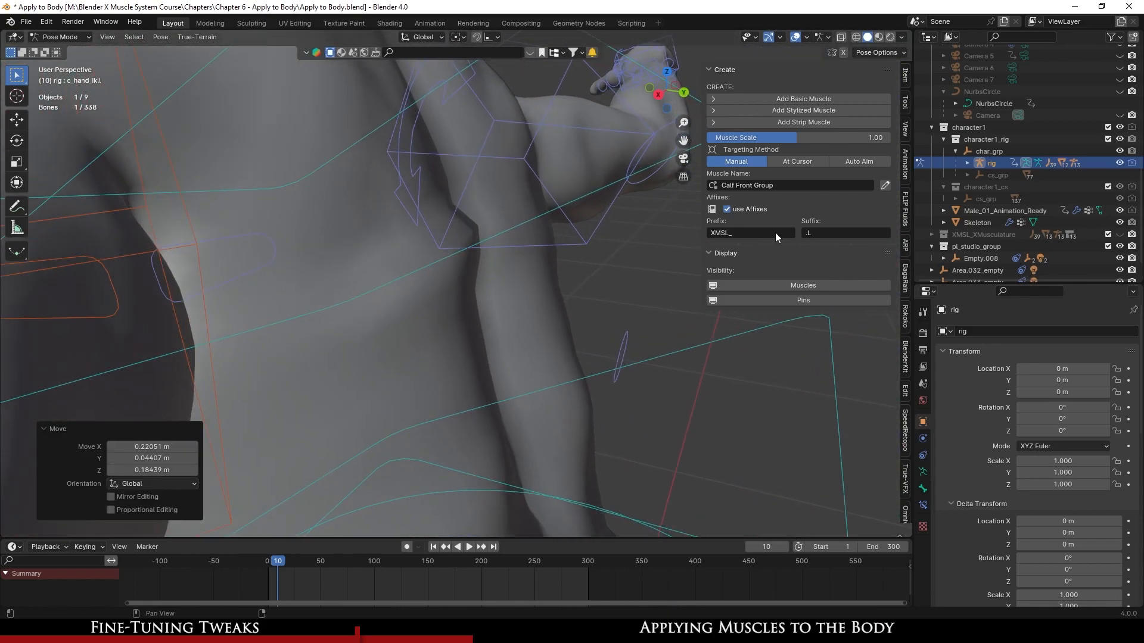
pyautogui.click(1120, 235)
# - Move the left hand control about -0.12 m in Y and 0.09 m in Z
pyautogui.scroll(-3, 539, 360)
pyautogui.moveTo(539, 360); pyautogui.dragTo(268, 320, button='middle')
pyautogui.press('g')
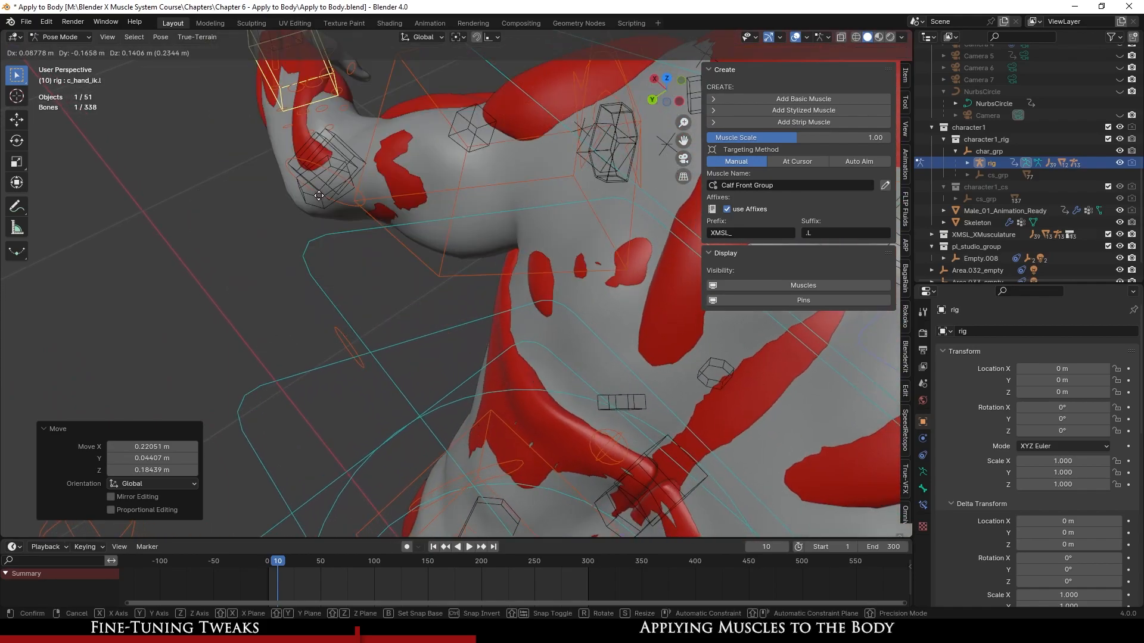
pyautogui.click(309, 227)
# - Bend the upper torso by rotating the spine control c_spine_02.x -23.3° in the right side view
pyautogui.scroll(-5, 315, 229)
pyautogui.moveTo(315, 228); pyautogui.dragTo(500, 282, button='middle')
pyautogui.scroll(4, 459, 332)
pyautogui.scroll(-5, 519, 242)
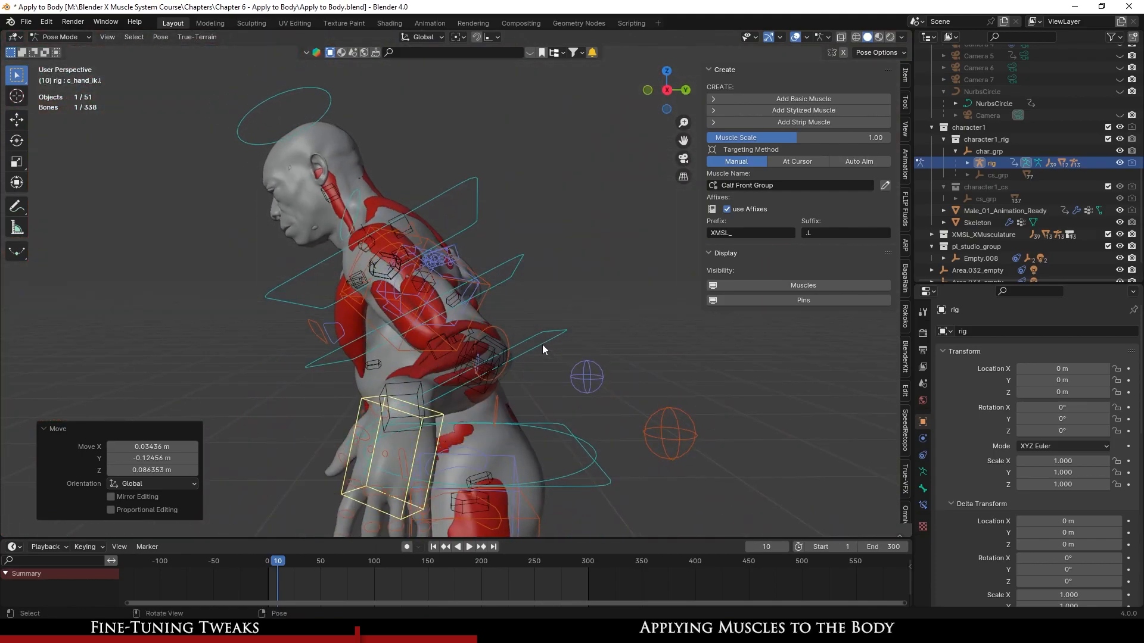
pyautogui.click(530, 334)
pyautogui.press('KP_3')
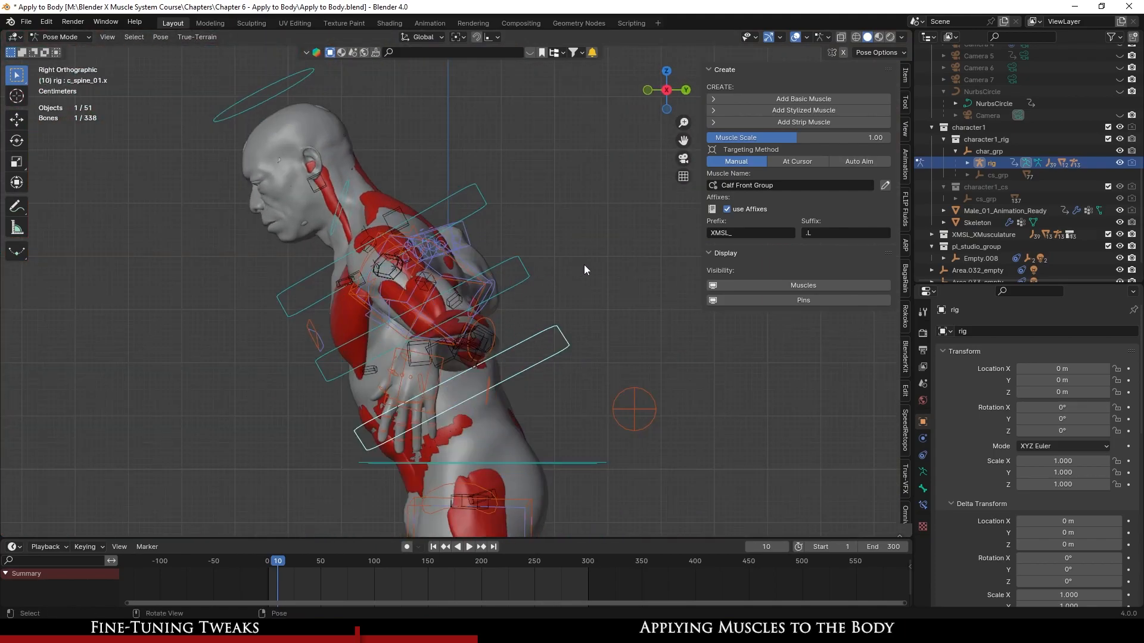
pyautogui.press('r')
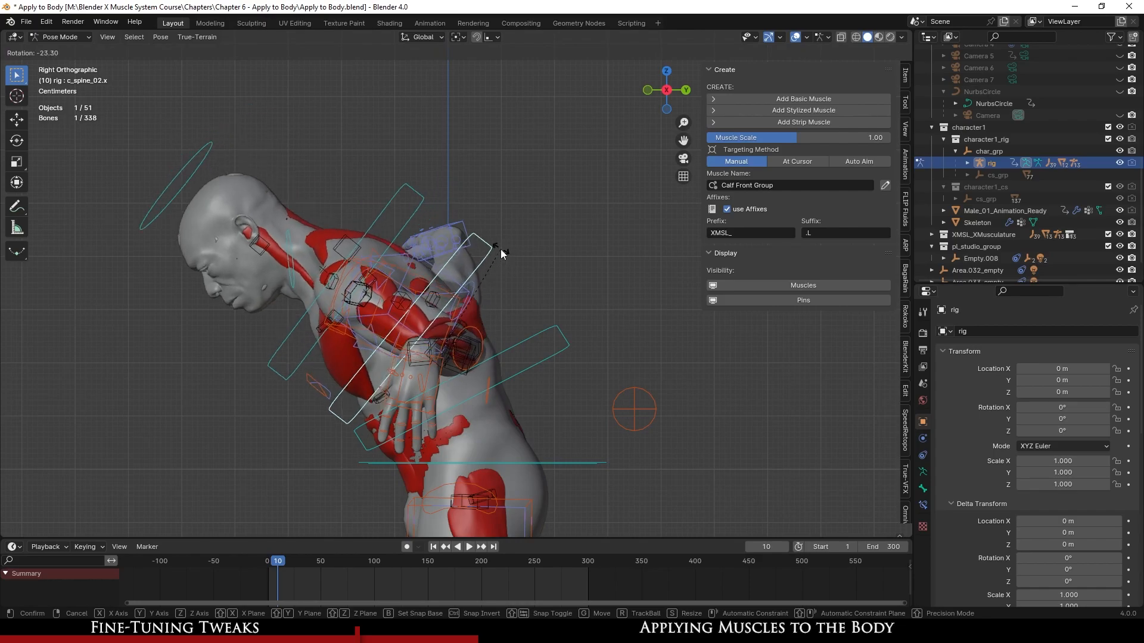
pyautogui.click(500, 249)
# - Select all bones of the rig and clear all their pose transforms
pyautogui.scroll(5, 507, 316)
pyautogui.moveTo(507, 316); pyautogui.dragTo(408, 334, button='middle')
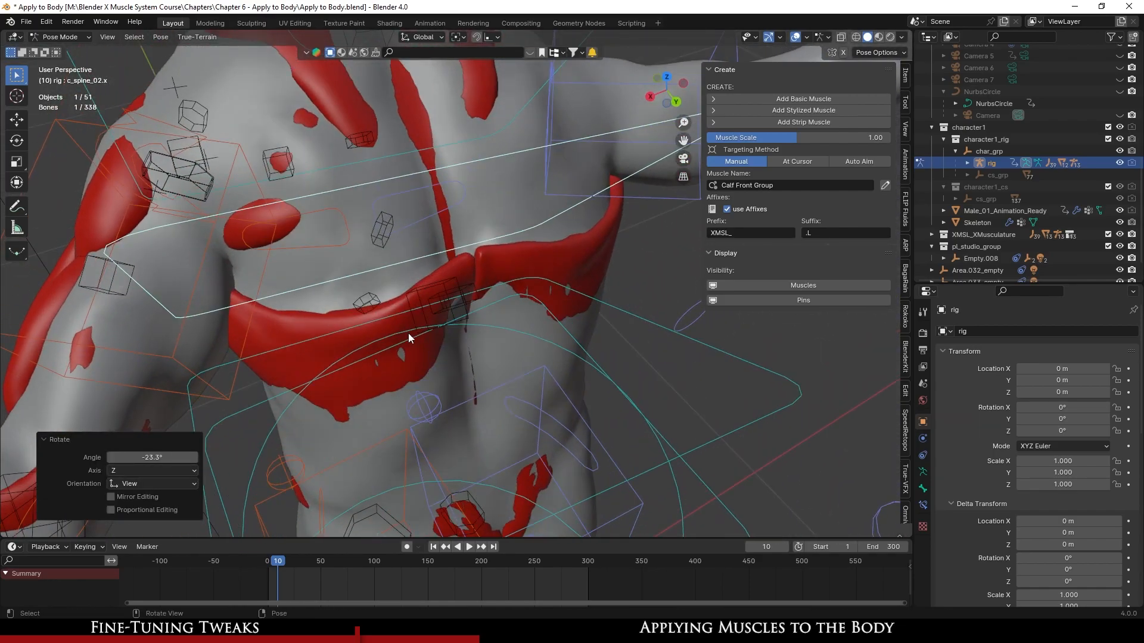
pyautogui.scroll(-5, 438, 272)
pyautogui.moveTo(440, 274); pyautogui.dragTo(534, 309, button='middle')
pyautogui.press('a')
pyautogui.click(161, 37)
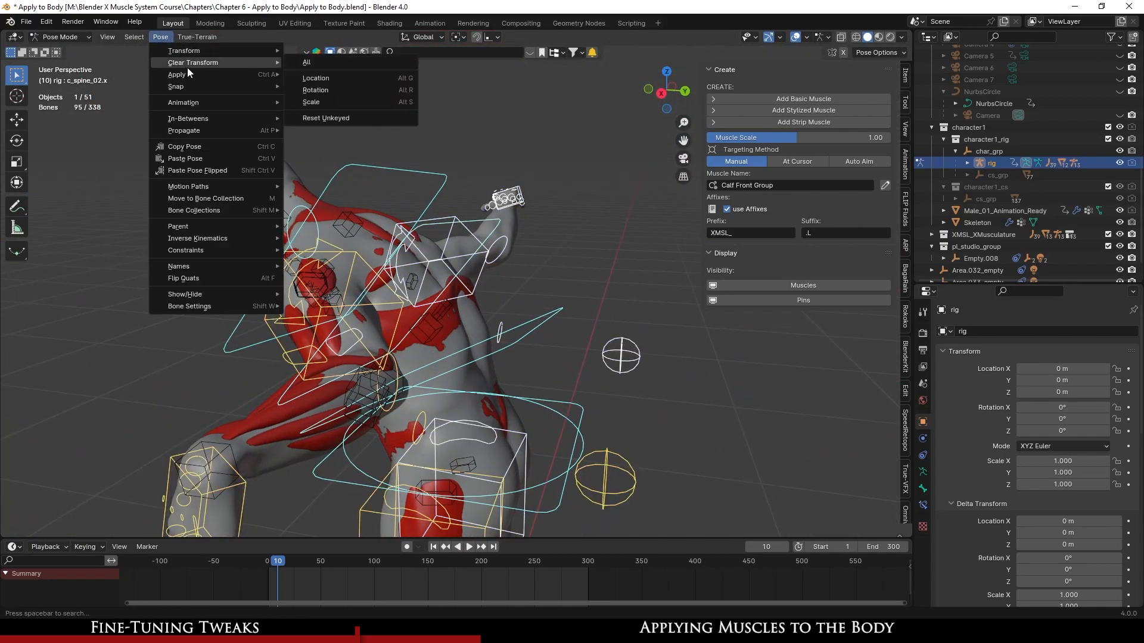
pyautogui.click(347, 64)
# - Return to Object Mode, save the file and hide the Male_01_Animation_Ready body mesh
pyautogui.moveTo(523, 364); pyautogui.dragTo(377, 311, button='middle')
pyautogui.scroll(4, 476, 358)
pyautogui.scroll(-4, 409, 329)
pyautogui.scroll(3, 370, 355)
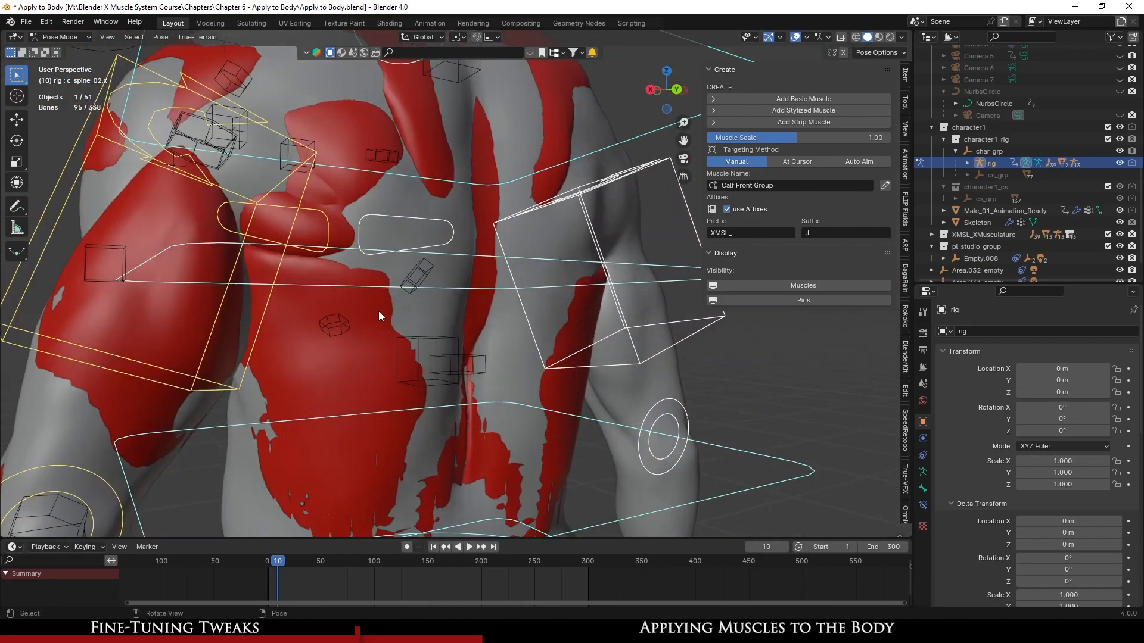
pyautogui.click(370, 356)
pyautogui.moveTo(371, 356); pyautogui.dragTo(475, 356, button='middle')
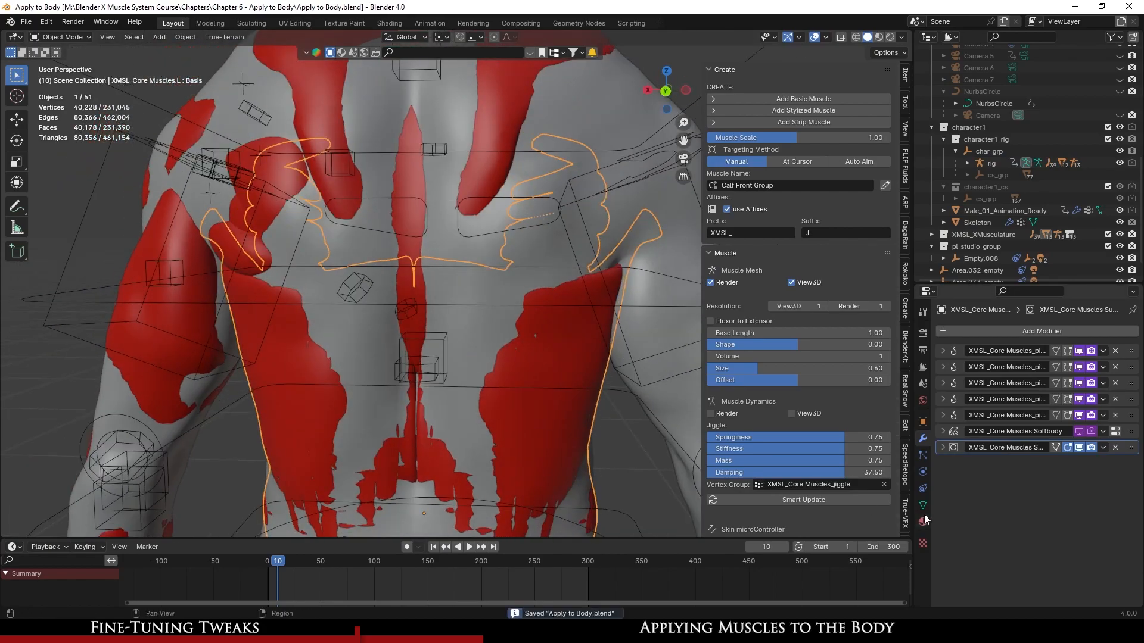
pyautogui.click(542, 258)
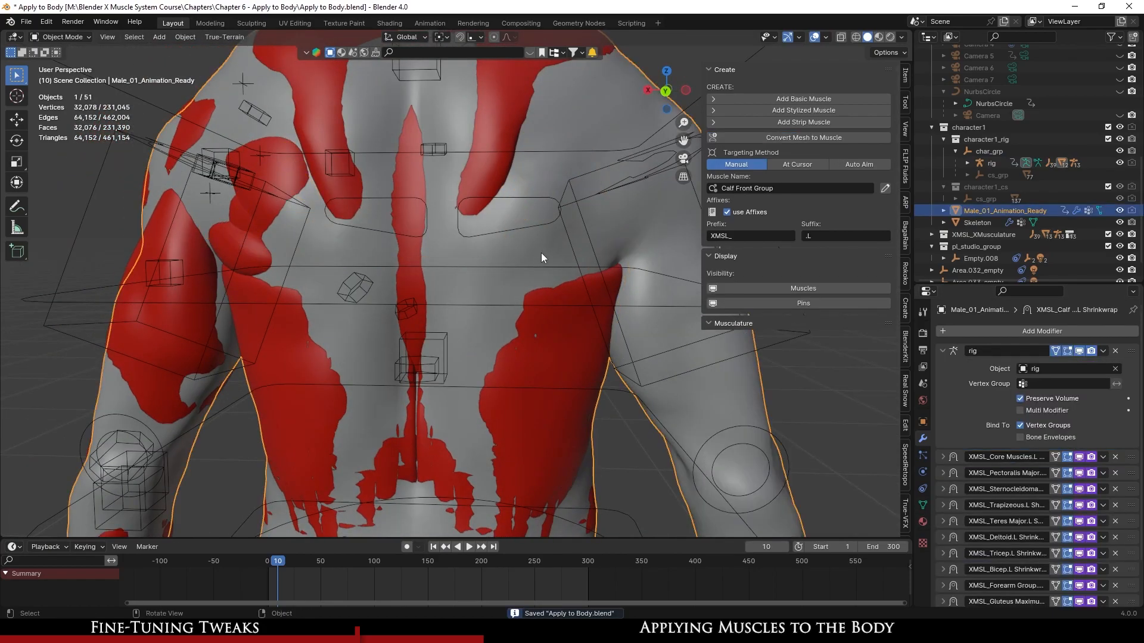
pyautogui.press('h')
# - Select the core muscles, isolate them from the other muscles in back view and save the file
pyautogui.click(521, 355)
pyautogui.moveTo(521, 356); pyautogui.dragTo(532, 330, button='middle')
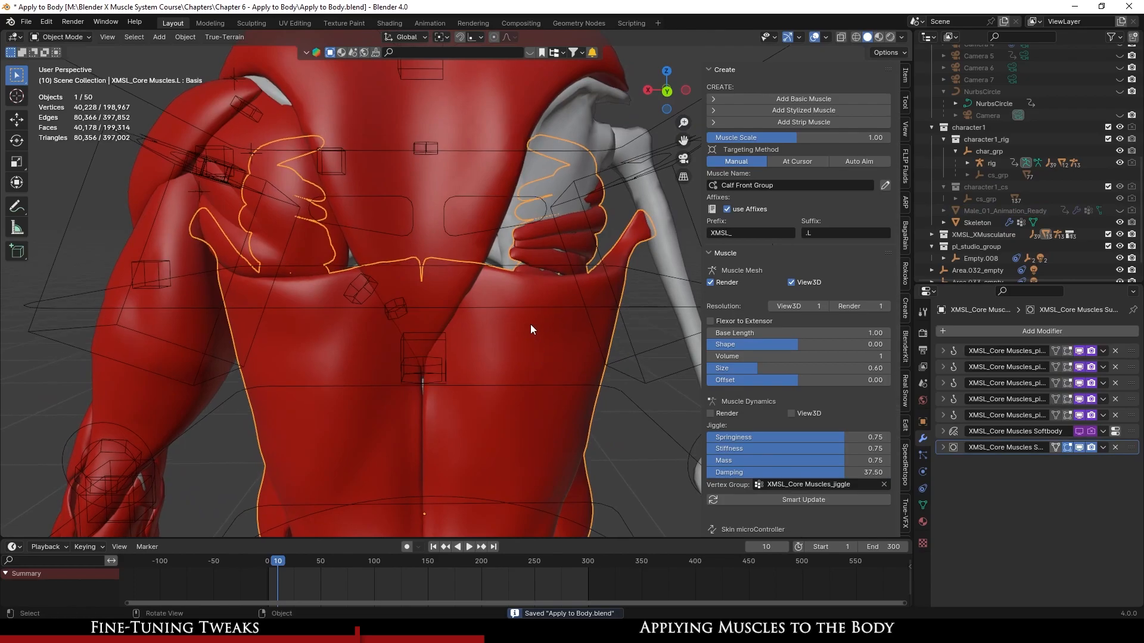
pyautogui.scroll(-15, 799, 429)
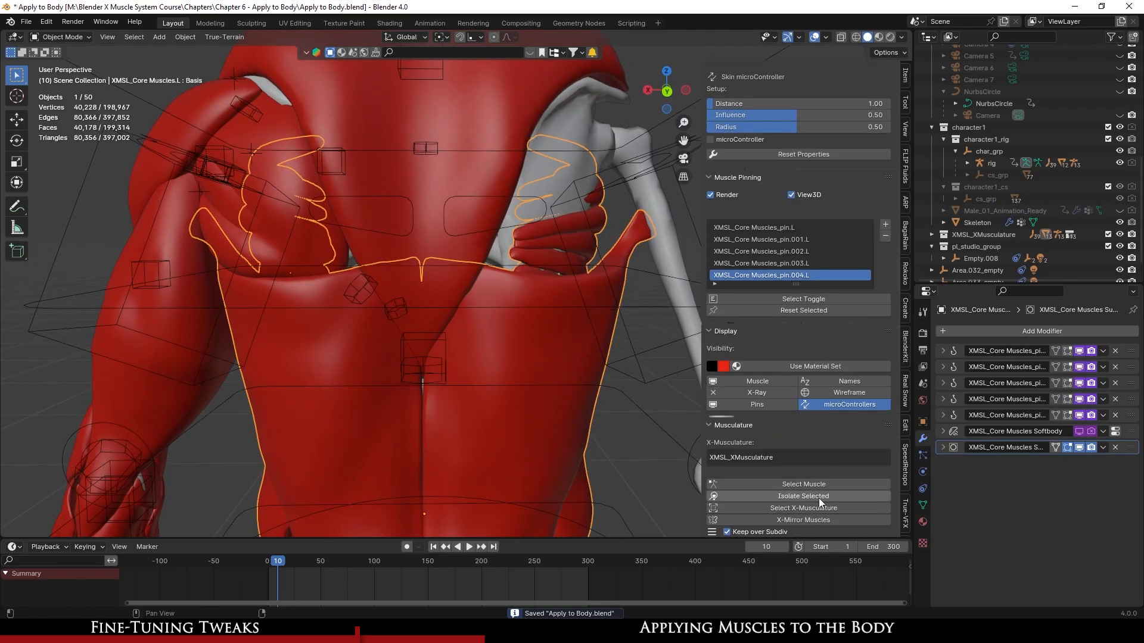
pyautogui.click(803, 497)
pyautogui.moveTo(418, 359); pyautogui.dragTo(474, 392, button='middle')
pyautogui.scroll(3, 475, 391)
pyautogui.hotkey('ctrl', 's')
# - Activate the core muscles' vertex group XMSL_Core Muscles_pin.001.L and enter Weight Paint mode
pyautogui.scroll(-2, 482, 381)
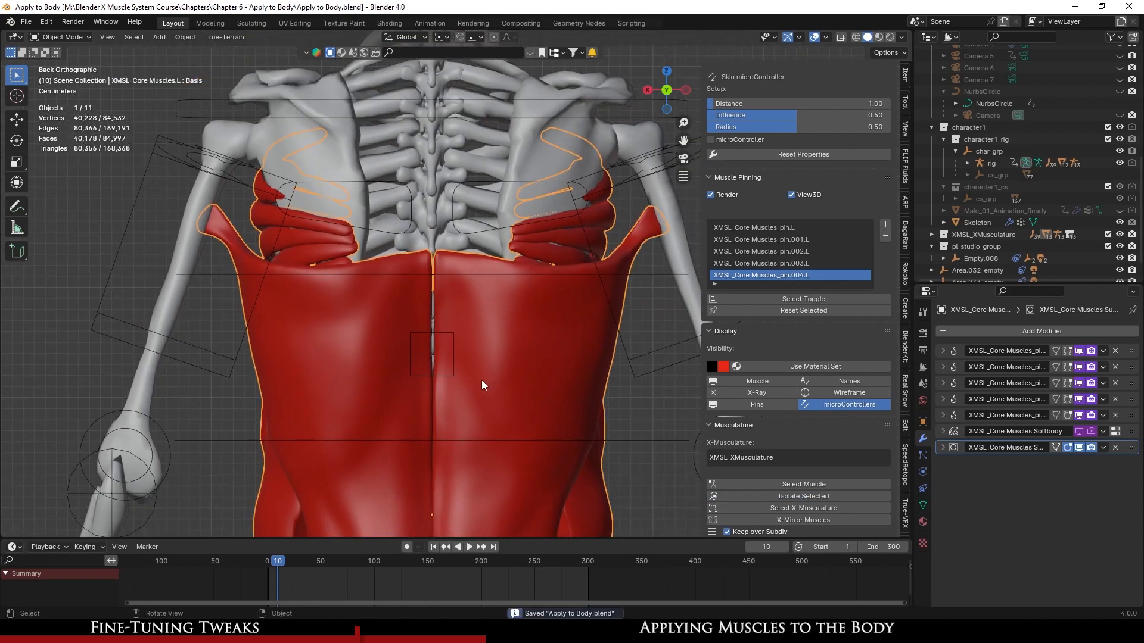
pyautogui.scroll(1, 482, 381)
pyautogui.click(923, 505)
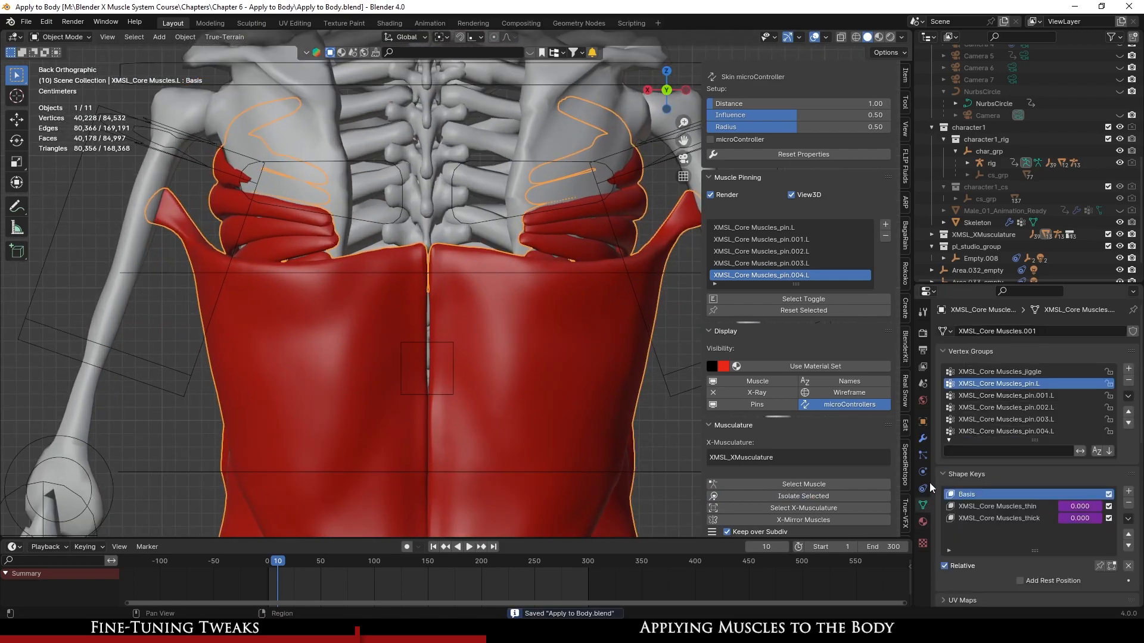
pyautogui.click(1014, 393)
pyautogui.click(74, 37)
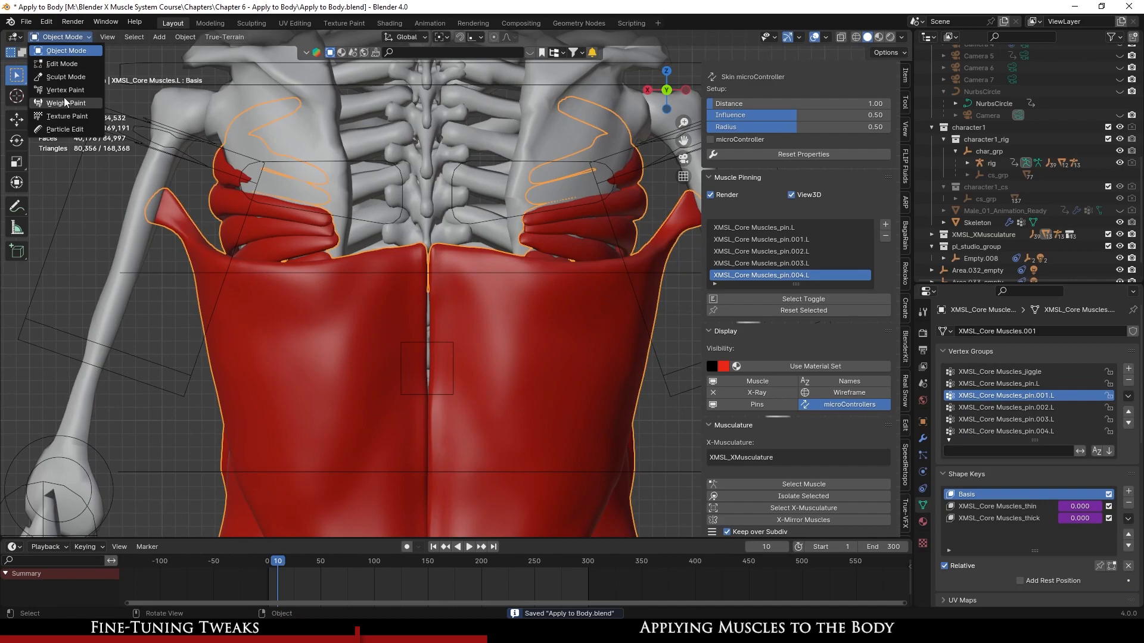
pyautogui.click(62, 102)
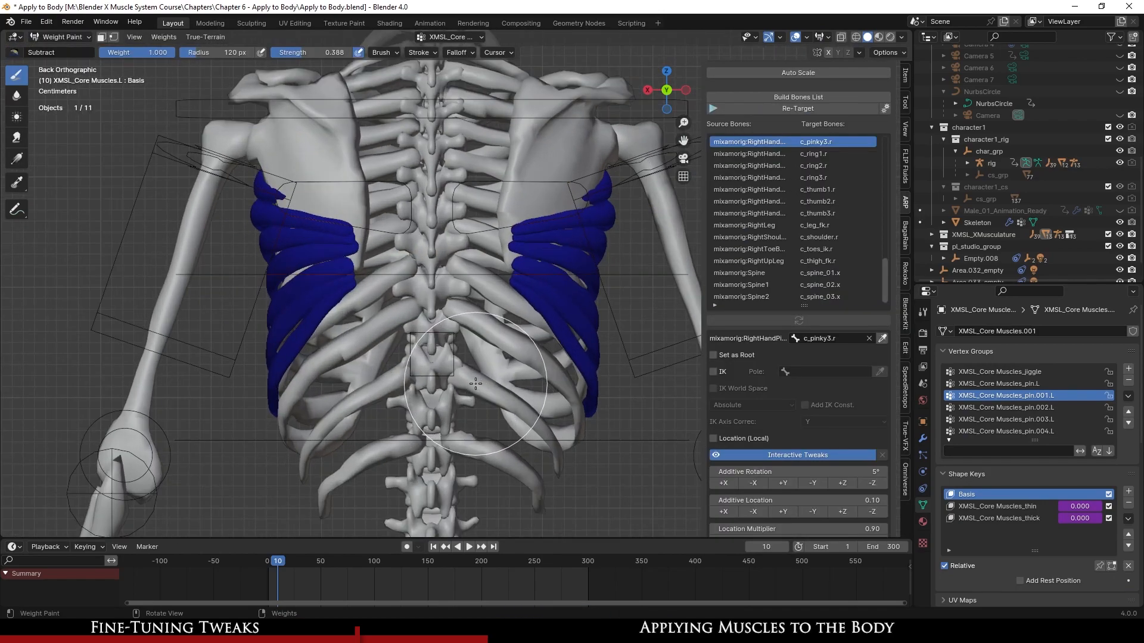
# - Reveal the core muscles' hidden geometry in Edit Mode, return to Weight Paint and save the file
pyautogui.press('Tab')
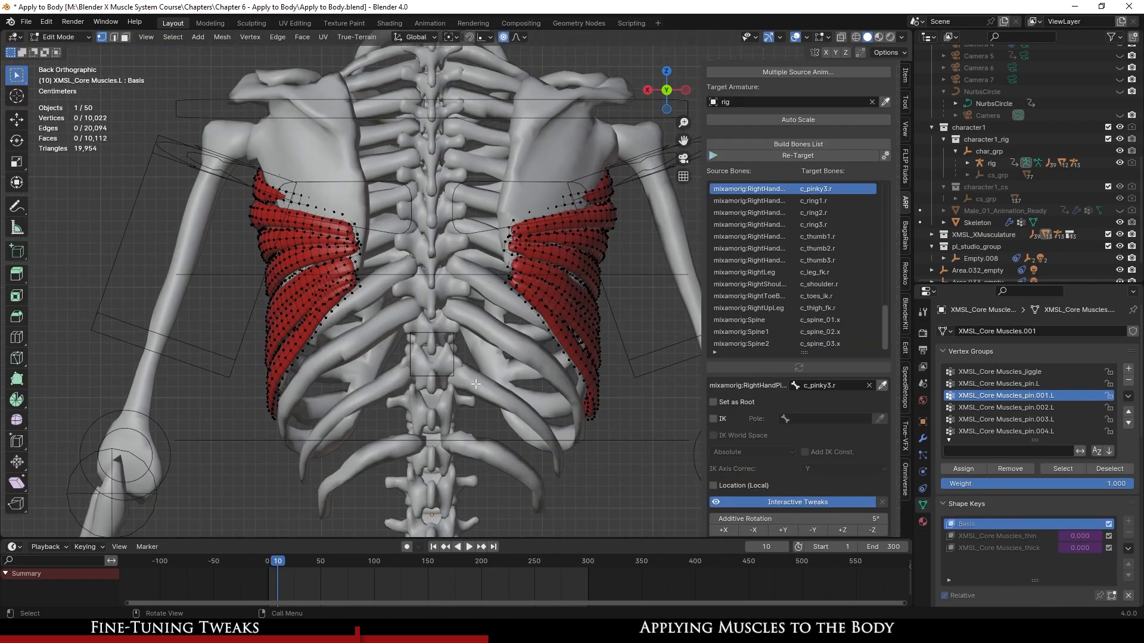
pyautogui.hotkey('alt', 'h')
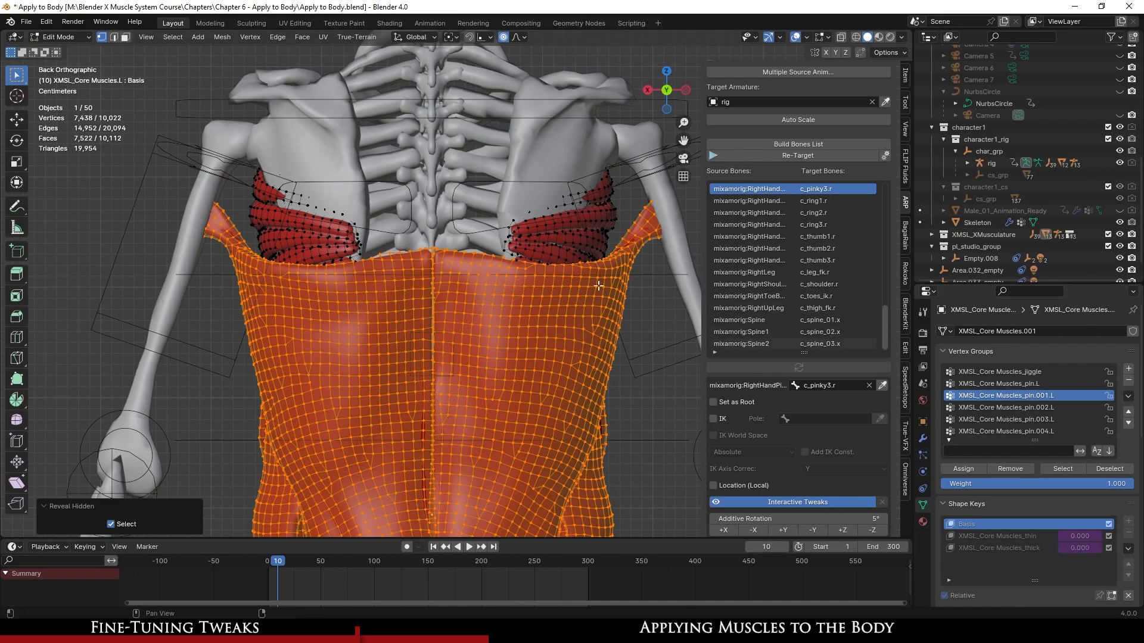
pyautogui.press('Tab')
pyautogui.hotkey('ctrl', 's')
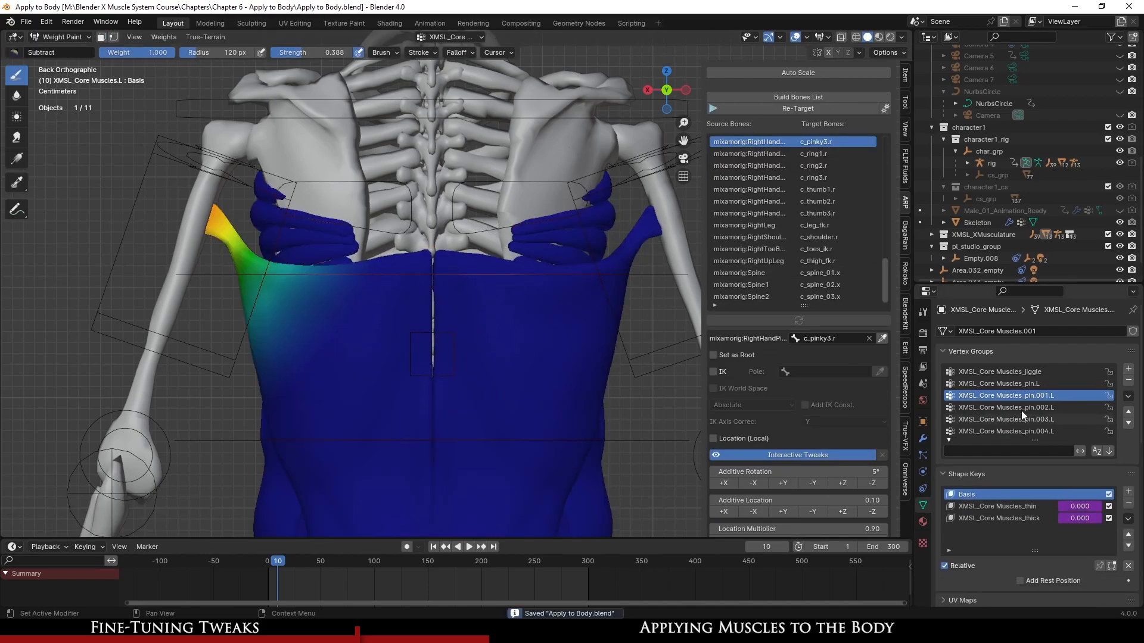
# - Examine the weights of the core muscles' pin.002.L, pin.003.L and pin.004.L vertex groups one after another
pyautogui.click(1017, 408)
pyautogui.click(1030, 420)
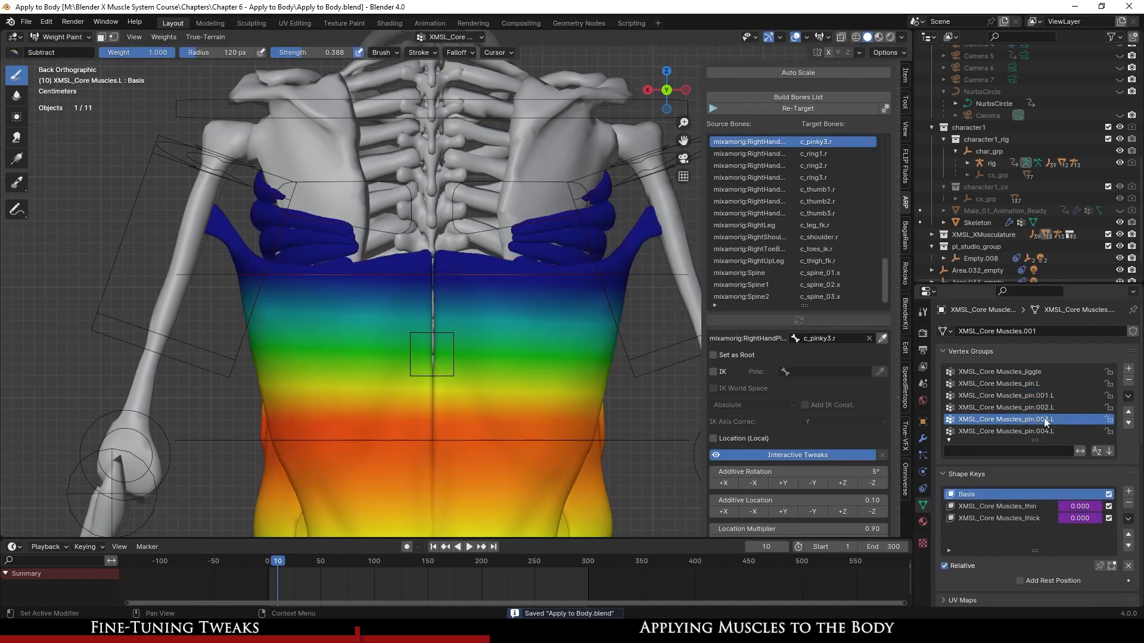
pyautogui.click(1059, 409)
pyautogui.scroll(-5, 587, 357)
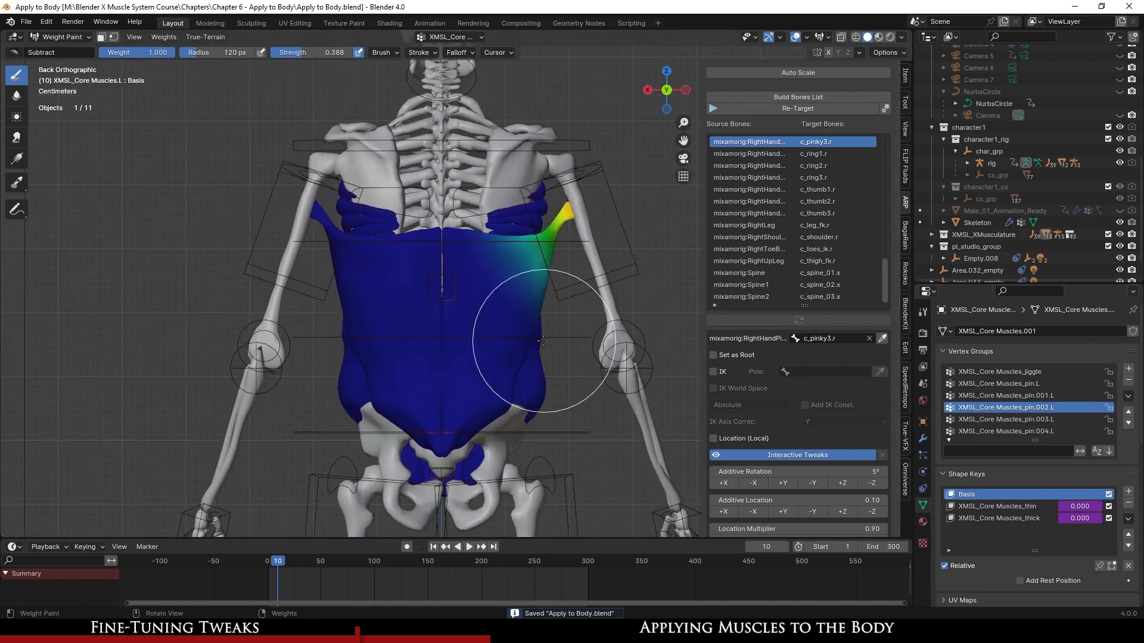
pyautogui.scroll(3, 544, 340)
pyautogui.click(1035, 420)
pyautogui.click(1037, 431)
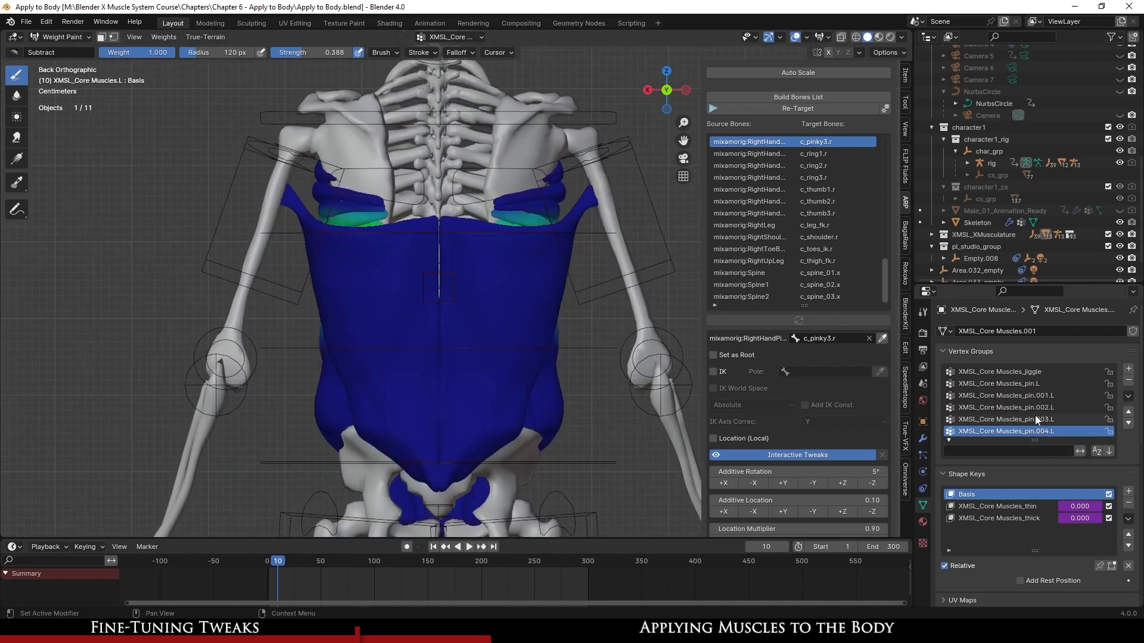
# - Activate the XMSL_Core Muscles_pin.003.L vertex group and examine its weights on the core muscles from the front and side
pyautogui.click(1037, 420)
pyautogui.scroll(2, 523, 332)
pyautogui.moveTo(503, 321)
pyautogui.mouseDown(button='middle')
pyautogui.moveTo(485, 345)
pyautogui.moveTo(412, 346)
pyautogui.moveTo(596, 334)
pyautogui.moveTo(488, 328)
pyautogui.moveTo(526, 324)
pyautogui.mouseUp(button='middle')
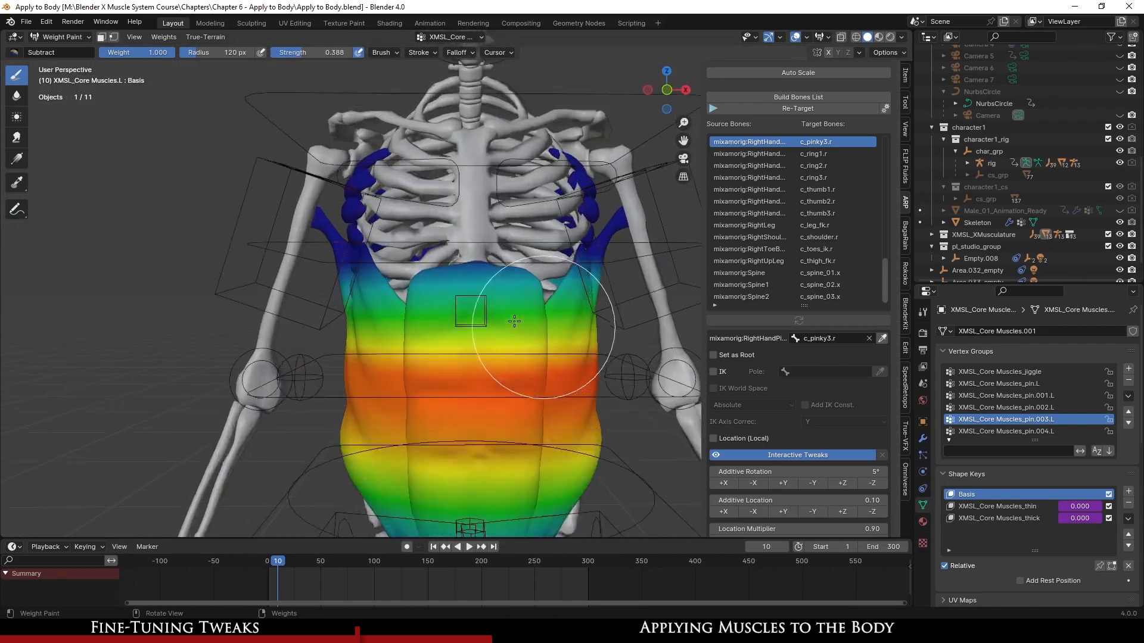
pyautogui.moveTo(503, 283); pyautogui.dragTo(407, 313, button='middle')
pyautogui.moveTo(517, 260); pyautogui.dragTo(655, 332, button='middle')
# - Enter Edit Mode on the core muscles and hide the linked front abdominal muscle pieces
pyautogui.press('Tab')
pyautogui.hotkey('alt', 'a')
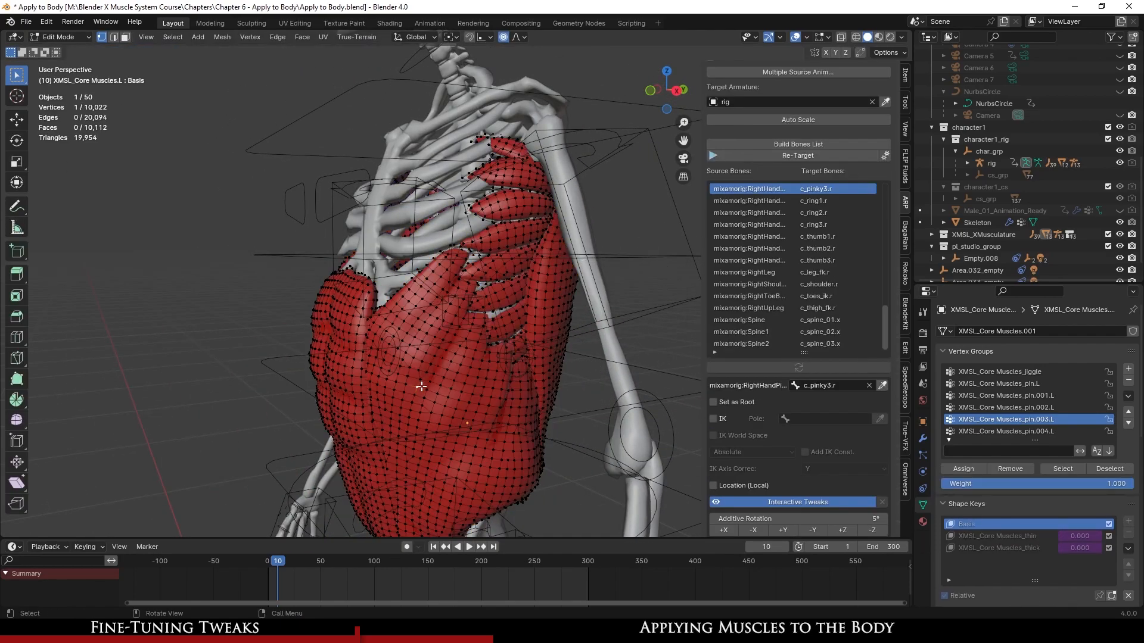
pyautogui.press('l')
pyautogui.moveTo(327, 362); pyautogui.dragTo(431, 371, button='middle')
pyautogui.press('l')
pyautogui.press('h')
# - Select the separate finger-like muscle pieces along the ribs on both sides of the torso and hide them
pyautogui.press('l')
pyautogui.press('l')
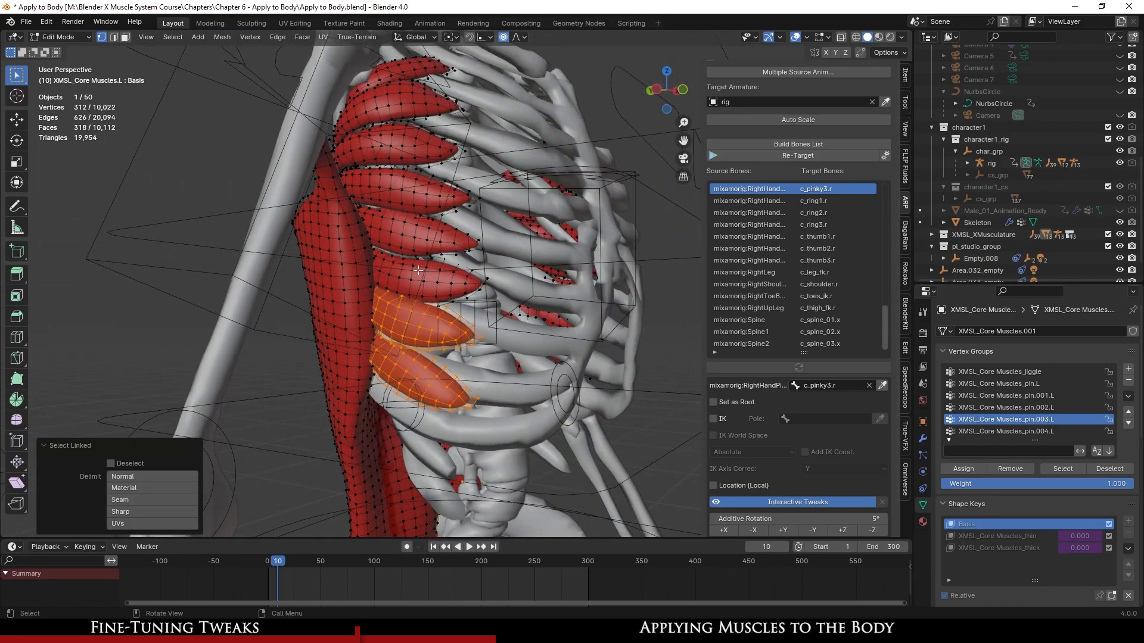
pyautogui.press('l')
pyautogui.press('l')
pyautogui.press('l')
pyautogui.press('l')
pyautogui.press('l')
pyautogui.press('l')
pyautogui.moveTo(566, 253); pyautogui.dragTo(578, 447, button='middle')
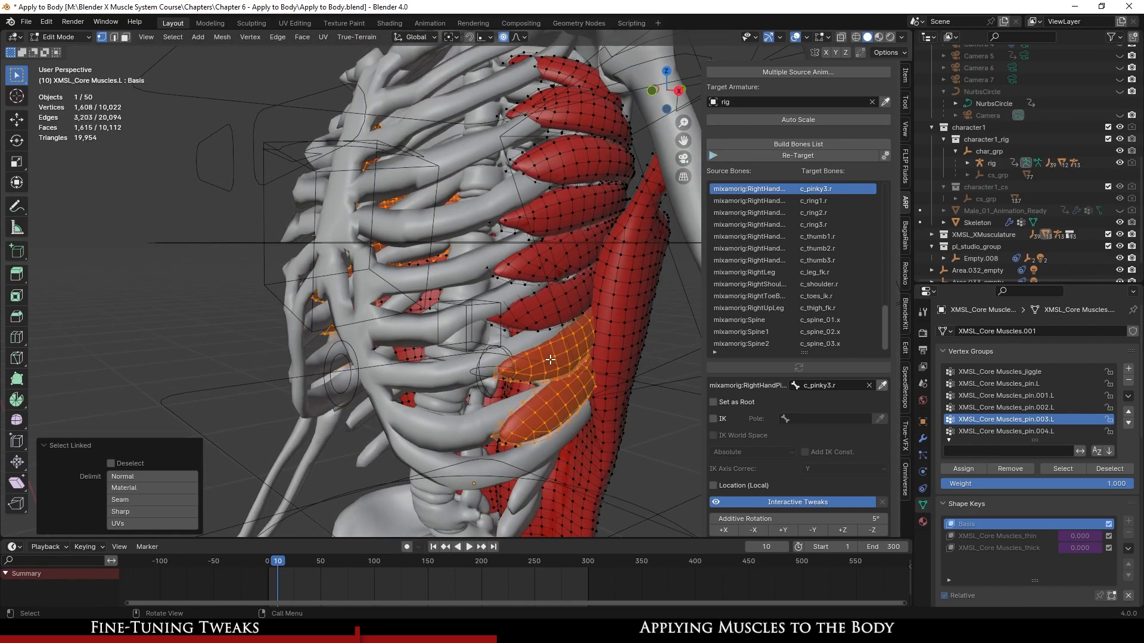
pyautogui.press('l')
pyautogui.press('l')
pyautogui.press('l')
pyautogui.press('l')
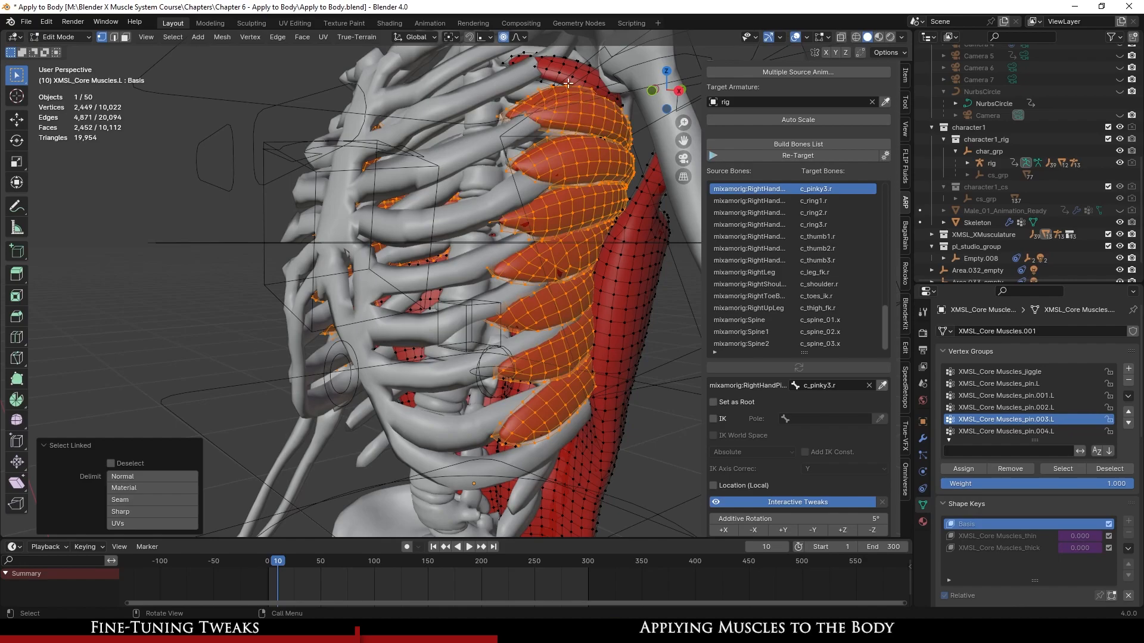
pyautogui.press('h')
# - Return the core muscles to Weight Paint mode, save the file and show them in back view
pyautogui.moveTo(606, 345)
pyautogui.mouseDown(button='middle')
pyautogui.moveTo(698, 339)
pyautogui.moveTo(431, 370)
pyautogui.mouseUp(button='middle')
pyautogui.scroll(-2, 465, 331)
pyautogui.press('Tab')
pyautogui.scroll(1, 480, 327)
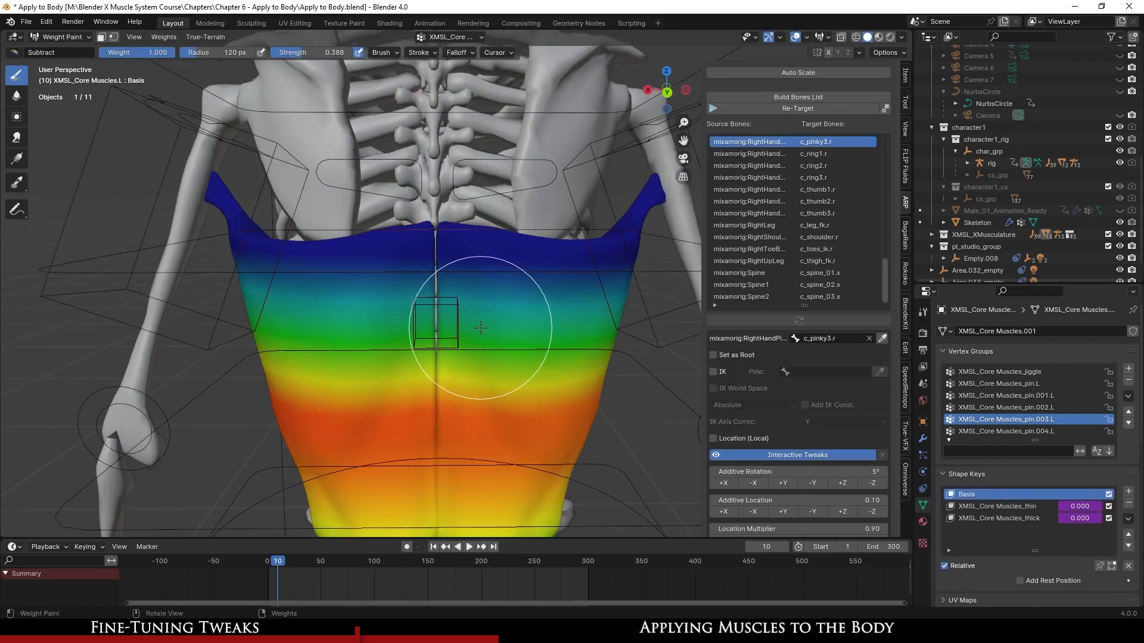
pyautogui.hotkey('ctrl', 's')
pyautogui.press('KP_1')
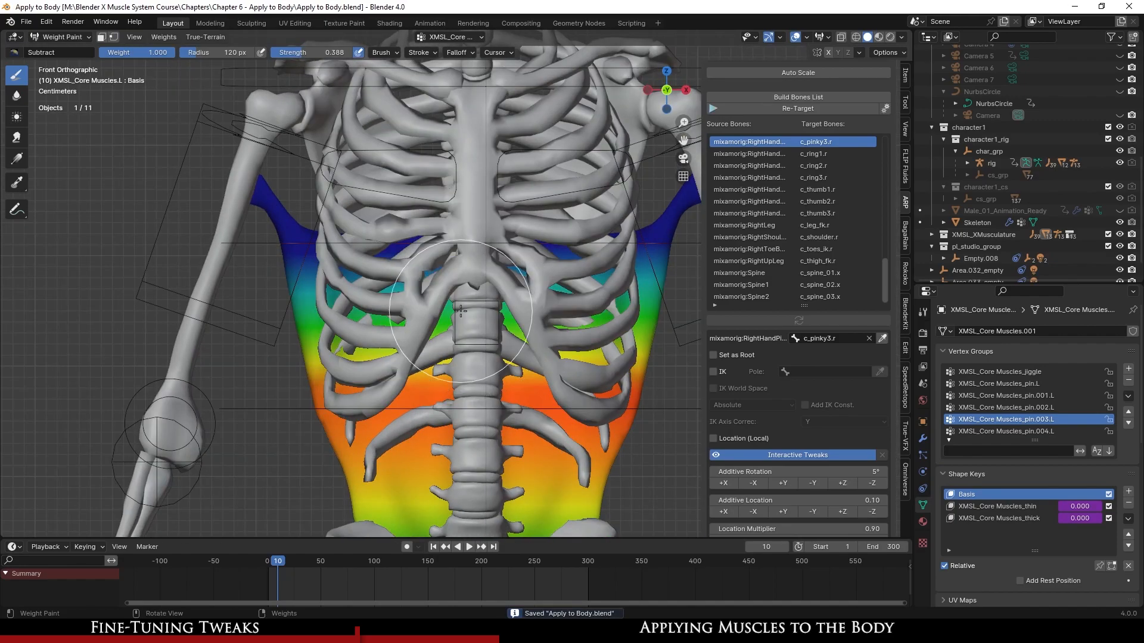
pyautogui.press('ctrl+KP_1')
pyautogui.scroll(-2, 460, 310)
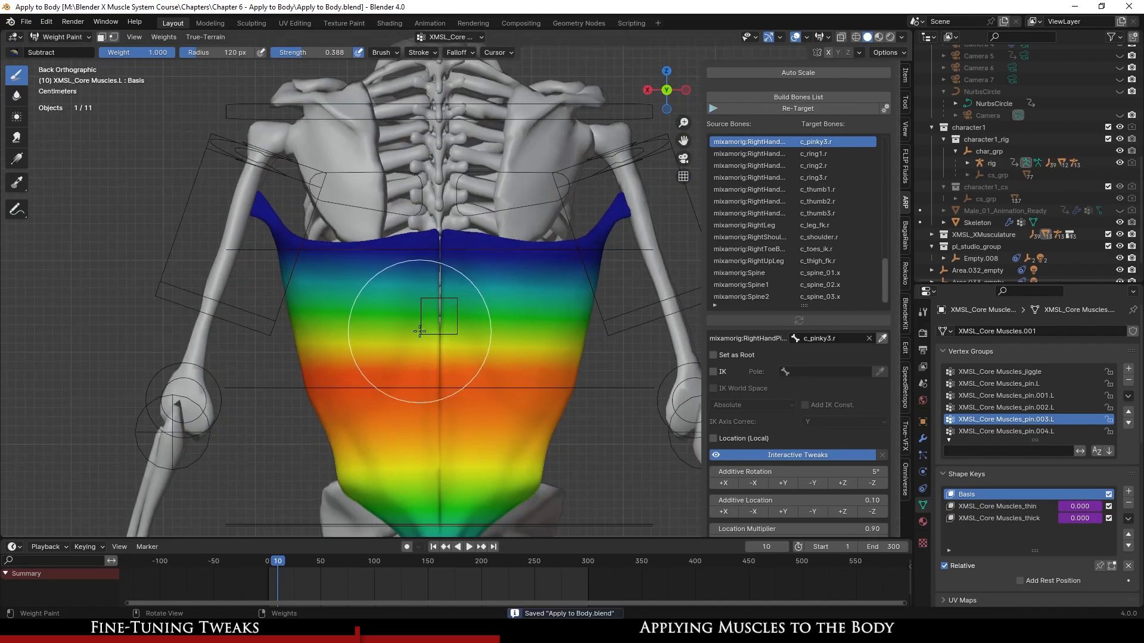
# - Choose the Add brush for weight painting and save the file
pyautogui.click(13, 52)
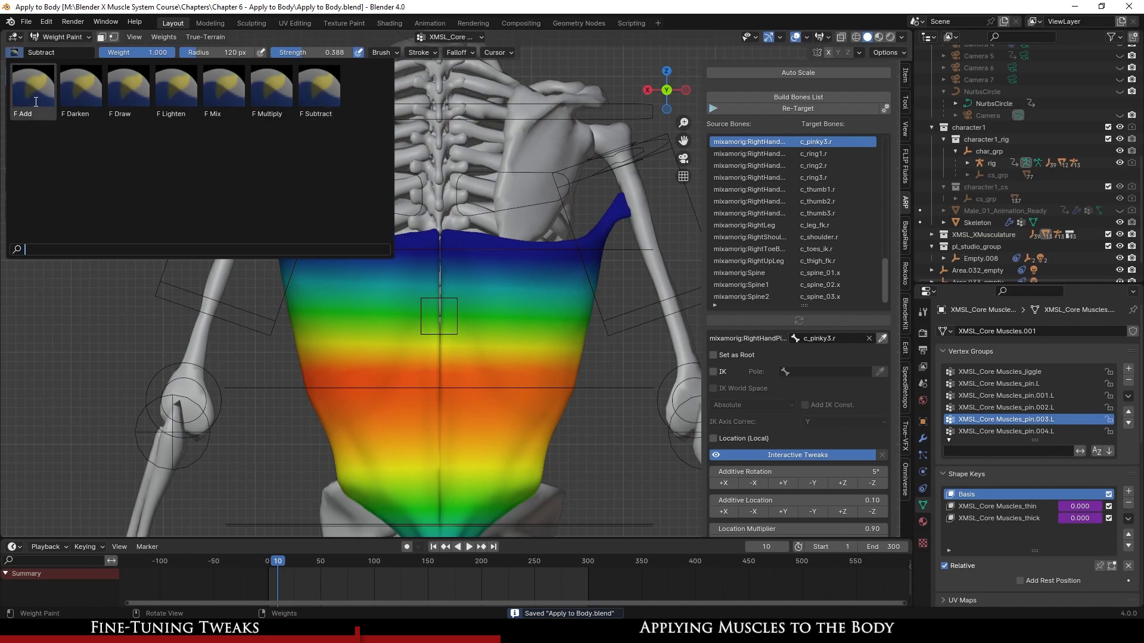
pyautogui.click(33, 90)
pyautogui.hotkey('ctrl', 's')
# - Apply radial weight gradients upward from the middle of the back on pin.003.L with weight 0.677 and strength 0.619
pyautogui.click(21, 161)
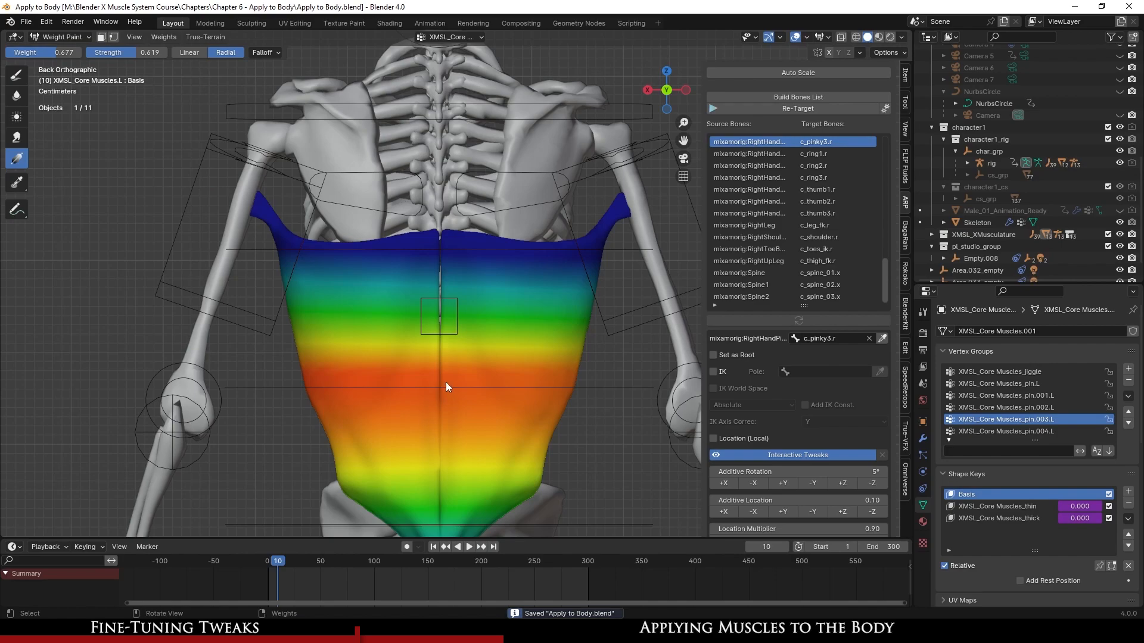
pyautogui.moveTo(448, 325); pyautogui.dragTo(421, 79)
pyautogui.moveTo(436, 264); pyautogui.dragTo(428, 140)
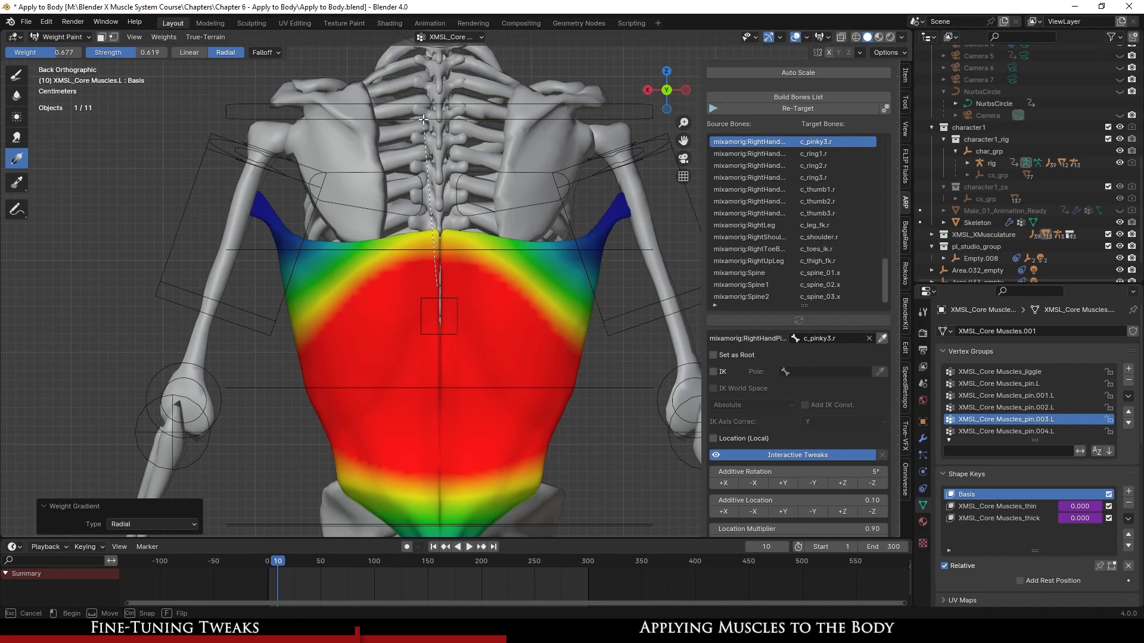
pyautogui.scroll(-2, 447, 360)
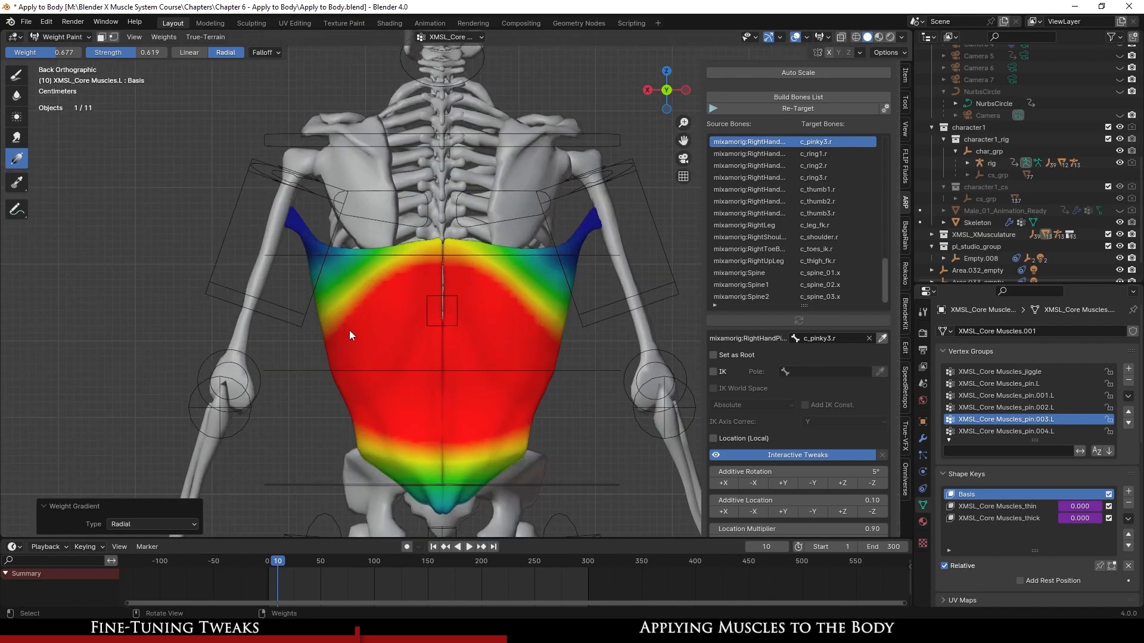
pyautogui.moveTo(512, 374); pyautogui.dragTo(546, 365, button='middle')
pyautogui.press('KP_3')
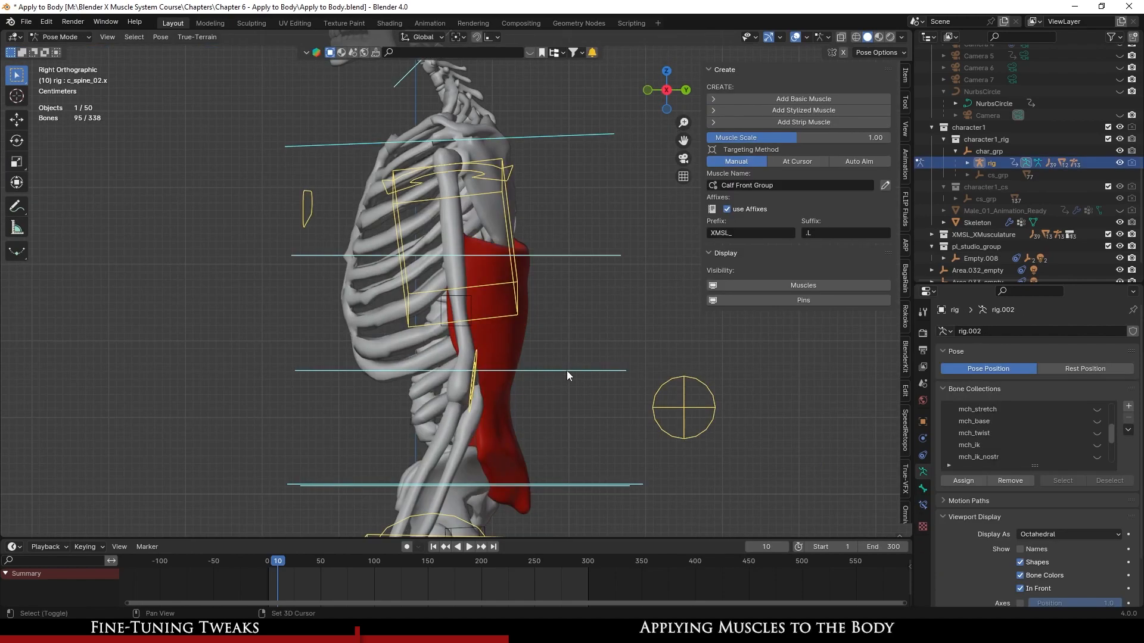
pyautogui.scroll(4, 567, 371)
pyautogui.press('r')
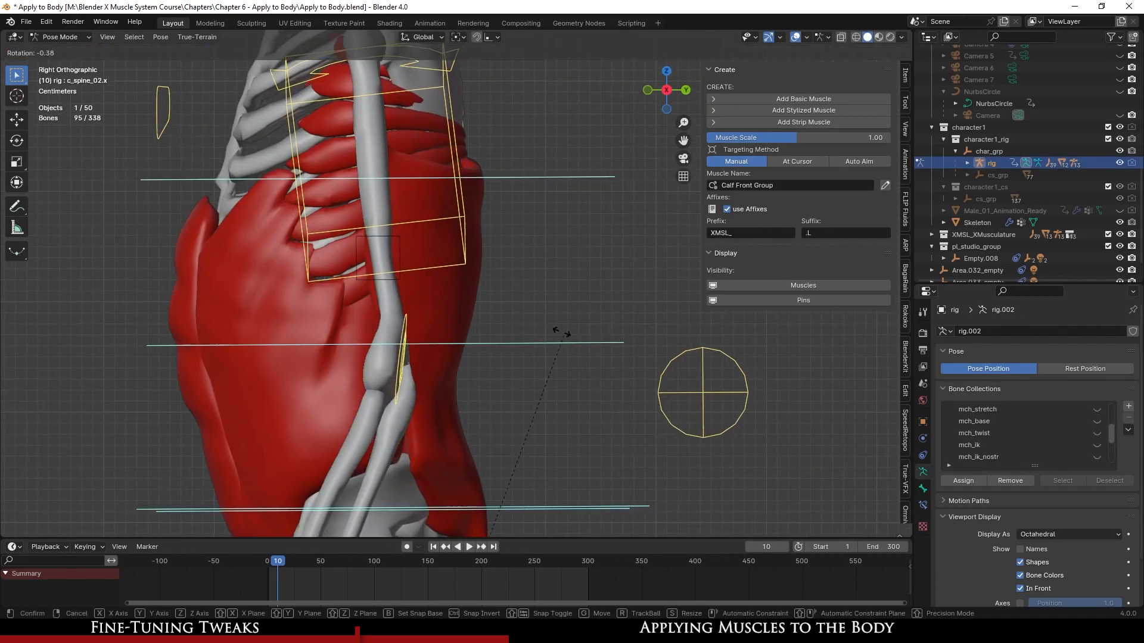
pyautogui.click(597, 315)
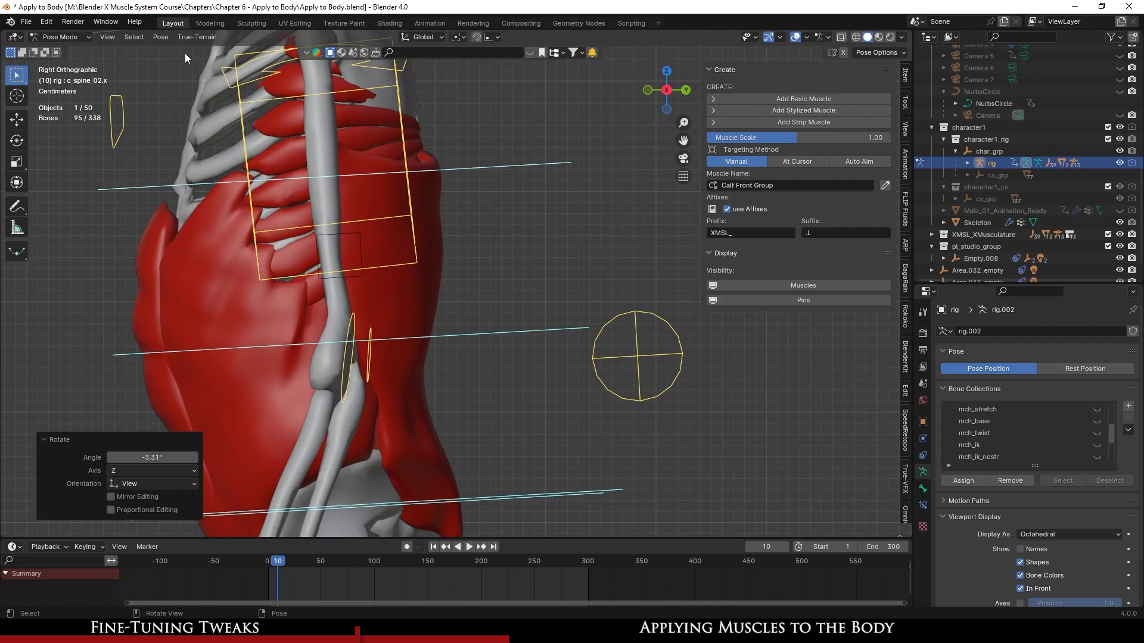
pyautogui.click(160, 37)
pyautogui.moveTo(183, 62)
pyautogui.click(378, 89)
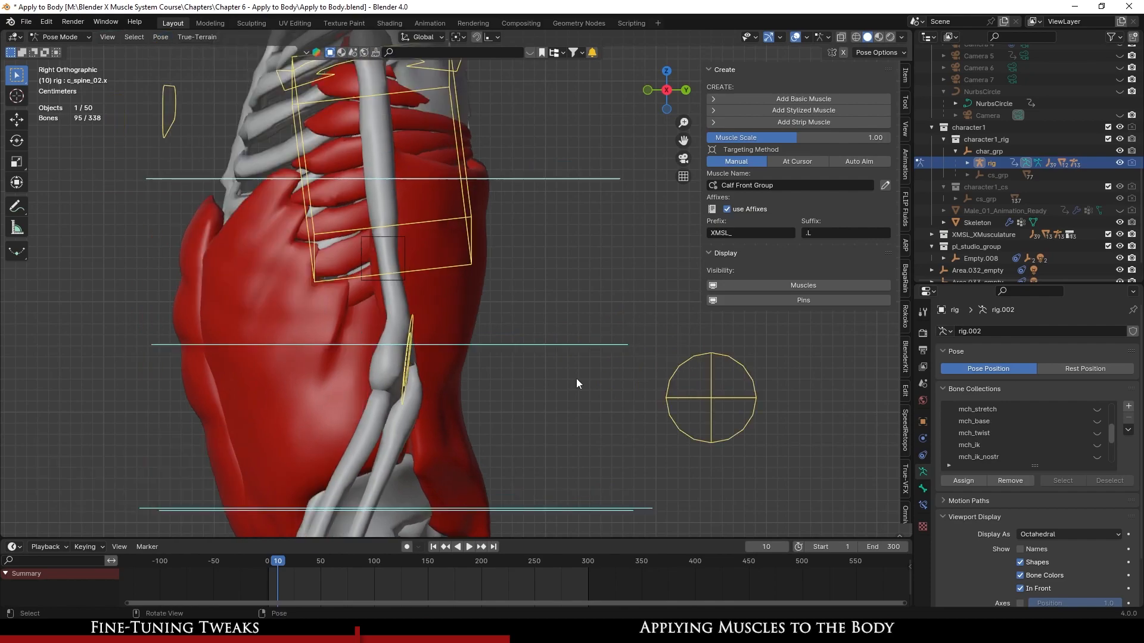
# - Bend the torso forward in right view by rotating the c_spine_01.x bone about -23° to test the muscle deformation
pyautogui.click(603, 349)
pyautogui.press('r')
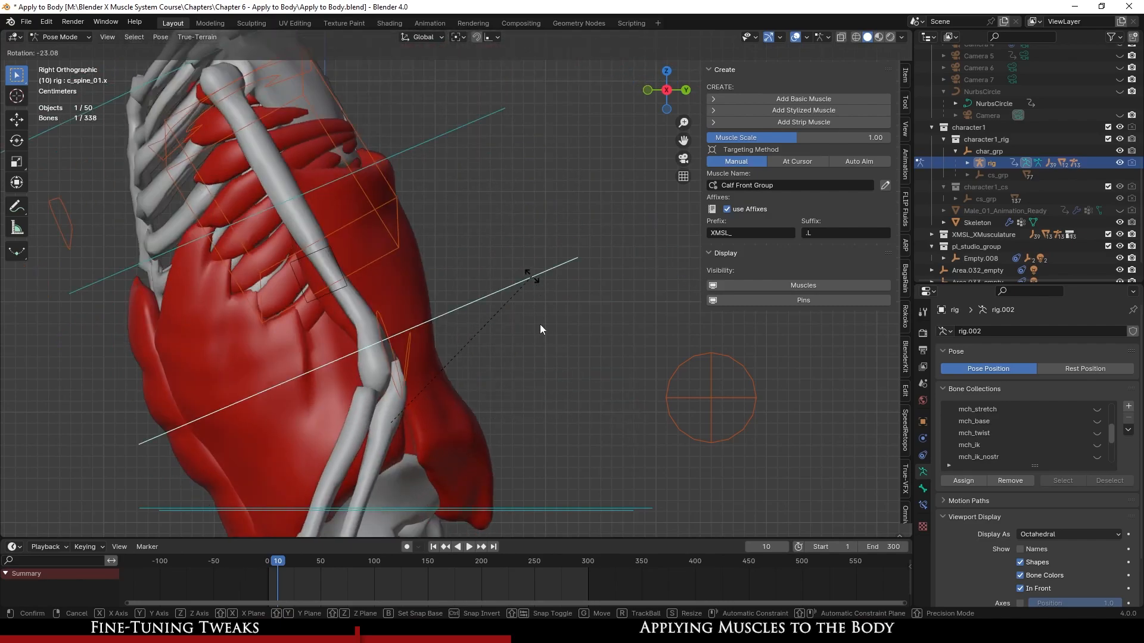
pyautogui.click(541, 306)
pyautogui.scroll(-3, 566, 304)
pyautogui.moveTo(574, 303)
pyautogui.mouseDown(button='middle')
pyautogui.moveTo(484, 311)
pyautogui.moveTo(427, 292)
pyautogui.moveTo(572, 289)
pyautogui.mouseUp(button='middle')
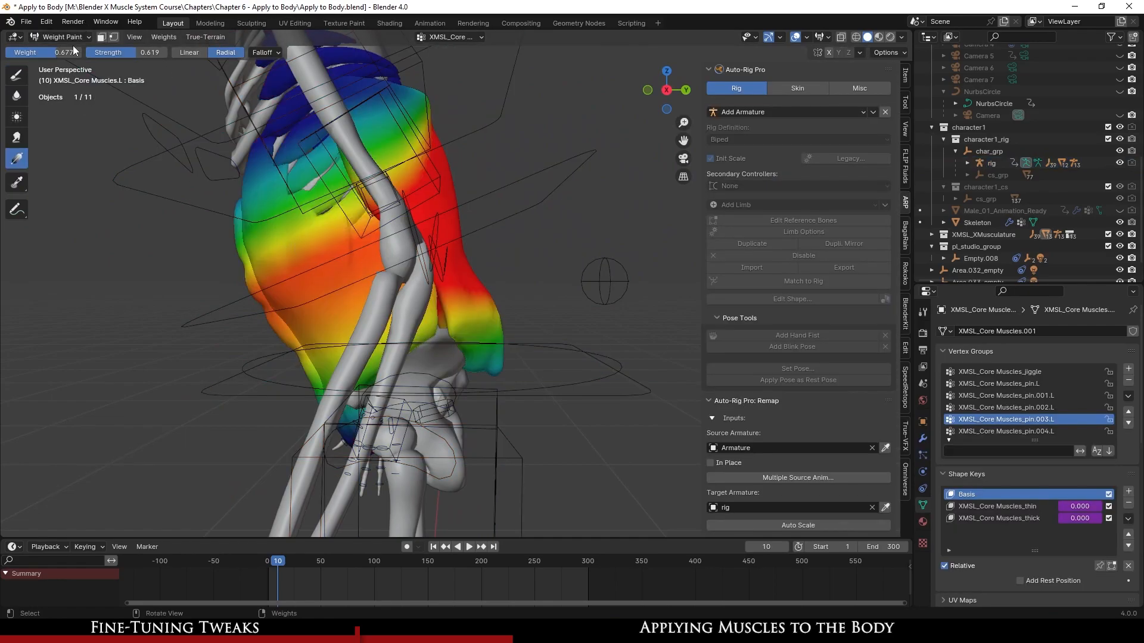
# - Show the Male_01_Animation_Ready body mesh over the weight-painted core muscles and examine the overlap from behind
pyautogui.moveTo(441, 215); pyautogui.dragTo(466, 230, button='middle')
pyautogui.moveTo(301, 149); pyautogui.dragTo(429, 253, button='middle')
pyautogui.scroll(5, 1052, 181)
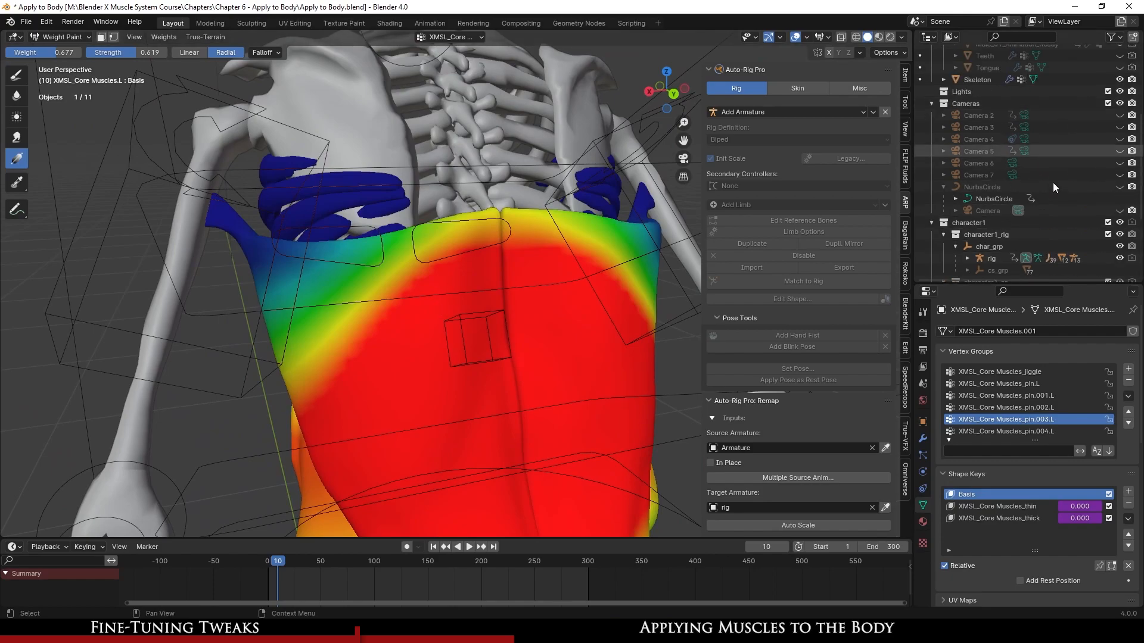
pyautogui.scroll(3, 1054, 182)
pyautogui.click(1120, 87)
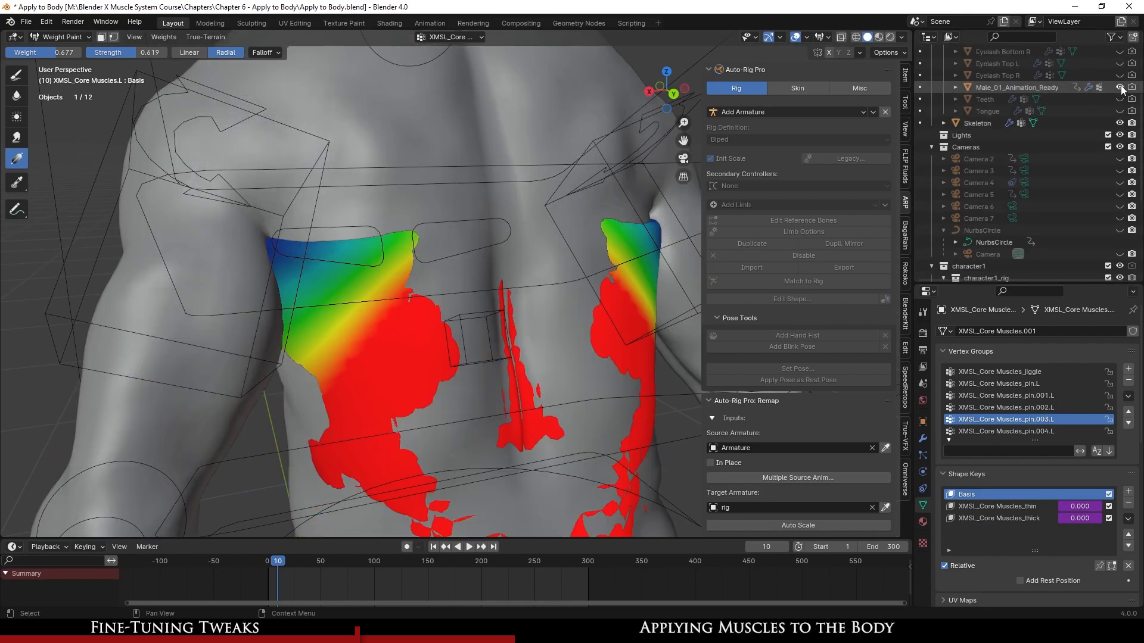
pyautogui.moveTo(641, 251); pyautogui.dragTo(498, 290, button='middle')
pyautogui.scroll(-7, 1002, 205)
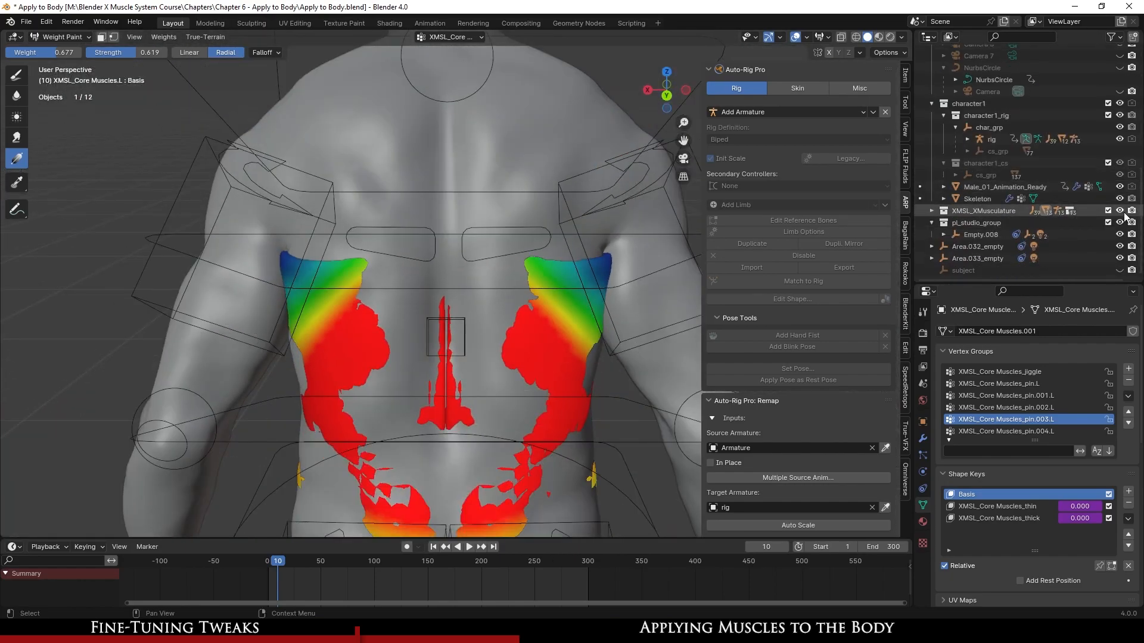
# - Hide the XMSL_XMusculature collection, clear the pose of all the rig's bones and save the file
pyautogui.click(1121, 212)
pyautogui.moveTo(553, 322); pyautogui.dragTo(448, 317, button='middle')
pyautogui.click(451, 278)
pyautogui.press('a')
pyautogui.click(160, 38)
pyautogui.moveTo(185, 68)
pyautogui.click(325, 63)
pyautogui.moveTo(531, 262); pyautogui.dragTo(408, 292, button='middle')
pyautogui.scroll(4, 427, 330)
pyautogui.hotkey('ctrl', 's')
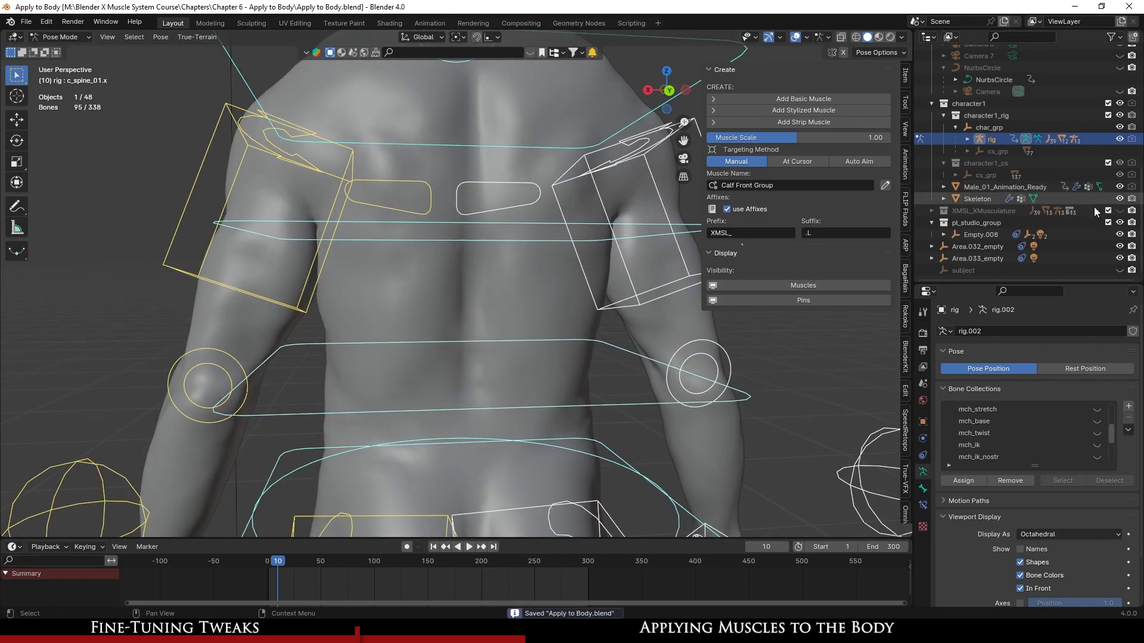
# - Show the XMSL_XMusculature collection, hide the body mesh and return to weight painting the core muscles, saving the file
pyautogui.click(1120, 211)
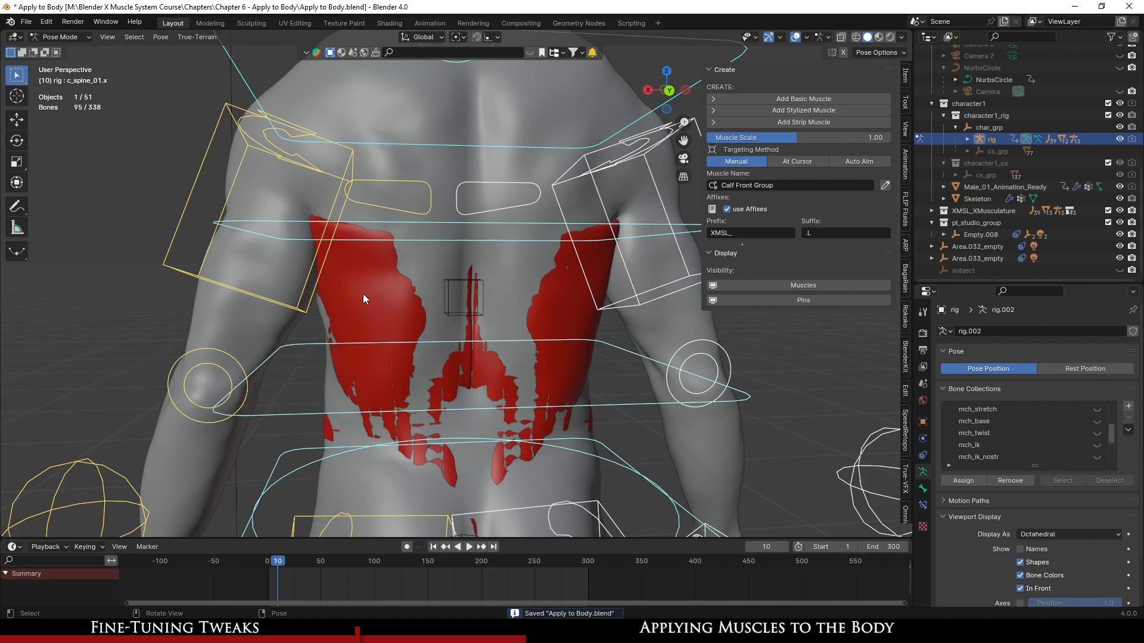
pyautogui.click(363, 294)
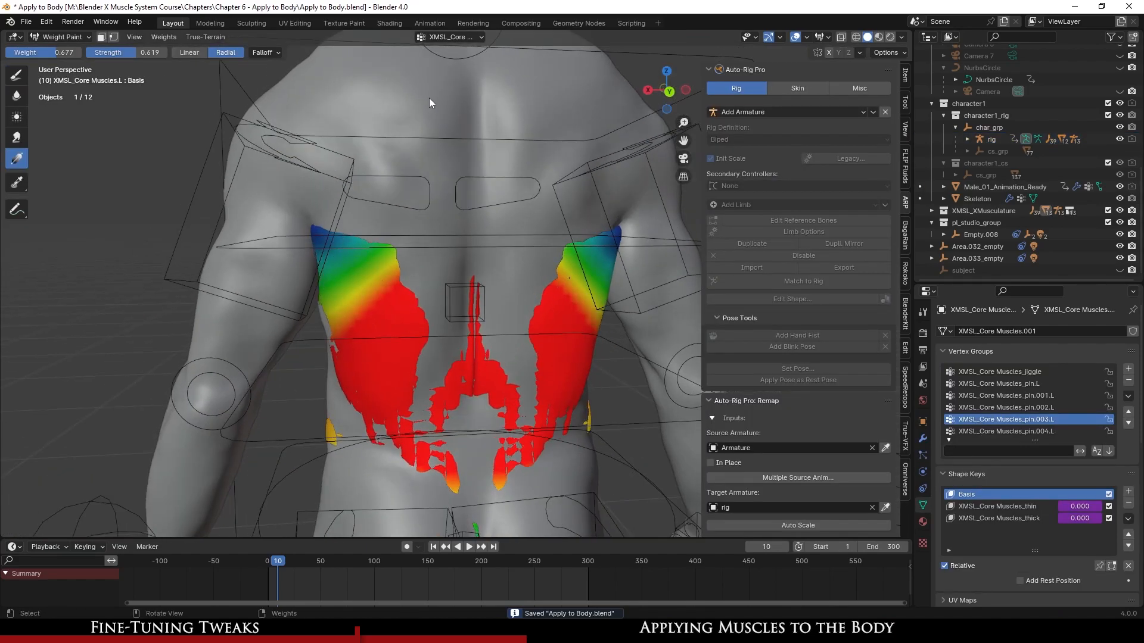
pyautogui.click(429, 98)
pyautogui.press('h')
pyautogui.click(377, 285)
pyautogui.moveTo(444, 348)
pyautogui.mouseDown(button='middle')
pyautogui.moveTo(603, 338)
pyautogui.moveTo(428, 324)
pyautogui.moveTo(518, 333)
pyautogui.mouseUp(button='middle')
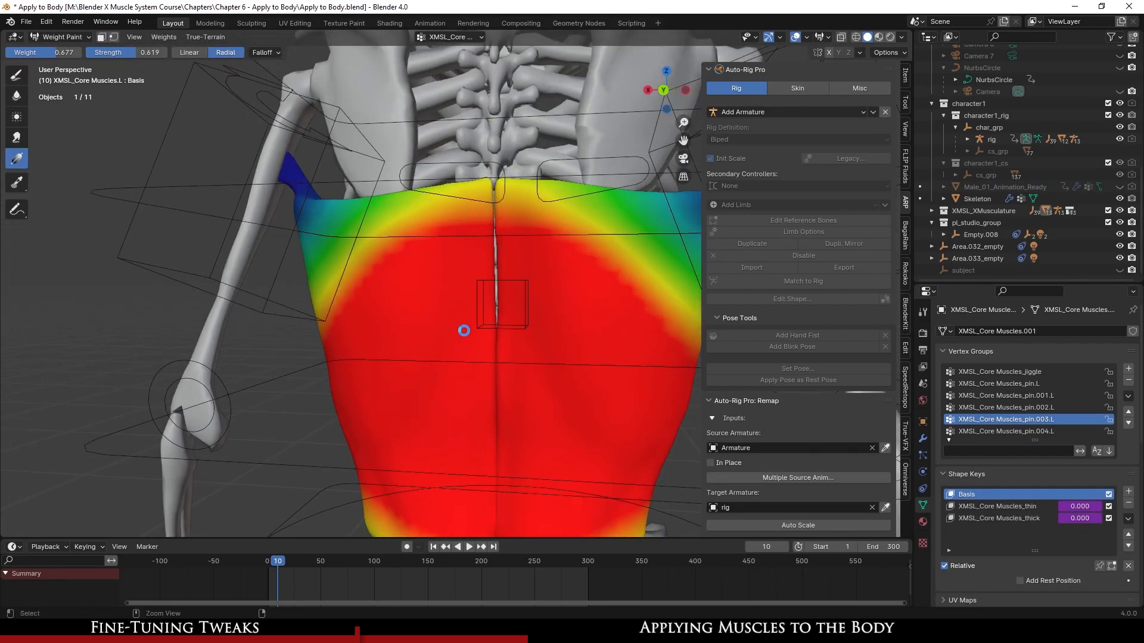
pyautogui.hotkey('ctrl', 's')
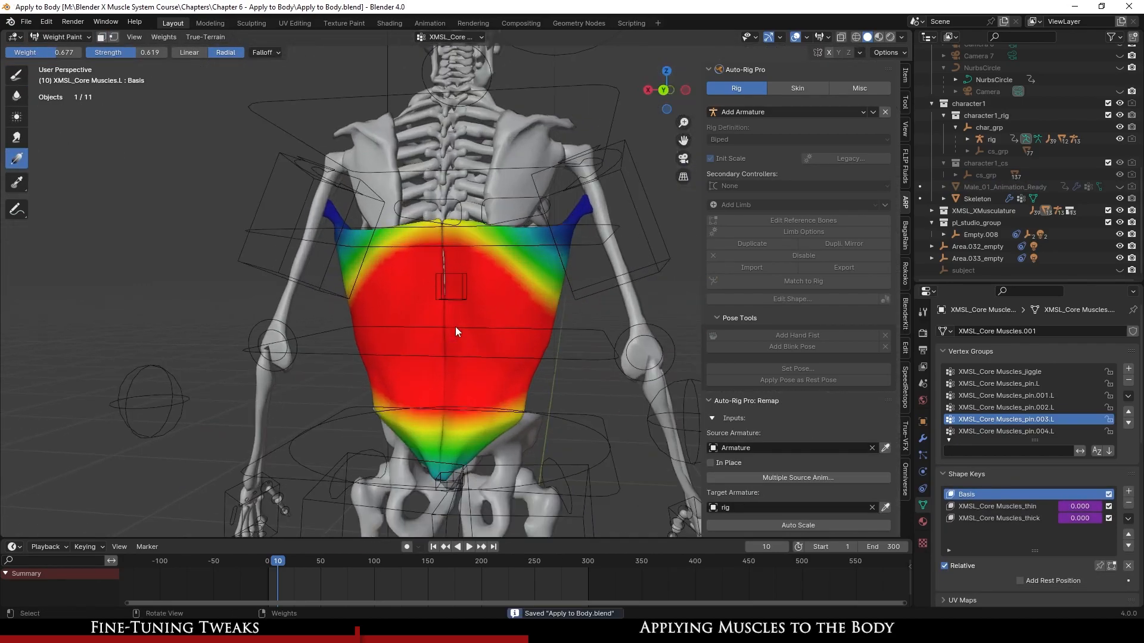
# - Smooth the active pin.003.L group's weights with factor 0.5, 15 iterations and Expand/Contract 0
pyautogui.scroll(2, 456, 332)
pyautogui.click(163, 37)
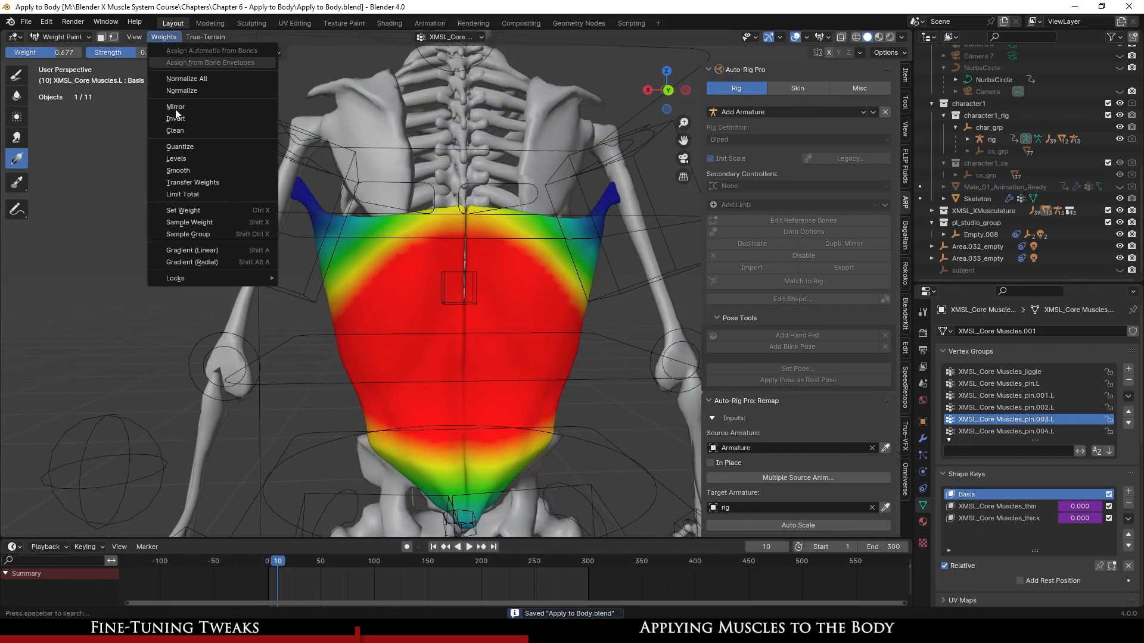
pyautogui.click(200, 171)
pyautogui.moveTo(482, 353); pyautogui.dragTo(401, 434, button='middle')
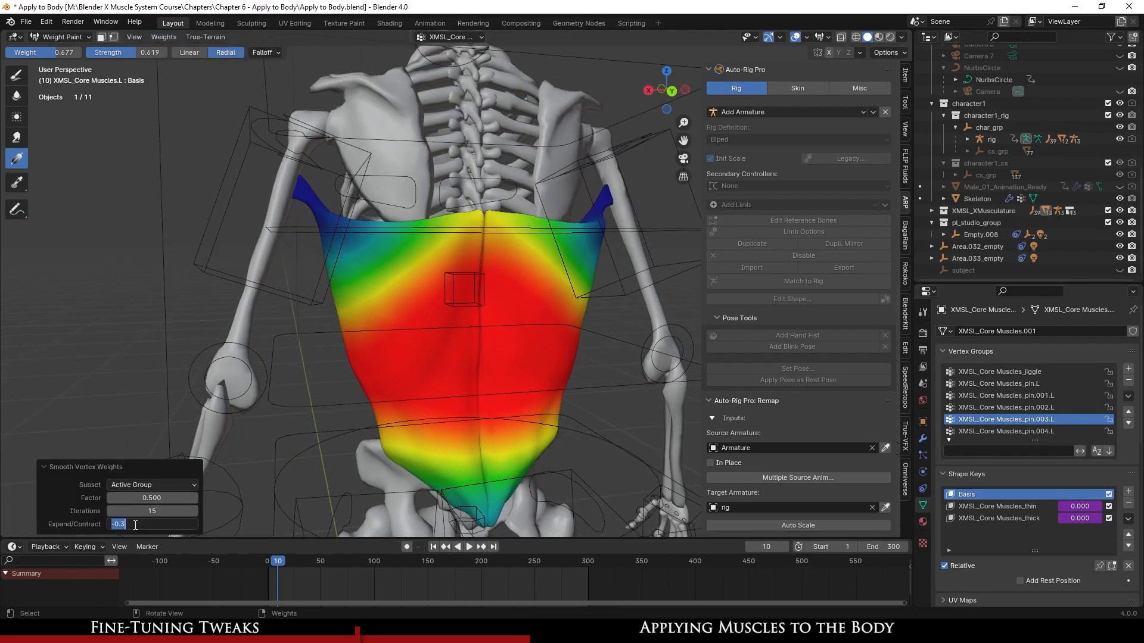
pyautogui.press('Return')
pyautogui.moveTo(467, 343); pyautogui.dragTo(518, 352, button='middle')
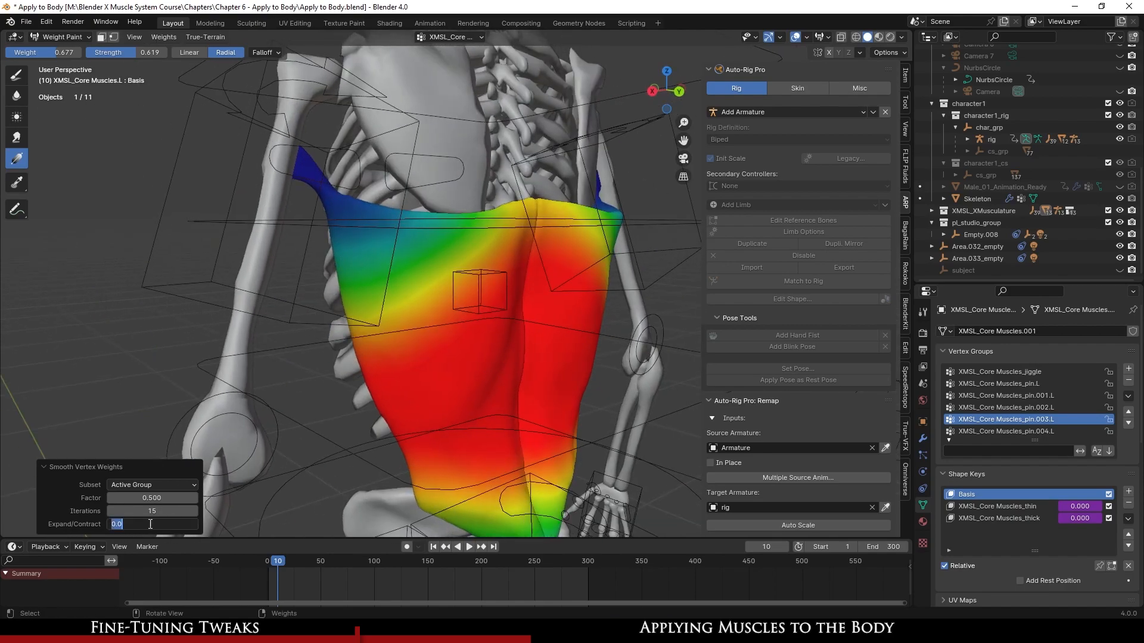
# - Try an Expand/Contract value of 0.1 for the weight smoothing, and set it to 0.4
pyautogui.click(149, 523)
pyautogui.write('.1')
pyautogui.press('Return')
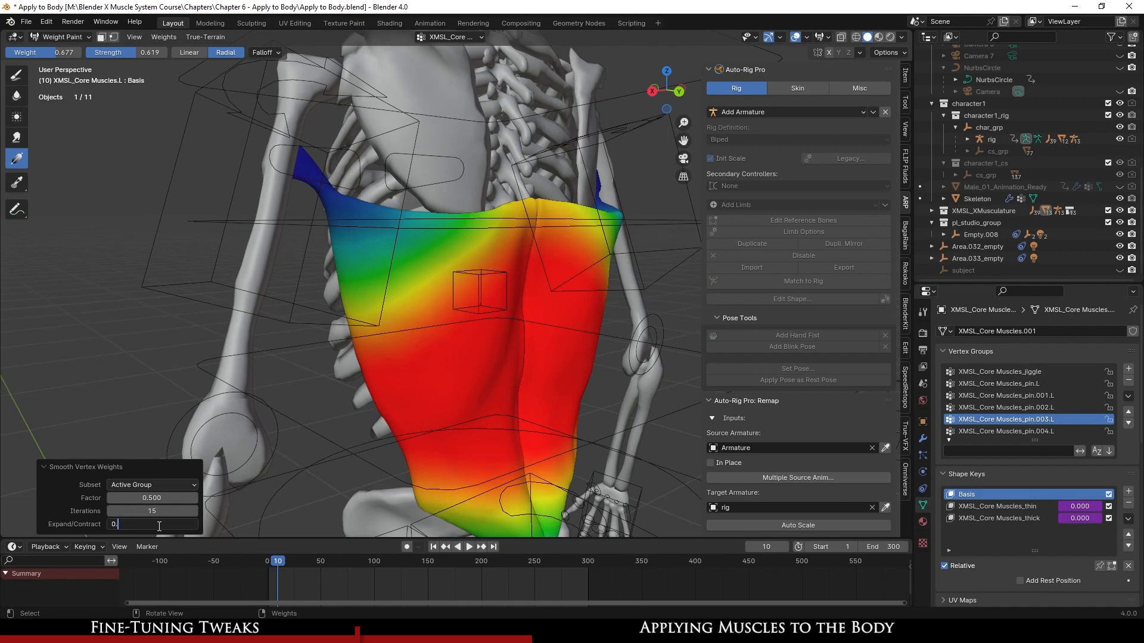
pyautogui.press('Return')
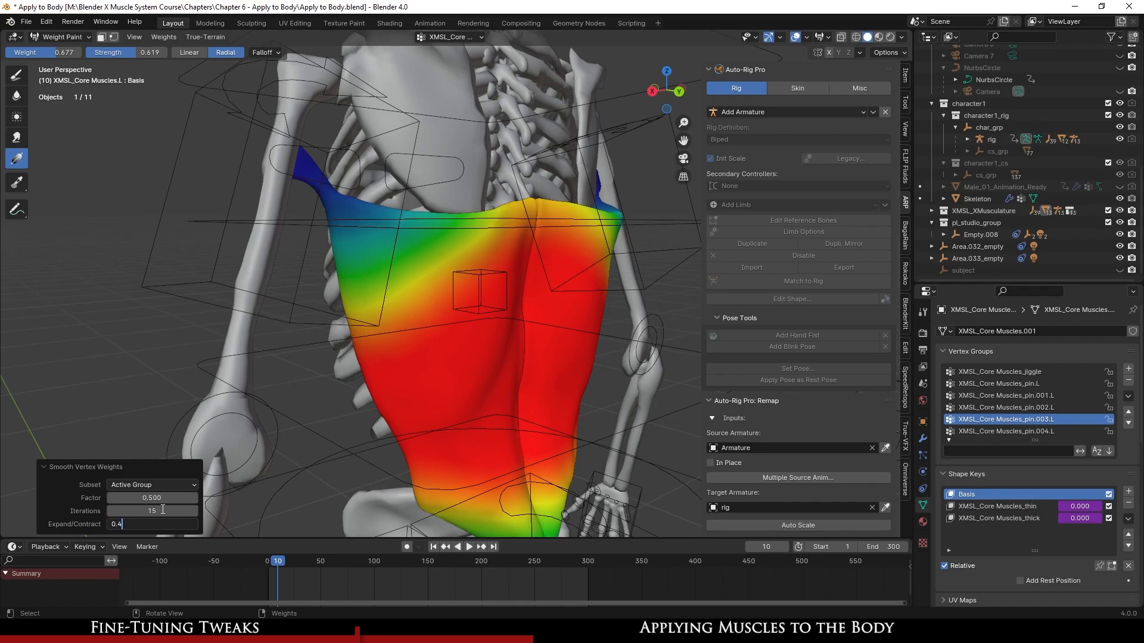
pyautogui.press('Return')
# - In Pose Mode, test the core muscles by rotating the c_spine_02.x bone forward from the right view, and clear its transforms
pyautogui.moveTo(370, 328); pyautogui.dragTo(473, 263, button='middle')
pyautogui.hotkey('ctrl', 'Tab')
pyautogui.click(549, 217)
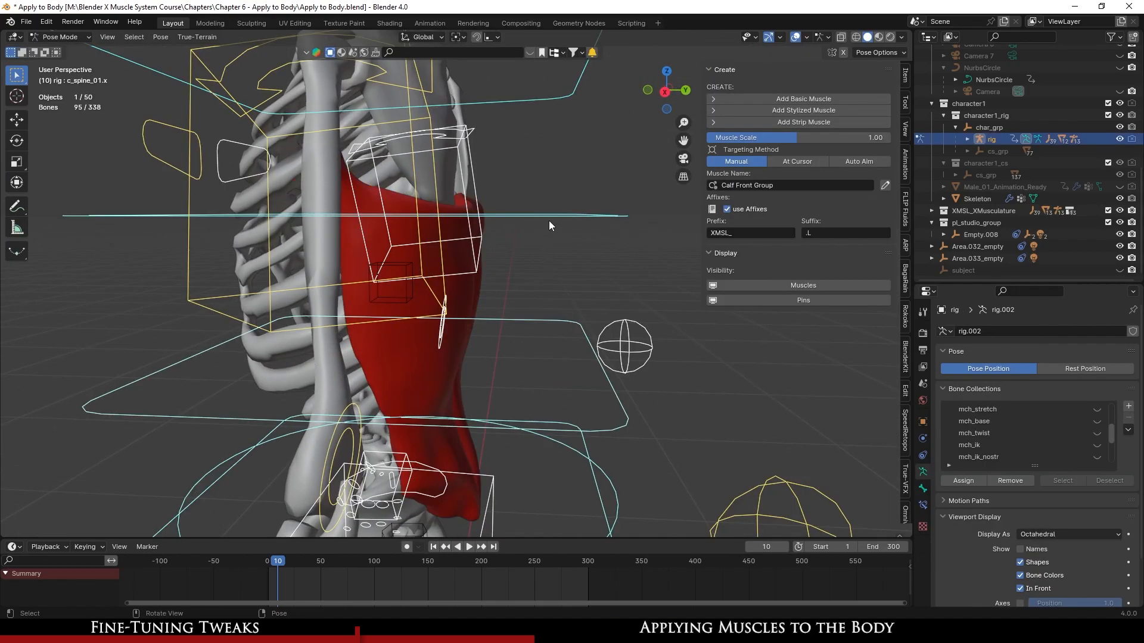
pyautogui.press('KP_Divide')
pyautogui.press('KP_3')
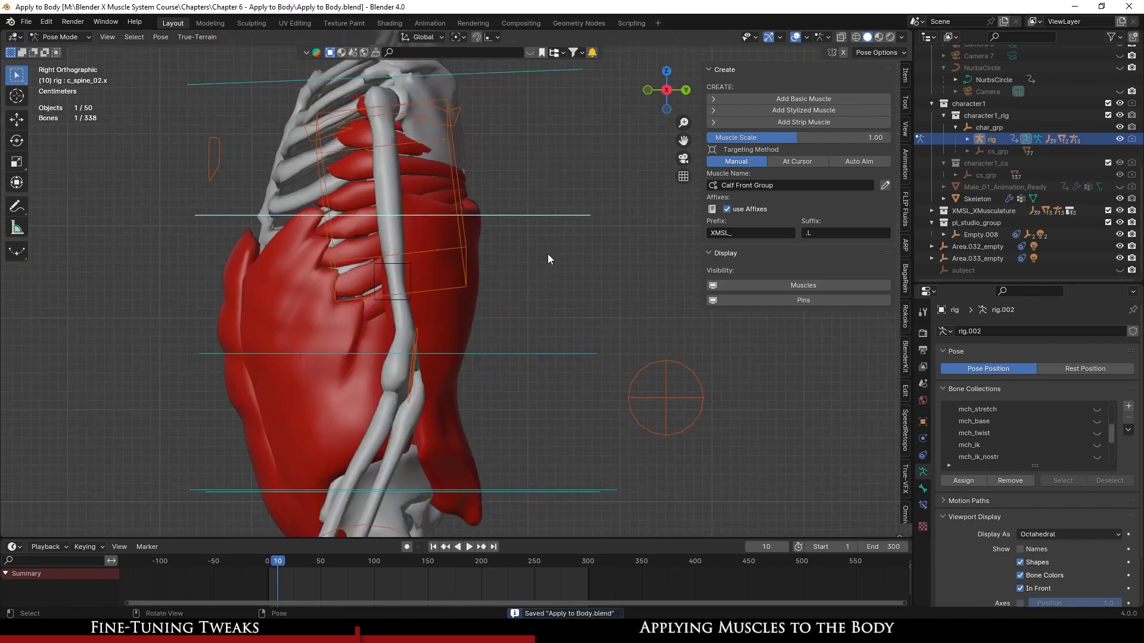
pyautogui.press('r')
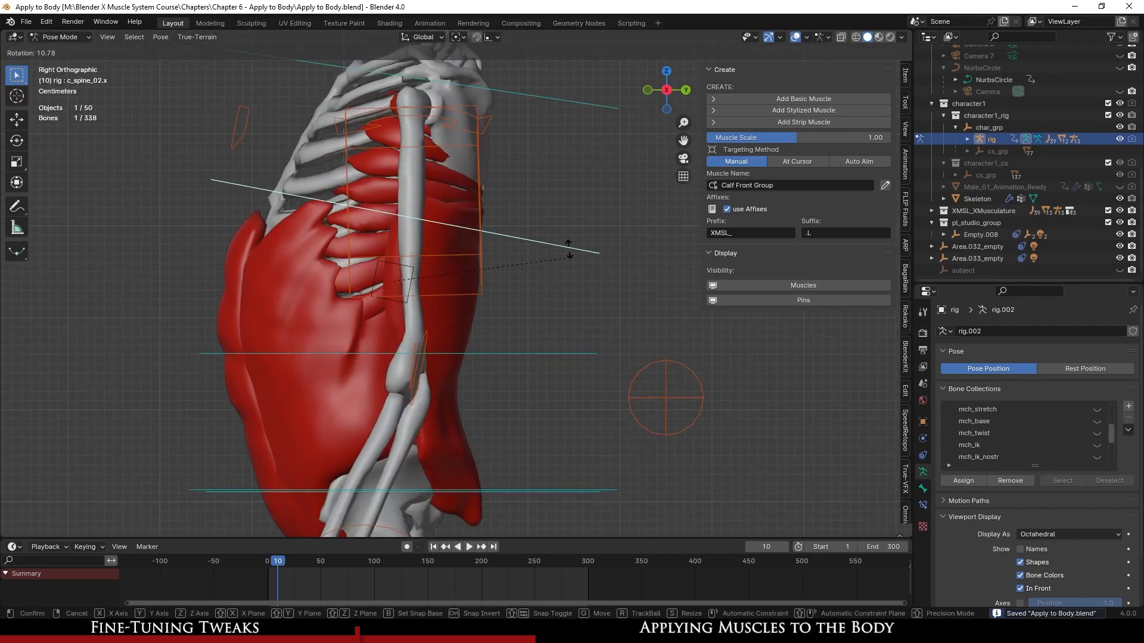
pyautogui.click(235, 98)
pyautogui.press('r')
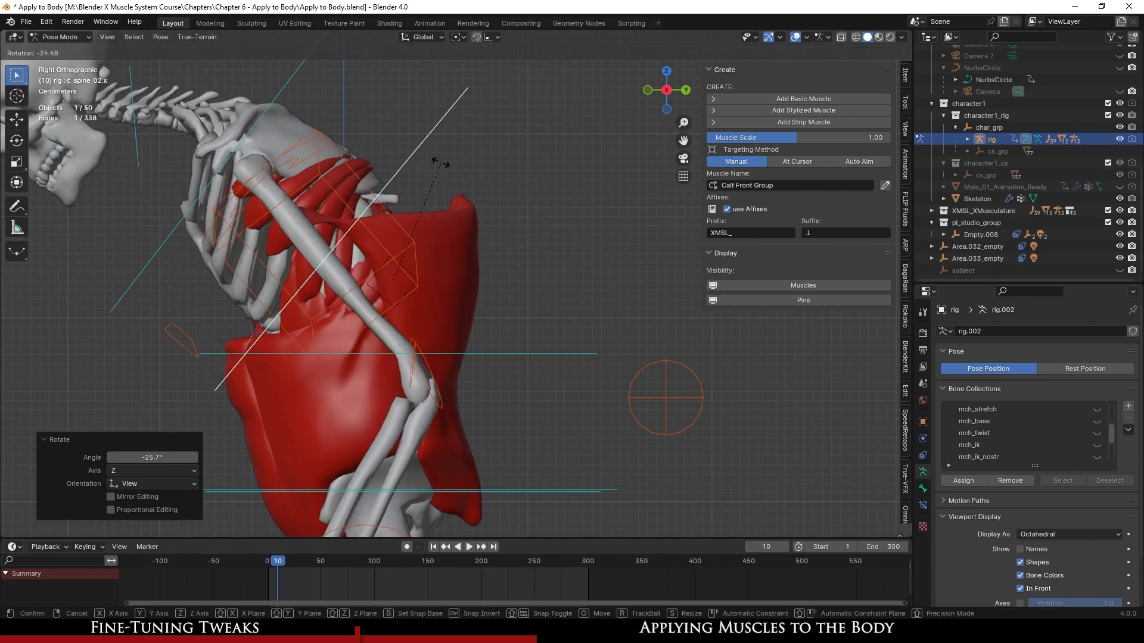
pyautogui.click(456, 162)
pyautogui.click(162, 36)
pyautogui.moveTo(226, 62)
pyautogui.click(330, 66)
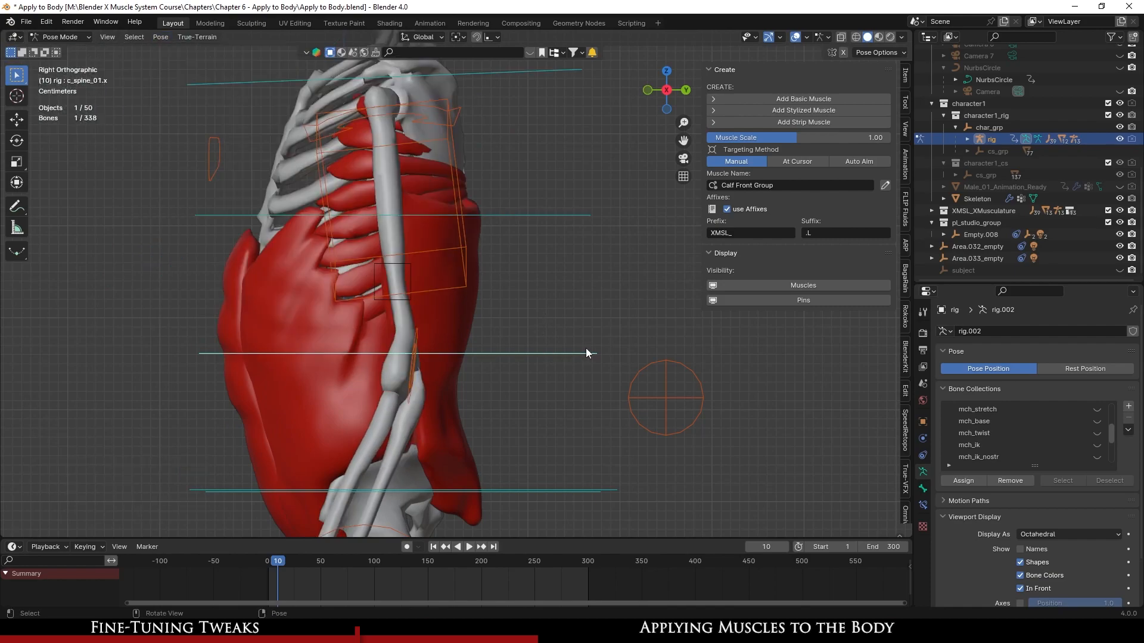
# - Rotate the c_spine_01.x bone by -43° in the right view and inspect the bent back muscles
pyautogui.press('r')
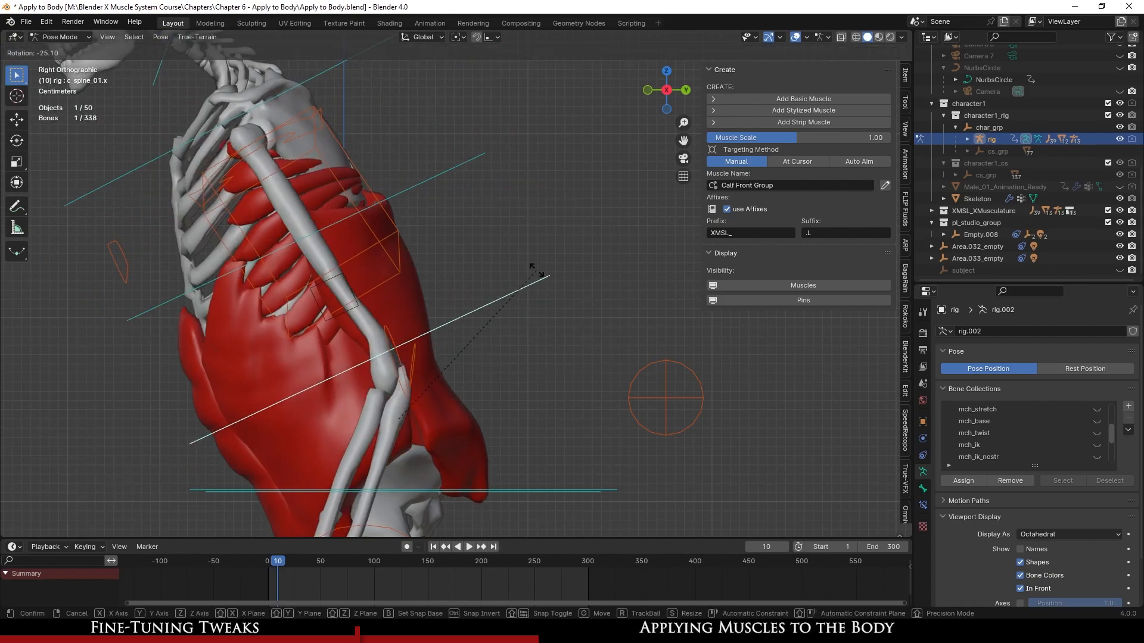
pyautogui.click(412, 248)
pyautogui.moveTo(412, 247); pyautogui.dragTo(547, 282, button='middle')
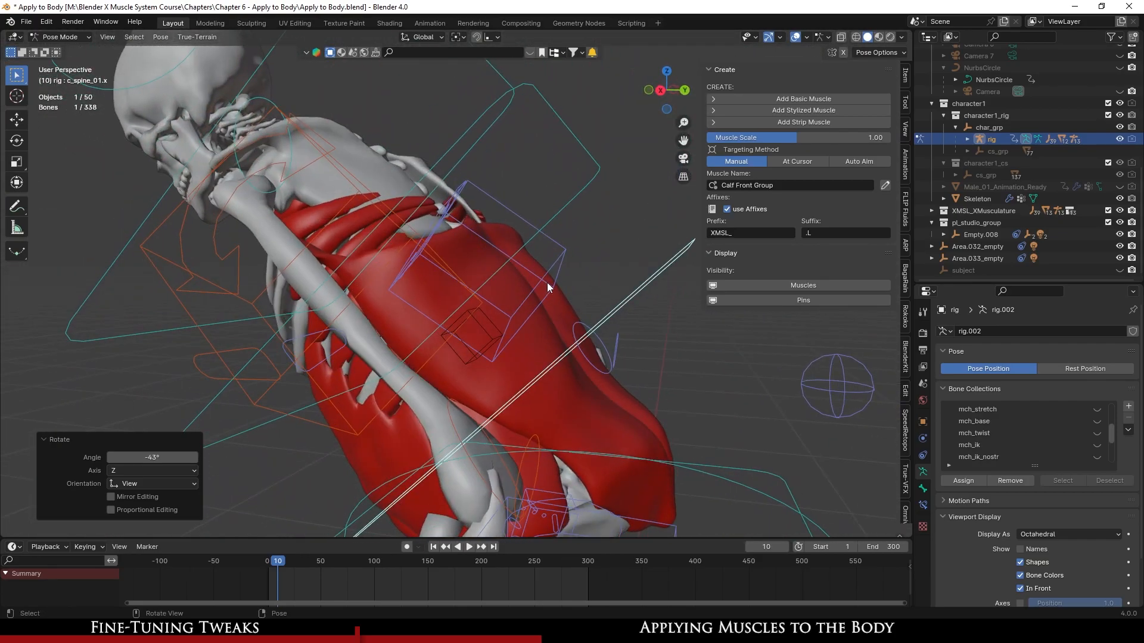
# - Rotate the c_spine_02.x bone by -36.3° in the right view to test the bend, and clear the pose
pyautogui.press('KP_3')
pyautogui.scroll(1, 547, 282)
pyautogui.scroll(-2, 545, 278)
pyautogui.scroll(1, 545, 276)
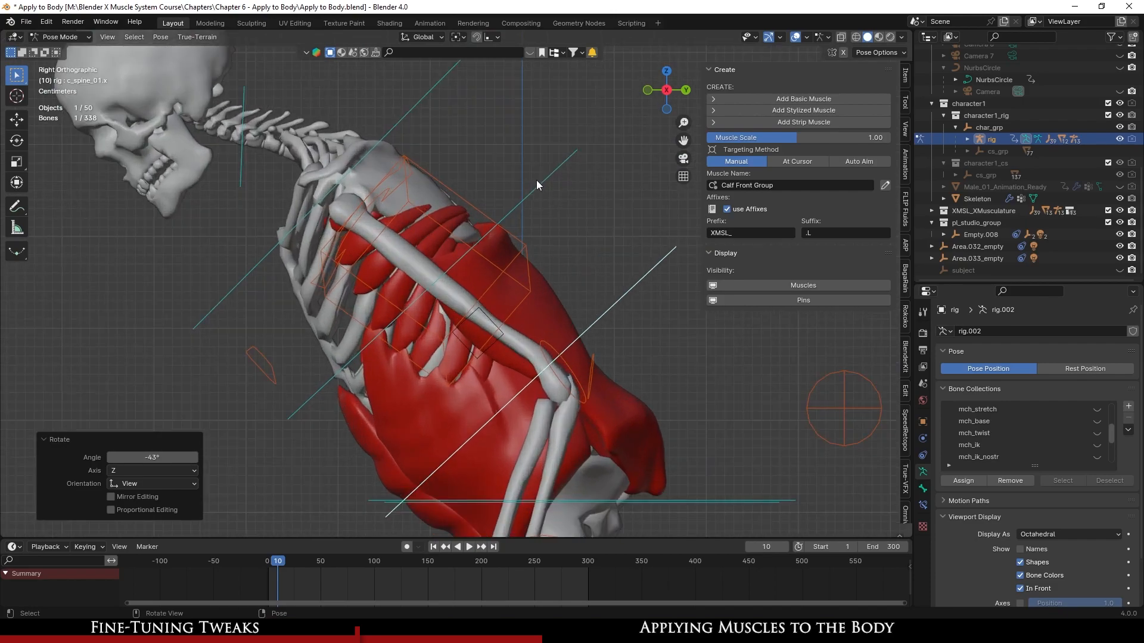
pyautogui.click(539, 183)
pyautogui.press('r')
pyautogui.press('Return')
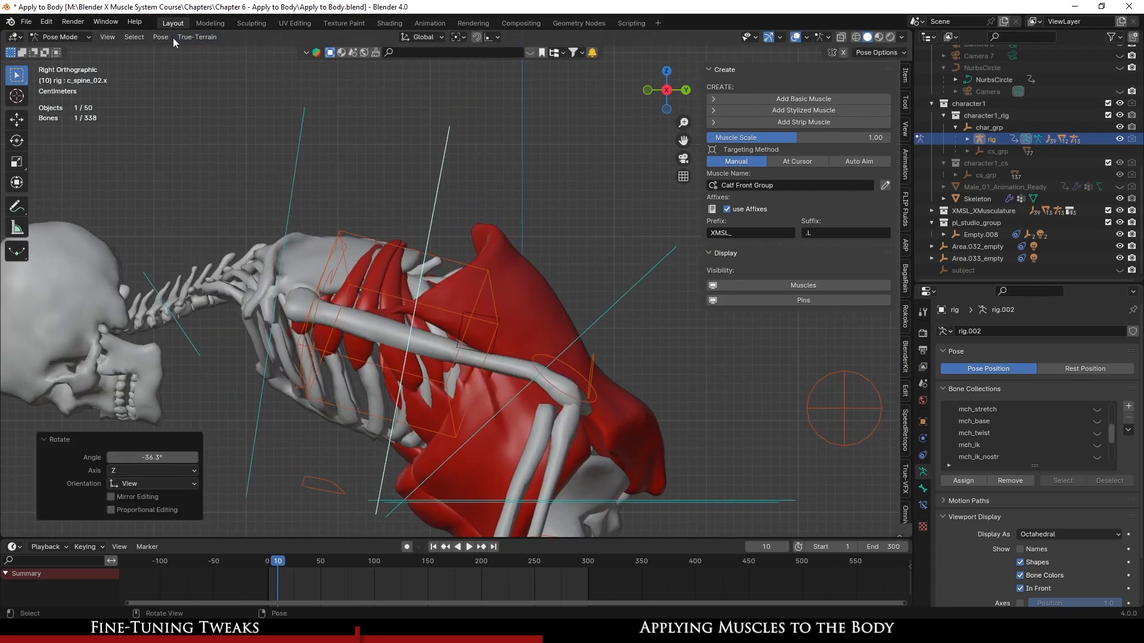
pyautogui.click(161, 36)
pyautogui.moveTo(193, 63)
pyautogui.click(342, 62)
# - Return to weight painting the core muscles with only the back muscle geometry left unhidden, and save the file
pyautogui.moveTo(464, 250); pyautogui.dragTo(435, 331, button='middle')
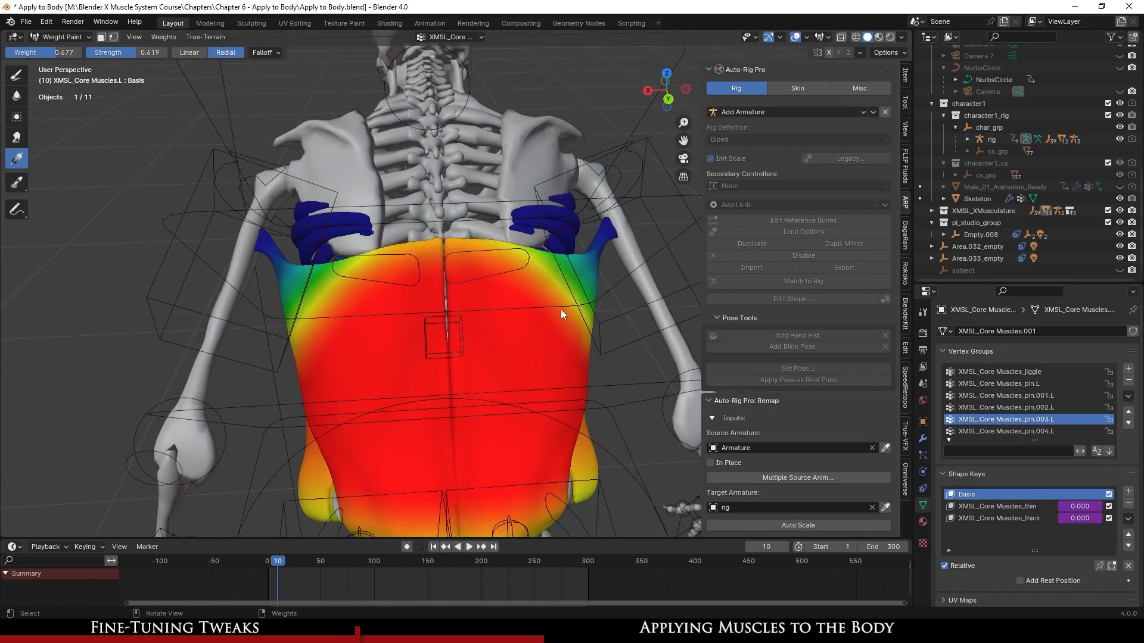
pyautogui.moveTo(552, 324)
pyautogui.mouseDown(button='middle')
pyautogui.moveTo(542, 364)
pyautogui.moveTo(554, 327)
pyautogui.moveTo(522, 315)
pyautogui.moveTo(517, 332)
pyautogui.moveTo(653, 232)
pyautogui.moveTo(510, 293)
pyautogui.moveTo(492, 282)
pyautogui.moveTo(227, 318)
pyautogui.moveTo(329, 367)
pyautogui.moveTo(386, 349)
pyautogui.mouseUp(button='middle')
pyautogui.hotkey('ctrl', 's')
pyautogui.press('Tab')
pyautogui.press('Tab')
pyautogui.hotkey('ctrl', 's')
pyautogui.press('KP_1')
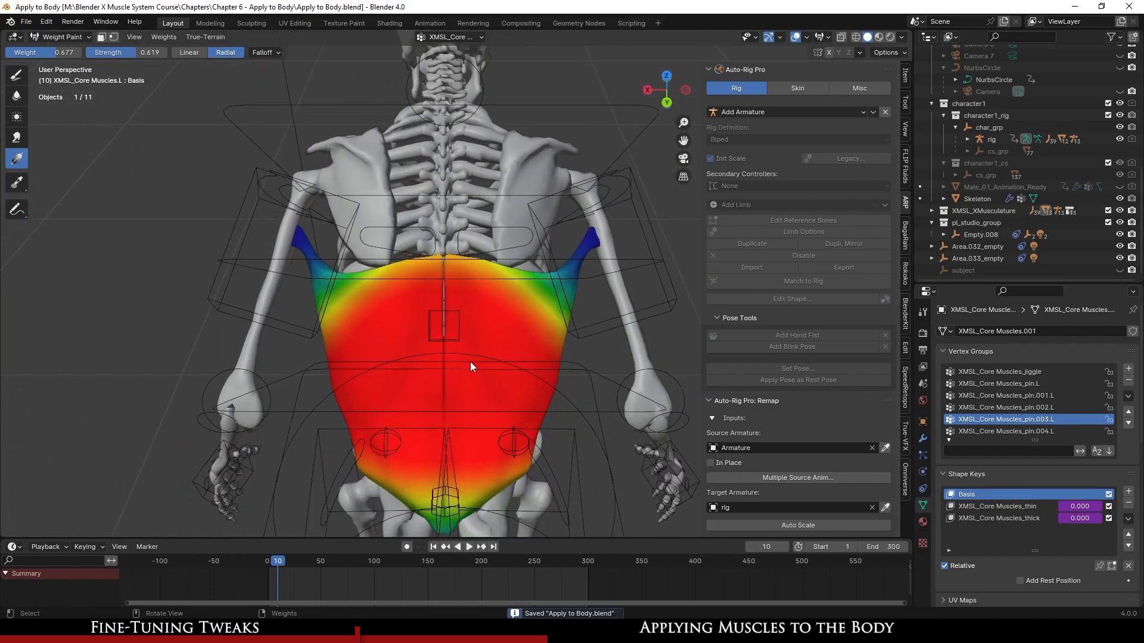
# - Add radial weight gradients (weight 0.677, strength 0.619) at the back muscles' upper outer corners in pin.003.L, and smooth the weights
pyautogui.moveTo(483, 349); pyautogui.dragTo(469, 355, button='middle')
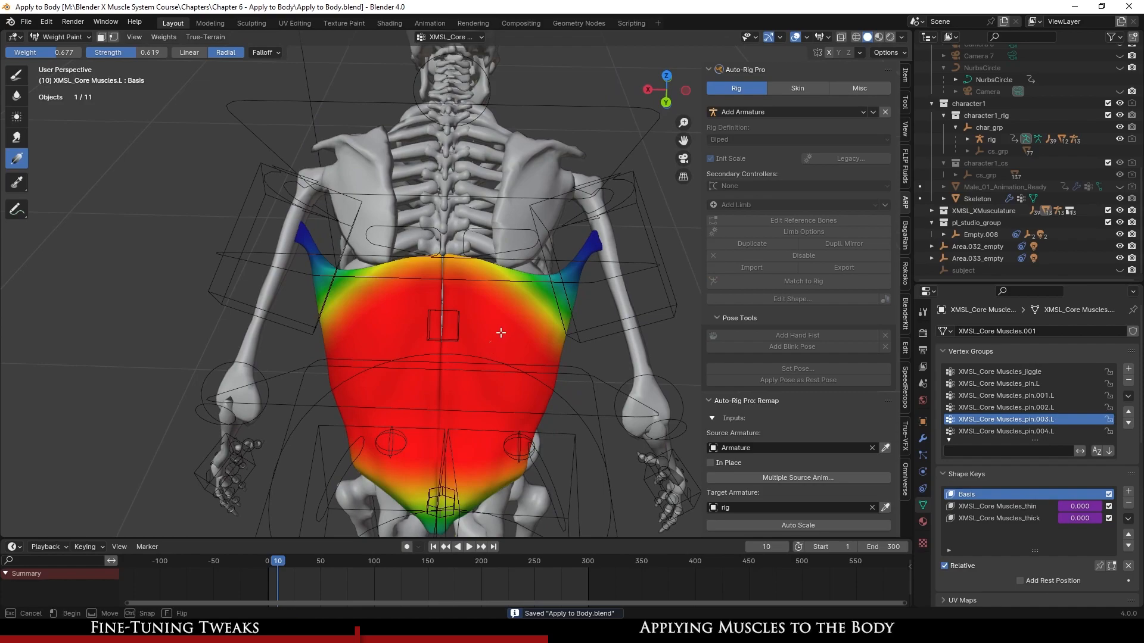
pyautogui.moveTo(531, 305)
pyautogui.mouseDown()
pyautogui.moveTo(595, 222)
pyautogui.moveTo(560, 278)
pyautogui.mouseUp()
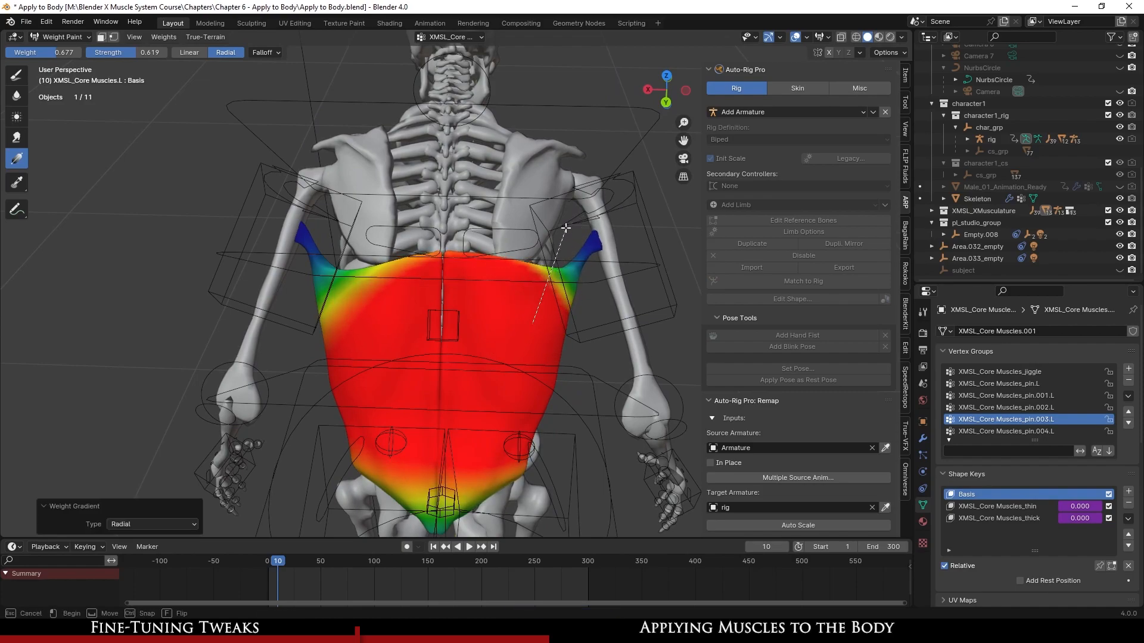
pyautogui.moveTo(393, 320); pyautogui.dragTo(425, 312, button='middle')
pyautogui.moveTo(368, 275); pyautogui.dragTo(330, 257)
pyautogui.moveTo(466, 314); pyautogui.dragTo(417, 238, button='middle')
pyautogui.click(162, 36)
pyautogui.click(178, 171)
# - Select all the rig's bones, clear their transforms and save the file
pyautogui.moveTo(466, 313); pyautogui.dragTo(481, 352, button='middle')
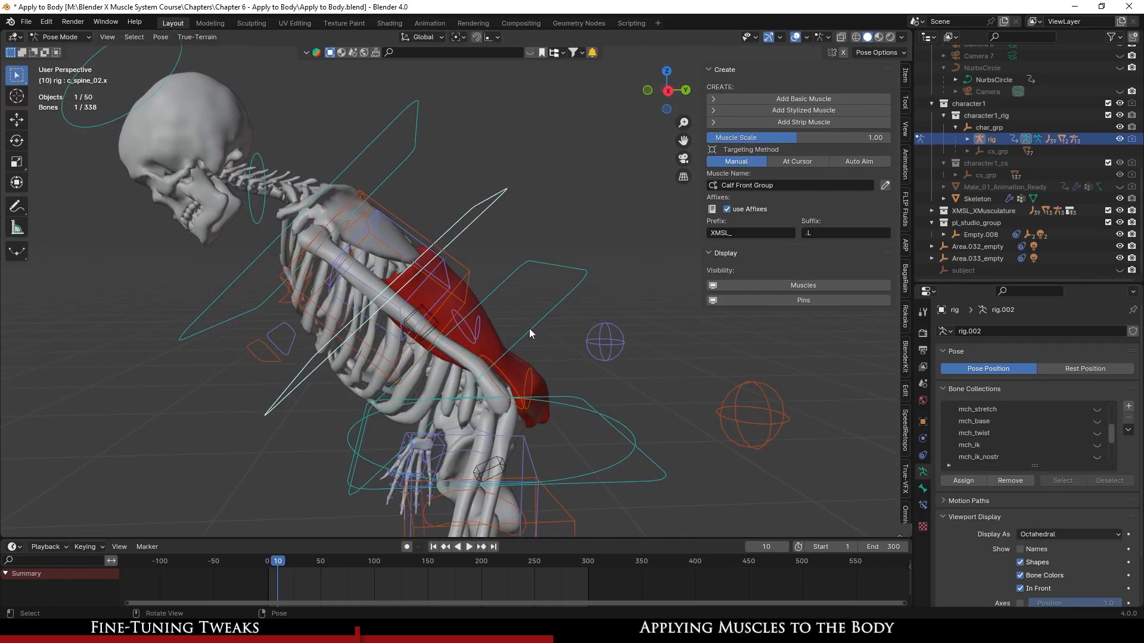
pyautogui.press('a')
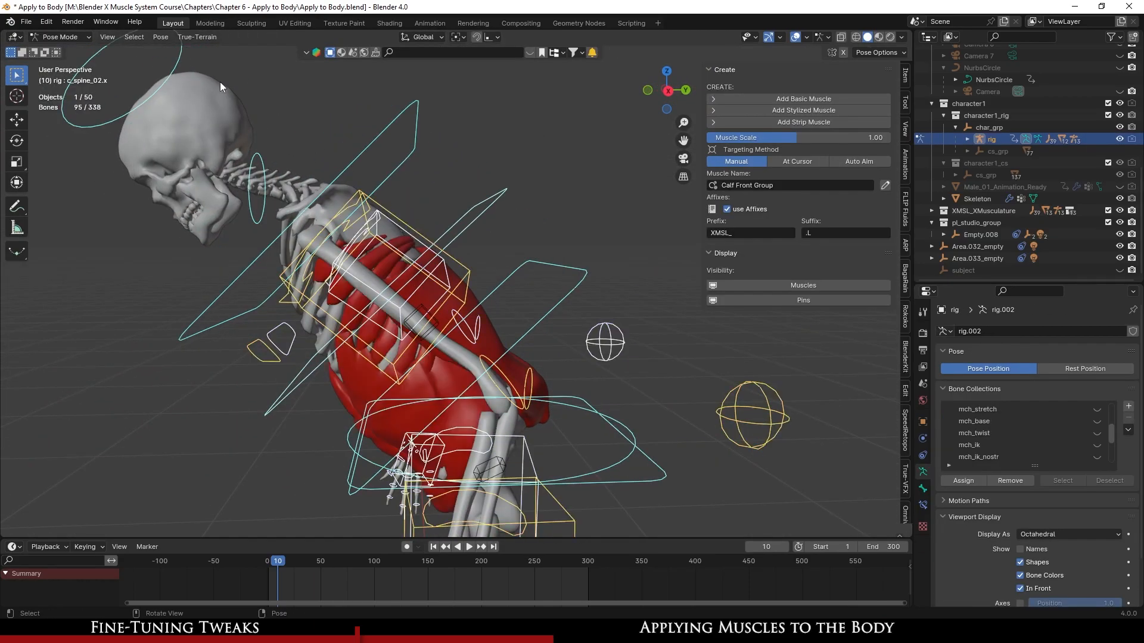
pyautogui.click(161, 37)
pyautogui.moveTo(209, 57)
pyautogui.click(299, 59)
pyautogui.keyDown('shift'); pyautogui.moveTo(555, 315); pyautogui.dragTo(480, 338, button='middle'); pyautogui.keyUp('shift')
pyautogui.hotkey('ctrl', 's')
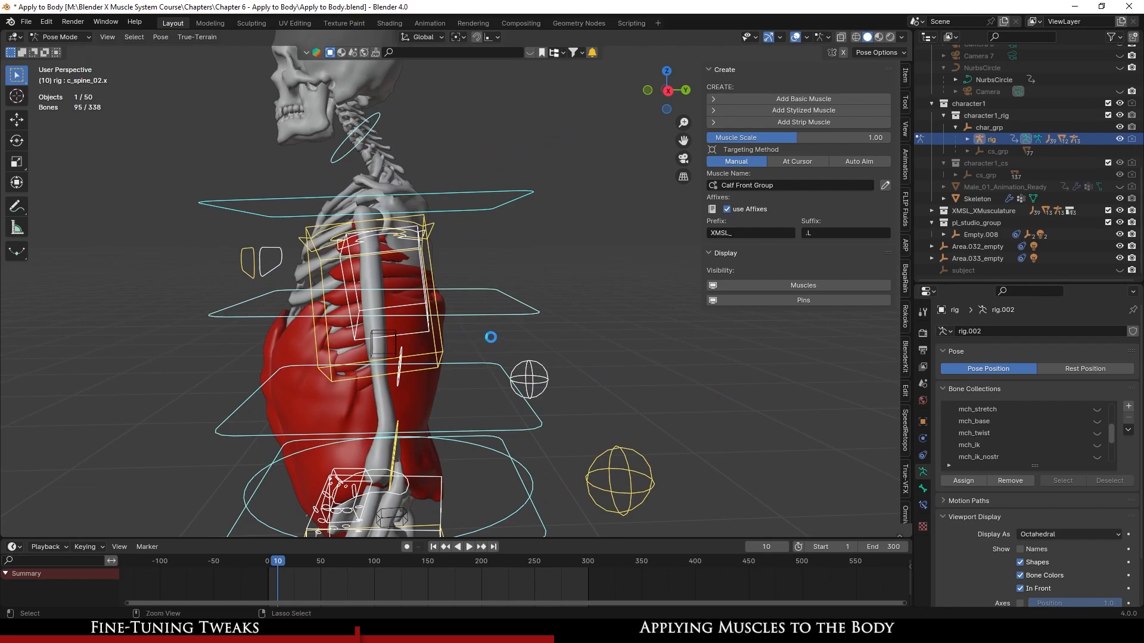
# - Test the back by rotating c_spine_02.x by -31.1° in the right view, clear its transforms and save the file
pyautogui.click(519, 313)
pyautogui.press('KP_3')
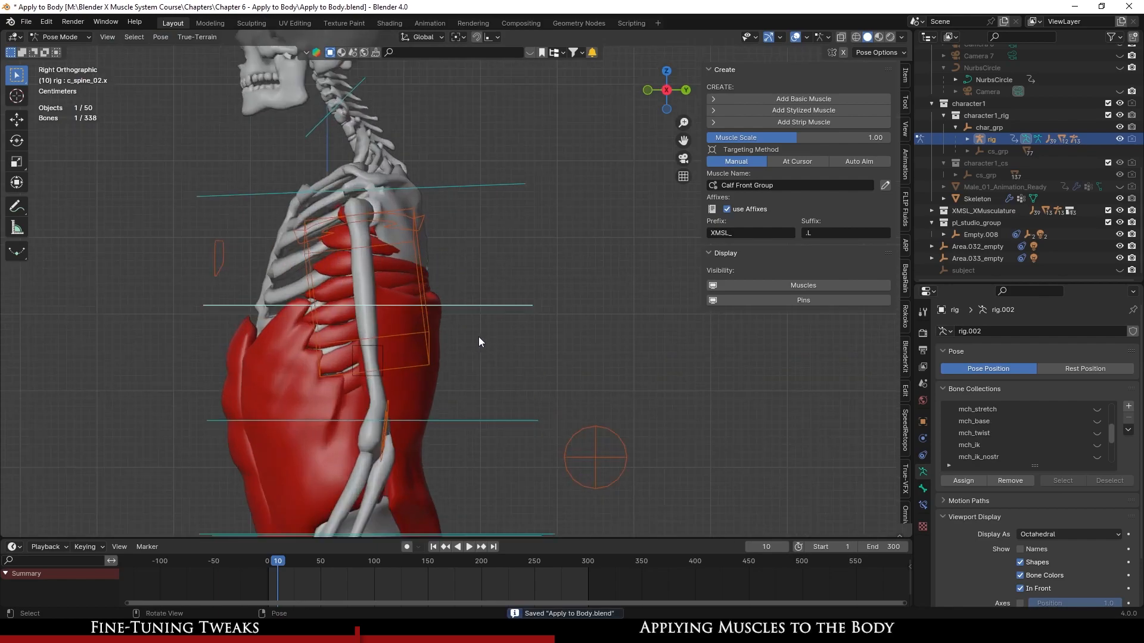
pyautogui.scroll(3, 477, 340)
pyautogui.press('r')
pyautogui.click(447, 255)
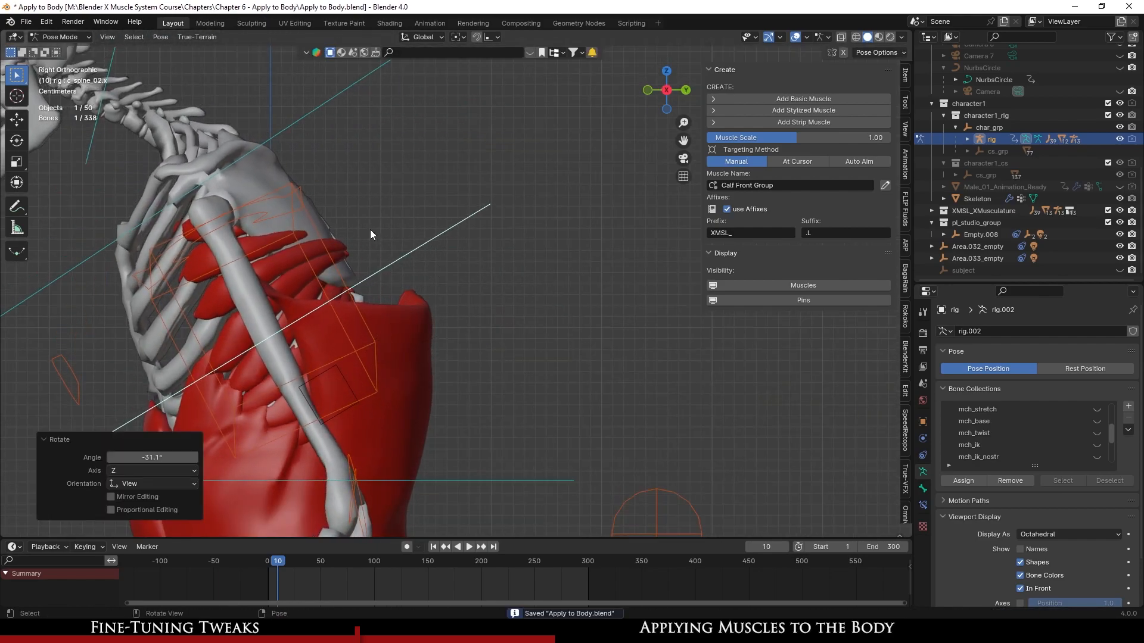
pyautogui.click(165, 40)
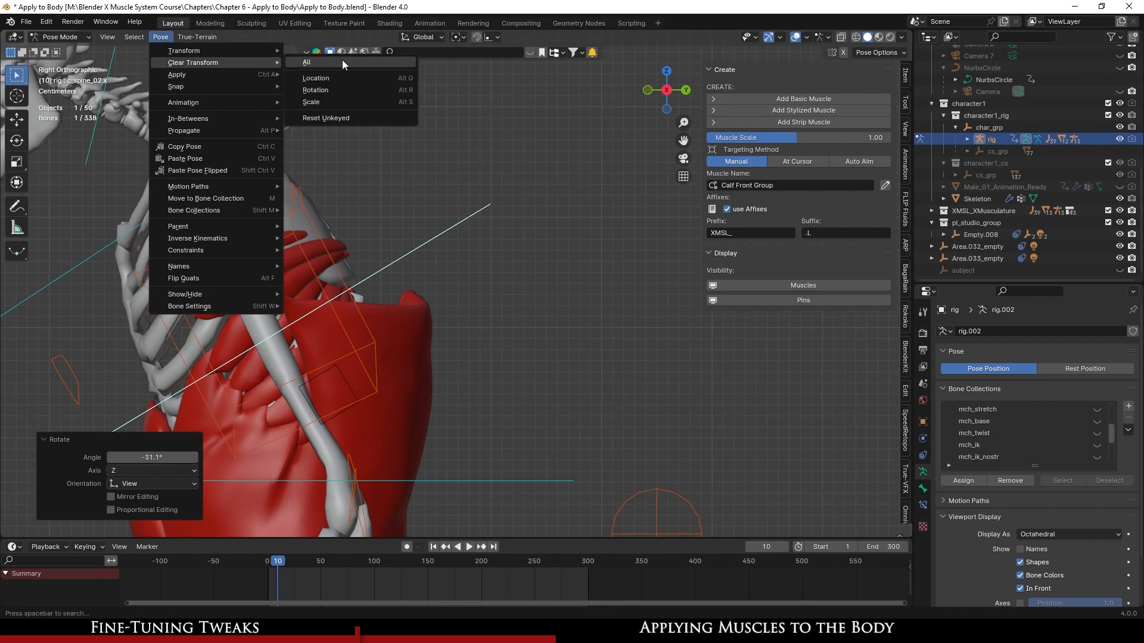
pyautogui.click(342, 61)
pyautogui.hotkey('ctrl', 's')
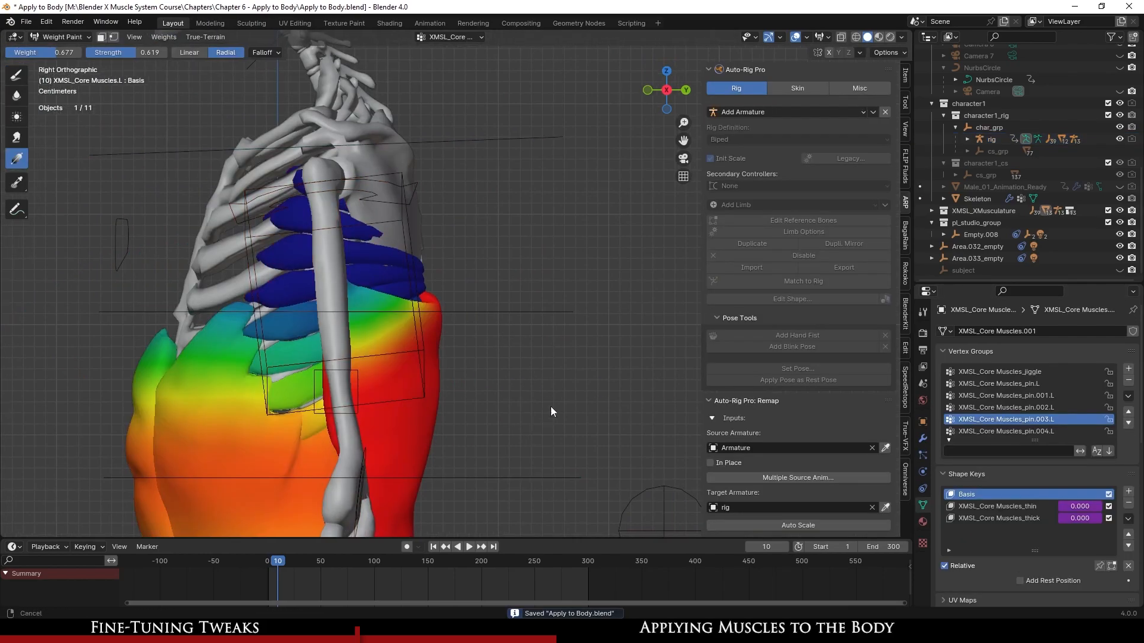
# - Make XMSL_Core Muscles_pin.004.L the active vertex group while weight painting the core muscles
pyautogui.moveTo(550, 407)
pyautogui.mouseDown(button='middle')
pyautogui.moveTo(467, 373)
pyautogui.moveTo(645, 390)
pyautogui.mouseUp(button='middle')
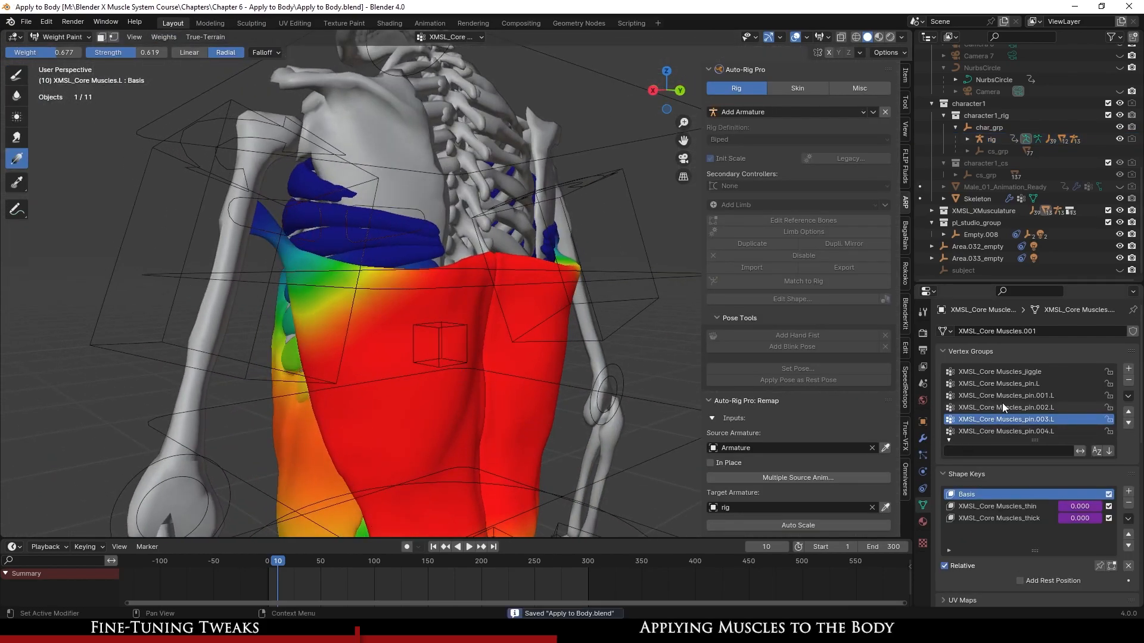
pyautogui.scroll(-1, 1002, 403)
pyautogui.click(1033, 408)
pyautogui.moveTo(556, 410)
pyautogui.mouseDown(button='middle')
pyautogui.moveTo(471, 423)
pyautogui.moveTo(538, 407)
pyautogui.mouseUp(button='middle')
pyautogui.moveTo(592, 373); pyautogui.dragTo(590, 322, button='middle')
pyautogui.moveTo(573, 270)
pyautogui.mouseDown(button='middle')
pyautogui.moveTo(498, 378)
pyautogui.moveTo(478, 319)
pyautogui.mouseUp(button='middle')
# - Reveal the core muscles' hidden geometry in Edit Mode, hide everything except the back muscles again and save the file
pyautogui.press('Tab')
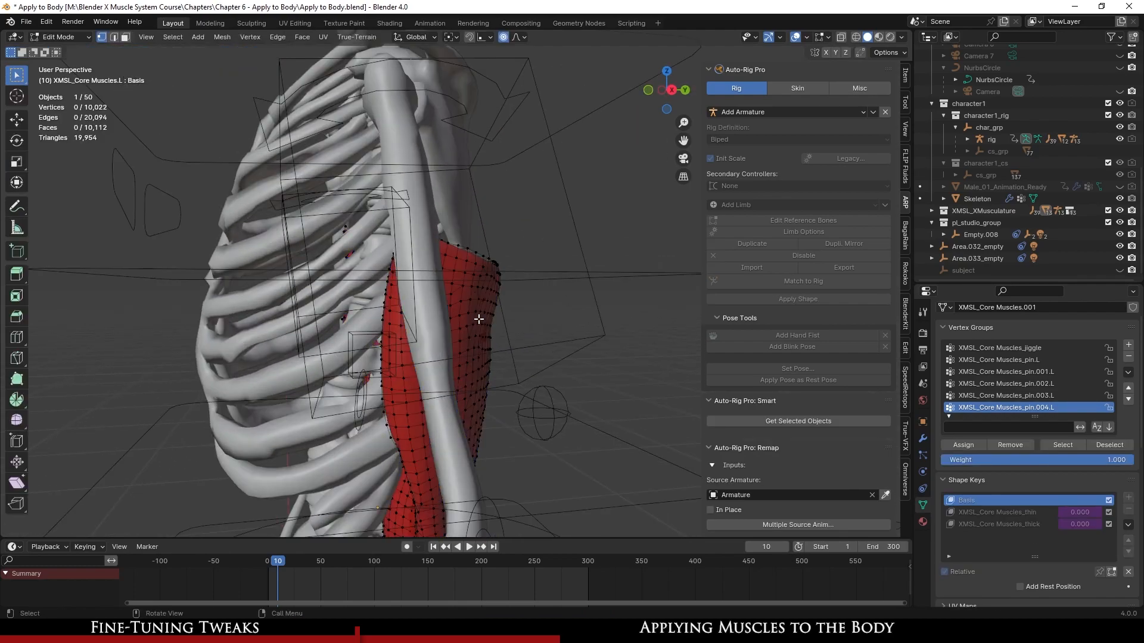
pyautogui.hotkey('alt', 'h')
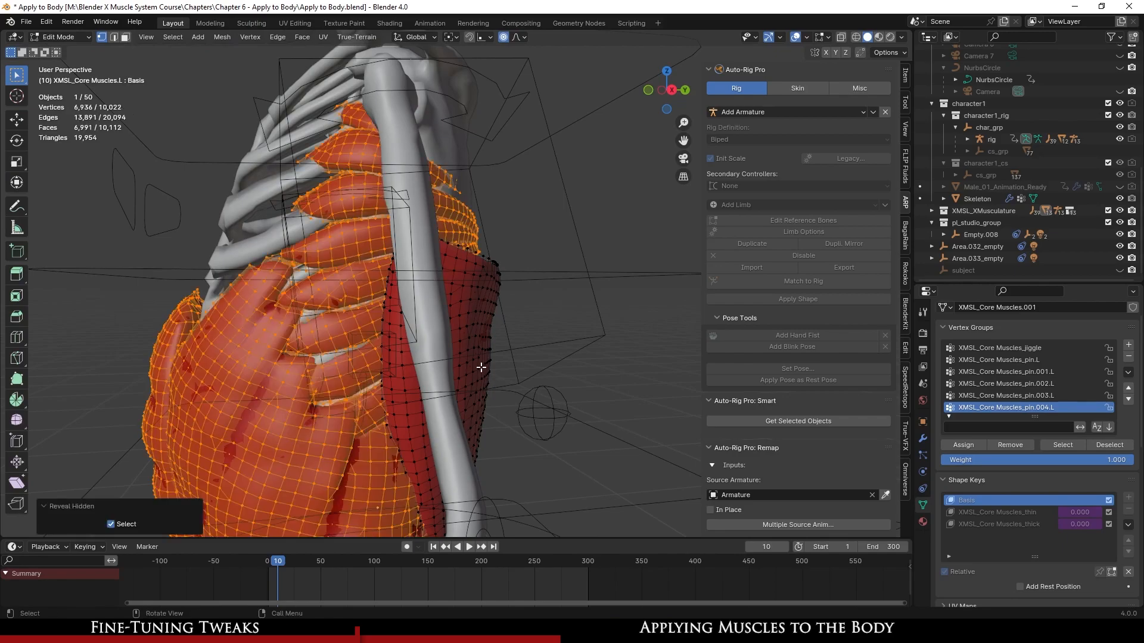
pyautogui.press('Tab')
pyautogui.moveTo(467, 353)
pyautogui.mouseDown(button='middle')
pyautogui.moveTo(592, 374)
pyautogui.moveTo(489, 383)
pyautogui.moveTo(357, 371)
pyautogui.moveTo(473, 361)
pyautogui.moveTo(385, 384)
pyautogui.moveTo(354, 364)
pyautogui.moveTo(478, 381)
pyautogui.mouseUp(button='middle')
pyautogui.press('Tab')
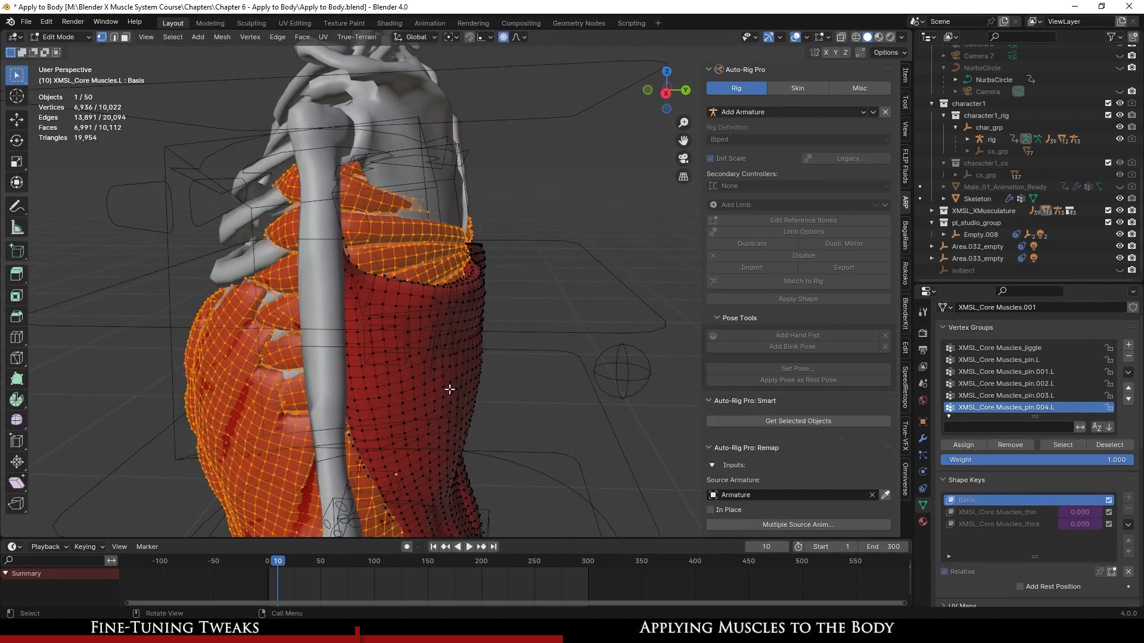
pyautogui.press('h')
pyautogui.moveTo(560, 390); pyautogui.dragTo(473, 389, button='middle')
pyautogui.press('Tab')
pyautogui.hotkey('ctrl', 's')
# - Set the gradient's weight and strength to 1.000 and apply radial gradients to the center and both upper halves of the back in pin.004.L
pyautogui.press('ctrl+KP_1')
pyautogui.press('ctrl+KP_1')
pyautogui.hotkey('ctrl', 's')
pyautogui.scroll(-2, 475, 388)
pyautogui.scroll(1, 520, 364)
pyautogui.keyDown('shift'); pyautogui.moveTo(520, 364); pyautogui.dragTo(432, 364, button='middle'); pyautogui.keyUp('shift')
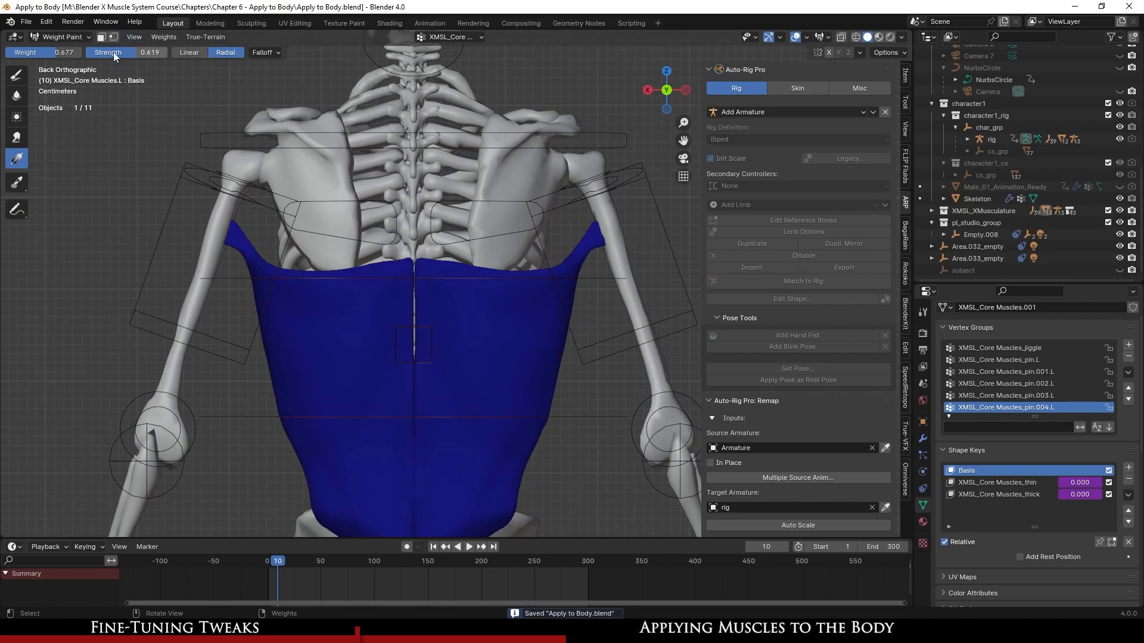
pyautogui.moveTo(162, 54); pyautogui.dragTo(168, 53)
pyautogui.moveTo(53, 55); pyautogui.dragTo(83, 54)
pyautogui.moveTo(417, 310); pyautogui.dragTo(428, 139)
pyautogui.scroll(-1, 476, 365)
pyautogui.scroll(1, 475, 368)
pyautogui.moveTo(515, 337); pyautogui.dragTo(526, 185)
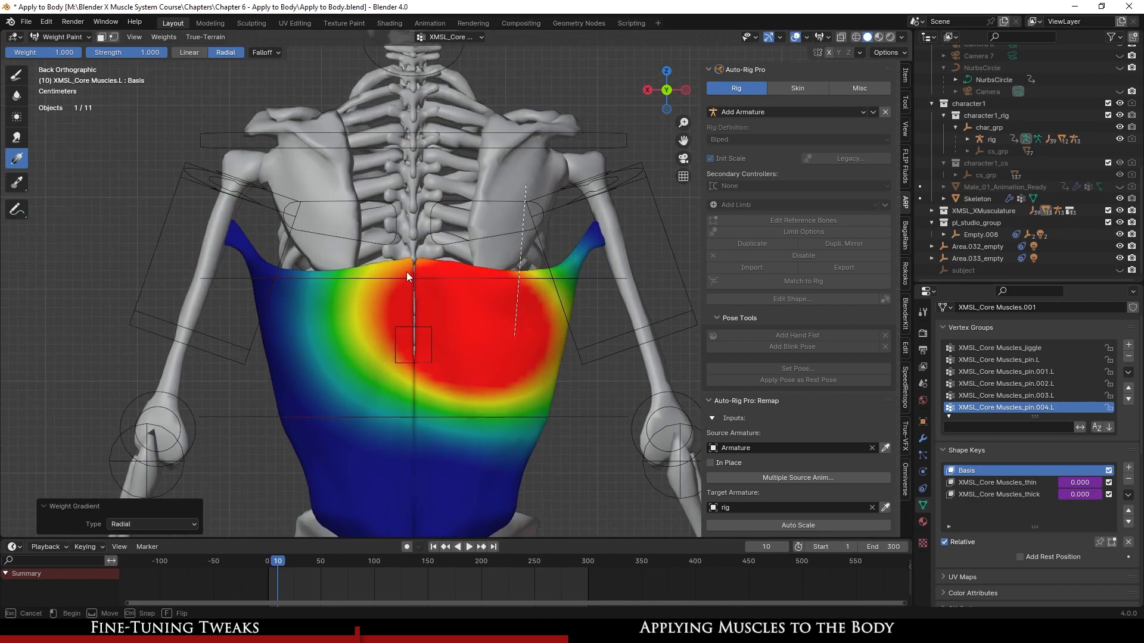
pyautogui.moveTo(332, 293); pyautogui.dragTo(356, 186)
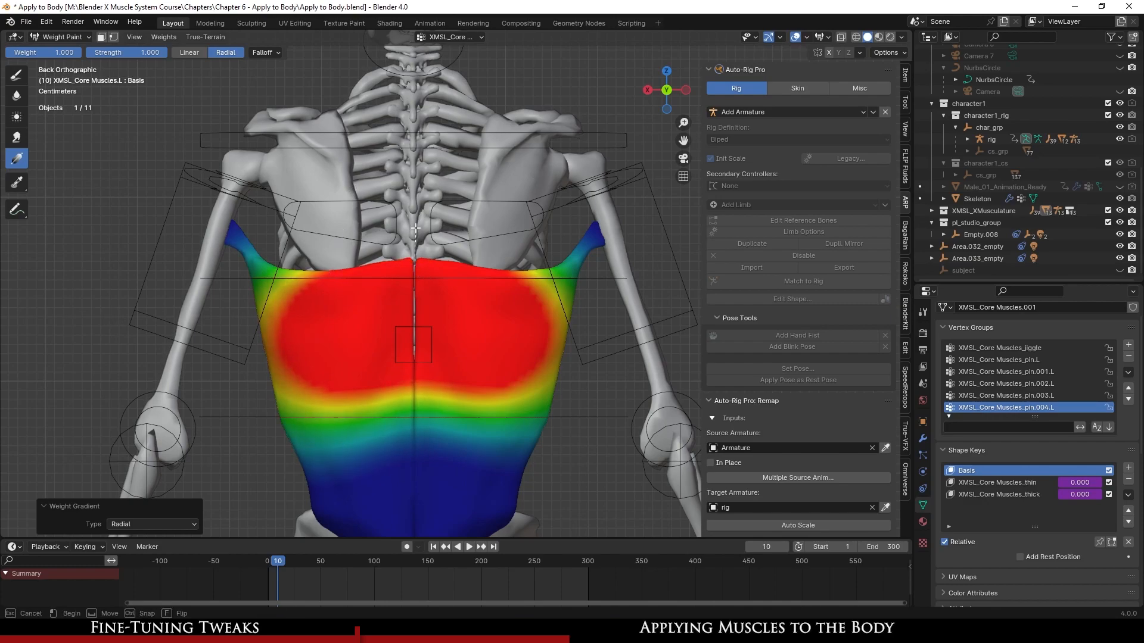
# - Extend full pin.004.L weight toward both upper outer corners of the back muscles with short radial gradients
pyautogui.moveTo(526, 290); pyautogui.dragTo(579, 257)
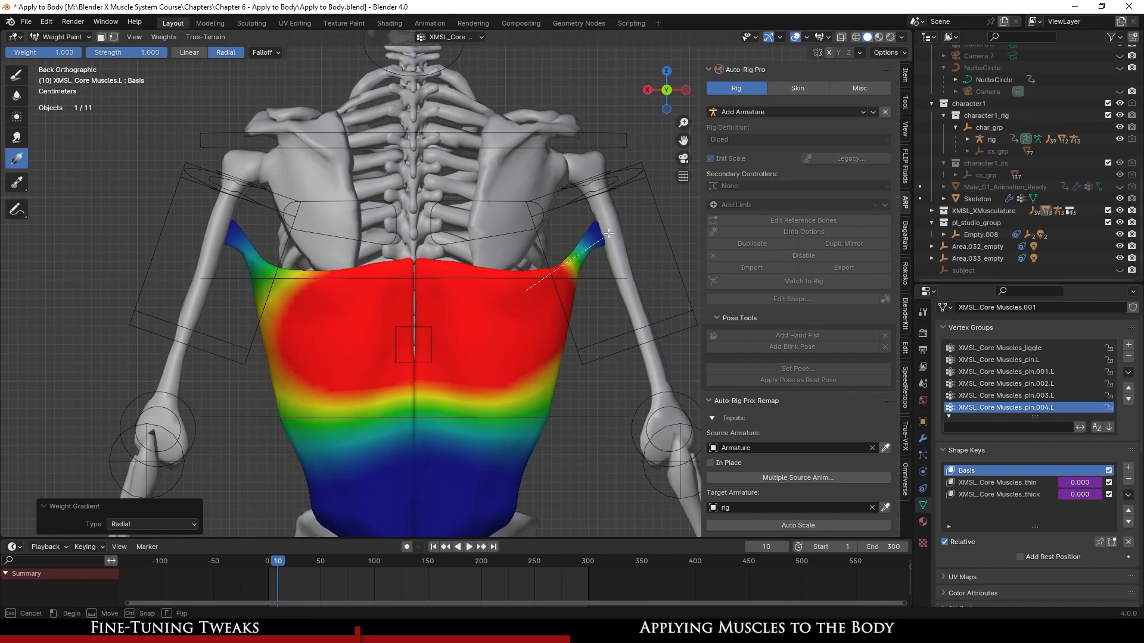
pyautogui.moveTo(308, 321); pyautogui.dragTo(238, 251)
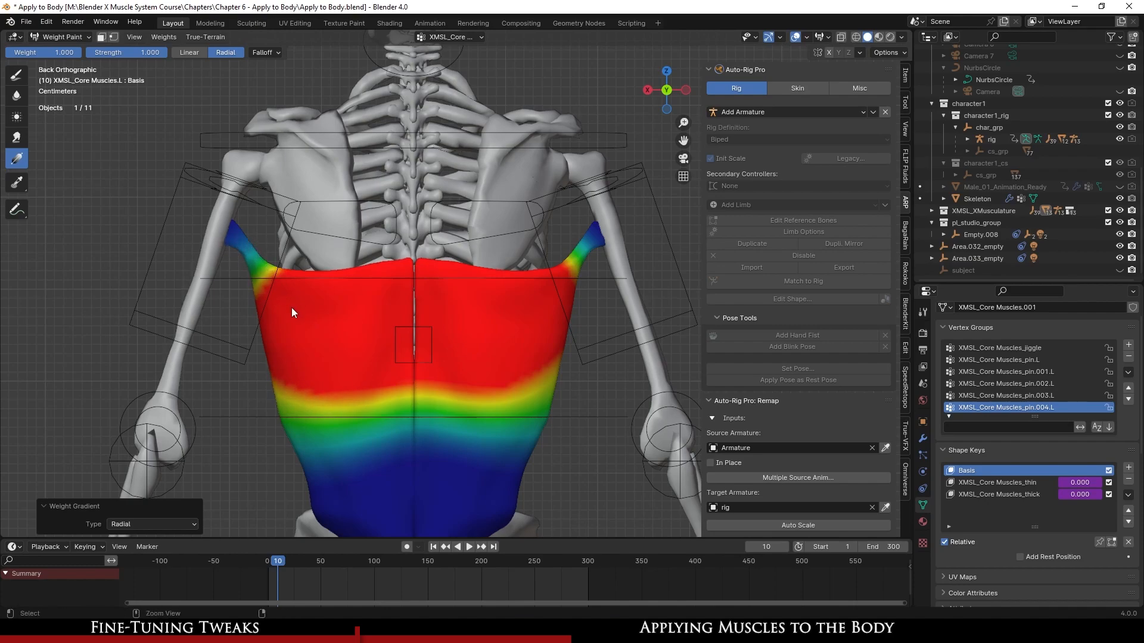
pyautogui.moveTo(298, 313); pyautogui.dragTo(220, 236)
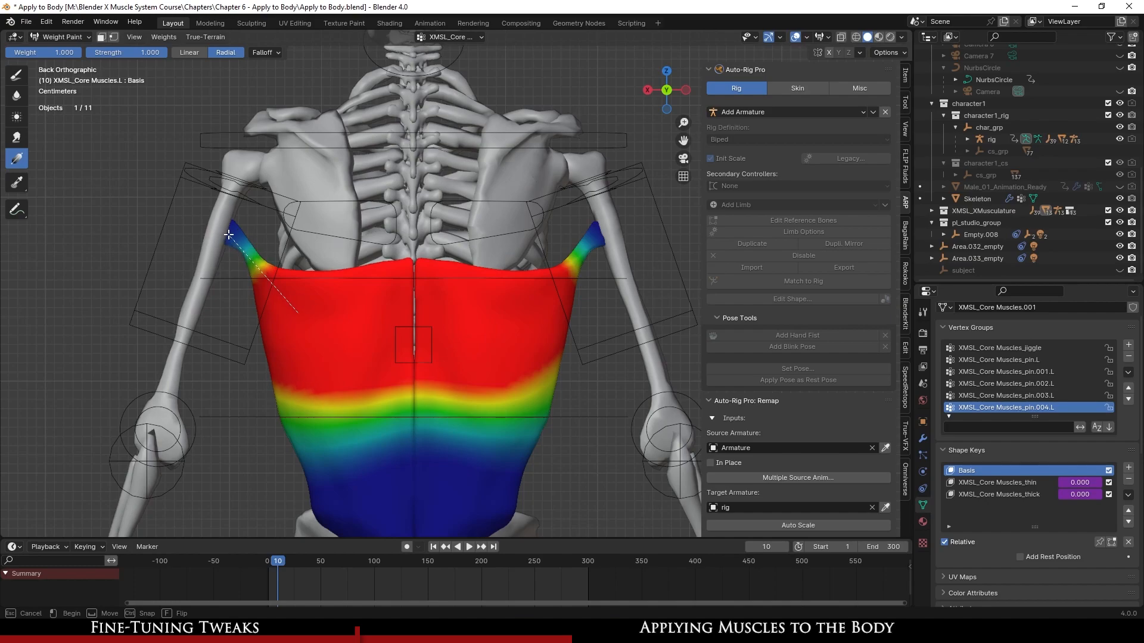
pyautogui.moveTo(231, 240); pyautogui.dragTo(231, 240)
pyautogui.scroll(-1, 397, 265)
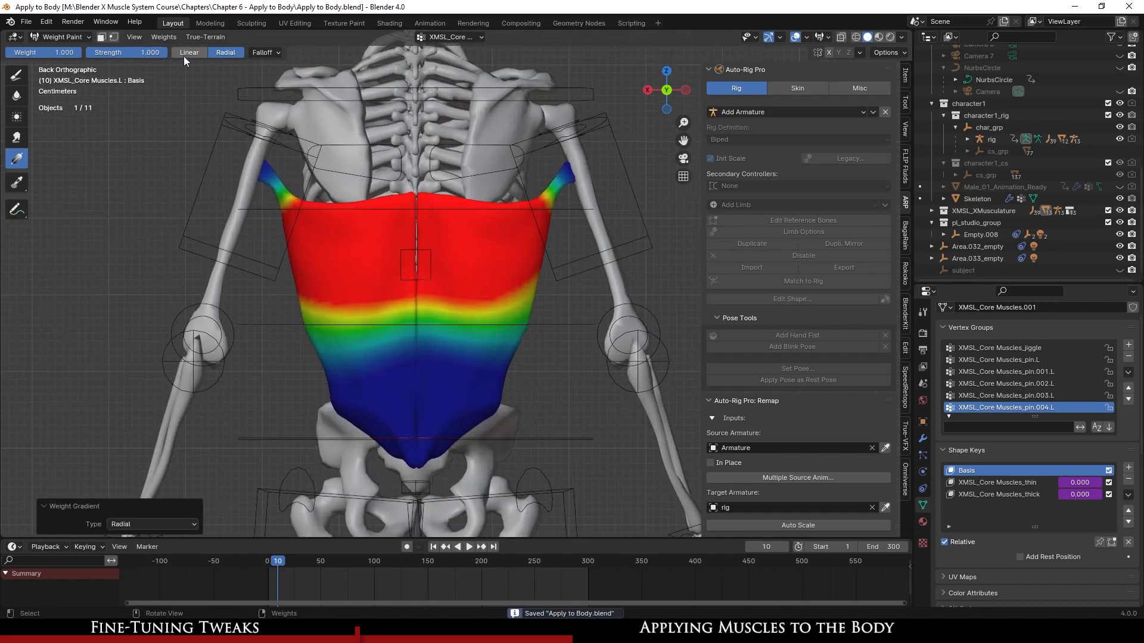
# - Switch the Gradient tool to Linear with weight 1.000 and strength 0.386, apply linear gradients upward along the back's midline, and save the file
pyautogui.click(17, 74)
pyautogui.click(15, 53)
pyautogui.click(87, 159)
pyautogui.click(18, 159)
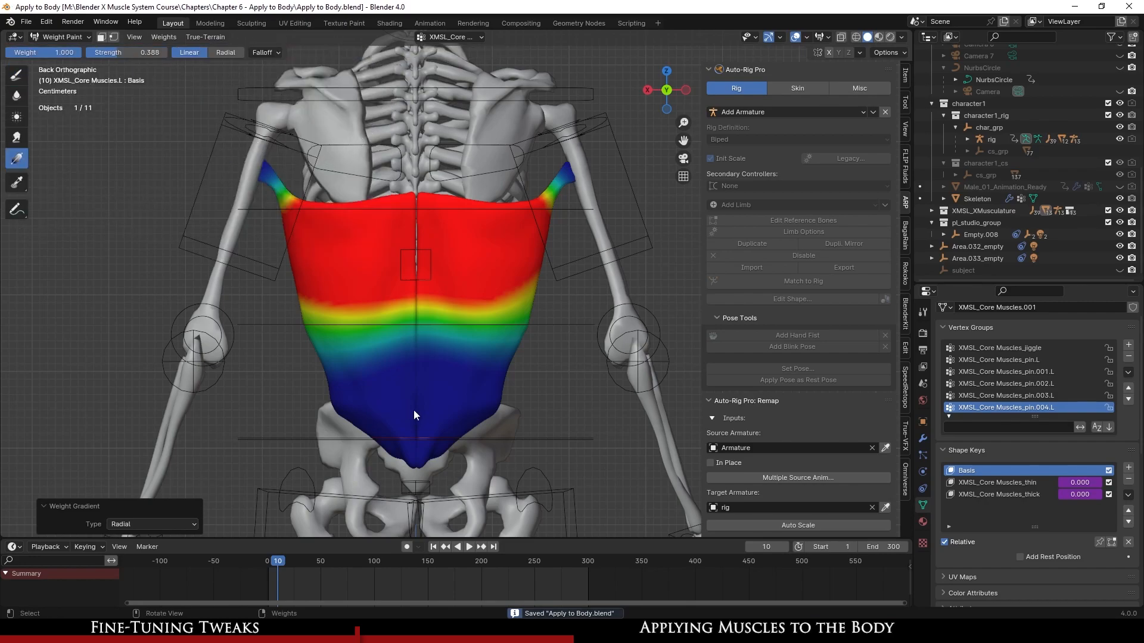
pyautogui.moveTo(413, 382); pyautogui.dragTo(425, 203)
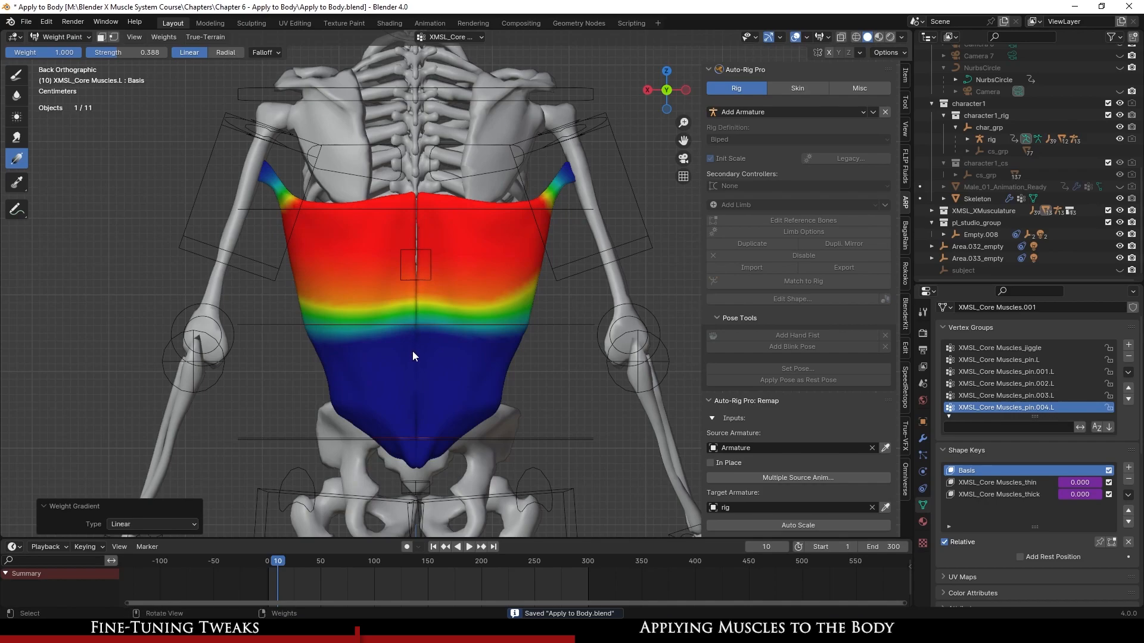
pyautogui.hotkey('ctrl', 's')
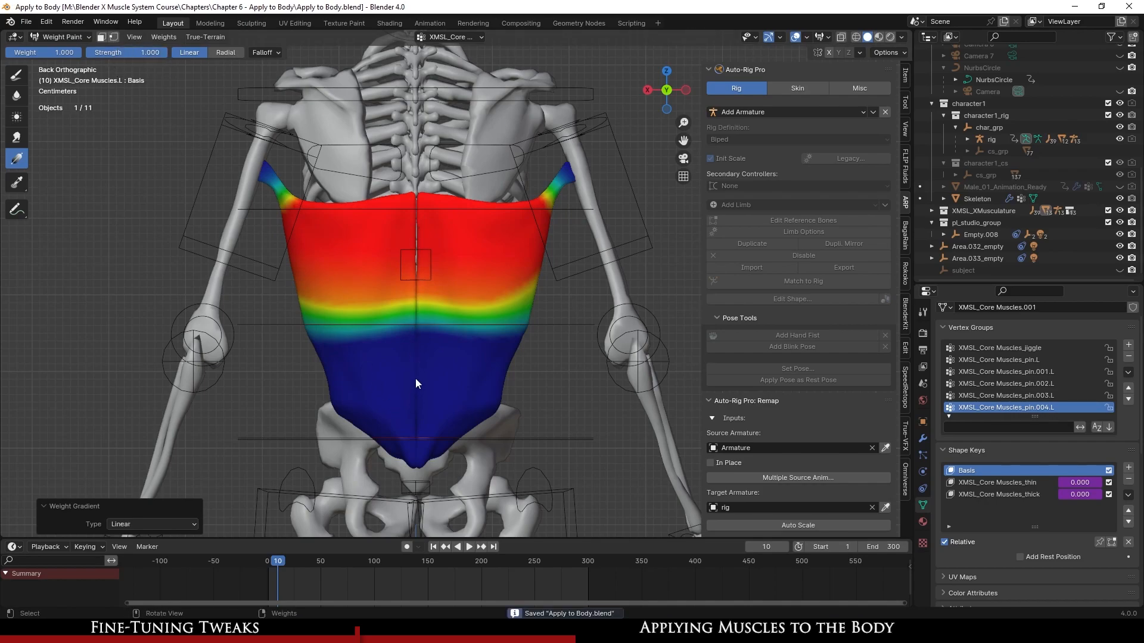
pyautogui.moveTo(416, 338); pyautogui.dragTo(418, 193)
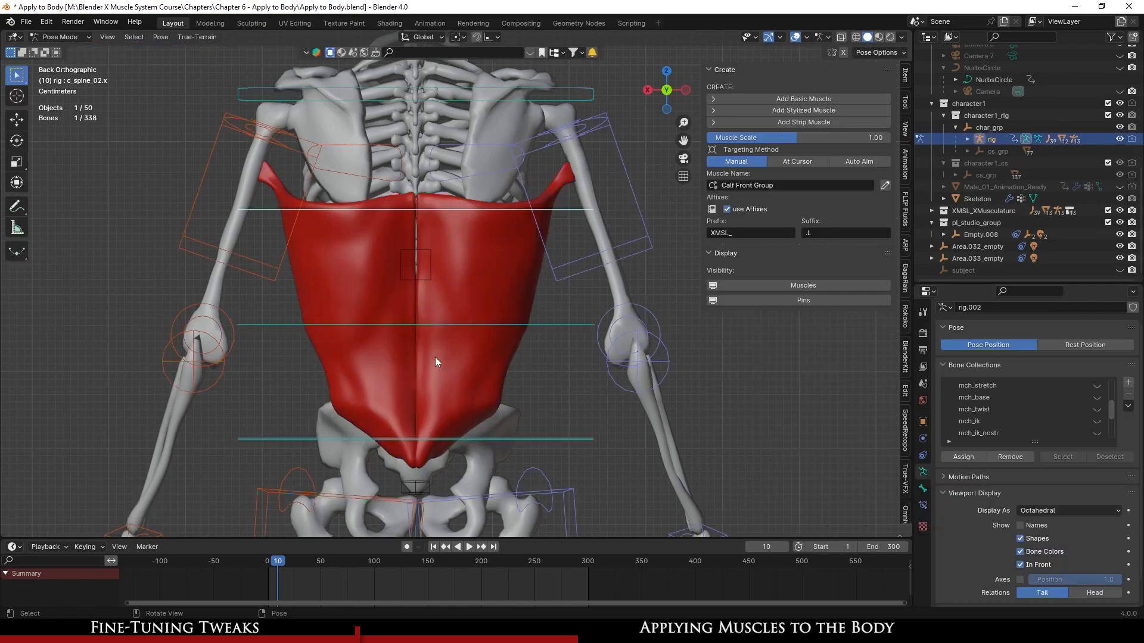
# - Save the file and rotate the c_spine_02.x bone about -16.6° in side view to test the back muscles' bending
pyautogui.moveTo(435, 357); pyautogui.dragTo(496, 366, button='middle')
pyautogui.hotkey('ctrl', 's')
pyautogui.press('KP_3')
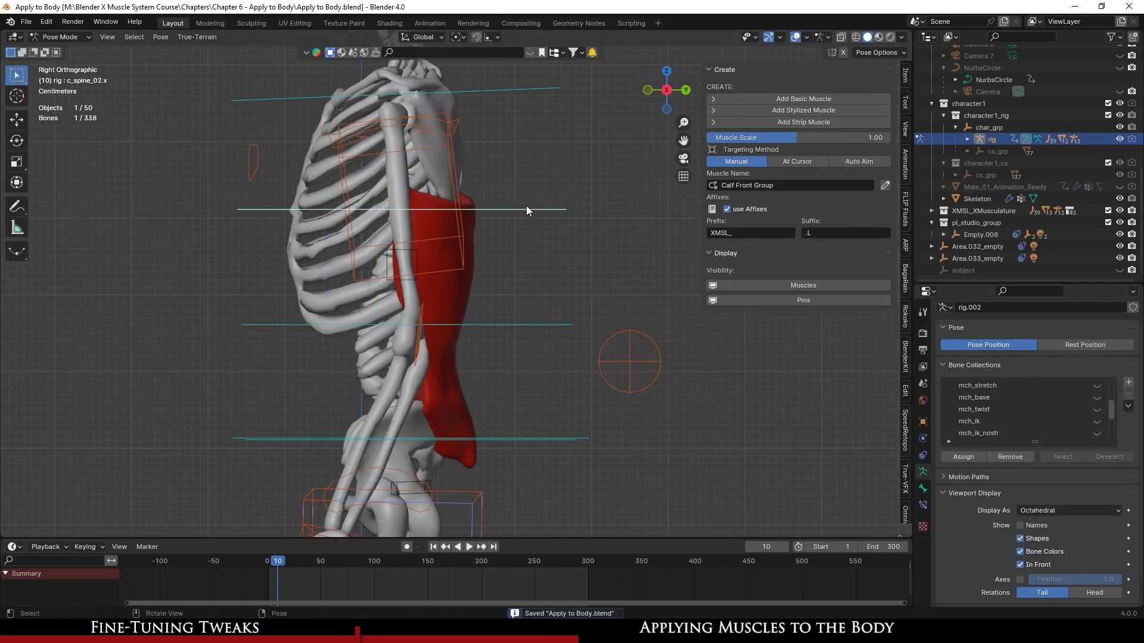
pyautogui.press('r')
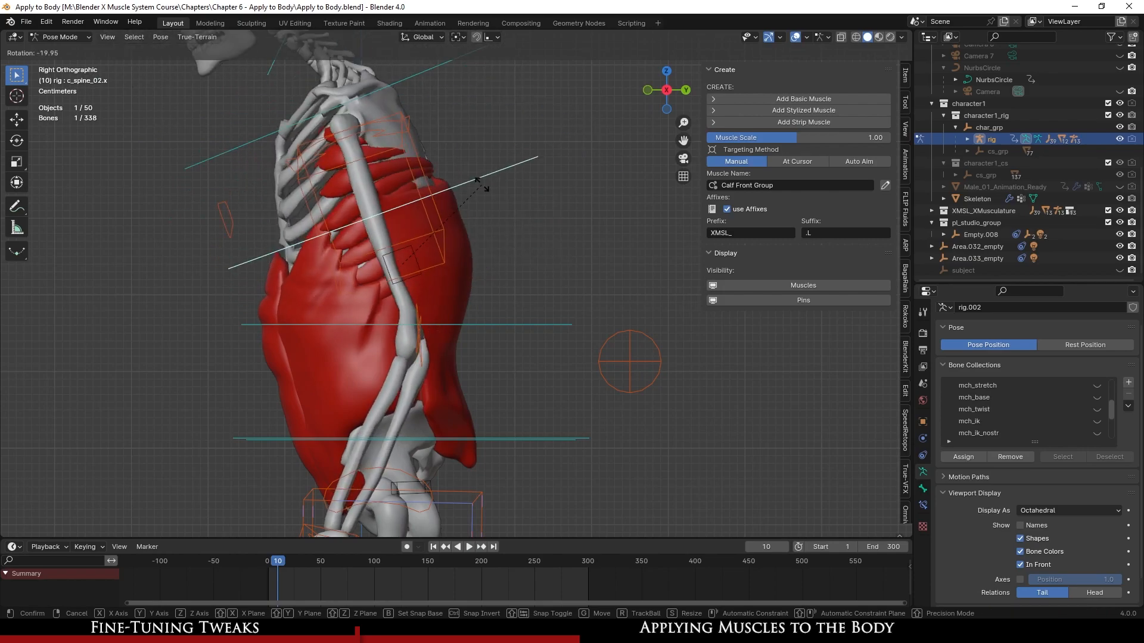
pyautogui.click(557, 255)
pyautogui.moveTo(558, 255); pyautogui.dragTo(337, 215, button='middle')
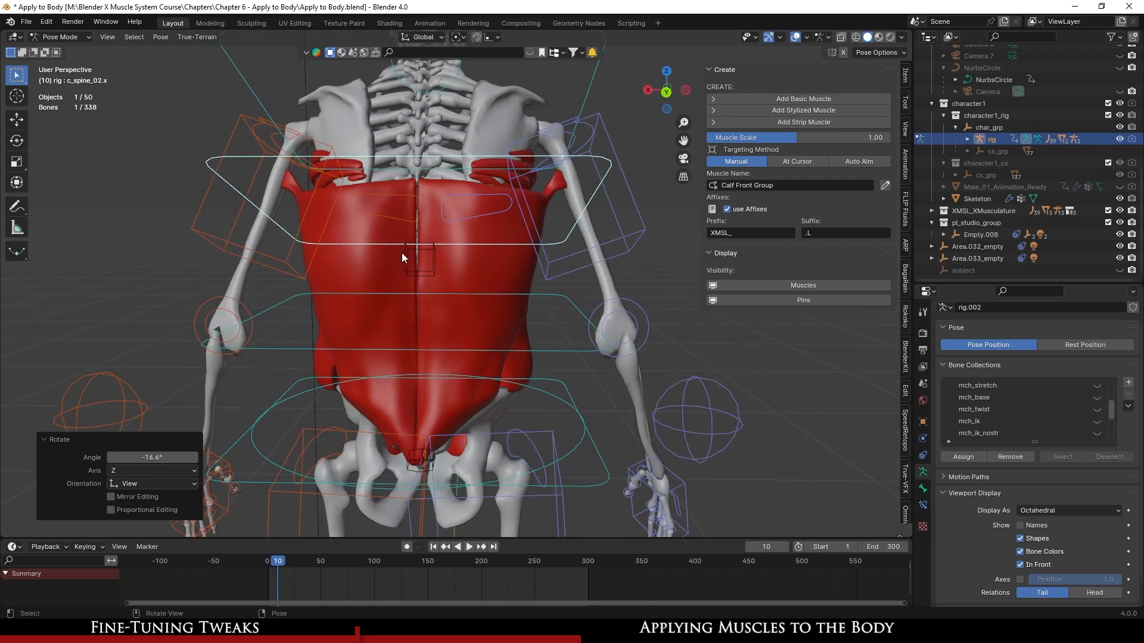
# - Clear all transforms on every bone of the rig
pyautogui.press('a')
pyautogui.click(160, 37)
pyautogui.moveTo(255, 63)
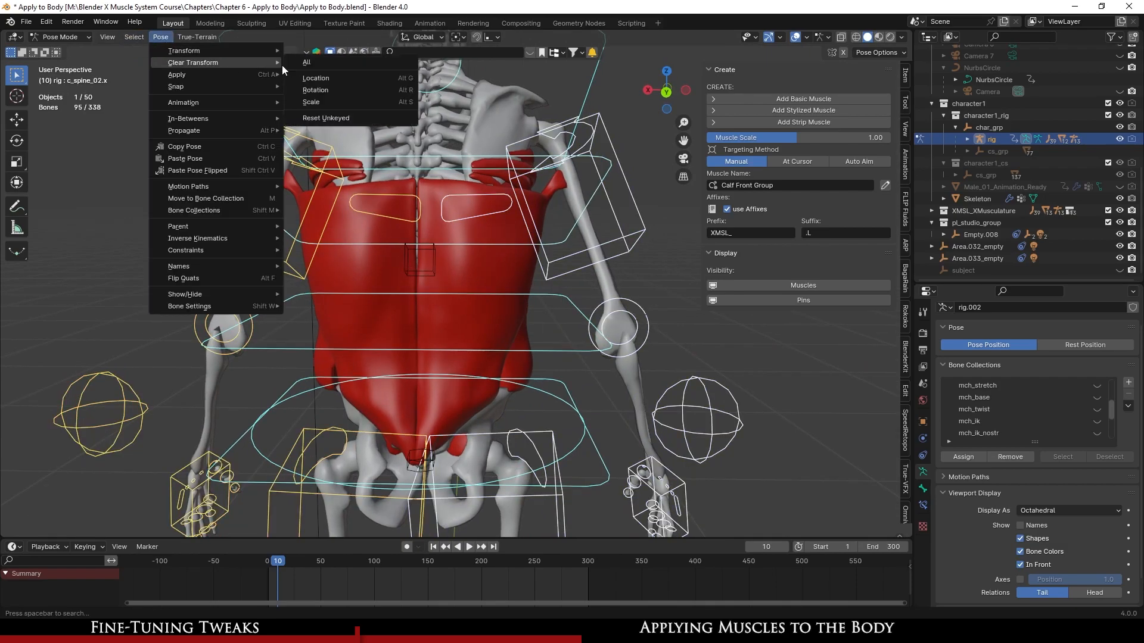
pyautogui.click(356, 58)
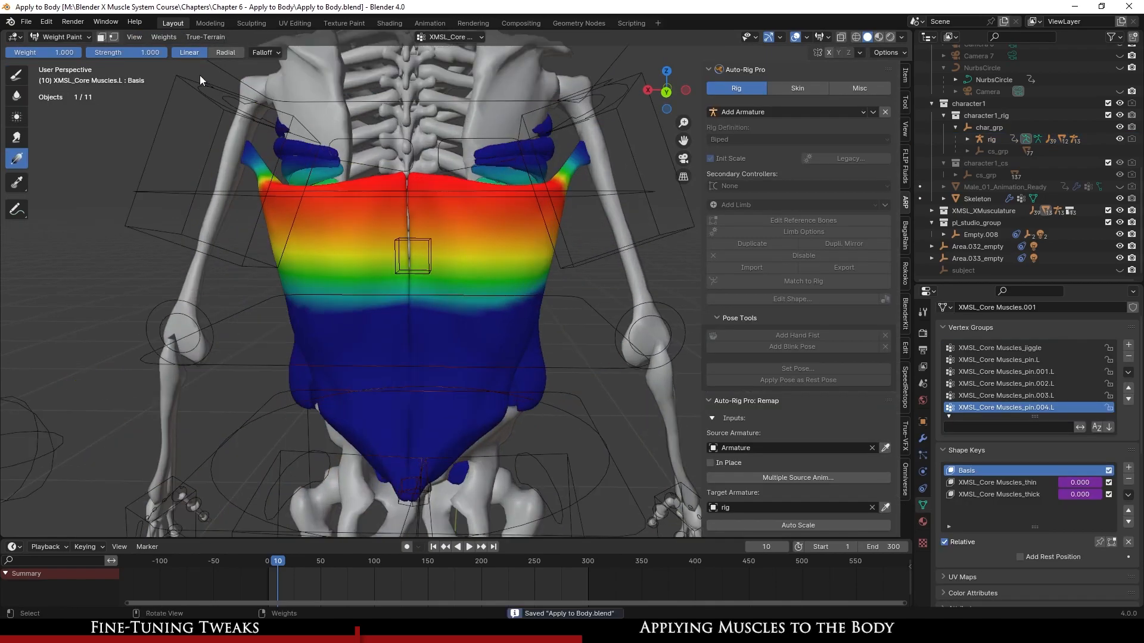
# - Smooth the pin.004.L weights with factor 0.500, 15 iterations and expand/contract 0.000, and save the file
pyautogui.moveTo(292, 190)
pyautogui.mouseDown(button='middle')
pyautogui.moveTo(357, 209)
pyautogui.moveTo(333, 216)
pyautogui.mouseUp(button='middle')
pyautogui.press('Tab')
pyautogui.press('Tab')
pyautogui.click(151, 38)
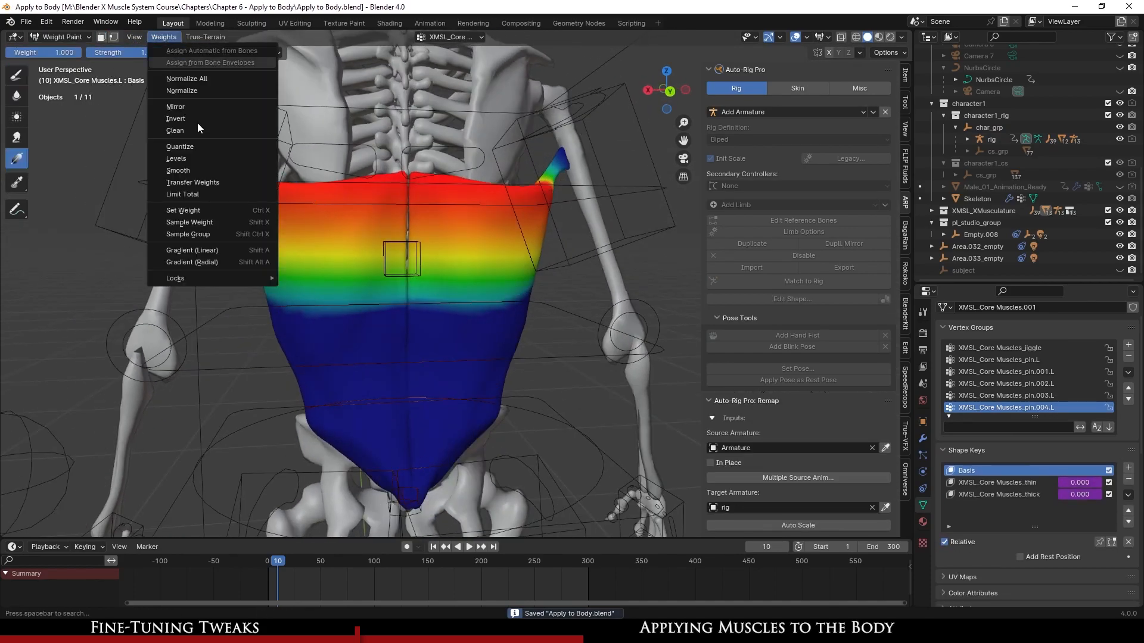
pyautogui.click(202, 166)
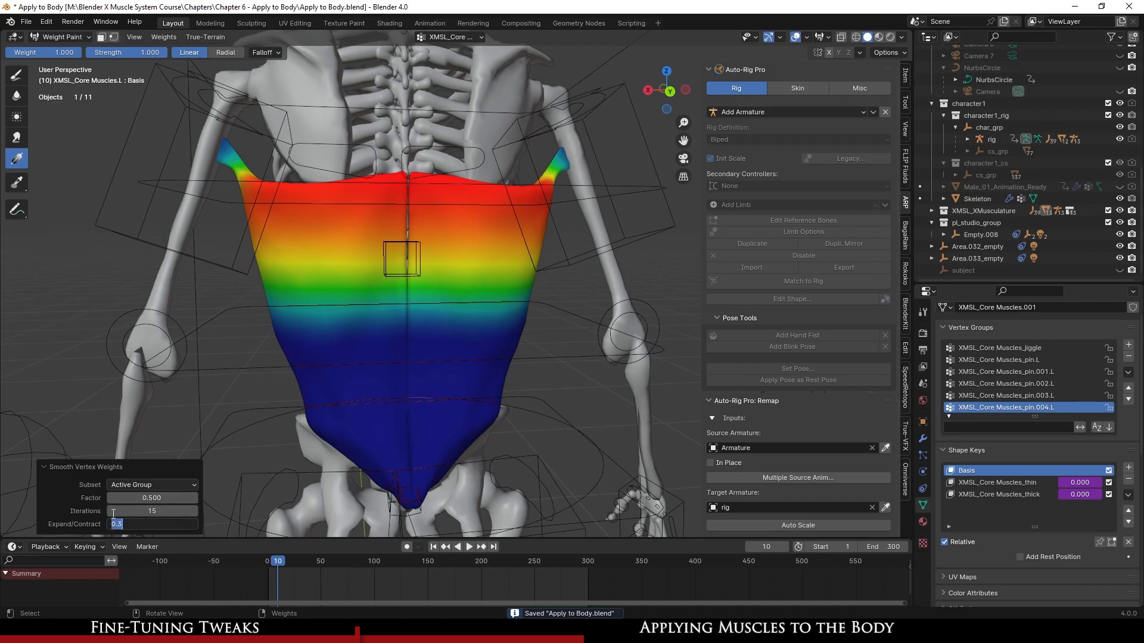
pyautogui.press('Return')
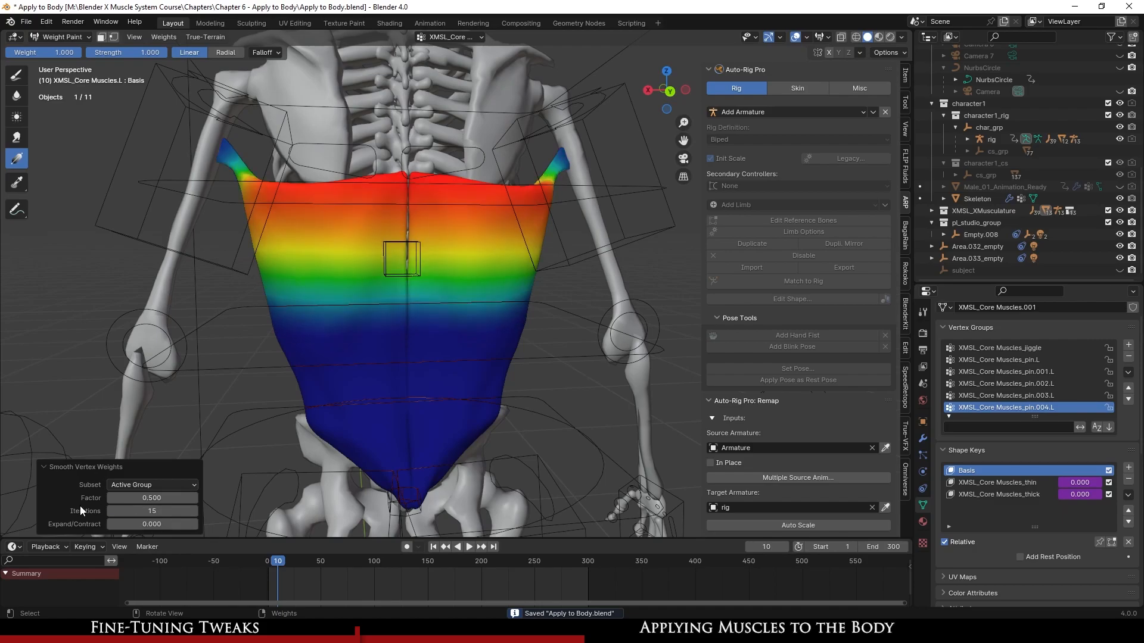
pyautogui.moveTo(439, 289)
pyautogui.mouseDown(button='middle')
pyautogui.moveTo(374, 287)
pyautogui.moveTo(464, 297)
pyautogui.mouseUp(button='middle')
pyautogui.hotkey('ctrl', 's')
# - Reveal all hidden geometry of the core muscles in Edit Mode and return to Weight Paint mode
pyautogui.scroll(-2, 381, 290)
pyautogui.press('Tab')
pyautogui.hotkey('alt', 'h')
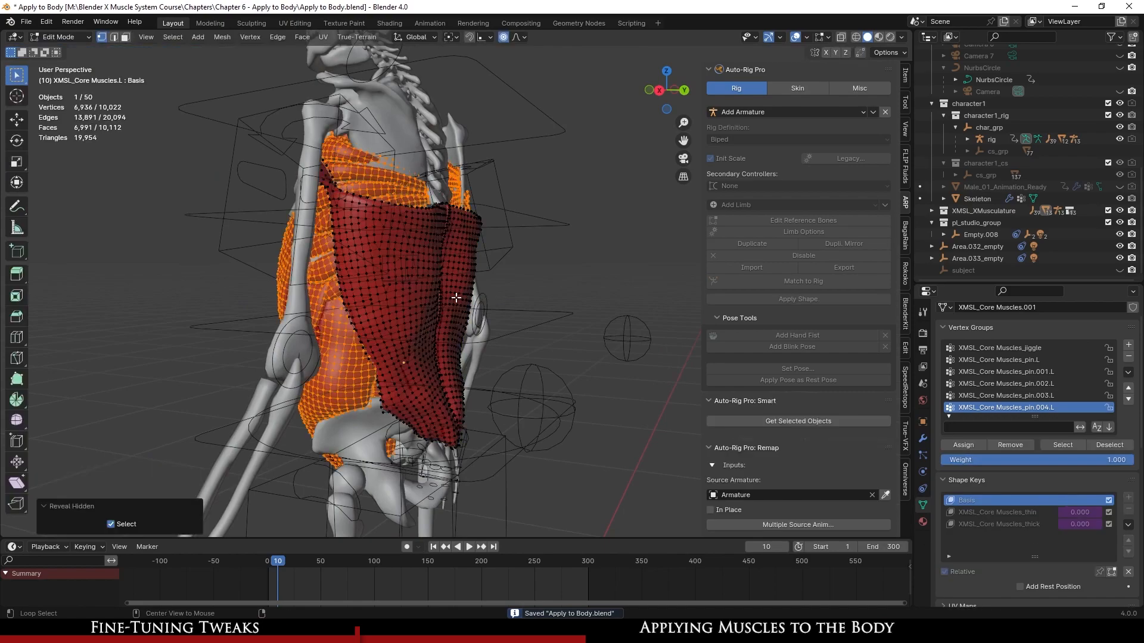
pyautogui.press('Tab')
pyautogui.moveTo(427, 377)
pyautogui.mouseDown(button='middle')
pyautogui.moveTo(483, 351)
pyautogui.moveTo(484, 337)
pyautogui.mouseUp(button='middle')
pyautogui.scroll(6, 494, 384)
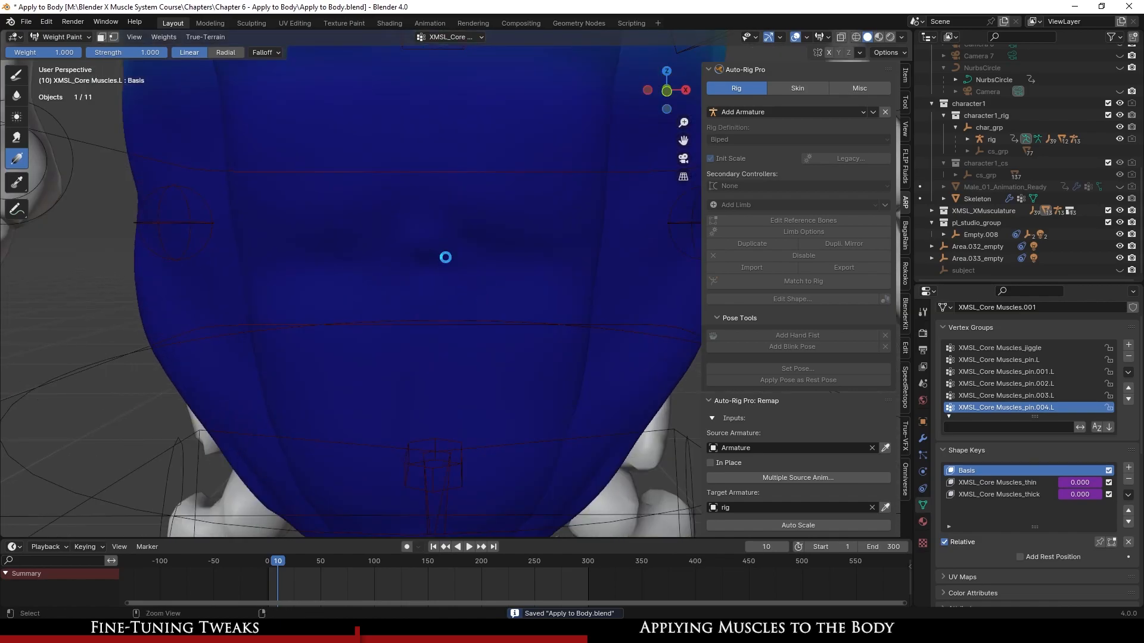
# - Select a vertex on the lower abdomen of the core muscles in Edit Mode and show the Male_01_Animation_Ready body mesh
pyautogui.press('Tab')
pyautogui.click(426, 248)
pyautogui.moveTo(487, 323)
pyautogui.mouseDown(button='middle')
pyautogui.moveTo(453, 336)
pyautogui.moveTo(445, 321)
pyautogui.mouseUp(button='middle')
pyautogui.scroll(3, 444, 321)
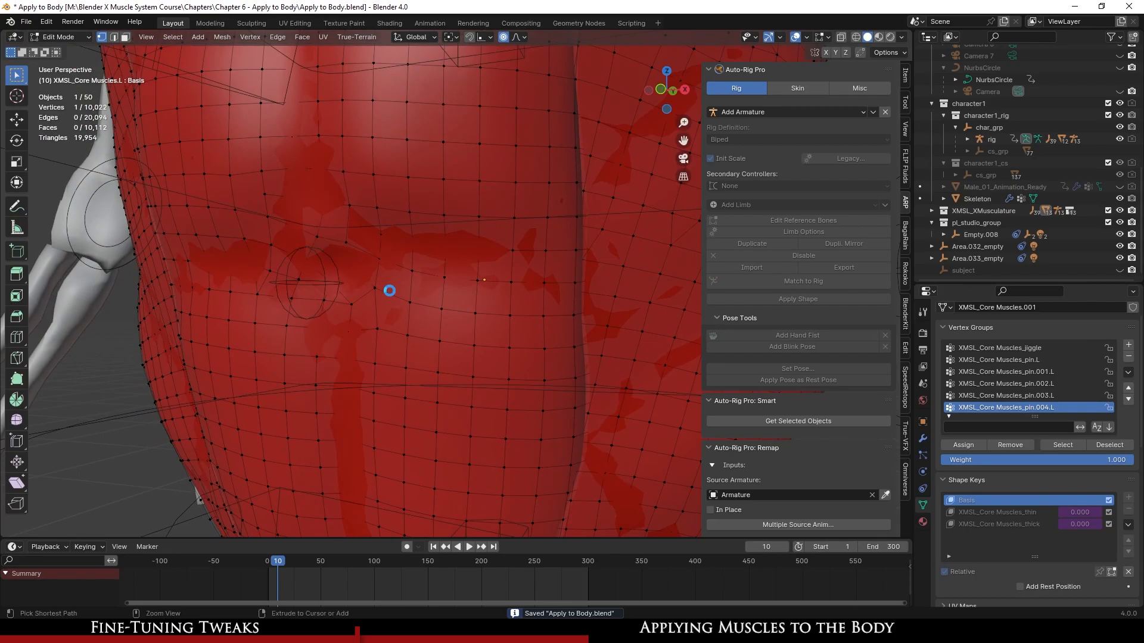
pyautogui.scroll(-4, 344, 274)
pyautogui.moveTo(352, 276); pyautogui.dragTo(327, 291, button='middle')
pyautogui.scroll(2, 327, 291)
pyautogui.click(1121, 187)
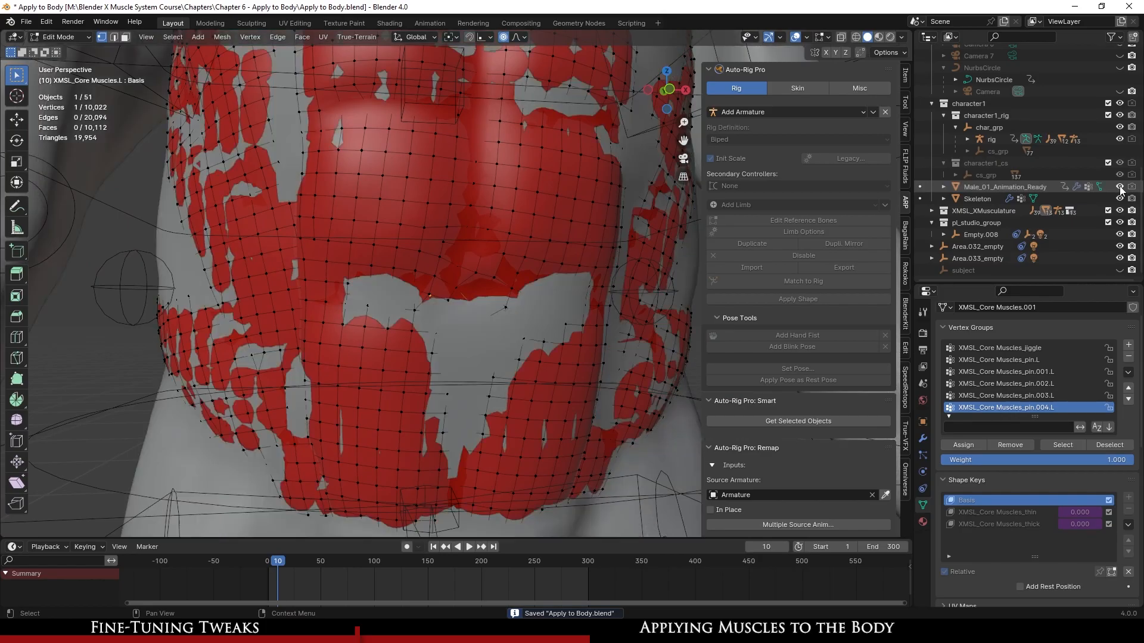
# - Examine how the core muscles sit against the body surface around the navel and lower abdomen, and save the file
pyautogui.moveTo(417, 334); pyautogui.dragTo(408, 406, button='middle')
pyautogui.scroll(-3, 388, 333)
pyautogui.scroll(4, 375, 273)
pyautogui.scroll(3, 338, 318)
pyautogui.scroll(-4, 408, 406)
pyautogui.scroll(-4, 493, 393)
pyautogui.moveTo(493, 394); pyautogui.dragTo(467, 372, button='middle')
pyautogui.scroll(2, 467, 371)
pyautogui.hotkey('ctrl', 's')
# - Move the selected abdominal vertex about 0.011 m along global Z using Smooth, Connected Only proportional editing at size 0.123 m, and save
pyautogui.press('KP_1')
pyautogui.scroll(3, 477, 366)
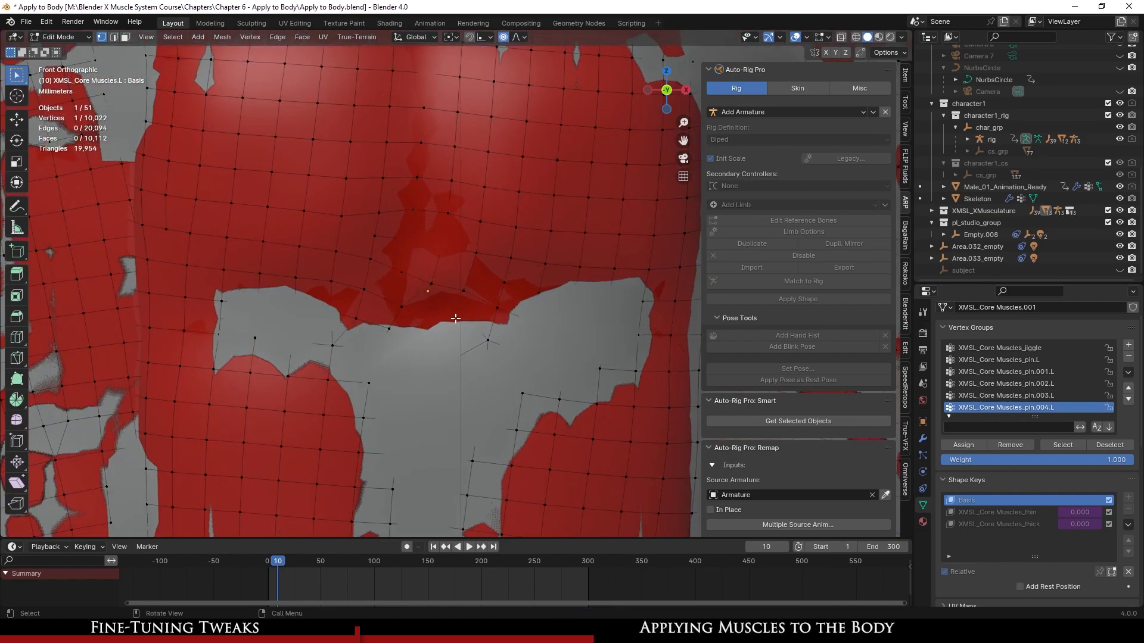
pyautogui.scroll(-2, 456, 319)
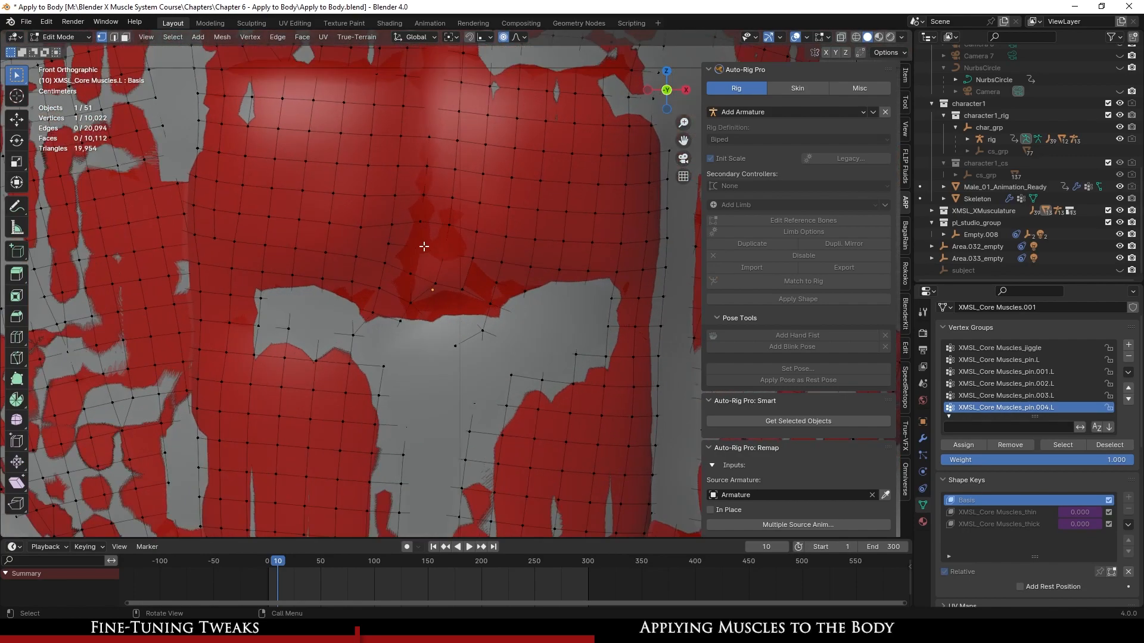
pyautogui.click(521, 38)
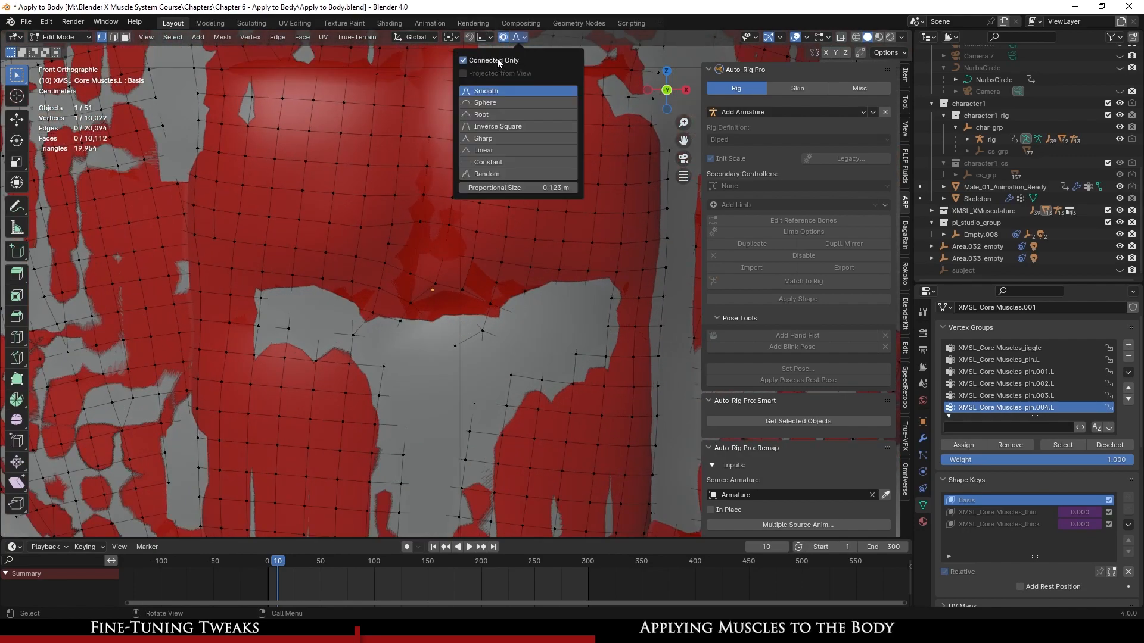
pyautogui.scroll(2, 457, 357)
pyautogui.press('g')
pyautogui.press('z')
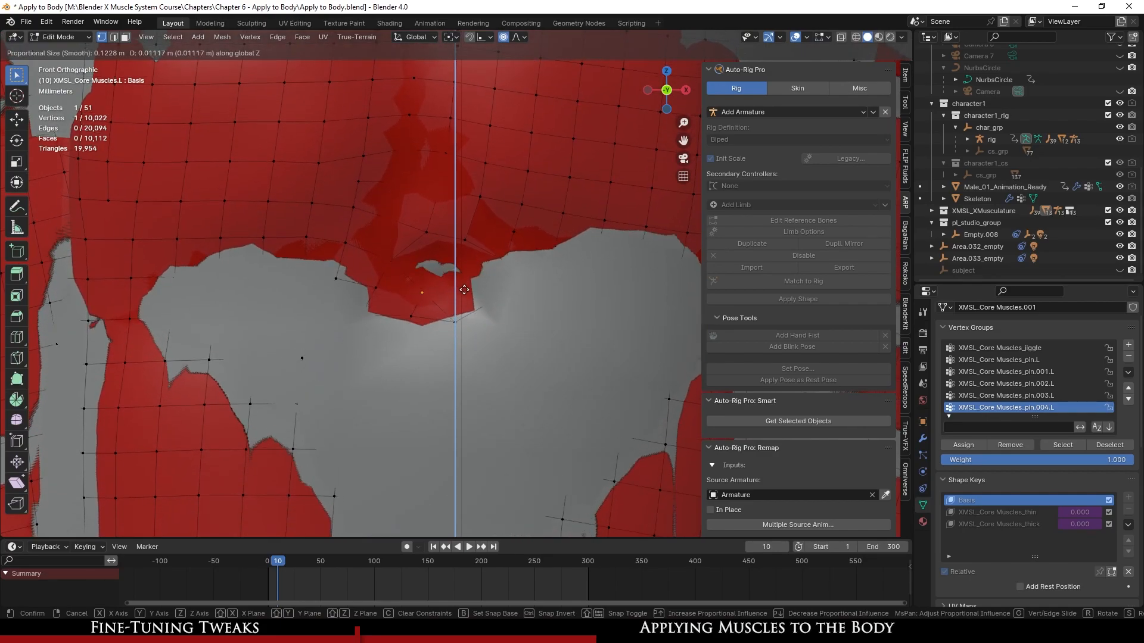
pyautogui.moveTo(492, 320); pyautogui.dragTo(351, 355, button='middle')
pyautogui.scroll(-9, 494, 364)
pyautogui.scroll(-2, 494, 364)
pyautogui.moveTo(494, 364); pyautogui.dragTo(445, 374, button='middle')
pyautogui.hotkey('ctrl', 's')
# - Switch the core muscles to Object Mode, bring the other muscles back into view and save the file
pyautogui.moveTo(520, 377)
pyautogui.mouseDown(button='middle')
pyautogui.moveTo(503, 374)
pyautogui.moveTo(526, 340)
pyautogui.mouseUp(button='middle')
pyautogui.hotkey('ctrl', 'Tab')
pyautogui.hotkey('ctrl', 'Tab')
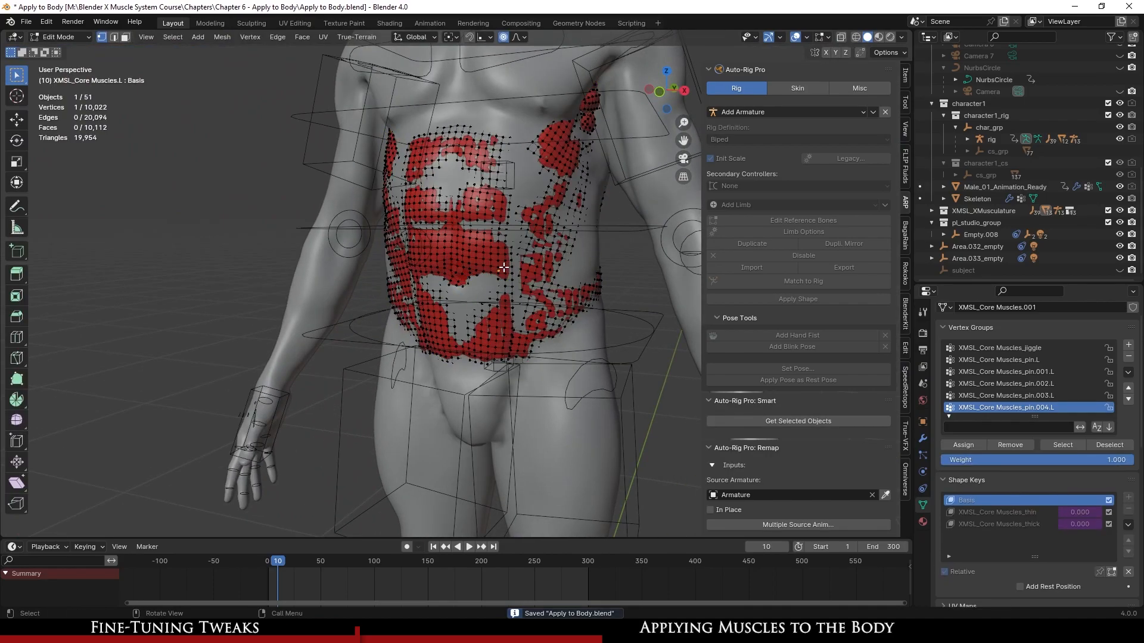
pyautogui.hotkey('ctrl', 'Tab')
pyautogui.click(68, 37)
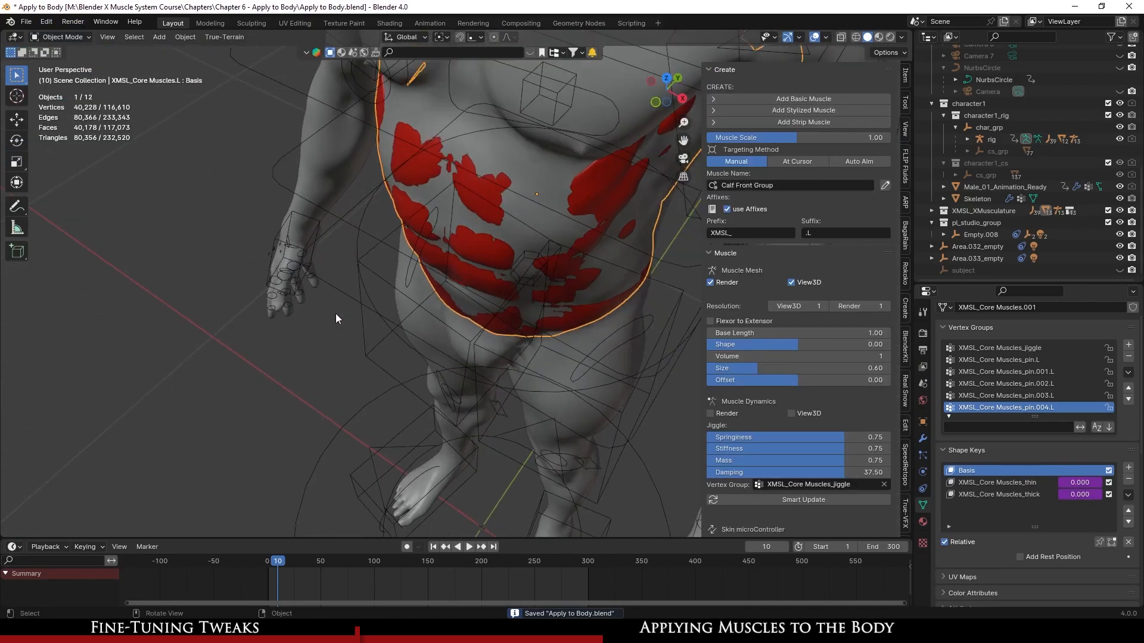
pyautogui.moveTo(334, 314); pyautogui.dragTo(367, 301, button='middle')
pyautogui.scroll(2, 347, 309)
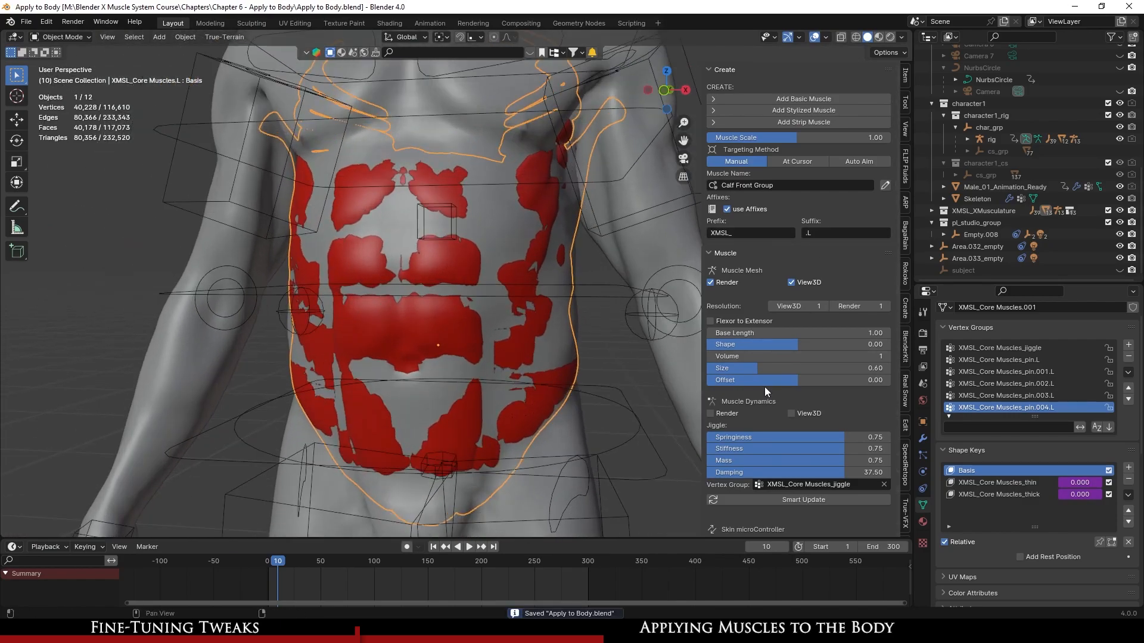
pyautogui.scroll(-15, 785, 442)
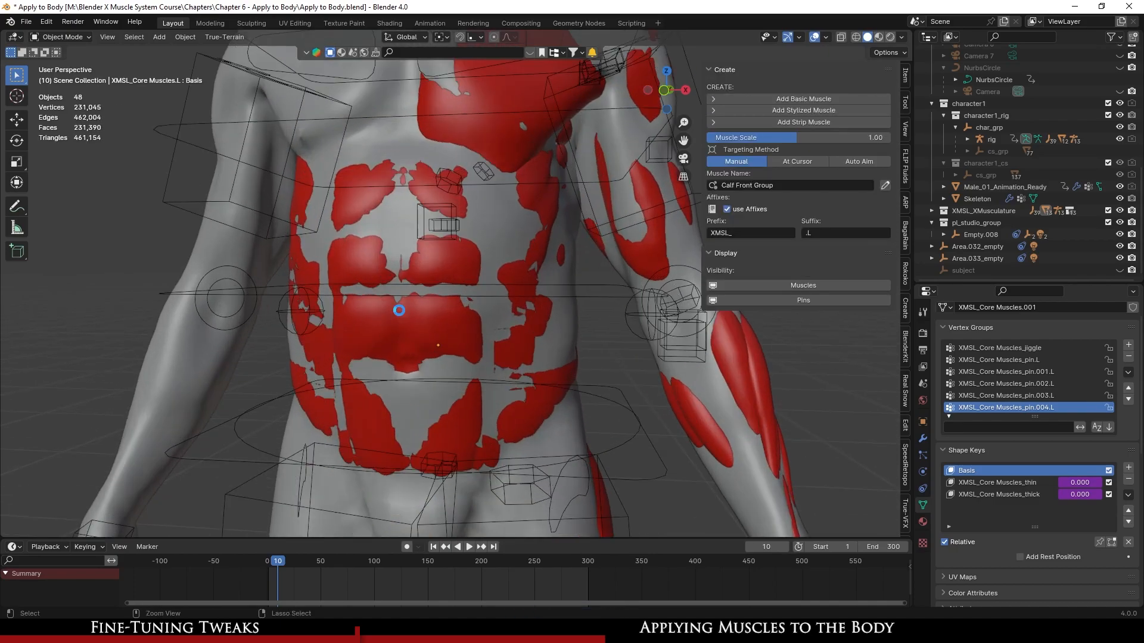
pyautogui.hotkey('ctrl', 's')
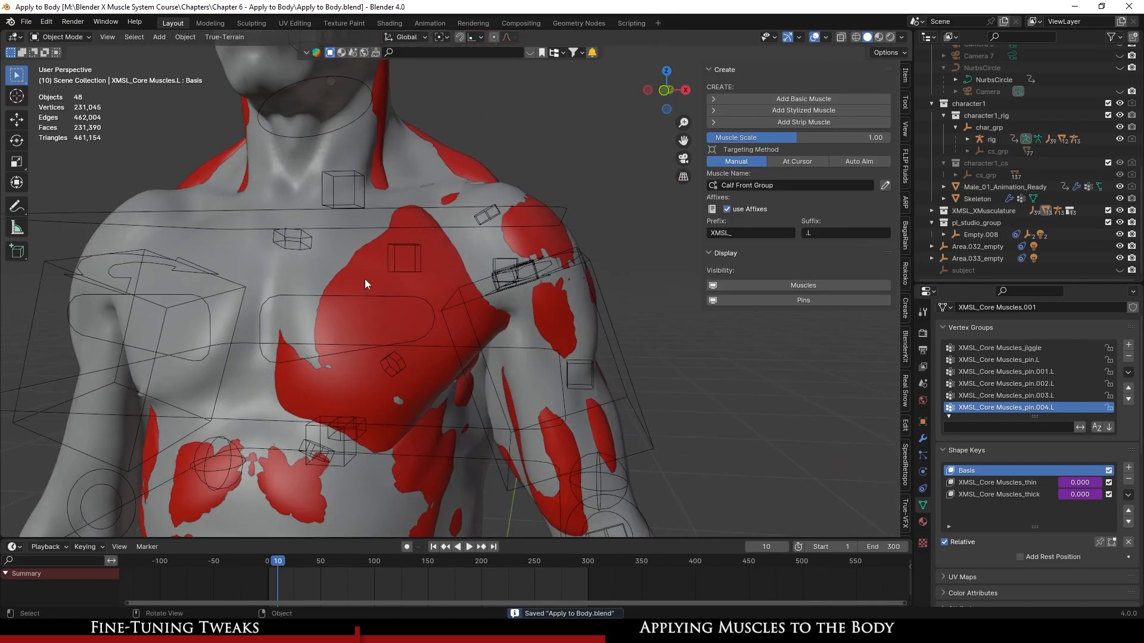
# - Select and frame the left Pectoralis Major muscle, and hide the XMSL_XMusculature collection to expose the chest skin
pyautogui.click(442, 325)
pyautogui.press('KP_Decimal')
pyautogui.moveTo(443, 326); pyautogui.dragTo(416, 298, button='middle')
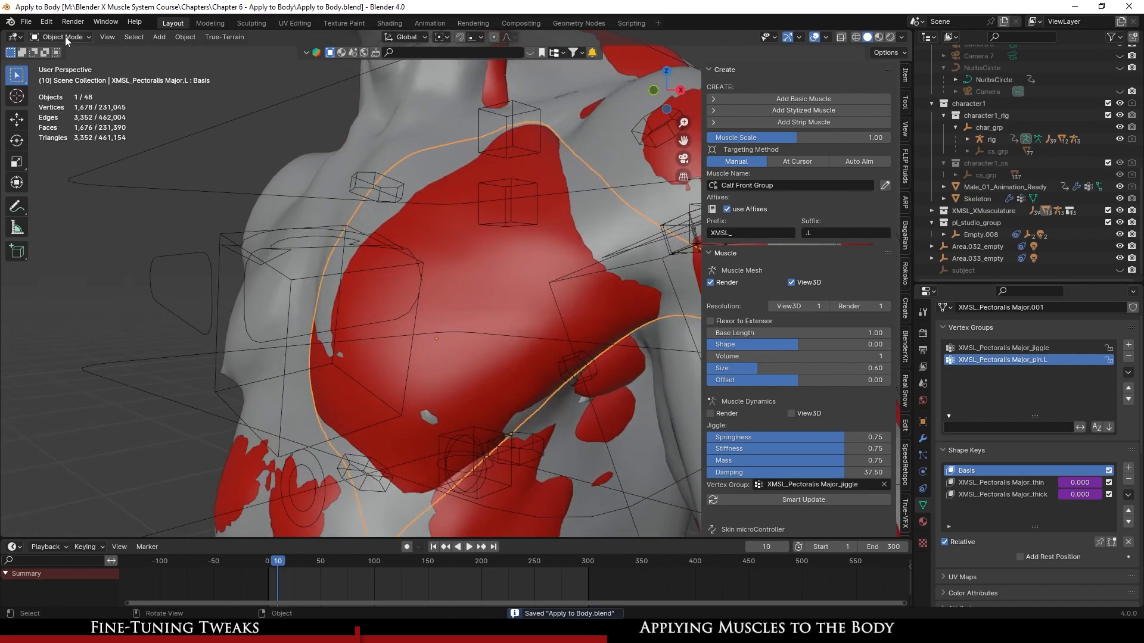
pyautogui.click(1119, 211)
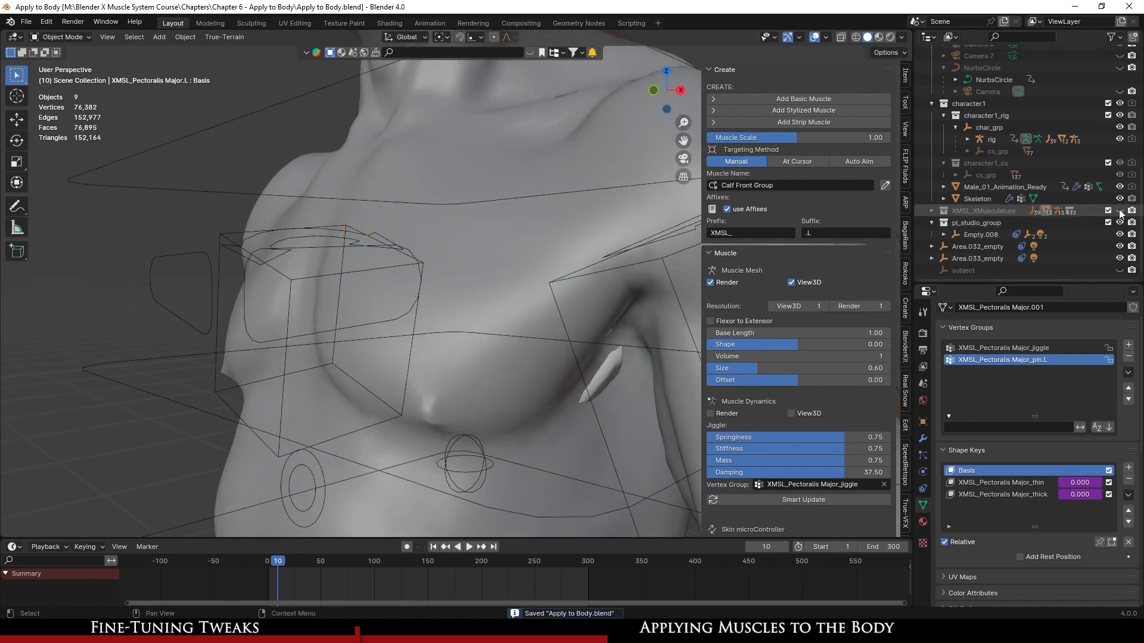
# - Select the Male_01_Animation_Ready body mesh and make its XMSL_Pectoralis Major.L vertex group active
pyautogui.click(800, 404)
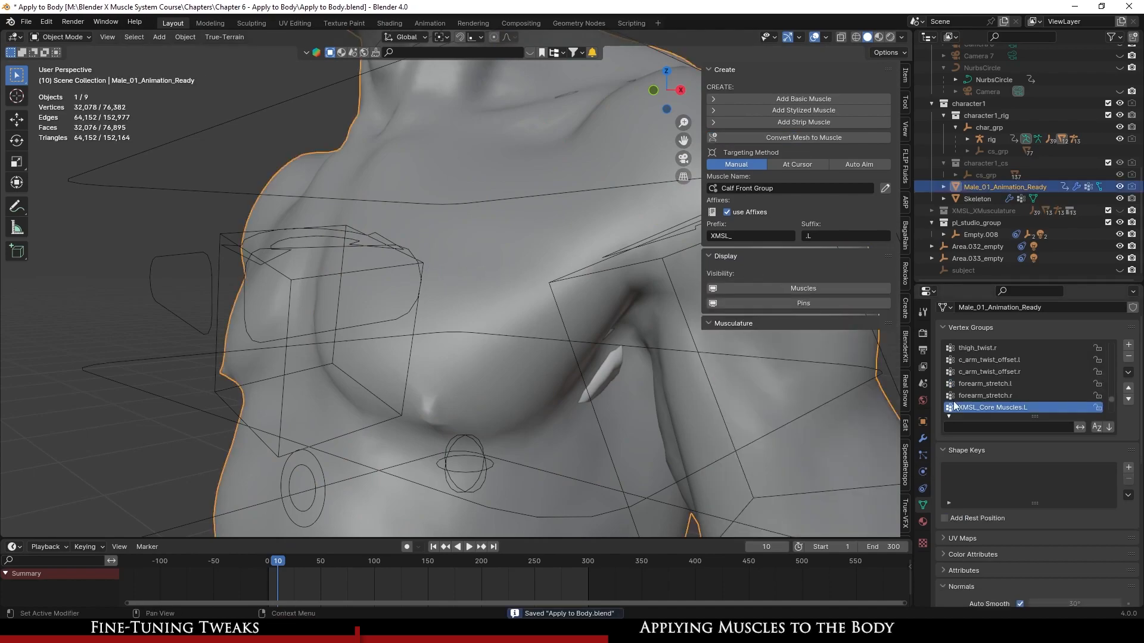
pyautogui.scroll(-2, 1038, 394)
pyautogui.click(1038, 396)
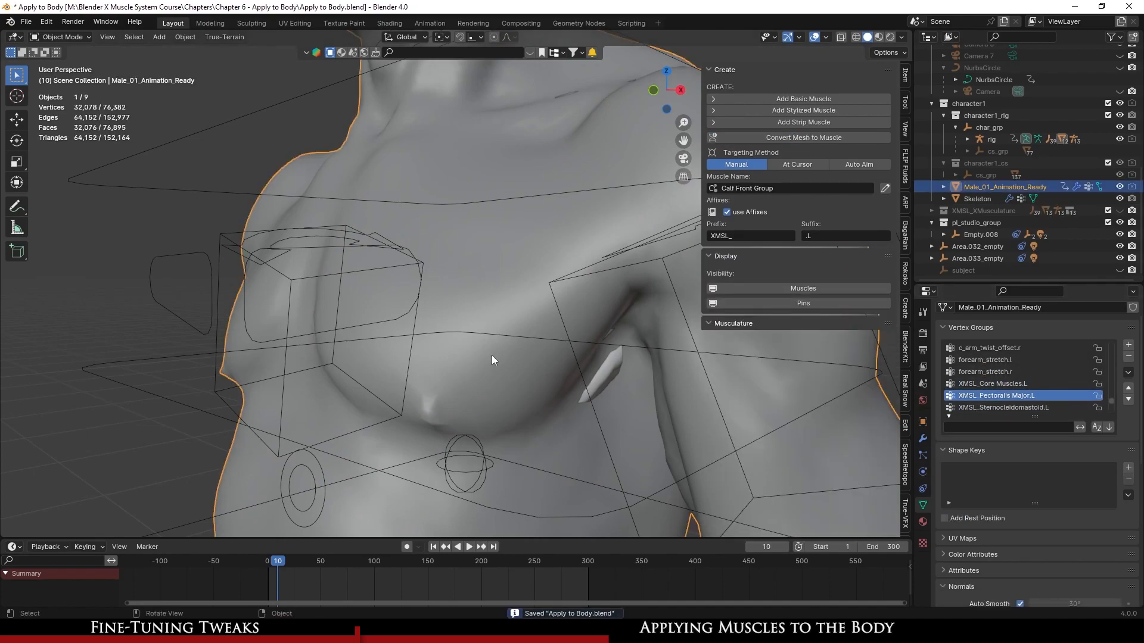
pyautogui.click(62, 37)
pyautogui.click(62, 104)
pyautogui.scroll(2, 509, 363)
pyautogui.click(58, 41)
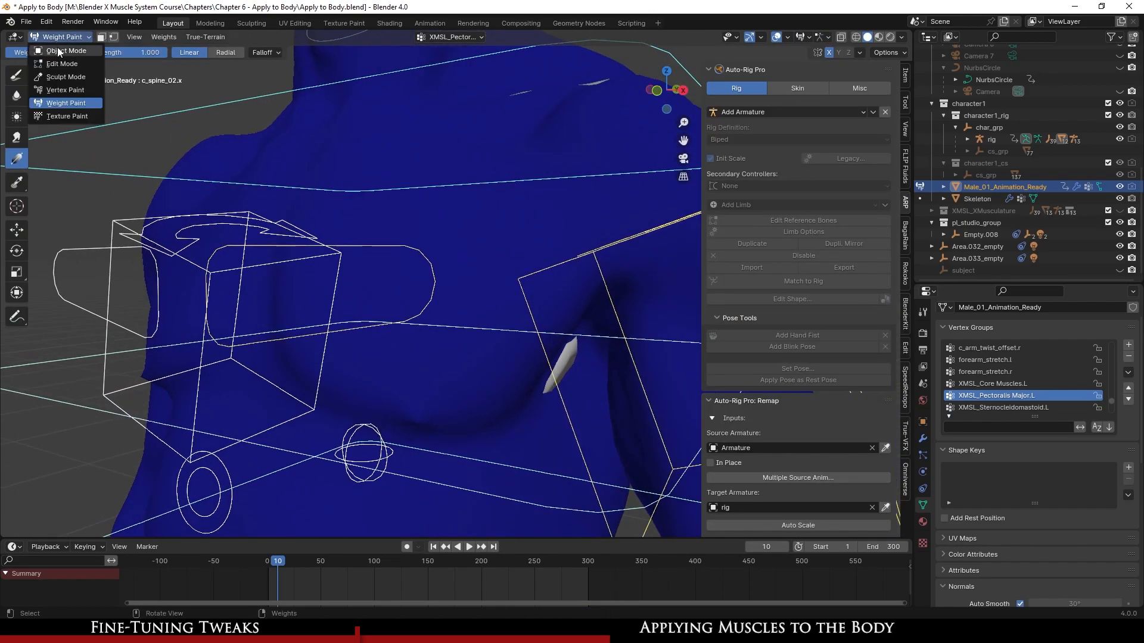
pyautogui.click(60, 52)
# - Hide the character's rig and save the file
pyautogui.click(112, 171)
pyautogui.press('h')
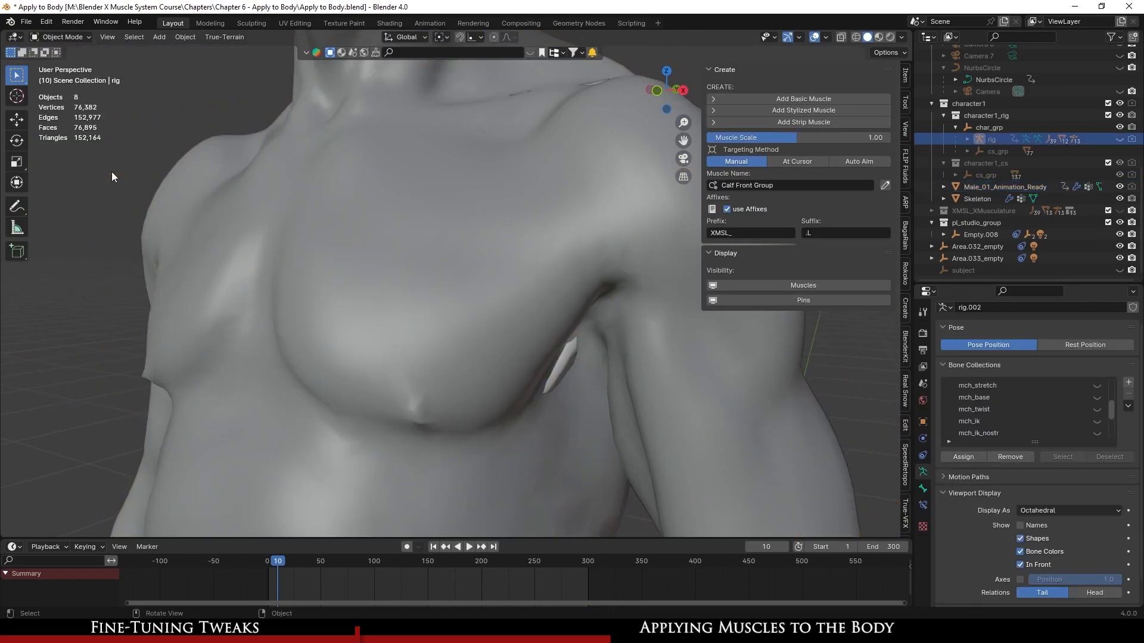
pyautogui.hotkey('ctrl', 's')
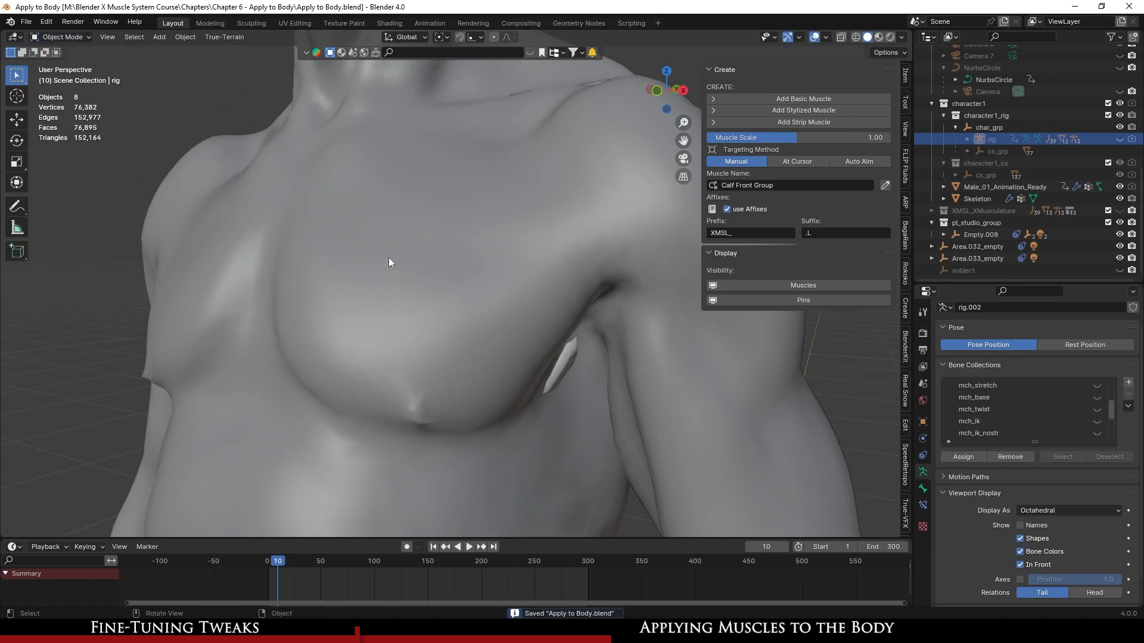
# - Put the body mesh in Weight Paint mode, choose the Draw brush with Add blending, and save the file
pyautogui.click(390, 258)
pyautogui.click(71, 37)
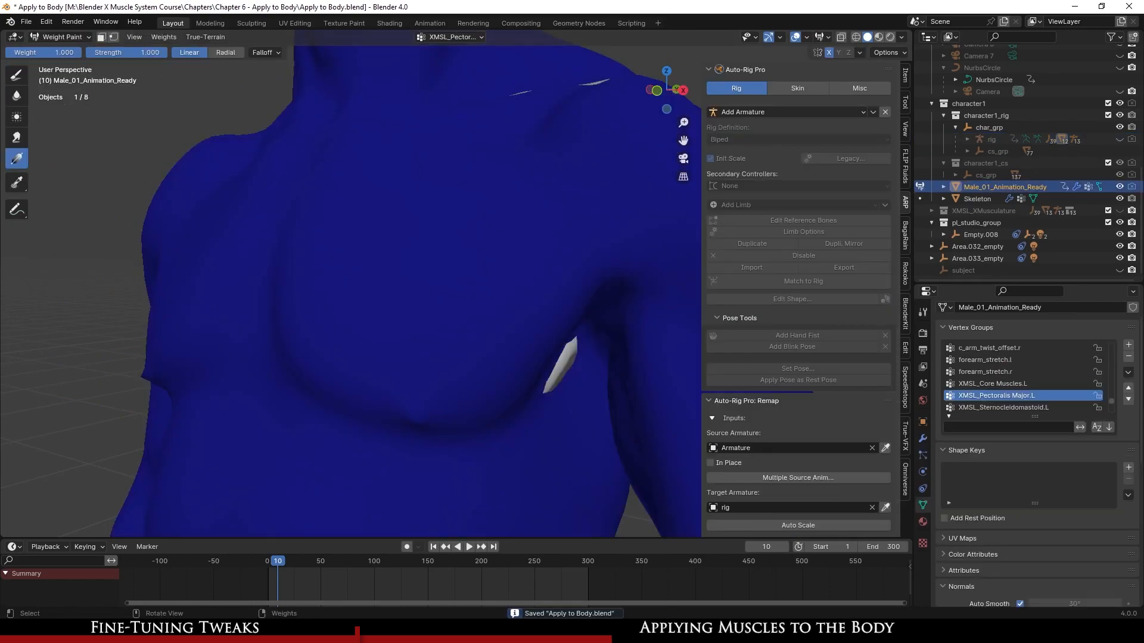
pyautogui.click(17, 76)
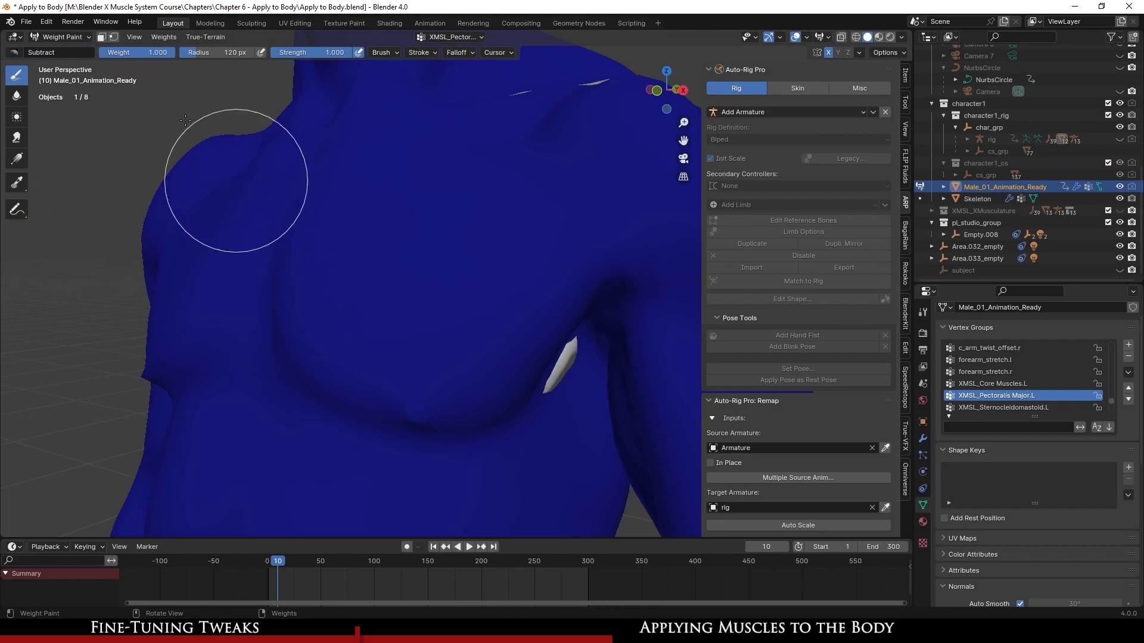
pyautogui.click(20, 52)
pyautogui.click(34, 95)
pyautogui.scroll(-3, 417, 296)
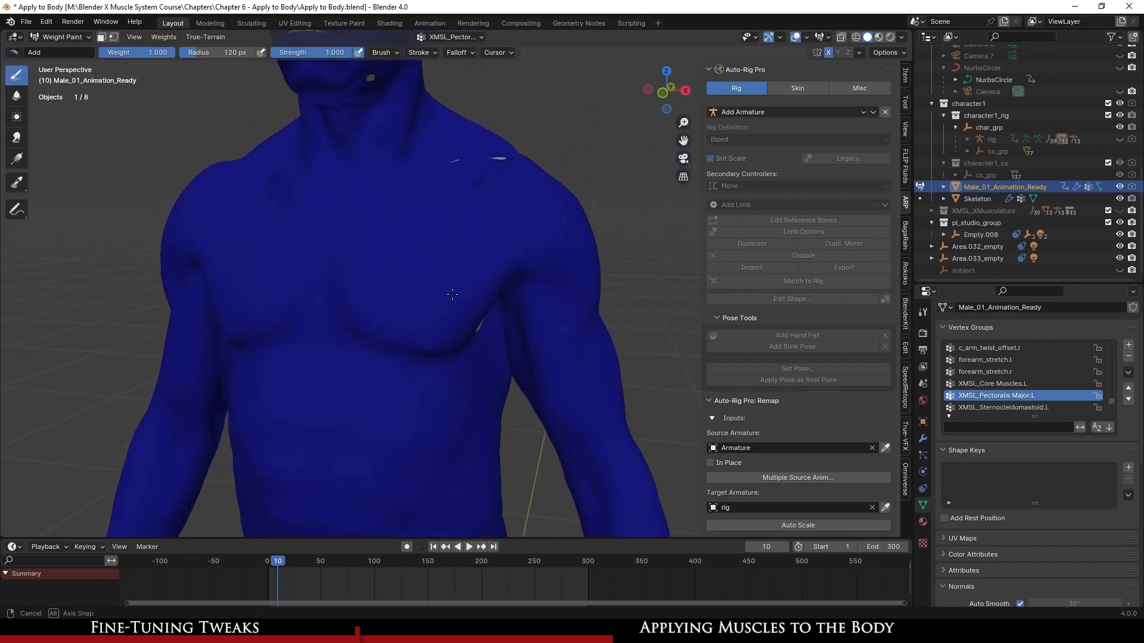
pyautogui.scroll(2, 443, 297)
pyautogui.hotkey('ctrl', 's')
# - Paint full weight along the inner and lower contour of the left pectoral up toward the armpit in XMSL_Pectoralis Major.L
pyautogui.moveTo(339, 263)
pyautogui.mouseDown()
pyautogui.moveTo(344, 291)
pyautogui.moveTo(445, 356)
pyautogui.moveTo(488, 355)
pyautogui.mouseUp()
pyautogui.moveTo(488, 355)
pyautogui.mouseDown(button='middle')
pyautogui.moveTo(462, 327)
pyautogui.moveTo(436, 221)
pyautogui.mouseUp(button='middle')
pyautogui.moveTo(395, 254)
pyautogui.mouseDown()
pyautogui.moveTo(513, 235)
pyautogui.moveTo(538, 206)
pyautogui.mouseUp()
pyautogui.moveTo(538, 205); pyautogui.dragTo(502, 233, button='middle')
pyautogui.keyDown('shift'); pyautogui.moveTo(502, 233); pyautogui.dragTo(409, 302, button='middle'); pyautogui.keyUp('shift')
pyautogui.moveTo(395, 324)
pyautogui.mouseDown()
pyautogui.moveTo(439, 276)
pyautogui.moveTo(464, 219)
pyautogui.mouseUp()
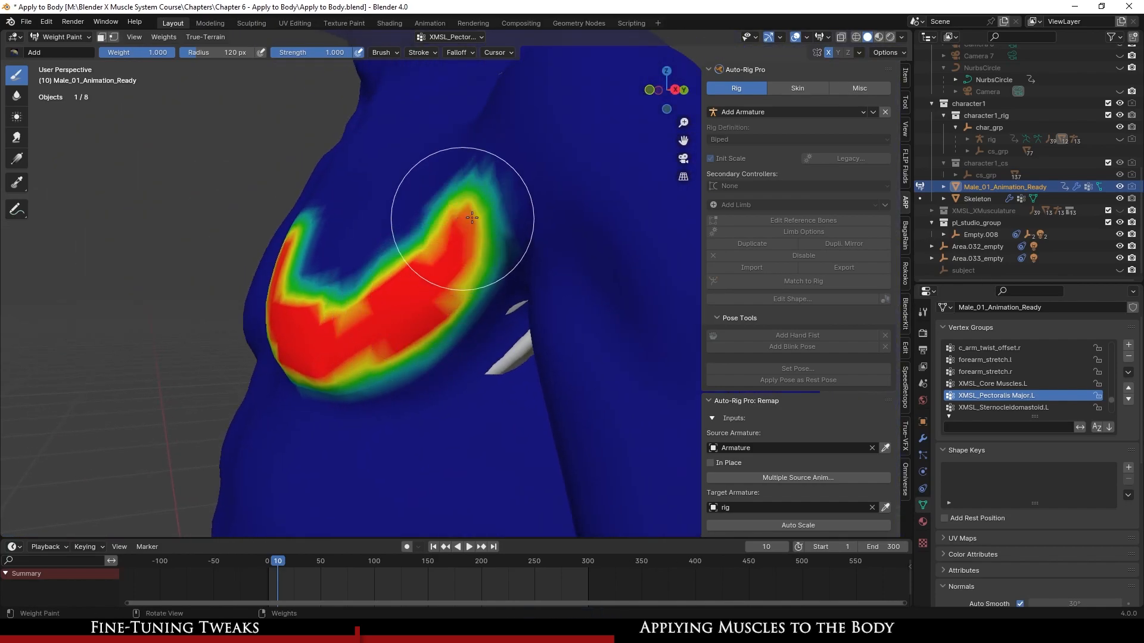
pyautogui.moveTo(464, 219); pyautogui.dragTo(498, 223, button='middle')
pyautogui.scroll(2, 498, 223)
pyautogui.keyDown('shift'); pyautogui.moveTo(498, 224); pyautogui.dragTo(508, 279, button='middle'); pyautogui.keyUp('shift')
pyautogui.scroll(-5, 383, 332)
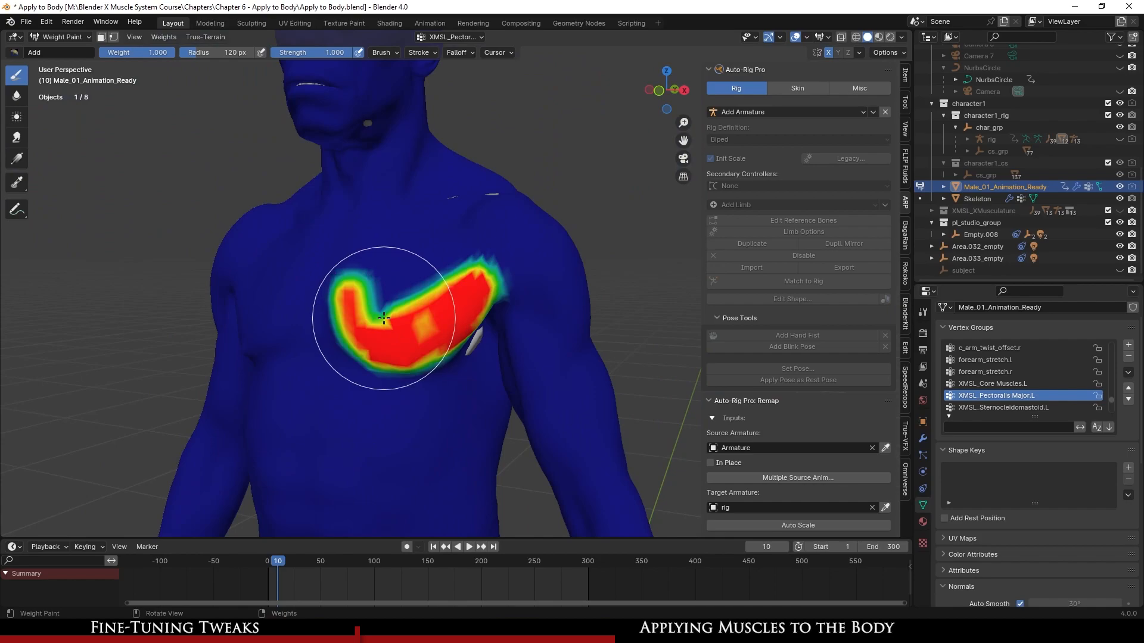
# - Fill the rest of the left pectoral up toward the collarbone with full weight in front view
pyautogui.press('KP_1')
pyautogui.moveTo(384, 317)
pyautogui.mouseDown()
pyautogui.moveTo(432, 283)
pyautogui.moveTo(409, 256)
pyautogui.moveTo(401, 265)
pyautogui.moveTo(440, 225)
pyautogui.moveTo(457, 249)
pyautogui.mouseUp()
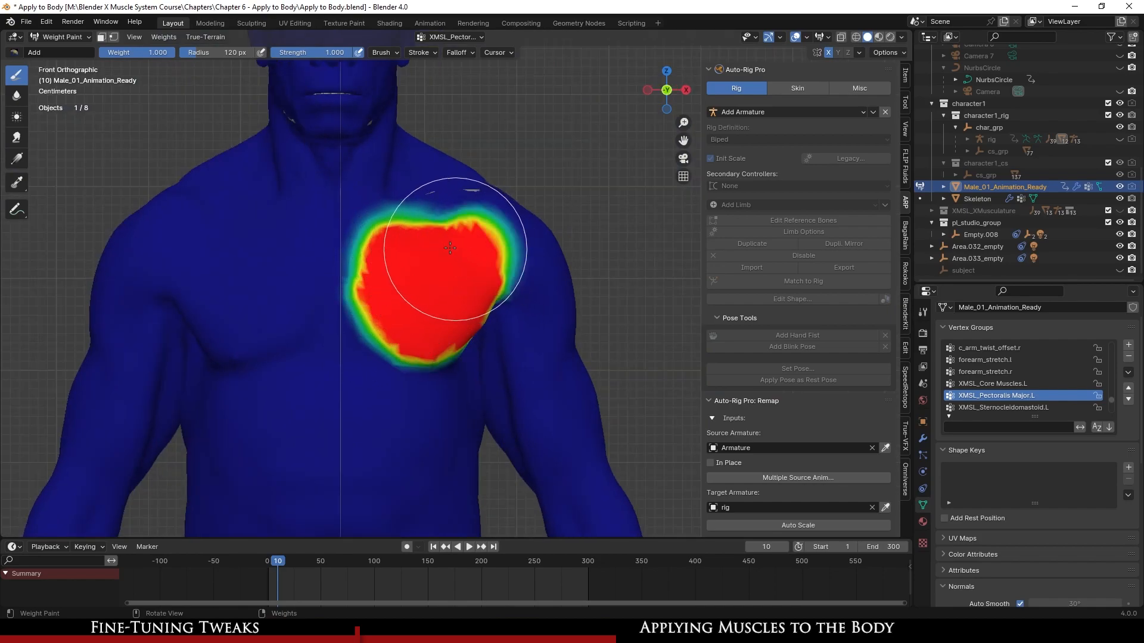
pyautogui.scroll(3, 410, 273)
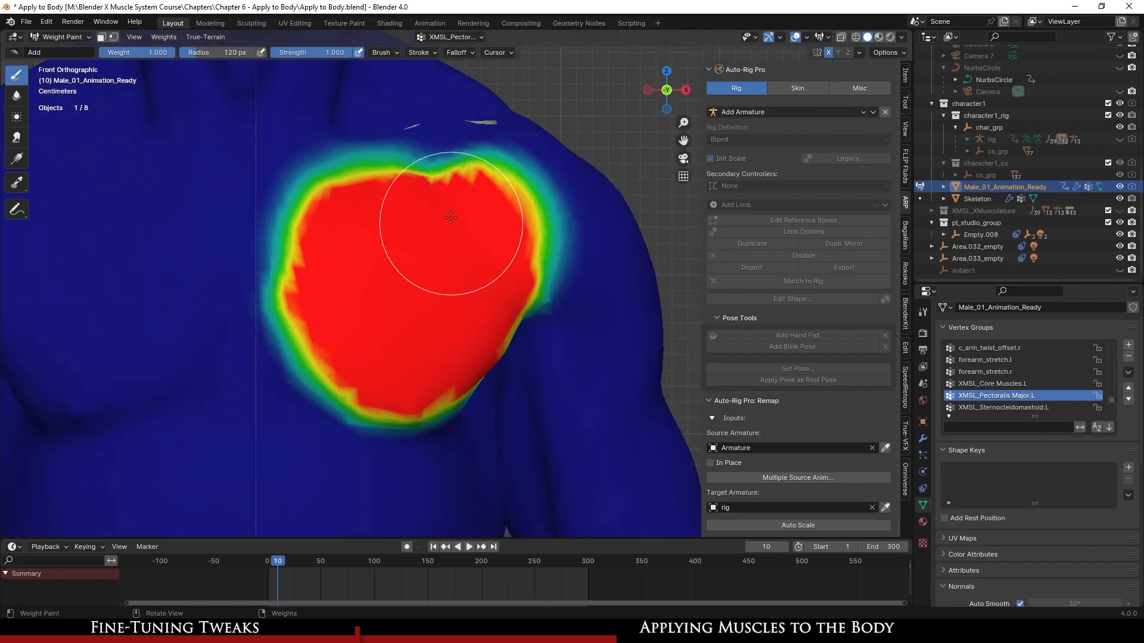
# - Even out the full weight over the left pectoral in XMSL_Pectoralis Major.L, covering the inner and lower edges
pyautogui.moveTo(391, 220)
pyautogui.mouseDown()
pyautogui.moveTo(332, 357)
pyautogui.moveTo(383, 421)
pyautogui.mouseUp()
pyautogui.moveTo(383, 421)
pyautogui.mouseDown(button='middle')
pyautogui.moveTo(434, 274)
pyautogui.moveTo(401, 320)
pyautogui.mouseUp(button='middle')
pyautogui.moveTo(547, 278); pyautogui.dragTo(562, 358, button='middle')
pyautogui.scroll(3, 509, 329)
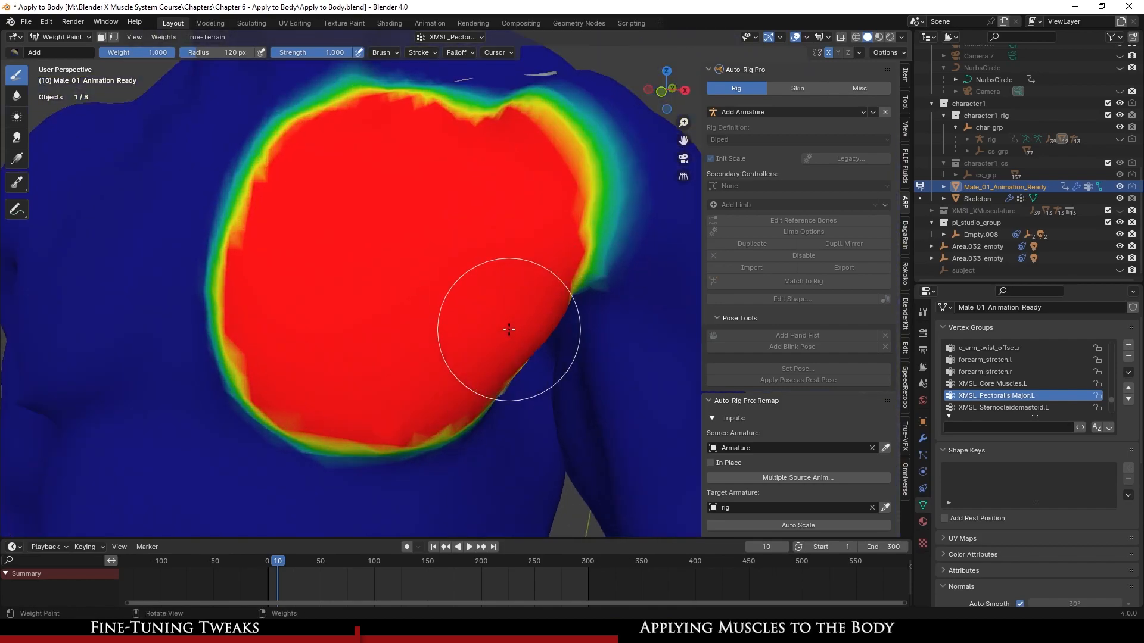
pyautogui.moveTo(509, 329); pyautogui.dragTo(362, 193, button='middle')
# - Smooth the XMSL_Pectoralis Major.L weights at factor 0.5 with 15 iterations
pyautogui.click(164, 37)
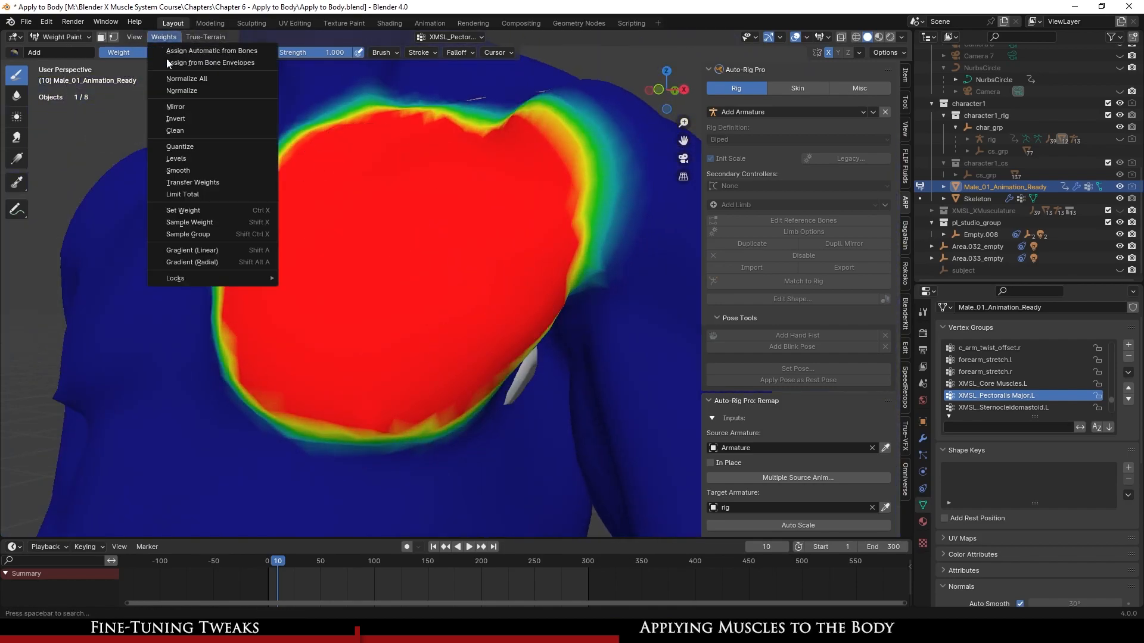
pyautogui.click(213, 170)
pyautogui.scroll(2, 368, 380)
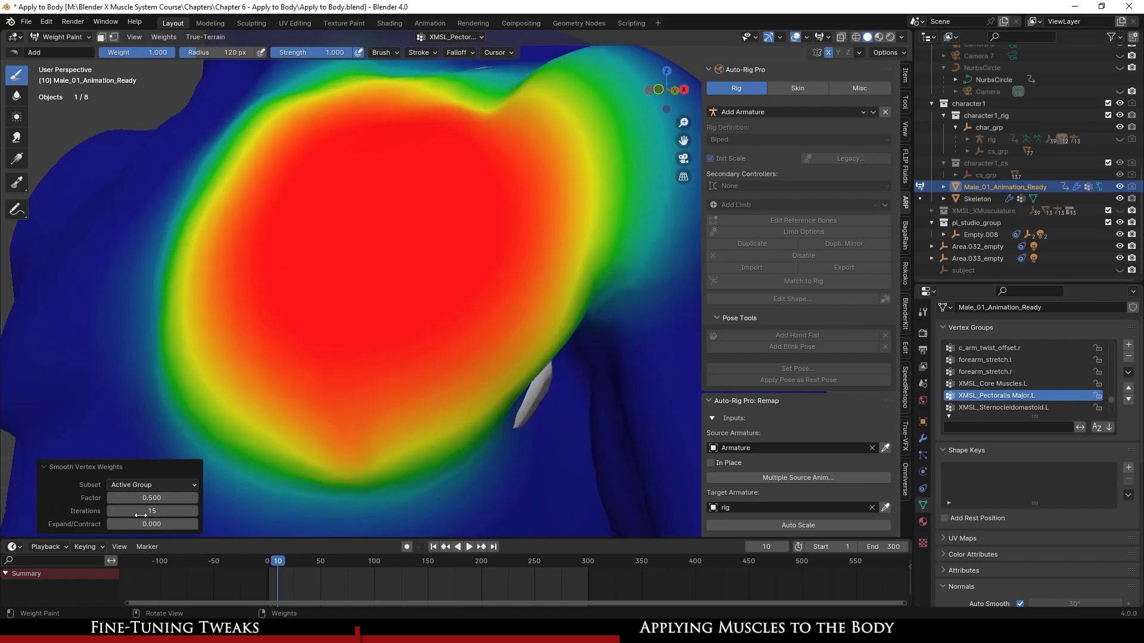
pyautogui.scroll(-3, 373, 395)
pyautogui.moveTo(373, 395); pyautogui.dragTo(385, 365, button='middle')
# - Make XMSL_Sternocleidomastoid.L the active vertex group and save the file
pyautogui.click(1035, 409)
pyautogui.keyDown('shift'); pyautogui.moveTo(427, 279); pyautogui.dragTo(513, 395, button='middle'); pyautogui.keyUp('shift')
pyautogui.scroll(1, 498, 416)
pyautogui.hotkey('ctrl', 's')
pyautogui.press('KP_1')
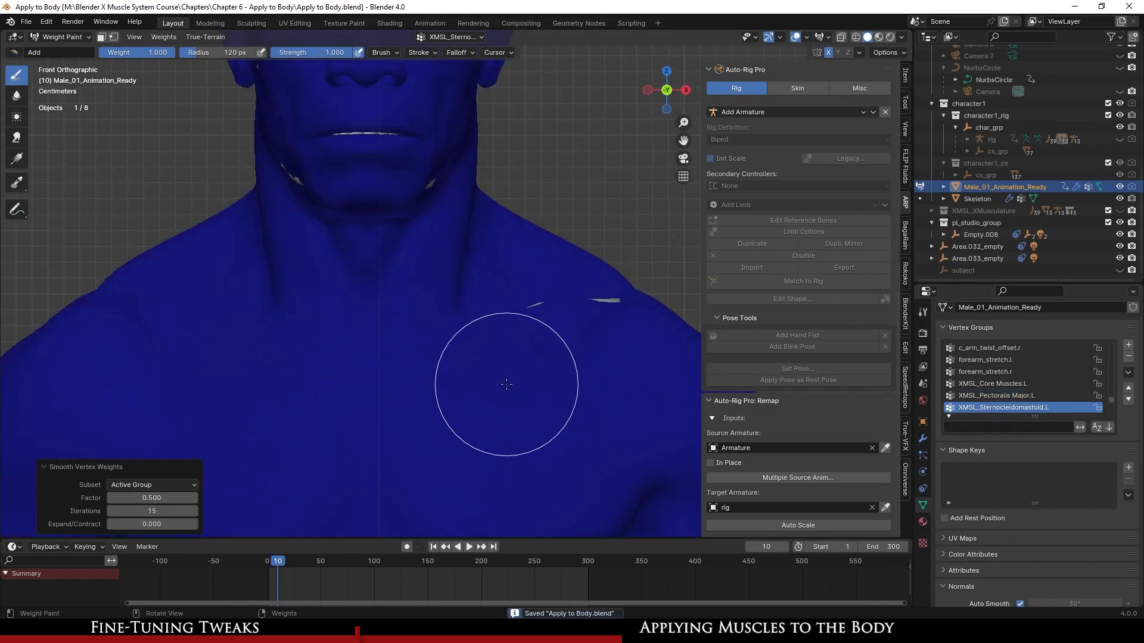
# - Enable Topology Mirror and paint a first full-weight stroke up the left side of the neck
pyautogui.moveTo(587, 306); pyautogui.dragTo(492, 288, button='middle')
pyautogui.click(860, 53)
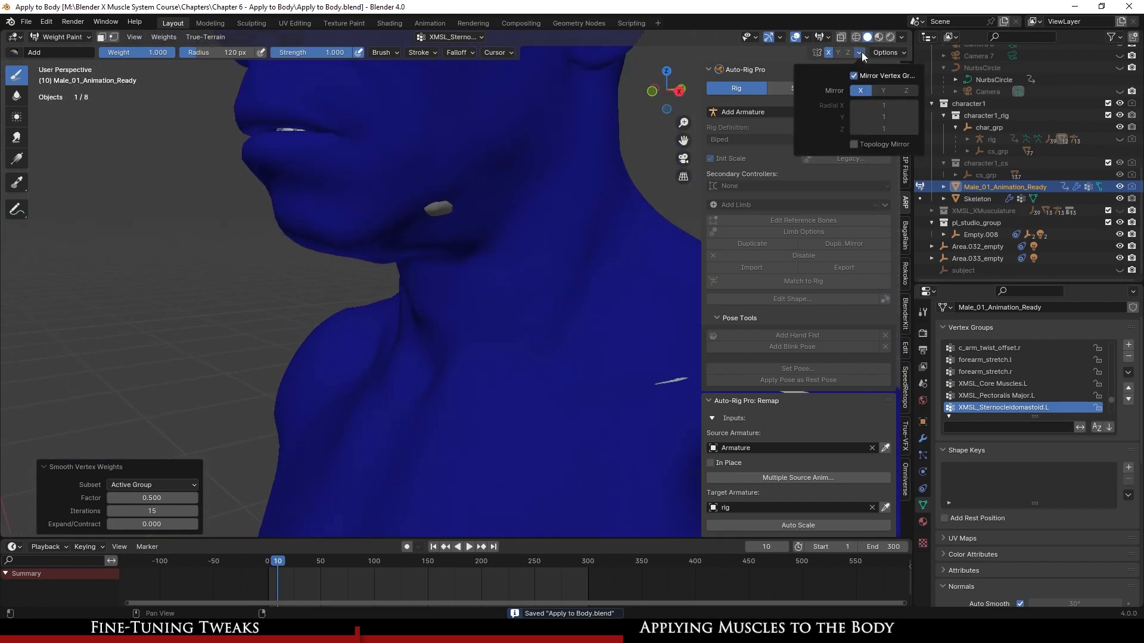
pyautogui.moveTo(448, 352)
pyautogui.mouseDown(button='middle')
pyautogui.moveTo(485, 332)
pyautogui.moveTo(490, 359)
pyautogui.moveTo(470, 358)
pyautogui.mouseUp(button='middle')
pyautogui.scroll(1, 470, 364)
pyautogui.moveTo(460, 398); pyautogui.dragTo(525, 260)
pyautogui.scroll(-2, 470, 325)
pyautogui.moveTo(457, 336)
pyautogui.mouseDown(button='middle')
pyautogui.moveTo(461, 366)
pyautogui.moveTo(451, 312)
pyautogui.mouseUp(button='middle')
pyautogui.scroll(1, 451, 312)
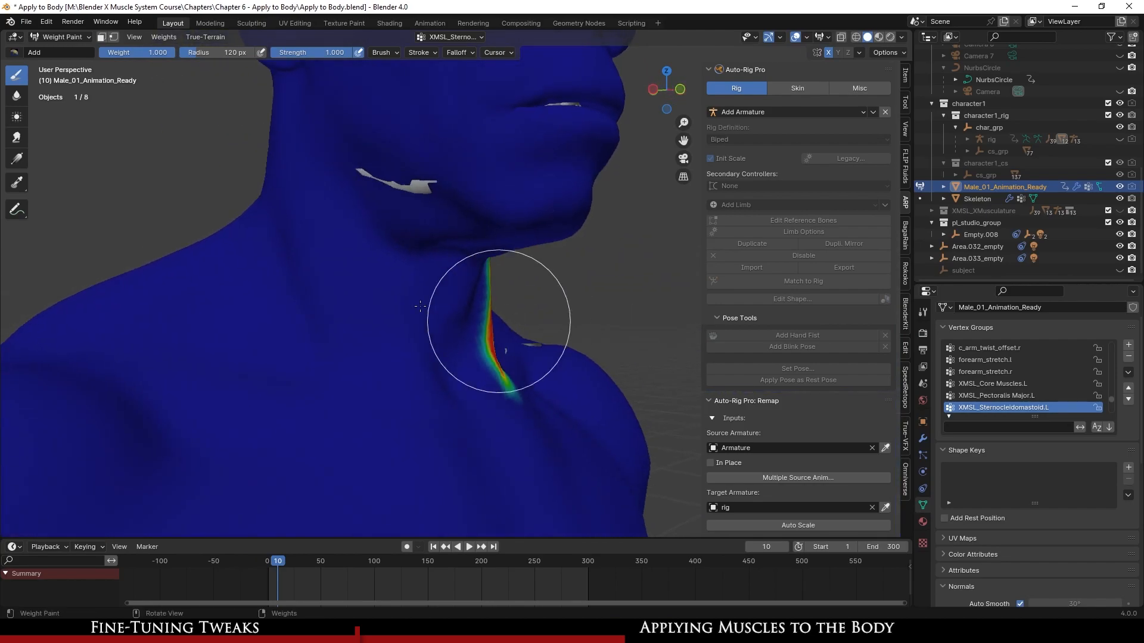
# - Turn off Mirror Vertex Groups in the weight painting symmetry settings
pyautogui.click(861, 52)
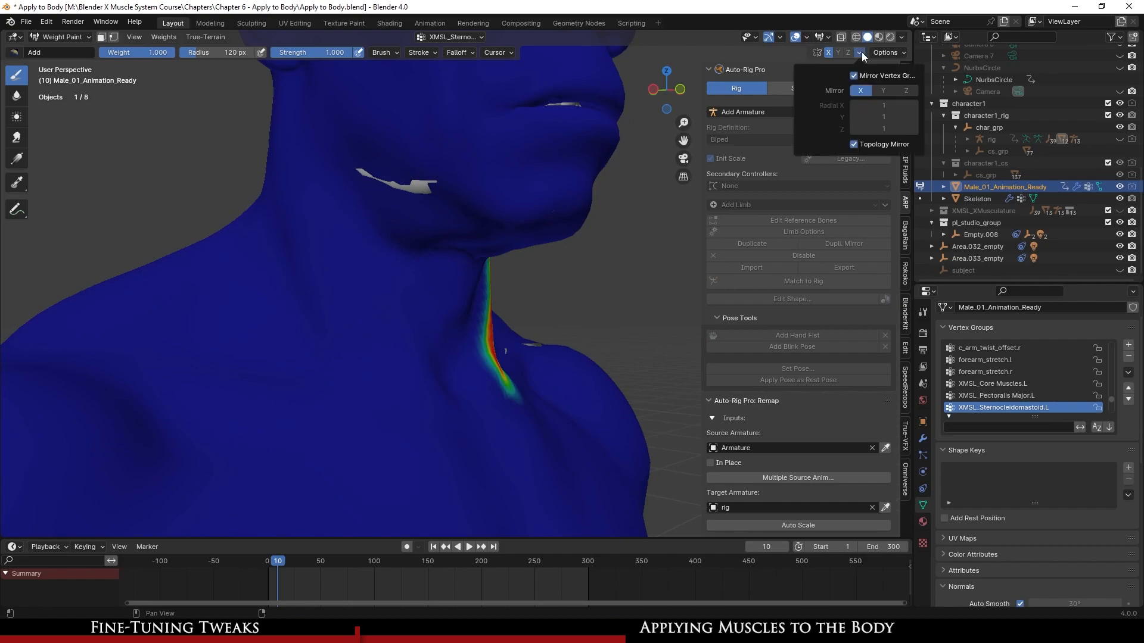
pyautogui.click(861, 52)
pyautogui.moveTo(447, 374)
pyautogui.mouseDown(button='middle')
pyautogui.moveTo(345, 357)
pyautogui.moveTo(401, 416)
pyautogui.moveTo(451, 341)
pyautogui.mouseUp(button='middle')
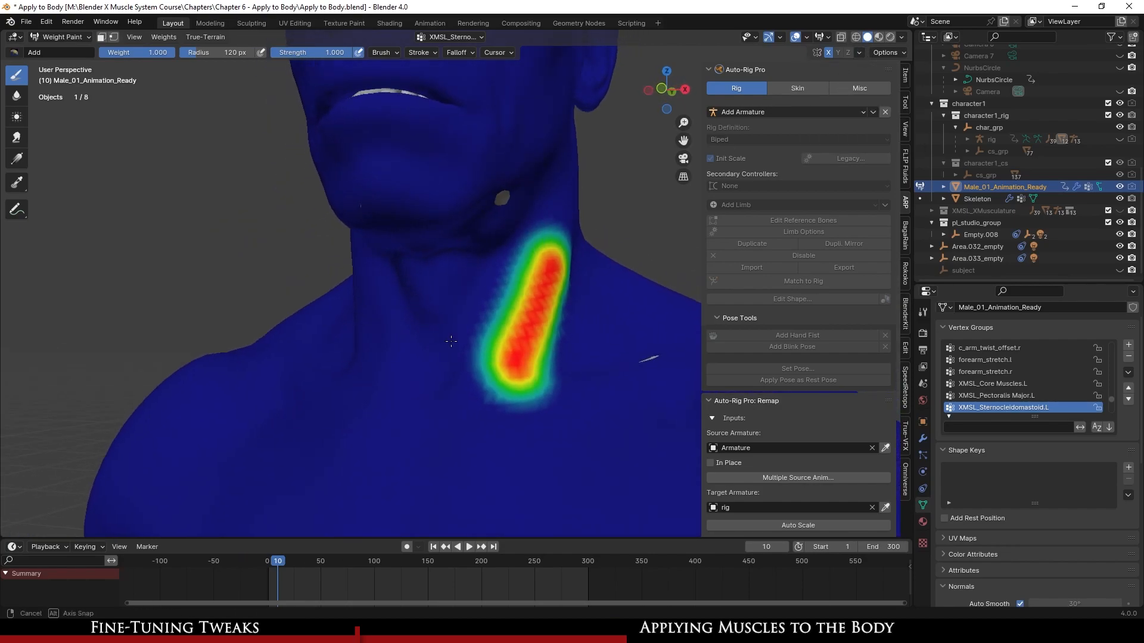
# - Paint full weight along the left sternocleidomastoid from the collarbone up to just below the ear
pyautogui.moveTo(385, 195); pyautogui.dragTo(339, 338, button='middle')
pyautogui.scroll(2, 339, 338)
pyautogui.moveTo(417, 339); pyautogui.dragTo(489, 345, button='middle')
pyautogui.moveTo(480, 361)
pyautogui.mouseDown()
pyautogui.moveTo(519, 328)
pyautogui.moveTo(568, 226)
pyautogui.mouseUp()
pyautogui.moveTo(572, 221)
pyautogui.keyDown('shift'); pyautogui.mouseDown(button='middle')
pyautogui.moveTo(505, 342)
pyautogui.moveTo(480, 352)
pyautogui.mouseUp(button='middle'); pyautogui.keyUp('shift')
pyautogui.moveTo(480, 351); pyautogui.dragTo(516, 251)
pyautogui.moveTo(520, 255); pyautogui.dragTo(482, 265, button='middle')
pyautogui.moveTo(498, 311)
pyautogui.mouseDown()
pyautogui.moveTo(514, 258)
pyautogui.moveTo(484, 367)
pyautogui.moveTo(470, 362)
pyautogui.mouseUp()
pyautogui.moveTo(469, 363)
pyautogui.mouseDown(button='middle')
pyautogui.moveTo(511, 359)
pyautogui.moveTo(529, 254)
pyautogui.mouseUp(button='middle')
pyautogui.moveTo(515, 267)
pyautogui.mouseDown()
pyautogui.moveTo(529, 348)
pyautogui.moveTo(549, 336)
pyautogui.mouseUp()
pyautogui.moveTo(549, 336); pyautogui.dragTo(473, 357, button='middle')
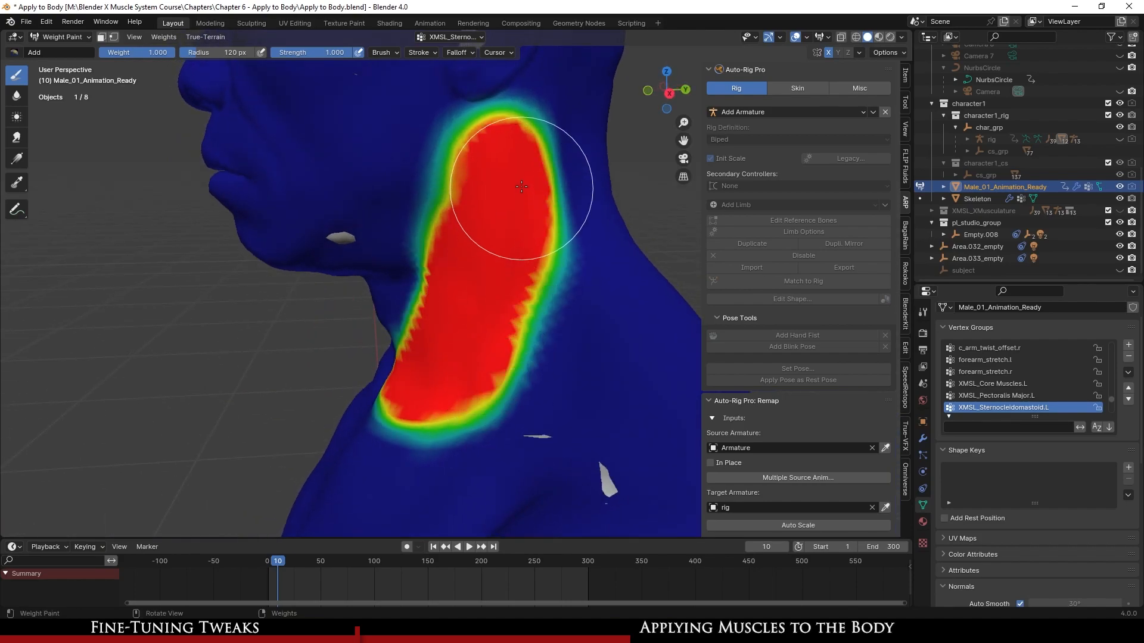
# - Paint a matching full-weight band along the right side of the neck from the collarbone to below the ear
pyautogui.moveTo(395, 357)
pyautogui.mouseDown(button='middle')
pyautogui.moveTo(487, 293)
pyautogui.moveTo(411, 358)
pyautogui.mouseUp(button='middle')
pyautogui.moveTo(411, 357); pyautogui.dragTo(401, 309)
pyautogui.moveTo(401, 309); pyautogui.dragTo(476, 382, button='middle')
pyautogui.moveTo(477, 381)
pyautogui.mouseDown()
pyautogui.moveTo(447, 373)
pyautogui.moveTo(408, 232)
pyautogui.mouseUp()
pyautogui.moveTo(409, 232); pyautogui.dragTo(477, 188, button='middle')
pyautogui.moveTo(477, 189)
pyautogui.mouseDown()
pyautogui.moveTo(485, 396)
pyautogui.moveTo(511, 370)
pyautogui.mouseUp()
pyautogui.moveTo(511, 370)
pyautogui.mouseDown(button='middle')
pyautogui.moveTo(402, 386)
pyautogui.moveTo(395, 408)
pyautogui.moveTo(434, 334)
pyautogui.moveTo(439, 243)
pyautogui.mouseUp(button='middle')
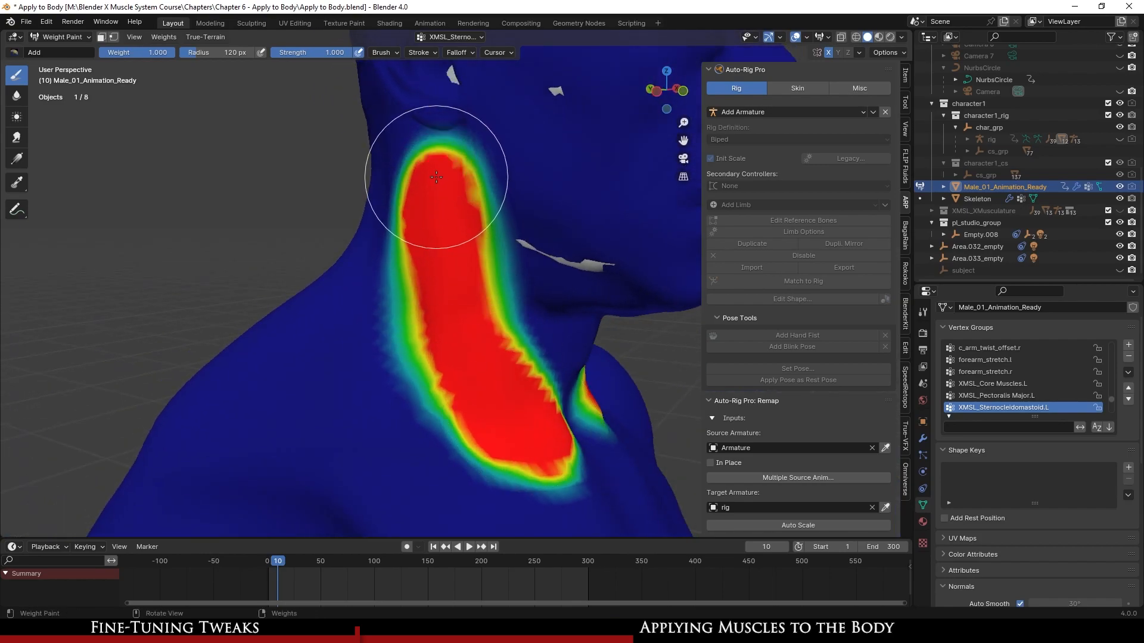
pyautogui.moveTo(436, 170); pyautogui.dragTo(492, 408)
pyautogui.moveTo(493, 408)
pyautogui.mouseDown(button='middle')
pyautogui.moveTo(472, 405)
pyautogui.moveTo(468, 390)
pyautogui.moveTo(381, 390)
pyautogui.moveTo(486, 400)
pyautogui.mouseUp(button='middle')
pyautogui.scroll(1, 473, 406)
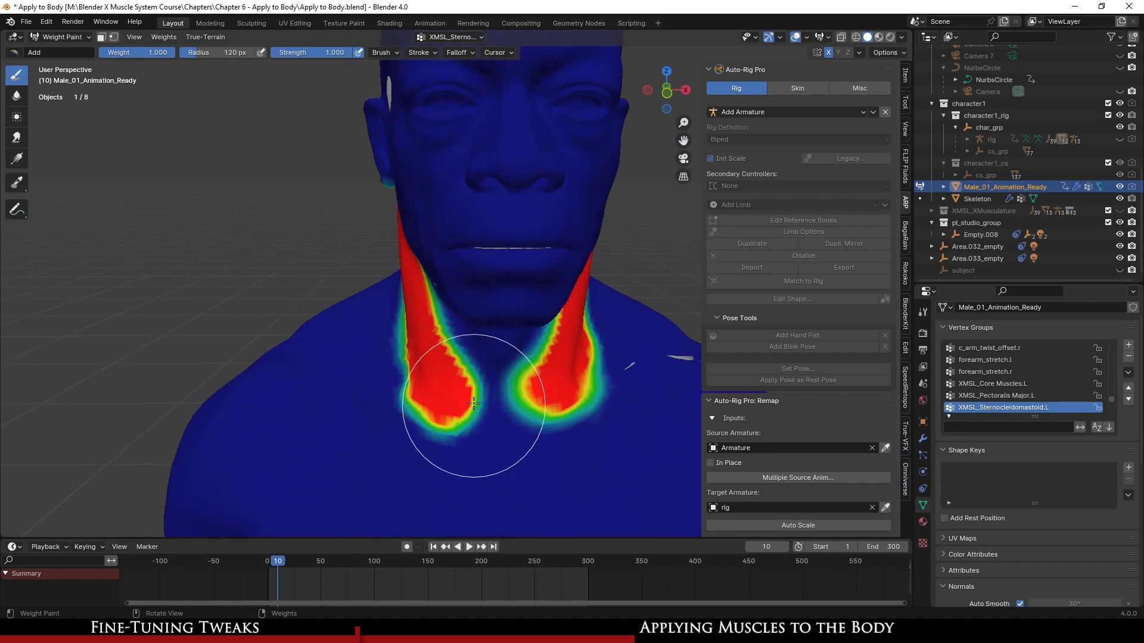
# - Smooth the XMSL_Sternocleidomastoid.L weights at factor 0.5 with 15 iterations and save the file
pyautogui.click(164, 37)
pyautogui.click(216, 171)
pyautogui.scroll(-2, 523, 429)
pyautogui.moveTo(524, 429); pyautogui.dragTo(507, 357, button='middle')
pyautogui.hotkey('ctrl', 's')
pyautogui.scroll(-2, 581, 349)
pyautogui.scroll(2, 507, 358)
pyautogui.moveTo(411, 345); pyautogui.dragTo(442, 345, button='middle')
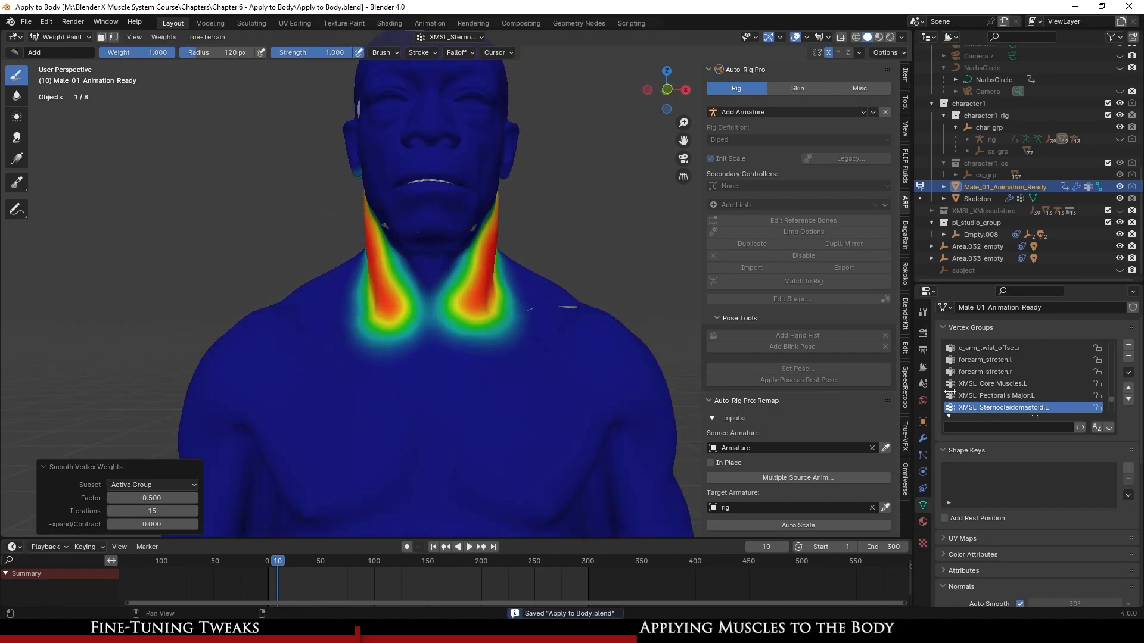
# - Make XMSL_Trapizeous.L the active vertex group and save the file
pyautogui.scroll(-2, 1021, 388)
pyautogui.click(1033, 396)
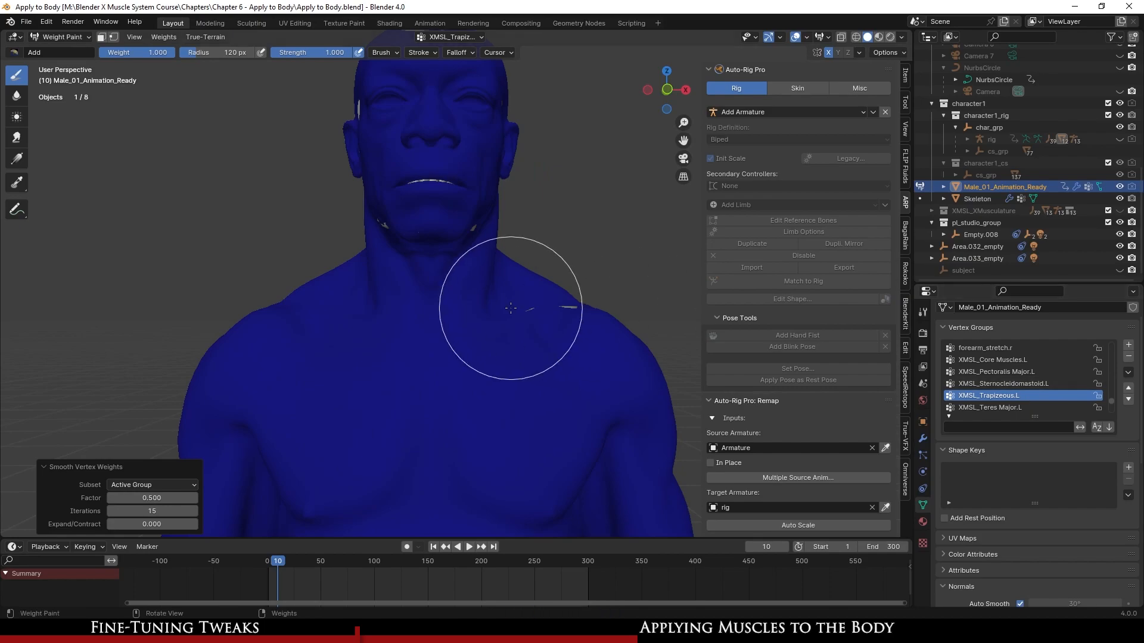
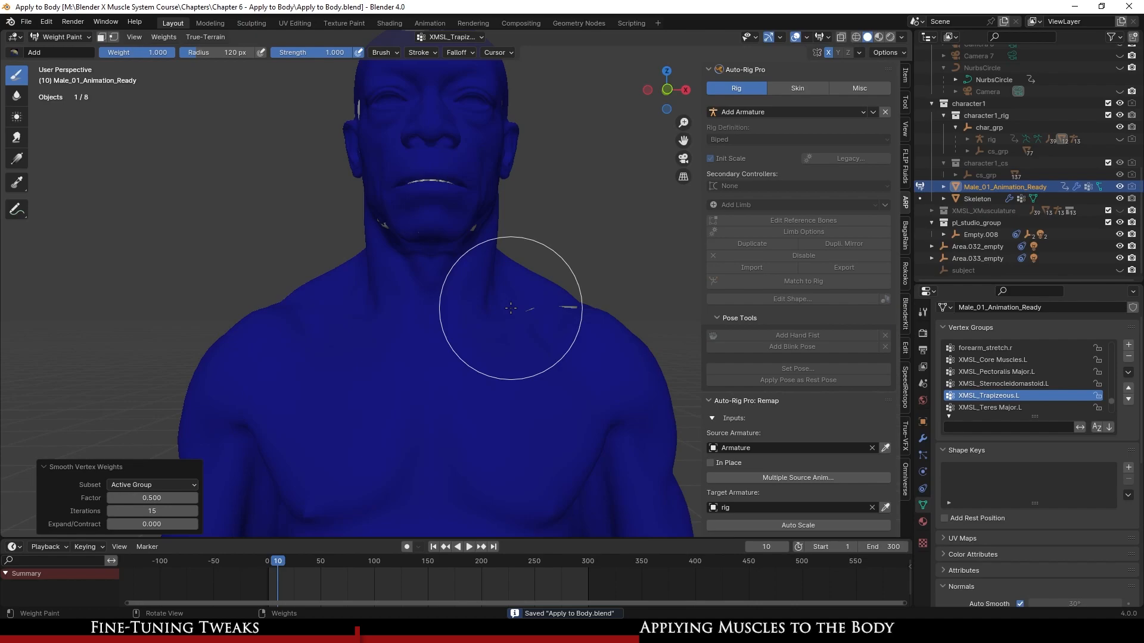
pyautogui.moveTo(510, 341); pyautogui.dragTo(467, 296, button='middle')
pyautogui.hotkey('ctrl', 's')
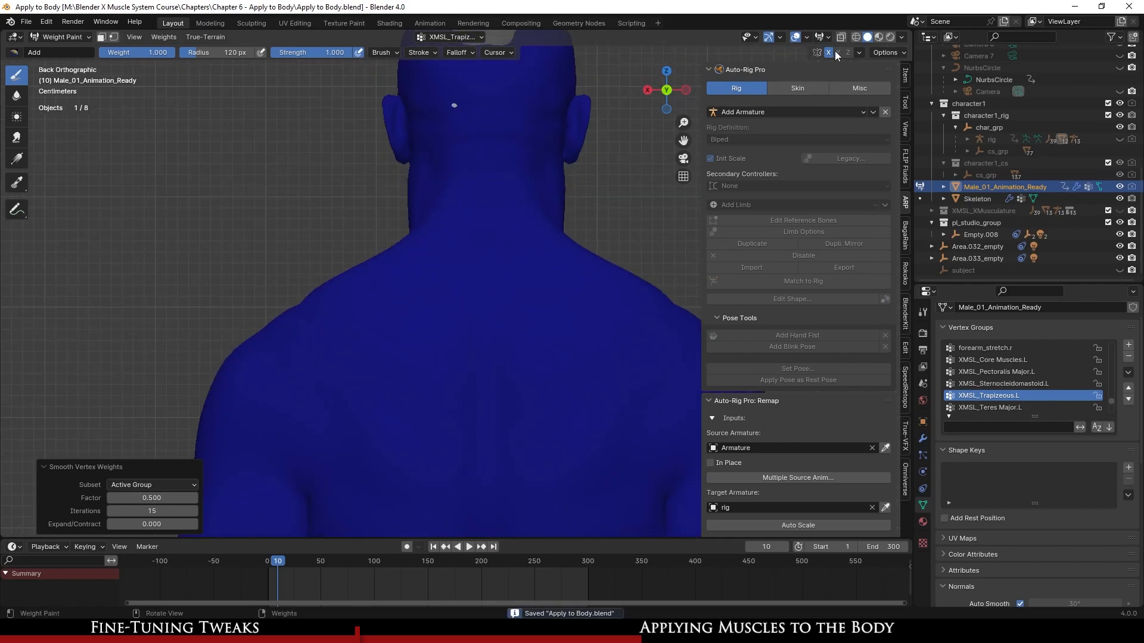
# - Enable Mirror Vertex Groups, disable Topology Mirror, and hide the viewport sidebar
pyautogui.click(860, 52)
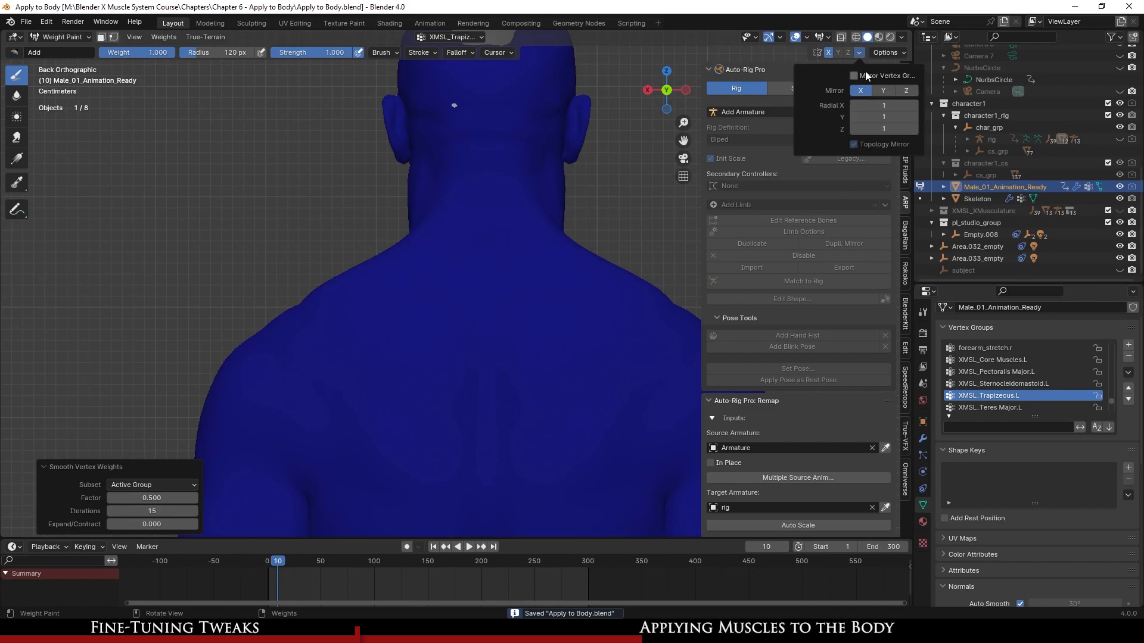
pyautogui.click(868, 73)
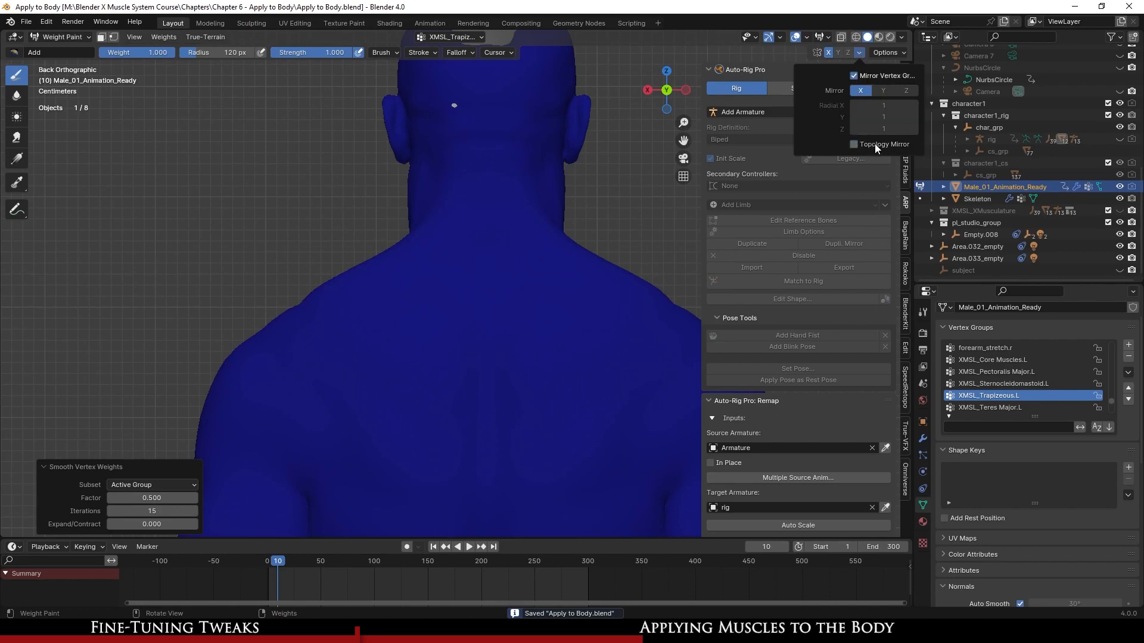
pyautogui.keyDown('shift'); pyautogui.moveTo(492, 283); pyautogui.dragTo(444, 292, button='middle'); pyautogui.keyUp('shift')
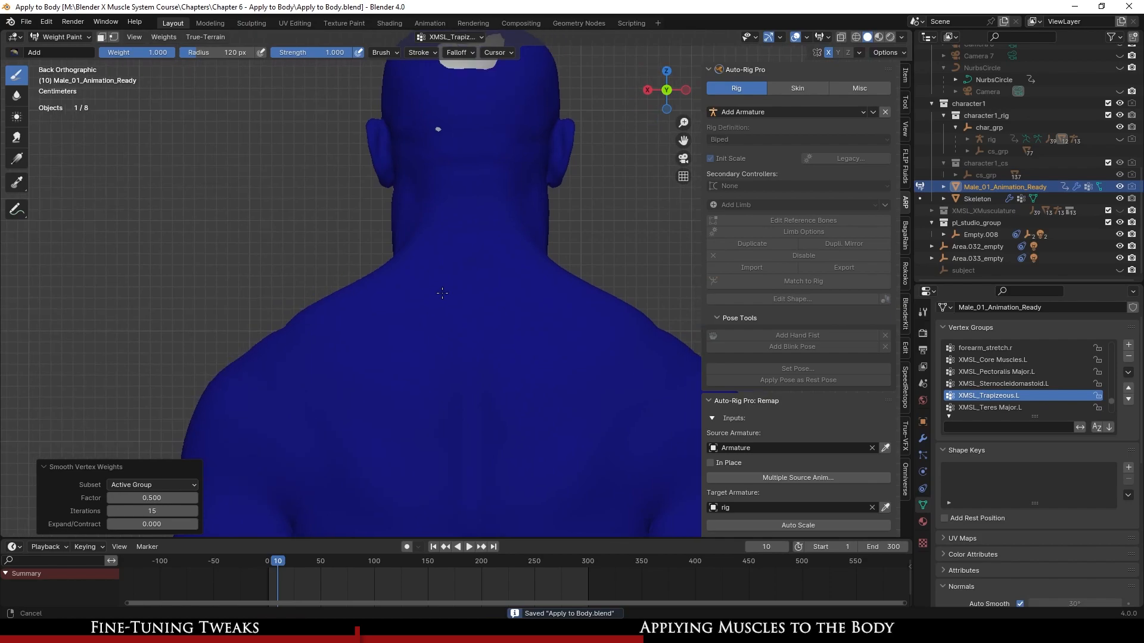
pyautogui.scroll(-1, 444, 292)
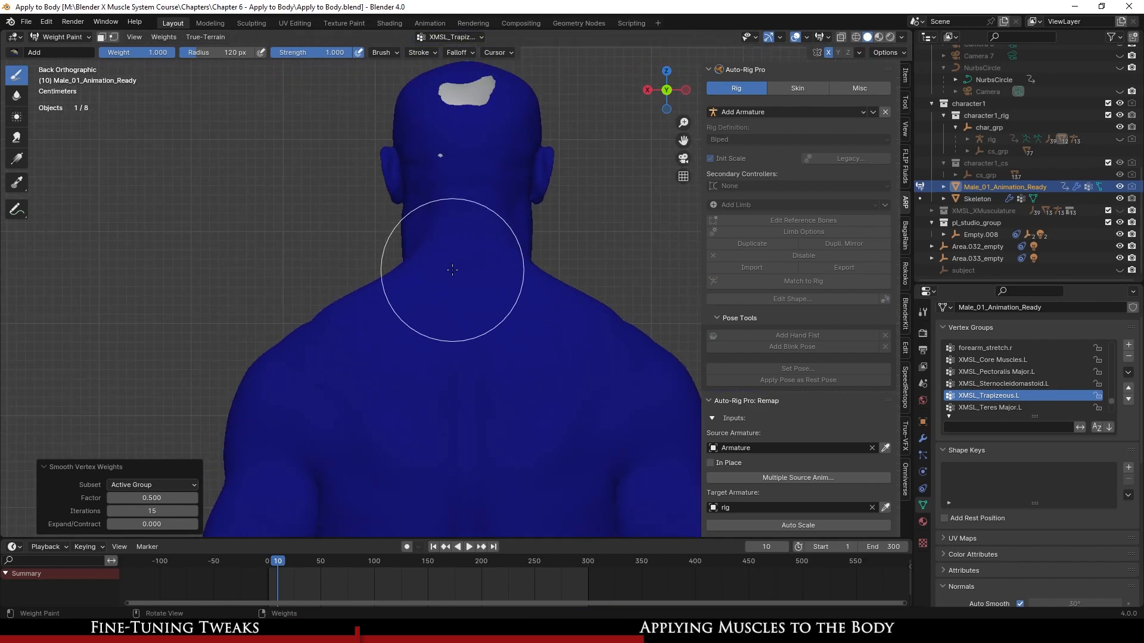
pyautogui.press('n')
# - Paint full weight in XMSL_Trapizeous.L down the back of the neck to the mid-back and across the left shoulder blade
pyautogui.moveTo(470, 196)
pyautogui.mouseDown()
pyautogui.moveTo(464, 344)
pyautogui.moveTo(460, 256)
pyautogui.moveTo(439, 217)
pyautogui.moveTo(467, 172)
pyautogui.moveTo(478, 266)
pyautogui.moveTo(471, 354)
pyautogui.moveTo(466, 331)
pyautogui.mouseUp()
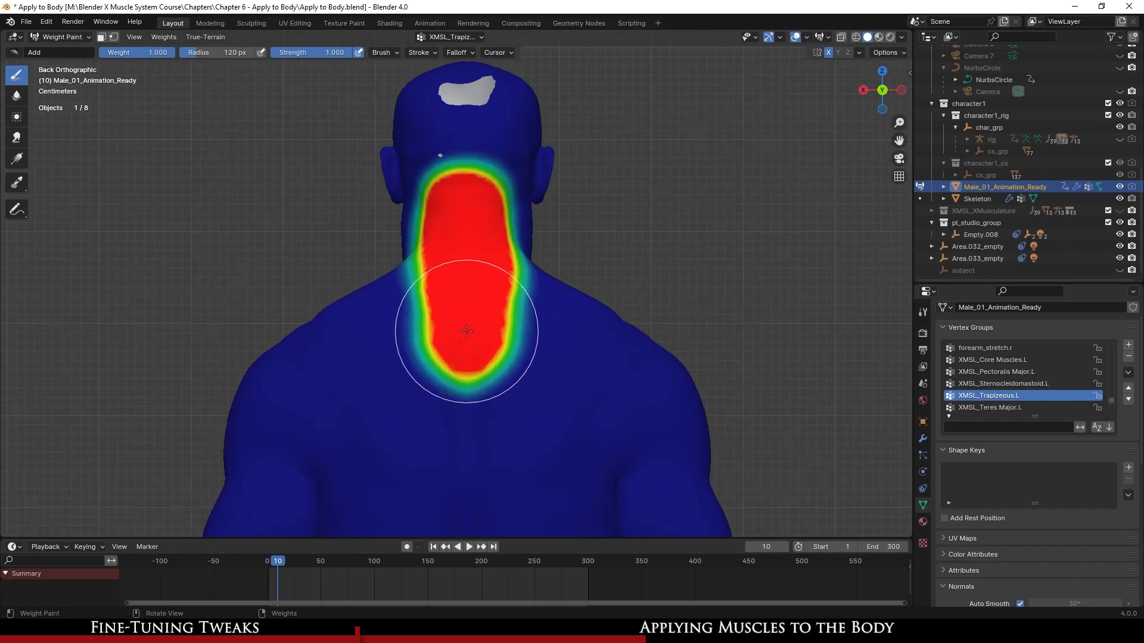
pyautogui.scroll(1, 477, 342)
pyautogui.keyDown('shift'); pyautogui.moveTo(454, 370); pyautogui.dragTo(477, 275, button='middle'); pyautogui.keyUp('shift')
pyautogui.moveTo(478, 276)
pyautogui.mouseDown()
pyautogui.moveTo(465, 397)
pyautogui.moveTo(399, 319)
pyautogui.moveTo(340, 273)
pyautogui.moveTo(396, 332)
pyautogui.moveTo(453, 344)
pyautogui.mouseUp()
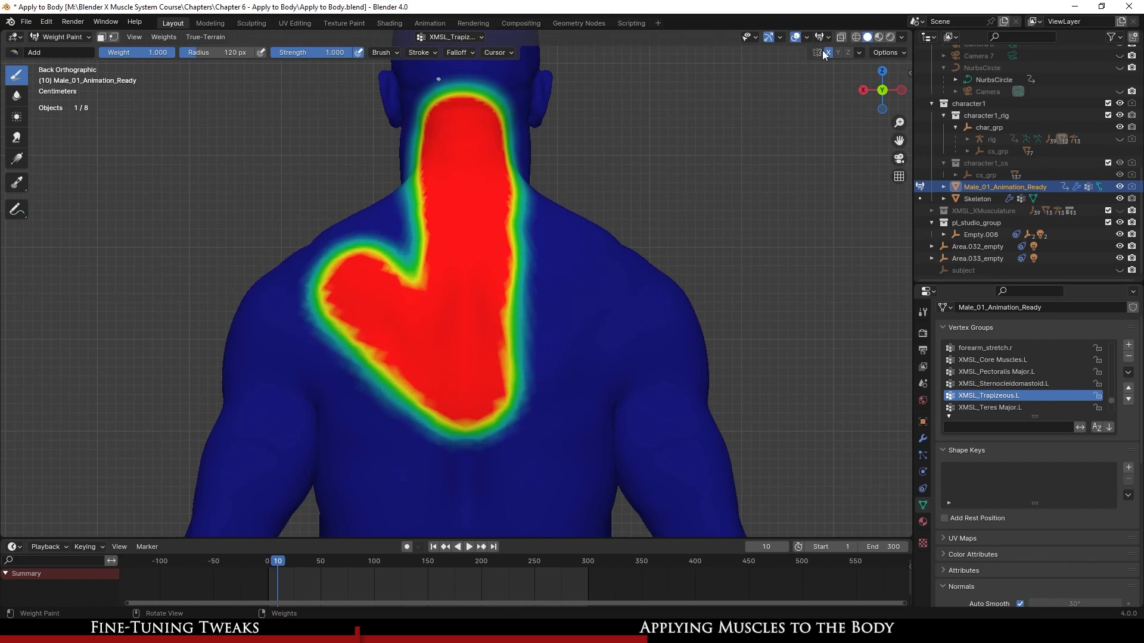
# - Turn off X mirroring and fill the right half of the trapezius with full weight in back view
pyautogui.moveTo(460, 327)
pyautogui.mouseDown(button='middle')
pyautogui.moveTo(524, 331)
pyautogui.moveTo(431, 296)
pyautogui.moveTo(471, 375)
pyautogui.mouseUp(button='middle')
pyautogui.press('KP_1')
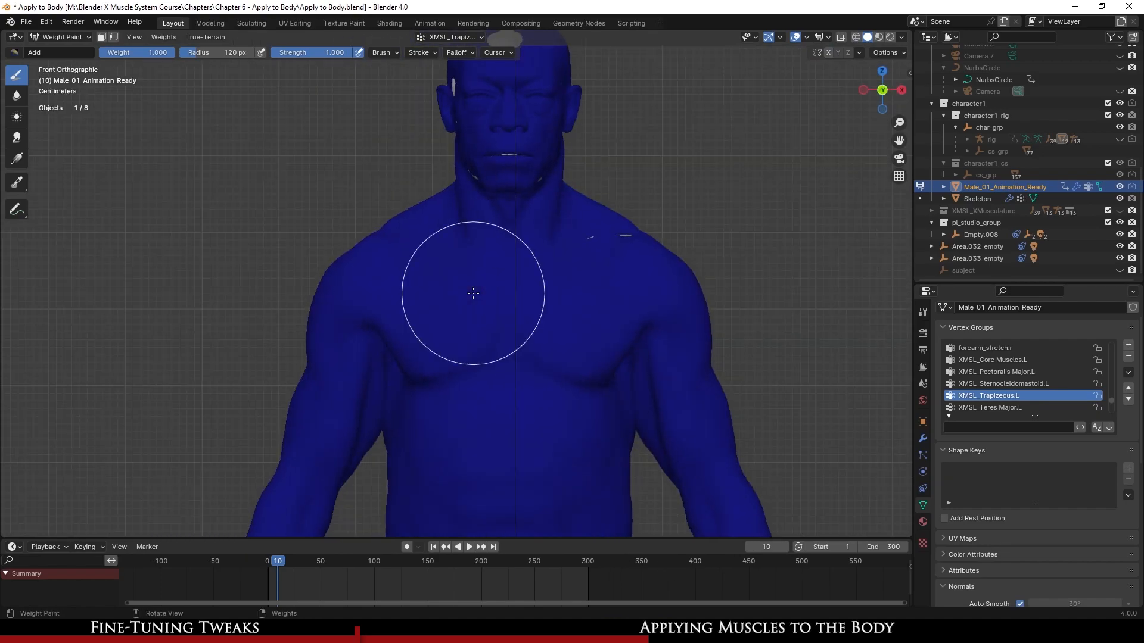
pyautogui.press('ctrl+KP_1')
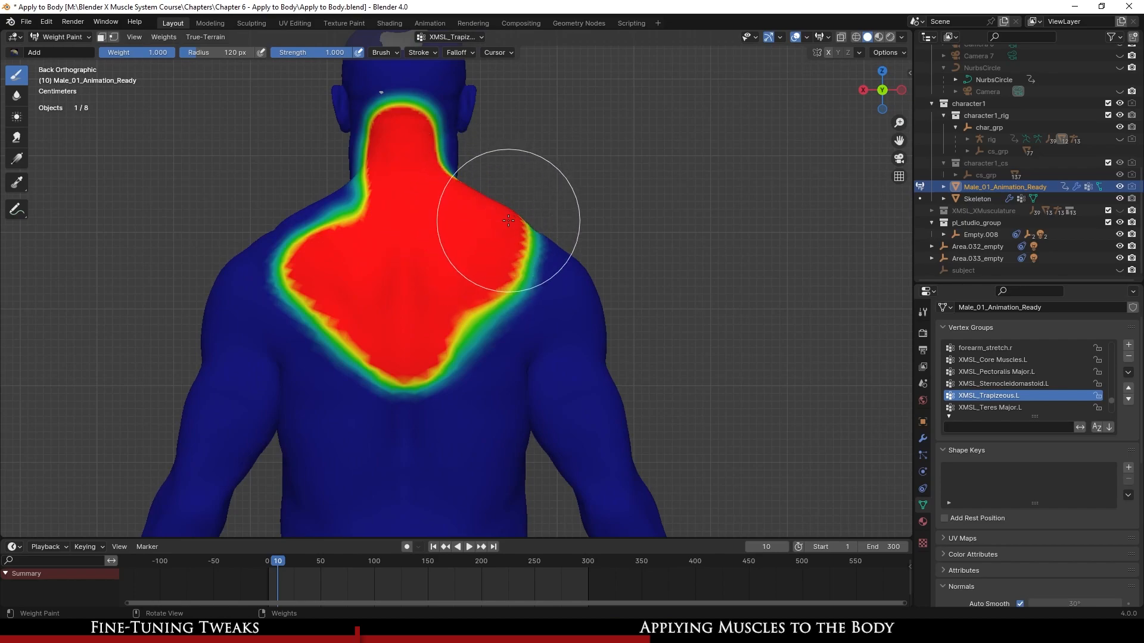
pyautogui.keyDown('shift'); pyautogui.moveTo(508, 221); pyautogui.dragTo(541, 222, button='middle'); pyautogui.keyUp('shift')
pyautogui.moveTo(541, 221)
pyautogui.mouseDown()
pyautogui.moveTo(460, 357)
pyautogui.moveTo(350, 280)
pyautogui.moveTo(289, 196)
pyautogui.moveTo(358, 173)
pyautogui.moveTo(405, 201)
pyautogui.mouseUp()
# - Extend the full trapezius weight over the tops of both shoulders beside the neck in front view
pyautogui.moveTo(405, 201)
pyautogui.mouseDown(button='middle')
pyautogui.moveTo(612, 231)
pyautogui.moveTo(593, 225)
pyautogui.mouseUp(button='middle')
pyautogui.press('KP_1')
pyautogui.scroll(2, 593, 238)
pyautogui.moveTo(569, 240); pyautogui.dragTo(573, 239)
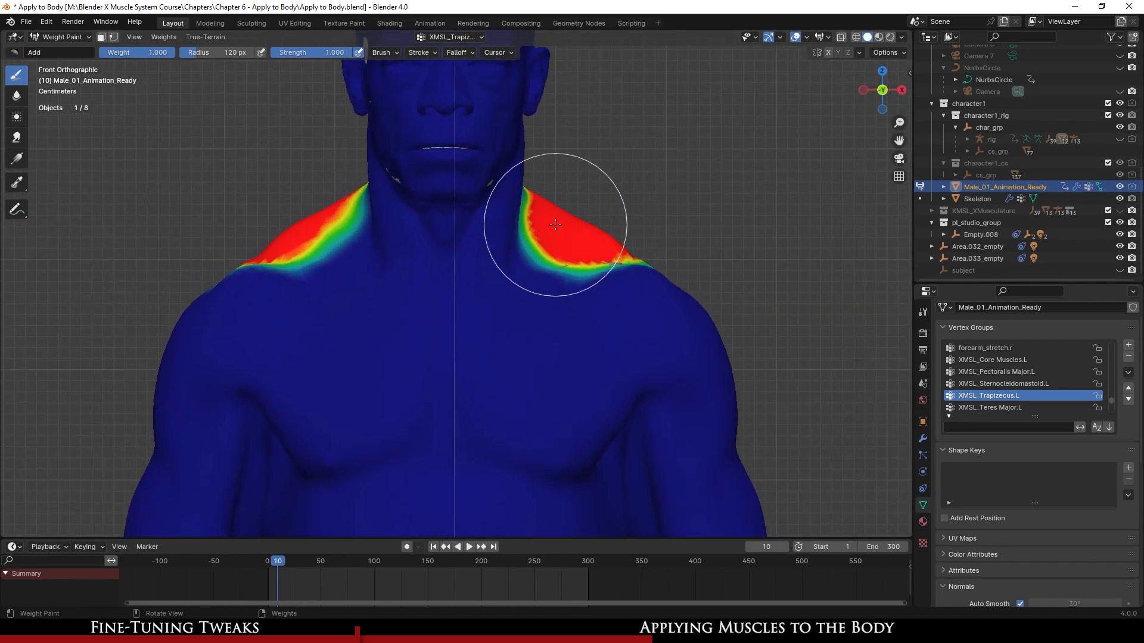
pyautogui.moveTo(274, 225)
pyautogui.mouseDown()
pyautogui.moveTo(322, 230)
pyautogui.moveTo(329, 217)
pyautogui.mouseUp()
pyautogui.moveTo(352, 235); pyautogui.dragTo(409, 281, button='middle')
pyautogui.moveTo(396, 217); pyautogui.dragTo(497, 227, button='middle')
pyautogui.moveTo(489, 301); pyautogui.dragTo(622, 274, button='middle')
# - Smooth the XMSL_Trapizeous.L weights at factor 0.5 with 15 iterations and save the file
pyautogui.click(163, 37)
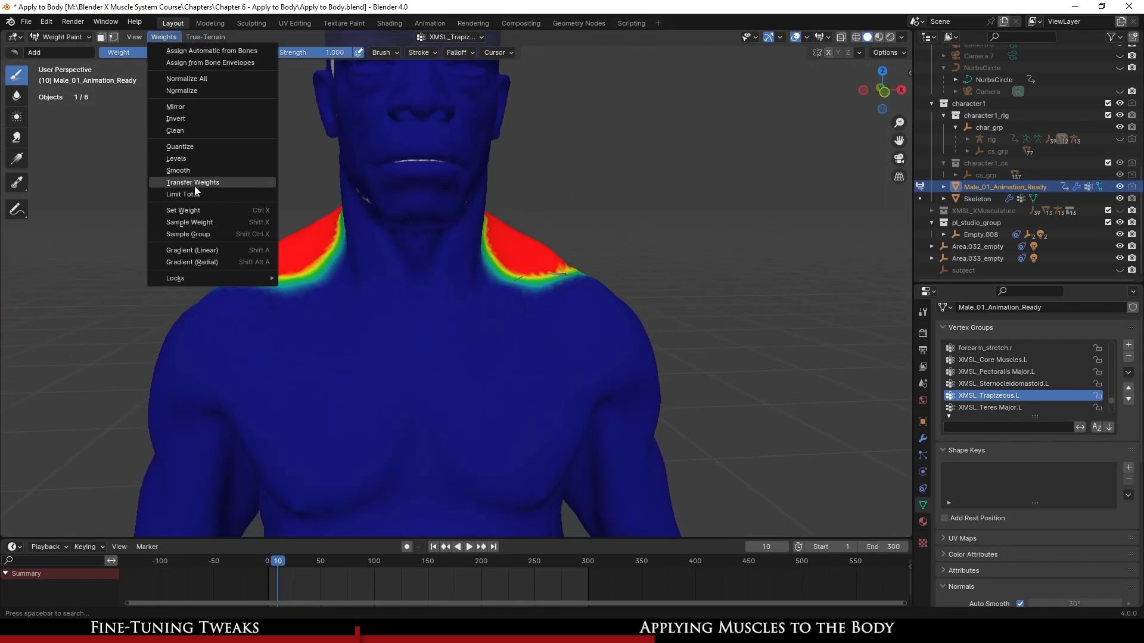
pyautogui.click(200, 172)
pyautogui.moveTo(534, 406); pyautogui.dragTo(371, 398, button='middle')
pyautogui.moveTo(313, 344); pyautogui.dragTo(601, 351, button='middle')
pyautogui.hotkey('ctrl', 's')
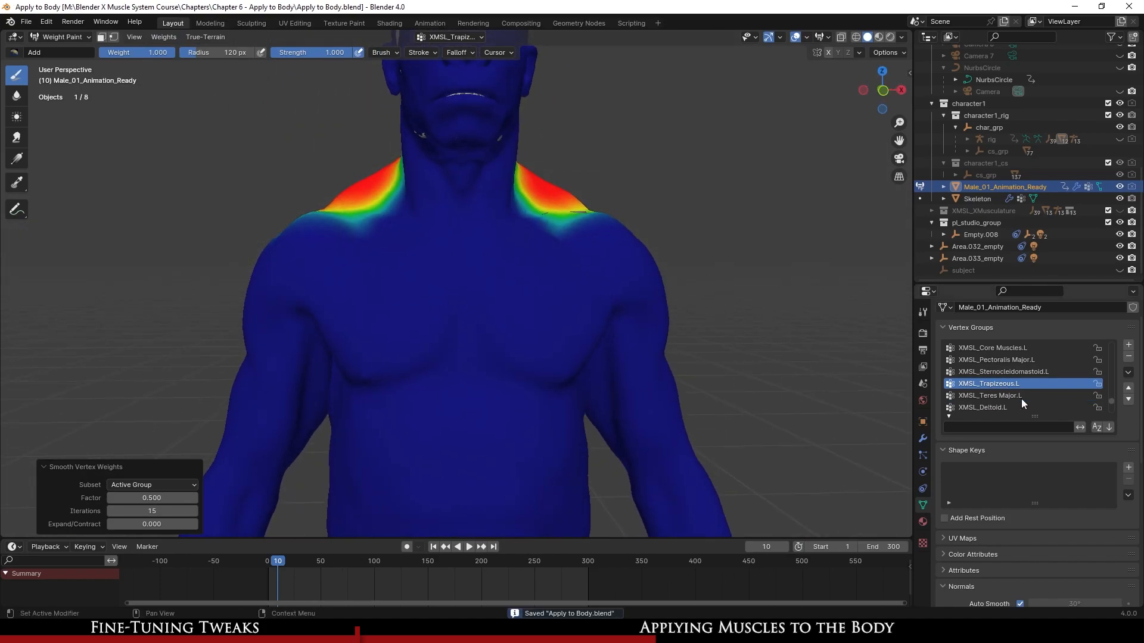
# - Make XMSL_Teres Major.L the active vertex group and save the file
pyautogui.click(1021, 394)
pyautogui.moveTo(776, 373); pyautogui.dragTo(523, 328, button='middle')
pyautogui.hotkey('ctrl', 's')
# - Paint full weight over the left shoulder blade area down to the armpit in XMSL_Teres Major.L
pyautogui.press('KP_1')
pyautogui.press('ctrl+KP_1')
pyautogui.scroll(2, 491, 341)
pyautogui.scroll(1, 492, 325)
pyautogui.moveTo(443, 316)
pyautogui.mouseDown()
pyautogui.moveTo(395, 286)
pyautogui.moveTo(414, 290)
pyautogui.moveTo(396, 251)
pyautogui.mouseUp()
pyautogui.moveTo(395, 250)
pyautogui.mouseDown(button='middle')
pyautogui.moveTo(440, 258)
pyautogui.moveTo(459, 243)
pyautogui.mouseUp(button='middle')
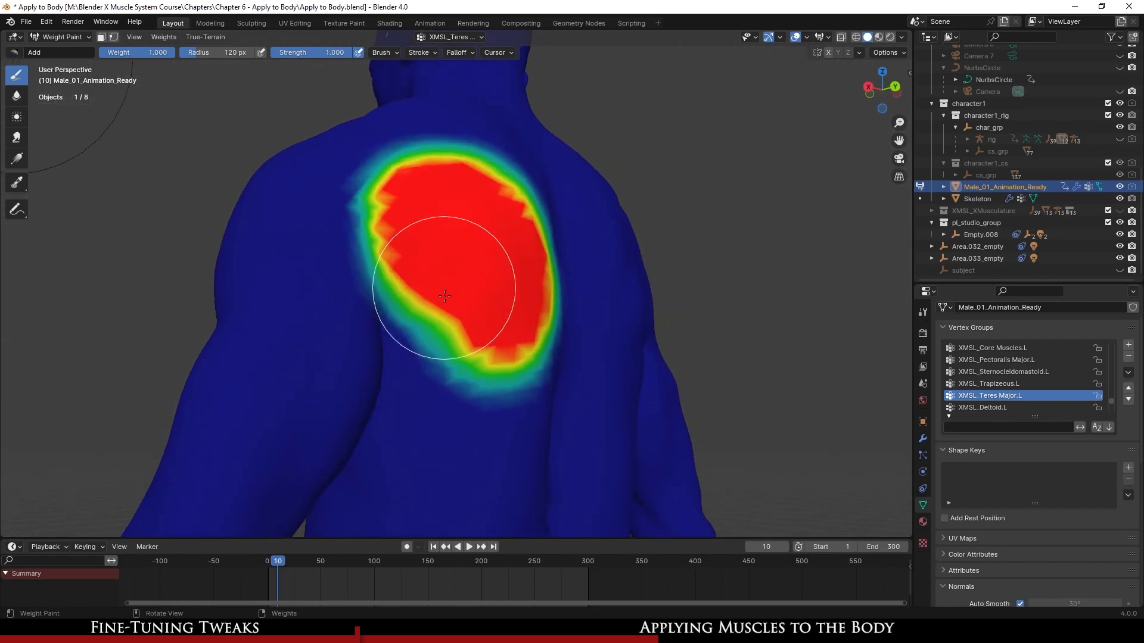
pyautogui.moveTo(504, 333)
pyautogui.mouseDown()
pyautogui.moveTo(416, 273)
pyautogui.moveTo(375, 196)
pyautogui.moveTo(450, 158)
pyautogui.moveTo(496, 238)
pyautogui.mouseUp()
pyautogui.moveTo(496, 238); pyautogui.dragTo(471, 241, button='middle')
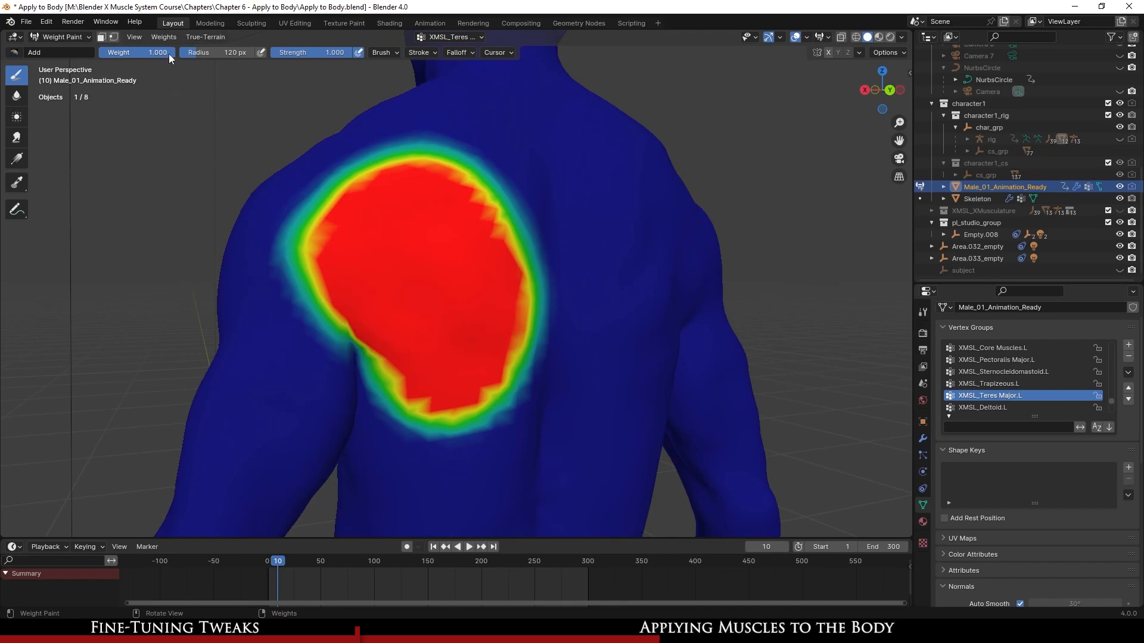
# - Try smoothing the XMSL_Teres Major.L weights with 15 iterations, check the armpit area, and undo the smoothing
pyautogui.click(164, 37)
pyautogui.click(199, 172)
pyautogui.moveTo(396, 364)
pyautogui.mouseDown(button='middle')
pyautogui.moveTo(360, 350)
pyautogui.moveTo(575, 184)
pyautogui.moveTo(607, 227)
pyautogui.moveTo(582, 279)
pyautogui.moveTo(459, 319)
pyautogui.moveTo(592, 343)
pyautogui.moveTo(642, 334)
pyautogui.mouseUp(button='middle')
pyautogui.scroll(5, 459, 273)
pyautogui.scroll(-7, 459, 320)
pyautogui.scroll(2, 643, 334)
pyautogui.moveTo(643, 334); pyautogui.dragTo(632, 337, button='middle')
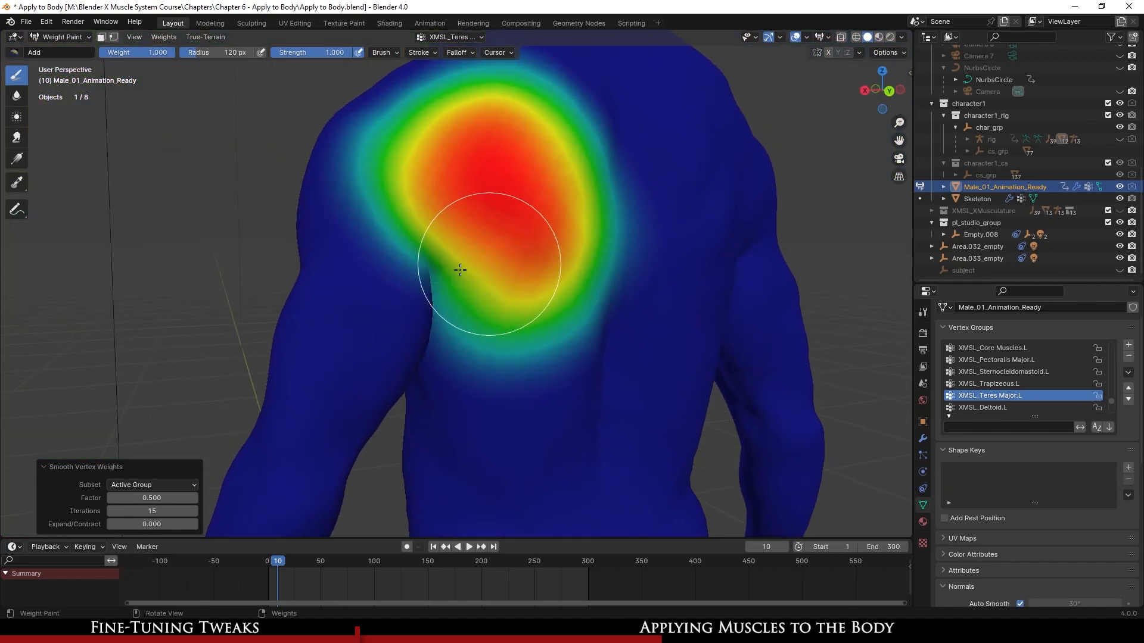
pyautogui.scroll(2, 549, 337)
pyautogui.moveTo(549, 338); pyautogui.dragTo(438, 335, button='middle')
pyautogui.scroll(-3, 448, 337)
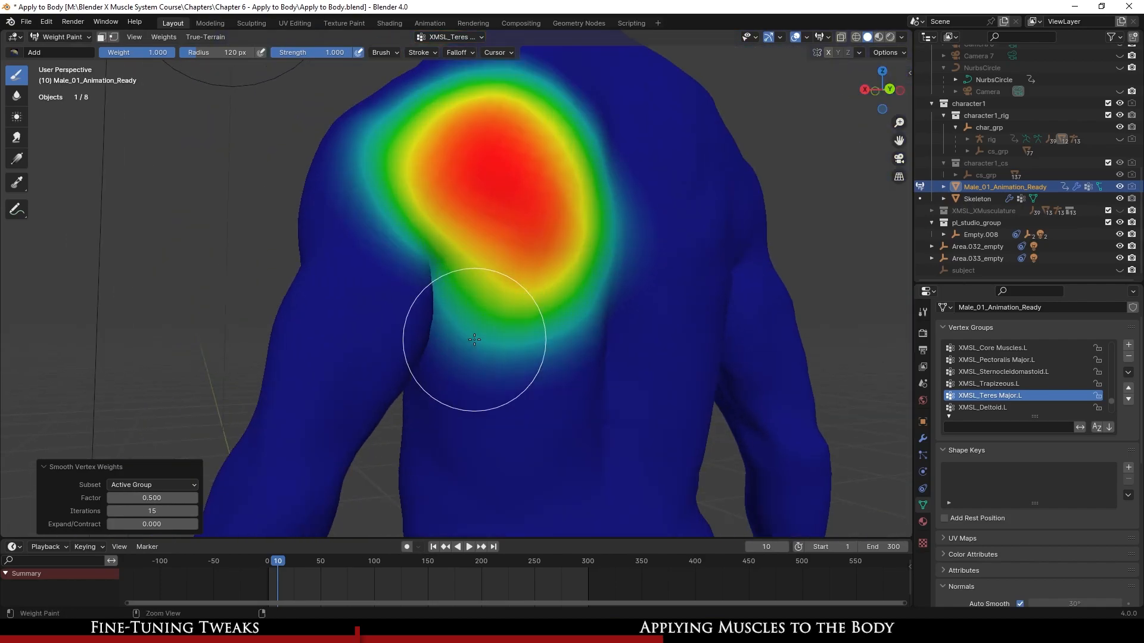
pyautogui.hotkey('ctrl', 'z')
pyautogui.scroll(3, 471, 335)
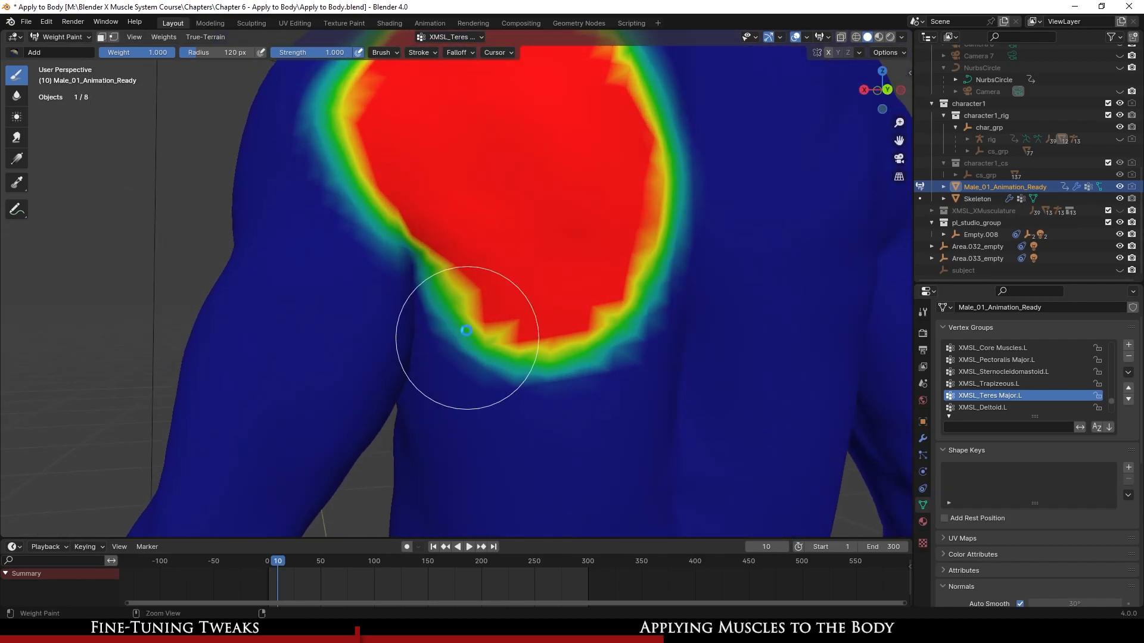
# - Save the file and fade the XMSL_Teres Major.L weights away around the left armpit using the Subtract brush and a linear gradient
pyautogui.hotkey('ctrl', 's')
pyautogui.press('KP_1')
pyautogui.press('ctrl+KP_1')
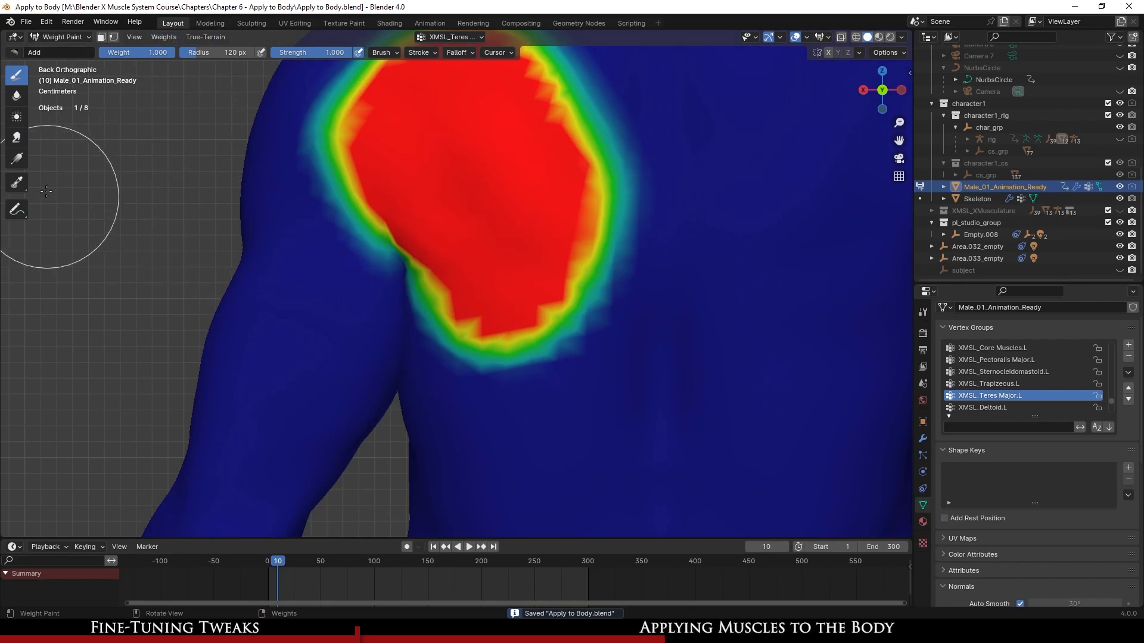
pyautogui.click(13, 52)
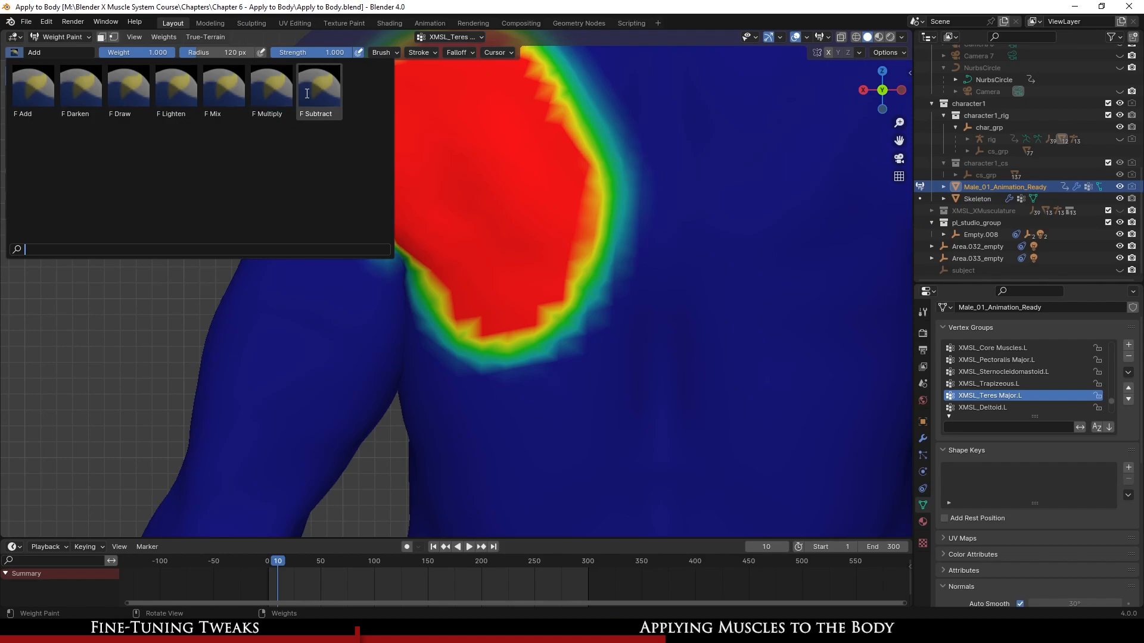
pyautogui.click(307, 93)
pyautogui.click(17, 158)
pyautogui.moveTo(360, 311); pyautogui.dragTo(455, 169)
pyautogui.moveTo(346, 287); pyautogui.dragTo(445, 171)
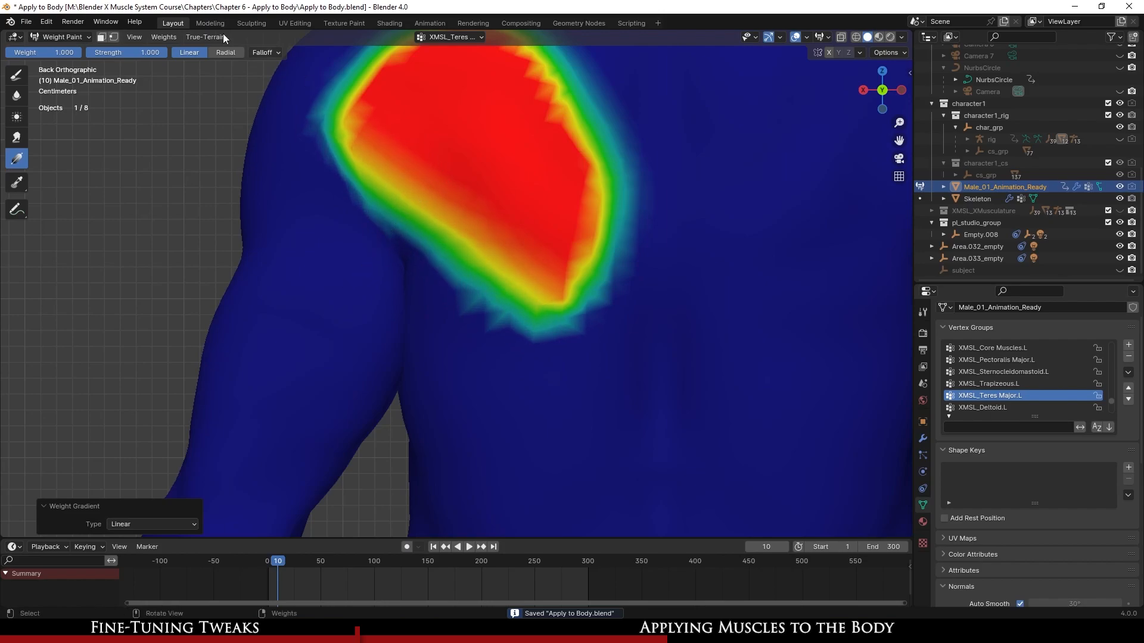
# - Smooth the gradient-trimmed XMSL_Teres Major.L weights at factor 0.5 with 15 iterations and save the file
pyautogui.click(170, 37)
pyautogui.click(192, 173)
pyautogui.moveTo(348, 302); pyautogui.dragTo(441, 322, button='middle')
pyautogui.scroll(-8, 535, 317)
pyautogui.keyDown('ctrl'); pyautogui.moveTo(535, 317); pyautogui.dragTo(483, 371, button='middle'); pyautogui.keyUp('ctrl')
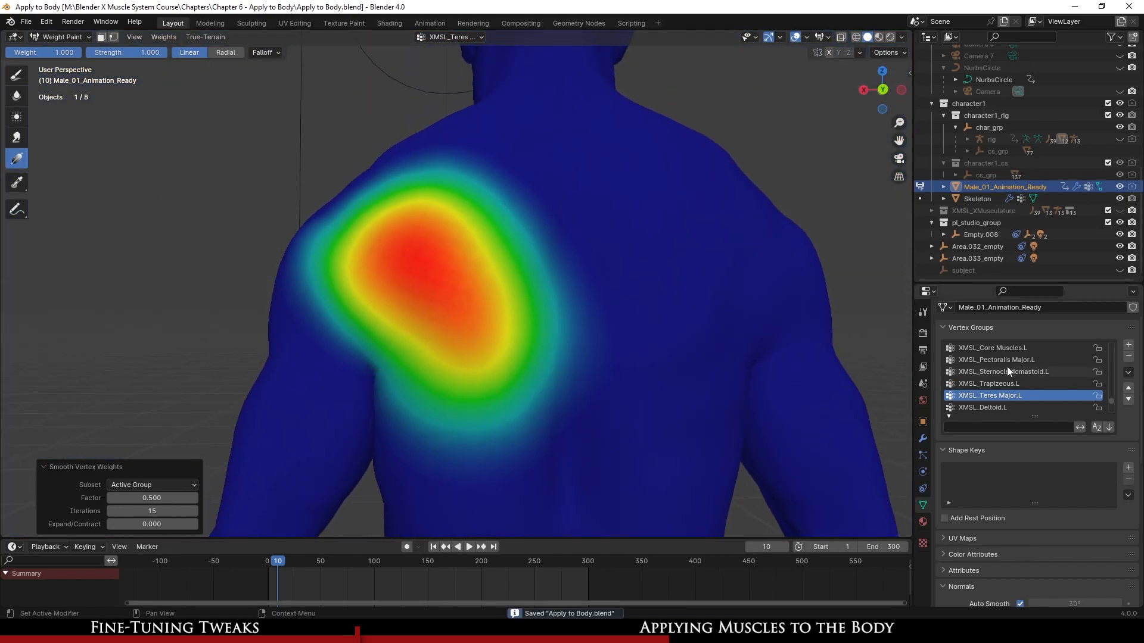
# - Make XMSL_Deltoid.L the active vertex group, set the Draw tool to the Add brush, and save the file
pyautogui.click(1010, 410)
pyautogui.moveTo(693, 367); pyautogui.dragTo(476, 297, button='middle')
pyautogui.press('KP_3')
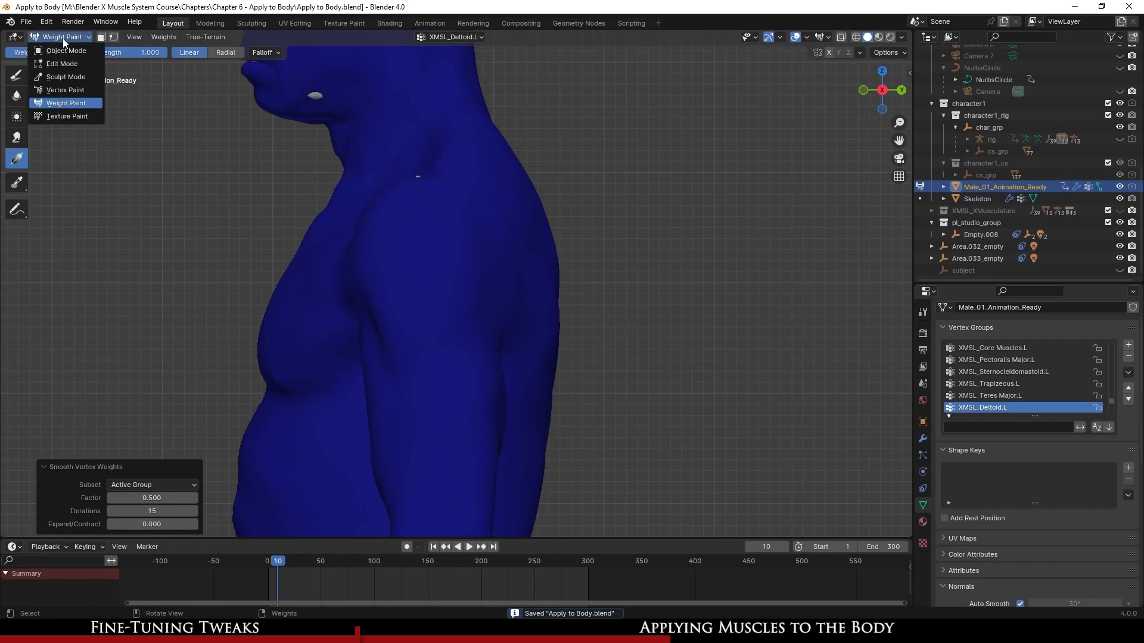
pyautogui.click(15, 68)
pyautogui.click(13, 53)
pyautogui.click(38, 92)
pyautogui.hotkey('ctrl', 's')
# - Paint full XMSL_Deltoid.L weight over the outer side of the left shoulder and down the upper arm
pyautogui.scroll(-3, 420, 292)
pyautogui.click(438, 268)
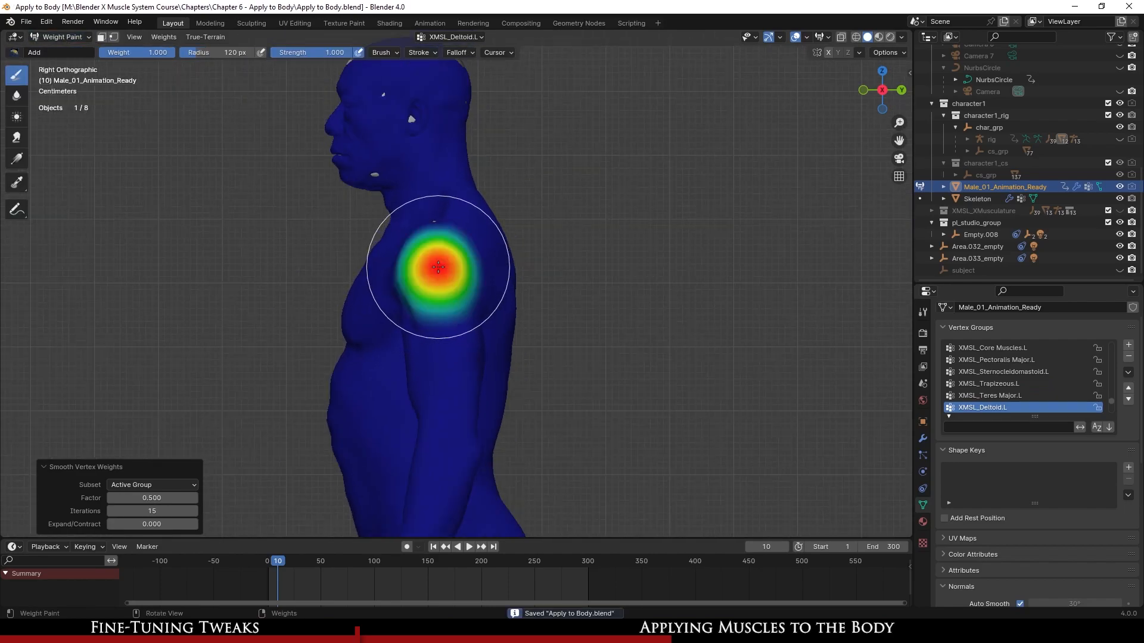
pyautogui.moveTo(438, 267); pyautogui.dragTo(434, 289)
pyautogui.scroll(4, 444, 292)
pyautogui.moveTo(467, 300)
pyautogui.mouseDown(button='middle')
pyautogui.moveTo(564, 294)
pyautogui.moveTo(586, 269)
pyautogui.moveTo(500, 301)
pyautogui.mouseUp(button='middle')
pyautogui.moveTo(434, 320); pyautogui.dragTo(427, 362)
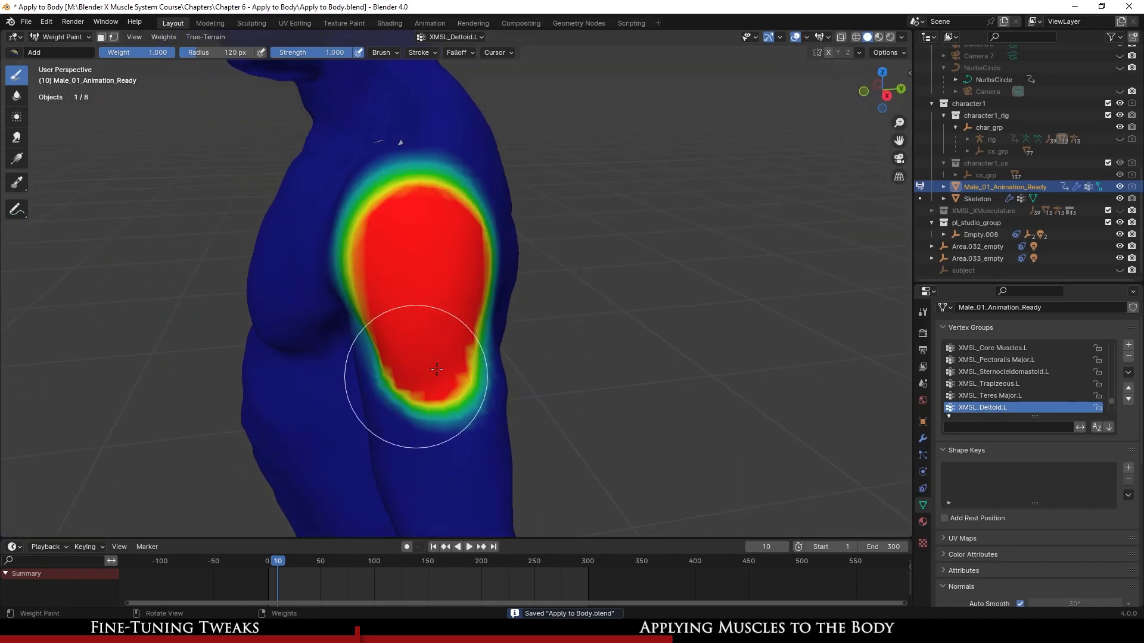
# - Extend the full XMSL_Deltoid.L weight around the front, top and back of the left shoulder
pyautogui.moveTo(428, 372); pyautogui.dragTo(347, 370, button='middle')
pyautogui.moveTo(348, 370)
pyautogui.mouseDown()
pyautogui.moveTo(449, 268)
pyautogui.moveTo(427, 204)
pyautogui.mouseUp()
pyautogui.moveTo(427, 205); pyautogui.dragTo(478, 244, button='middle')
pyautogui.moveTo(478, 244); pyautogui.dragTo(402, 241)
pyautogui.moveTo(402, 241); pyautogui.dragTo(495, 188, button='middle')
pyautogui.moveTo(495, 179)
pyautogui.mouseDown()
pyautogui.moveTo(462, 187)
pyautogui.moveTo(504, 320)
pyautogui.moveTo(547, 379)
pyautogui.mouseUp()
pyautogui.moveTo(547, 379); pyautogui.dragTo(399, 351, button='middle')
pyautogui.moveTo(400, 351)
pyautogui.mouseDown()
pyautogui.moveTo(376, 382)
pyautogui.moveTo(367, 363)
pyautogui.mouseUp()
pyautogui.moveTo(367, 363)
pyautogui.mouseDown(button='middle')
pyautogui.moveTo(476, 351)
pyautogui.moveTo(445, 333)
pyautogui.mouseUp(button='middle')
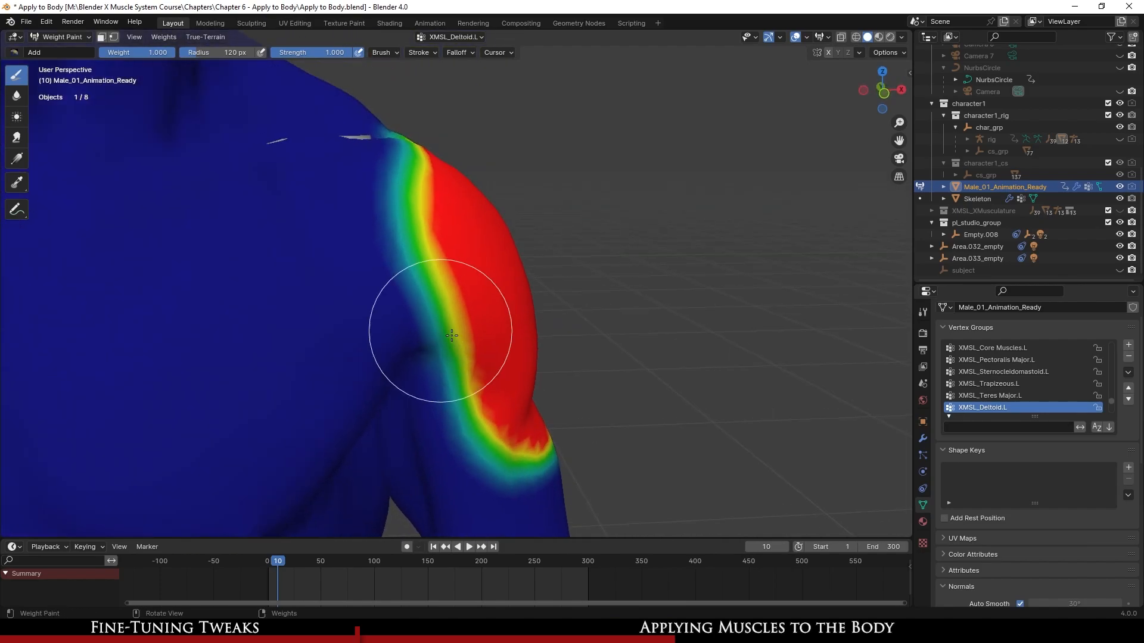
# - Smooth the XMSL_Deltoid.L weights at factor 0.5 with 15 iterations and check the falloff on the left shoulder
pyautogui.moveTo(425, 176); pyautogui.dragTo(348, 173, button='middle')
pyautogui.click(163, 37)
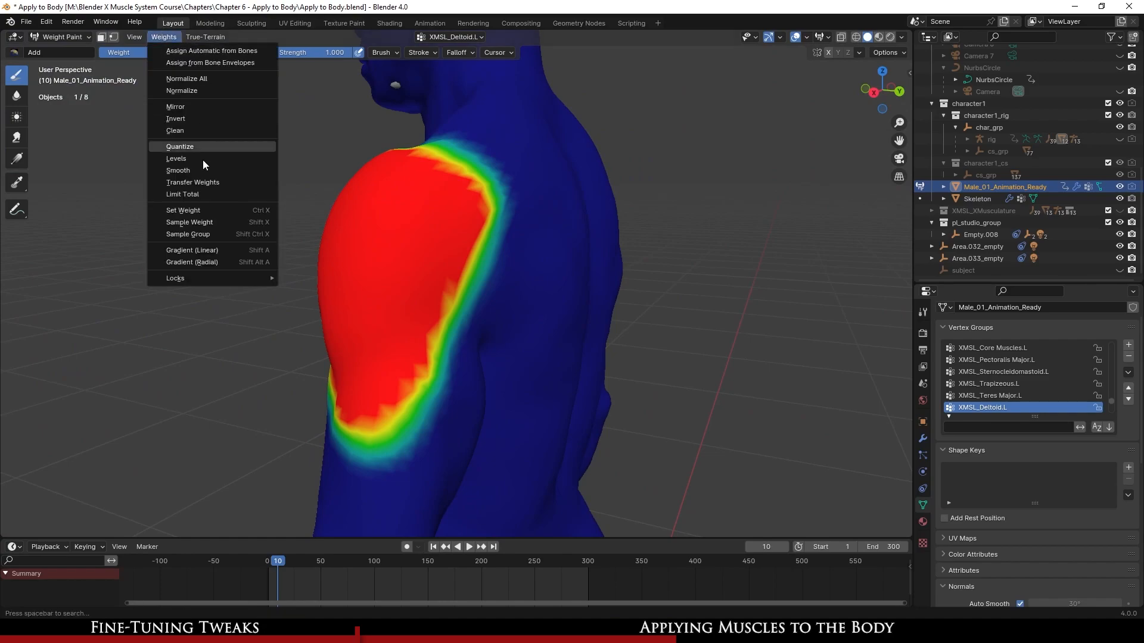
pyautogui.click(205, 171)
pyautogui.moveTo(319, 293); pyautogui.dragTo(516, 292, button='middle')
pyautogui.scroll(-5, 562, 320)
pyautogui.scroll(3, 609, 339)
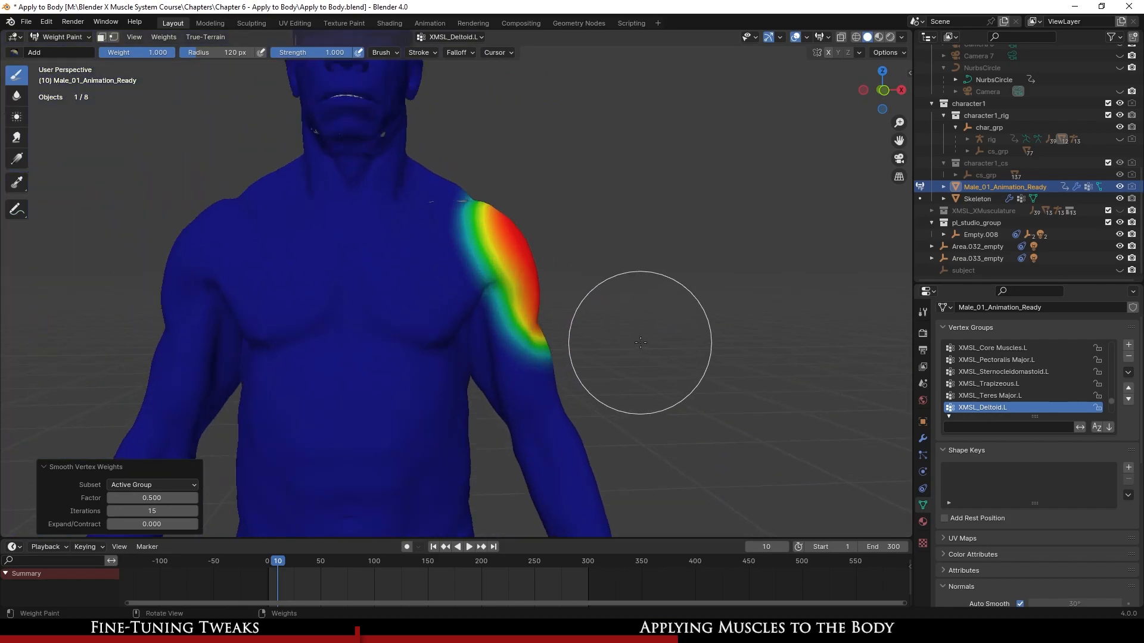
pyautogui.moveTo(639, 343); pyautogui.dragTo(617, 347, button='middle')
# - Make XMSL_Tricep.L the active vertex group and paint a first full-weight area on the back of the left upper arm
pyautogui.click(1012, 395)
pyautogui.moveTo(512, 286); pyautogui.dragTo(547, 293, button='middle')
pyautogui.press('KP_1')
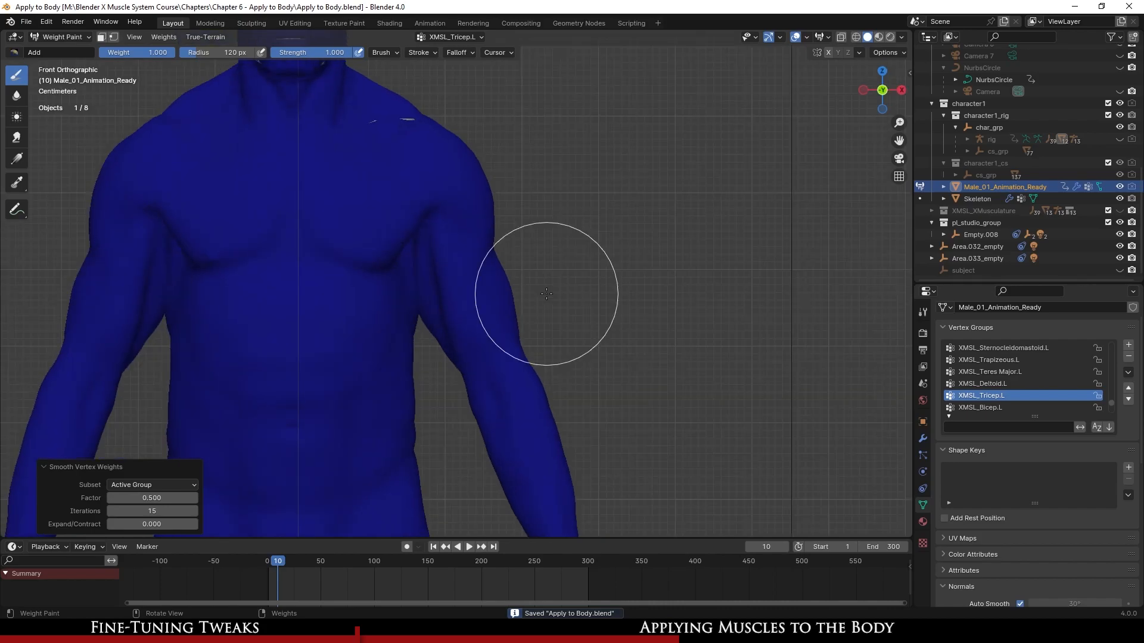
pyautogui.press('ctrl+KP_1')
pyautogui.moveTo(453, 306); pyautogui.dragTo(451, 286)
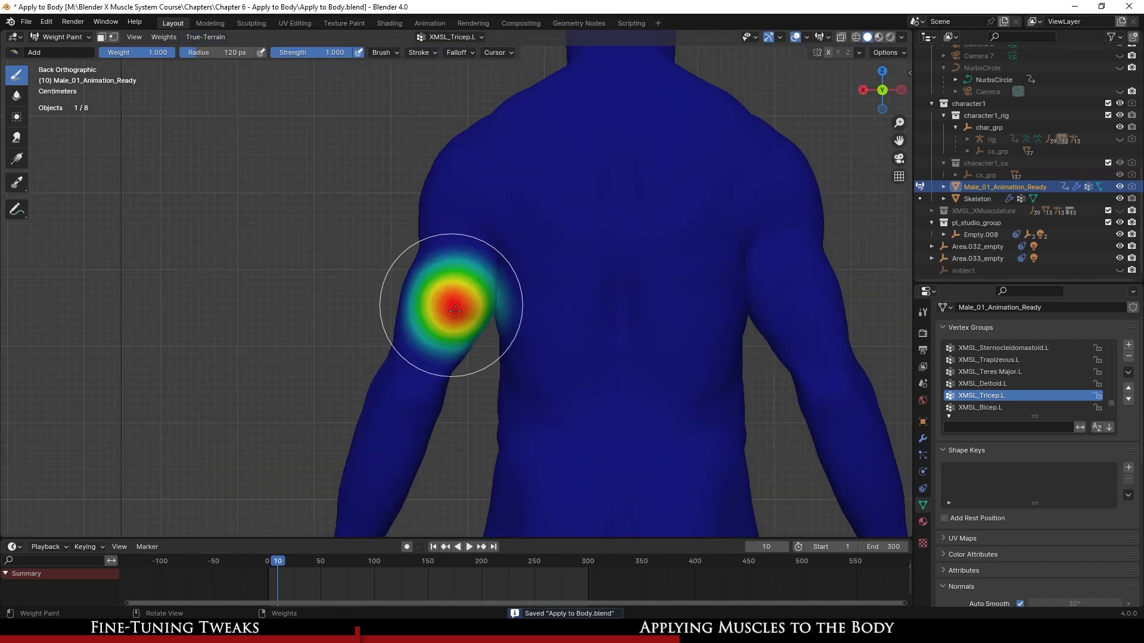
pyautogui.scroll(3, 454, 309)
# - Check how far the XMSL_Deltoid.L weights reach on the left arm, return to XMSL_Tricep.L, and save the file
pyautogui.click(1001, 384)
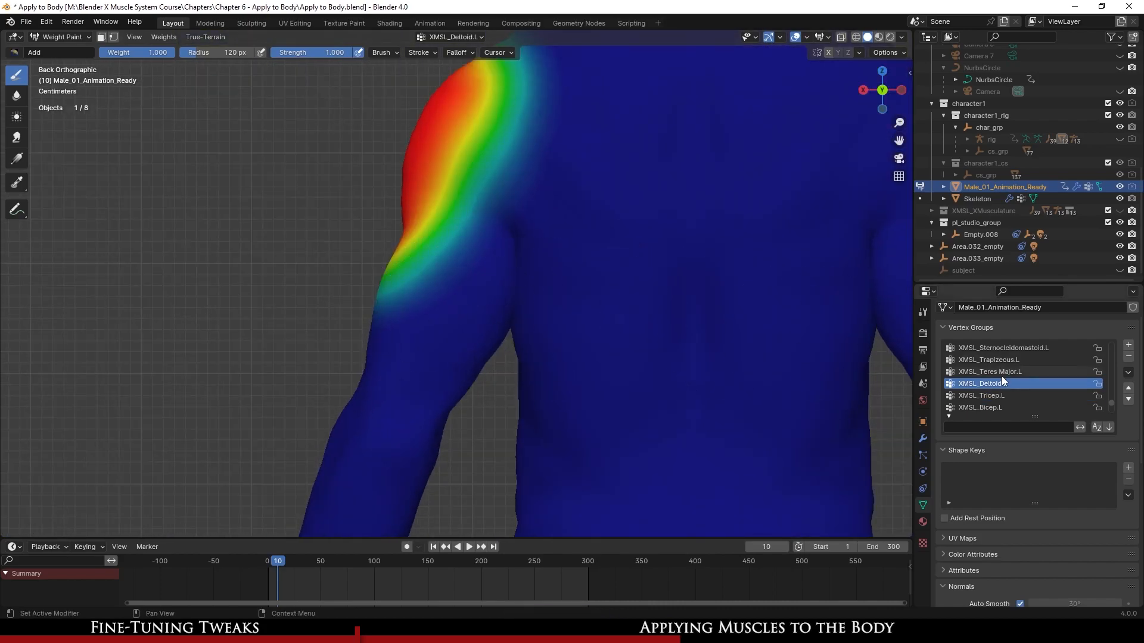
pyautogui.click(1017, 396)
pyautogui.hotkey('ctrl', 's')
# - Paint full XMSL_Tricep.L weight along the back and outer side of the left upper arm from the shoulder to the elbow
pyautogui.scroll(-3, 469, 282)
pyautogui.click(437, 294)
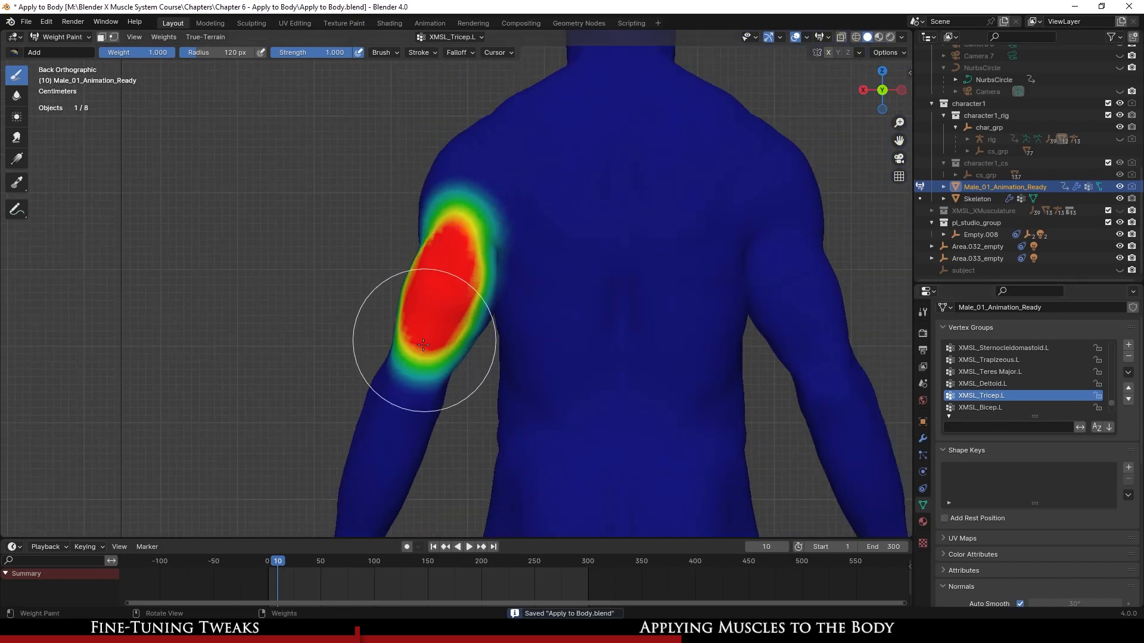
pyautogui.moveTo(424, 340); pyautogui.dragTo(409, 383)
pyautogui.moveTo(409, 384)
pyautogui.mouseDown(button='middle')
pyautogui.moveTo(485, 345)
pyautogui.moveTo(421, 354)
pyautogui.mouseUp(button='middle')
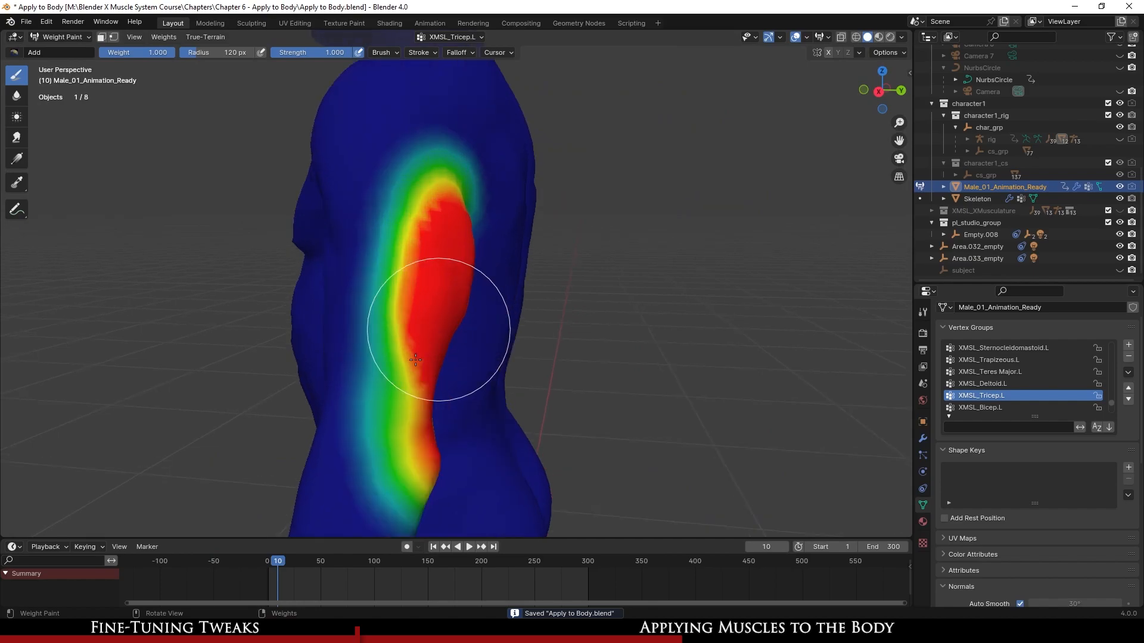
pyautogui.moveTo(421, 355); pyautogui.dragTo(414, 313)
pyautogui.moveTo(447, 227); pyautogui.dragTo(472, 182, button='middle')
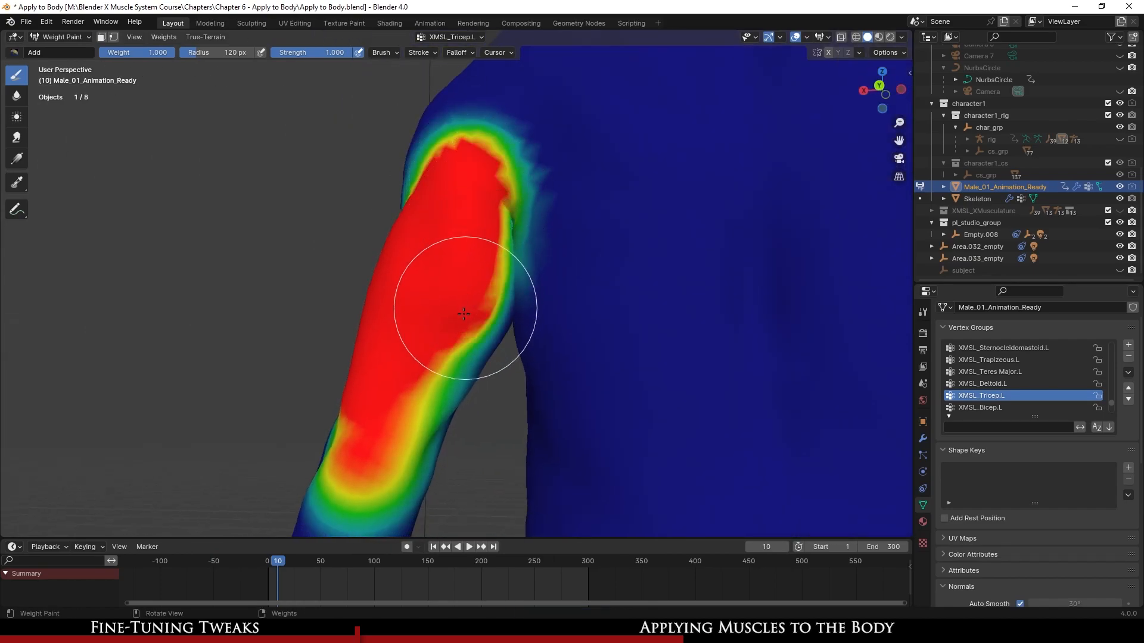
pyautogui.keyDown('shift'); pyautogui.moveTo(390, 426); pyautogui.dragTo(463, 290, button='middle'); pyautogui.keyUp('shift')
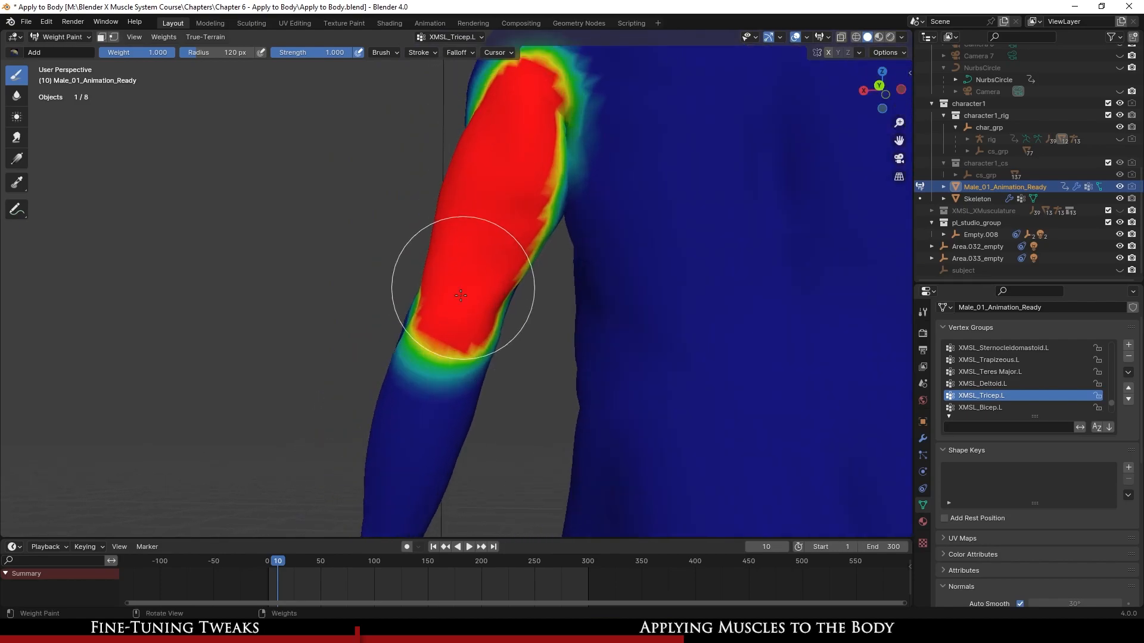
pyautogui.moveTo(445, 356)
pyautogui.mouseDown(button='middle')
pyautogui.moveTo(524, 366)
pyautogui.moveTo(420, 391)
pyautogui.moveTo(523, 350)
pyautogui.moveTo(712, 339)
pyautogui.moveTo(450, 345)
pyautogui.mouseUp(button='middle')
pyautogui.moveTo(369, 199)
pyautogui.mouseDown(button='middle')
pyautogui.moveTo(391, 258)
pyautogui.moveTo(360, 251)
pyautogui.mouseUp(button='middle')
pyautogui.scroll(-6, 424, 310)
pyautogui.moveTo(424, 309)
pyautogui.keyDown('shift'); pyautogui.mouseDown(button='middle')
pyautogui.moveTo(450, 241)
pyautogui.moveTo(221, 150)
pyautogui.mouseUp(button='middle'); pyautogui.keyUp('shift')
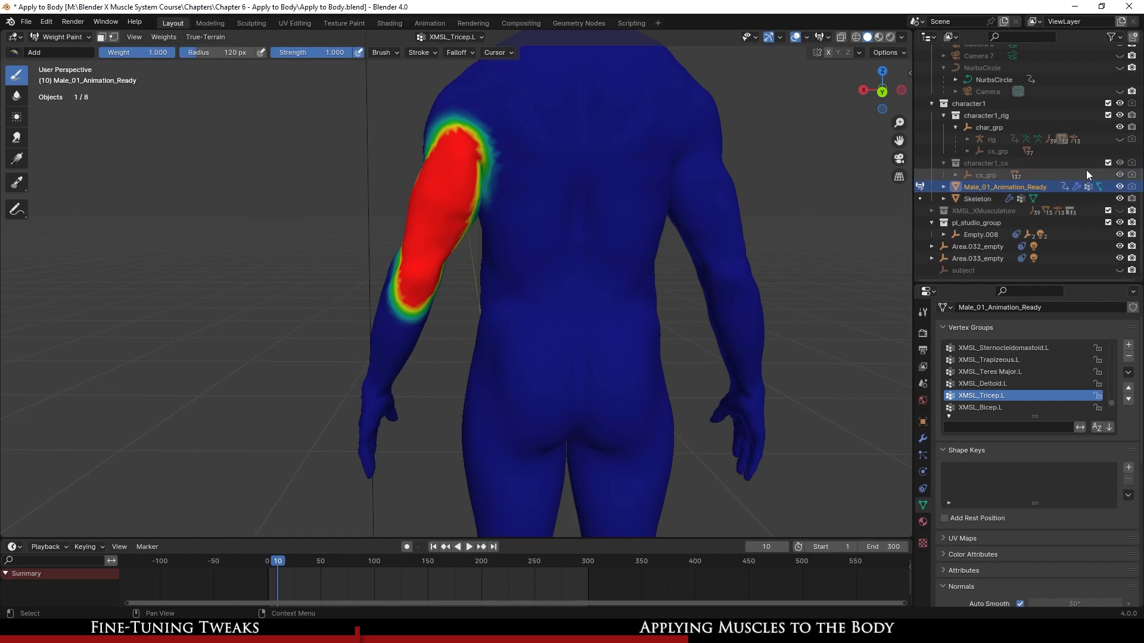
# - Return the body to Object Mode, save the file, and unhide the character rig
pyautogui.scroll(7, 1080, 137)
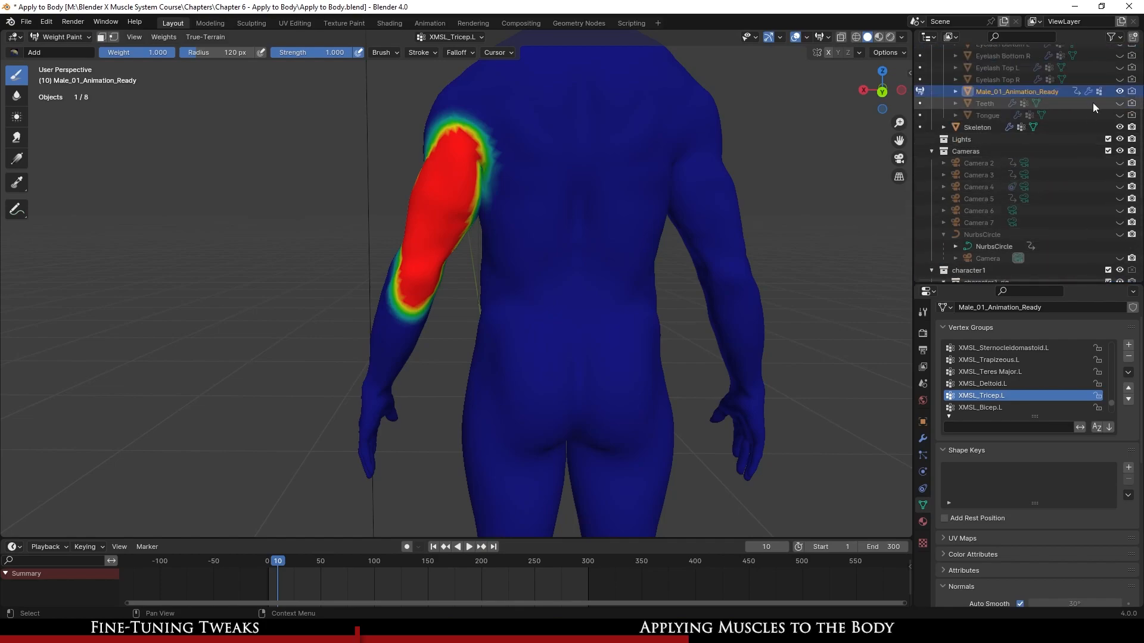
pyautogui.click(52, 52)
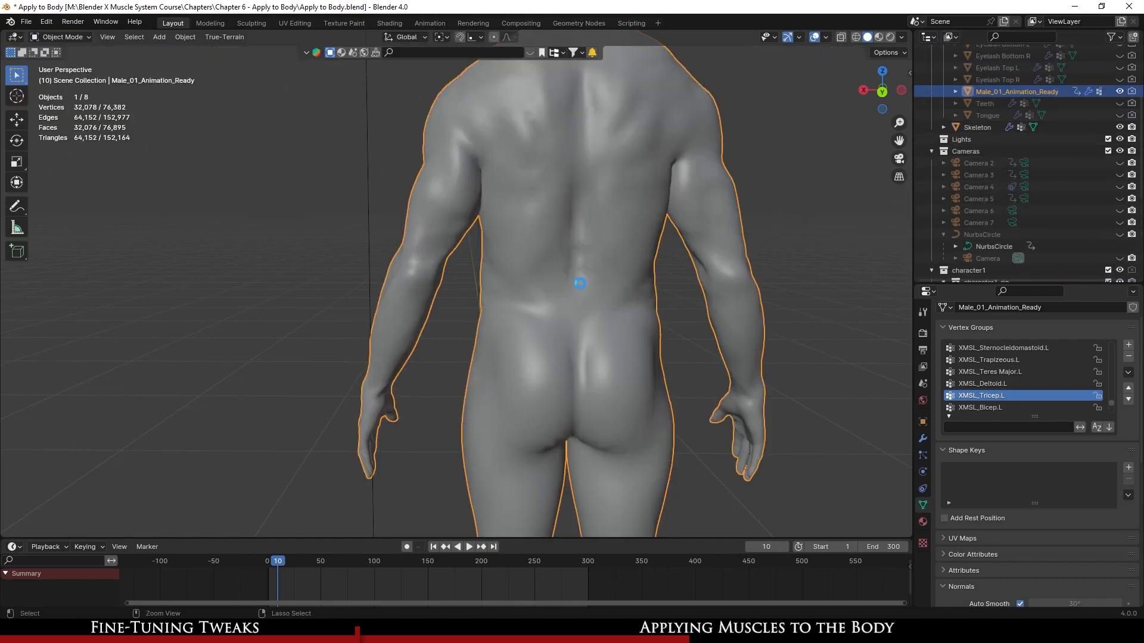
pyautogui.hotkey('ctrl', 's')
pyautogui.scroll(-3, 1050, 238)
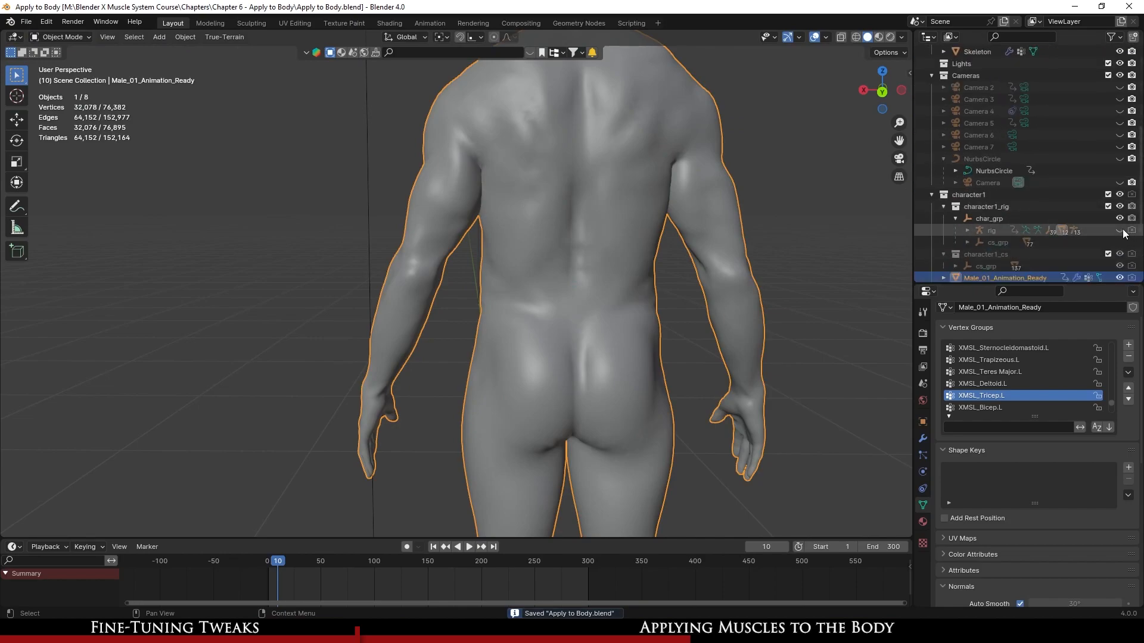
pyautogui.click(1121, 230)
# - Pose the rig's left hand IK control about 0.34 m outward and 0.23 m up, and rotate it to raise the arm
pyautogui.click(356, 399)
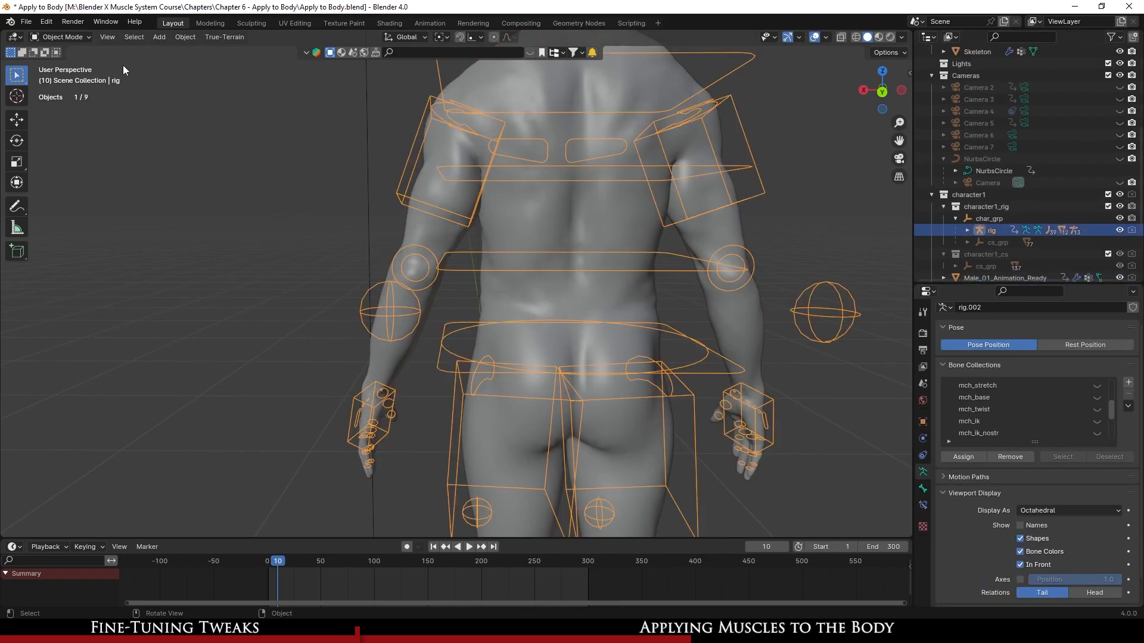
pyautogui.click(355, 398)
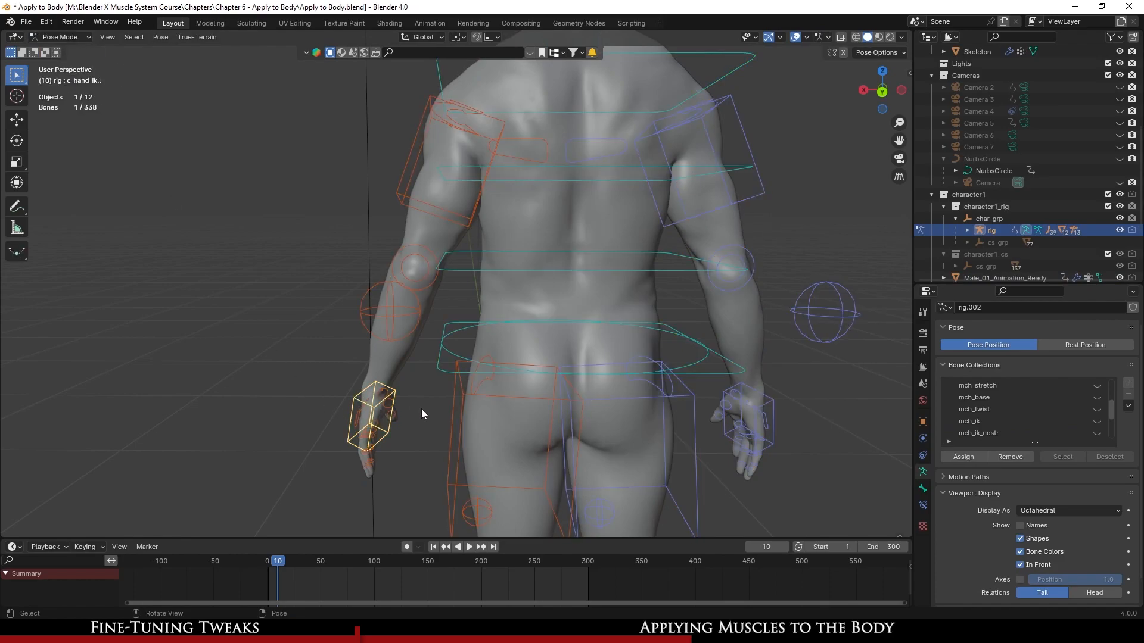
pyautogui.press('g')
pyautogui.click(245, 317)
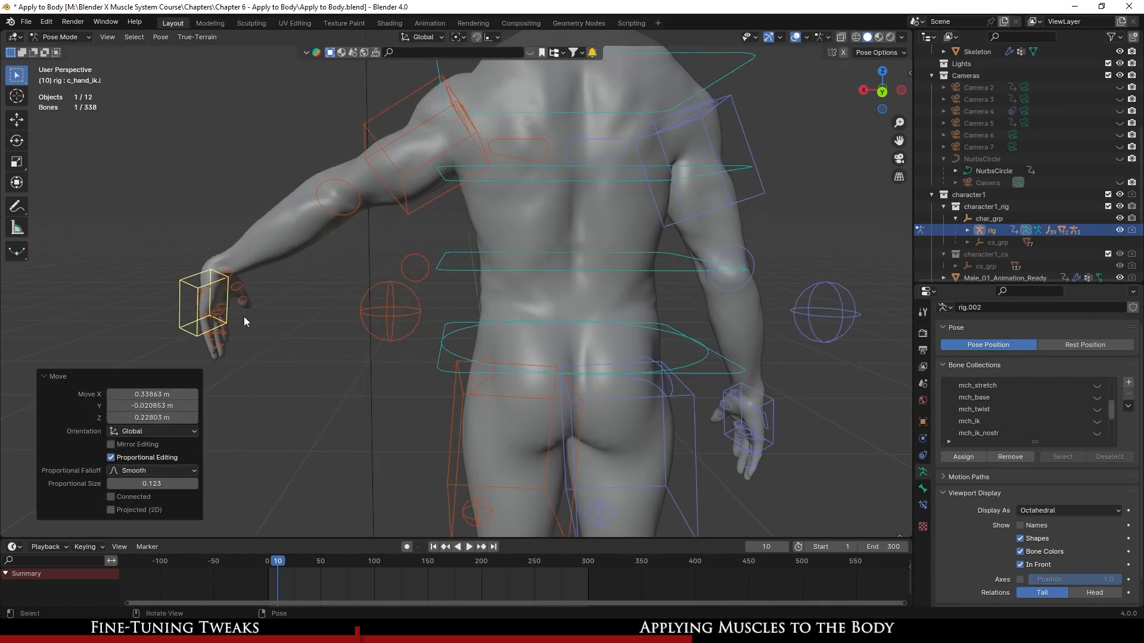
pyautogui.moveTo(245, 316); pyautogui.dragTo(370, 393, button='middle')
pyautogui.press('r')
pyautogui.click(262, 387)
# - Leave Pose Mode and select the Male_01_Animation_Ready body mesh, inspecting the raised left arm and armpit
pyautogui.moveTo(213, 174); pyautogui.dragTo(320, 357, button='middle')
pyautogui.click(320, 356)
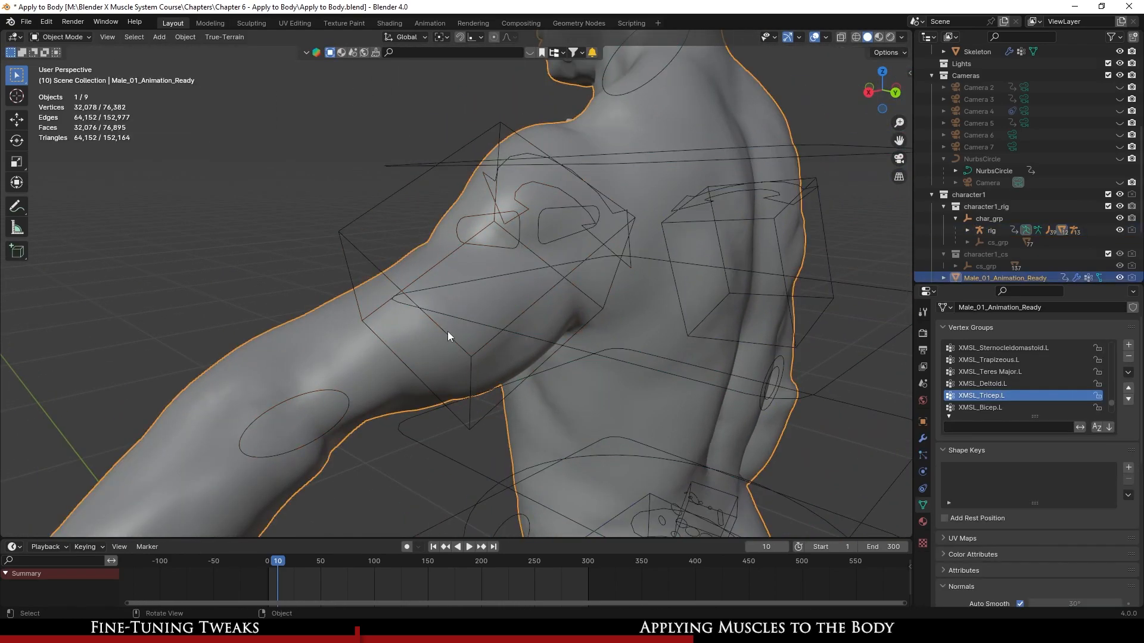
pyautogui.moveTo(430, 334); pyautogui.dragTo(442, 327, button='middle')
pyautogui.scroll(2, 442, 327)
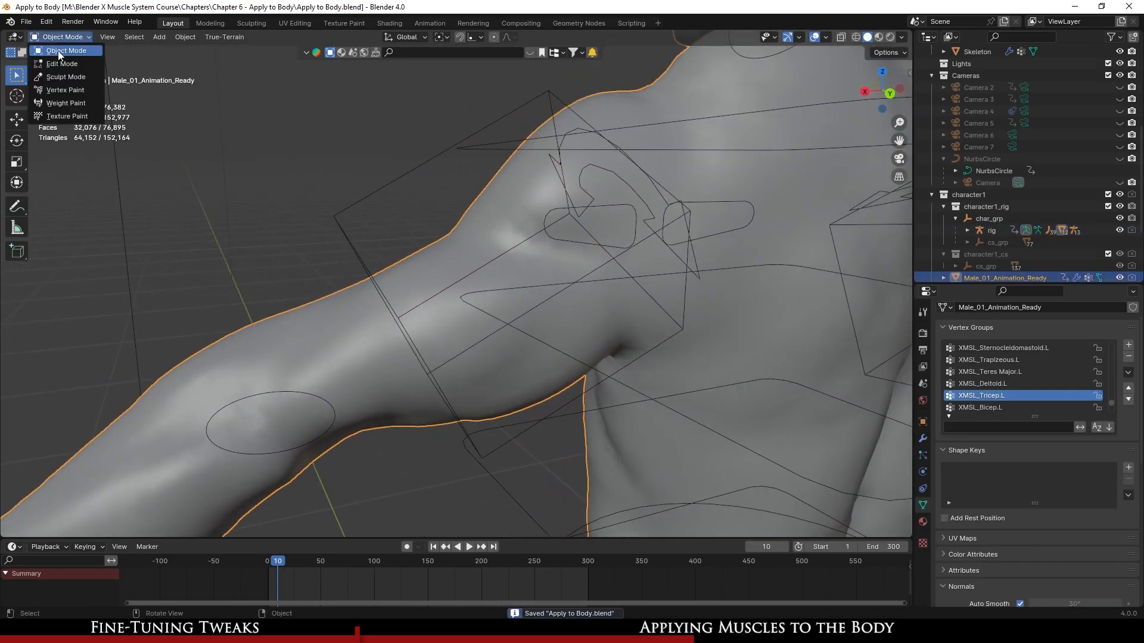
pyautogui.click(359, 199)
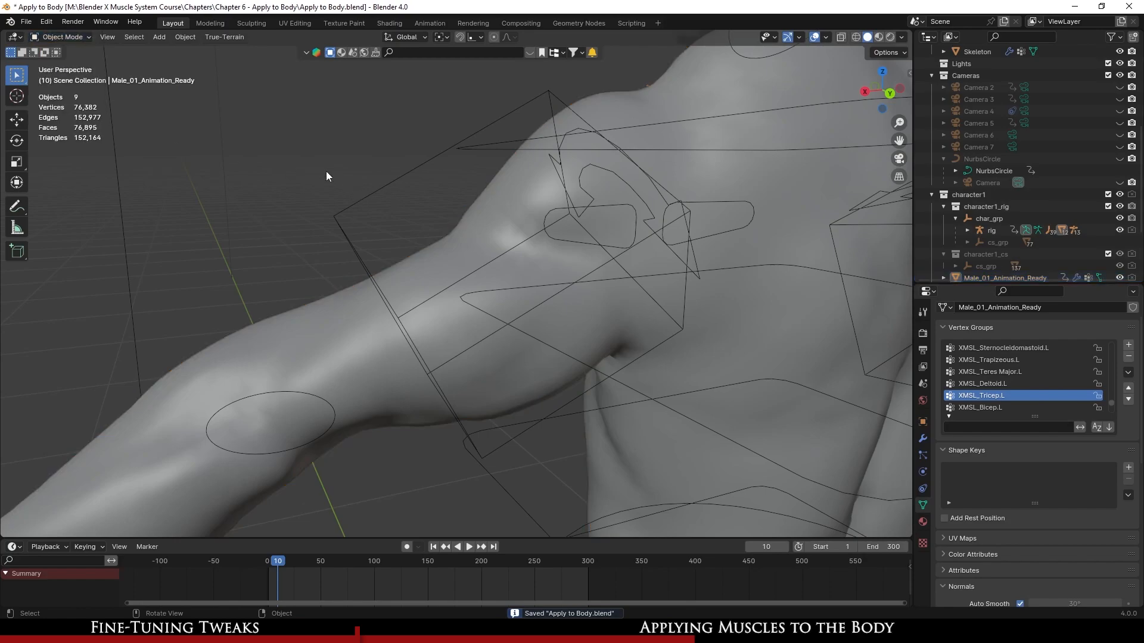
pyautogui.click(62, 51)
pyautogui.click(338, 360)
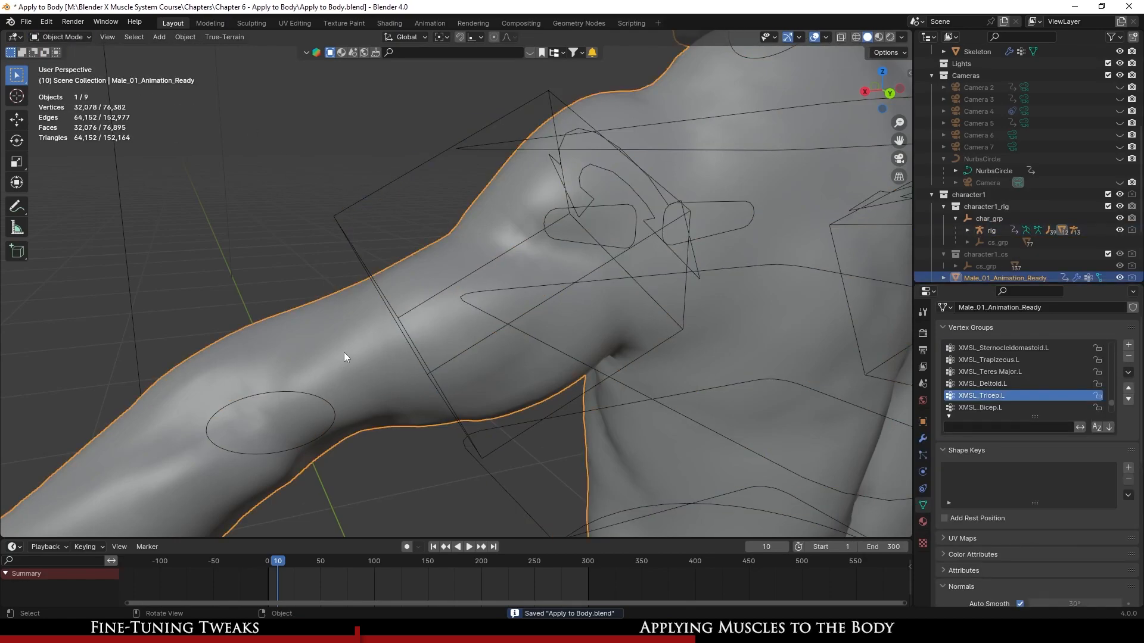
# - Save the file with the rig hidden, and put the body mesh back into Weight Paint mode
pyautogui.click(378, 202)
pyautogui.hotkey('ctrl', 's')
pyautogui.press('h')
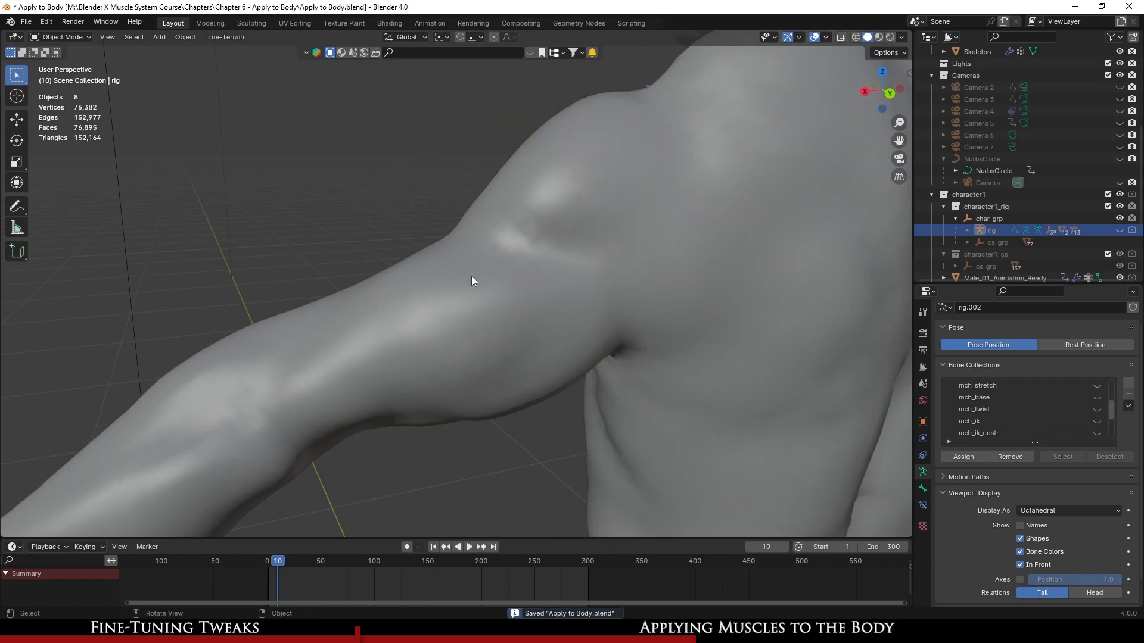
pyautogui.click(408, 294)
pyautogui.click(82, 37)
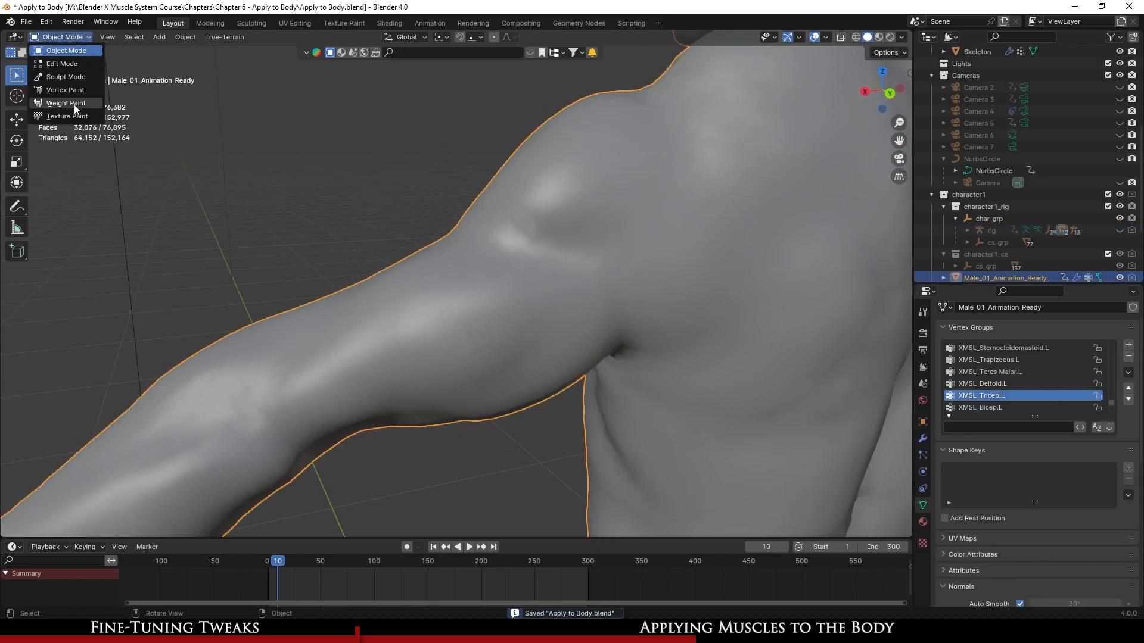
pyautogui.click(66, 103)
# - Fill the underside of the raised left upper arm with full XMSL_Tricep.L weight from the elbow to the armpit
pyautogui.moveTo(470, 360); pyautogui.dragTo(316, 283, button='middle')
pyautogui.moveTo(316, 283)
pyautogui.mouseDown()
pyautogui.moveTo(383, 262)
pyautogui.moveTo(475, 262)
pyautogui.moveTo(268, 332)
pyautogui.mouseUp()
pyautogui.moveTo(268, 332)
pyautogui.mouseDown(button='middle')
pyautogui.moveTo(431, 307)
pyautogui.moveTo(375, 274)
pyautogui.mouseUp(button='middle')
pyautogui.moveTo(375, 273); pyautogui.dragTo(566, 267)
pyautogui.moveTo(597, 244); pyautogui.dragTo(490, 314, button='middle')
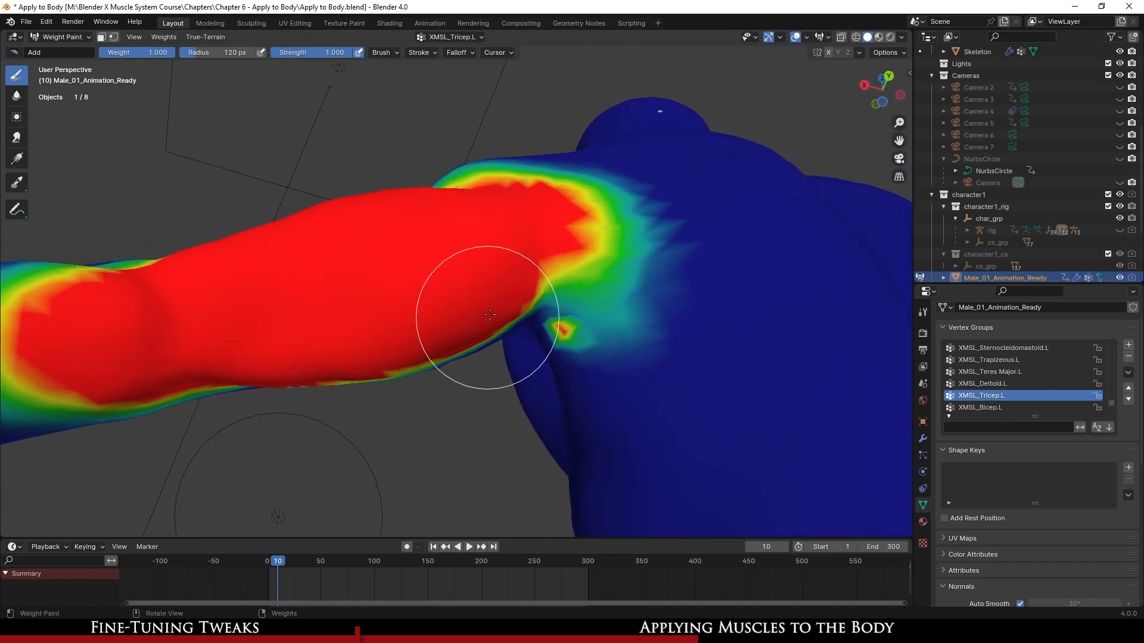
# - Choose the Subtract brush and fade the XMSL_Tricep.L weights off the torso beside the left armpit with linear gradients
pyautogui.click(27, 52)
pyautogui.click(326, 108)
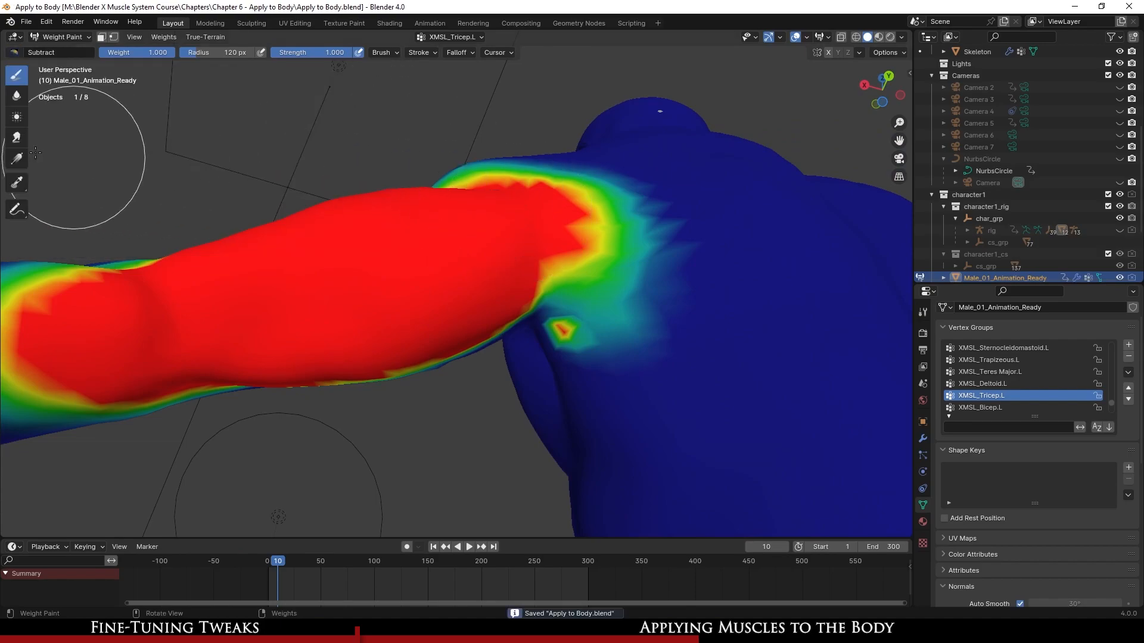
pyautogui.click(16, 165)
pyautogui.moveTo(685, 311); pyautogui.dragTo(617, 326)
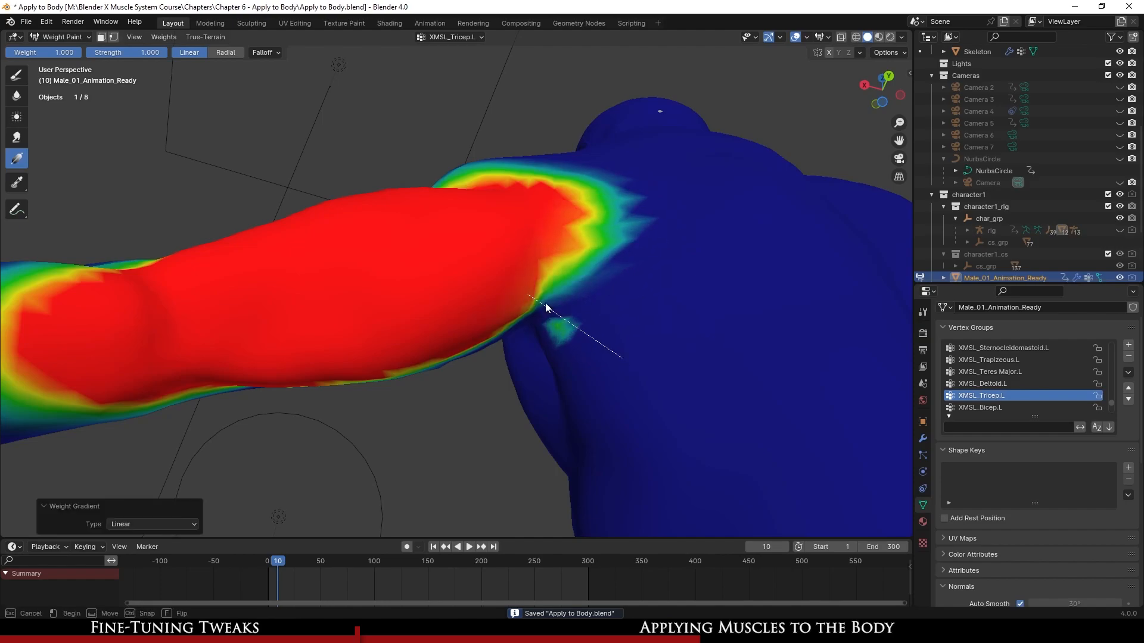
pyautogui.moveTo(532, 296); pyautogui.dragTo(529, 295)
# - Clear the remaining XMSL_Tricep.L weight spots inside and around the left armpit with further linear gradients
pyautogui.scroll(2, 584, 322)
pyautogui.keyDown('shift'); pyautogui.moveTo(668, 353); pyautogui.dragTo(525, 302, button='middle'); pyautogui.keyUp('shift')
pyautogui.moveTo(461, 276); pyautogui.dragTo(518, 319)
pyautogui.moveTo(435, 267); pyautogui.dragTo(434, 268)
pyautogui.moveTo(551, 262); pyautogui.dragTo(622, 298, button='middle')
pyautogui.scroll(-4, 575, 304)
pyautogui.moveTo(624, 295); pyautogui.dragTo(459, 238)
pyautogui.moveTo(577, 213); pyautogui.dragTo(441, 215, button='middle')
# - Smooth the XMSL_Tricep.L weights and trim them around the left armpit with another linear gradient
pyautogui.click(163, 37)
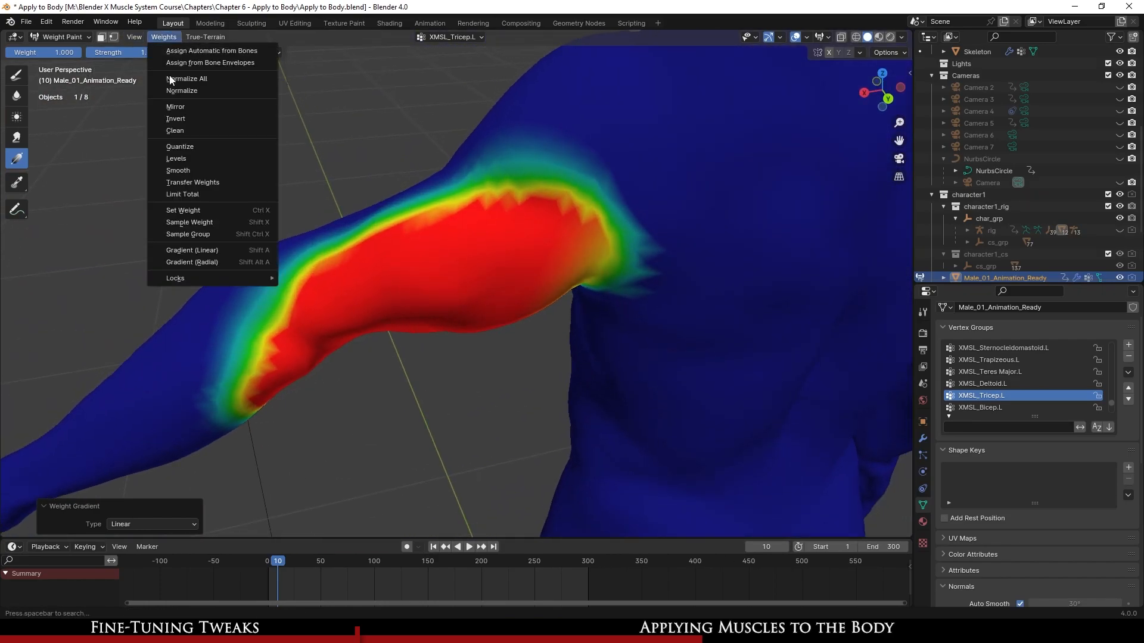
pyautogui.click(179, 172)
pyautogui.moveTo(428, 238); pyautogui.dragTo(589, 193, button='middle')
pyautogui.moveTo(673, 334); pyautogui.dragTo(527, 229)
pyautogui.moveTo(527, 251); pyautogui.dragTo(634, 339, button='middle')
# - Make XMSL_Bicep.L the active vertex group and set the Draw tool to the Add brush
pyautogui.click(995, 408)
pyautogui.moveTo(724, 375); pyautogui.dragTo(615, 307, button='middle')
pyautogui.click(16, 76)
pyautogui.click(13, 53)
pyautogui.click(33, 89)
# - Paint full XMSL_Bicep.L weight along the front of the left upper arm from the armpit to the elbow
pyautogui.scroll(-3, 470, 323)
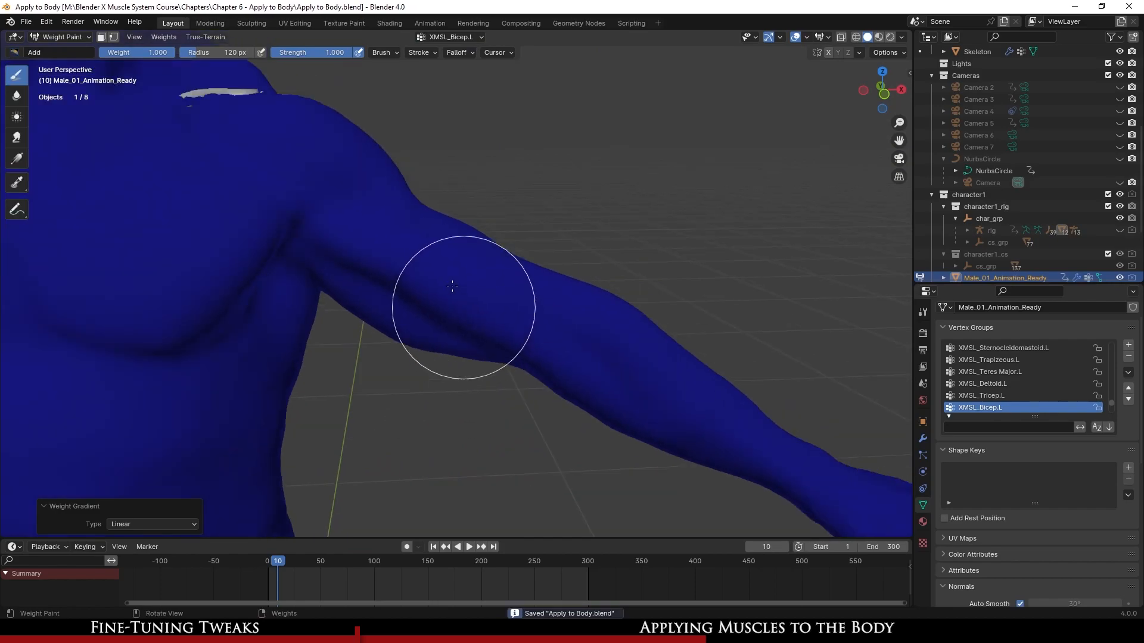
pyautogui.moveTo(370, 242)
pyautogui.mouseDown()
pyautogui.moveTo(358, 230)
pyautogui.moveTo(532, 326)
pyautogui.moveTo(411, 275)
pyautogui.mouseUp()
pyautogui.moveTo(410, 310); pyautogui.dragTo(409, 238, button='middle')
pyautogui.moveTo(410, 239); pyautogui.dragTo(545, 276)
pyautogui.moveTo(546, 275); pyautogui.dragTo(459, 405, button='middle')
pyautogui.moveTo(414, 256)
pyautogui.mouseDown()
pyautogui.moveTo(455, 308)
pyautogui.moveTo(492, 403)
pyautogui.mouseUp()
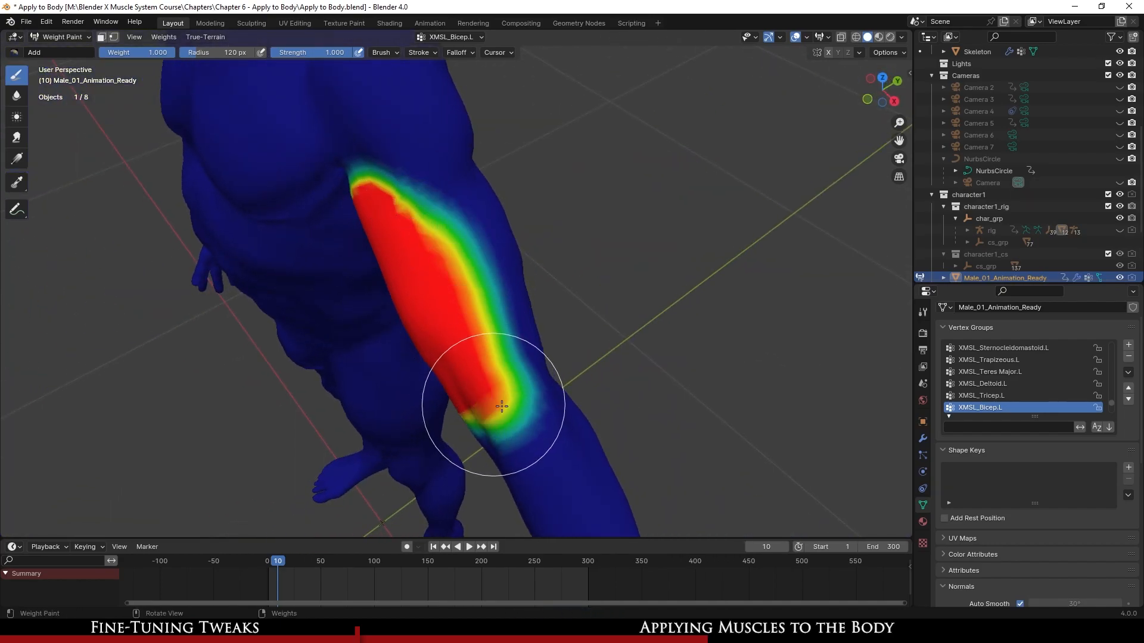
# - Extend the full XMSL_Bicep.L weight up to the front of the left shoulder and down toward the elbow
pyautogui.moveTo(492, 403); pyautogui.dragTo(582, 304, button='middle')
pyautogui.moveTo(582, 302)
pyautogui.mouseDown()
pyautogui.moveTo(618, 343)
pyautogui.moveTo(396, 258)
pyautogui.moveTo(425, 281)
pyautogui.mouseUp()
pyautogui.moveTo(425, 281); pyautogui.dragTo(381, 345, button='middle')
pyautogui.moveTo(411, 340); pyautogui.dragTo(434, 278)
pyautogui.moveTo(522, 386)
pyautogui.mouseDown(button='middle')
pyautogui.moveTo(455, 416)
pyautogui.moveTo(399, 324)
pyautogui.moveTo(522, 321)
pyautogui.mouseUp(button='middle')
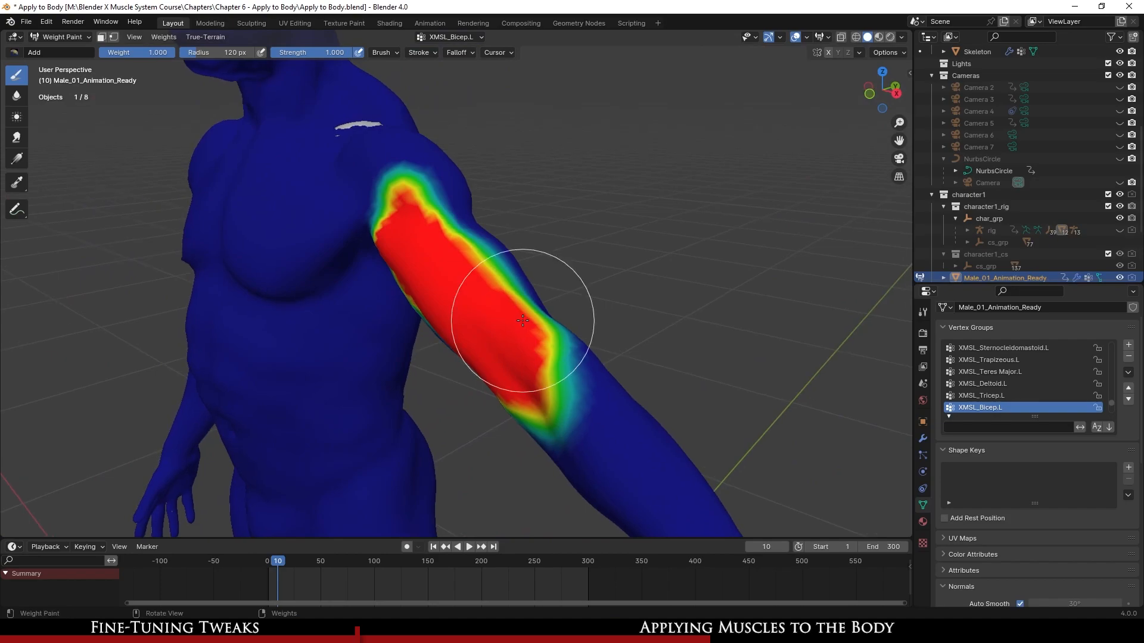
pyautogui.moveTo(447, 226); pyautogui.dragTo(423, 296, button='middle')
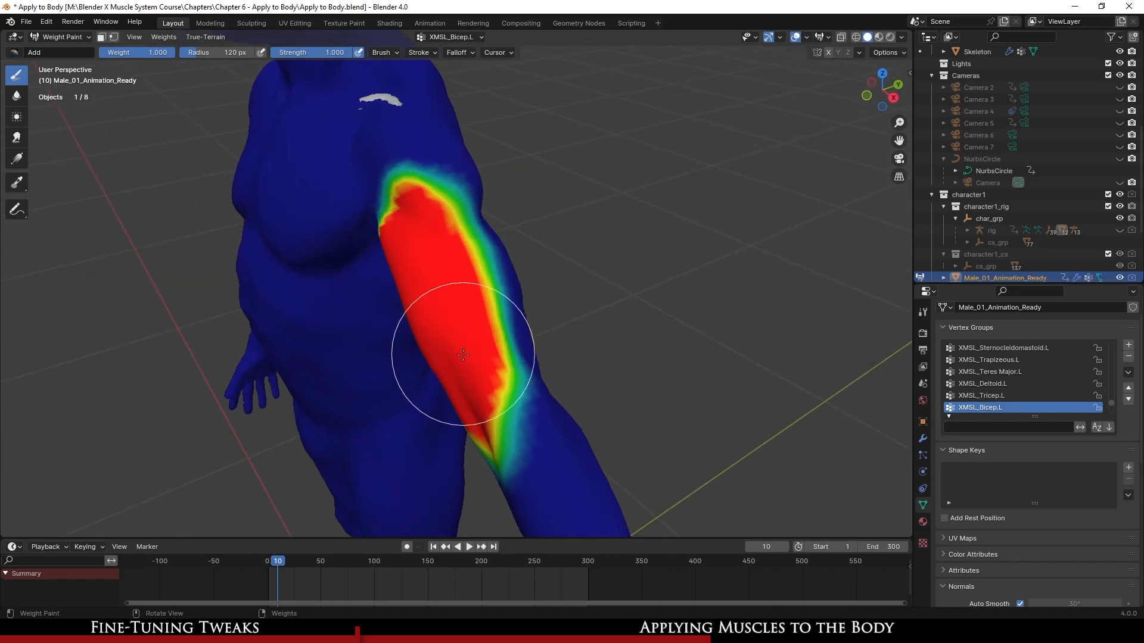
pyautogui.moveTo(530, 406); pyautogui.dragTo(587, 320, button='middle')
# - Fill out the full XMSL_Bicep.L weight at the left elbow crease and along the inner upper arm
pyautogui.scroll(3, 575, 298)
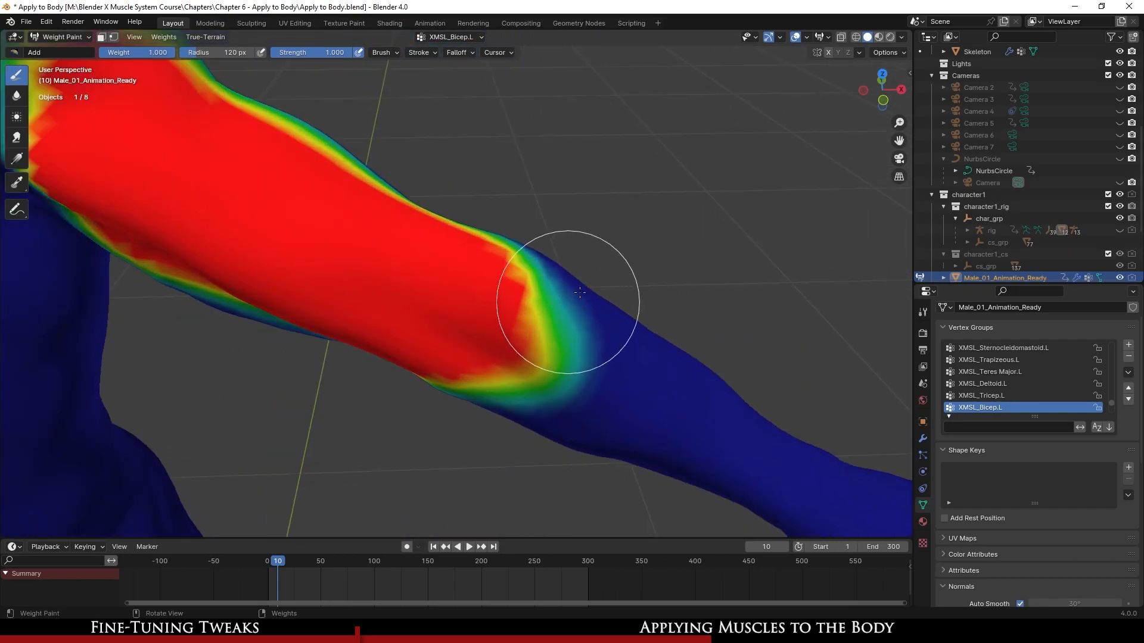
pyautogui.scroll(-3, 500, 351)
pyautogui.moveTo(408, 298); pyautogui.dragTo(419, 205, button='middle')
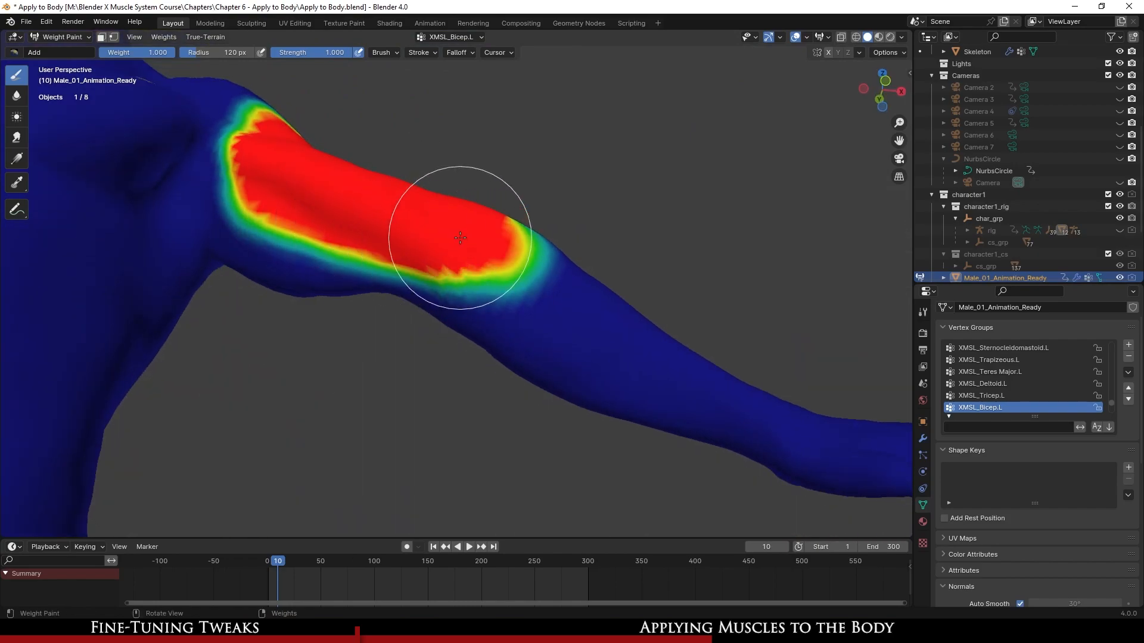
pyautogui.moveTo(364, 244)
pyautogui.mouseDown(button='middle')
pyautogui.moveTo(541, 281)
pyautogui.moveTo(511, 339)
pyautogui.mouseUp(button='middle')
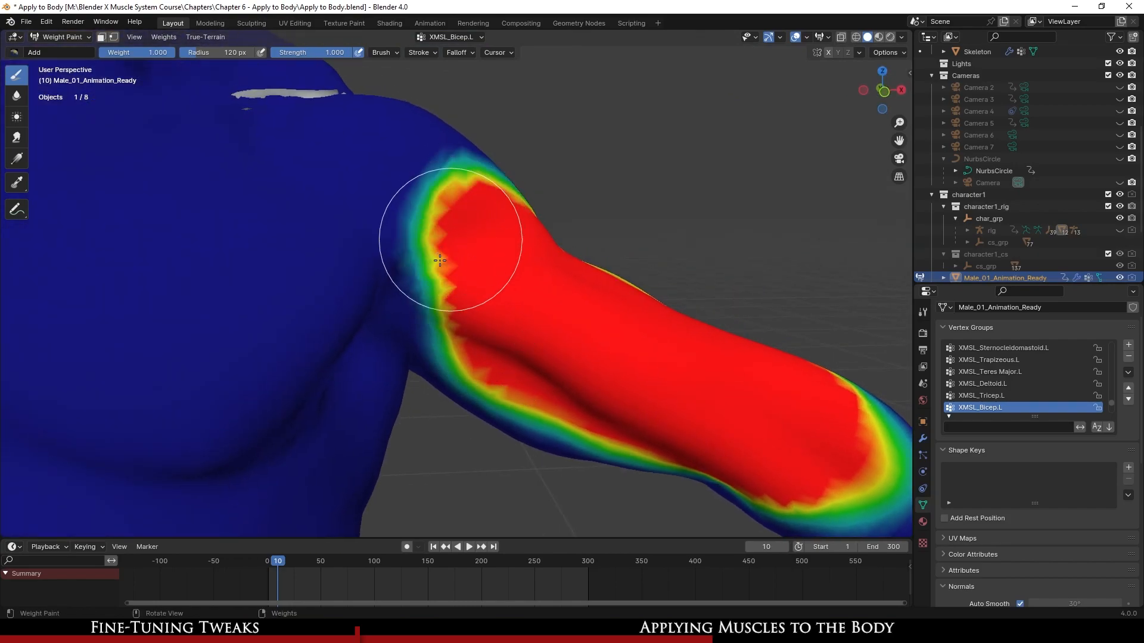
pyautogui.moveTo(576, 390)
pyautogui.mouseDown(button='middle')
pyautogui.moveTo(613, 312)
pyautogui.moveTo(542, 275)
pyautogui.mouseUp(button='middle')
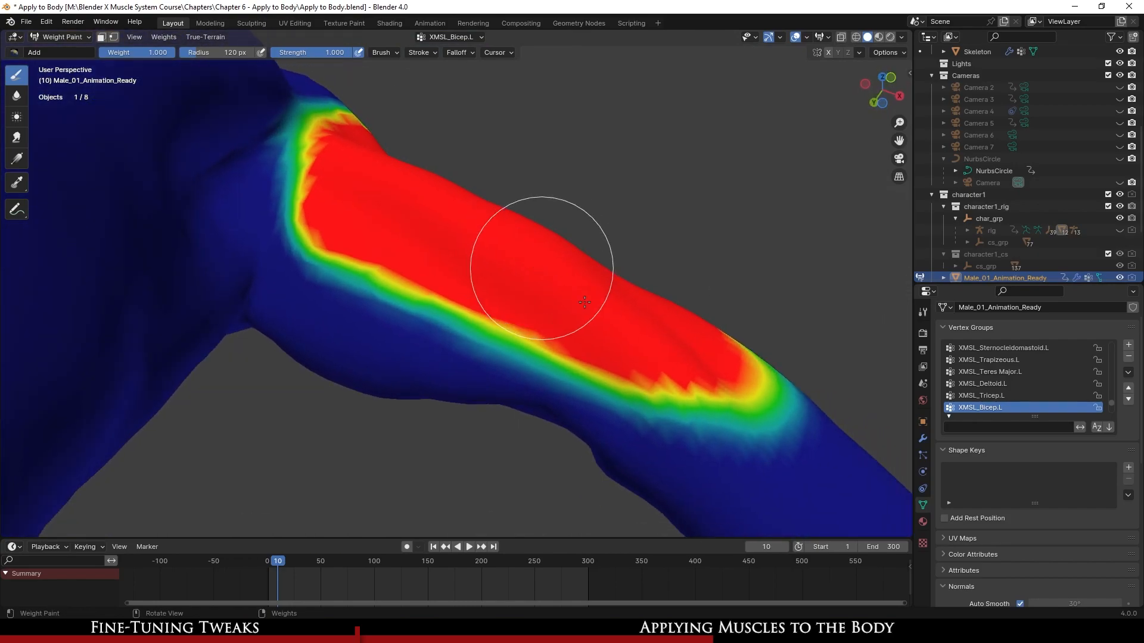
pyautogui.moveTo(720, 360)
pyautogui.mouseDown(button='middle')
pyautogui.moveTo(549, 467)
pyautogui.moveTo(559, 409)
pyautogui.moveTo(547, 313)
pyautogui.mouseUp(button='middle')
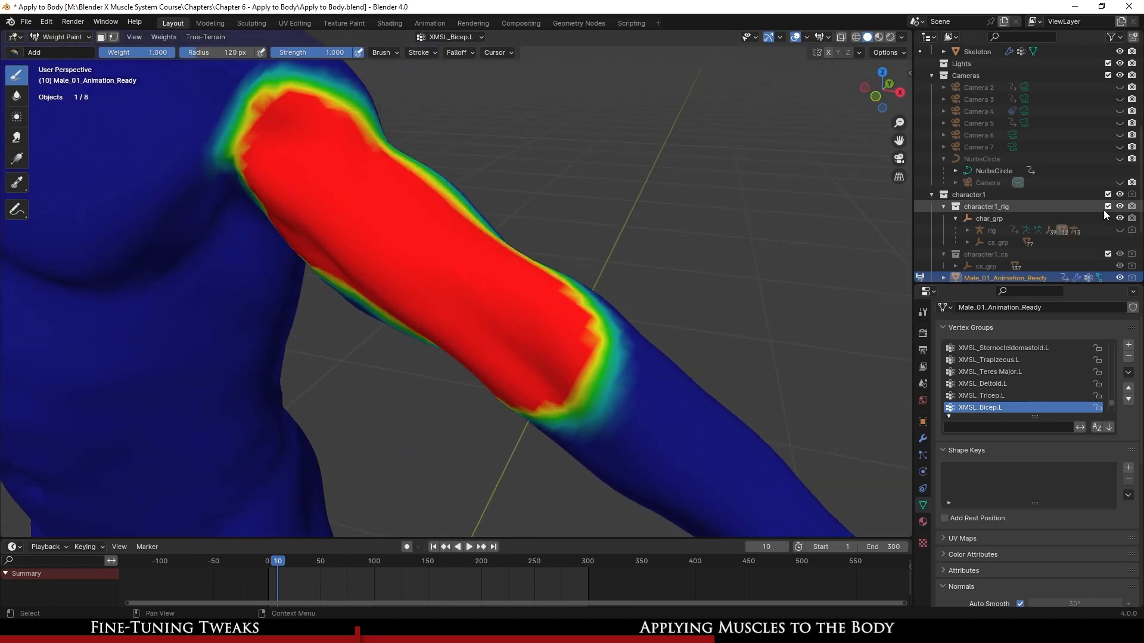
# - Show the XMSL_XMusculature collection to compare the bicep weights with the muscles, and hide it again
pyautogui.scroll(-5, 1102, 236)
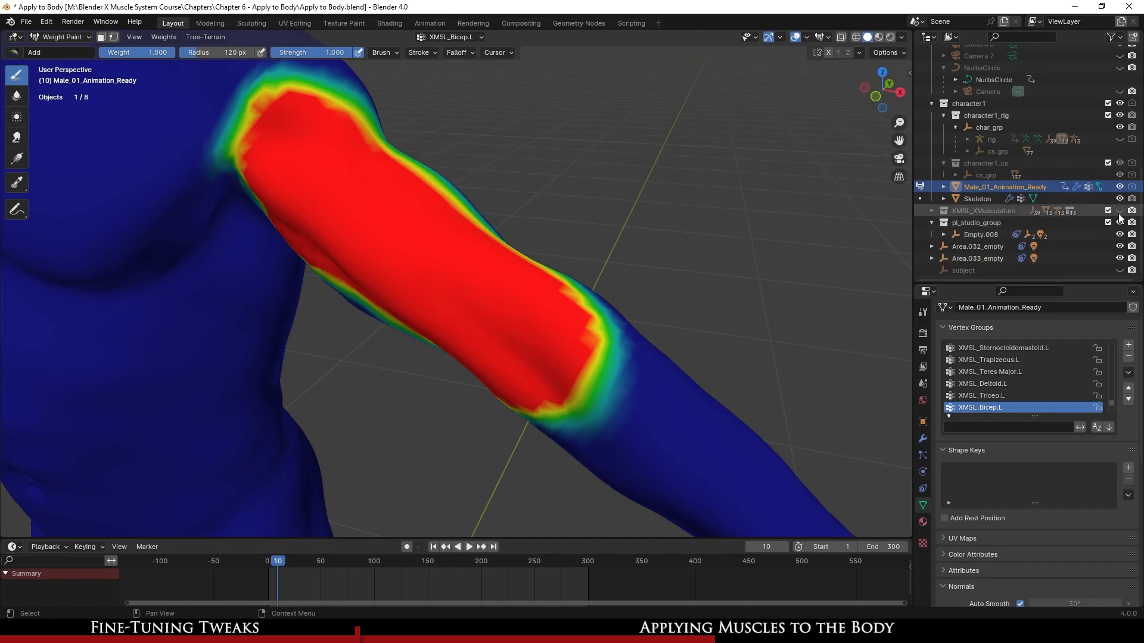
pyautogui.click(1119, 213)
pyautogui.moveTo(842, 223)
pyautogui.mouseDown(button='middle')
pyautogui.moveTo(595, 274)
pyautogui.moveTo(547, 297)
pyautogui.moveTo(485, 270)
pyautogui.moveTo(836, 212)
pyautogui.mouseUp(button='middle')
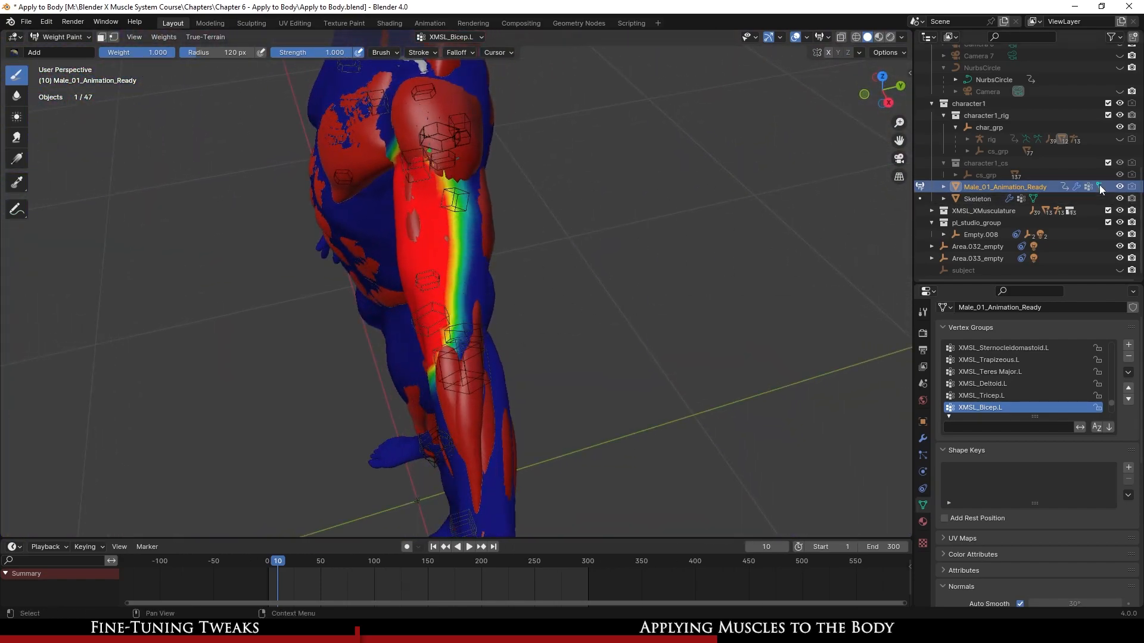
pyautogui.click(1120, 211)
# - Smooth the XMSL_Bicep.L weights on the active group with factor 0.500 and 15 iterations
pyautogui.click(162, 37)
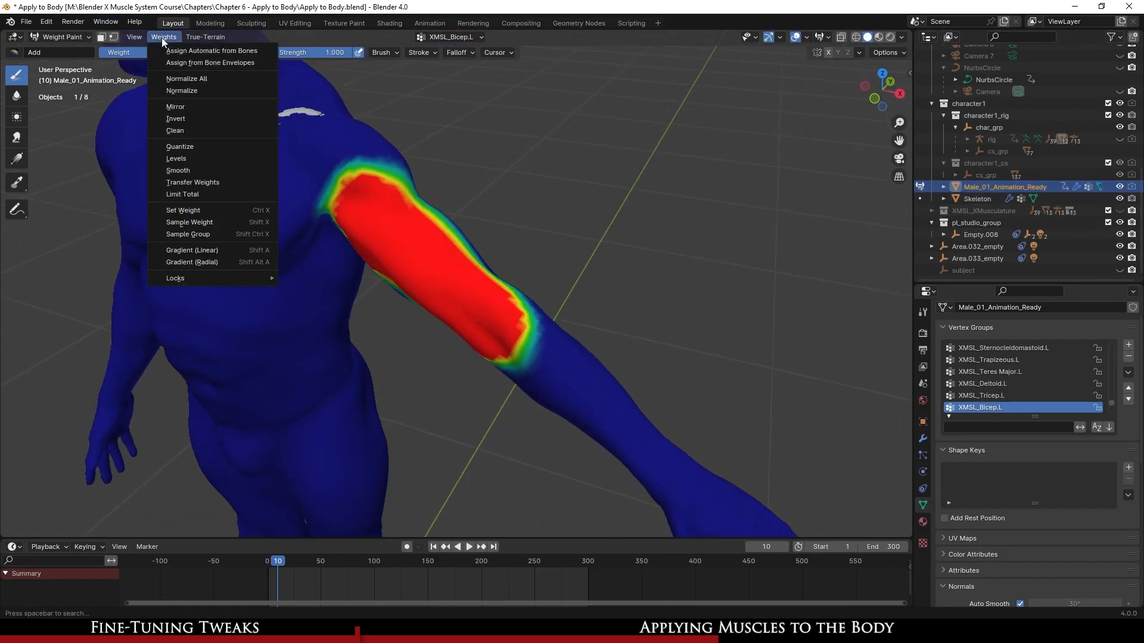
pyautogui.click(202, 171)
pyautogui.moveTo(498, 383)
pyautogui.mouseDown(button='middle')
pyautogui.moveTo(534, 270)
pyautogui.moveTo(557, 298)
pyautogui.mouseUp(button='middle')
pyautogui.scroll(4, 556, 299)
# - Save the file and trim the XMSL_Bicep.L weights around the left shoulder and armpit with linear gradients based on the Subtract brush
pyautogui.click(14, 52)
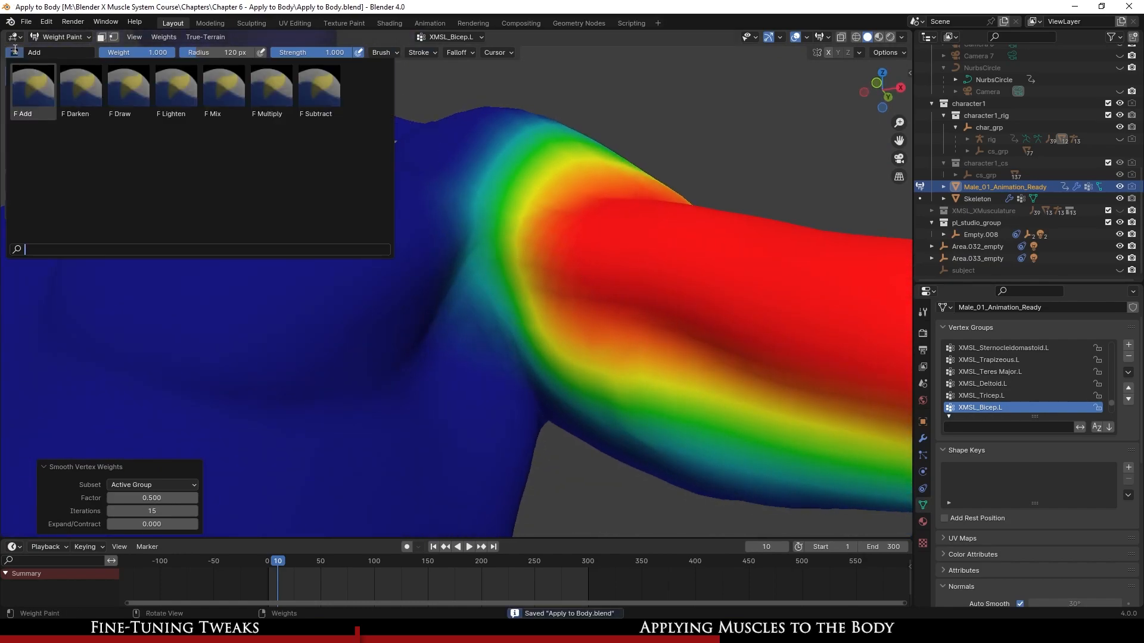
pyautogui.click(317, 96)
pyautogui.click(17, 158)
pyautogui.hotkey('ctrl', 's')
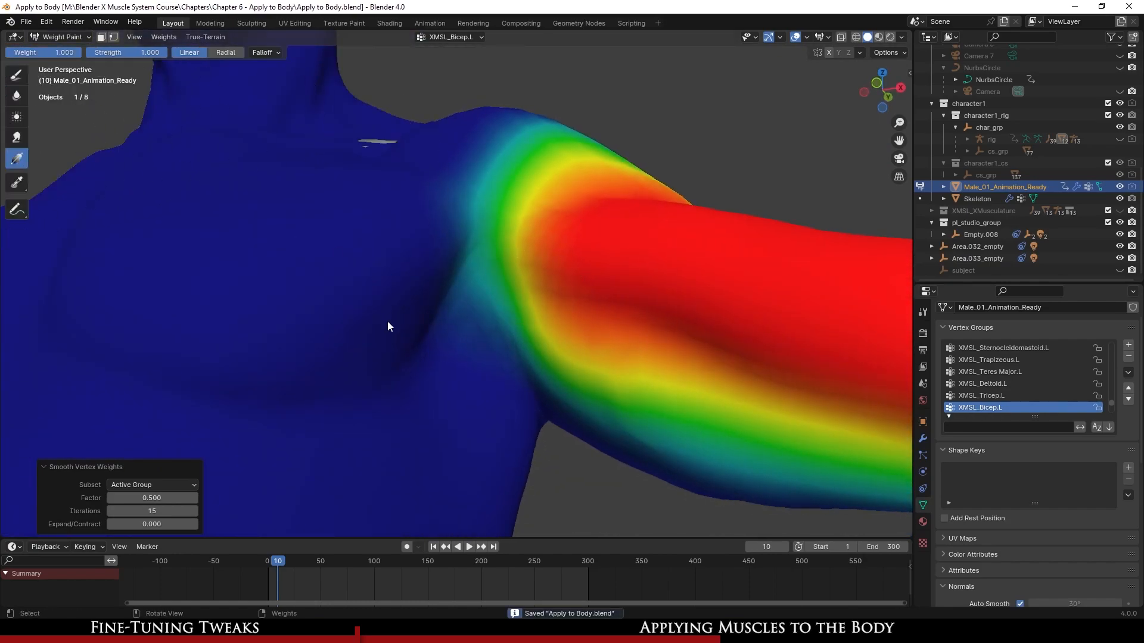
pyautogui.moveTo(481, 270); pyautogui.dragTo(527, 241)
pyautogui.moveTo(371, 208); pyautogui.dragTo(566, 216)
pyautogui.moveTo(566, 217); pyautogui.dragTo(707, 441, button='middle')
pyautogui.moveTo(704, 438); pyautogui.dragTo(384, 261)
# - Make XMSL_Forearm Group.L the active vertex group and set the Draw tool to the Add brush
pyautogui.moveTo(384, 260); pyautogui.dragTo(1000, 342, button='middle')
pyautogui.click(1025, 383)
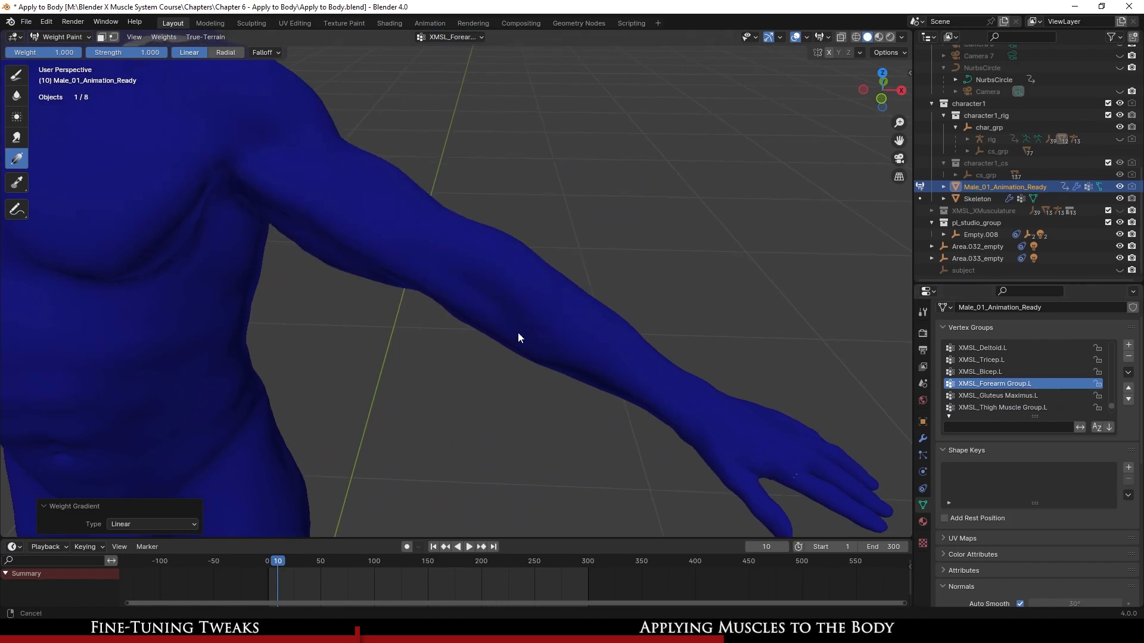
pyautogui.keyDown('ctrl'); pyautogui.moveTo(525, 341); pyautogui.dragTo(555, 316, button='middle'); pyautogui.keyUp('ctrl')
pyautogui.click(17, 74)
pyautogui.click(15, 53)
pyautogui.click(37, 94)
# - Paint full XMSL_Forearm Group.L weight all around the left forearm from the elbow to the wrist
pyautogui.keyDown('ctrl'); pyautogui.moveTo(429, 358); pyautogui.dragTo(498, 298, button='middle'); pyautogui.keyUp('ctrl')
pyautogui.moveTo(498, 298)
pyautogui.mouseDown()
pyautogui.moveTo(574, 311)
pyautogui.moveTo(536, 345)
pyautogui.moveTo(488, 275)
pyautogui.mouseUp()
pyautogui.moveTo(488, 274); pyautogui.dragTo(500, 284, button='middle')
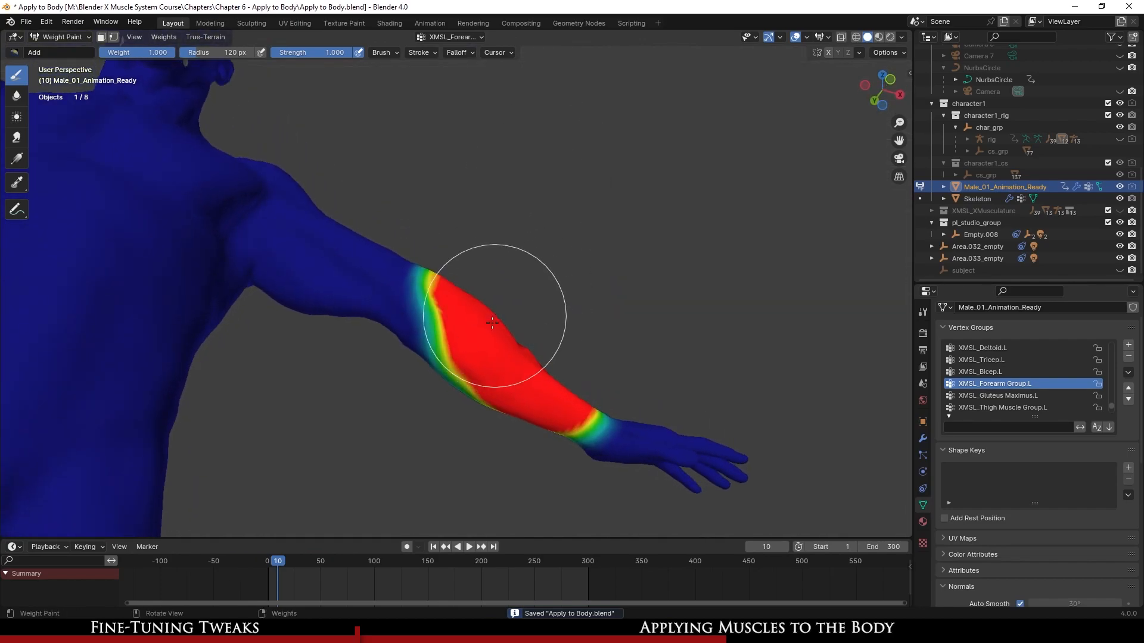
pyautogui.moveTo(446, 366); pyautogui.dragTo(459, 294)
pyautogui.moveTo(459, 293)
pyautogui.mouseDown(button='middle')
pyautogui.moveTo(541, 332)
pyautogui.moveTo(493, 320)
pyautogui.moveTo(427, 358)
pyautogui.moveTo(405, 238)
pyautogui.moveTo(587, 301)
pyautogui.moveTo(667, 286)
pyautogui.mouseUp(button='middle')
pyautogui.scroll(4, 661, 290)
pyautogui.moveTo(506, 280)
pyautogui.mouseDown(button='middle')
pyautogui.moveTo(480, 266)
pyautogui.moveTo(463, 288)
pyautogui.moveTo(522, 221)
pyautogui.moveTo(470, 332)
pyautogui.moveTo(491, 274)
pyautogui.mouseUp(button='middle')
pyautogui.scroll(2, 470, 331)
pyautogui.scroll(1, 510, 273)
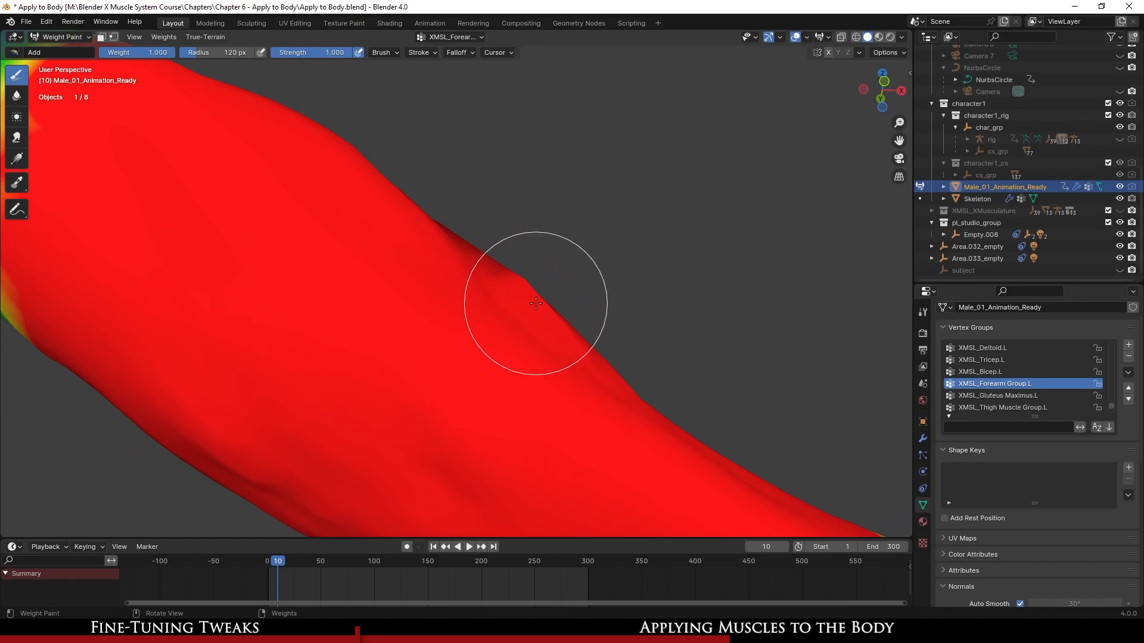
pyautogui.moveTo(536, 303); pyautogui.dragTo(504, 332, button='middle')
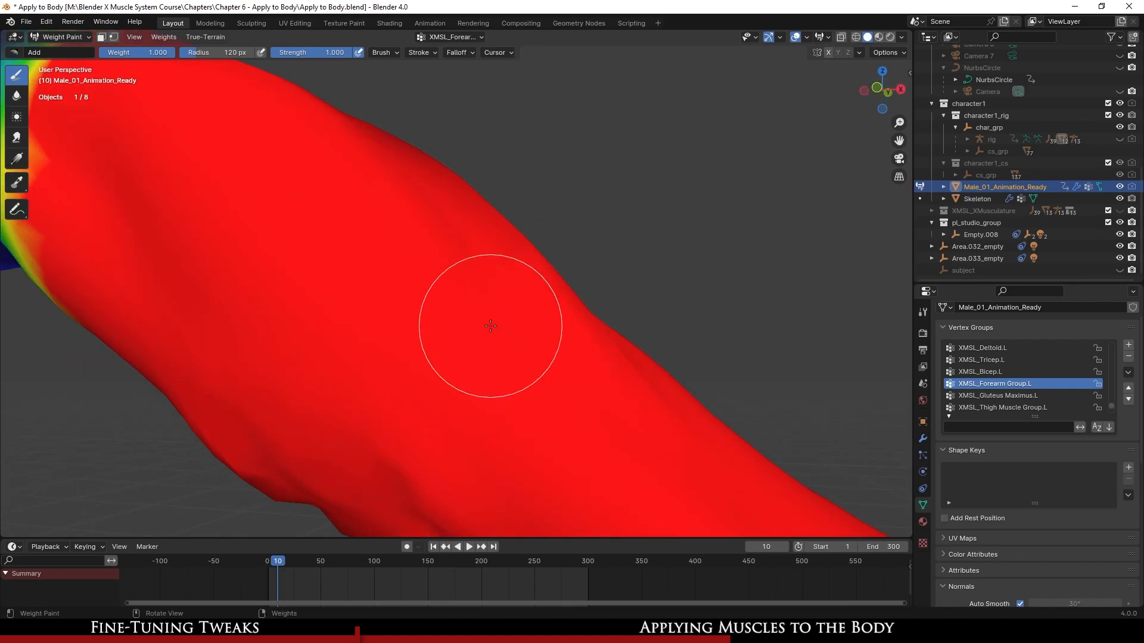
pyautogui.moveTo(587, 262)
pyautogui.mouseDown(button='middle')
pyautogui.moveTo(593, 247)
pyautogui.moveTo(409, 286)
pyautogui.moveTo(484, 284)
pyautogui.moveTo(554, 262)
pyautogui.moveTo(518, 284)
pyautogui.moveTo(467, 288)
pyautogui.moveTo(534, 217)
pyautogui.mouseUp(button='middle')
# - Show the XMSL_XMusculature collection and compare the forearm muscles with the painted weight area
pyautogui.click(1120, 211)
pyautogui.scroll(-4, 509, 234)
pyautogui.moveTo(492, 256)
pyautogui.mouseDown(button='middle')
pyautogui.moveTo(598, 358)
pyautogui.moveTo(568, 222)
pyautogui.moveTo(498, 331)
pyautogui.moveTo(363, 331)
pyautogui.moveTo(358, 262)
pyautogui.moveTo(476, 304)
pyautogui.moveTo(546, 345)
pyautogui.moveTo(457, 279)
pyautogui.mouseUp(button='middle')
pyautogui.scroll(-4, 600, 362)
pyautogui.scroll(2, 360, 330)
pyautogui.scroll(-3, 546, 345)
pyautogui.scroll(3, 545, 344)
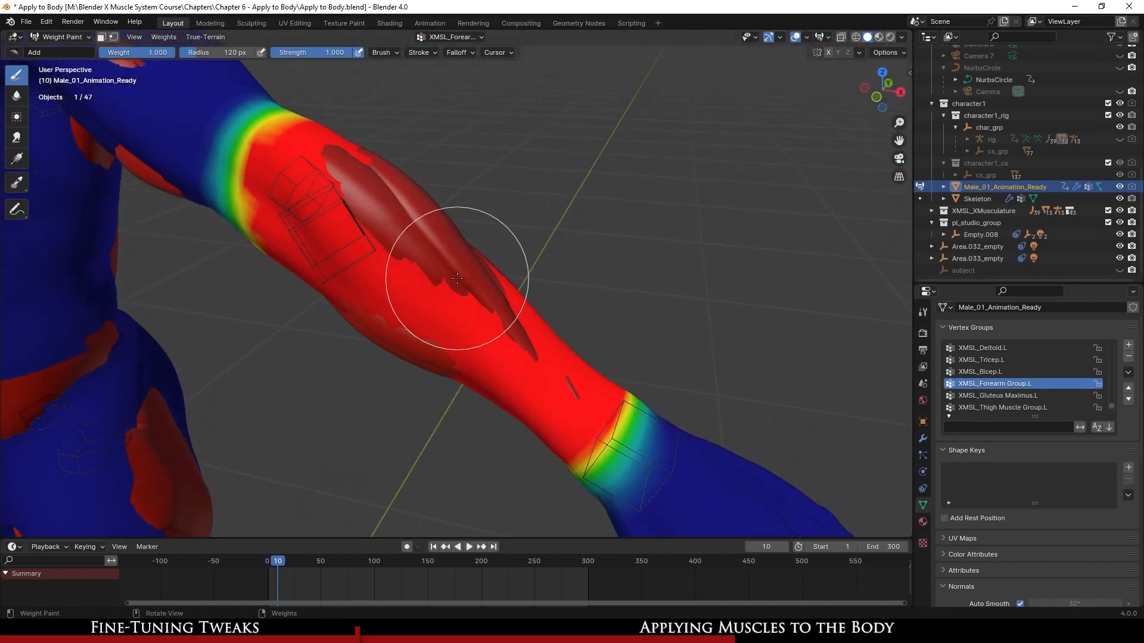
# - Smooth the XMSL_Forearm Group.L weights with 15 iterations and an Expand/Contract value of -0.500, and save the file
pyautogui.click(167, 37)
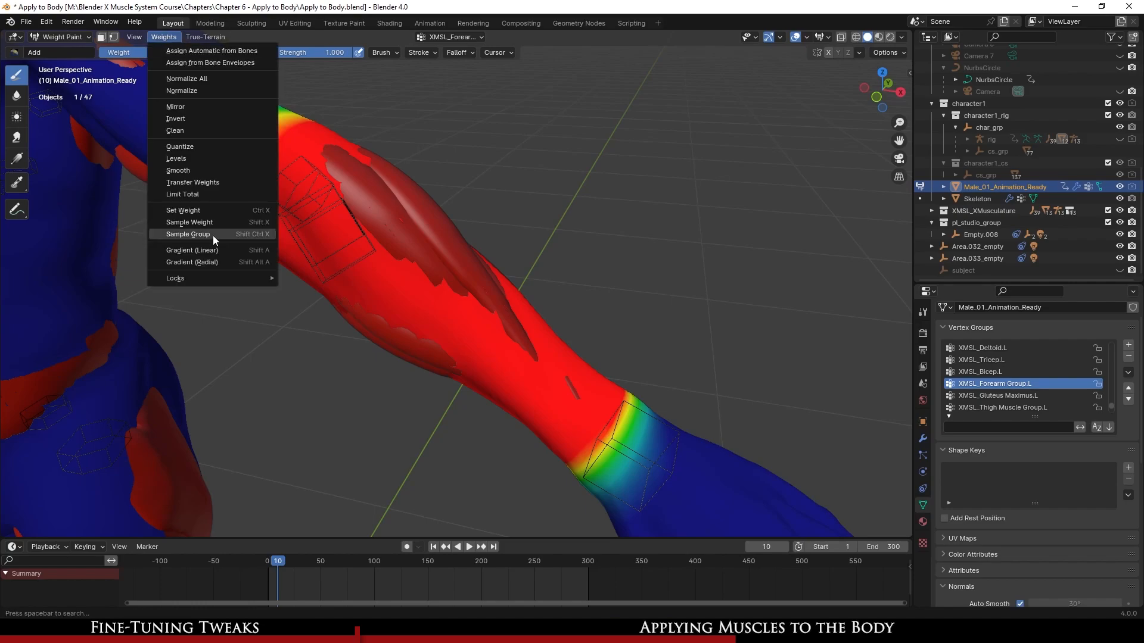
pyautogui.click(202, 171)
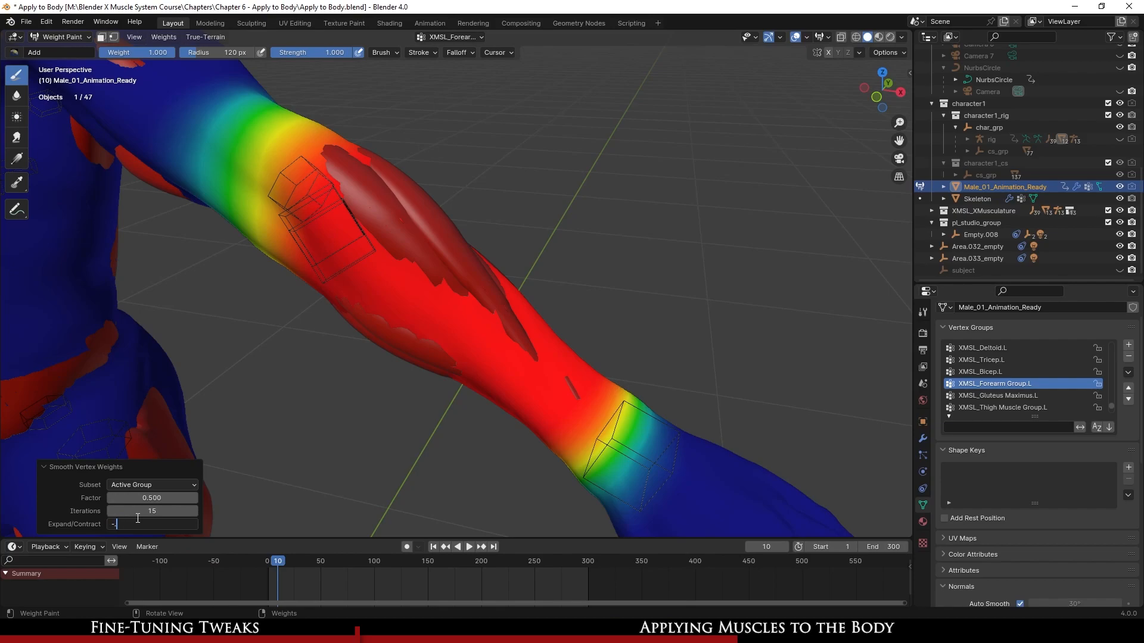
pyautogui.press('Return')
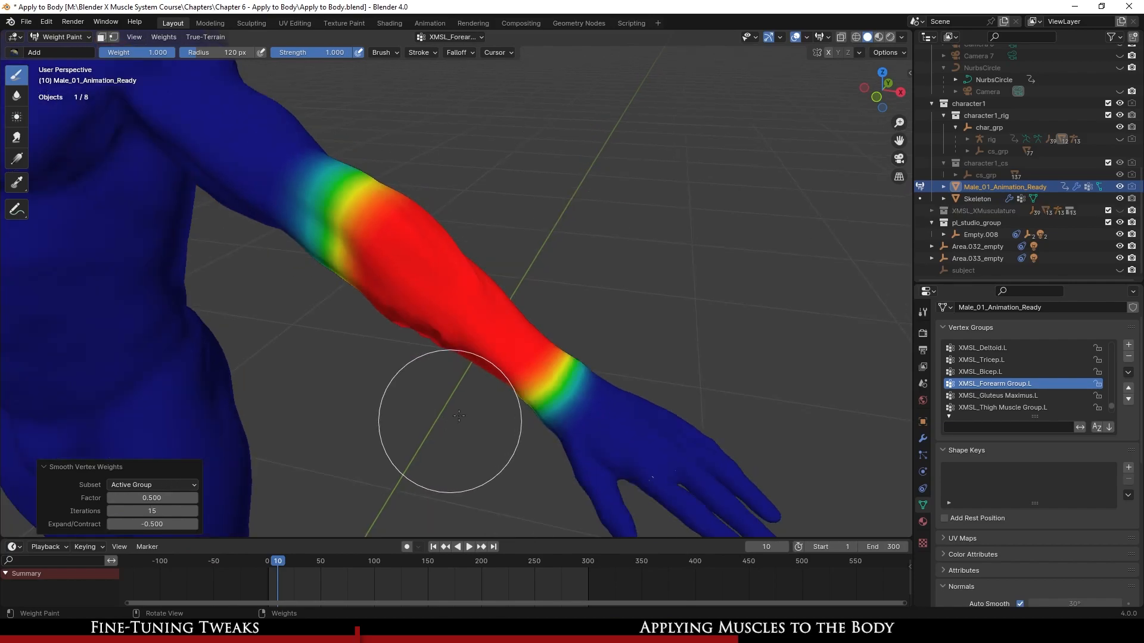
pyautogui.moveTo(458, 416); pyautogui.dragTo(429, 410, button='middle')
pyautogui.scroll(-3, 471, 396)
pyautogui.hotkey('ctrl', 's')
pyautogui.scroll(2, 440, 420)
pyautogui.scroll(-2, 364, 404)
pyautogui.scroll(2, 357, 369)
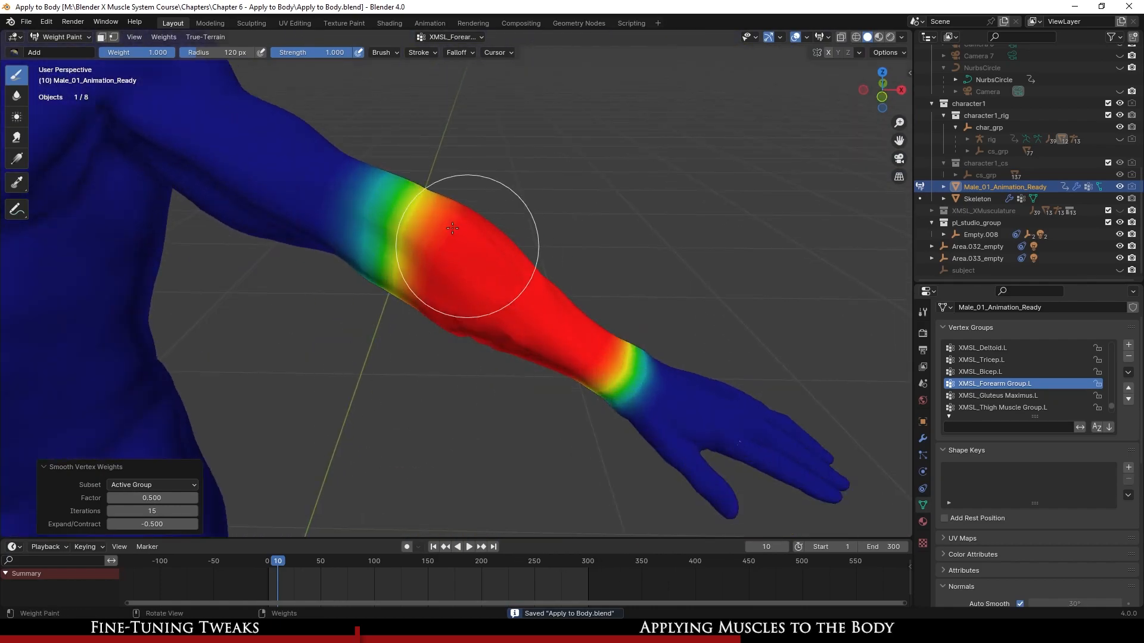
# - Make XMSL_Gluteus Maximus.L the active vertex group and paint full weight over the left buttock from behind
pyautogui.scroll(-4, 358, 424)
pyautogui.keyDown('shift'); pyautogui.moveTo(355, 427); pyautogui.dragTo(427, 451, button='middle'); pyautogui.keyUp('shift')
pyautogui.moveTo(411, 441); pyautogui.dragTo(396, 407, button='middle')
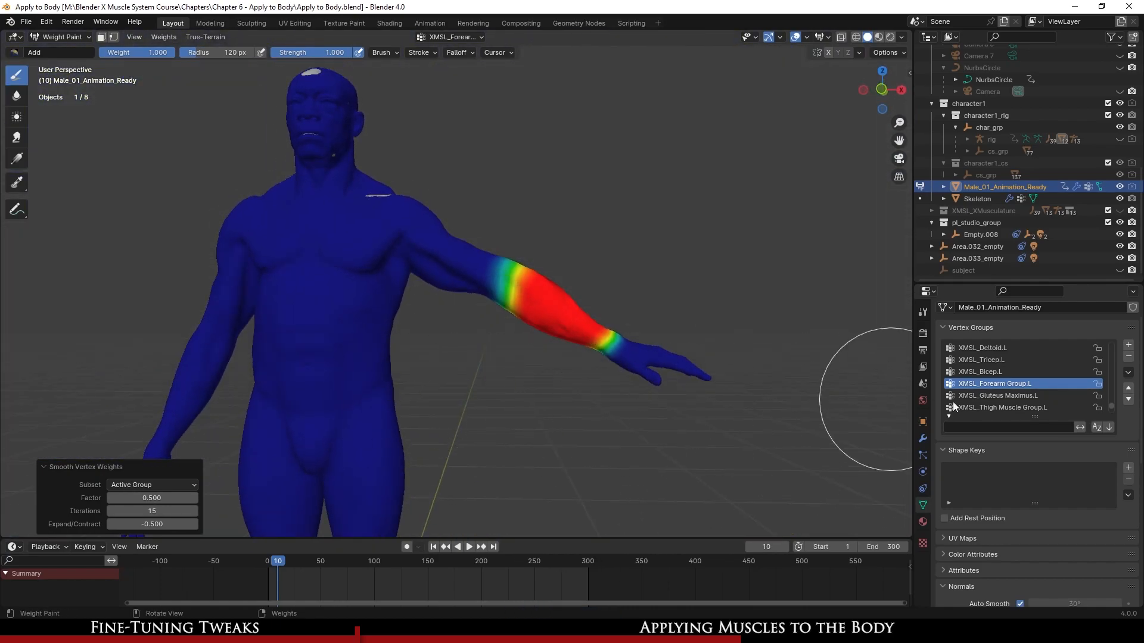
pyautogui.click(1037, 396)
pyautogui.moveTo(575, 333); pyautogui.dragTo(578, 364, button='middle')
pyautogui.keyDown('ctrl'); pyautogui.moveTo(578, 363); pyautogui.dragTo(501, 322, button='middle'); pyautogui.keyUp('ctrl')
pyautogui.press('ctrl+KP_1')
pyautogui.scroll(1, 619, 353)
pyautogui.scroll(2, 499, 331)
pyautogui.scroll(-2, 422, 293)
pyautogui.scroll(1, 408, 281)
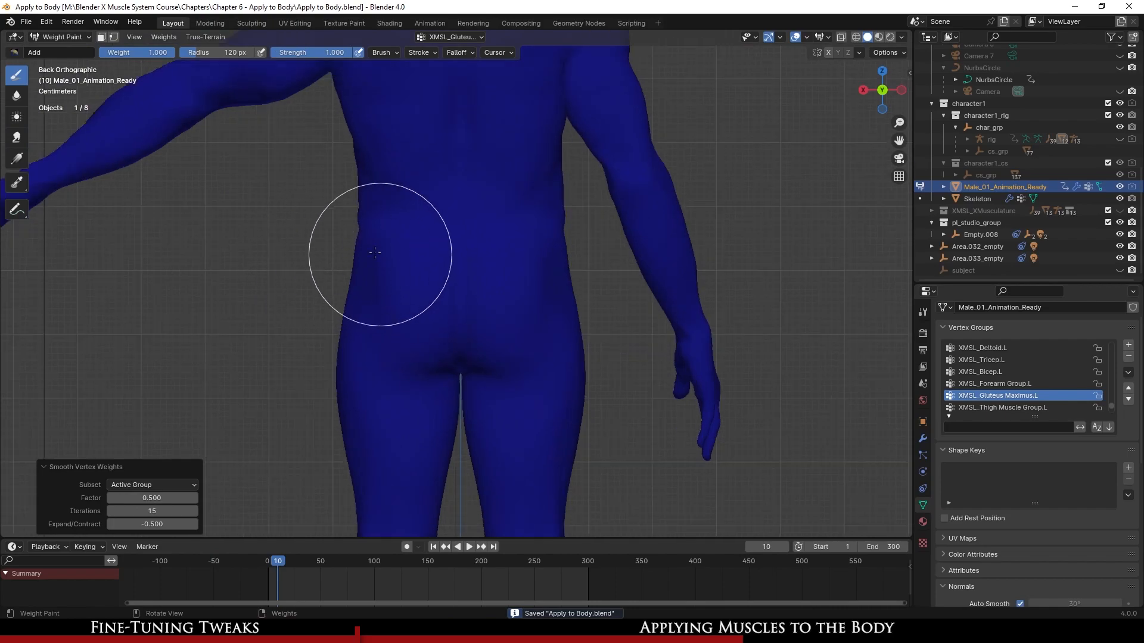
pyautogui.moveTo(388, 329); pyautogui.dragTo(405, 321)
pyautogui.moveTo(418, 254)
pyautogui.mouseDown(button='middle')
pyautogui.moveTo(460, 357)
pyautogui.moveTo(380, 228)
pyautogui.mouseUp(button='middle')
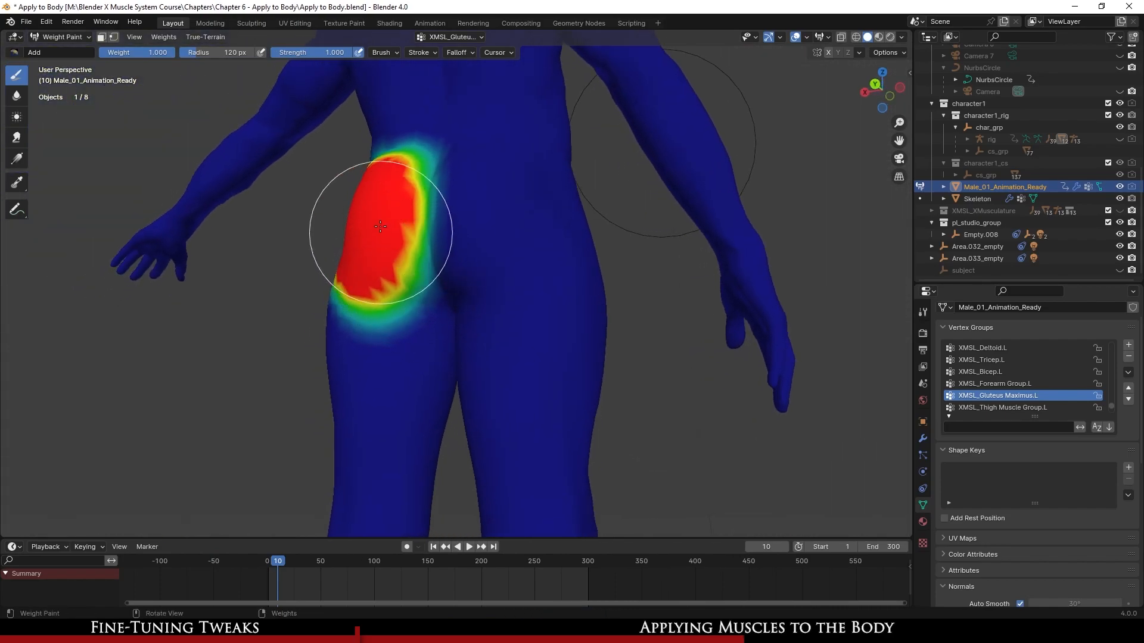
# - Extend the full XMSL_Gluteus Maximus.L weight over the side of the left hip and down the outer thigh
pyautogui.moveTo(353, 299)
pyautogui.mouseDown(button='middle')
pyautogui.moveTo(435, 237)
pyautogui.moveTo(544, 256)
pyautogui.mouseUp(button='middle')
pyautogui.moveTo(533, 349); pyautogui.dragTo(500, 351, button='middle')
pyautogui.keyDown('shift'); pyautogui.moveTo(501, 350); pyautogui.dragTo(512, 280, button='middle'); pyautogui.keyUp('shift')
pyautogui.scroll(1, 489, 196)
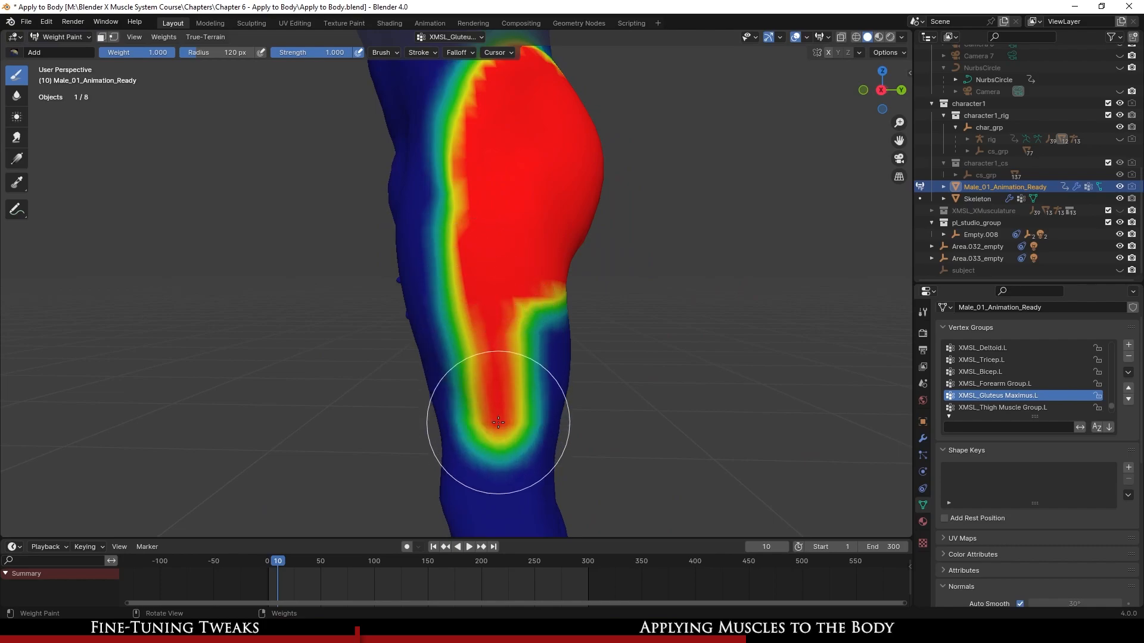
pyautogui.moveTo(491, 356); pyautogui.dragTo(485, 431)
# - Widen the XMSL_Gluteus Maximus.L weight on the outer left thigh and below the buttock, and save the file
pyautogui.moveTo(505, 353); pyautogui.dragTo(448, 302, button='middle')
pyautogui.scroll(-1, 453, 295)
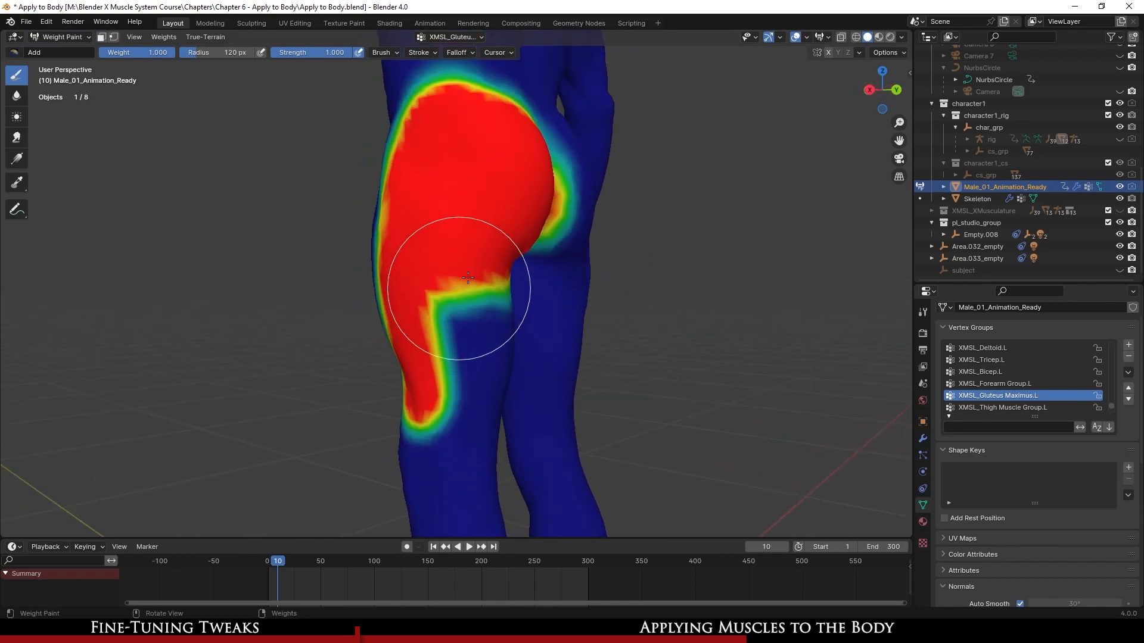
pyautogui.moveTo(438, 361); pyautogui.dragTo(409, 332, button='middle')
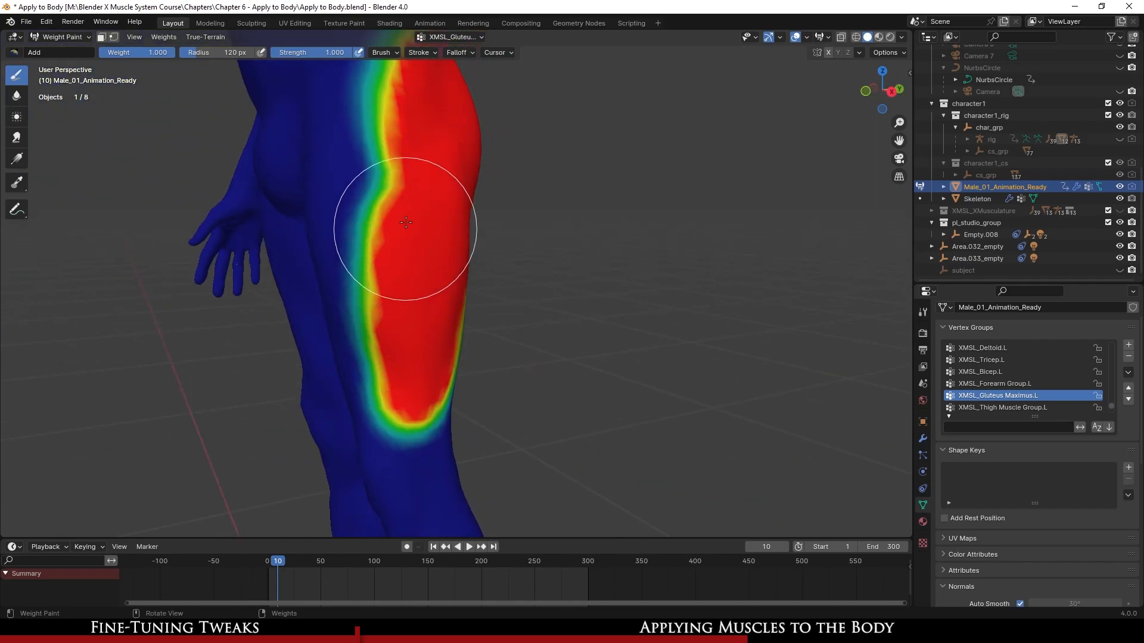
pyautogui.moveTo(392, 205); pyautogui.dragTo(374, 341, button='middle')
pyautogui.hotkey('ctrl', 's')
# - Switch to the back view and set the Draw tool to the Subtract brush
pyautogui.press('KP_1')
pyautogui.press('ctrl+KP_1')
pyautogui.scroll(2, 417, 370)
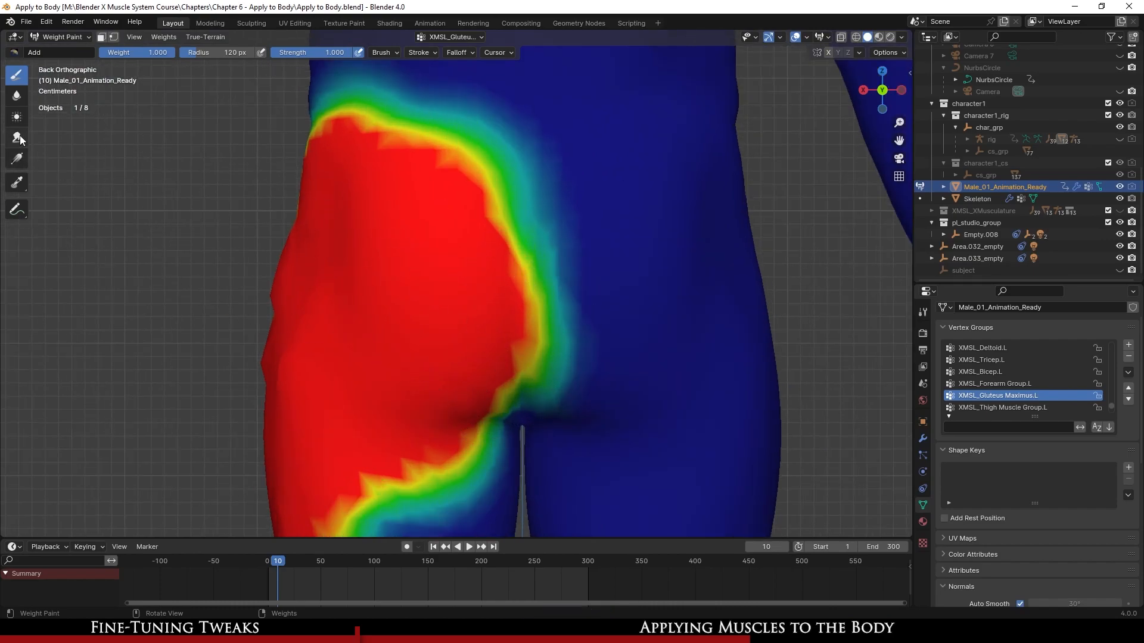
pyautogui.click(12, 53)
pyautogui.click(318, 92)
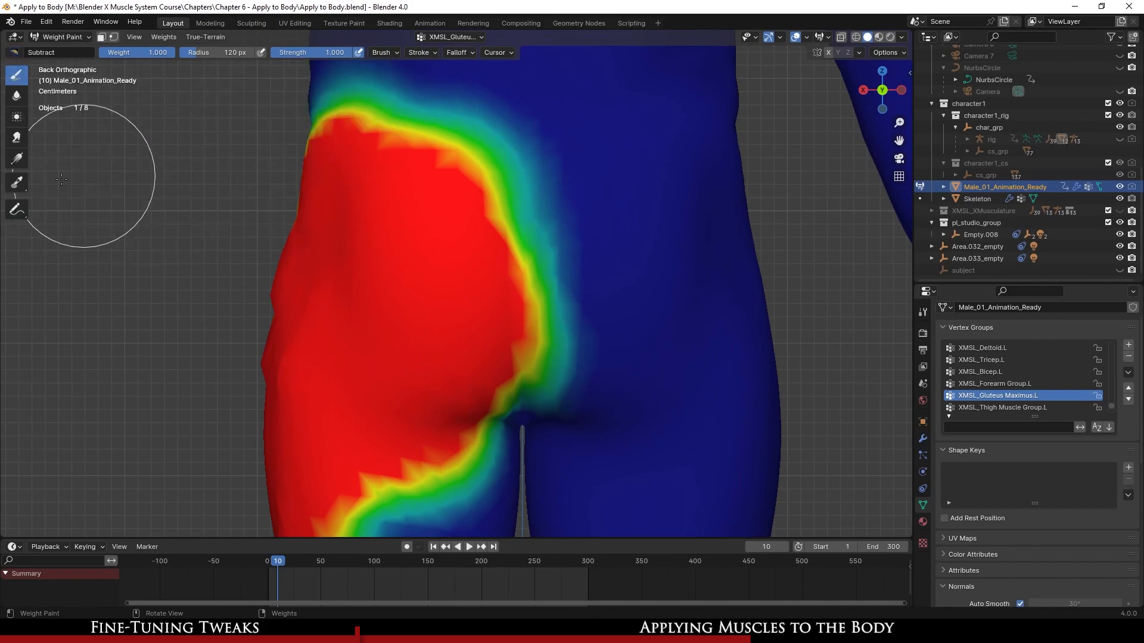
# - Fade the inner edge of the left gluteus maximus weights with a linear gradient across the buttock, and save the file
pyautogui.click(17, 159)
pyautogui.moveTo(633, 311); pyautogui.dragTo(430, 309)
pyautogui.scroll(-3, 450, 333)
pyautogui.moveTo(449, 333); pyautogui.dragTo(496, 255, button='middle')
pyautogui.hotkey('ctrl', 's')
# - Fade the gluteus maximus weights down the outer thigh in side view with a linear gradient at weight 0.577 and strength 0.604
pyautogui.press('ctrl+KP_1')
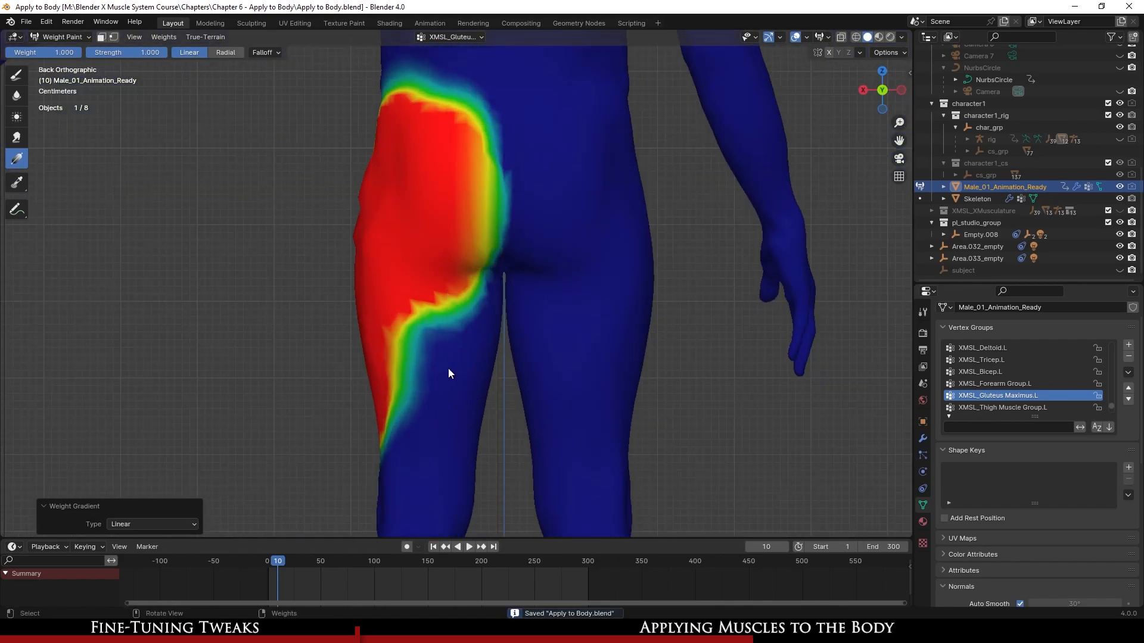
pyautogui.press('KP_3')
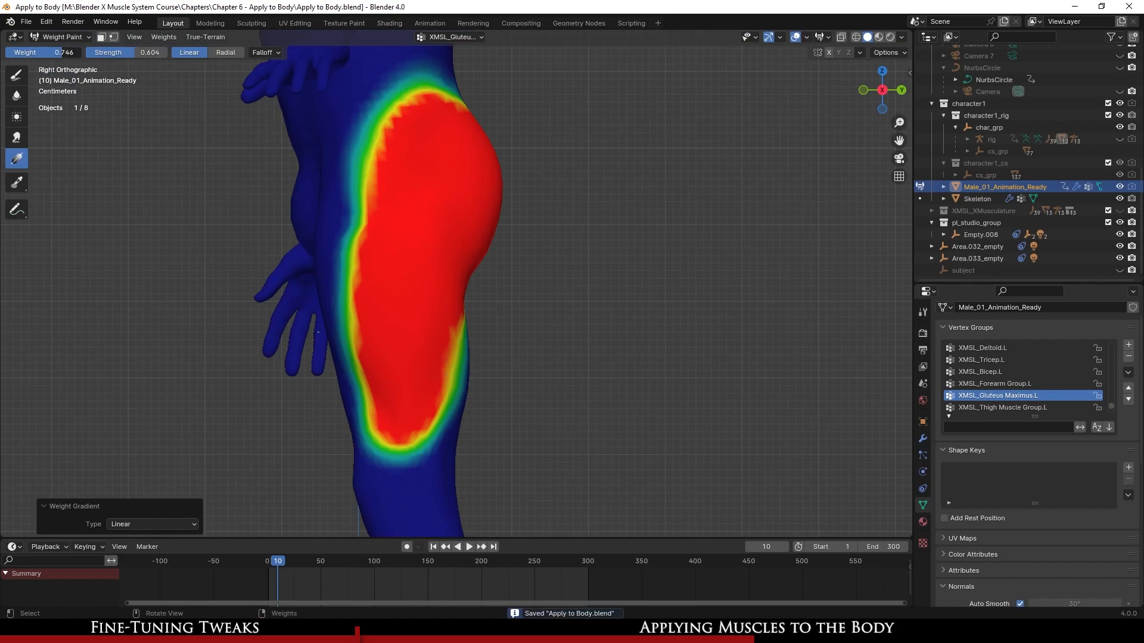
pyautogui.keyDown('ctrl'); pyautogui.moveTo(279, 281); pyautogui.dragTo(412, 402, button='middle'); pyautogui.keyUp('ctrl')
pyautogui.moveTo(424, 269); pyautogui.dragTo(448, 213)
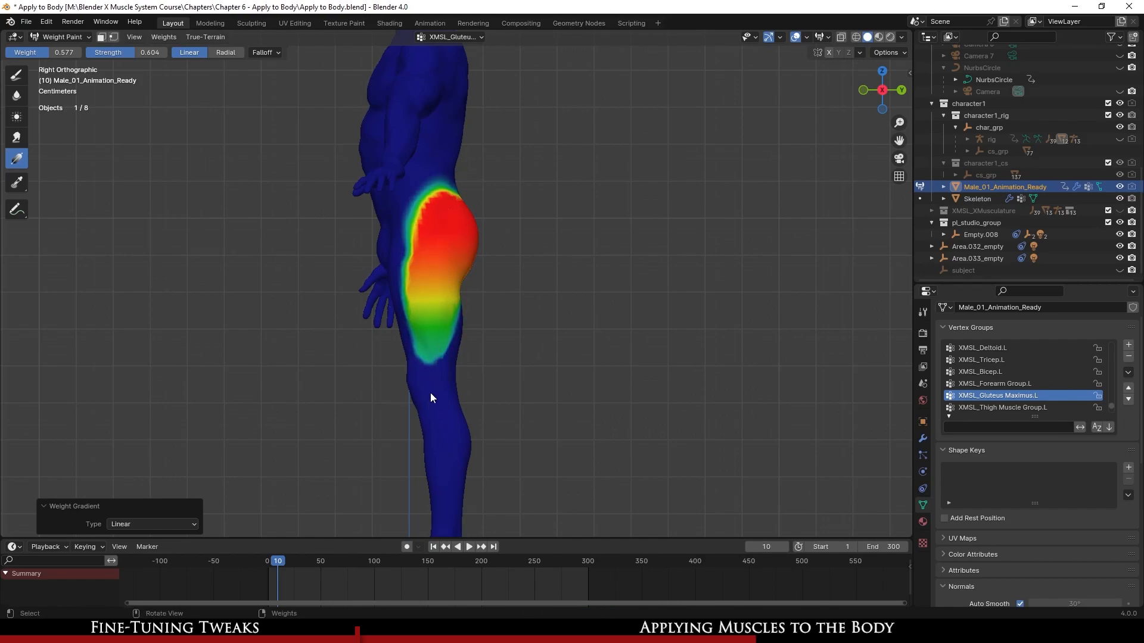
# - Smooth the active group's vertex weights with factor 0.5, 15 iterations and expand/contract 0
pyautogui.scroll(3, 430, 394)
pyautogui.moveTo(432, 377); pyautogui.dragTo(526, 385, button='middle')
pyautogui.click(163, 37)
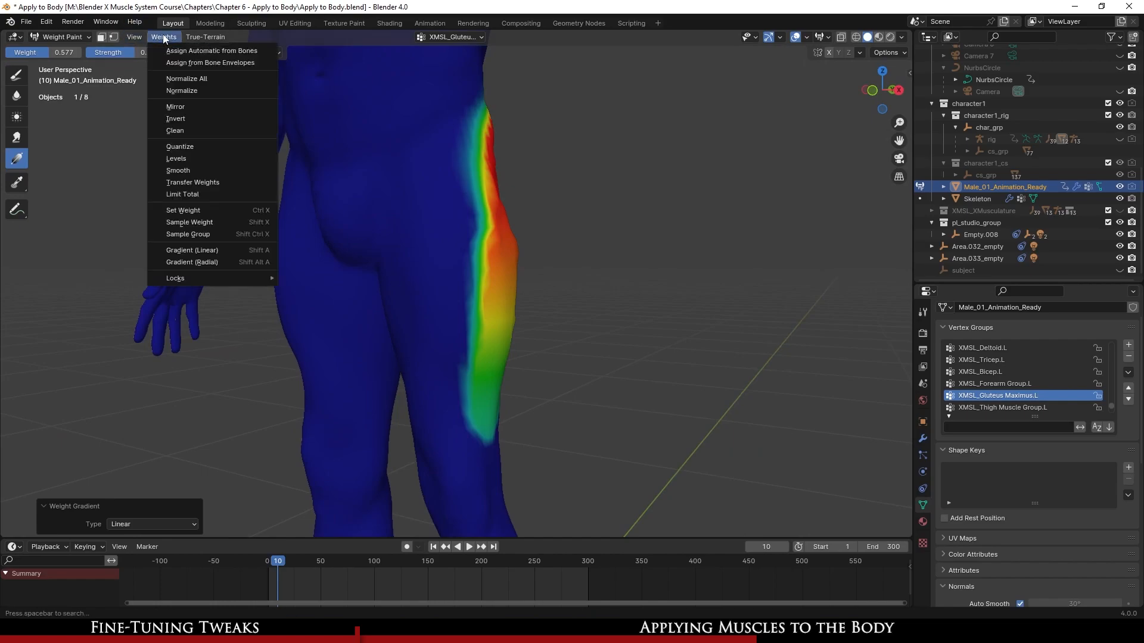
pyautogui.click(212, 172)
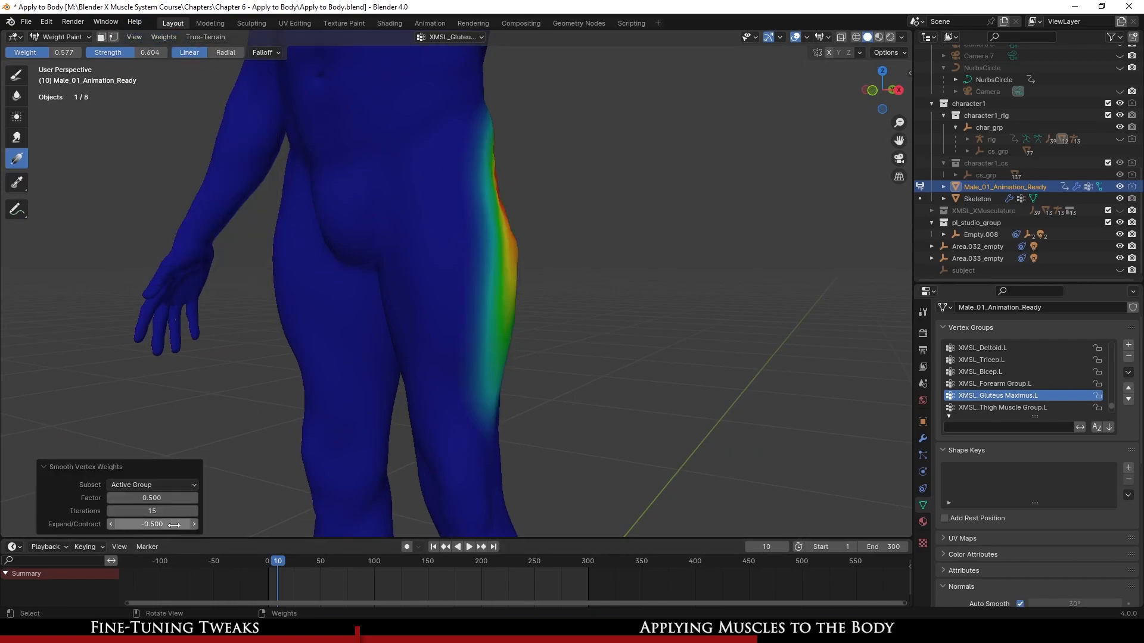
pyautogui.press('Return')
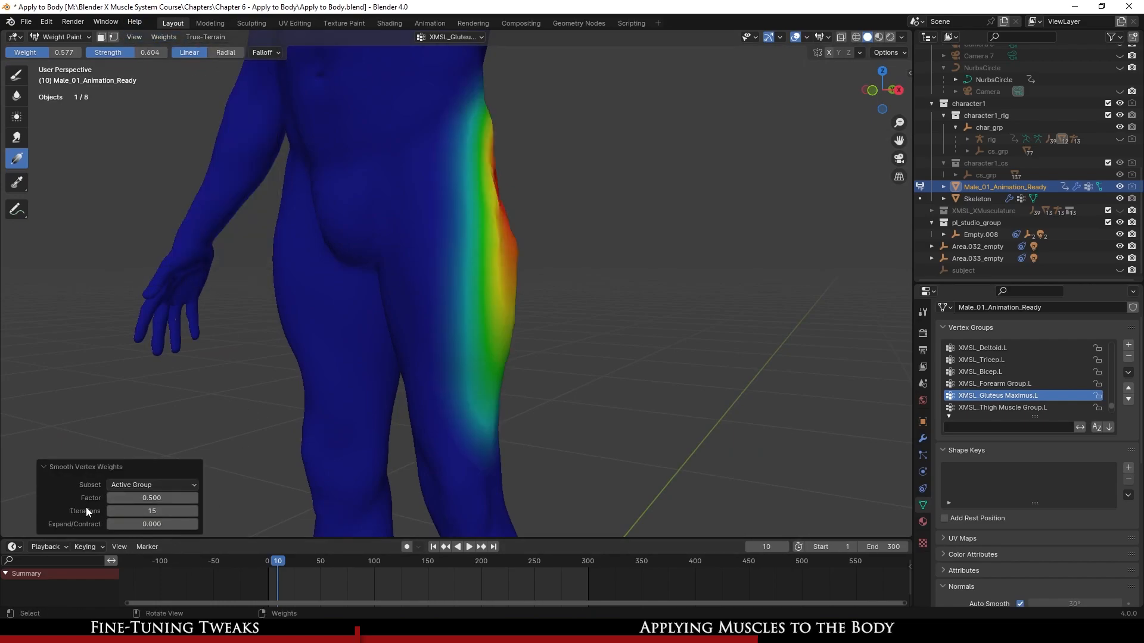
pyautogui.moveTo(461, 381); pyautogui.dragTo(375, 380, button='middle')
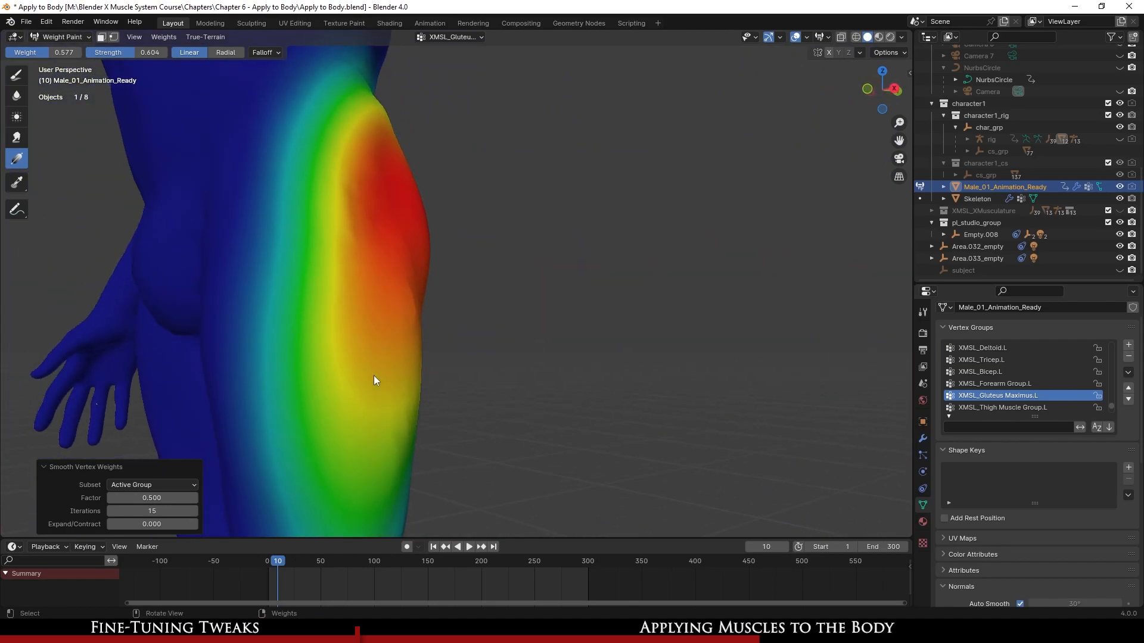
# - Show the XMSL_XMusculature collection, examine how the hip muscles line up with the painted weights, and hide it again
pyautogui.click(1120, 211)
pyautogui.moveTo(566, 319); pyautogui.dragTo(603, 331, button='middle')
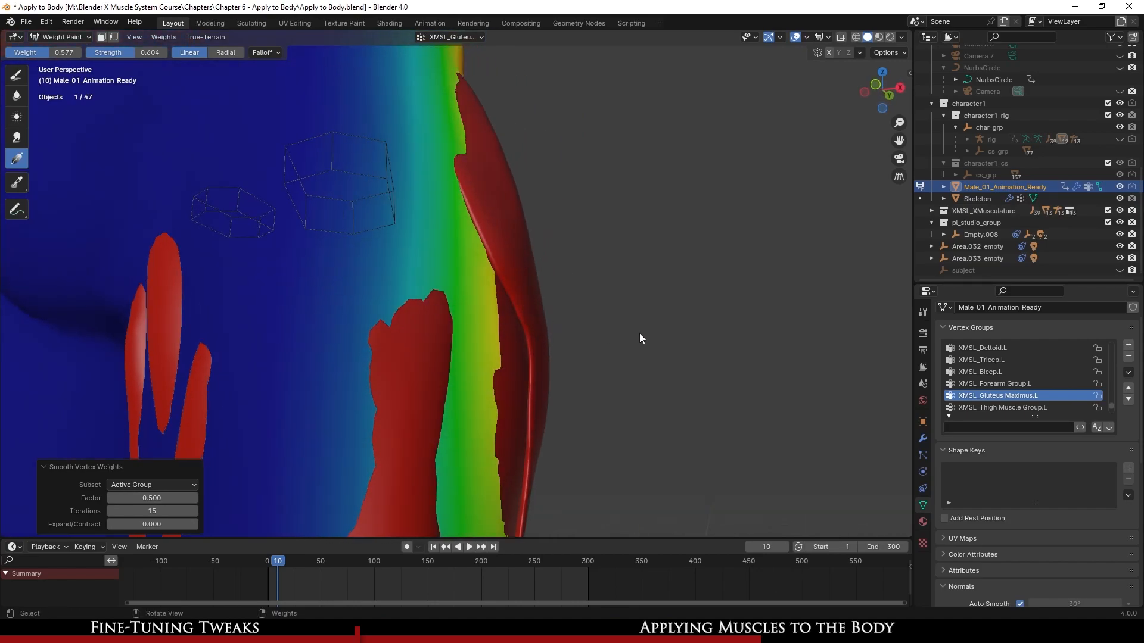
pyautogui.scroll(8, 669, 358)
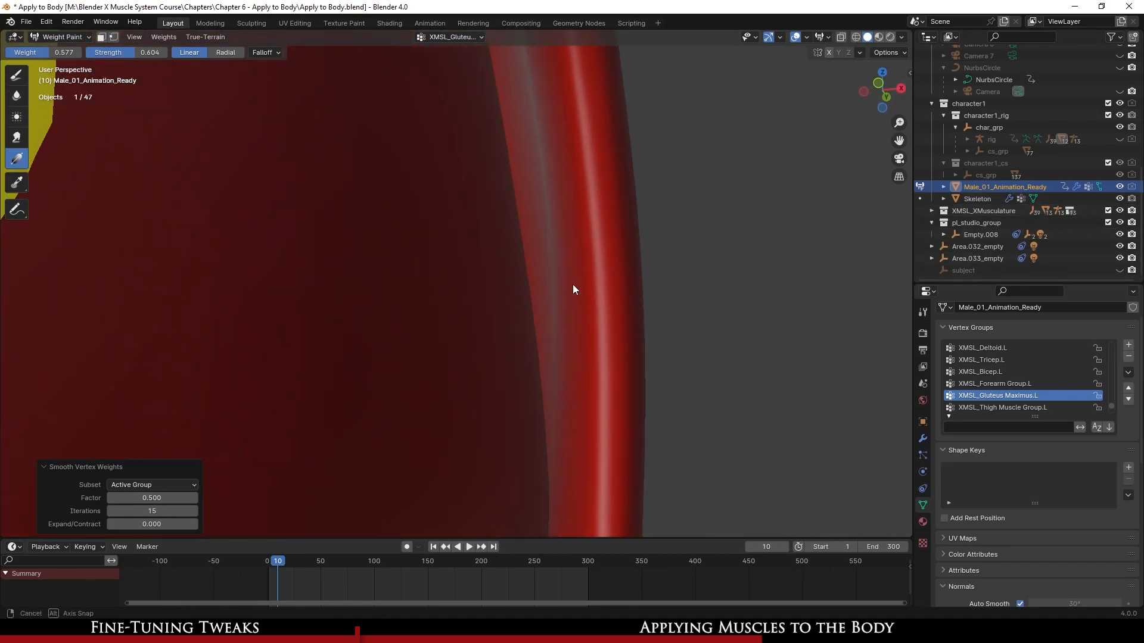
pyautogui.scroll(-8, 516, 342)
pyautogui.moveTo(566, 404); pyautogui.dragTo(524, 343, button='middle')
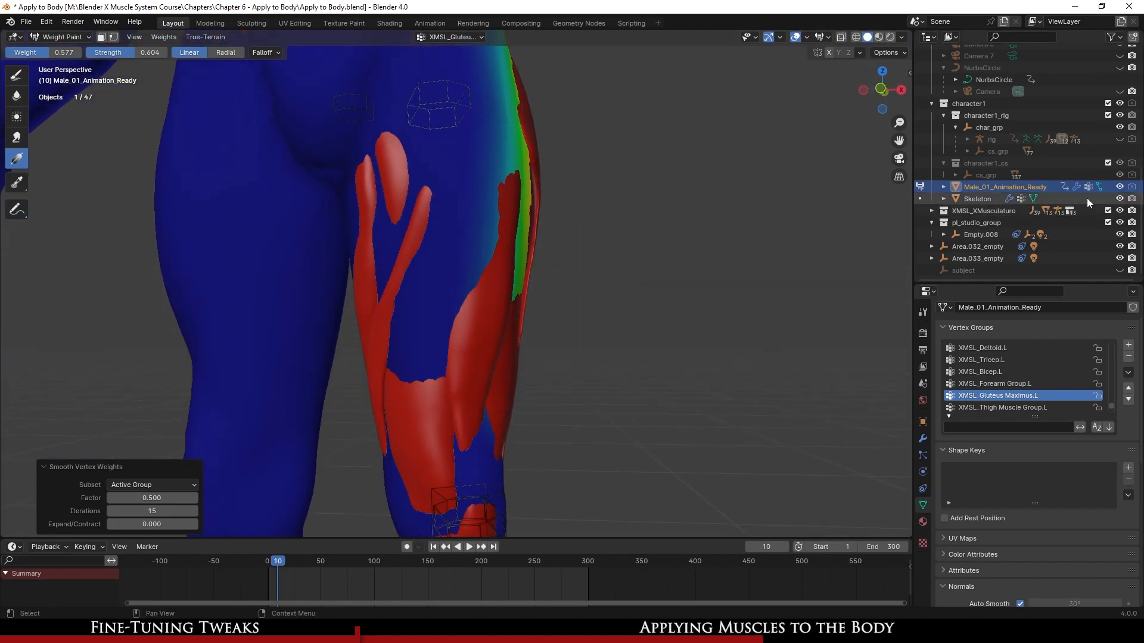
pyautogui.click(1119, 211)
pyautogui.click(1120, 188)
pyautogui.click(1119, 188)
# - Save the file and make XMSL_Thigh Muscle Group.L the active vertex group
pyautogui.moveTo(602, 390); pyautogui.dragTo(715, 369, button='middle')
pyautogui.hotkey('ctrl', 's')
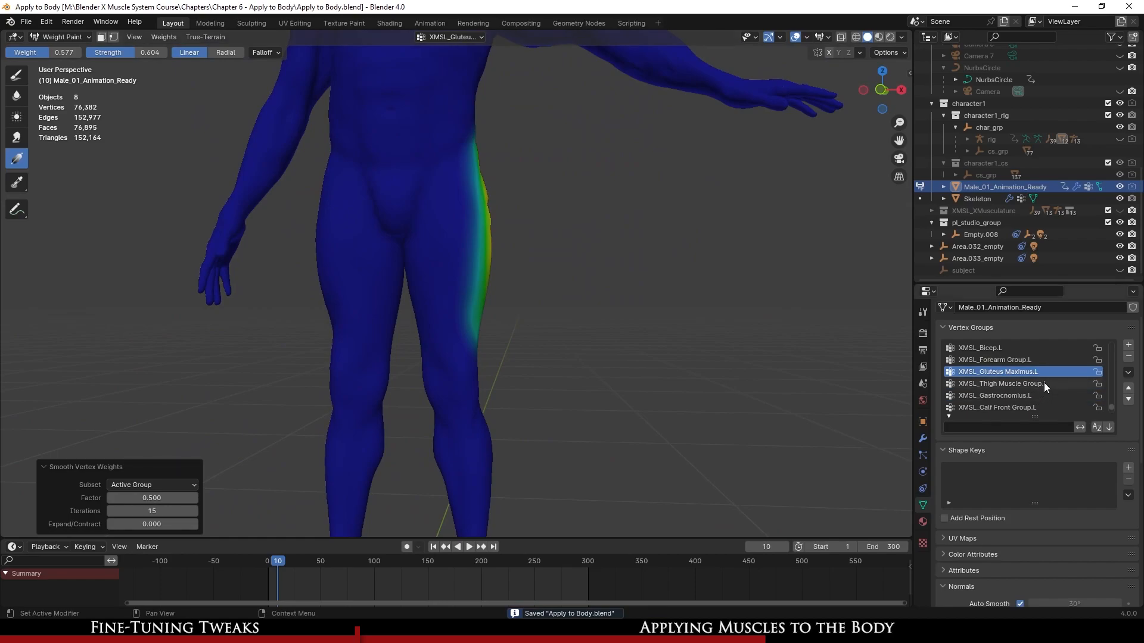
pyautogui.click(1044, 382)
pyautogui.scroll(-5, 570, 417)
pyautogui.keyDown('ctrl'); pyautogui.moveTo(513, 431); pyautogui.dragTo(520, 380, button='middle'); pyautogui.keyUp('ctrl')
# - Unhide the character rig and put it into Pose Mode
pyautogui.click(1120, 140)
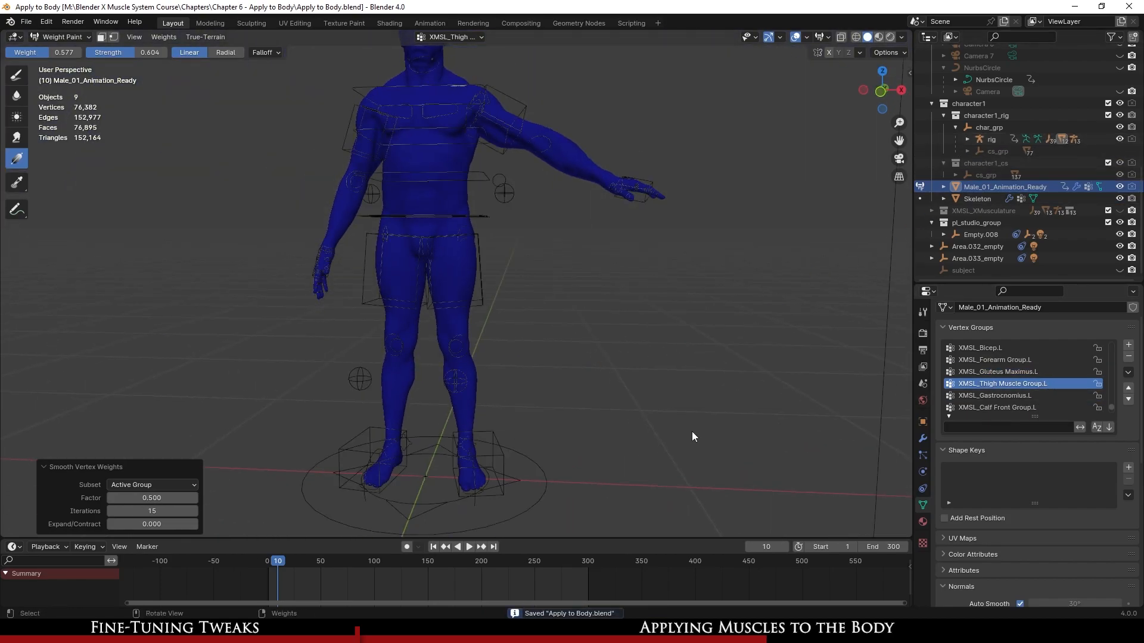
pyautogui.hotkey('ctrl', 'Tab')
pyautogui.click(535, 471)
pyautogui.keyDown('shift'); pyautogui.moveTo(535, 471); pyautogui.dragTo(534, 384, button='middle'); pyautogui.keyUp('shift')
pyautogui.scroll(4, 533, 384)
pyautogui.moveTo(405, 310)
pyautogui.mouseDown(button='middle')
pyautogui.moveTo(412, 338)
pyautogui.moveTo(428, 339)
pyautogui.moveTo(391, 341)
pyautogui.moveTo(421, 301)
pyautogui.moveTo(369, 281)
pyautogui.moveTo(434, 255)
pyautogui.mouseUp(button='middle')
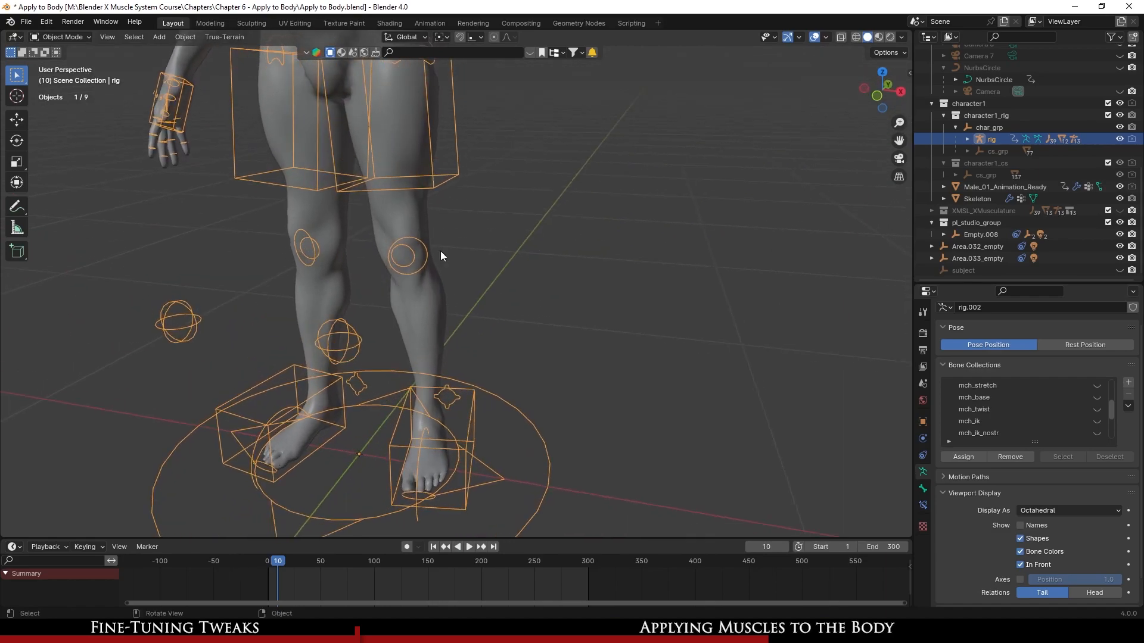
pyautogui.click(66, 77)
pyautogui.moveTo(430, 371); pyautogui.dragTo(301, 373, button='middle')
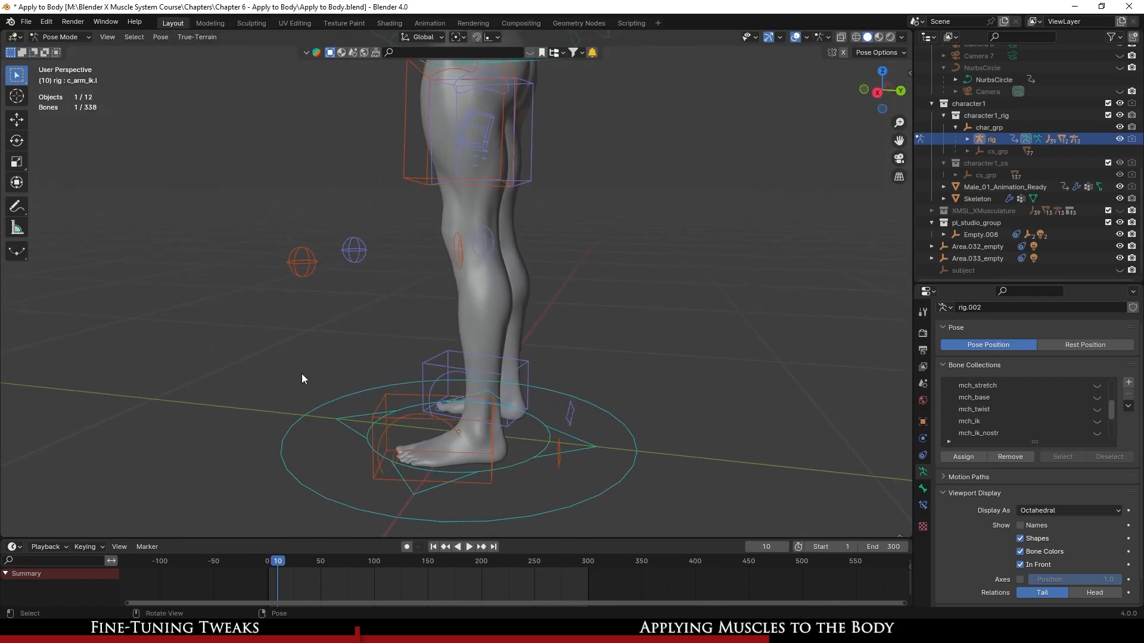
# - Raise the left foot IK control about 0.35 m along Z and shift it about 0.44 m forward to bend the leg
pyautogui.click(411, 422)
pyautogui.moveTo(411, 422); pyautogui.dragTo(499, 421, button='middle')
pyautogui.press('g')
pyautogui.press('z')
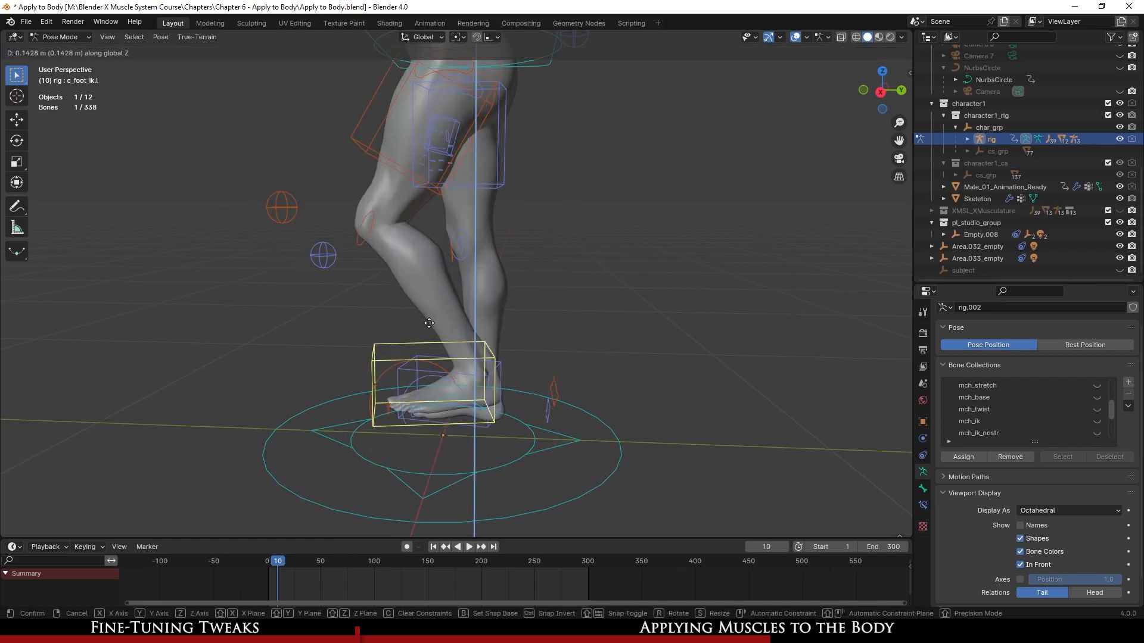
pyautogui.click(386, 280)
pyautogui.moveTo(386, 280); pyautogui.dragTo(361, 303, button='middle')
pyautogui.press('g')
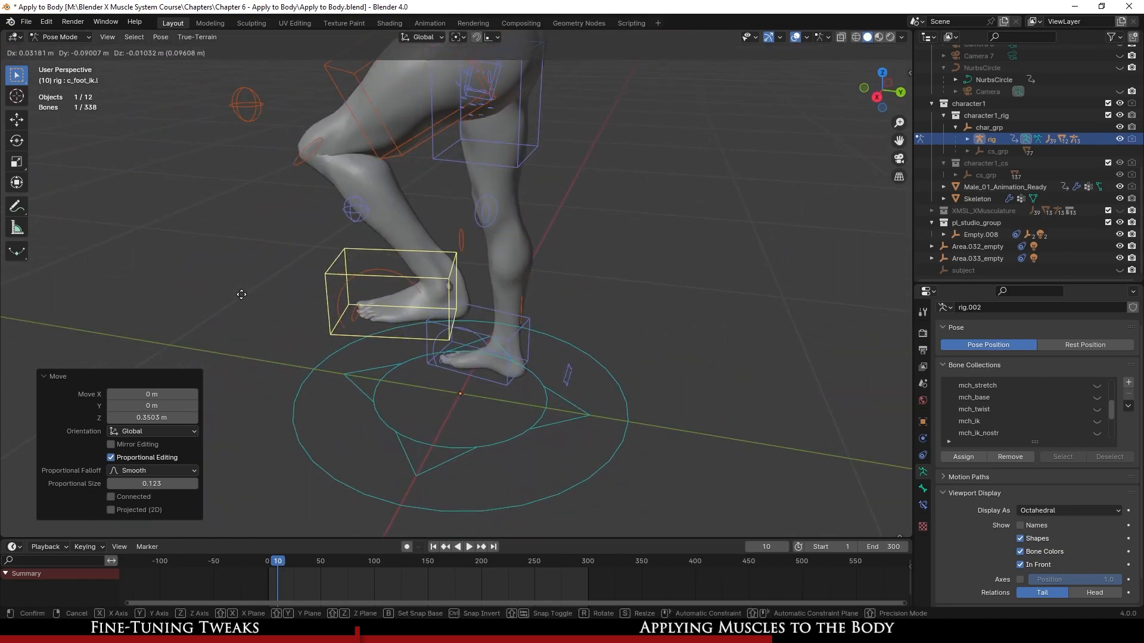
pyautogui.click(277, 253)
# - Move the left leg's pole control outward so the bent knee points away from the body
pyautogui.moveTo(277, 253); pyautogui.dragTo(460, 370, button='middle')
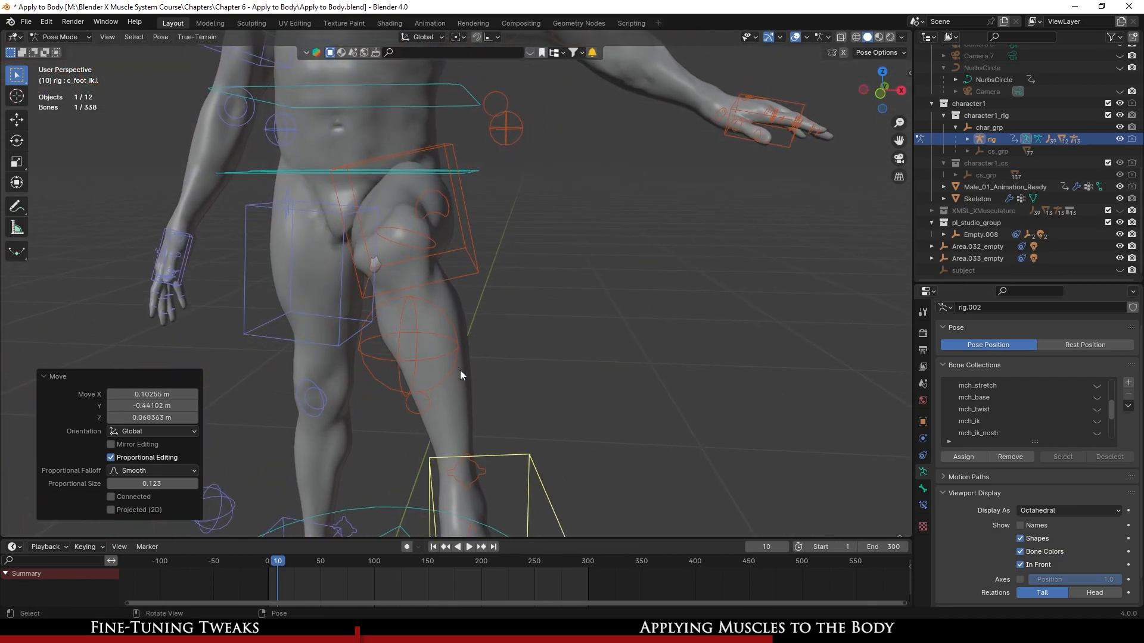
pyautogui.click(419, 337)
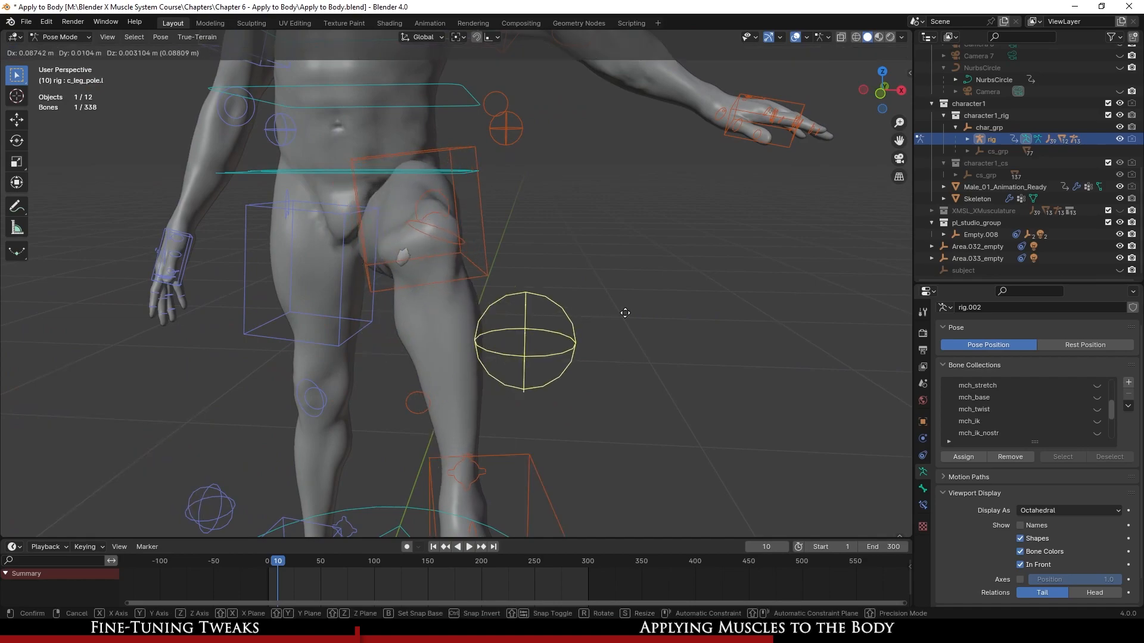
pyautogui.click(687, 311)
pyautogui.scroll(3, 470, 348)
pyautogui.moveTo(469, 348); pyautogui.dragTo(402, 320, button='middle')
# - Clear the pose transforms of all the rig's control bones
pyautogui.press('a')
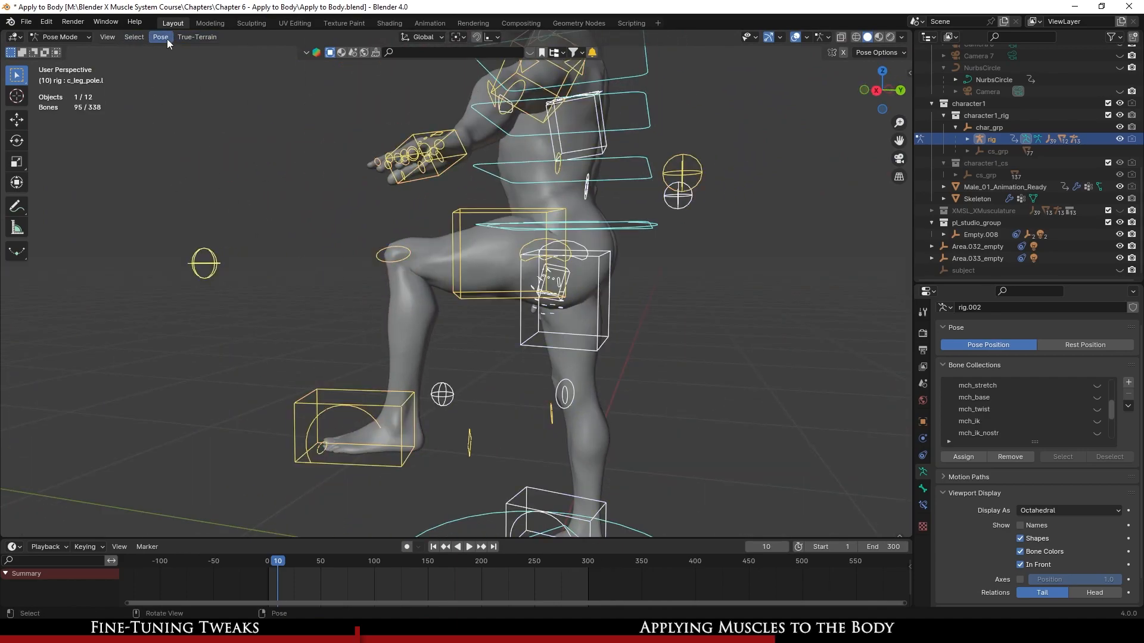
pyautogui.click(161, 37)
pyautogui.moveTo(262, 57)
pyautogui.click(334, 62)
# - Move the left foot IK control outward along the X axis to spread the leg away from the other one
pyautogui.scroll(2, 521, 417)
pyautogui.keyDown('shift'); pyautogui.moveTo(521, 417); pyautogui.dragTo(324, 283, button='middle'); pyautogui.keyUp('shift')
pyautogui.moveTo(325, 283); pyautogui.dragTo(462, 268, button='middle')
pyautogui.scroll(3, 467, 268)
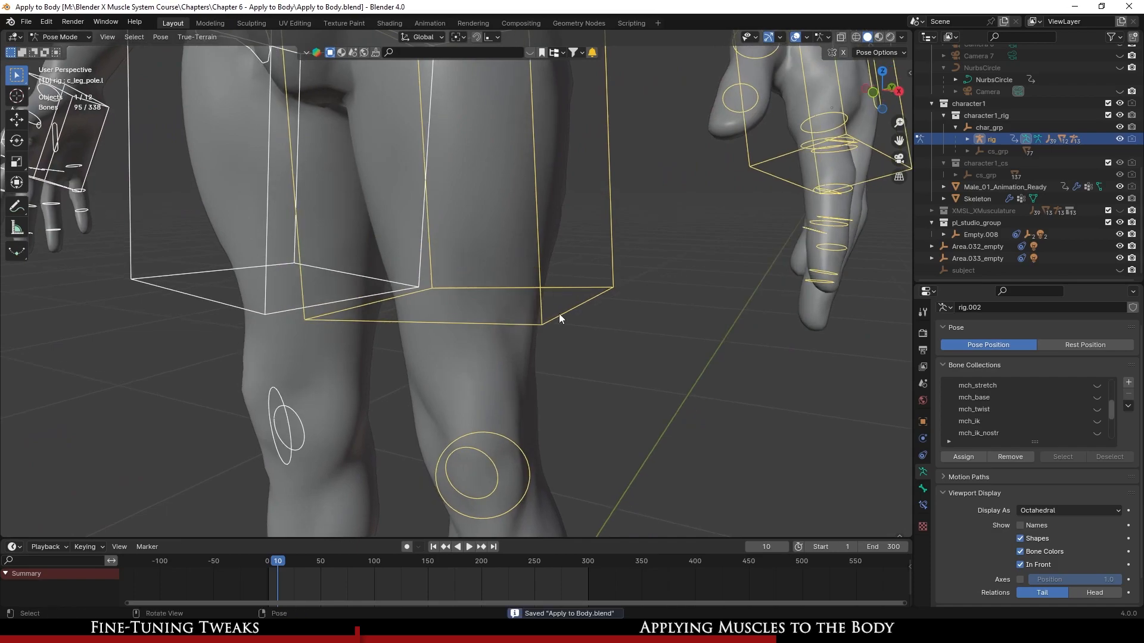
pyautogui.scroll(-5, 506, 401)
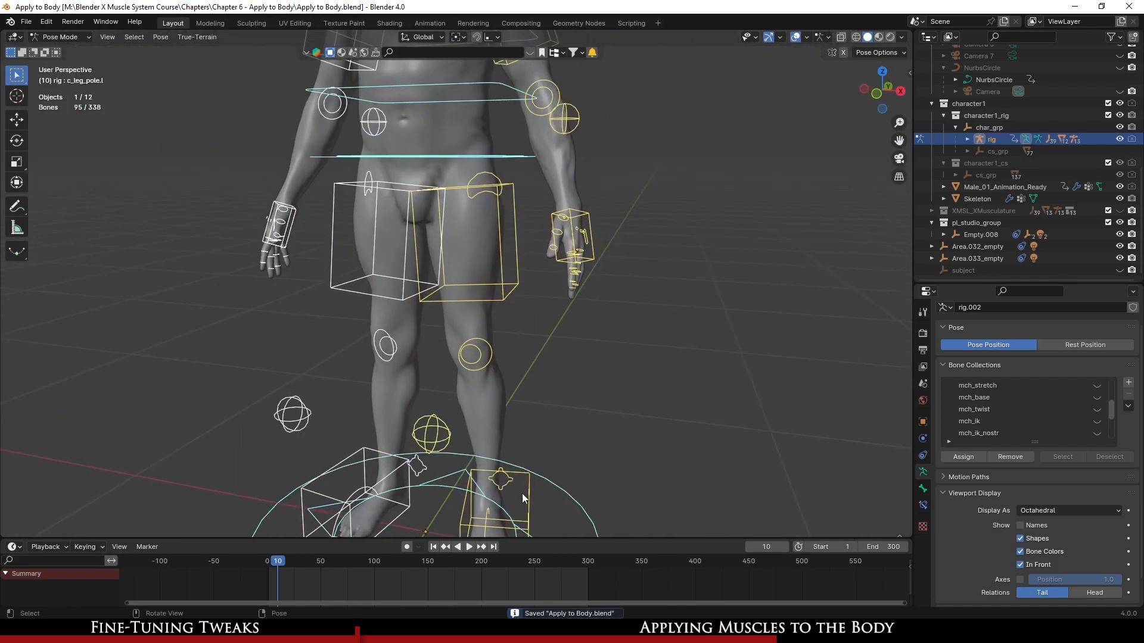
pyautogui.click(540, 495)
pyautogui.scroll(4, 520, 376)
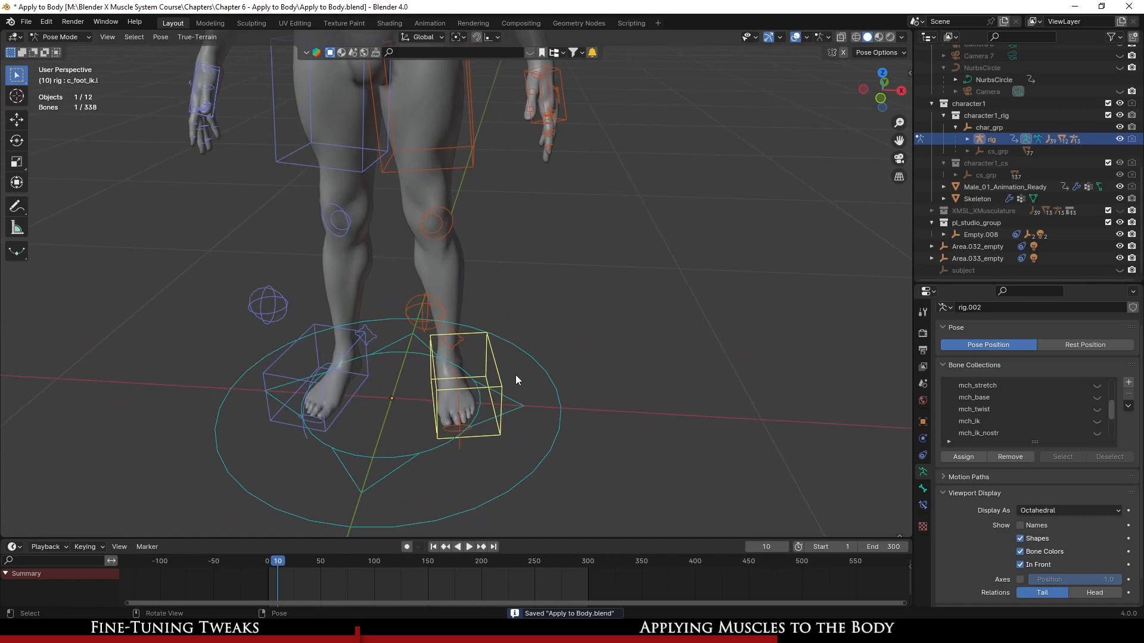
pyautogui.press('g')
pyautogui.press('y')
pyautogui.press('x')
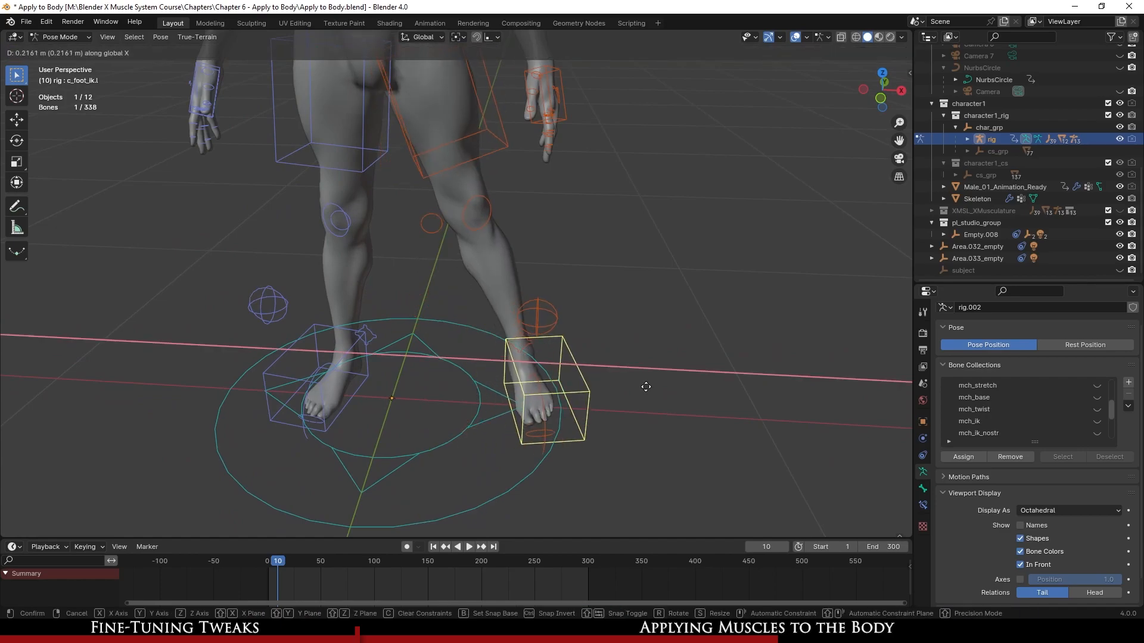
pyautogui.click(622, 386)
# - Return to Object Mode and hide the rig
pyautogui.moveTo(622, 386); pyautogui.dragTo(557, 374, button='middle')
pyautogui.scroll(5, 557, 374)
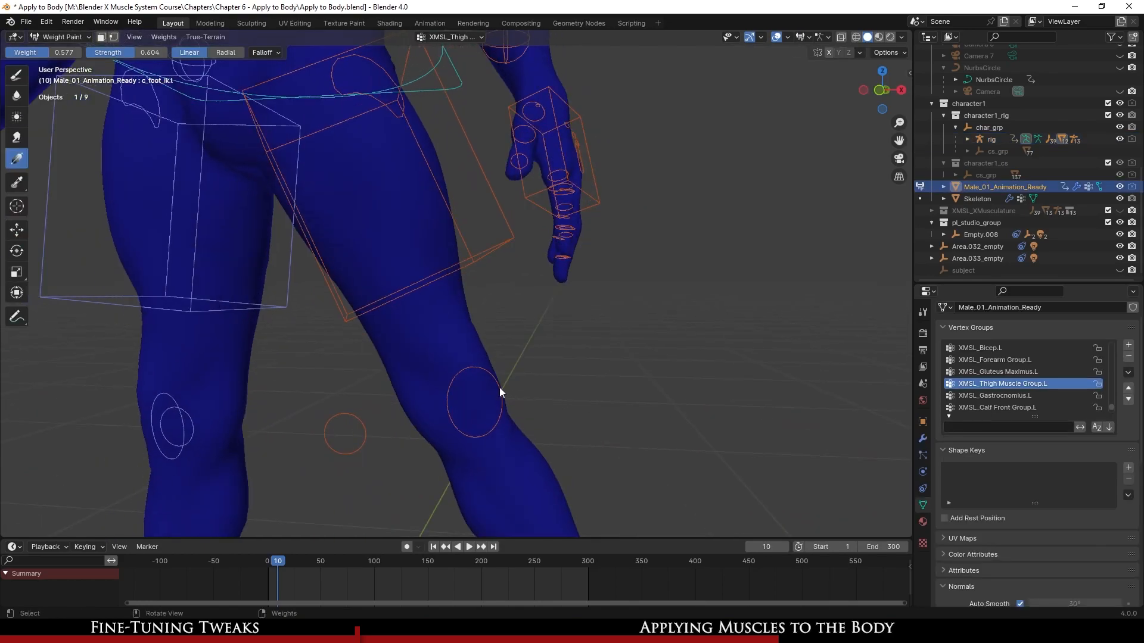
pyautogui.keyDown('ctrl'); pyautogui.click(262, 306); pyautogui.keyUp('ctrl')
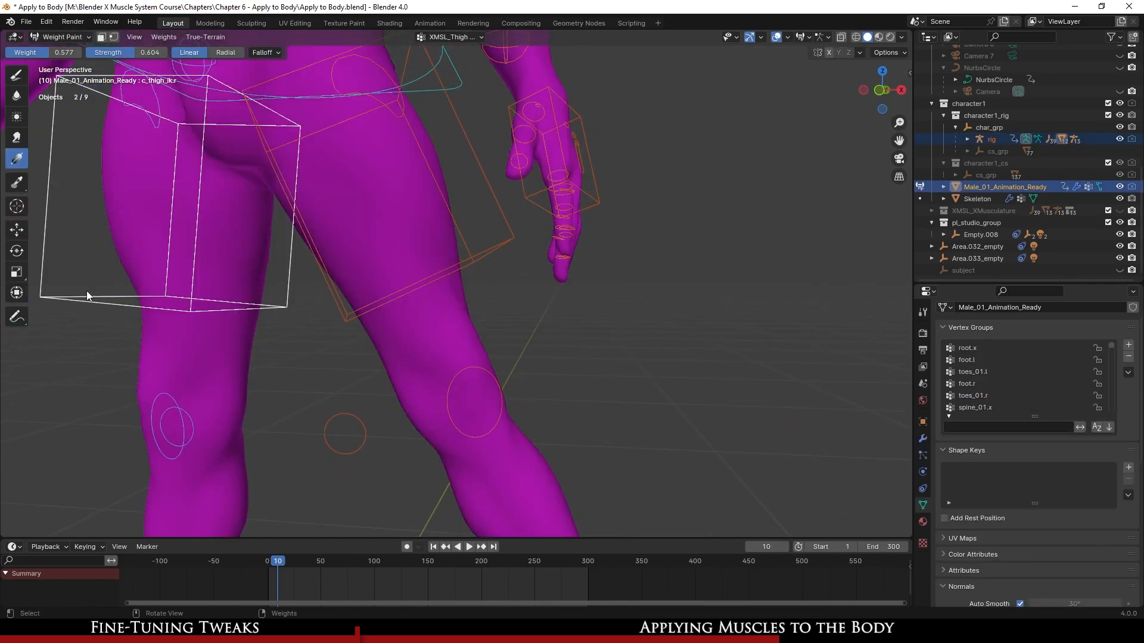
pyautogui.click(53, 43)
pyautogui.click(62, 58)
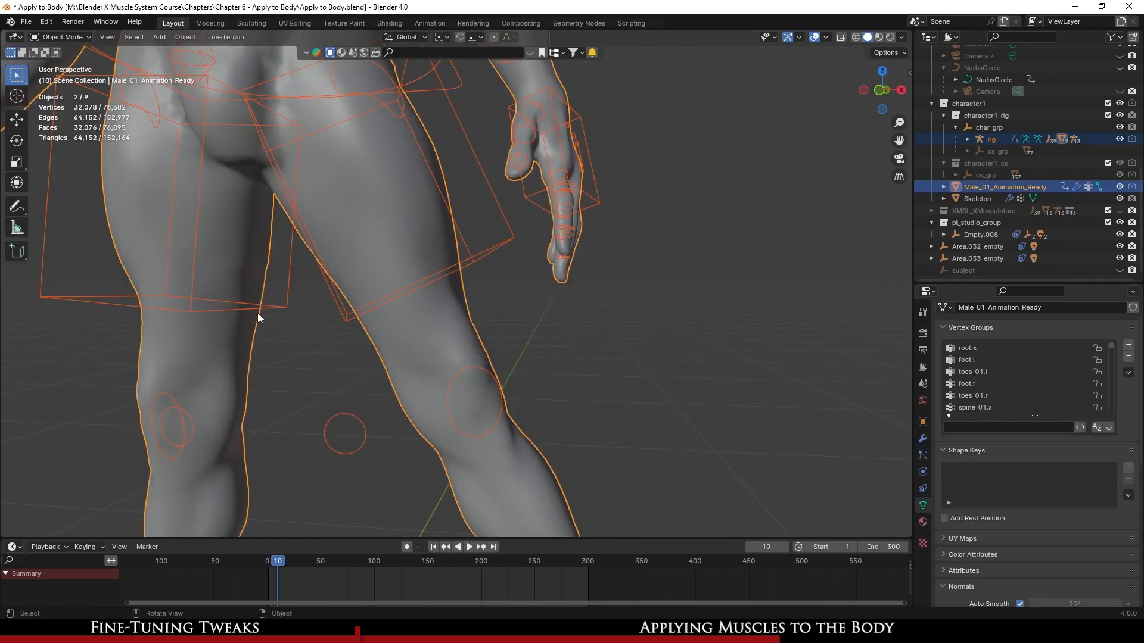
pyautogui.click(276, 311)
pyautogui.press('h')
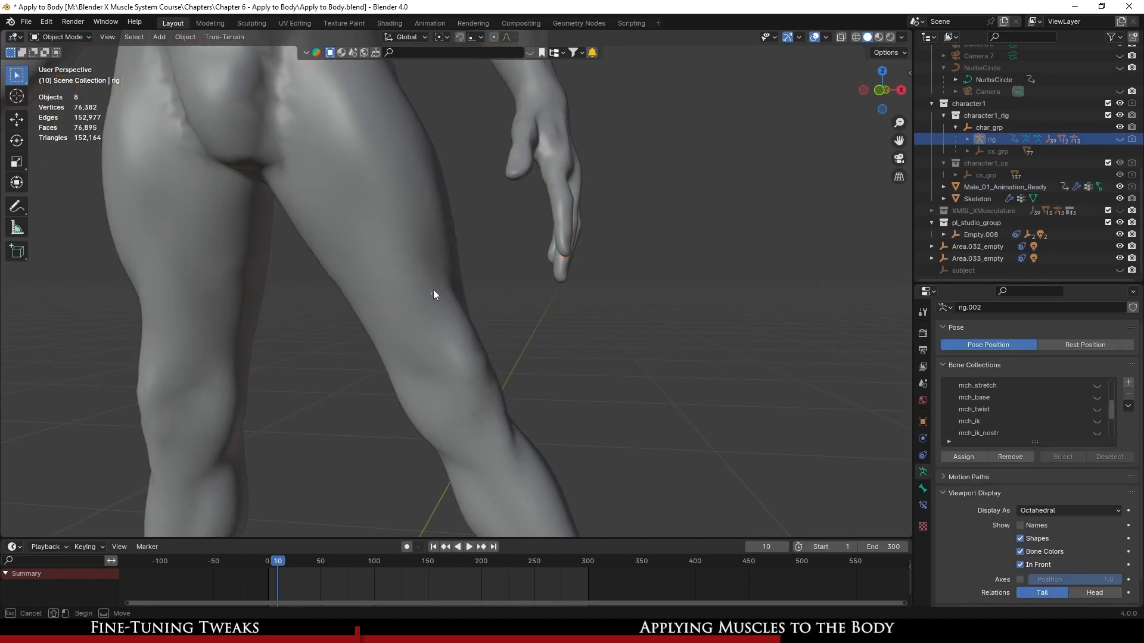
# - Put the body mesh into Weight Paint mode with XMSL_Thigh Muscle Group.L as active vertex group, and save the file
pyautogui.click(365, 236)
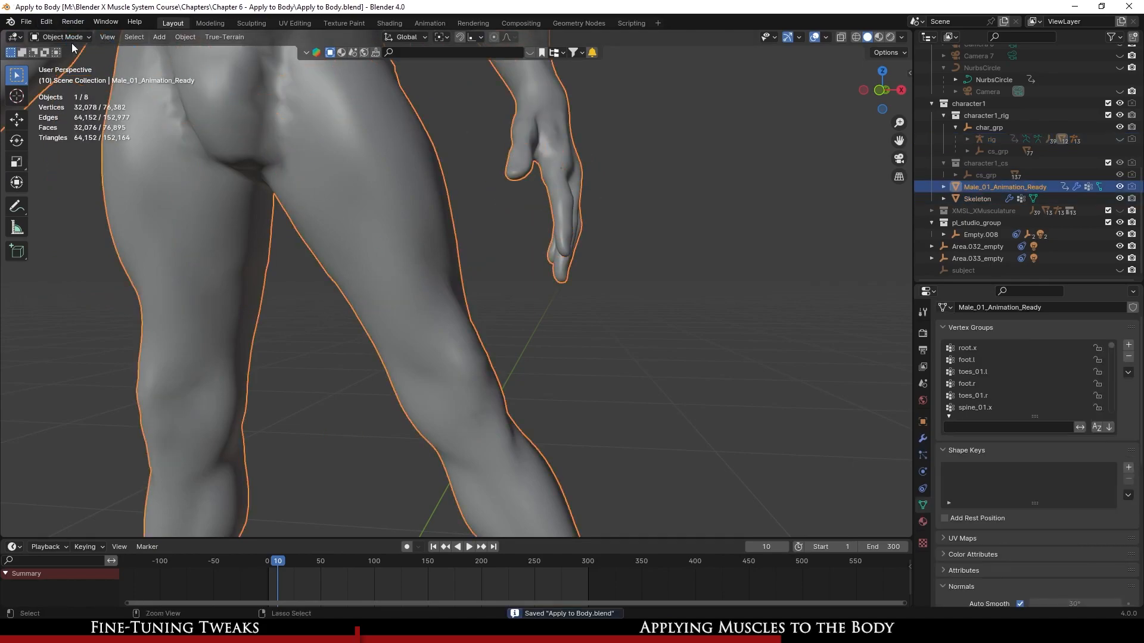
pyautogui.click(72, 103)
pyautogui.moveTo(423, 280); pyautogui.dragTo(524, 368, button='middle')
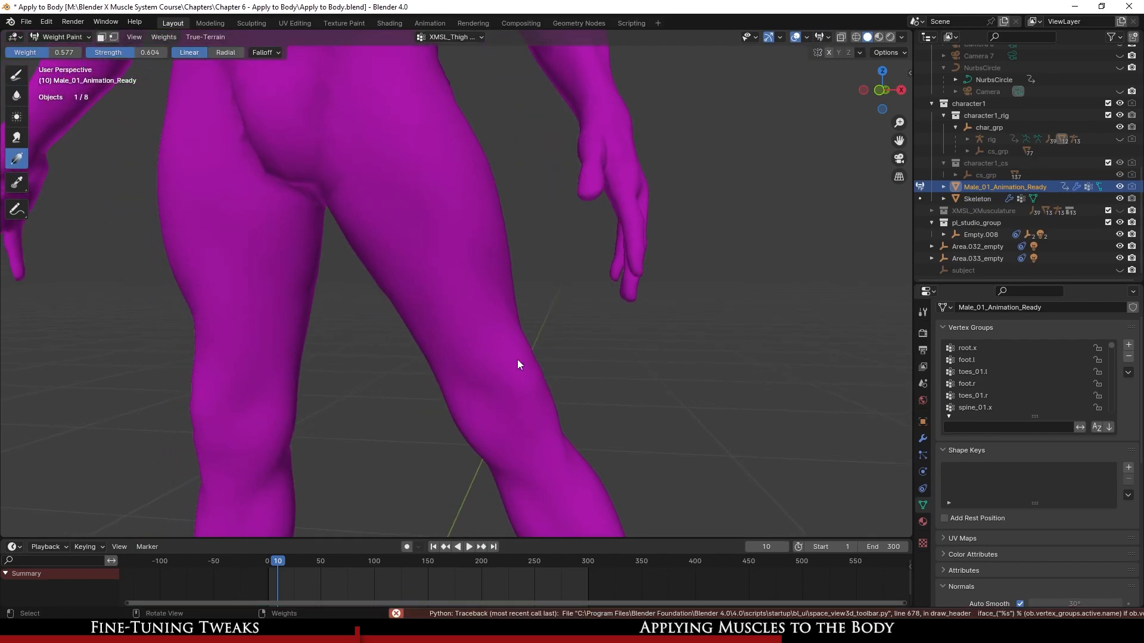
pyautogui.scroll(-1, 1084, 377)
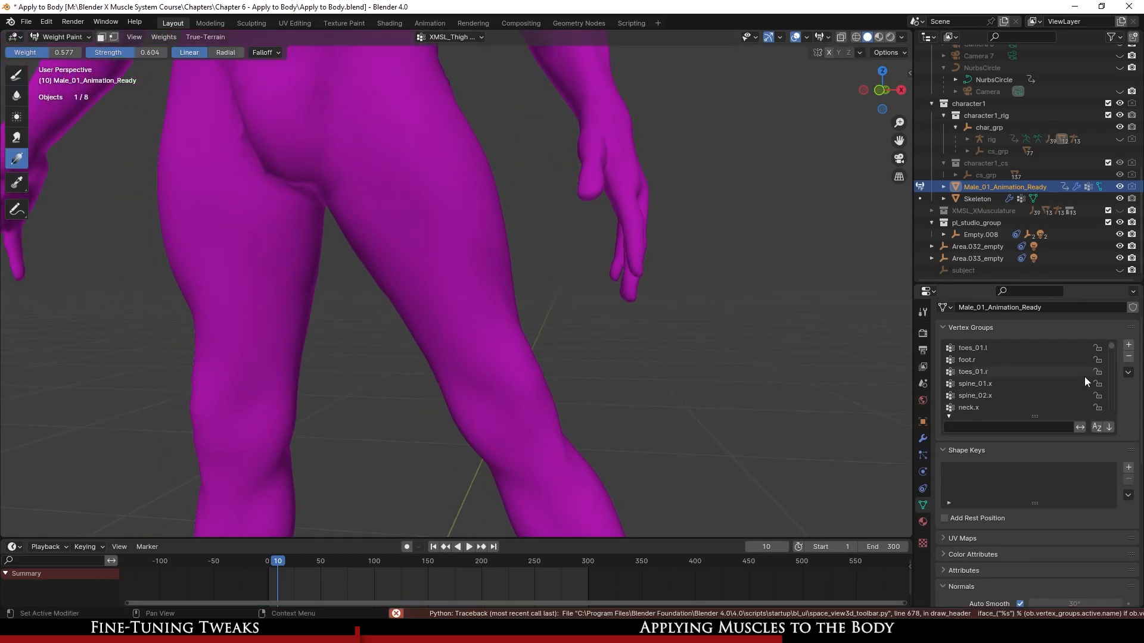
pyautogui.moveTo(1112, 350); pyautogui.dragTo(1110, 415)
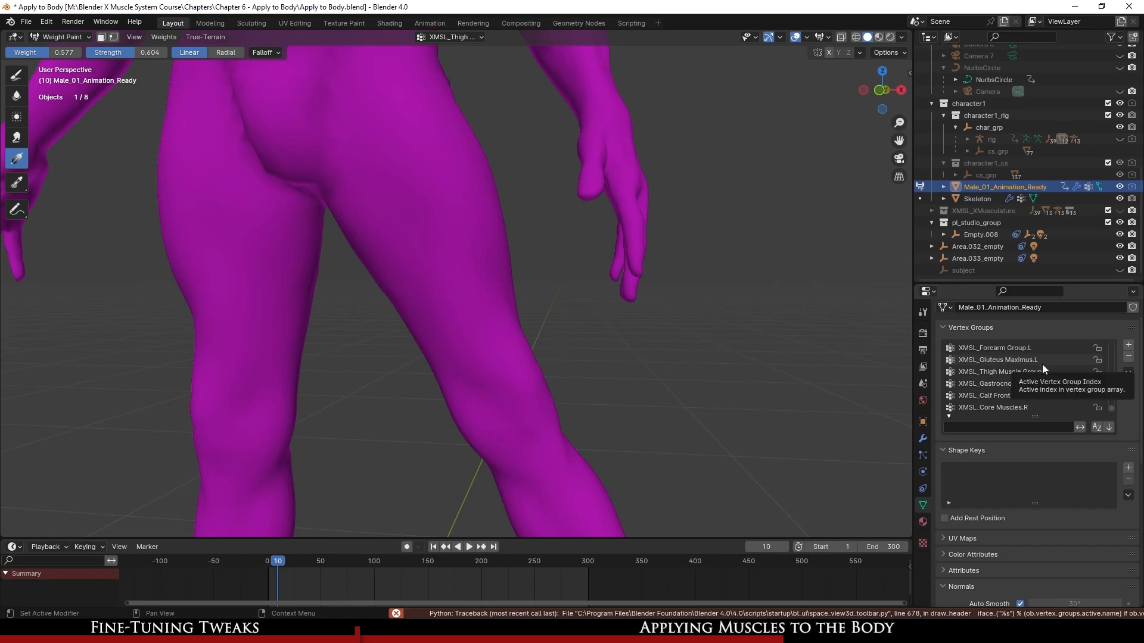
pyautogui.click(1042, 372)
pyautogui.hotkey('ctrl', 's')
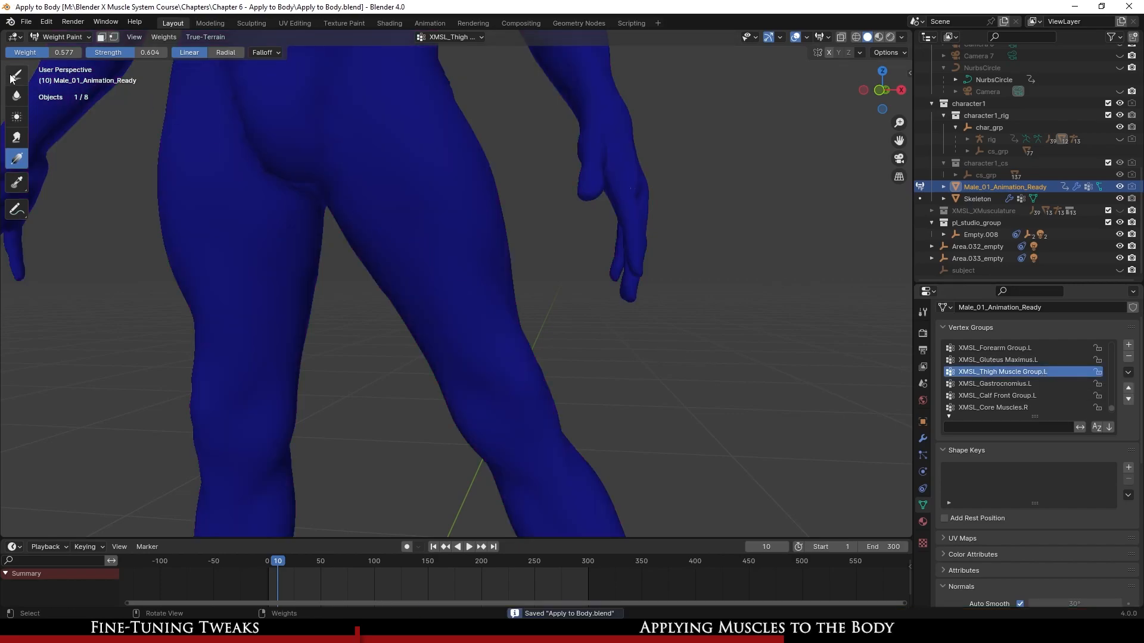
# - Using the Draw brush at weight 1.000 and strength 1.000, paint the front of the left thigh down to and around the knee
pyautogui.click(16, 55)
pyautogui.click(33, 89)
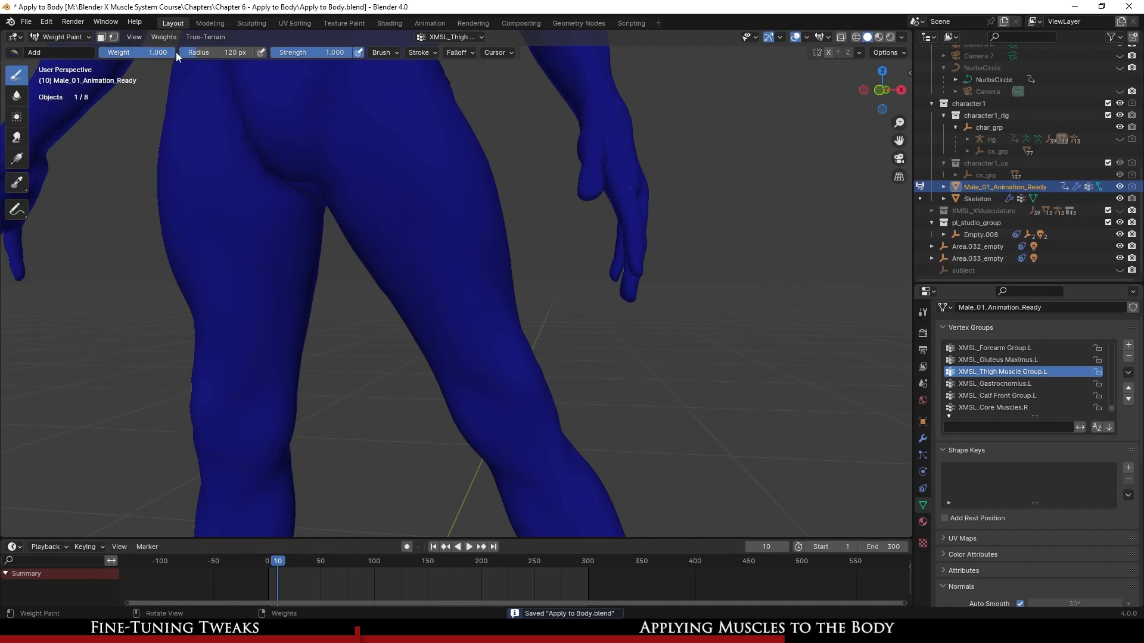
pyautogui.keyDown('ctrl'); pyautogui.moveTo(434, 240); pyautogui.dragTo(410, 248, button='middle'); pyautogui.keyUp('ctrl')
pyautogui.moveTo(425, 221)
pyautogui.mouseDown()
pyautogui.moveTo(463, 296)
pyautogui.moveTo(475, 393)
pyautogui.mouseUp()
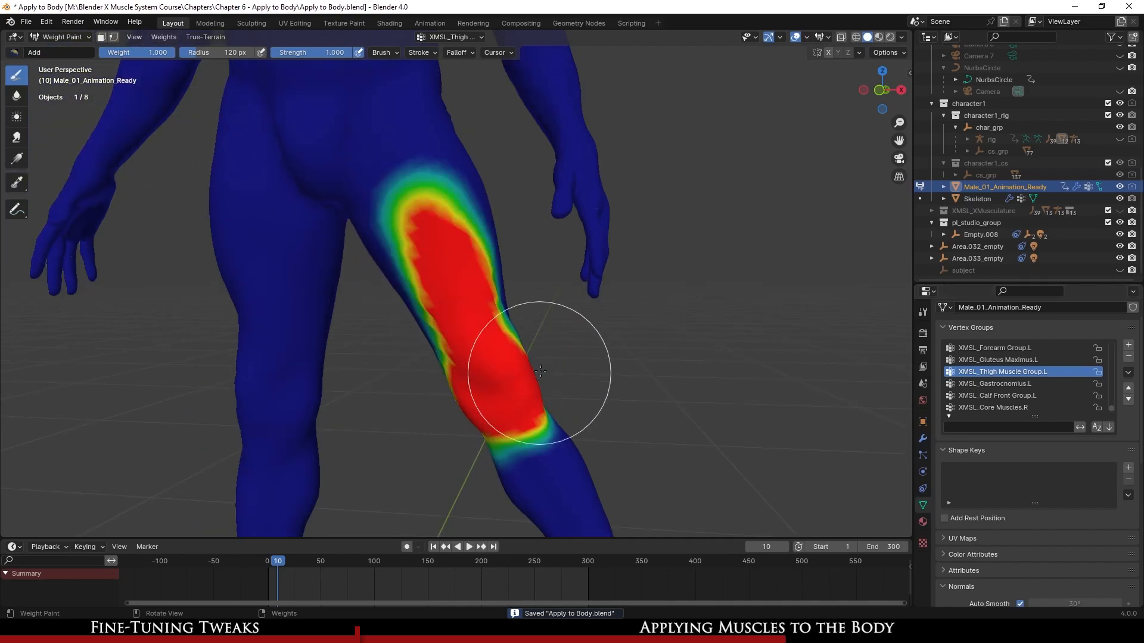
pyautogui.moveTo(562, 357)
pyautogui.mouseDown(button='middle')
pyautogui.moveTo(422, 340)
pyautogui.moveTo(325, 312)
pyautogui.moveTo(393, 279)
pyautogui.mouseUp(button='middle')
pyautogui.moveTo(400, 272)
pyautogui.mouseDown()
pyautogui.moveTo(449, 286)
pyautogui.moveTo(481, 336)
pyautogui.mouseUp()
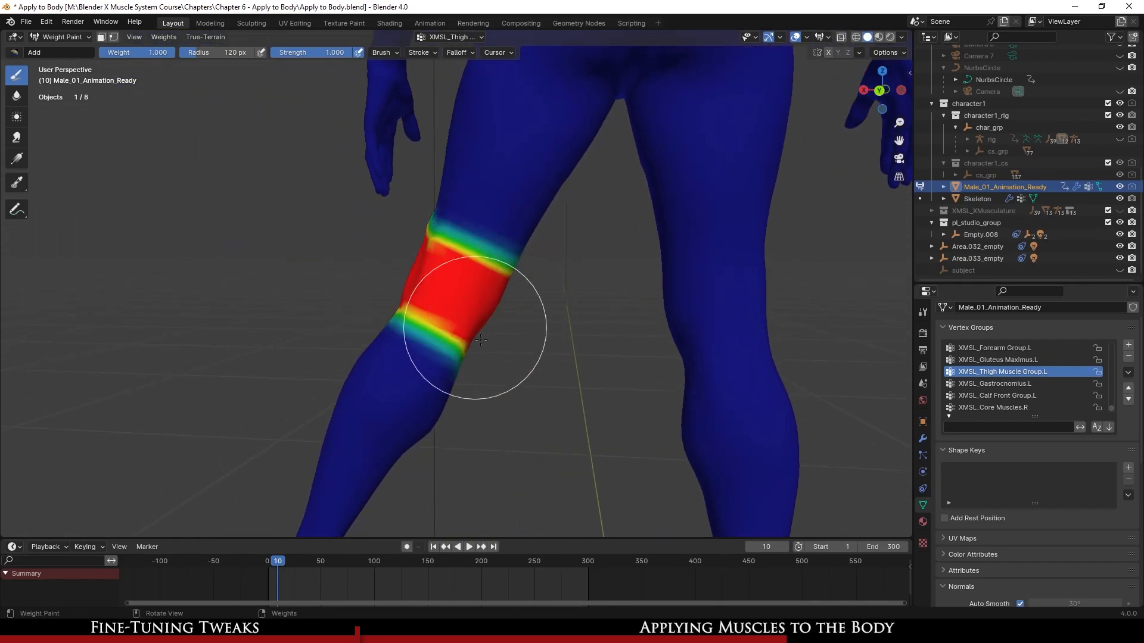
# - Paint full weight over the back and outer side of the left thigh up to just below the gluteus
pyautogui.scroll(3, 494, 280)
pyautogui.moveTo(404, 390); pyautogui.dragTo(343, 382, button='middle')
pyautogui.moveTo(516, 227); pyautogui.dragTo(581, 223, button='middle')
pyautogui.keyDown('shift'); pyautogui.moveTo(581, 223); pyautogui.dragTo(482, 398, button='middle'); pyautogui.keyUp('shift')
pyautogui.scroll(-3, 483, 399)
pyautogui.moveTo(492, 385)
pyautogui.mouseDown()
pyautogui.moveTo(531, 327)
pyautogui.moveTo(461, 320)
pyautogui.mouseUp()
pyautogui.moveTo(491, 216); pyautogui.dragTo(365, 351, button='middle')
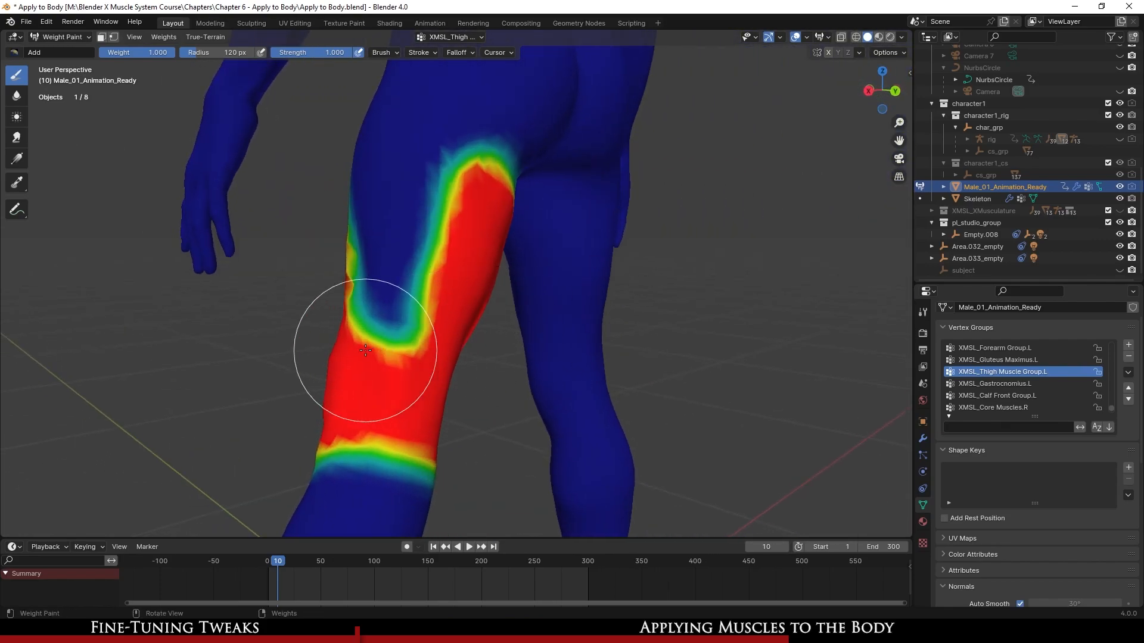
pyautogui.moveTo(359, 217); pyautogui.dragTo(409, 225, button='middle')
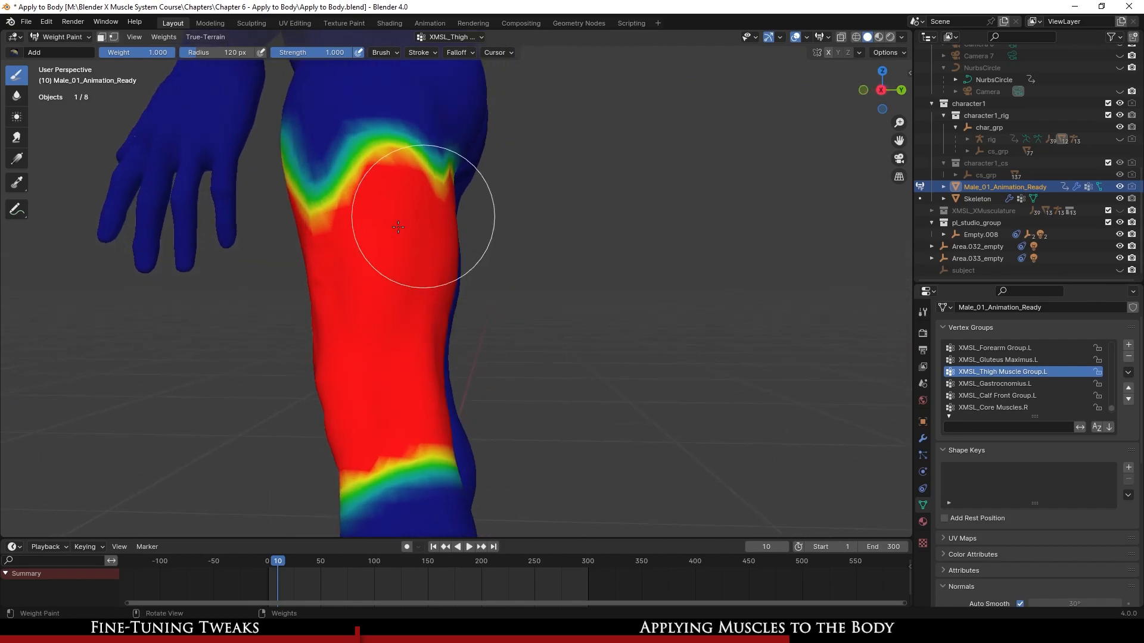
pyautogui.moveTo(449, 184); pyautogui.dragTo(393, 166, button='middle')
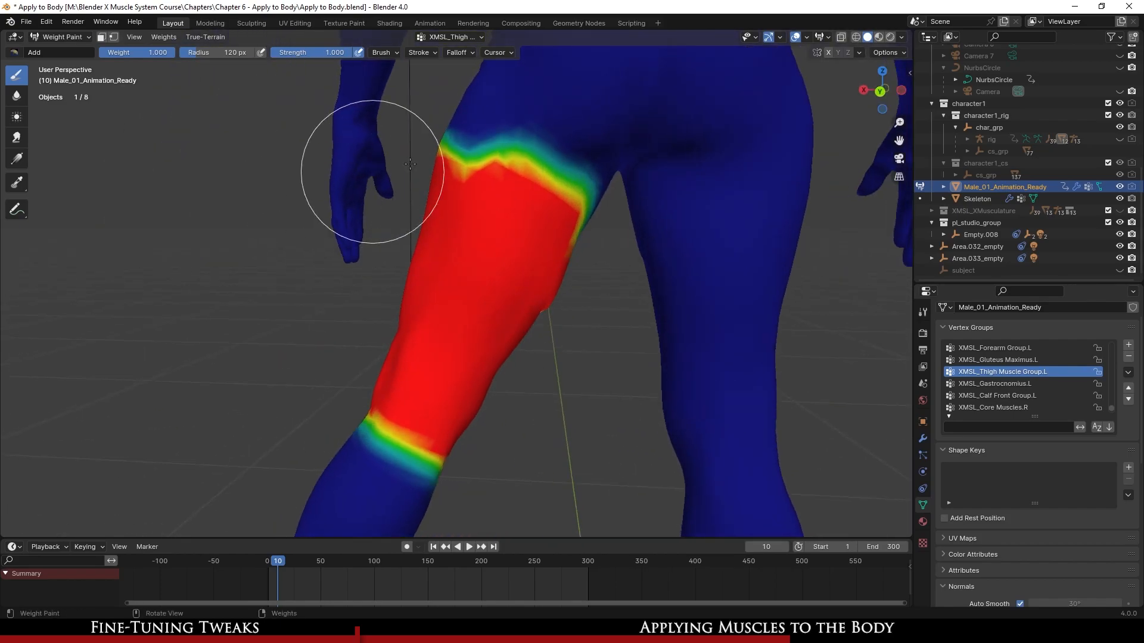
# - Fill in the left inner thigh and the unpainted gaps along the groin and hip edge with full weight
pyautogui.moveTo(518, 198); pyautogui.dragTo(364, 318, button='middle')
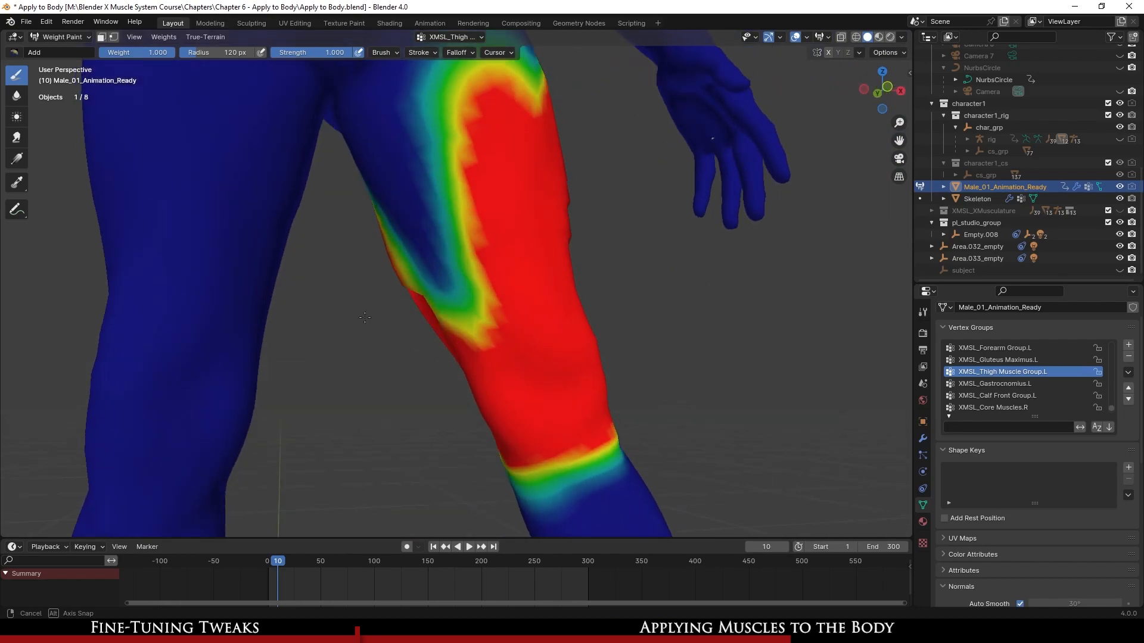
pyautogui.keyDown('shift'); pyautogui.moveTo(428, 202); pyautogui.dragTo(449, 300, button='middle'); pyautogui.keyUp('shift')
pyautogui.moveTo(518, 225); pyautogui.dragTo(479, 254, button='middle')
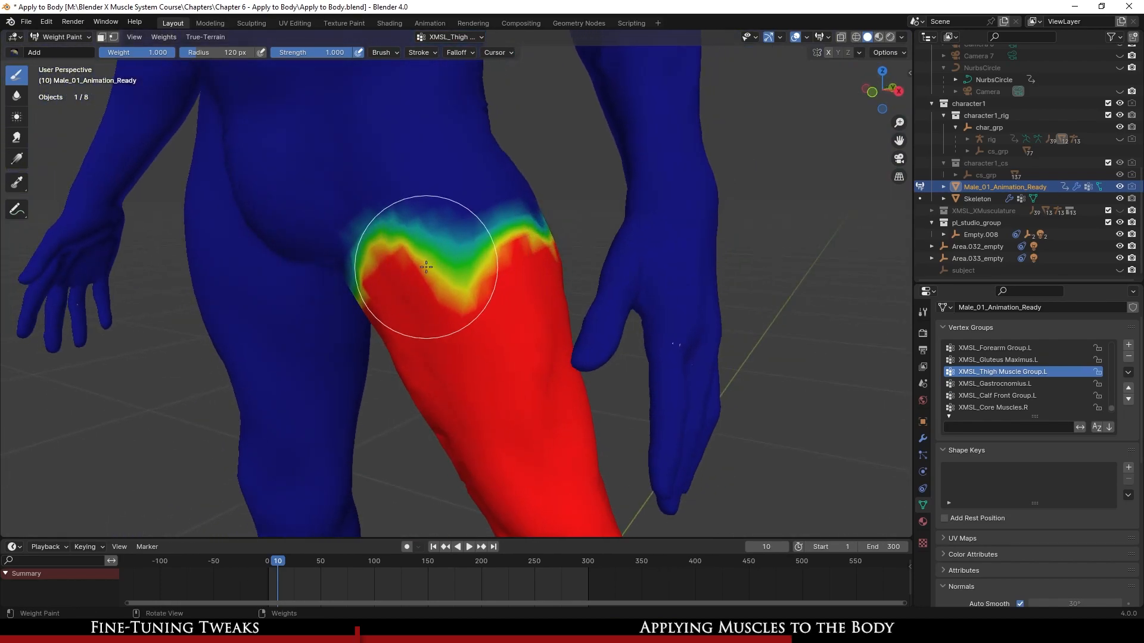
pyautogui.moveTo(545, 189); pyautogui.dragTo(425, 234, button='middle')
pyautogui.moveTo(443, 278); pyautogui.dragTo(417, 253, button='middle')
pyautogui.moveTo(520, 300); pyautogui.dragTo(385, 321, button='middle')
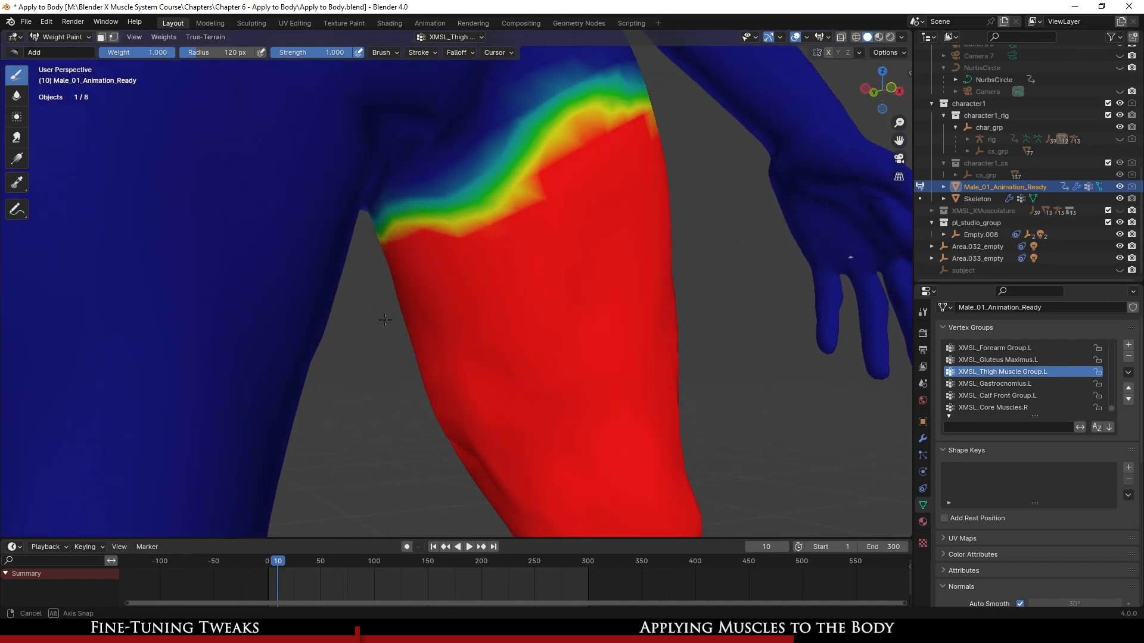
pyautogui.scroll(-5, 603, 282)
pyautogui.moveTo(603, 281); pyautogui.dragTo(464, 263, button='middle')
# - Smooth the thigh muscle group's weights with factor 0.500 and 15 iterations, and check the blended edges
pyautogui.click(163, 37)
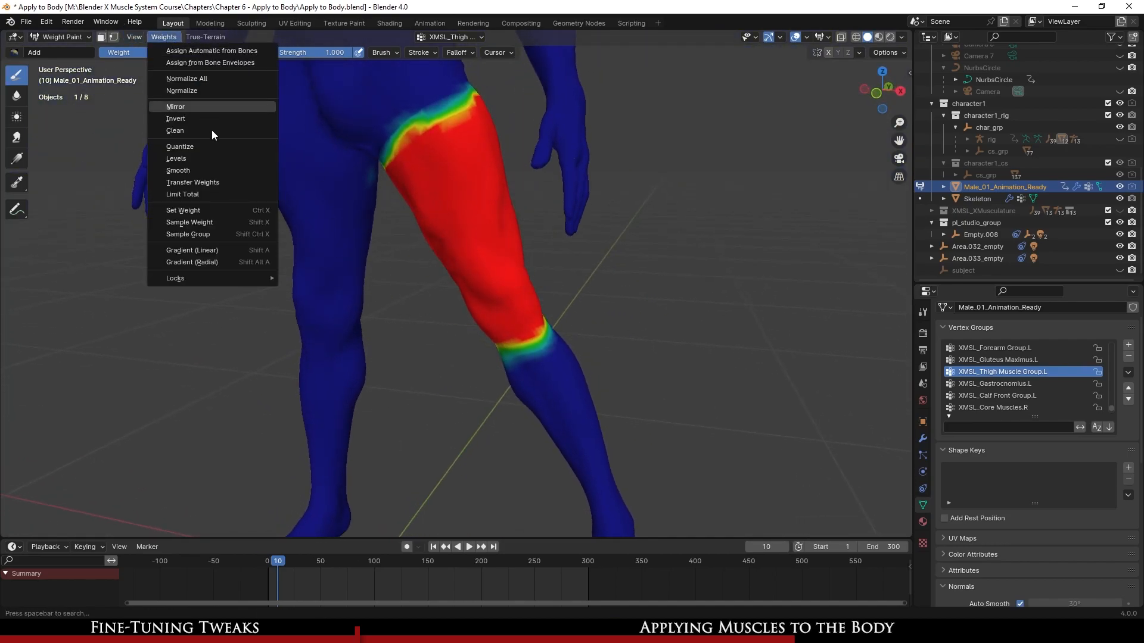
pyautogui.click(212, 170)
pyautogui.moveTo(408, 319); pyautogui.dragTo(460, 243, button='middle')
pyautogui.scroll(4, 506, 301)
pyautogui.scroll(-5, 460, 243)
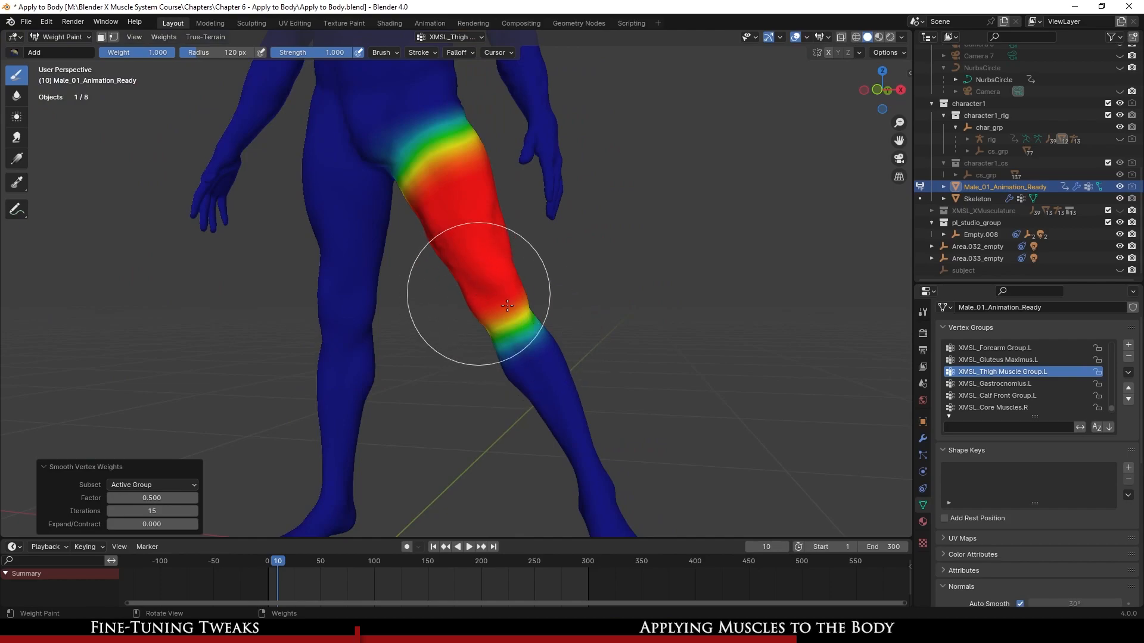
pyautogui.moveTo(494, 301); pyautogui.dragTo(445, 369, button='middle')
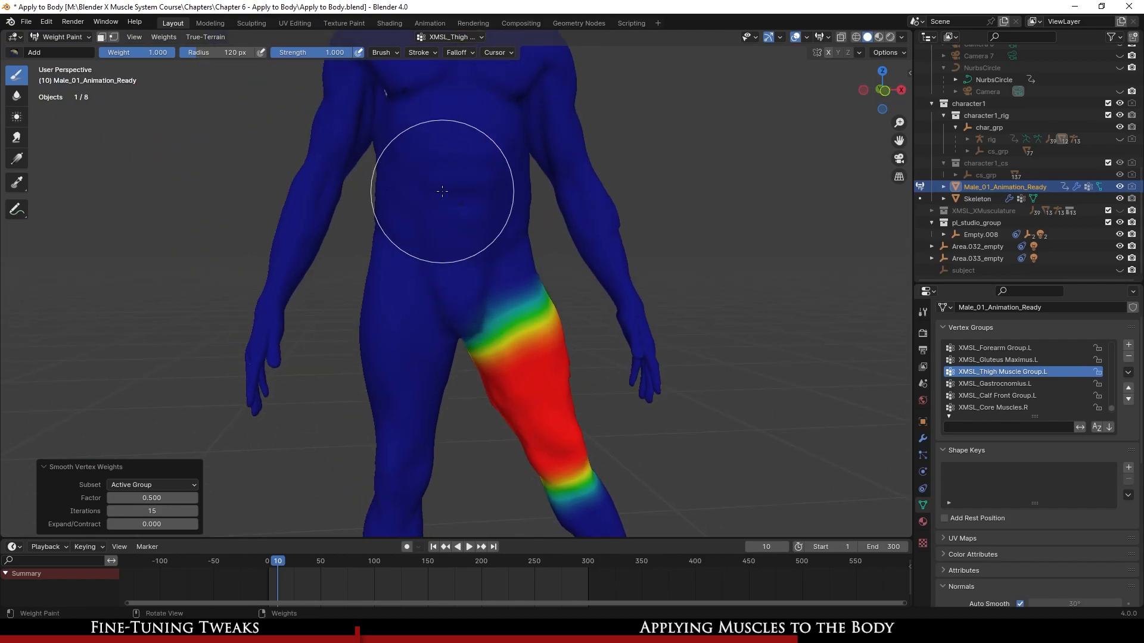
# - Make XMSL_Gastrocnomius.L the active vertex group and paint full weight over the back of the left calf
pyautogui.moveTo(580, 264)
pyautogui.mouseDown(button='middle')
pyautogui.moveTo(503, 255)
pyautogui.moveTo(546, 299)
pyautogui.moveTo(524, 242)
pyautogui.moveTo(612, 413)
pyautogui.moveTo(531, 276)
pyautogui.moveTo(490, 303)
pyautogui.moveTo(506, 256)
pyautogui.moveTo(450, 345)
pyautogui.moveTo(493, 356)
pyautogui.mouseUp(button='middle')
pyautogui.click(1039, 384)
pyautogui.moveTo(380, 370)
pyautogui.mouseDown()
pyautogui.moveTo(421, 242)
pyautogui.moveTo(446, 280)
pyautogui.moveTo(409, 370)
pyautogui.moveTo(481, 240)
pyautogui.mouseUp()
pyautogui.moveTo(480, 239); pyautogui.dragTo(440, 238, button='middle')
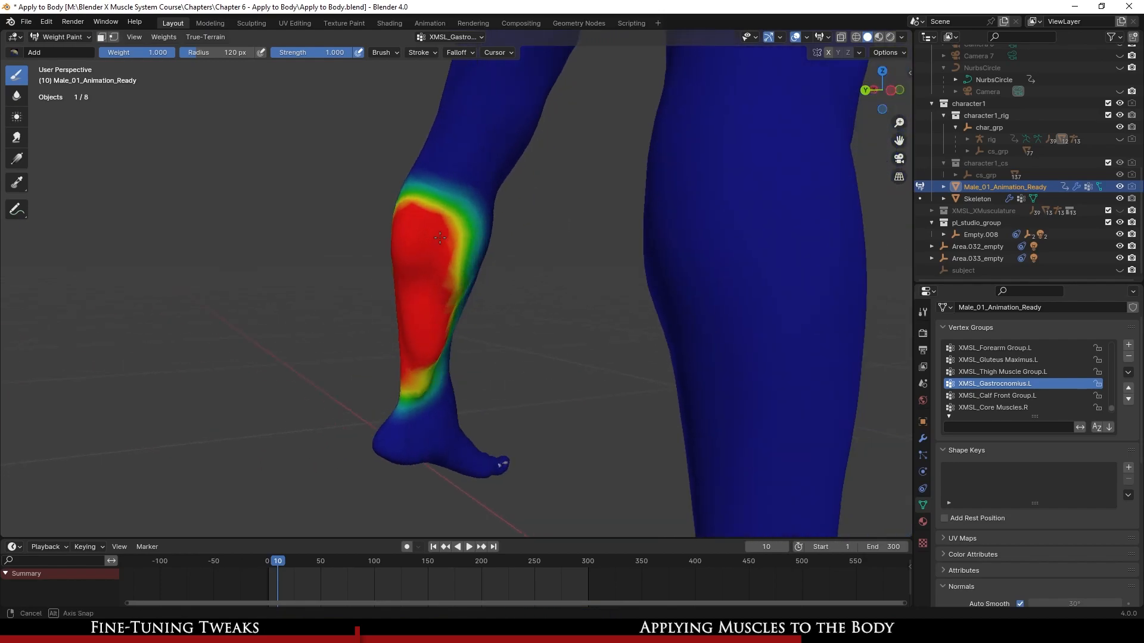
pyautogui.moveTo(480, 327); pyautogui.dragTo(431, 336, button='middle')
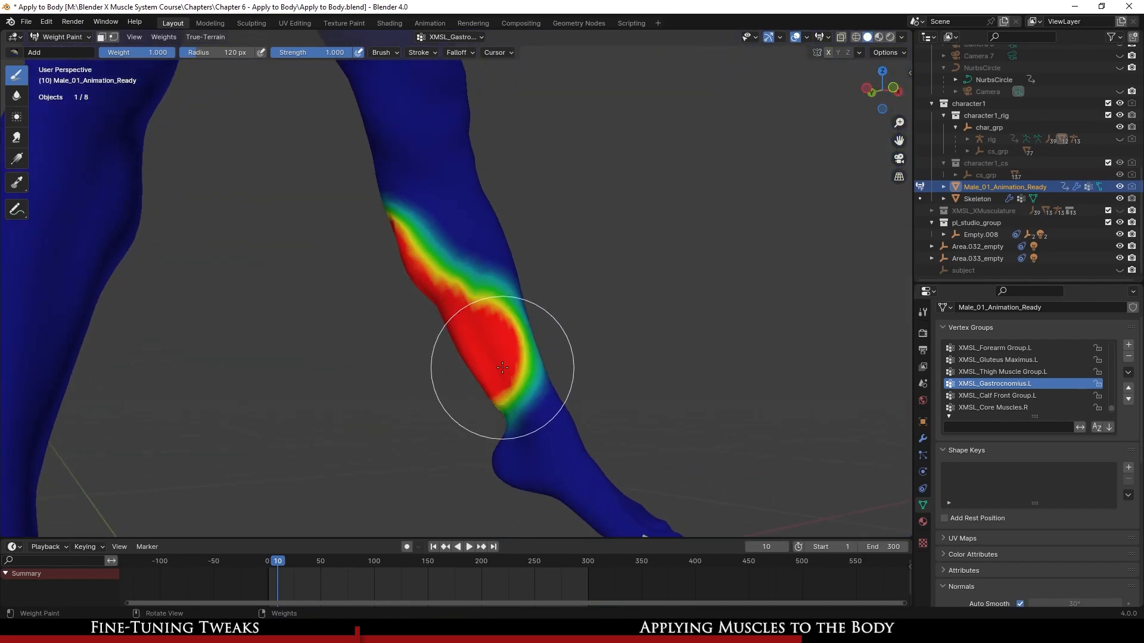
# - Extend the gastrocnemius painting around the sides and front of the left lower leg, from below the knee to the ankle
pyautogui.moveTo(540, 358); pyautogui.dragTo(443, 228)
pyautogui.moveTo(535, 244); pyautogui.dragTo(409, 375, button='middle')
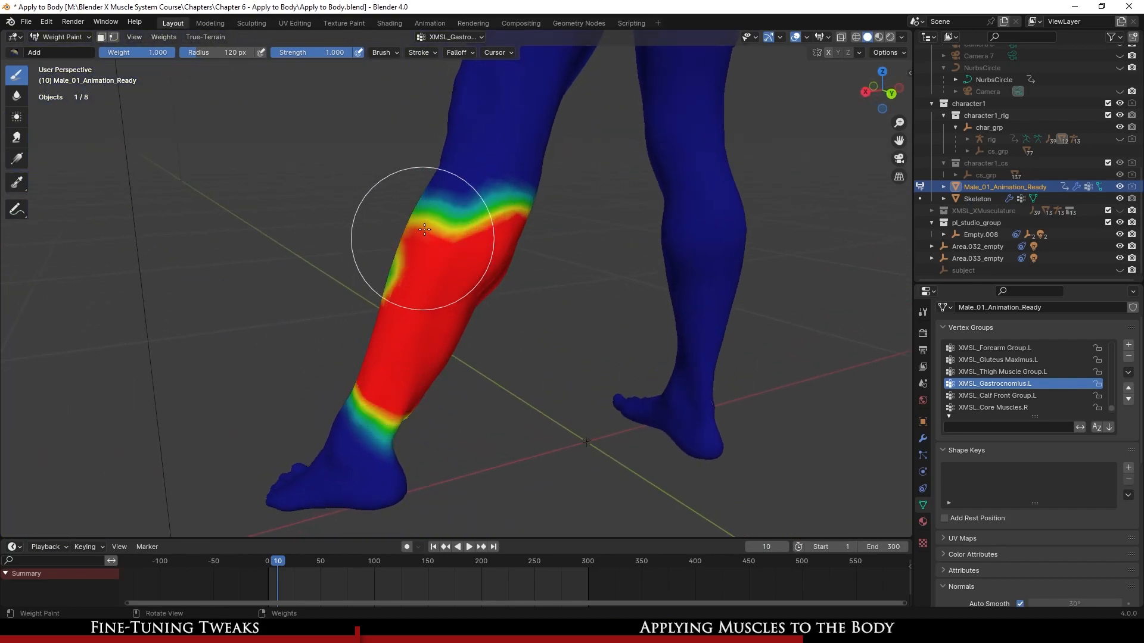
pyautogui.moveTo(453, 212); pyautogui.dragTo(469, 333, button='middle')
pyautogui.moveTo(466, 288)
pyautogui.mouseDown(button='middle')
pyautogui.moveTo(545, 271)
pyautogui.moveTo(472, 205)
pyautogui.moveTo(480, 191)
pyautogui.moveTo(466, 204)
pyautogui.moveTo(412, 195)
pyautogui.mouseUp(button='middle')
pyautogui.moveTo(526, 237)
pyautogui.mouseDown(button='middle')
pyautogui.moveTo(519, 306)
pyautogui.moveTo(426, 292)
pyautogui.mouseUp(button='middle')
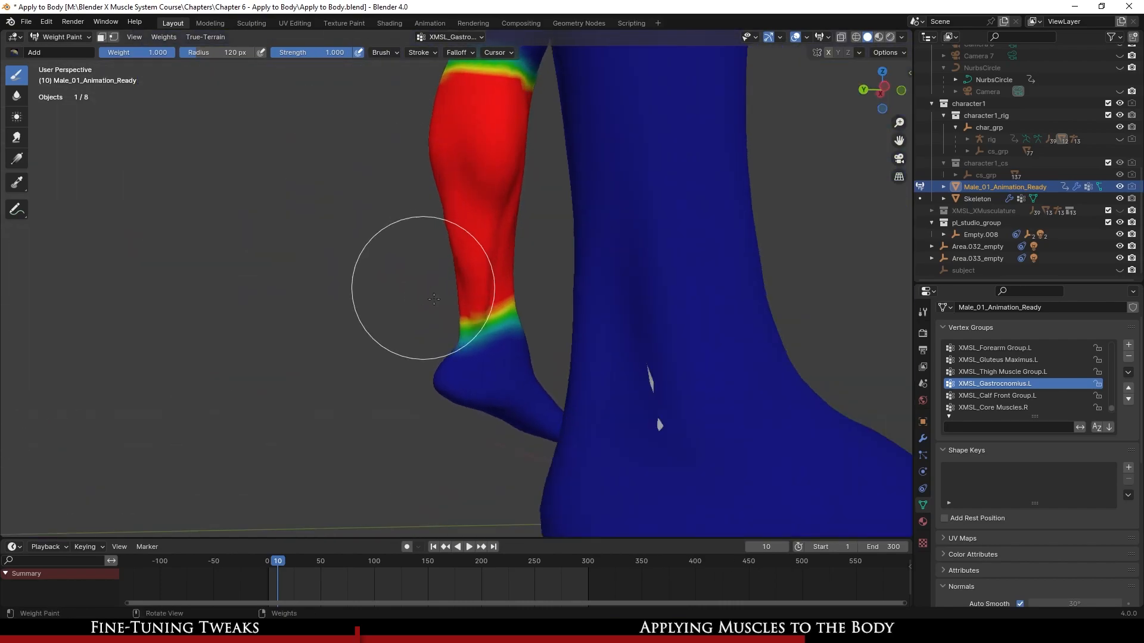
pyautogui.moveTo(500, 290); pyautogui.dragTo(459, 316, button='middle')
pyautogui.moveTo(387, 256)
pyautogui.mouseDown(button='middle')
pyautogui.moveTo(524, 275)
pyautogui.moveTo(556, 349)
pyautogui.moveTo(511, 358)
pyautogui.moveTo(598, 304)
pyautogui.moveTo(541, 298)
pyautogui.moveTo(588, 337)
pyautogui.moveTo(536, 334)
pyautogui.moveTo(496, 281)
pyautogui.moveTo(431, 383)
pyautogui.moveTo(420, 357)
pyautogui.moveTo(521, 327)
pyautogui.moveTo(498, 327)
pyautogui.mouseUp(button='middle')
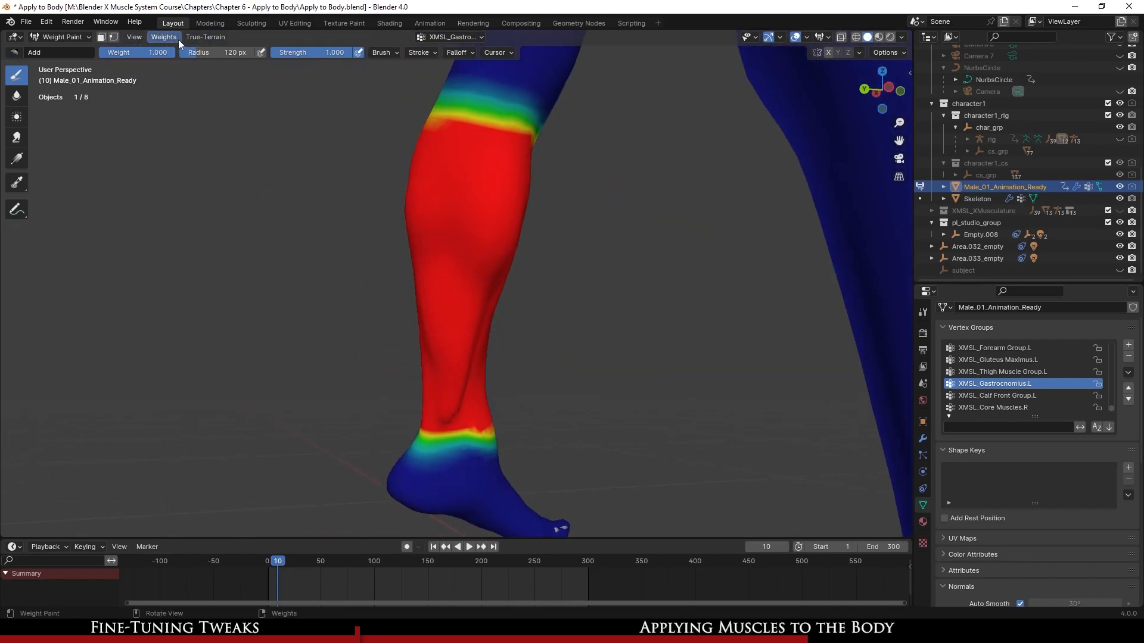
# - Smooth the gastrocnemius group's weights with factor 0.500 and 15 iterations
pyautogui.click(163, 37)
pyautogui.click(202, 173)
pyautogui.moveTo(495, 357); pyautogui.dragTo(717, 363, button='middle')
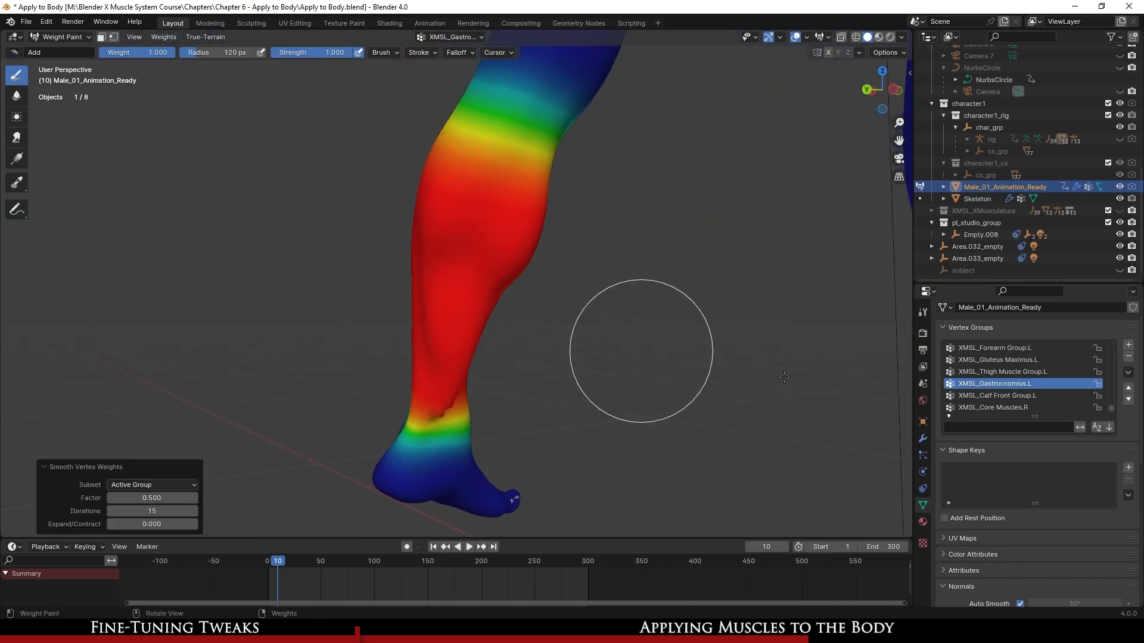
# - Make XMSL_Calf Front Group.L the active vertex group and paint full weight over the front and sides of the left shin
pyautogui.click(1056, 398)
pyautogui.moveTo(863, 357); pyautogui.dragTo(585, 289, button='middle')
pyautogui.moveTo(507, 374)
pyautogui.mouseDown()
pyautogui.moveTo(485, 242)
pyautogui.moveTo(424, 193)
pyautogui.mouseUp()
pyautogui.moveTo(485, 357); pyautogui.dragTo(398, 359, button='middle')
pyautogui.moveTo(398, 359); pyautogui.dragTo(446, 207)
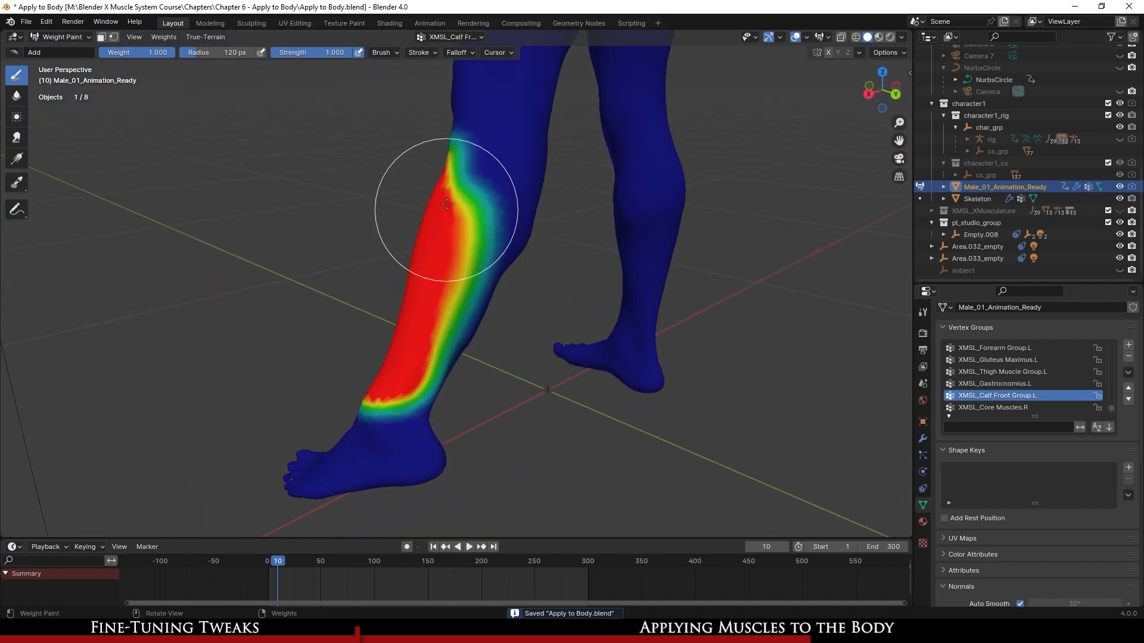
pyautogui.moveTo(470, 229); pyautogui.dragTo(715, 230, button='middle')
pyautogui.moveTo(408, 230)
pyautogui.mouseDown()
pyautogui.moveTo(499, 345)
pyautogui.moveTo(542, 338)
pyautogui.mouseUp()
pyautogui.moveTo(542, 338); pyautogui.dragTo(308, 250, button='middle')
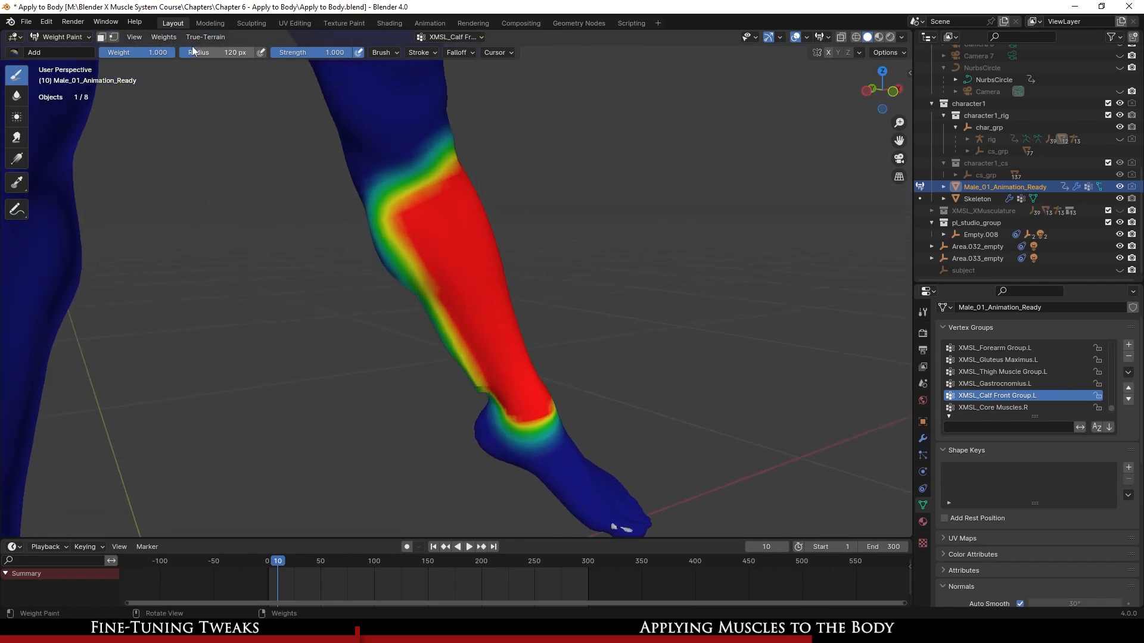
# - Smooth the calf front group's weights with factor 0.500 and 15 iterations, and save the file
pyautogui.click(164, 37)
pyautogui.click(202, 170)
pyautogui.scroll(-4, 606, 383)
pyautogui.moveTo(606, 383)
pyautogui.mouseDown(button='middle')
pyautogui.moveTo(522, 344)
pyautogui.moveTo(516, 328)
pyautogui.mouseUp(button='middle')
pyautogui.scroll(3, 472, 332)
pyautogui.scroll(-3, 477, 330)
pyautogui.scroll(4, 481, 327)
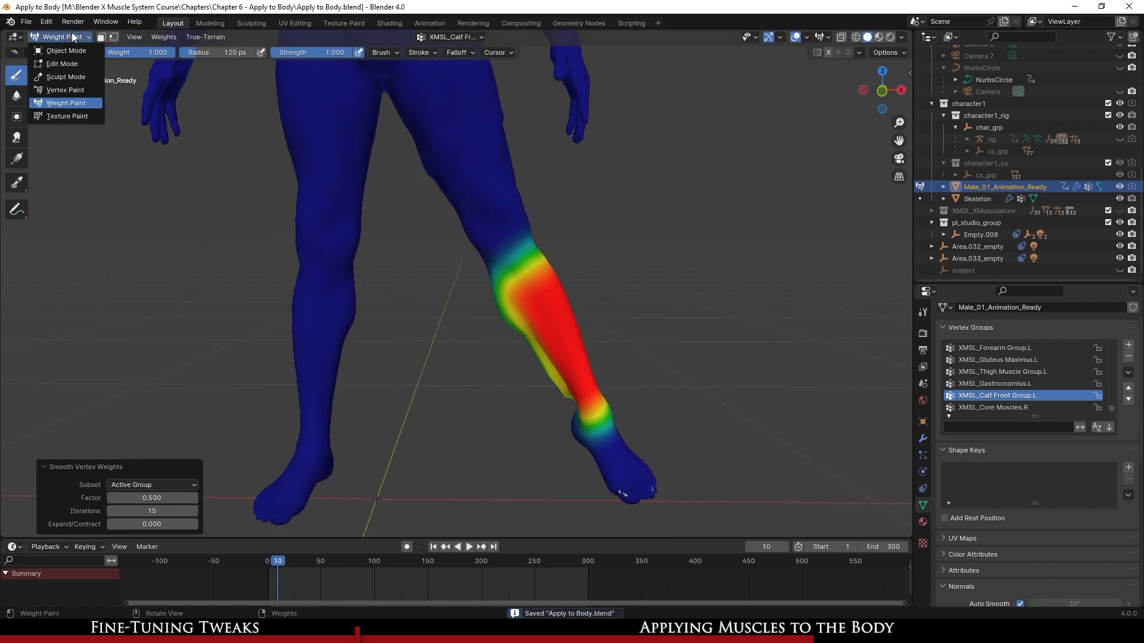
# - Return to Object Mode, unhide the rig, and put it into Pose Mode
pyautogui.click(66, 50)
pyautogui.scroll(-5, 520, 361)
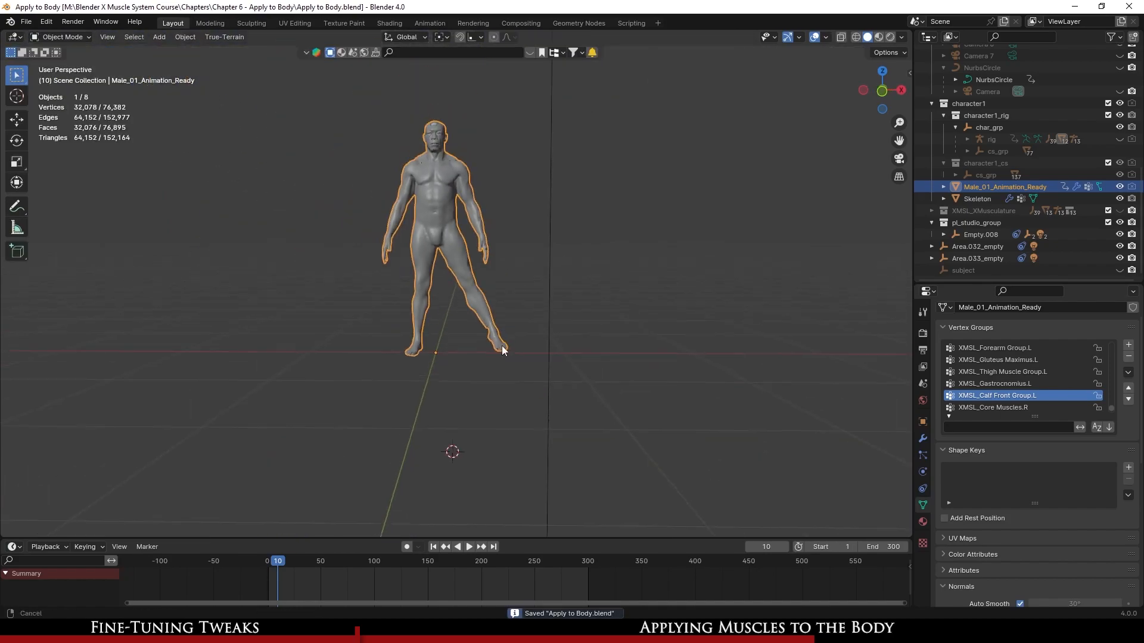
pyautogui.scroll(7, 551, 364)
pyautogui.moveTo(481, 380); pyautogui.dragTo(500, 370, button='middle')
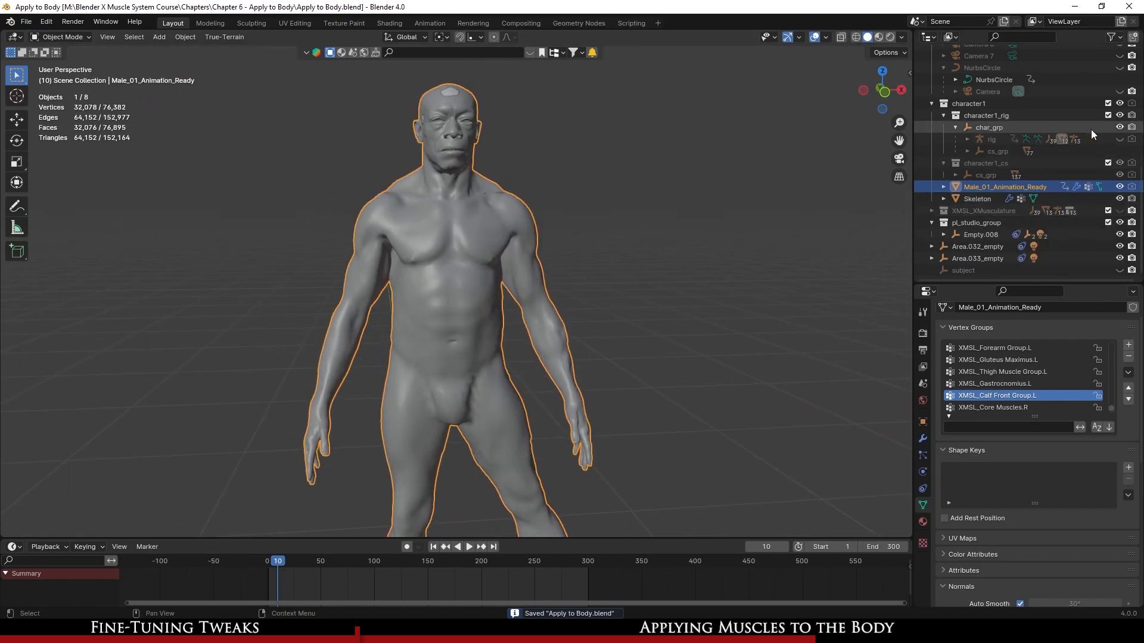
pyautogui.click(1123, 139)
pyautogui.click(991, 139)
pyautogui.scroll(-3, 591, 267)
pyautogui.scroll(5, 546, 274)
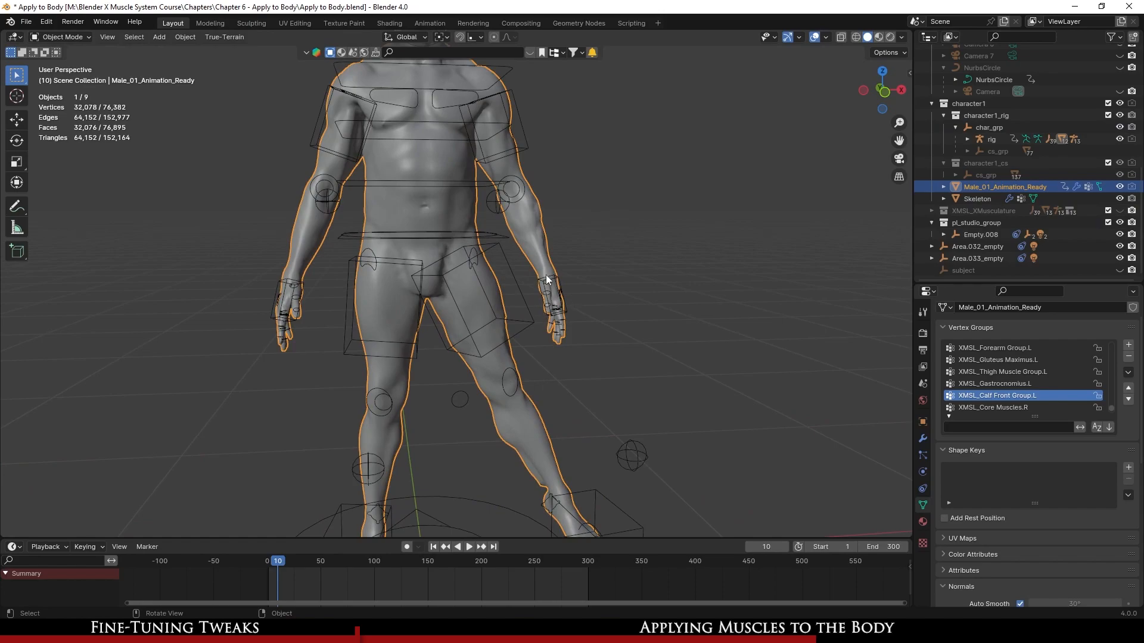
pyautogui.click(63, 77)
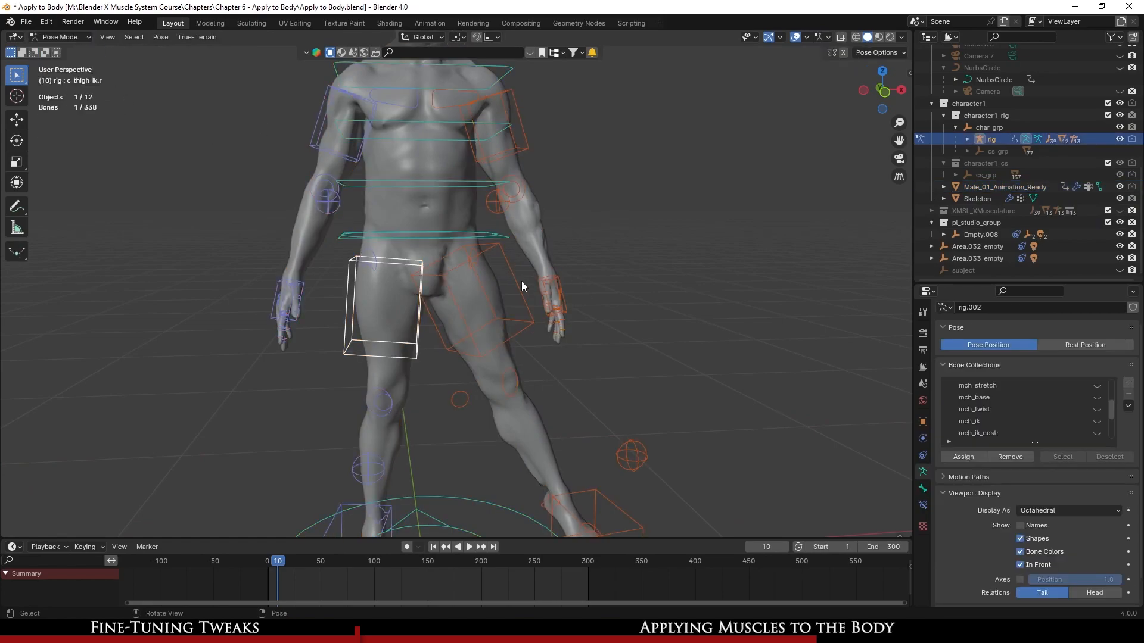
# - Clear all pose transforms on all of the rig's control bones
pyautogui.click(160, 37)
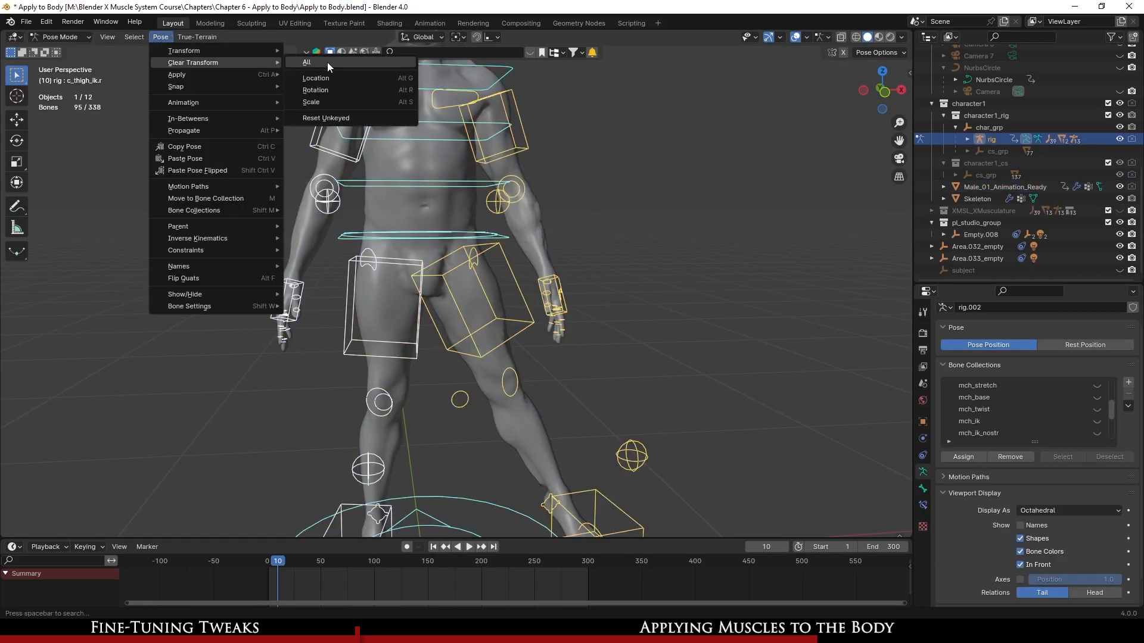
pyautogui.click(327, 63)
pyautogui.scroll(3, 567, 282)
# - Save the file and bend the left arm forward by moving the left hand IK control to waist height and rotating it about 109°
pyautogui.click(609, 270)
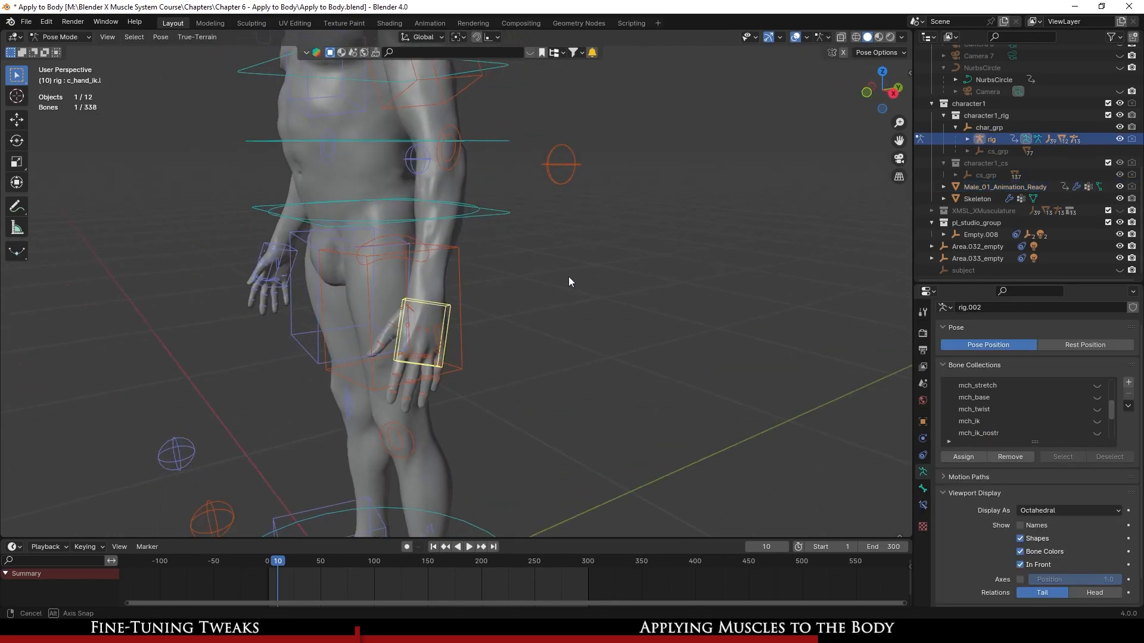
pyautogui.moveTo(568, 277); pyautogui.dragTo(499, 433, button='middle')
pyautogui.hotkey('ctrl', 's')
pyautogui.press('g')
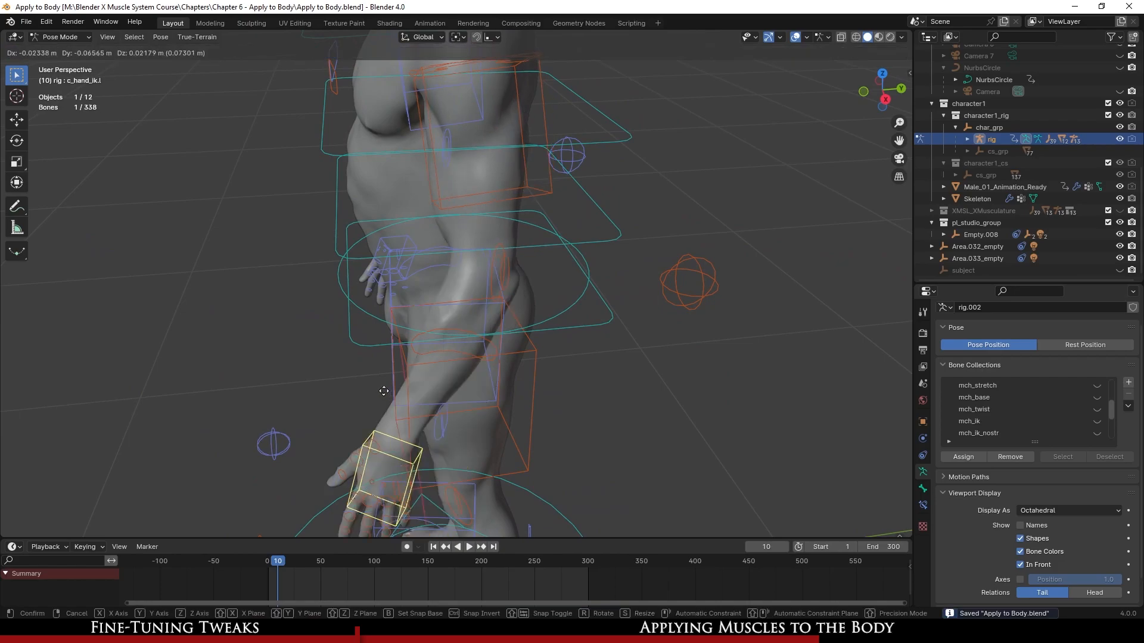
pyautogui.click(308, 264)
pyautogui.press('r')
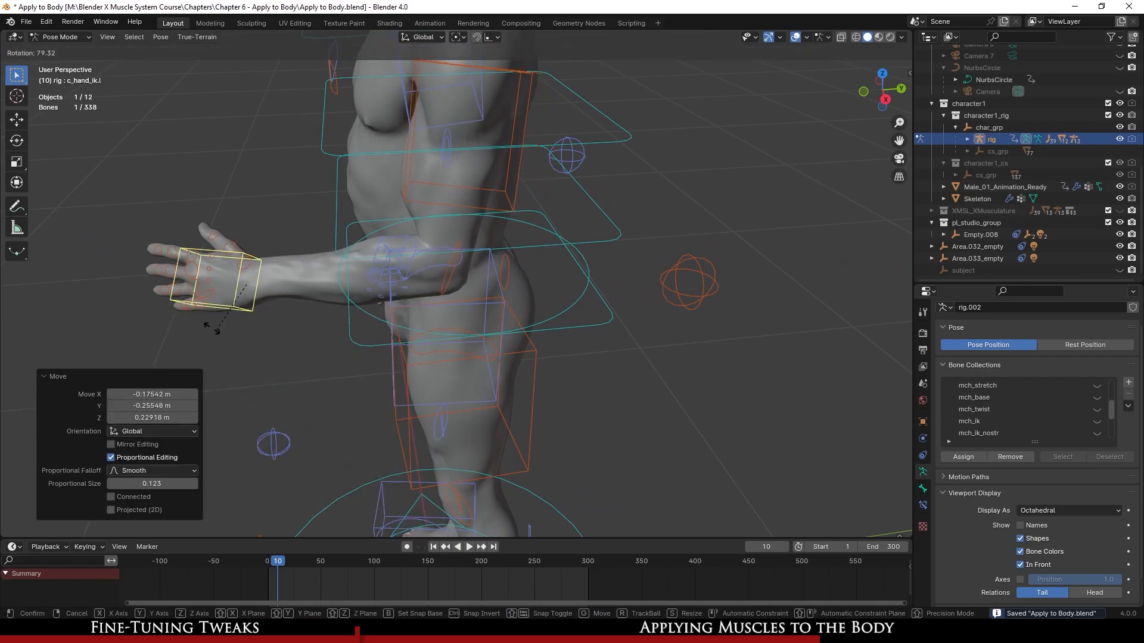
pyautogui.click(217, 299)
# - Nudge the left hand IK control about 0.03 m along Y and 0.02 m upward to refine the elbow bend
pyautogui.scroll(2, 233, 283)
pyautogui.moveTo(226, 292); pyautogui.dragTo(390, 315, button='middle')
pyautogui.press('g')
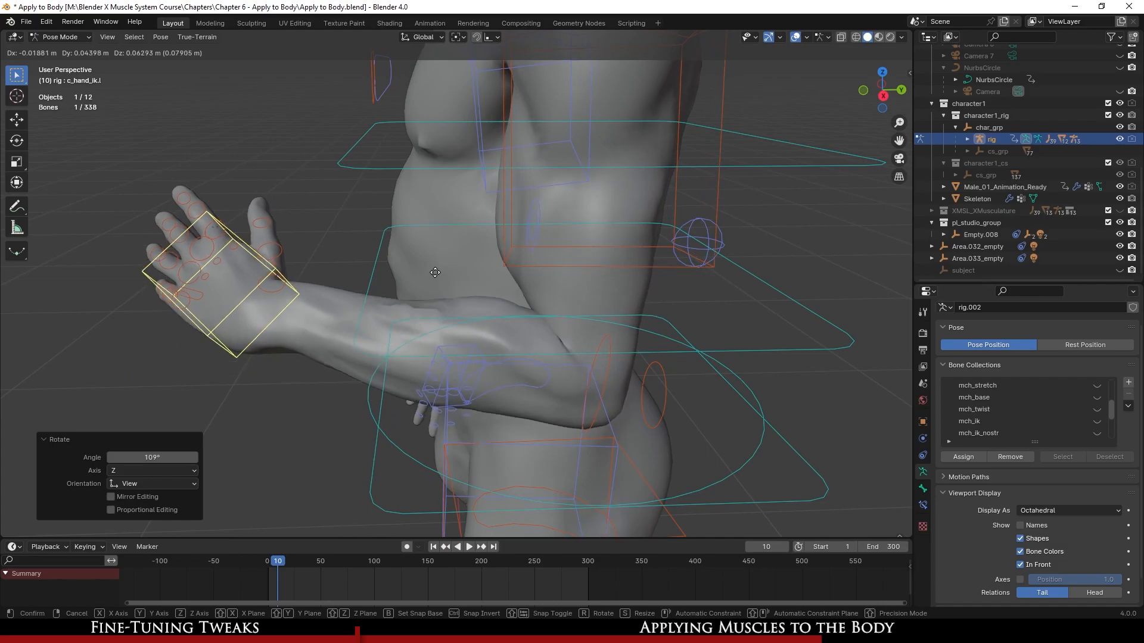
pyautogui.click(421, 330)
pyautogui.moveTo(421, 329); pyautogui.dragTo(327, 216, button='middle')
pyautogui.scroll(5, 642, 333)
pyautogui.scroll(-5, 328, 388)
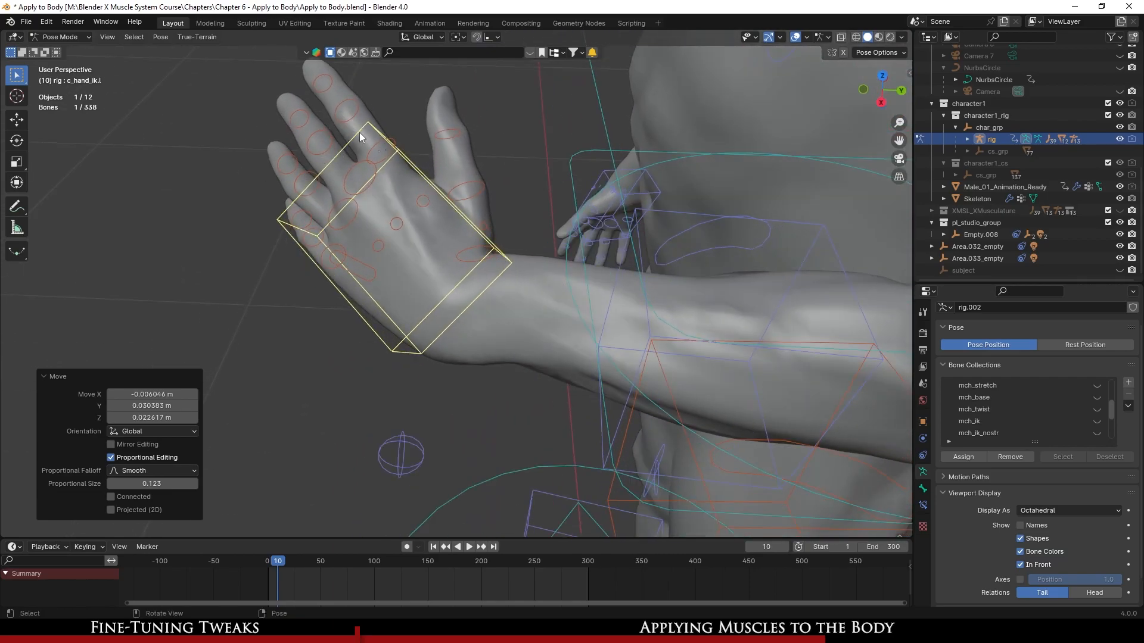
# - Rotate the left hand IK control about -28.9° and move it about 0.21 m outward and 0.15 m upward
pyautogui.click(274, 209)
pyautogui.moveTo(274, 209); pyautogui.dragTo(473, 370, button='middle')
pyautogui.scroll(2, 595, 333)
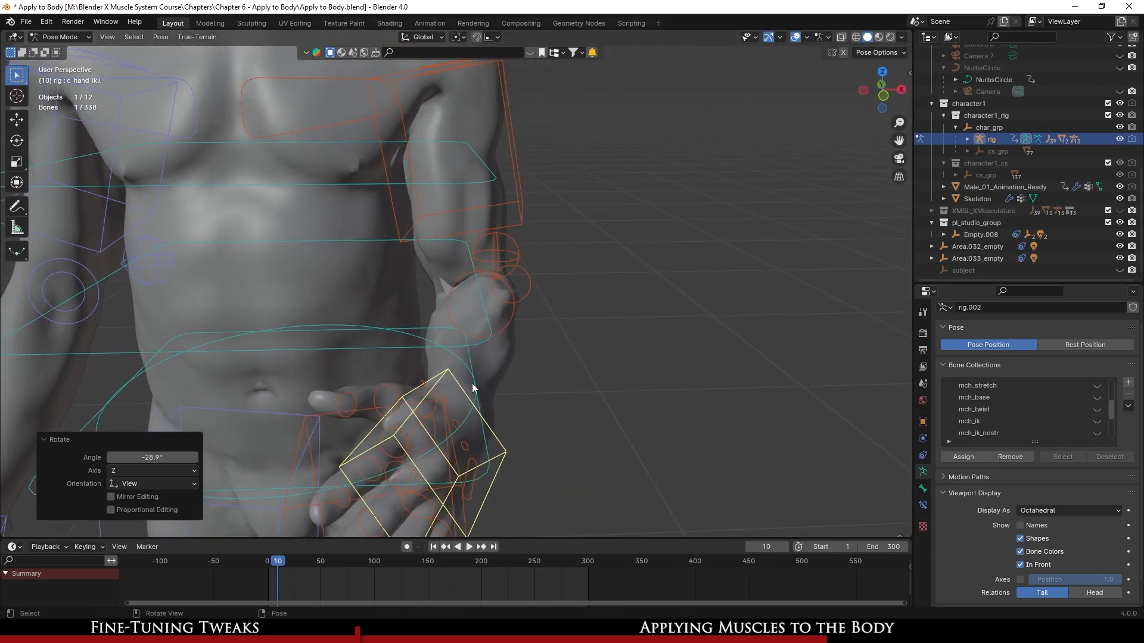
pyautogui.press('g')
pyautogui.click(549, 349)
pyautogui.moveTo(548, 349); pyautogui.dragTo(452, 292, button='middle')
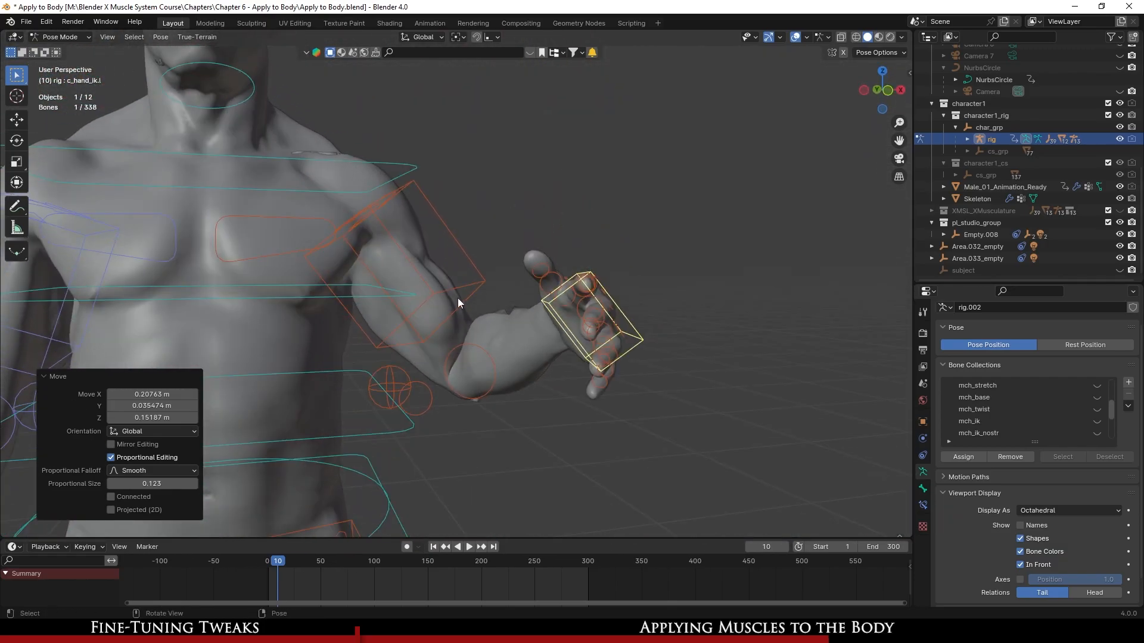
# - Move the left hand IK control about 0.08 m further outward and 0.12 m upward so the arm is raised and flexed
pyautogui.press('g')
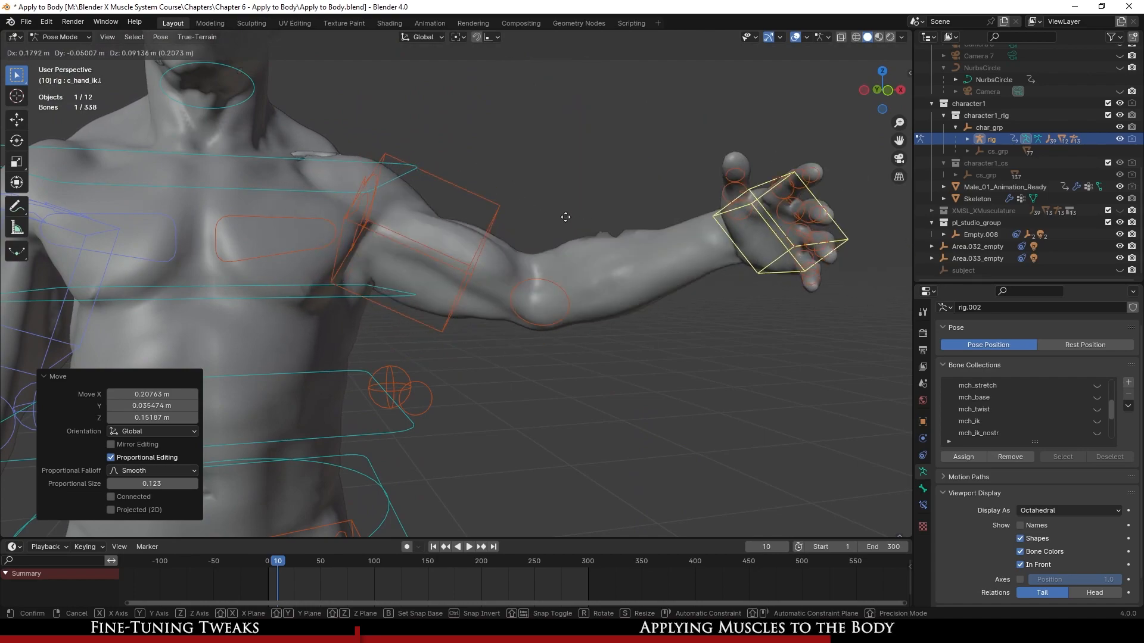
pyautogui.click(563, 213)
pyautogui.scroll(-5, 541, 327)
pyautogui.scroll(5, 539, 326)
pyautogui.moveTo(538, 327); pyautogui.dragTo(557, 356, button='middle')
pyautogui.scroll(3, 542, 415)
pyautogui.moveTo(542, 411); pyautogui.dragTo(427, 256, button='middle')
pyautogui.scroll(2, 474, 201)
pyautogui.scroll(-4, 515, 246)
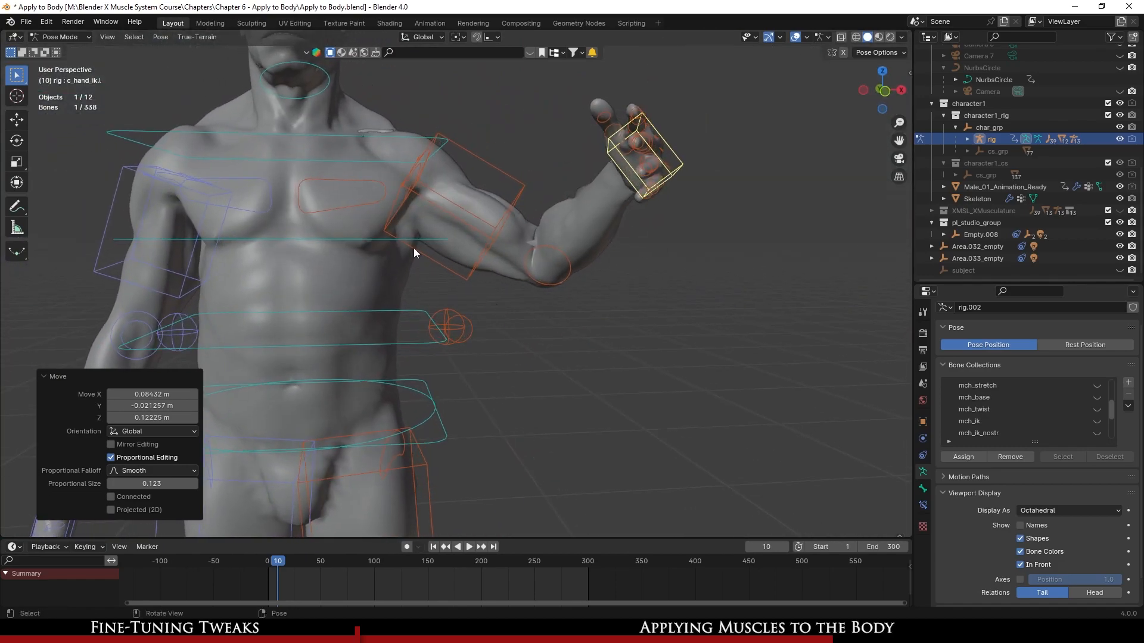
# - Rotate the left shoulder control about -14.2° in the view to raise the shoulder
pyautogui.click(349, 189)
pyautogui.scroll(3, 491, 312)
pyautogui.moveTo(491, 312)
pyautogui.mouseDown(button='middle')
pyautogui.moveTo(468, 297)
pyautogui.moveTo(477, 304)
pyautogui.mouseUp(button='middle')
pyautogui.press('r')
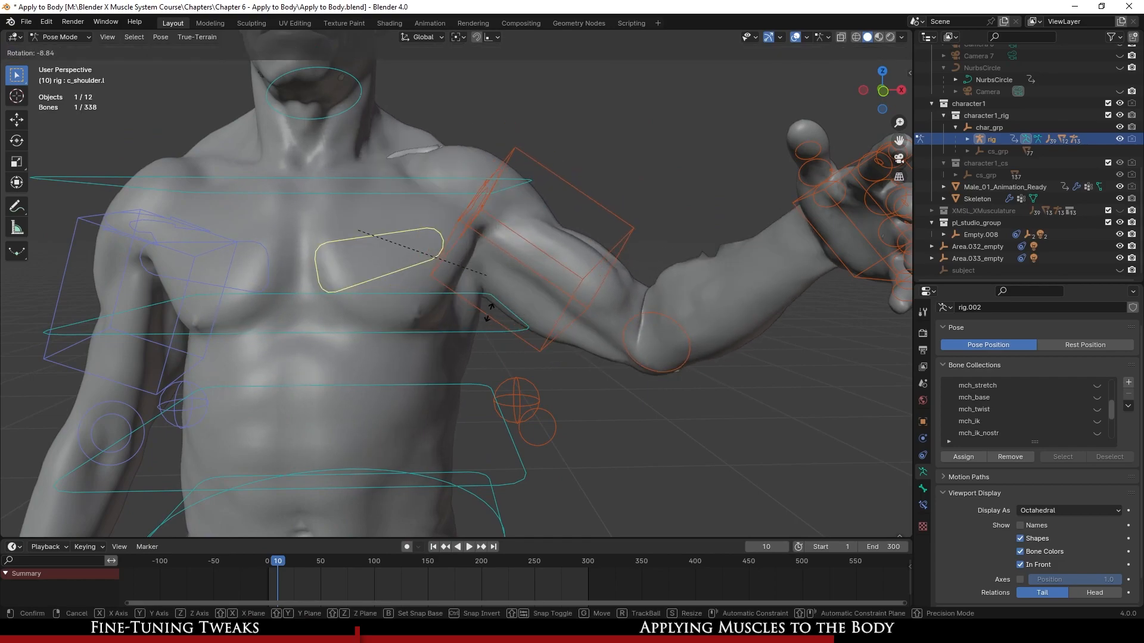
pyautogui.click(494, 264)
pyautogui.scroll(2, 399, 197)
pyautogui.keyDown('shift'); pyautogui.moveTo(399, 196); pyautogui.dragTo(510, 381, button='middle'); pyautogui.keyUp('shift')
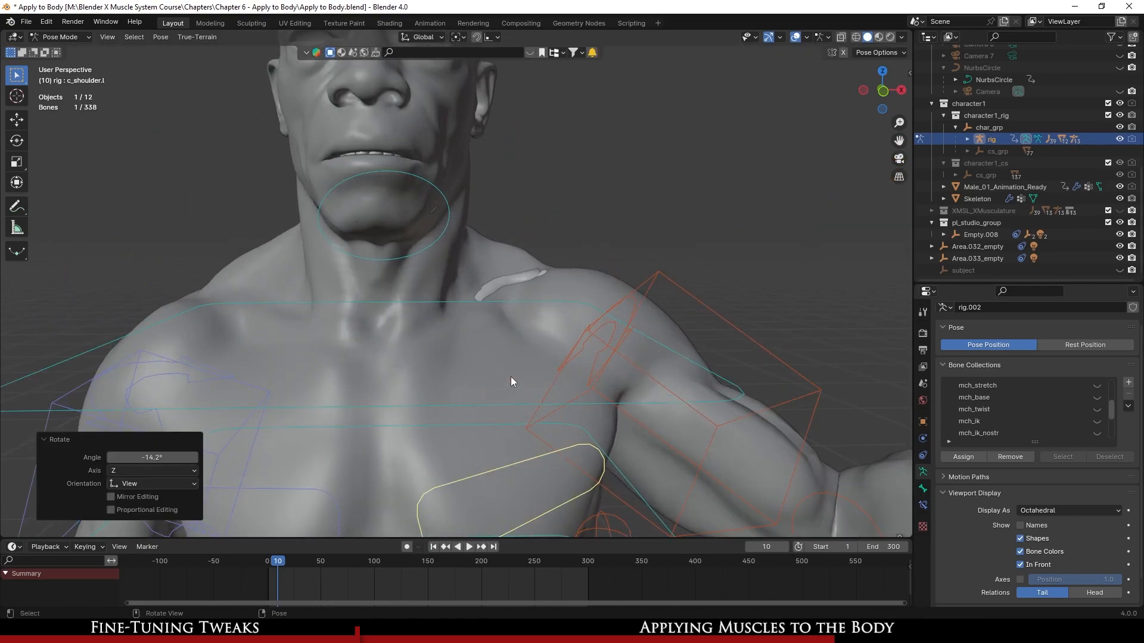
# - Select the head control and rotate it about 38.4° around the global Z axis, toward the raised arm
pyautogui.click(446, 213)
pyautogui.scroll(-5, 481, 275)
pyautogui.keyDown('shift'); pyautogui.moveTo(488, 289); pyautogui.dragTo(484, 384, button='middle'); pyautogui.keyUp('shift')
pyautogui.click(470, 169)
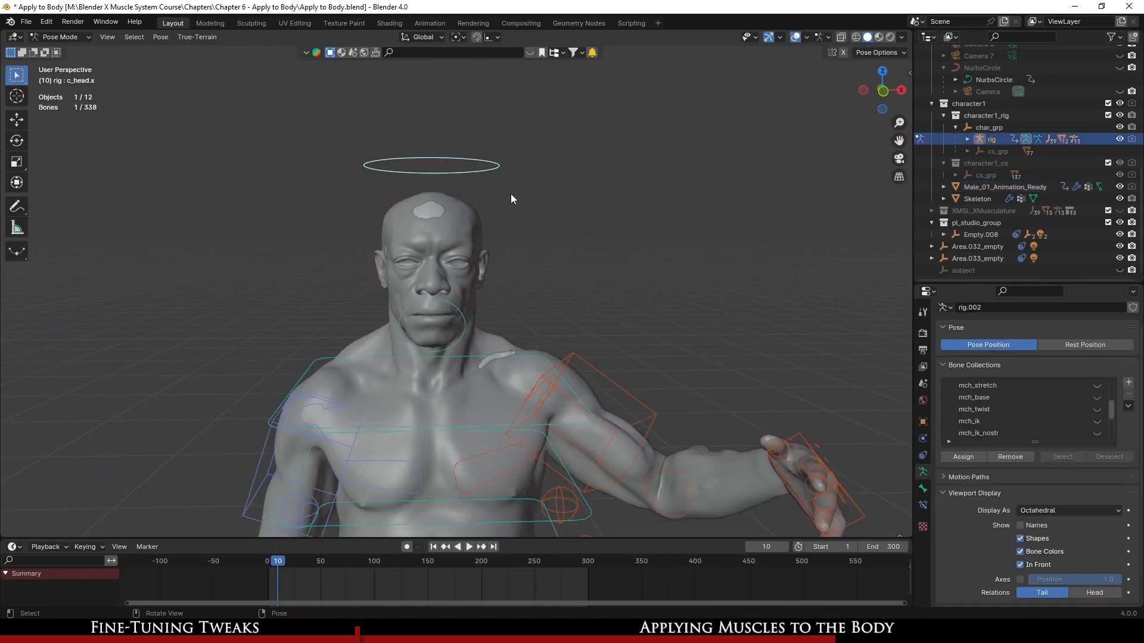
pyautogui.scroll(2, 524, 184)
pyautogui.press('r')
pyautogui.press('z')
pyautogui.click(424, 183)
# - Tilt the head control back by rotating it about -13.4° in the side view
pyautogui.moveTo(401, 230); pyautogui.dragTo(483, 272, button='middle')
pyautogui.scroll(2, 484, 272)
pyautogui.keyDown('shift'); pyautogui.moveTo(485, 271); pyautogui.dragTo(556, 199, button='middle'); pyautogui.keyUp('shift')
pyautogui.press('r')
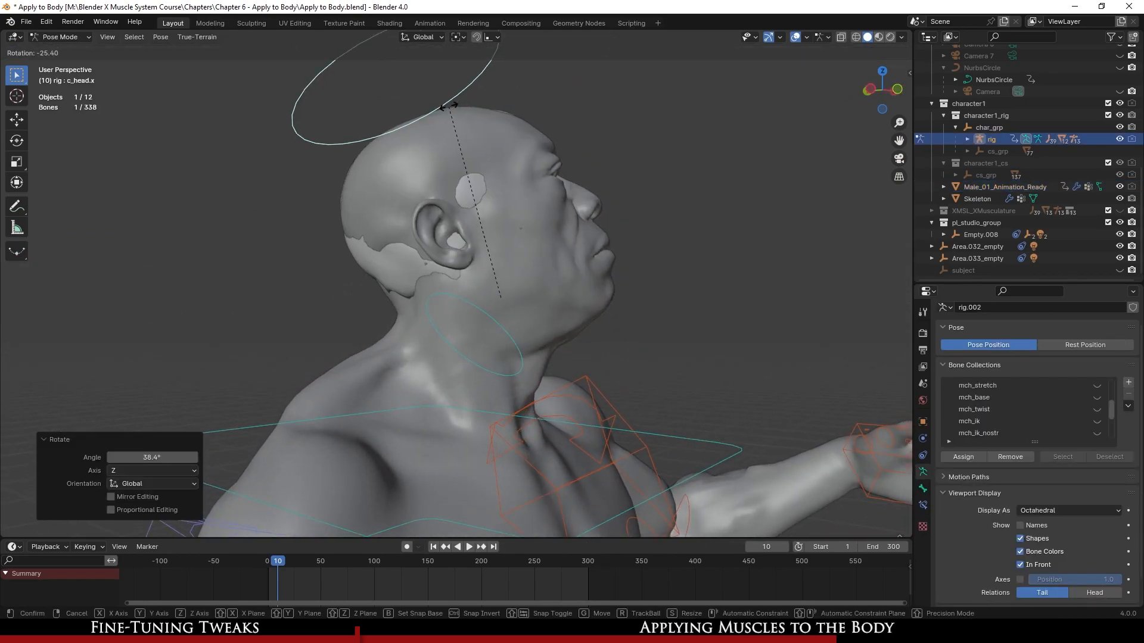
pyautogui.click(492, 130)
# - Move the left foot IK control about 0.21 m forward and 0.19 m upward to bend the left knee
pyautogui.moveTo(492, 130); pyautogui.dragTo(581, 319, button='middle')
pyautogui.scroll(-4, 562, 430)
pyautogui.keyDown('shift'); pyautogui.moveTo(562, 430); pyautogui.dragTo(493, 380, button='middle'); pyautogui.keyUp('shift')
pyautogui.scroll(3, 493, 380)
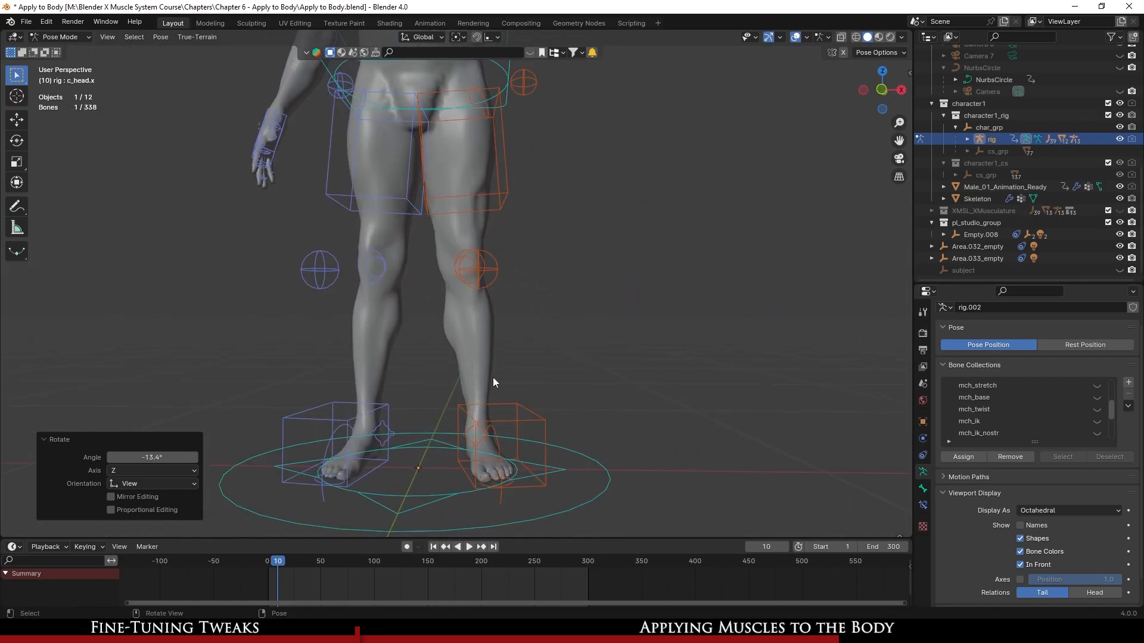
pyautogui.click(543, 438)
pyautogui.moveTo(551, 439); pyautogui.dragTo(520, 435, button='middle')
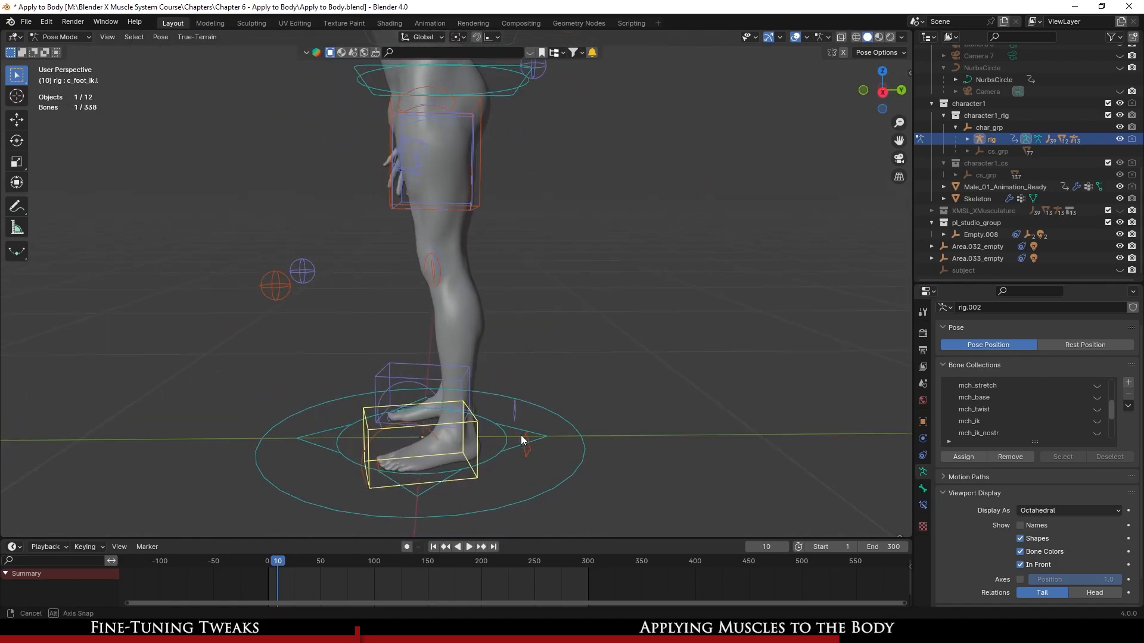
pyautogui.press('g')
pyautogui.click(434, 358)
# - Raise the left foot IK control about 0.15 m more, and extend it about 0.23 m forward and 0.07 m down
pyautogui.moveTo(341, 350); pyautogui.dragTo(398, 318, button='middle')
pyautogui.scroll(3, 423, 357)
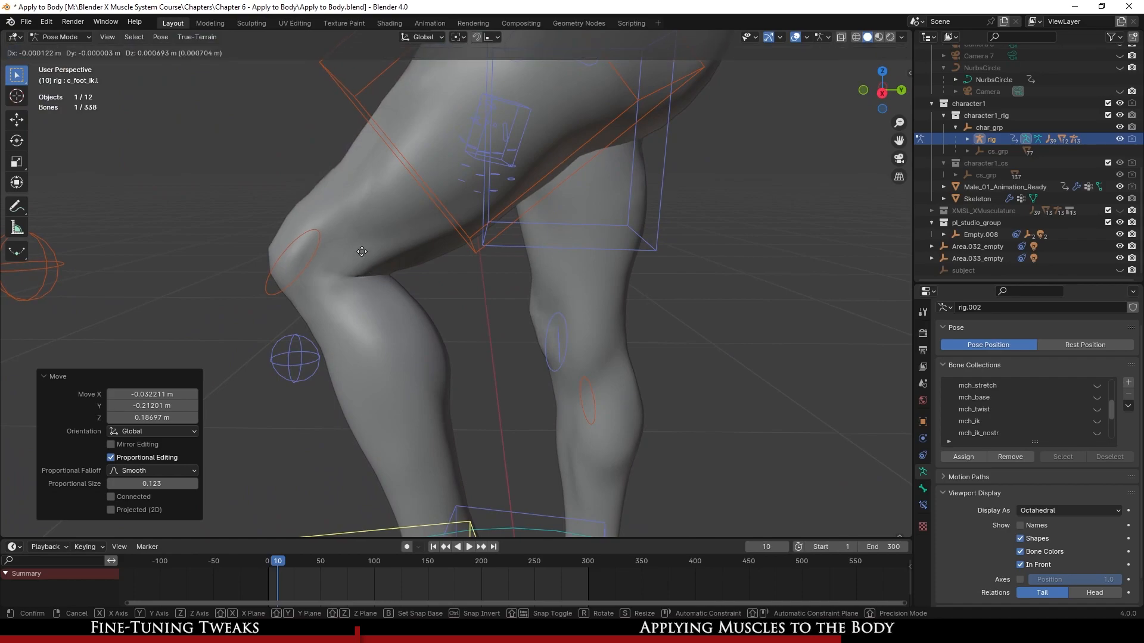
pyautogui.click(362, 247)
pyautogui.moveTo(363, 249); pyautogui.dragTo(352, 262, button='middle')
pyautogui.press('g')
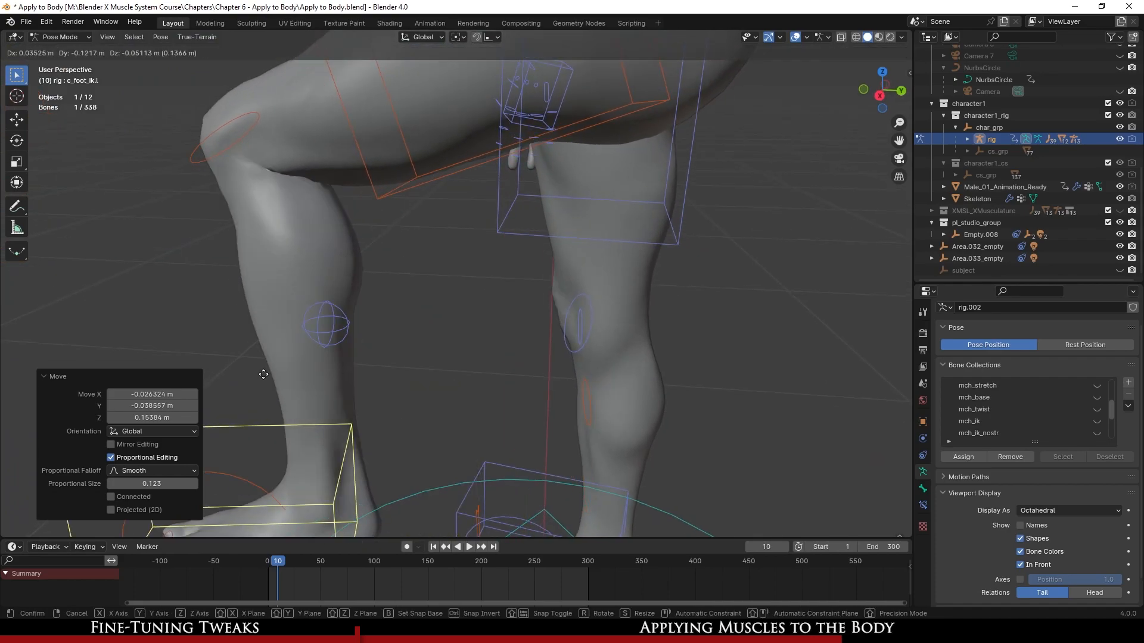
pyautogui.click(195, 387)
# - Nudge the left foot IK control about 0.03 m backward and about 0.05 m outward
pyautogui.press('g')
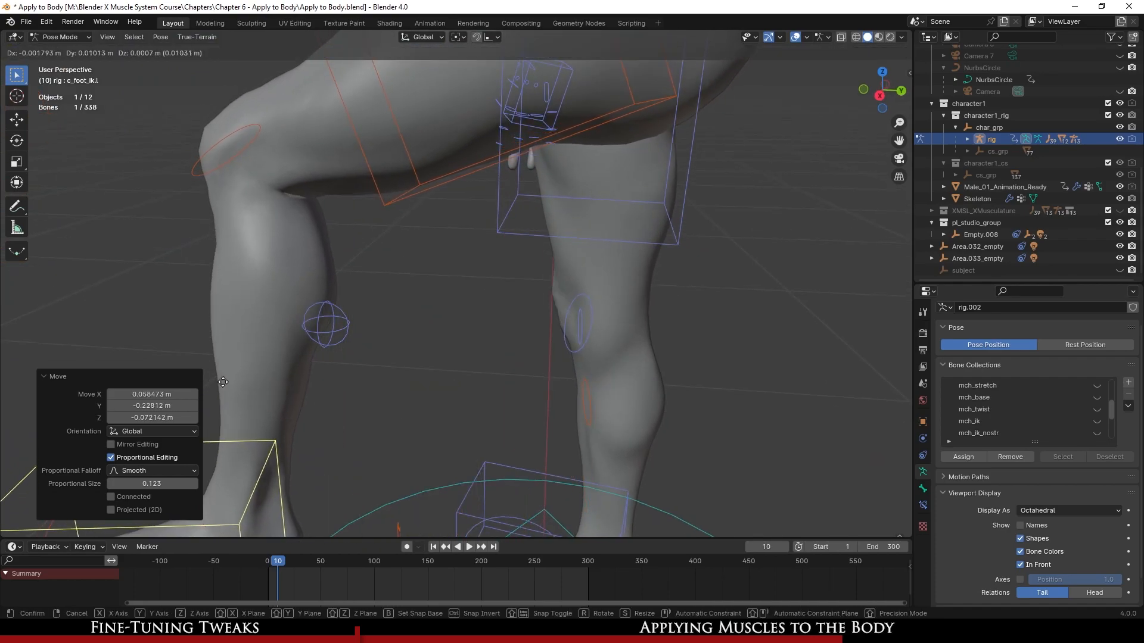
pyautogui.click(233, 381)
pyautogui.moveTo(233, 381); pyautogui.dragTo(335, 321, button='middle')
pyautogui.press('g')
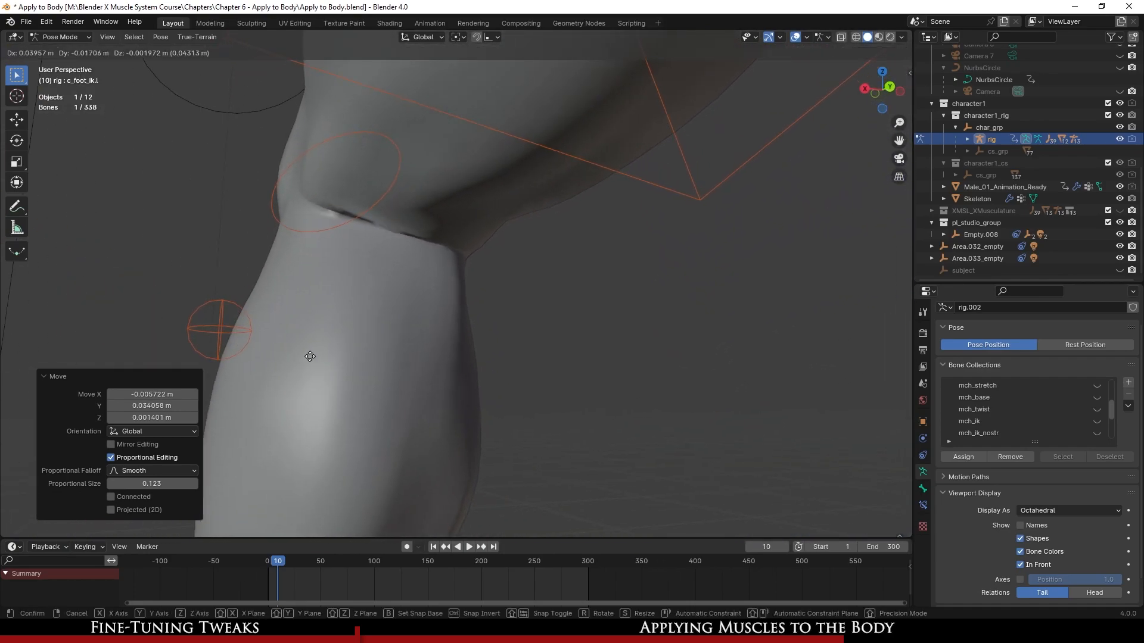
pyautogui.click(305, 358)
# - Move the left foot IK control about 0.16 m outward, and bring it about 0.06 m back inward and 0.06 m forward
pyautogui.moveTo(305, 358); pyautogui.dragTo(486, 430, button='middle')
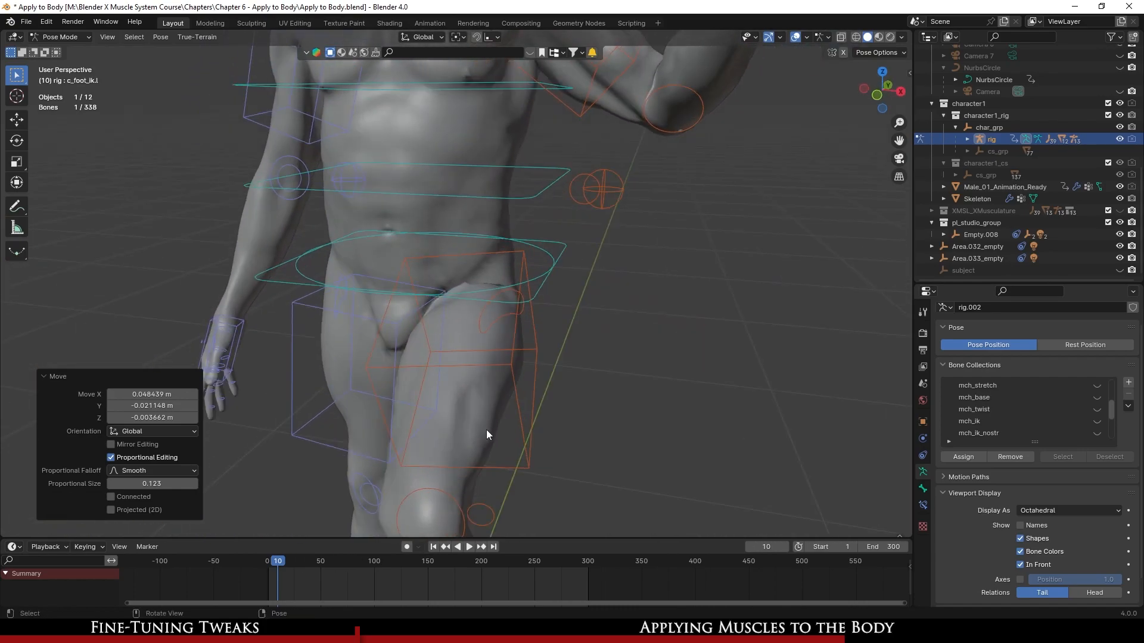
pyautogui.click(591, 439)
pyautogui.moveTo(592, 439); pyautogui.dragTo(524, 439, button='middle')
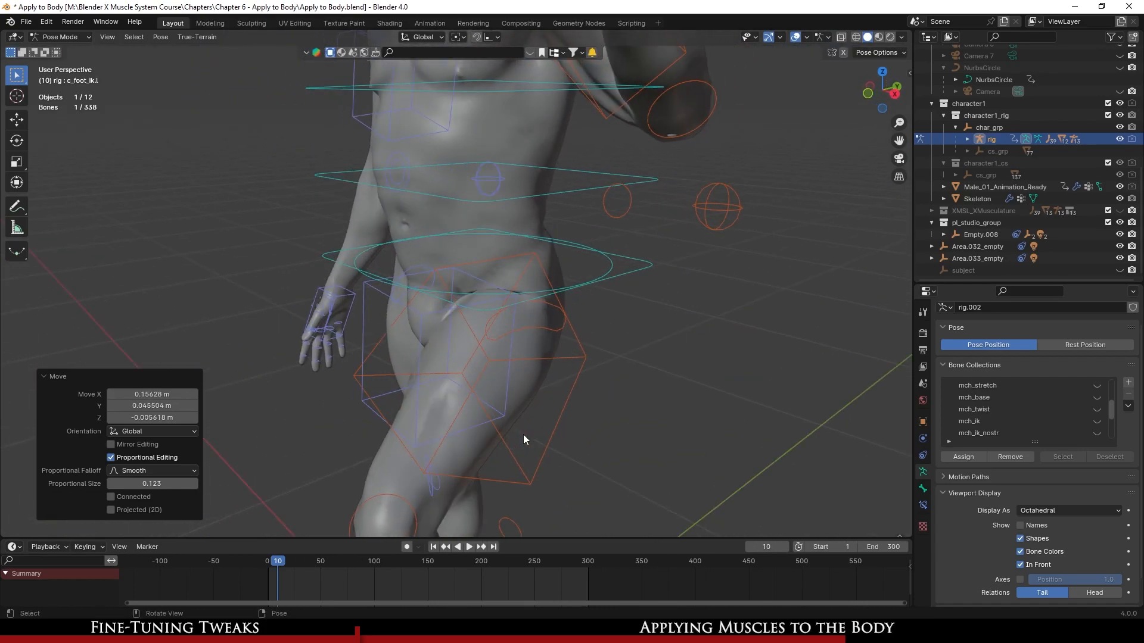
pyautogui.click(460, 409)
pyautogui.moveTo(460, 408); pyautogui.dragTo(575, 266, button='middle')
# - Save the file and show the XMSL_XMusculature collection to compare the muscles with the skin at the left calf and heel
pyautogui.hotkey('ctrl', 's')
pyautogui.scroll(2, 576, 334)
pyautogui.scroll(2, 575, 266)
pyautogui.click(1118, 212)
pyautogui.moveTo(581, 325); pyautogui.dragTo(563, 355, button='middle')
pyautogui.scroll(-5, 455, 347)
pyautogui.scroll(4, 512, 341)
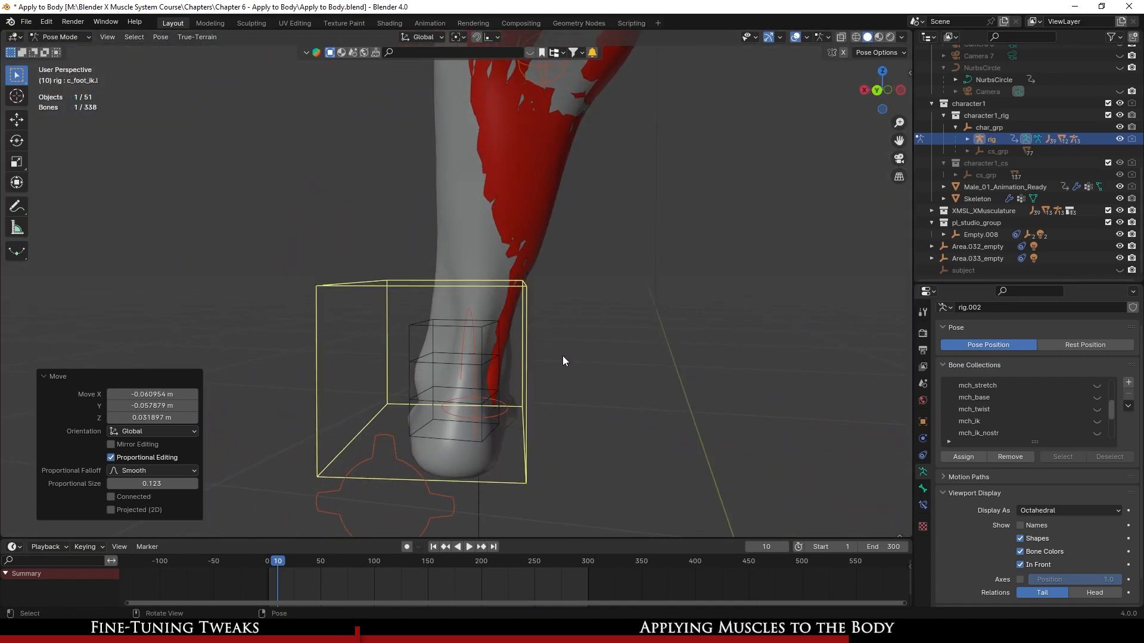
pyautogui.scroll(1, 562, 355)
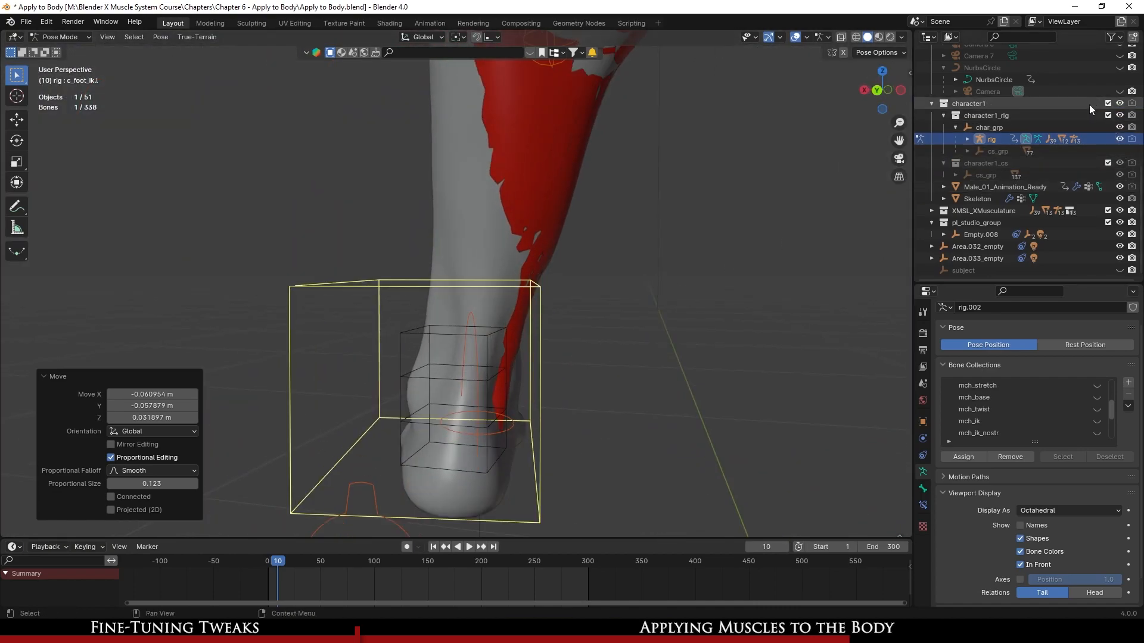
pyautogui.moveTo(582, 340)
pyautogui.mouseDown(button='middle')
pyautogui.moveTo(536, 301)
pyautogui.moveTo(563, 339)
pyautogui.mouseUp(button='middle')
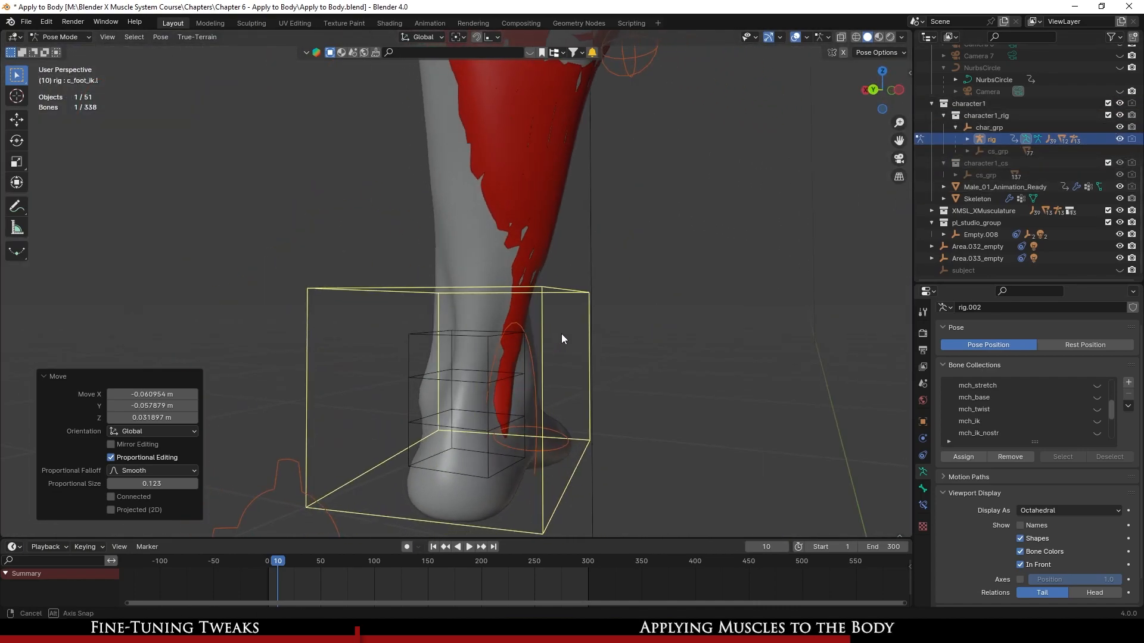
# - Switch to Object Mode and hide the body mesh to examine the posed muscles from the heel up to the left arm
pyautogui.hotkey('ctrl', 'Tab')
pyautogui.click(463, 262)
pyautogui.press('h')
pyautogui.moveTo(487, 289); pyautogui.dragTo(462, 360, button='middle')
pyautogui.moveTo(502, 395); pyautogui.dragTo(509, 444, button='middle')
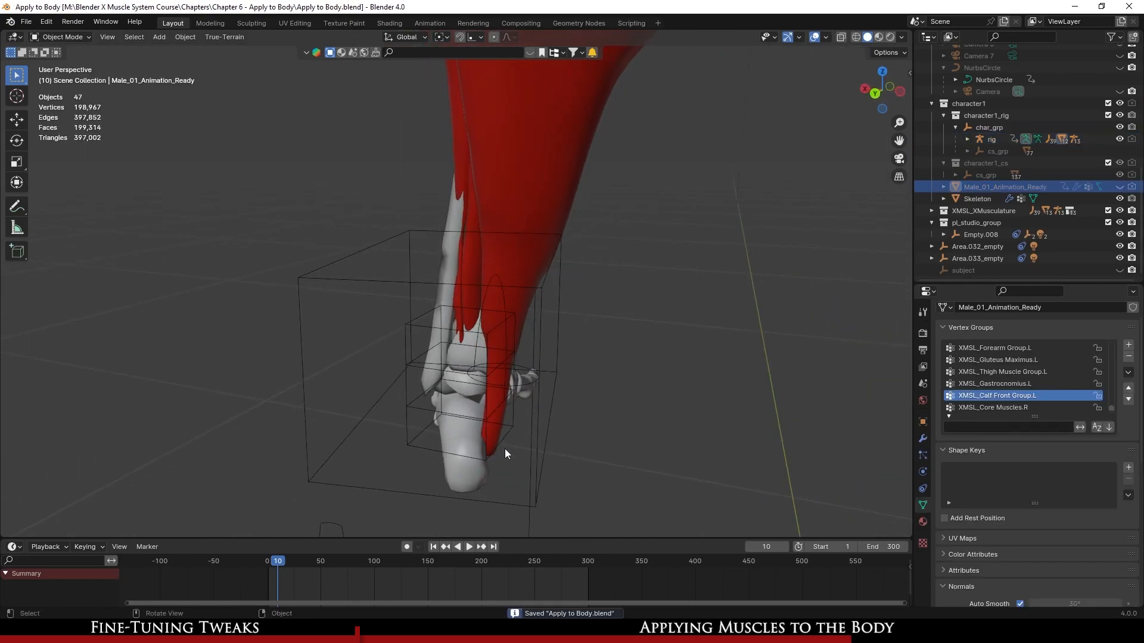
pyautogui.moveTo(501, 247); pyautogui.dragTo(561, 378, button='middle')
pyautogui.moveTo(490, 340); pyautogui.dragTo(469, 369, button='middle')
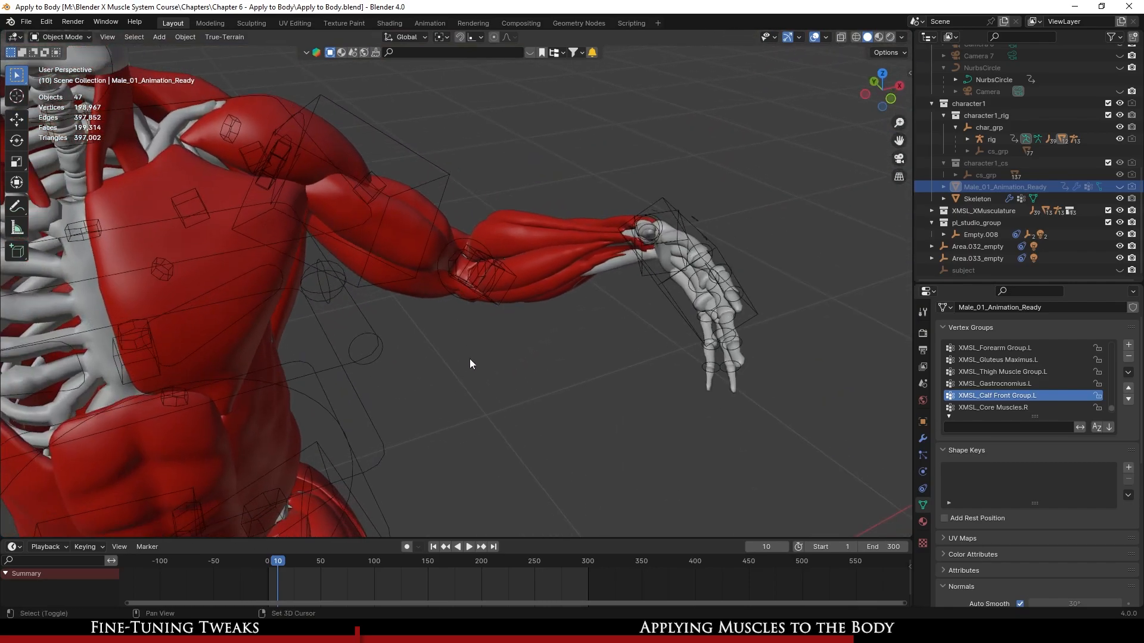
pyautogui.moveTo(493, 252); pyautogui.dragTo(543, 278, button='middle')
pyautogui.scroll(8, 1099, 133)
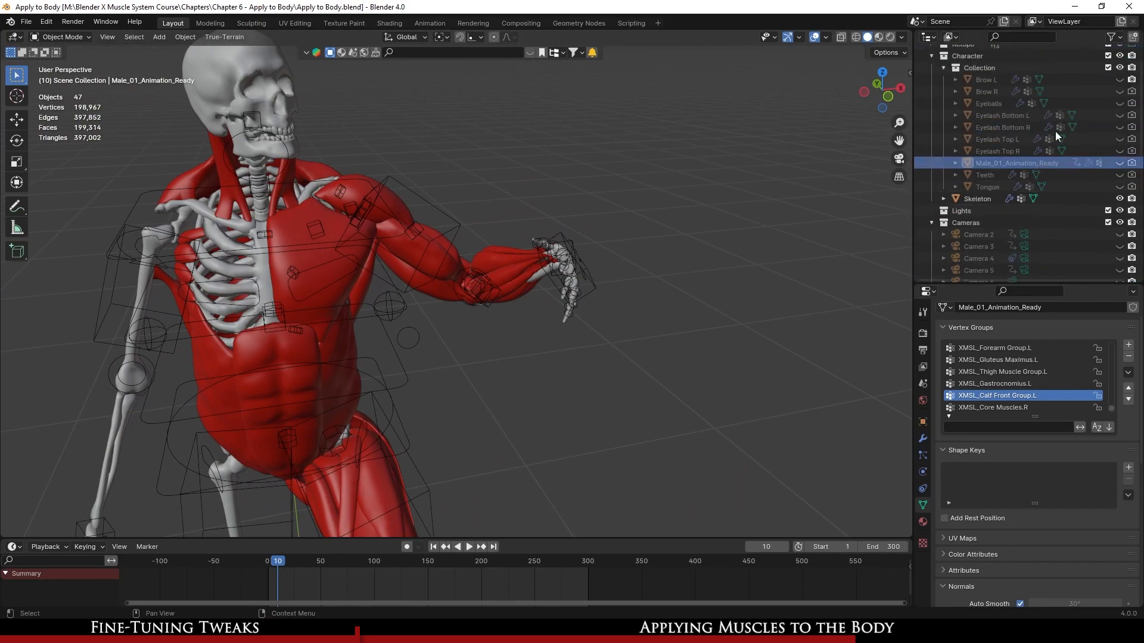
# - Unhide the Male_01_Animation_Ready mesh to compare skin and muscles around the left shoulder, and hide the XMSL_XMusculature collection
pyautogui.click(1119, 163)
pyautogui.moveTo(584, 268); pyautogui.dragTo(658, 221, button='middle')
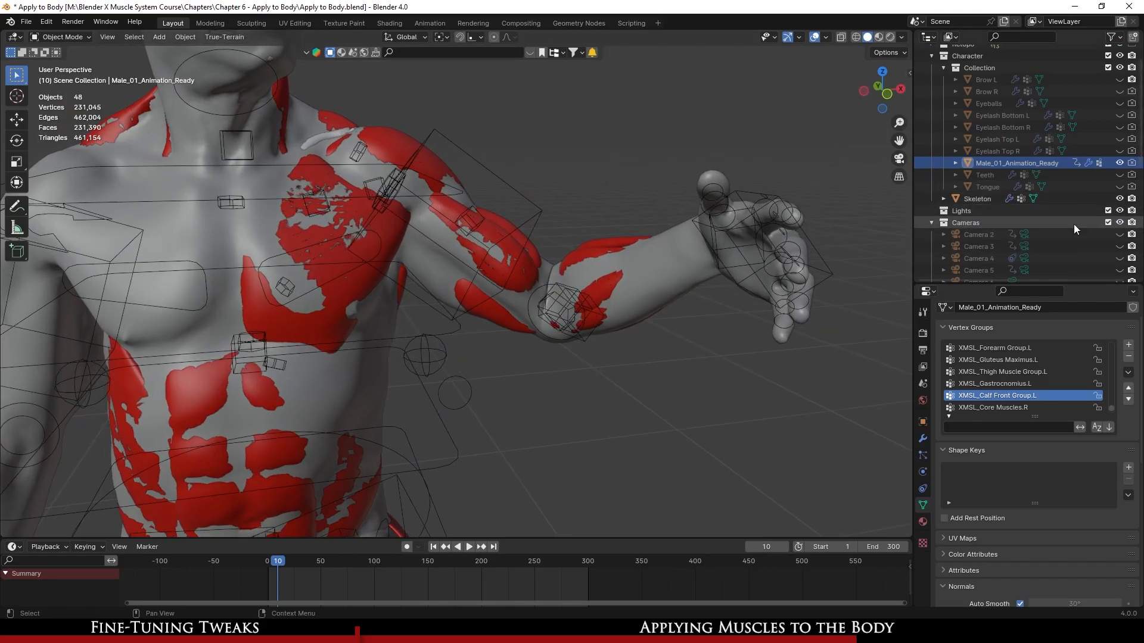
pyautogui.scroll(-8, 1074, 224)
pyautogui.scroll(4, 504, 177)
pyautogui.moveTo(491, 281); pyautogui.dragTo(549, 235, button='middle')
pyautogui.scroll(3, 531, 266)
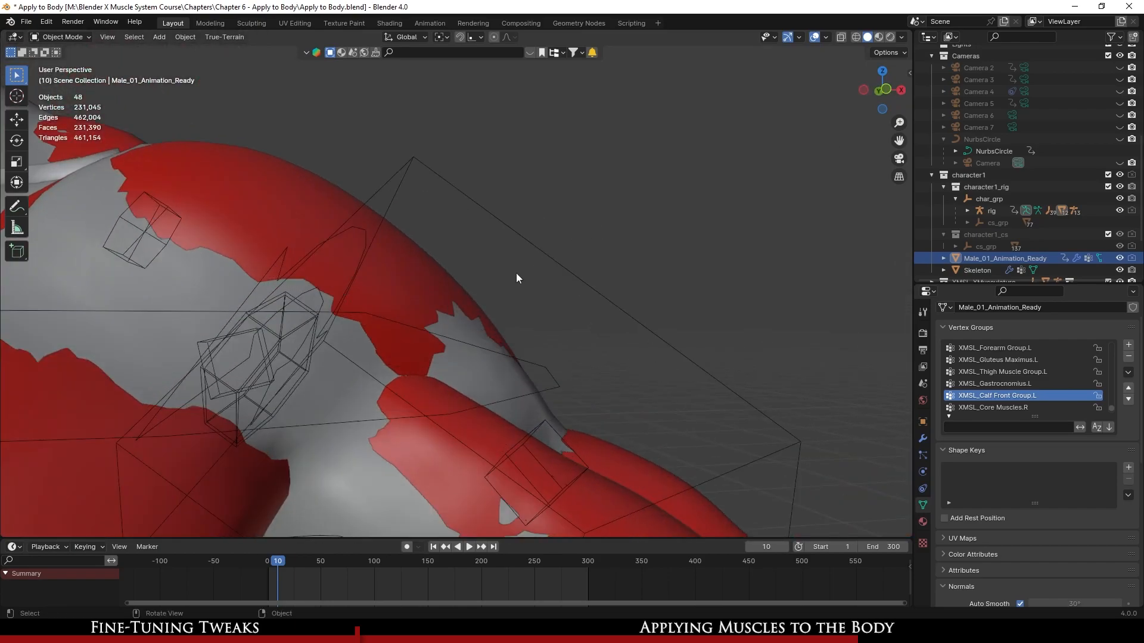
pyautogui.scroll(-8, 531, 266)
pyautogui.moveTo(489, 314); pyautogui.dragTo(549, 328, button='middle')
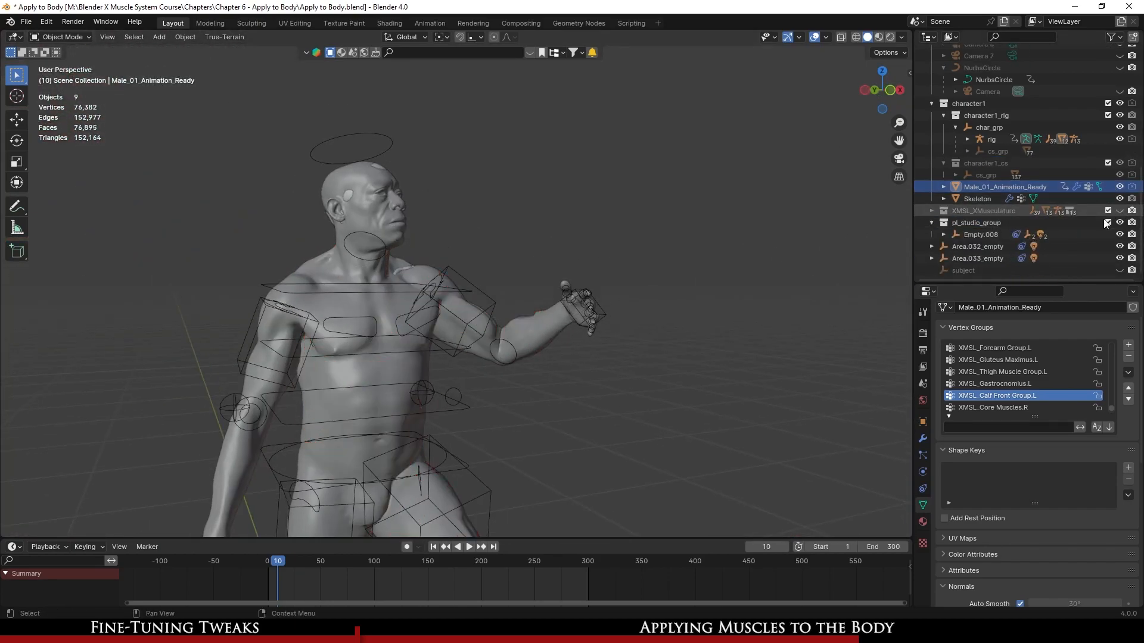
pyautogui.scroll(4, 614, 310)
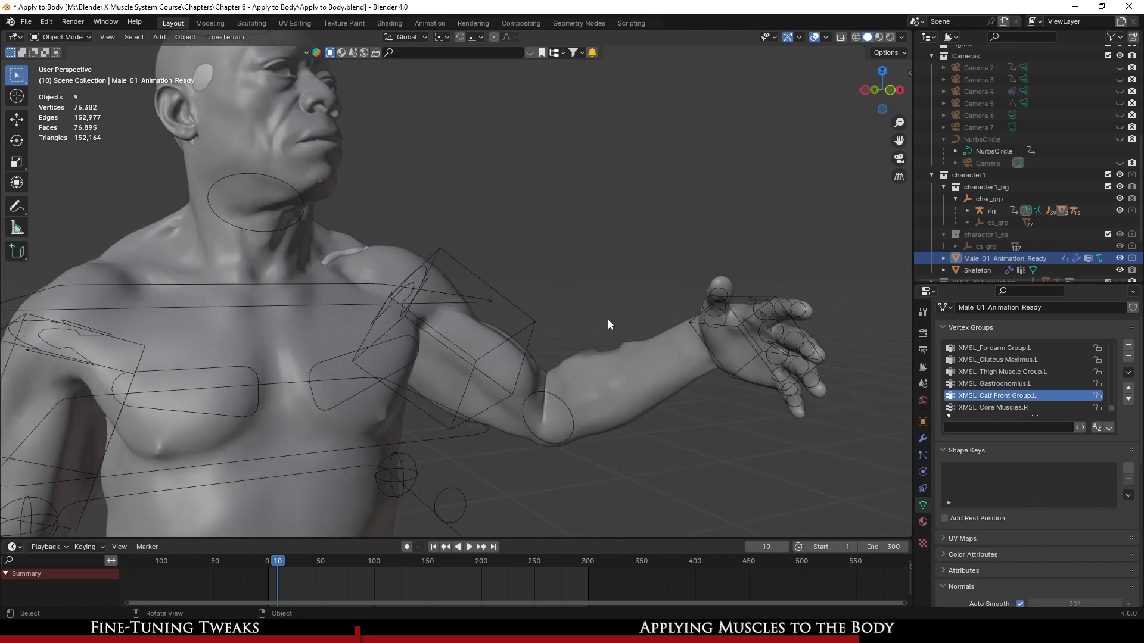
# - Return the rig to Pose Mode and move the left hand IK control about 0.20 m upward to flex the elbow
pyautogui.click(716, 324)
pyautogui.hotkey('ctrl', 'Tab')
pyautogui.moveTo(724, 330); pyautogui.dragTo(677, 351, button='middle')
pyautogui.scroll(2, 706, 337)
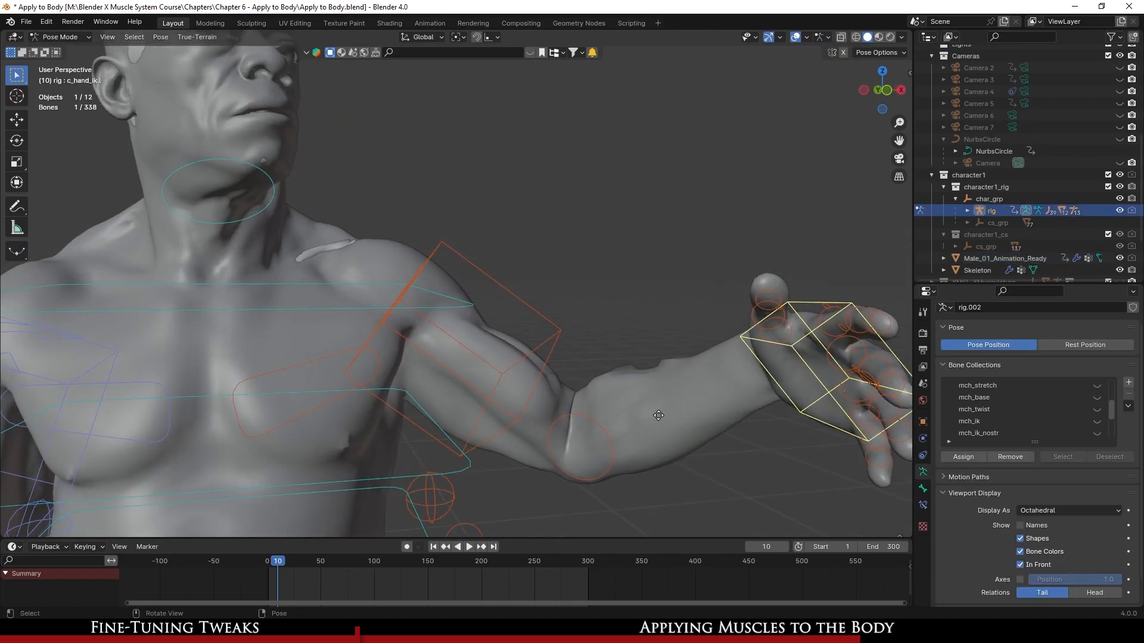
pyautogui.press('g')
pyautogui.click(647, 178)
pyautogui.moveTo(647, 179); pyautogui.dragTo(530, 343, button='middle')
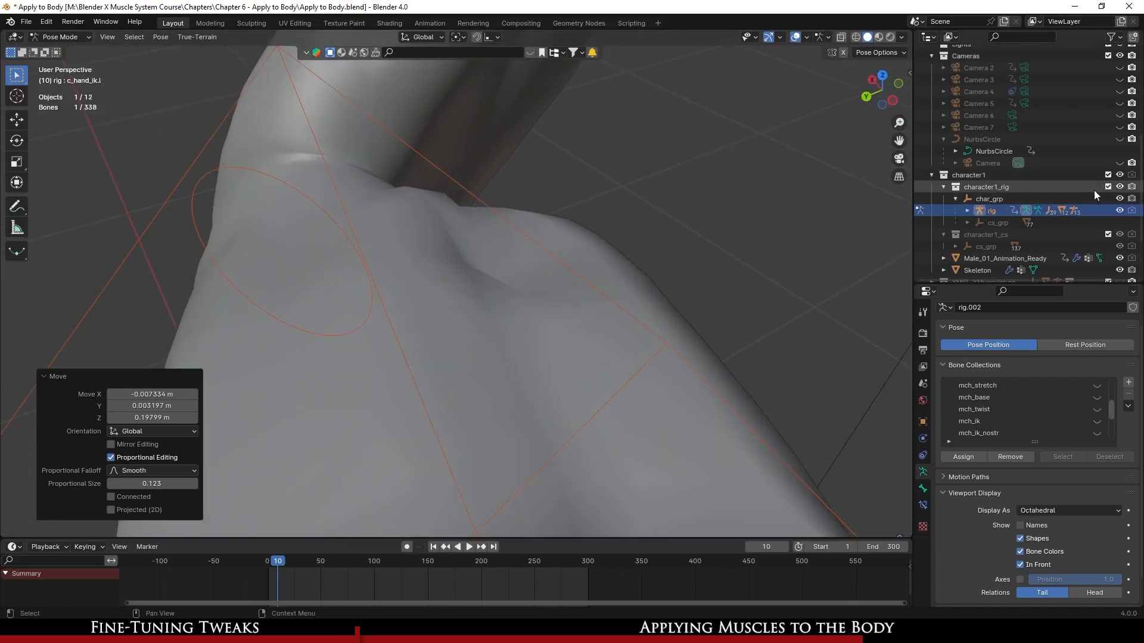
# - Show the XMSL_XMusculature collection to examine the muscles under the skin around the flexed left arm, and hide it again
pyautogui.scroll(-2, 1087, 214)
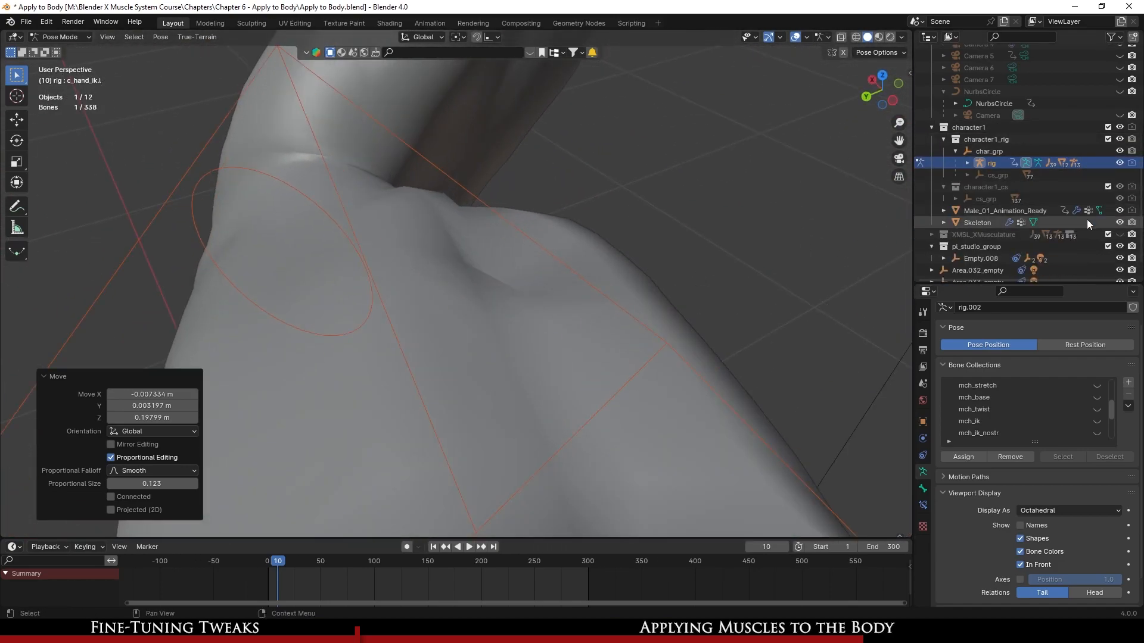
pyautogui.click(1121, 235)
pyautogui.moveTo(572, 310); pyautogui.dragTo(481, 289, button='middle')
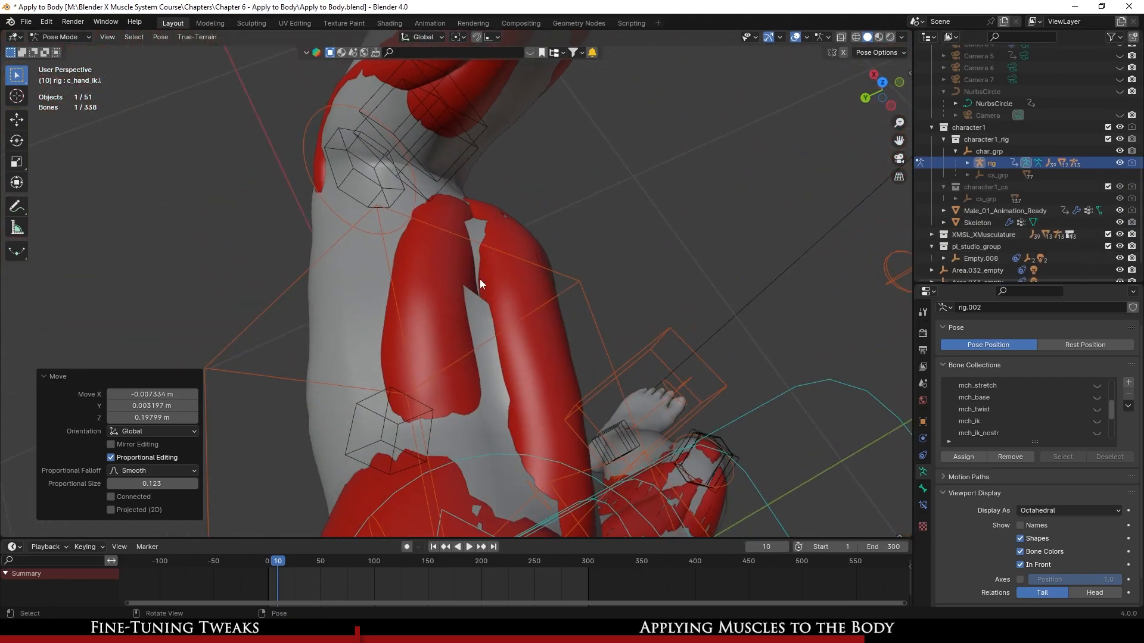
pyautogui.scroll(2, 466, 256)
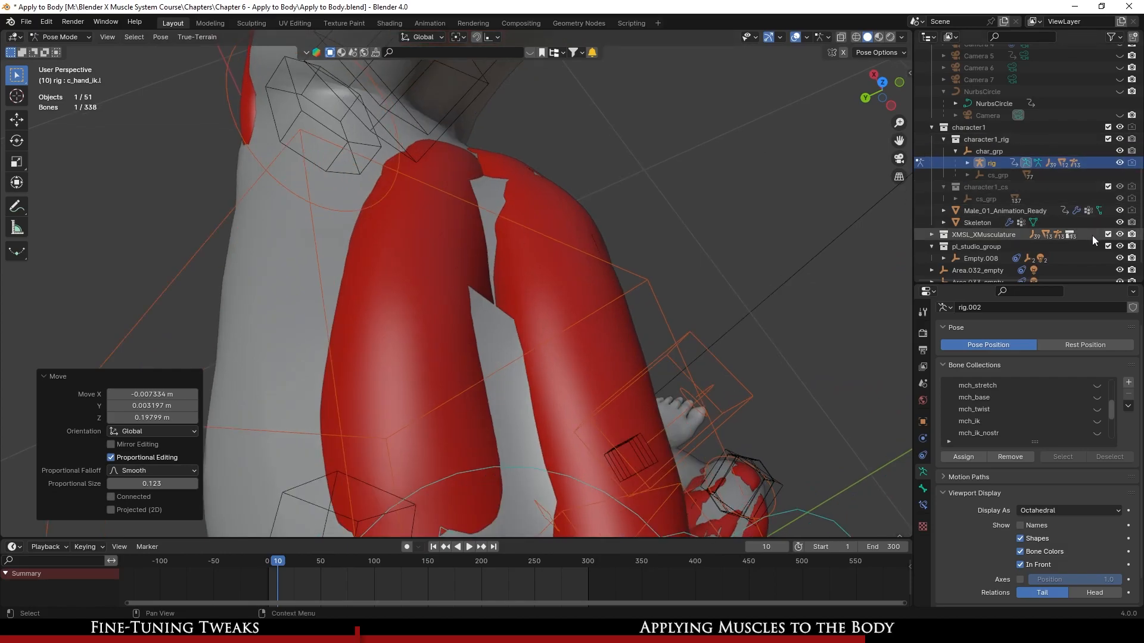
pyautogui.click(1121, 235)
# - Save the file, select all the rig's visible bones and clear all their pose transforms
pyautogui.moveTo(657, 346); pyautogui.dragTo(513, 208, button='middle')
pyautogui.hotkey('ctrl', 's')
pyautogui.scroll(-8, 524, 311)
pyautogui.scroll(-3, 449, 335)
pyautogui.scroll(3, 555, 251)
pyautogui.press('a')
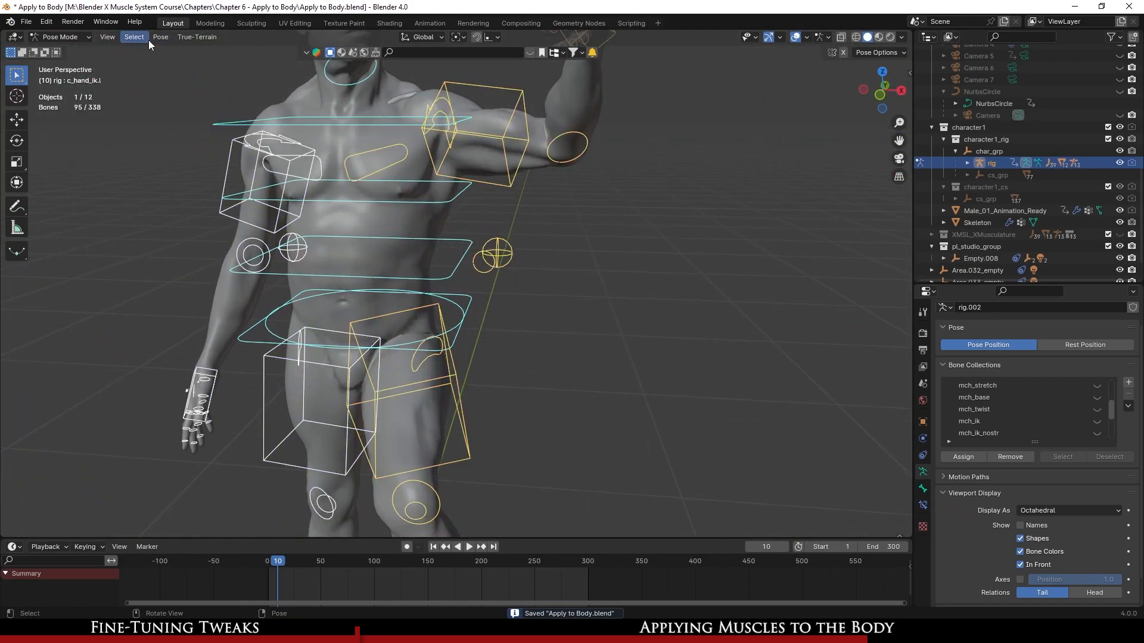
pyautogui.click(160, 37)
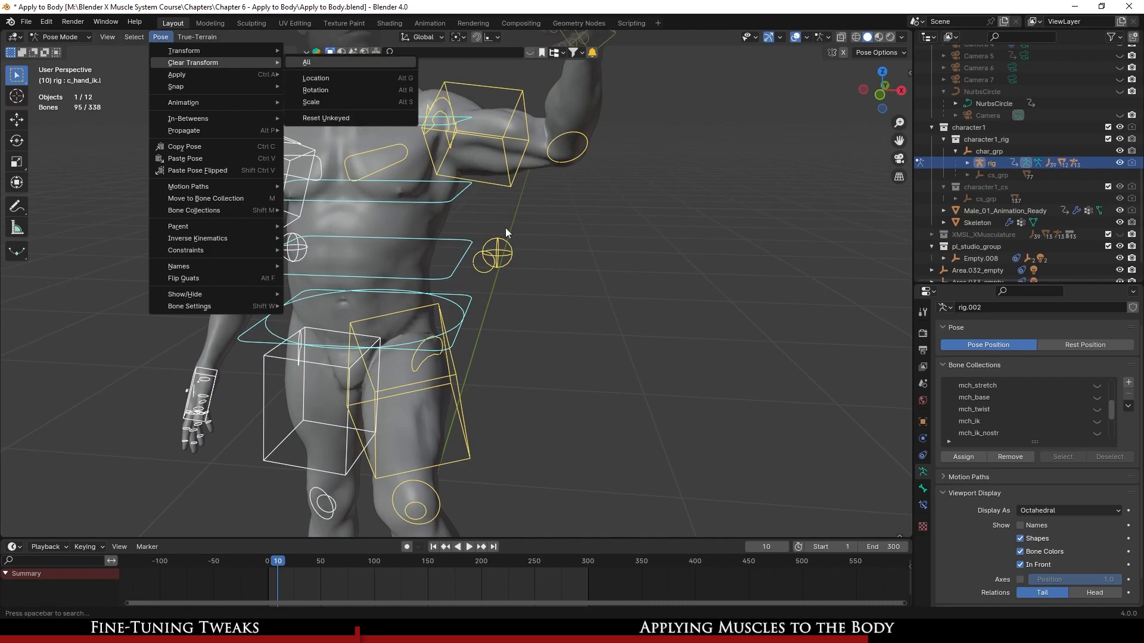
# - Examine the left forearm's skin in the reset pose, switch the rig to Object Mode and save the file
pyautogui.scroll(3, 524, 337)
pyautogui.moveTo(524, 337); pyautogui.dragTo(587, 285, button='middle')
pyautogui.scroll(2, 460, 276)
pyautogui.scroll(3, 587, 286)
pyautogui.hotkey('ctrl', 's')
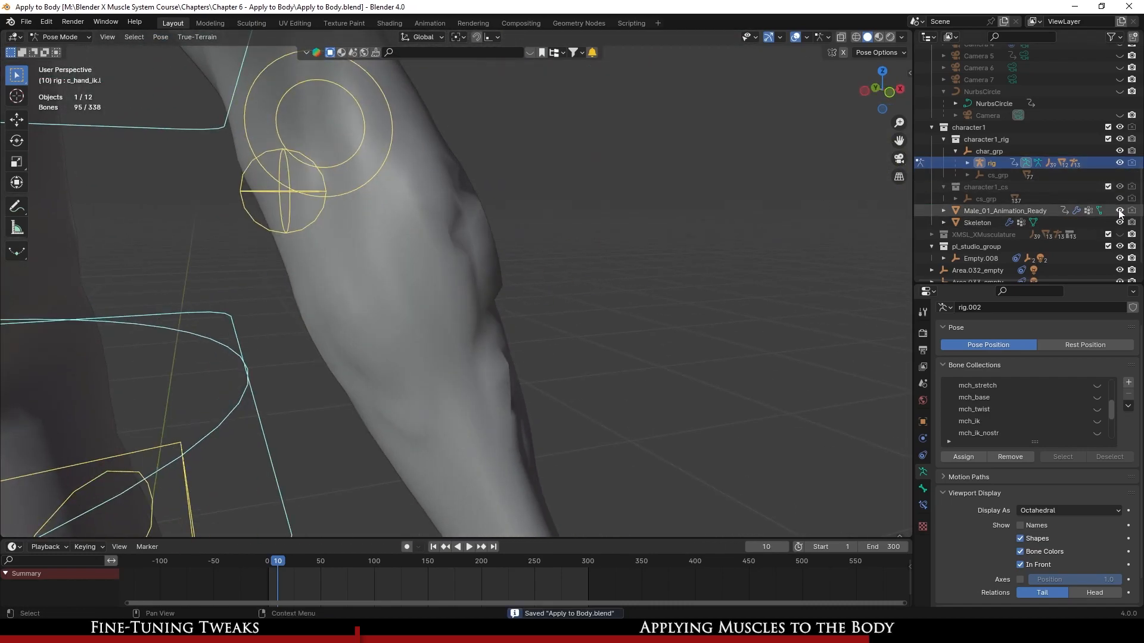
pyautogui.scroll(2, 1035, 204)
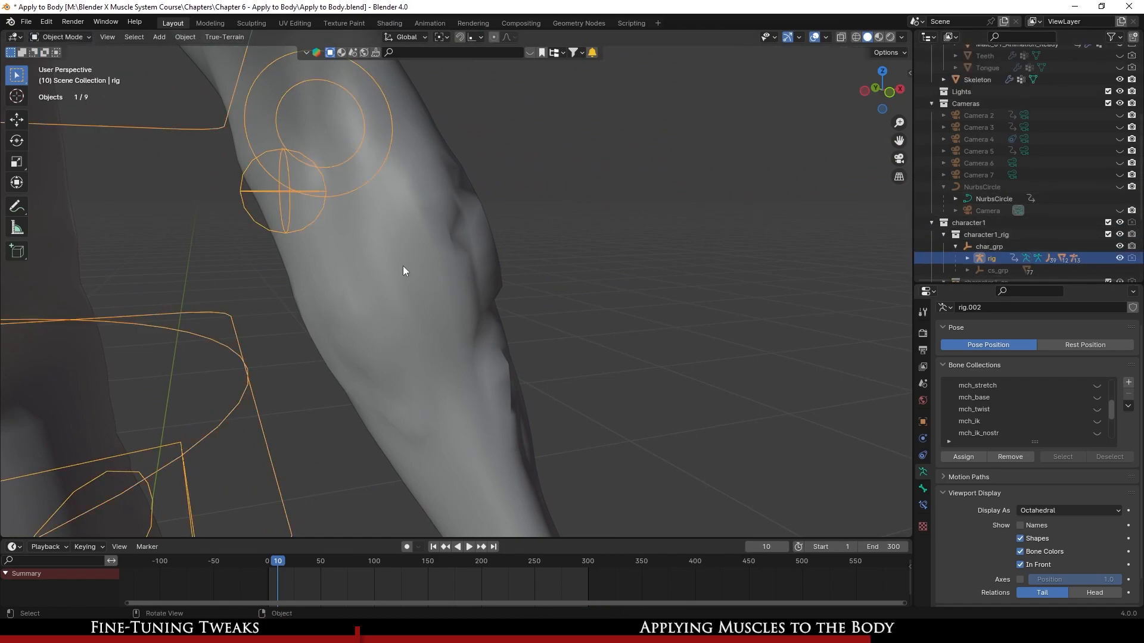
pyautogui.scroll(-8, 402, 266)
pyautogui.keyDown('shift'); pyautogui.moveTo(482, 430); pyautogui.dragTo(475, 353, button='middle'); pyautogui.keyUp('shift')
pyautogui.scroll(3, 475, 354)
pyautogui.hotkey('ctrl', 's')
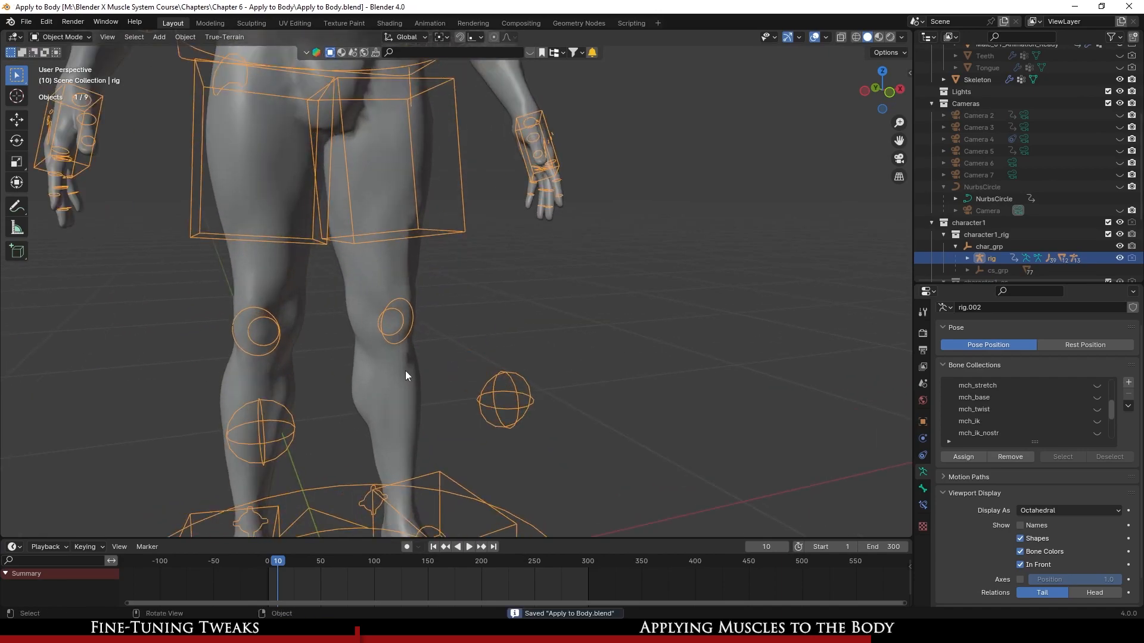
# - Show the XMSL_XMusculature collection and select the XMSL_Forearm Group.L muscle mesh, centering the view on it
pyautogui.keyDown('shift'); pyautogui.moveTo(406, 374); pyautogui.dragTo(560, 309, button='middle'); pyautogui.keyUp('shift')
pyautogui.scroll(-5, 1083, 239)
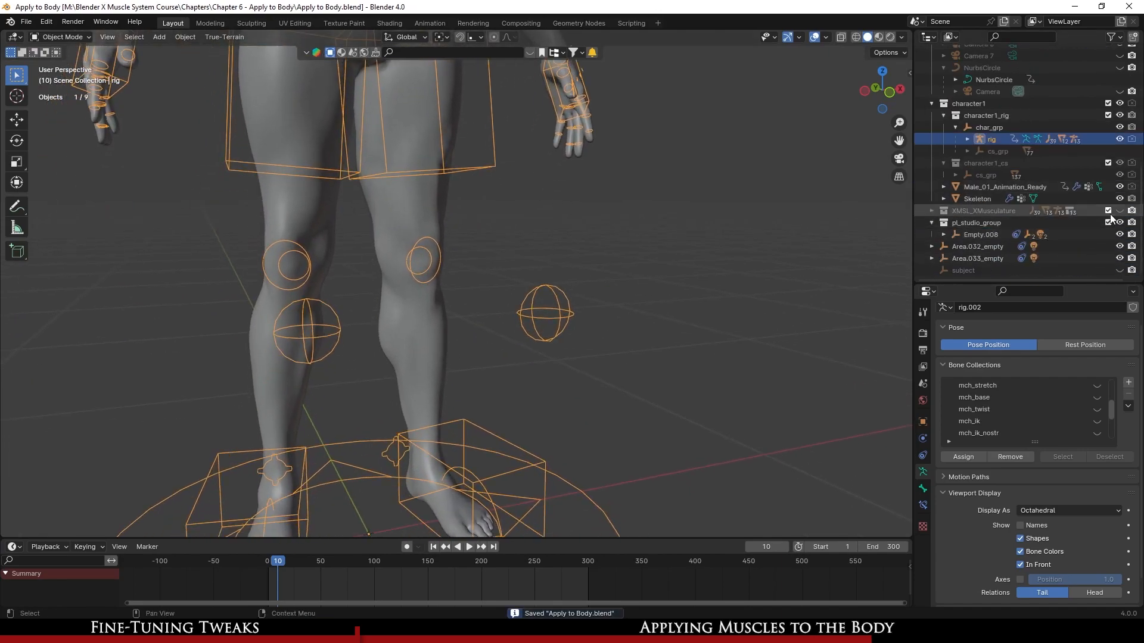
pyautogui.keyDown('shift'); pyautogui.moveTo(575, 203); pyautogui.dragTo(557, 444, button='middle'); pyautogui.keyUp('shift')
pyautogui.keyDown('shift'); pyautogui.moveTo(498, 280); pyautogui.dragTo(537, 451, button='middle'); pyautogui.keyUp('shift')
pyautogui.keyDown('shift'); pyautogui.moveTo(572, 335); pyautogui.dragTo(578, 424, button='middle'); pyautogui.keyUp('shift')
pyautogui.scroll(2, 380, 340)
pyautogui.moveTo(381, 335); pyautogui.dragTo(515, 282, button='middle')
pyautogui.click(515, 283)
pyautogui.press('KP_Decimal')
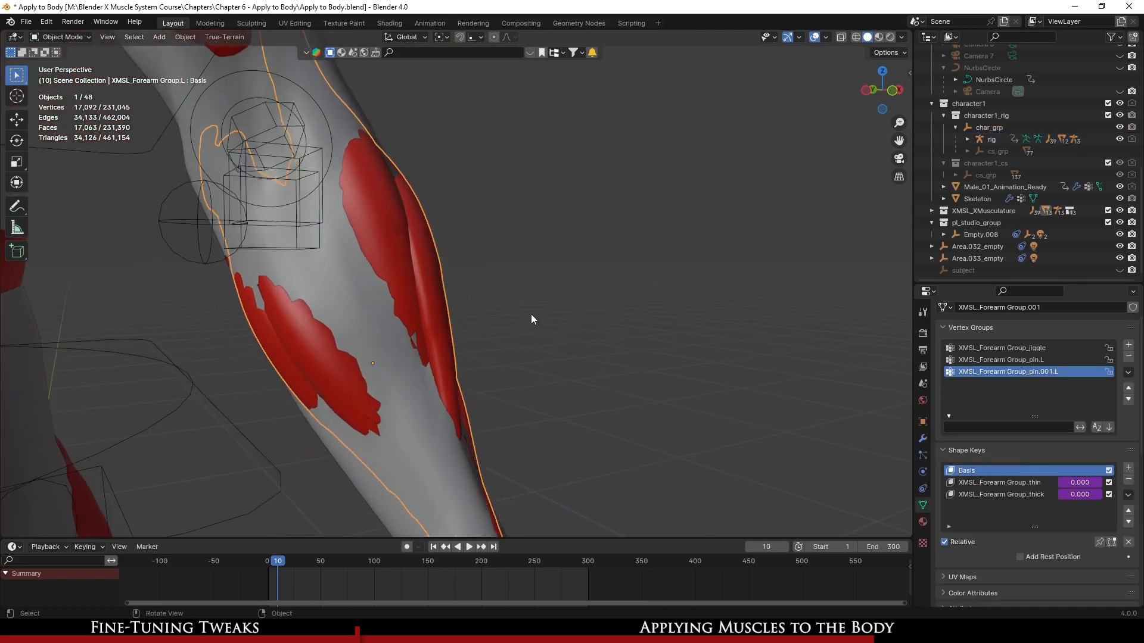
# - Edit the XMSL_Forearm Group.L mesh and move a vertex on its outer edge toward the skin surface with smooth proportional editing
pyautogui.press('Tab')
pyautogui.click(470, 255)
pyautogui.scroll(2, 531, 280)
pyautogui.moveTo(531, 280)
pyautogui.mouseDown(button='middle')
pyautogui.moveTo(554, 271)
pyautogui.moveTo(539, 262)
pyautogui.mouseUp(button='middle')
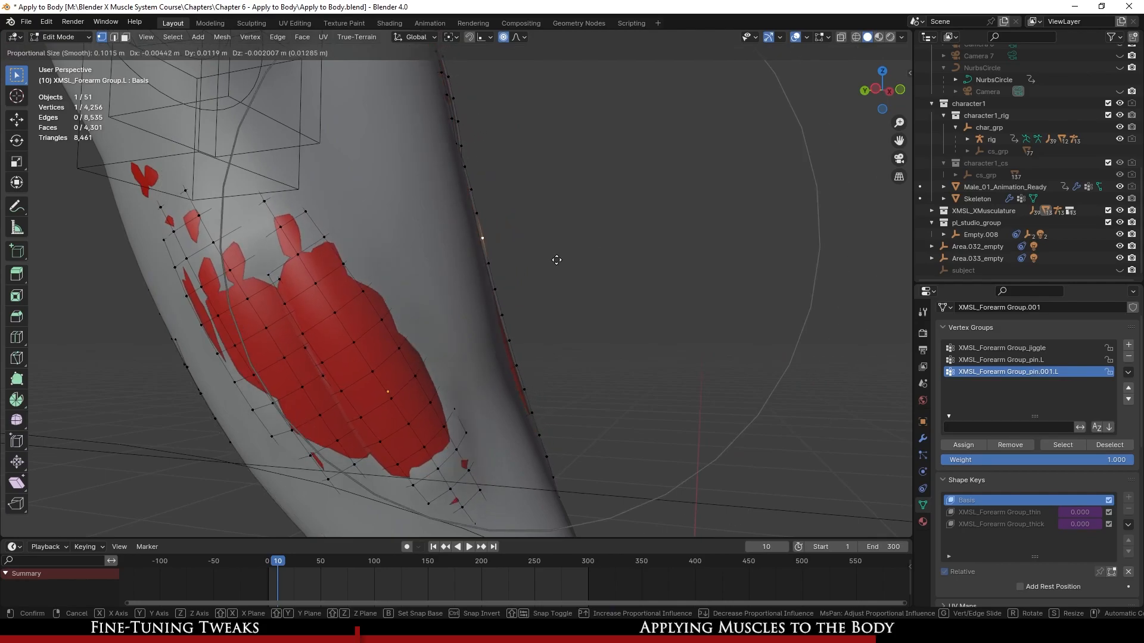
pyautogui.click(568, 256)
# - Move a vertex on the forearm muscle's opposite edge with smooth proportional editing so it fits the arm's outline
pyautogui.moveTo(551, 263); pyautogui.dragTo(524, 286, button='middle')
pyautogui.moveTo(543, 441); pyautogui.dragTo(359, 338, button='middle')
pyautogui.press('g')
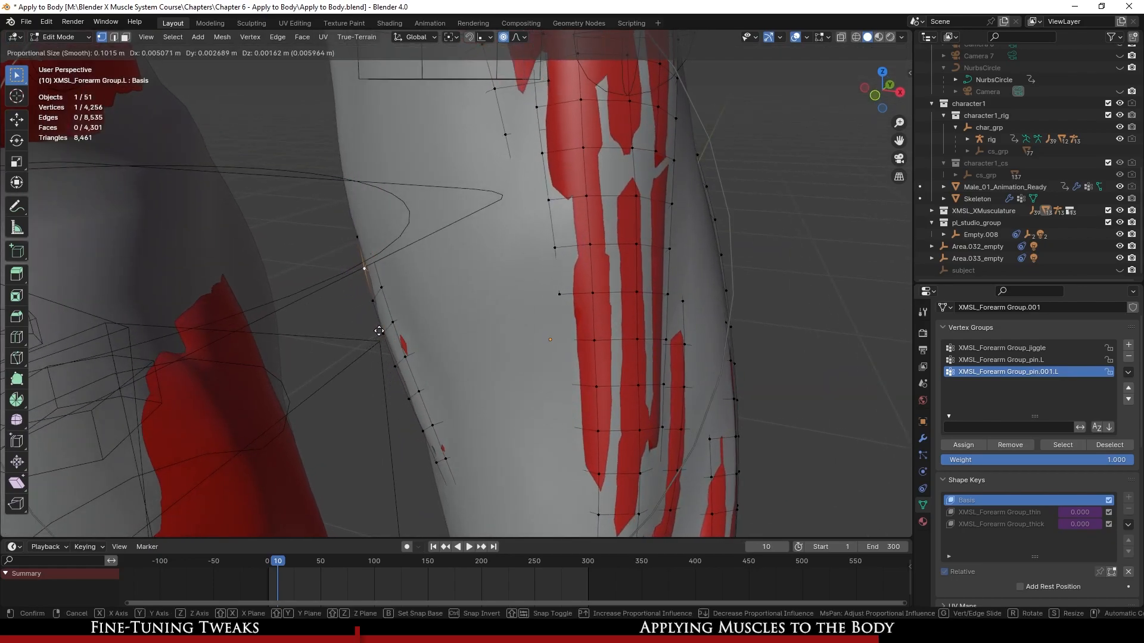
pyautogui.click(367, 335)
# - Hide the Male_01_Animation_Ready body mesh, select the narrow linked strand at the forearm's edge and shift it toward the neighbouring muscles
pyautogui.scroll(-4, 367, 335)
pyautogui.moveTo(366, 336); pyautogui.dragTo(476, 345, button='middle')
pyautogui.moveTo(644, 245); pyautogui.dragTo(370, 292, button='middle')
pyautogui.click(1120, 186)
pyautogui.scroll(4, 449, 317)
pyautogui.moveTo(450, 316); pyautogui.dragTo(429, 331, button='middle')
pyautogui.scroll(2, 428, 308)
pyautogui.click(430, 306)
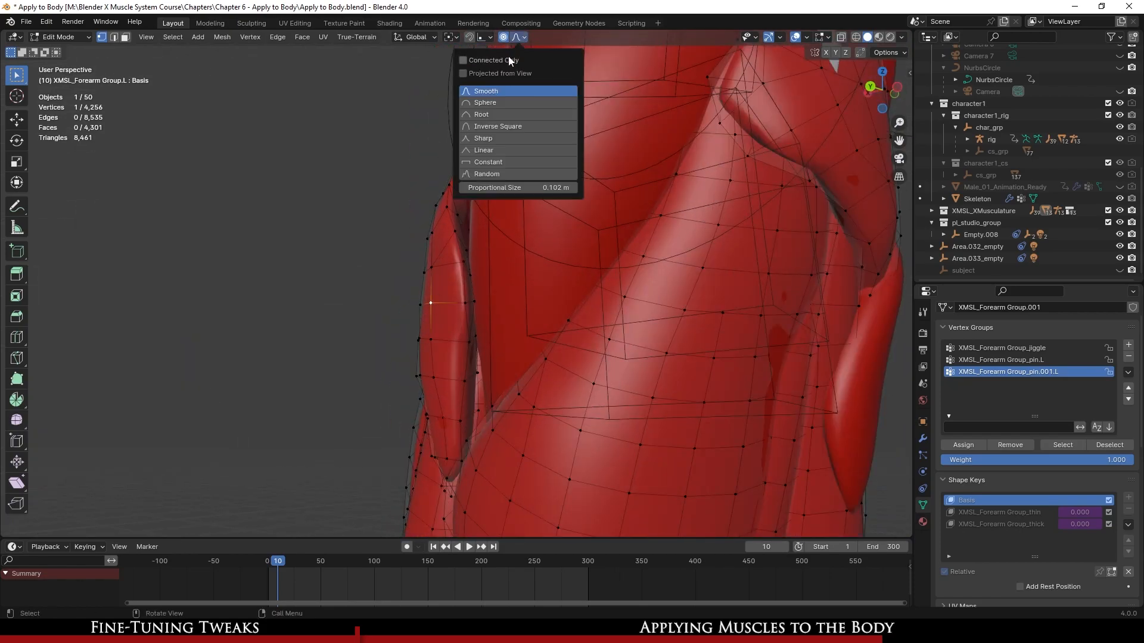
pyautogui.press('l')
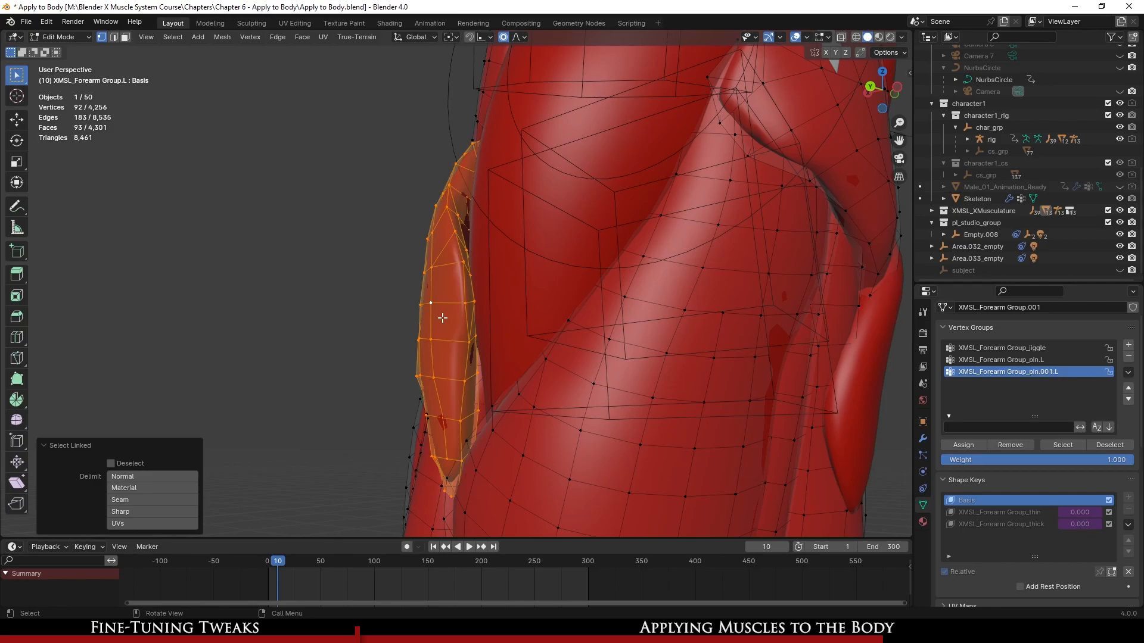
pyautogui.click(467, 313)
# - Leave Edit Mode on the forearm muscle and save the file
pyautogui.moveTo(467, 314); pyautogui.dragTo(580, 340, button='middle')
pyautogui.press('Tab')
pyautogui.scroll(-6, 579, 340)
pyautogui.moveTo(439, 340); pyautogui.dragTo(587, 269, button='middle')
pyautogui.scroll(2, 587, 270)
pyautogui.hotkey('ctrl', 's')
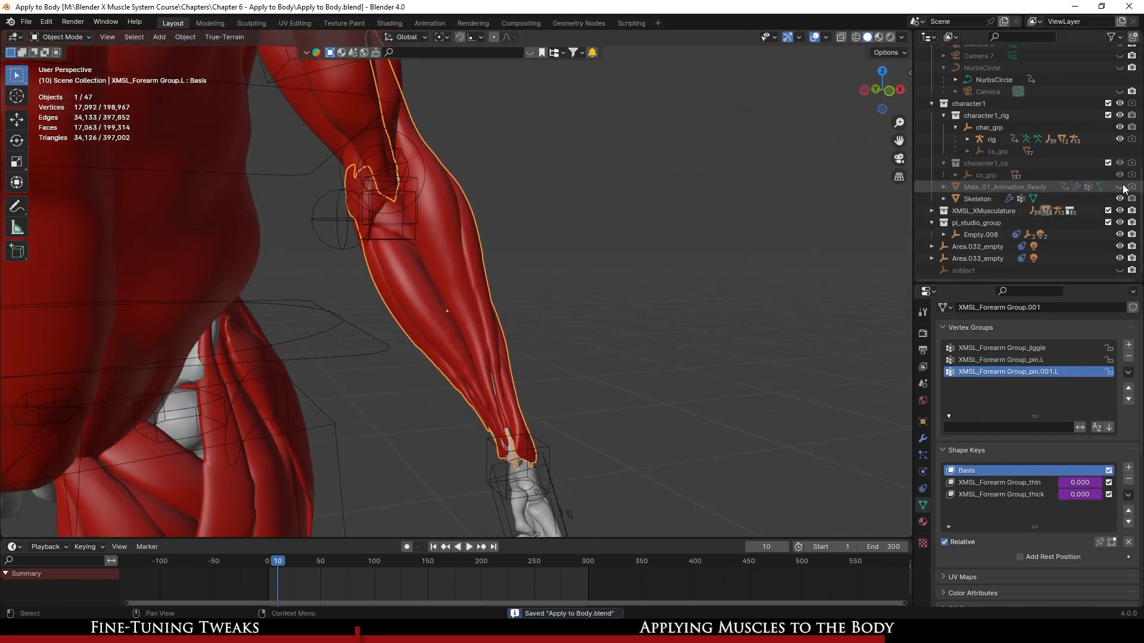
# - Unhide the Male_01_Animation_Ready body mesh and move a vertex on the forearm muscle's upper edge inward with proportional editing
pyautogui.click(1120, 187)
pyautogui.moveTo(633, 347); pyautogui.dragTo(456, 285, button='middle')
pyautogui.moveTo(426, 324); pyautogui.dragTo(485, 327, button='middle')
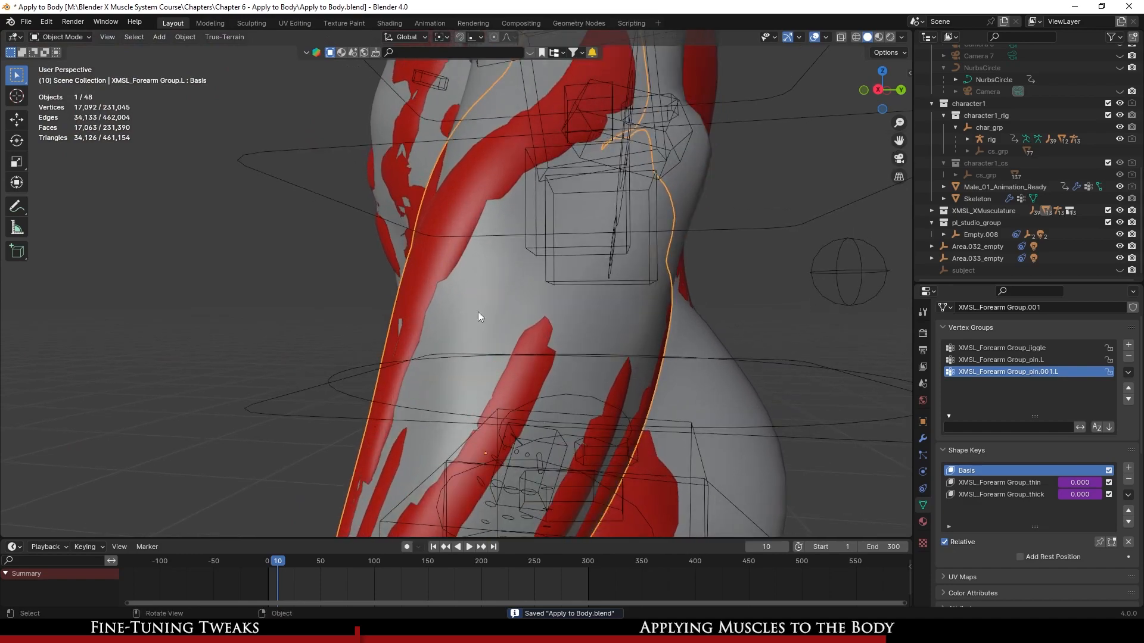
pyautogui.press('Tab')
pyautogui.moveTo(536, 261); pyautogui.dragTo(471, 265, button='middle')
pyautogui.moveTo(423, 203); pyautogui.dragTo(473, 200, button='middle')
pyautogui.press('g')
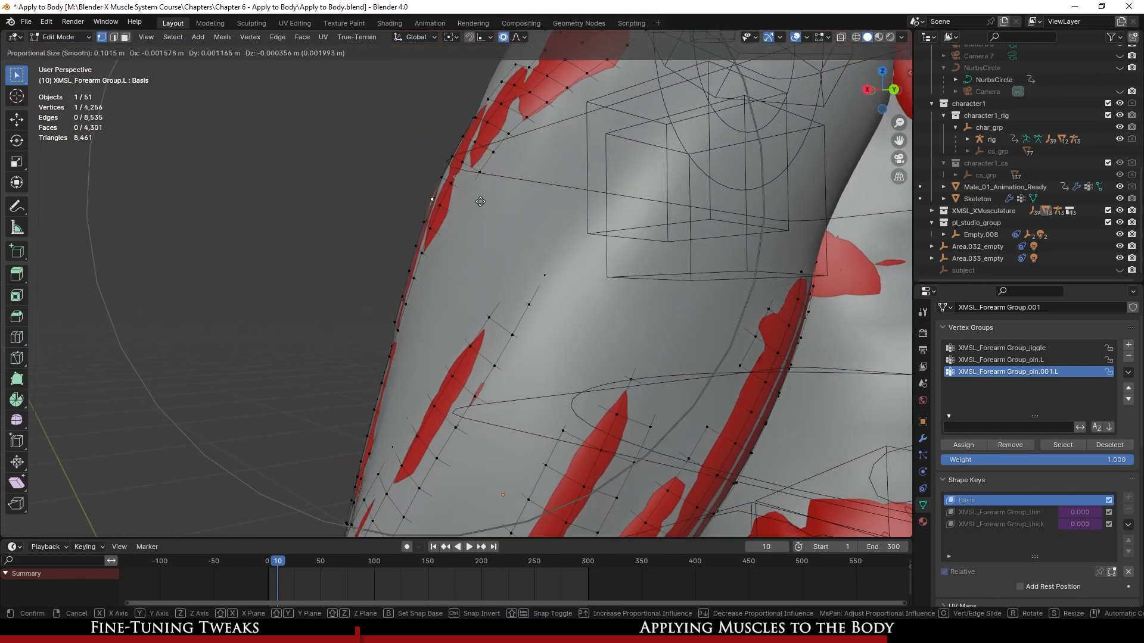
pyautogui.click(480, 201)
# - Return the forearm muscle to Object Mode and save the file
pyautogui.scroll(-6, 507, 256)
pyautogui.moveTo(572, 327); pyautogui.dragTo(705, 373, button='middle')
pyautogui.press('Tab')
pyautogui.scroll(-4, 552, 372)
pyautogui.scroll(-2, 552, 367)
pyautogui.keyDown('shift'); pyautogui.moveTo(441, 364); pyautogui.dragTo(432, 173, button='middle'); pyautogui.keyUp('shift')
pyautogui.scroll(3, 526, 400)
pyautogui.hotkey('ctrl', 's')
# - Open the XMSL_Gluteus Maximus.L muscle in Edit Mode and select a vertex on the thigh's outer edge in front view
pyautogui.scroll(4, 432, 173)
pyautogui.scroll(4, 388, 269)
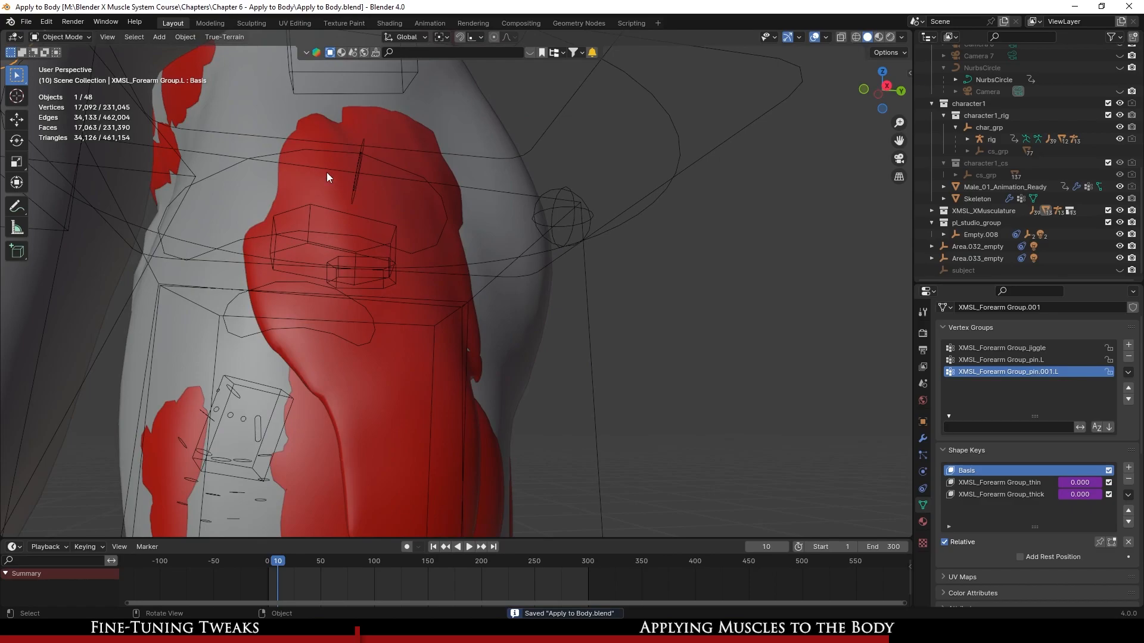
pyautogui.click(412, 256)
pyautogui.moveTo(399, 268); pyautogui.dragTo(372, 193, button='middle')
pyautogui.moveTo(502, 281); pyautogui.dragTo(466, 278, button='middle')
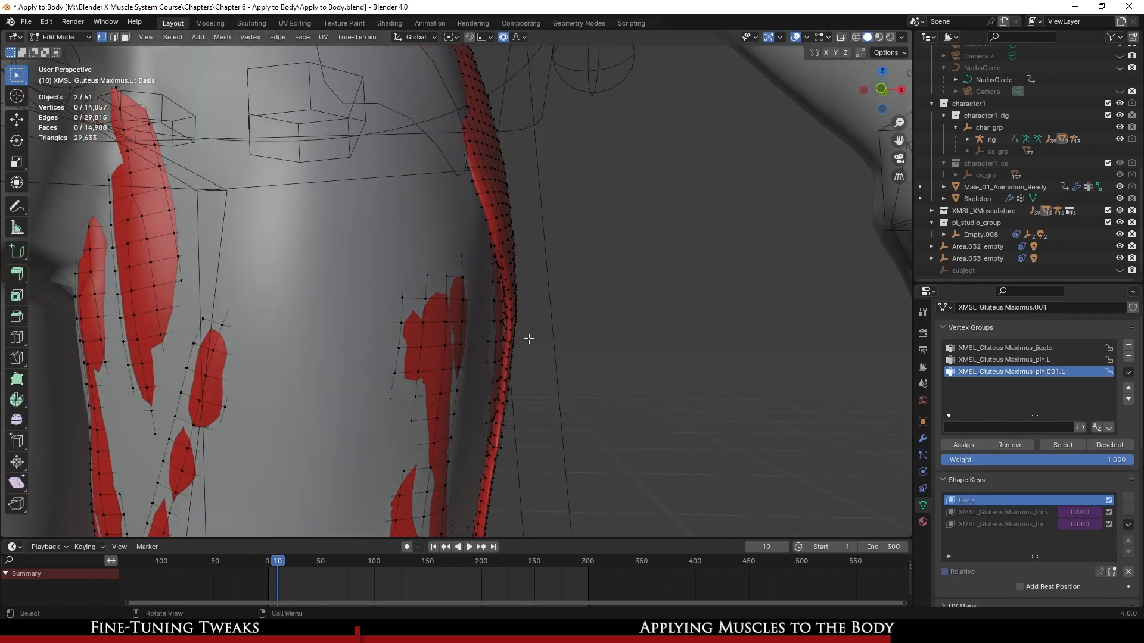
pyautogui.scroll(-2, 529, 338)
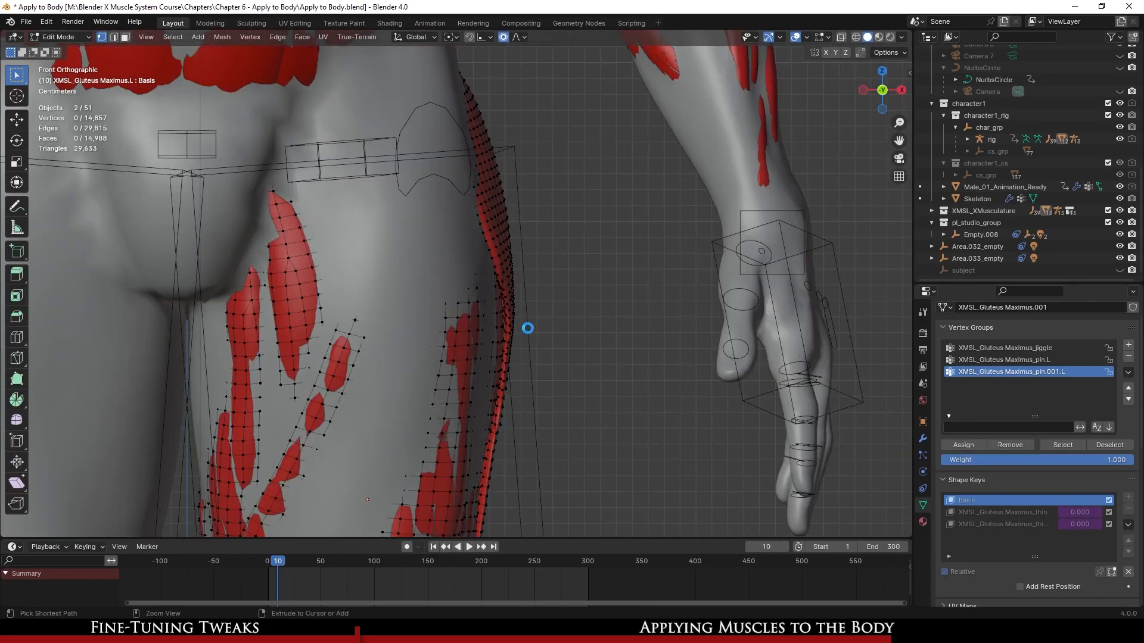
pyautogui.click(517, 335)
# - Try moving the selected outer thigh vertex along X with proportional editing, and undo the move
pyautogui.scroll(2, 551, 371)
pyautogui.keyDown('shift'); pyautogui.moveTo(561, 376); pyautogui.dragTo(534, 308, button='middle'); pyautogui.keyUp('shift')
pyautogui.scroll(1, 534, 309)
pyautogui.scroll(-3, 556, 344)
pyautogui.scroll(2, 559, 345)
pyautogui.scroll(-2, 557, 344)
pyautogui.scroll(2, 557, 345)
pyautogui.press('g')
pyautogui.press('y')
pyautogui.scroll(-3, 551, 344)
pyautogui.press('x')
pyautogui.click(613, 340)
pyautogui.hotkey('ctrl', 'z')
# - Turn off Connected Only for proportional editing and move the outer thigh vertex about -0.0098 m along X with a 0.135 m influence
pyautogui.click(517, 37)
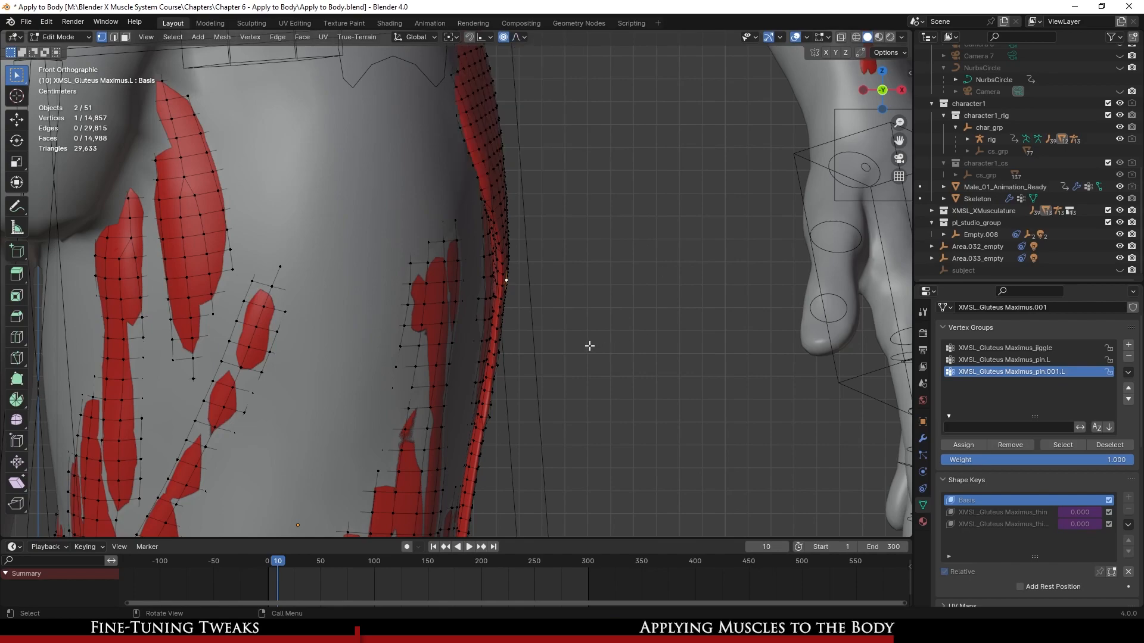
pyautogui.scroll(2, 590, 345)
pyautogui.press('g')
pyautogui.press('y')
pyautogui.press('x')
pyautogui.click(563, 336)
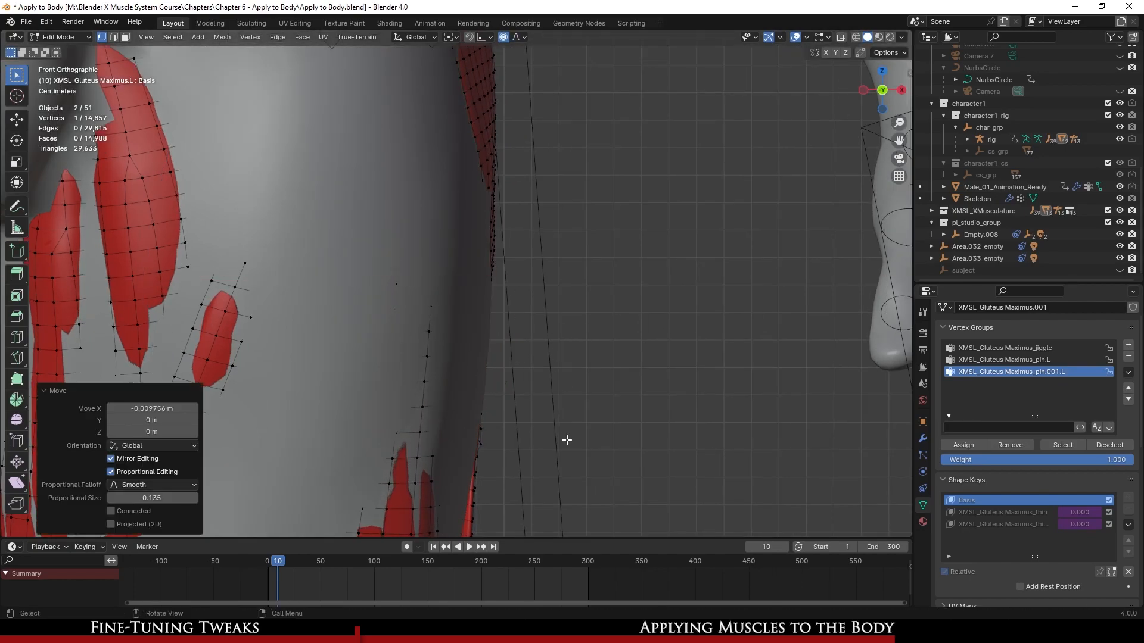
# - Move a lower vertex on the thigh's outer edge about -0.0035 m along X with proportional editing
pyautogui.scroll(-3, 539, 271)
pyautogui.scroll(3, 495, 319)
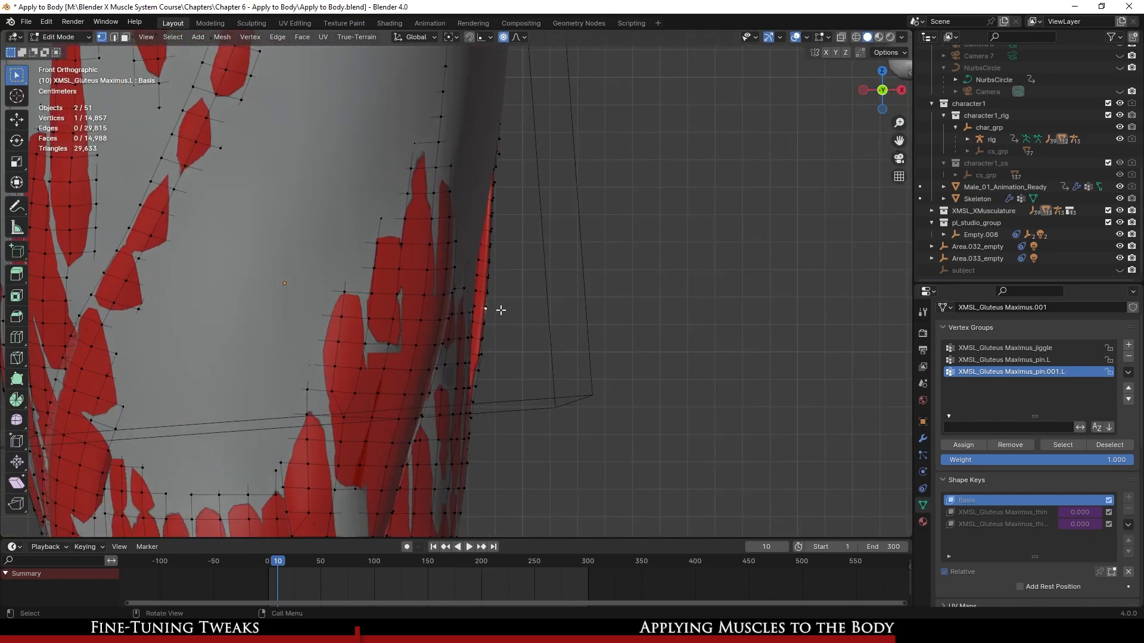
pyautogui.press('g')
pyautogui.press('x')
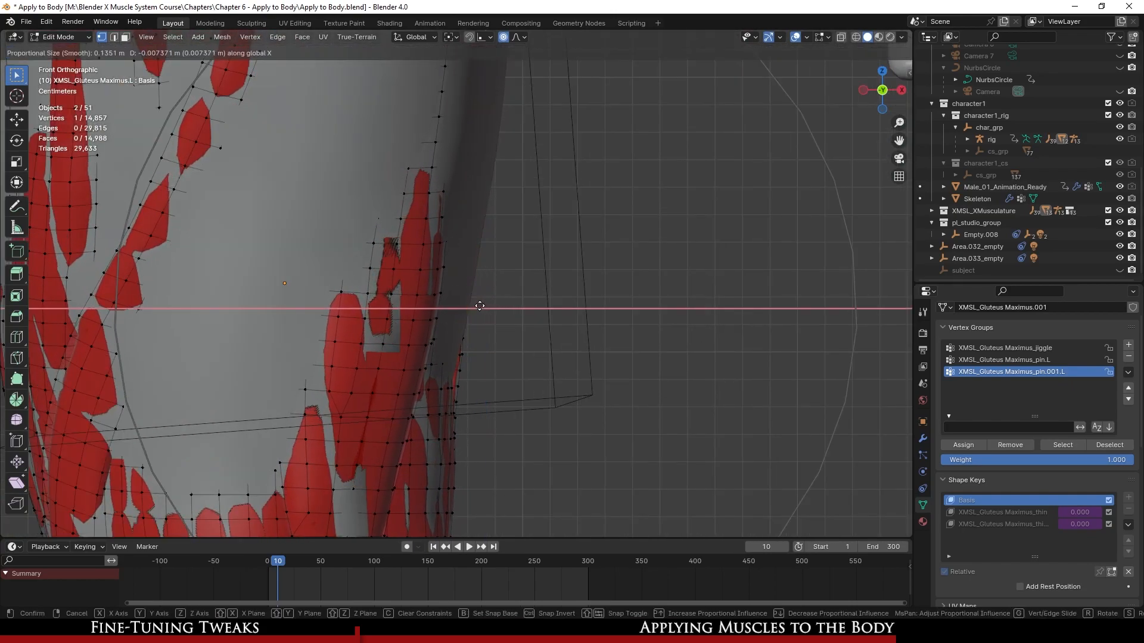
pyautogui.click(490, 306)
# - Turn on Connected Only and move the protruding outer thigh vertex about -0.0037 m along X with a 0.092 m proportional influence
pyautogui.scroll(-6, 490, 306)
pyautogui.moveTo(490, 306); pyautogui.dragTo(451, 253, button='middle')
pyautogui.scroll(4, 357, 304)
pyautogui.click(517, 37)
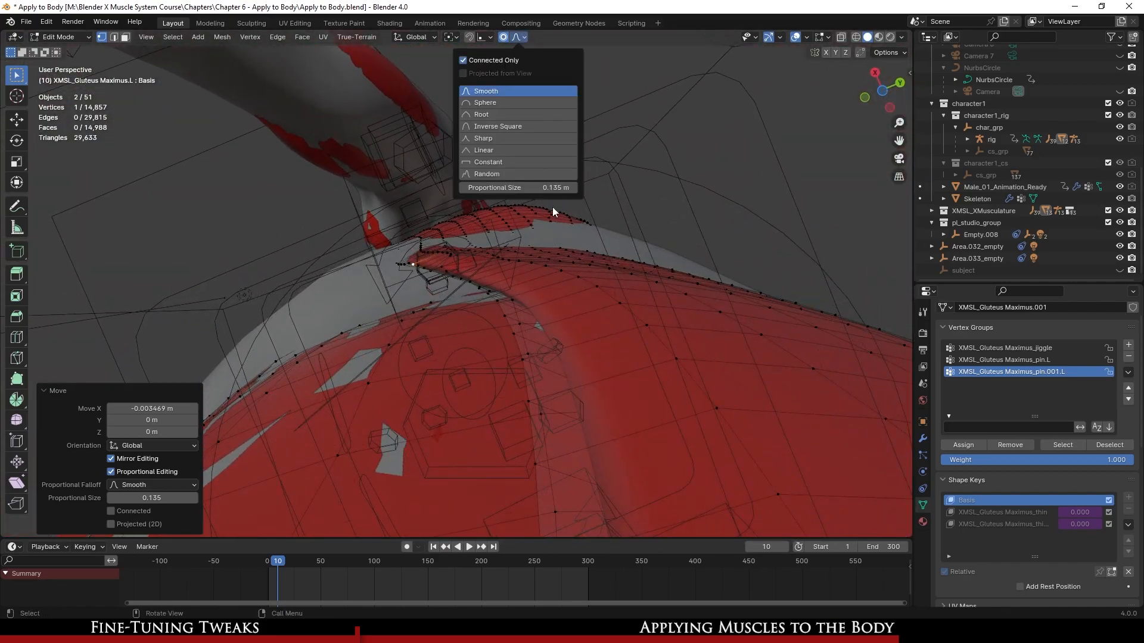
pyautogui.moveTo(523, 307); pyautogui.dragTo(493, 272, button='middle')
pyautogui.click(416, 252)
pyautogui.press('g')
pyautogui.press('z')
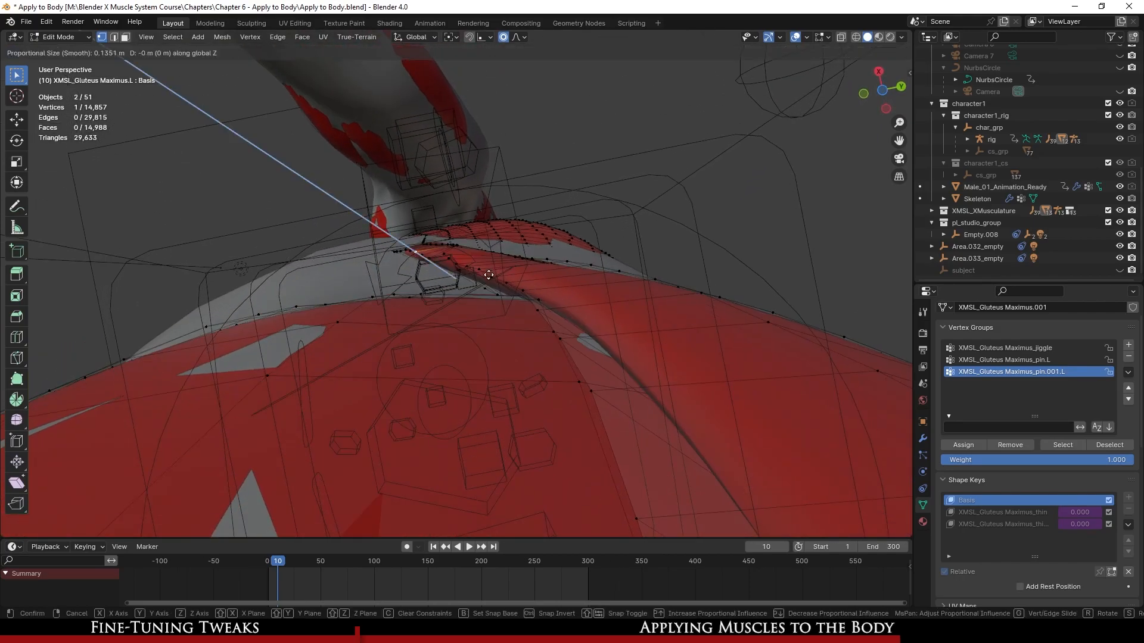
pyautogui.press('x')
pyautogui.scroll(5, 481, 296)
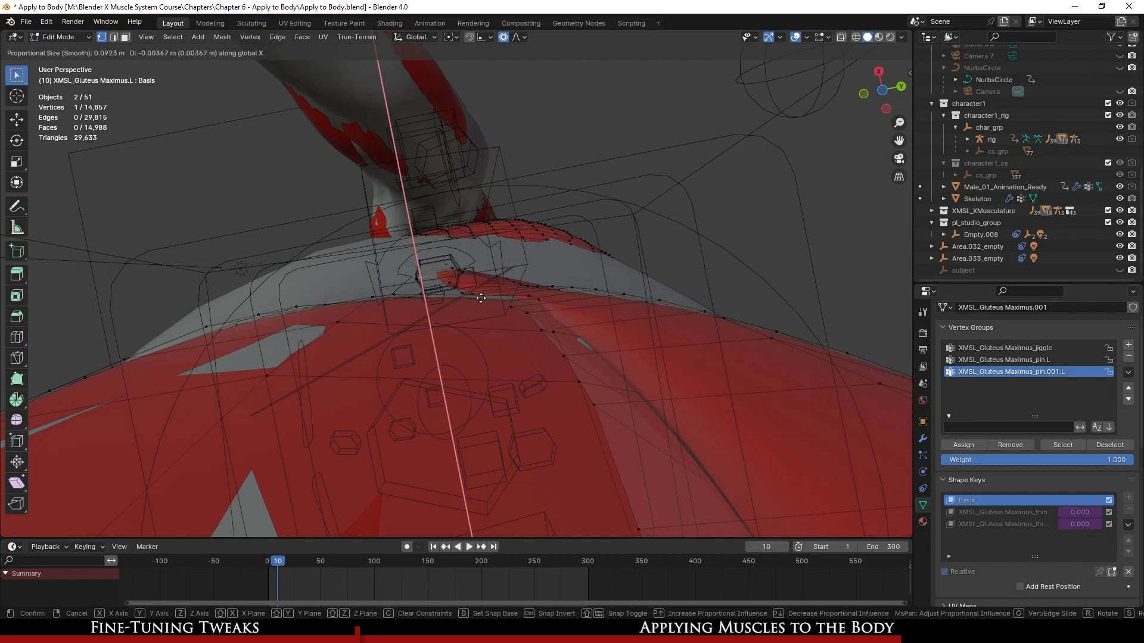
pyautogui.click(480, 302)
# - Return the thigh muscles to Object Mode and save the file
pyautogui.moveTo(480, 302); pyautogui.dragTo(494, 264, button='middle')
pyautogui.scroll(-7, 511, 420)
pyautogui.press('Tab')
pyautogui.hotkey('ctrl', 's')
# - Edit the thigh muscles again and move a vertex above the knee's outer side about -0.0024 m along X with proportional editing
pyautogui.scroll(2, 491, 397)
pyautogui.moveTo(533, 334); pyautogui.dragTo(524, 301, button='middle')
pyautogui.scroll(2, 469, 350)
pyautogui.press('Tab')
pyautogui.moveTo(455, 287); pyautogui.dragTo(558, 323, button='middle')
pyautogui.press('g')
pyautogui.press('y')
pyautogui.press('x')
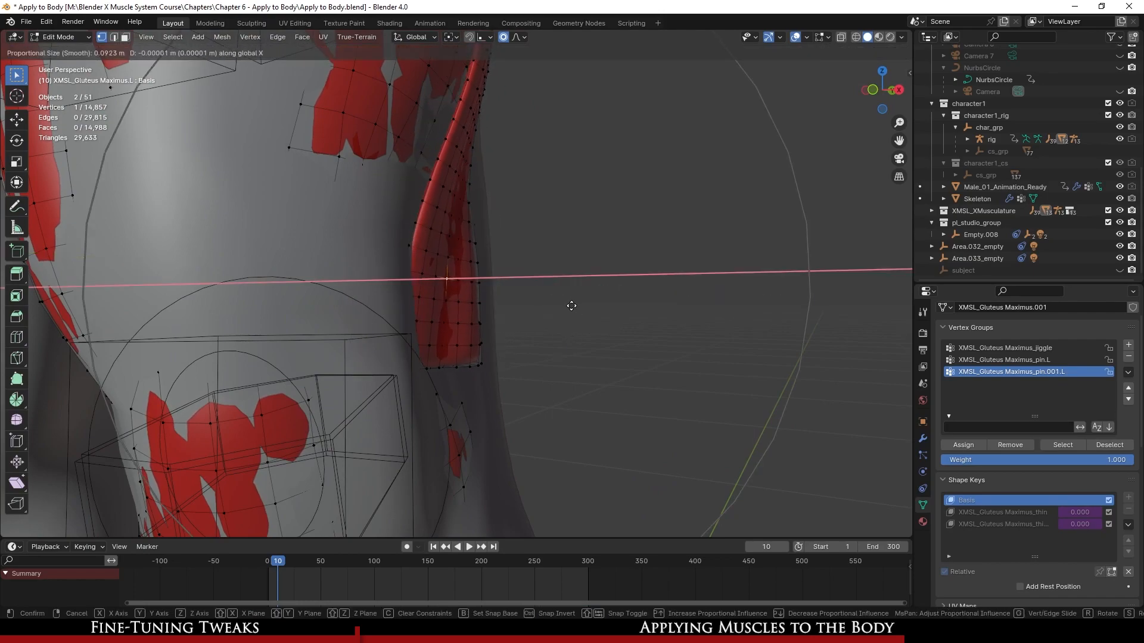
pyautogui.click(560, 301)
# - Check the outer thigh muscles against the skin, leave Edit Mode and save the file
pyautogui.scroll(-5, 537, 286)
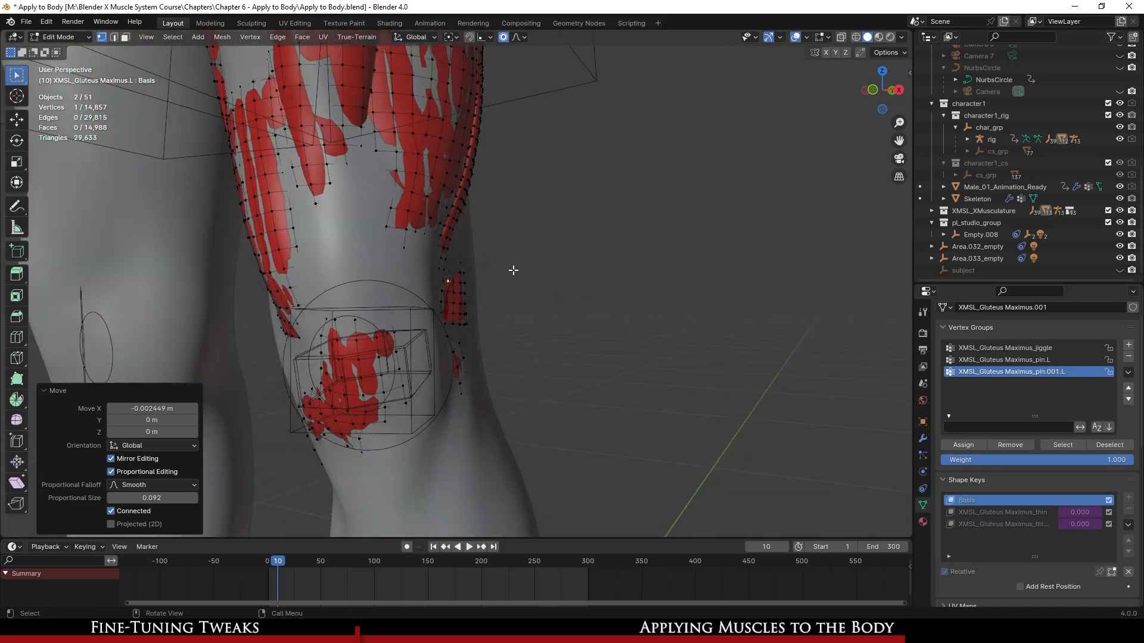
pyautogui.keyDown('shift'); pyautogui.moveTo(477, 220); pyautogui.dragTo(485, 334, button='middle'); pyautogui.keyUp('shift')
pyautogui.moveTo(572, 298); pyautogui.dragTo(537, 273, button='middle')
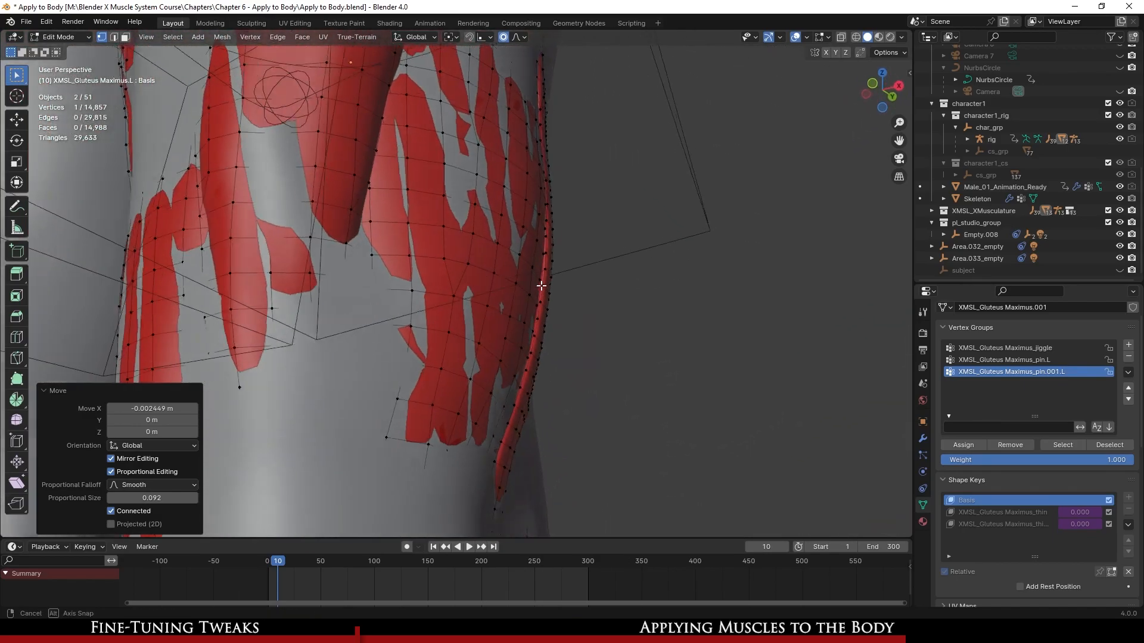
pyautogui.scroll(2, 549, 304)
pyautogui.keyDown('shift'); pyautogui.moveTo(549, 314); pyautogui.dragTo(488, 321, button='middle'); pyautogui.keyUp('shift')
pyautogui.scroll(2, 488, 322)
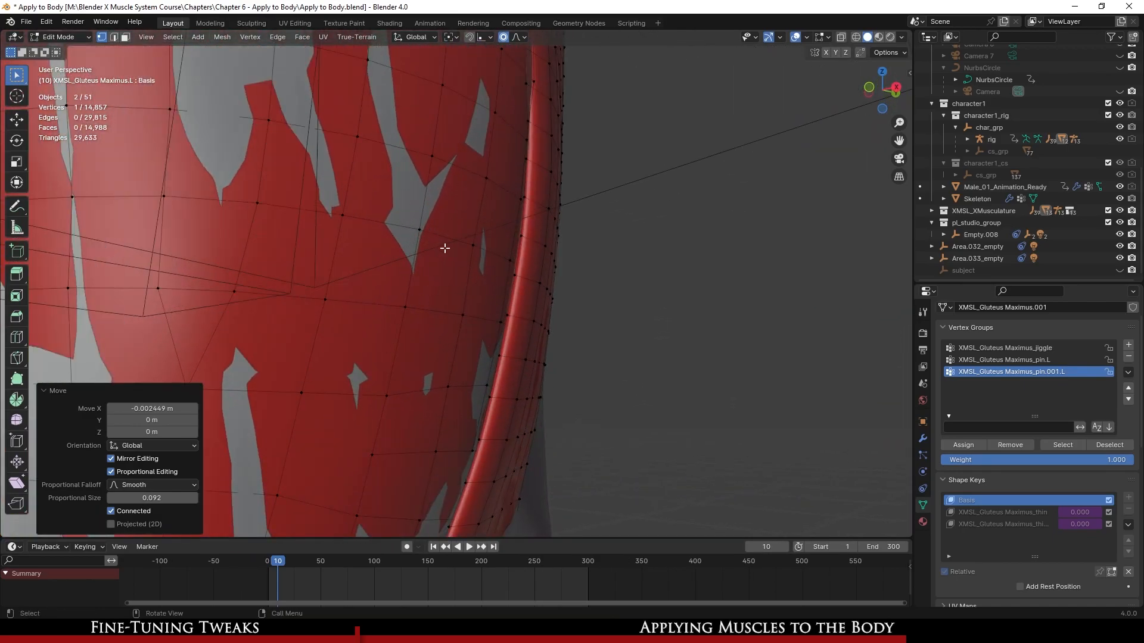
pyautogui.moveTo(508, 365); pyautogui.dragTo(485, 308, button='middle')
pyautogui.scroll(-7, 441, 366)
pyautogui.press('Tab')
pyautogui.hotkey('ctrl', 's')
# - Select the character's rig and save the file
pyautogui.scroll(-4, 485, 309)
pyautogui.keyDown('shift'); pyautogui.moveTo(393, 256); pyautogui.dragTo(477, 378, button='middle'); pyautogui.keyUp('shift')
pyautogui.scroll(-3, 665, 423)
pyautogui.moveTo(665, 423); pyautogui.dragTo(549, 360, button='middle')
pyautogui.scroll(3, 616, 426)
pyautogui.click(608, 434)
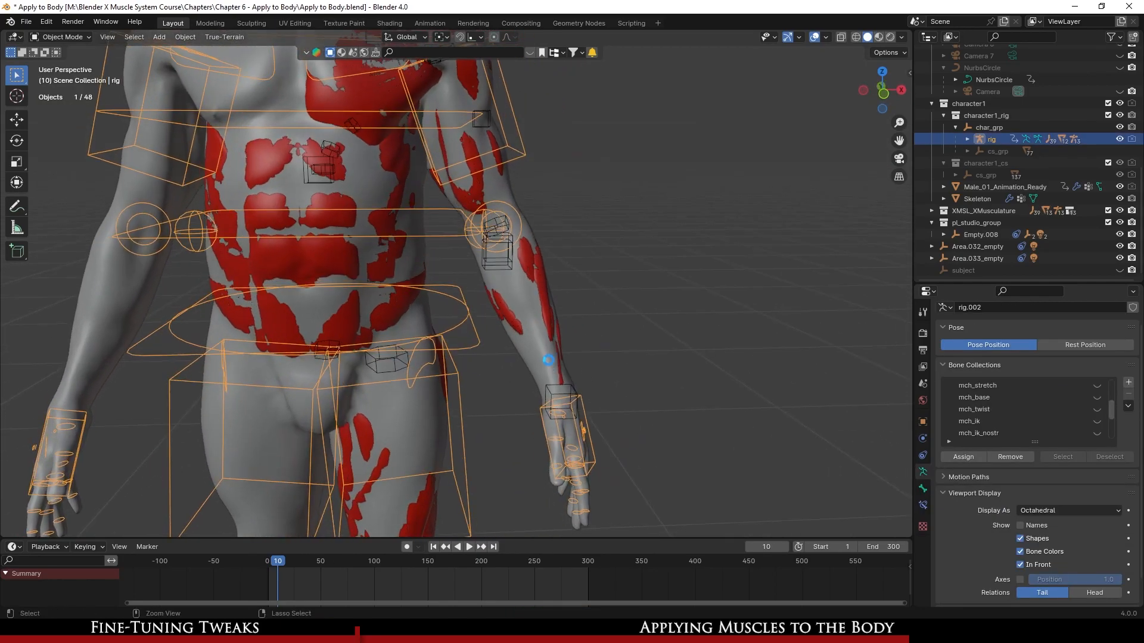
pyautogui.hotkey('ctrl', 's')
# - Select the Male_01_Animation_Ready body mesh and hide it
pyautogui.scroll(-5, 551, 263)
pyautogui.scroll(8, 377, 374)
pyautogui.moveTo(376, 374); pyautogui.dragTo(495, 341, button='middle')
pyautogui.scroll(-2, 359, 495)
pyautogui.click(359, 499)
pyautogui.scroll(2, 377, 501)
pyautogui.press('h')
# - Select the XMSL_Gastrocnomius.L calf muscle, view its heel end from behind and enter Edit Mode
pyautogui.click(445, 253)
pyautogui.moveTo(456, 234); pyautogui.dragTo(473, 250, button='middle')
pyautogui.press('ctrl+KP_1')
pyautogui.scroll(2, 453, 381)
pyautogui.scroll(-6, 486, 349)
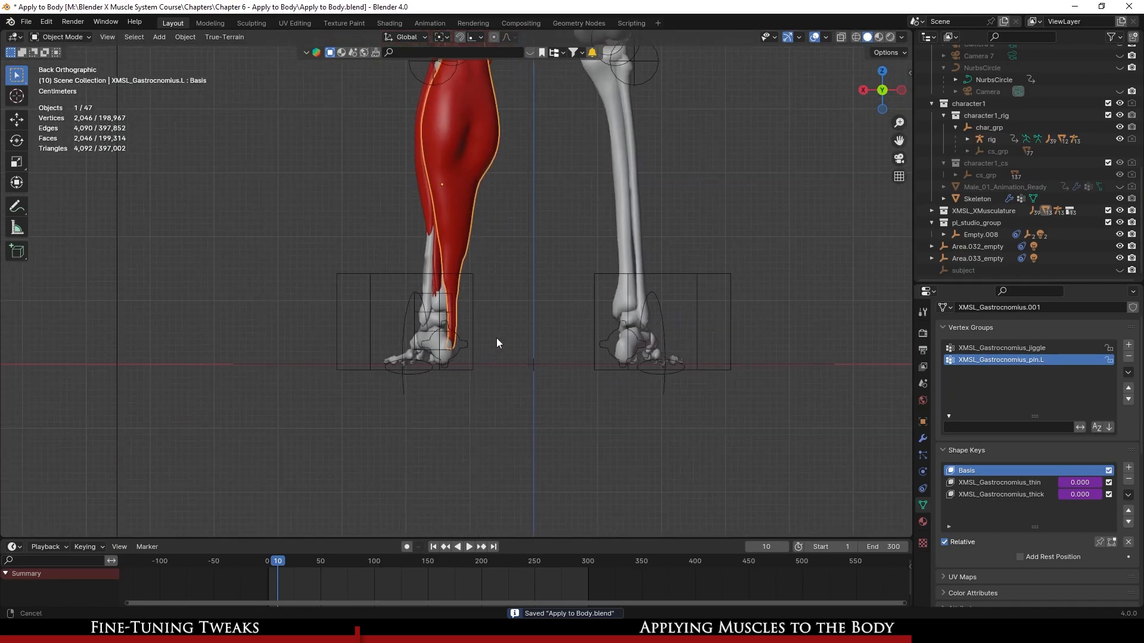
pyautogui.scroll(7, 453, 387)
pyautogui.keyDown('shift'); pyautogui.moveTo(400, 455); pyautogui.dragTo(513, 342, button='middle'); pyautogui.keyUp('shift')
pyautogui.scroll(2, 525, 381)
pyautogui.press('Tab')
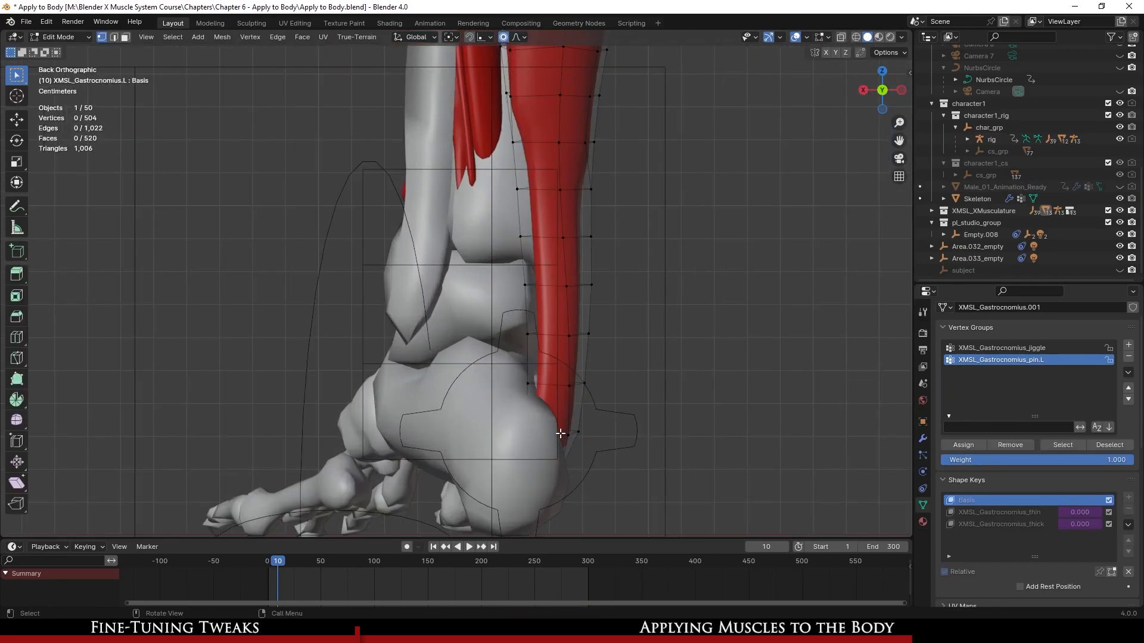
# - Move the calf muscle's lowest vertex about 0.016 m along X onto the heel bone, using a 0.263 m proportional influence
pyautogui.click(560, 434)
pyautogui.scroll(-3, 556, 427)
pyautogui.scroll(3, 513, 467)
pyautogui.scroll(-3, 536, 409)
pyautogui.scroll(2, 537, 413)
pyautogui.scroll(-2, 536, 412)
pyautogui.press('g')
pyautogui.press('x')
pyautogui.scroll(-7, 518, 413)
pyautogui.scroll(-4, 514, 416)
pyautogui.click(509, 420)
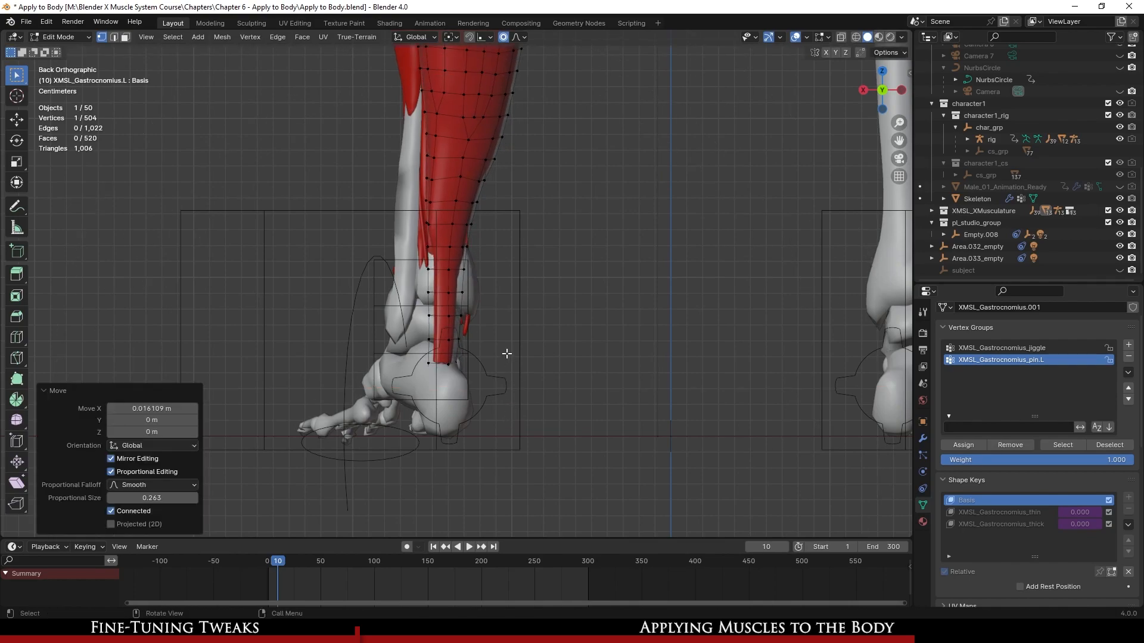
# - Move the calf muscle's heel end about 0.0155 m along X with a 0.467 m proportional influence
pyautogui.scroll(-5, 485, 460)
pyautogui.scroll(2, 484, 438)
pyautogui.press('g')
pyautogui.press('x')
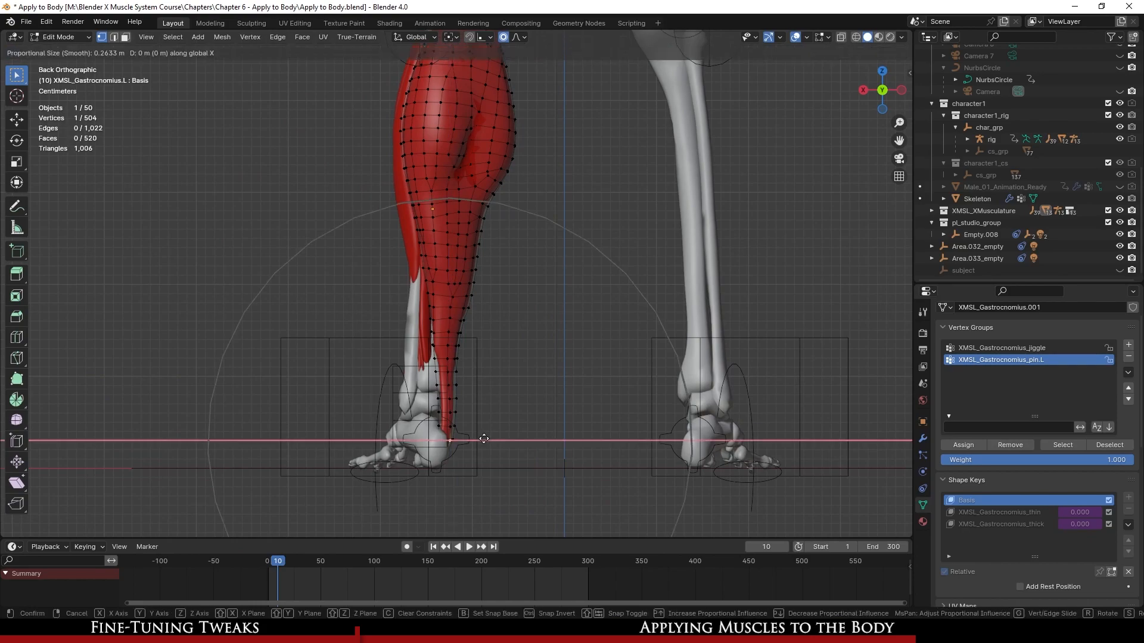
pyautogui.scroll(-6, 470, 436)
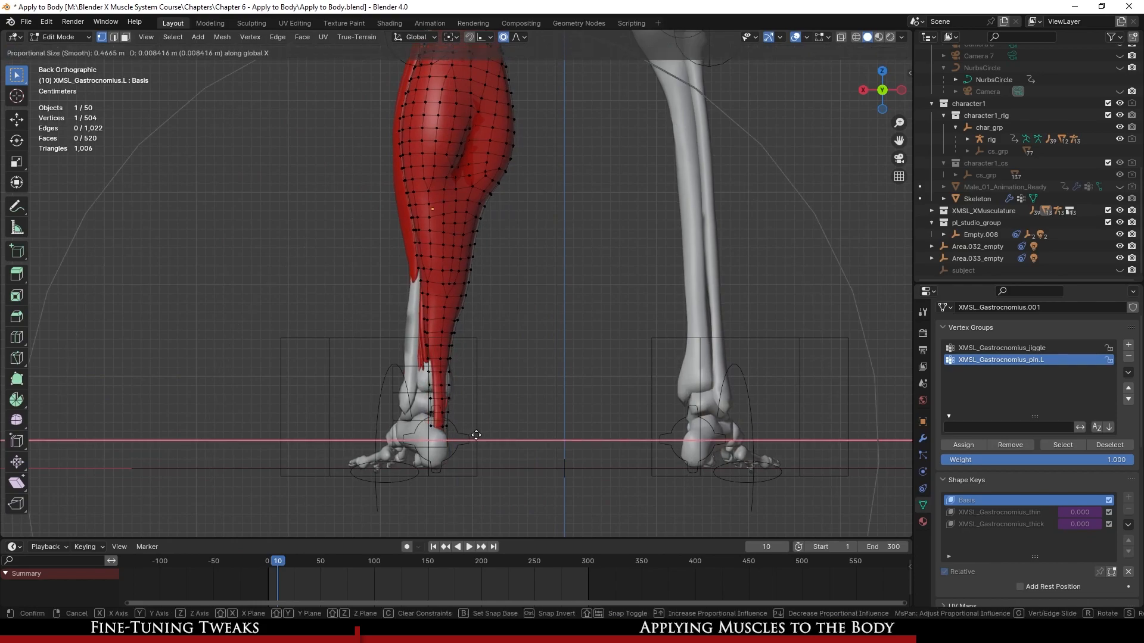
pyautogui.click(470, 436)
# - Unhide the body mesh to check the calf muscle, return to Object Mode and save the file
pyautogui.moveTo(470, 437); pyautogui.dragTo(523, 407, button='middle')
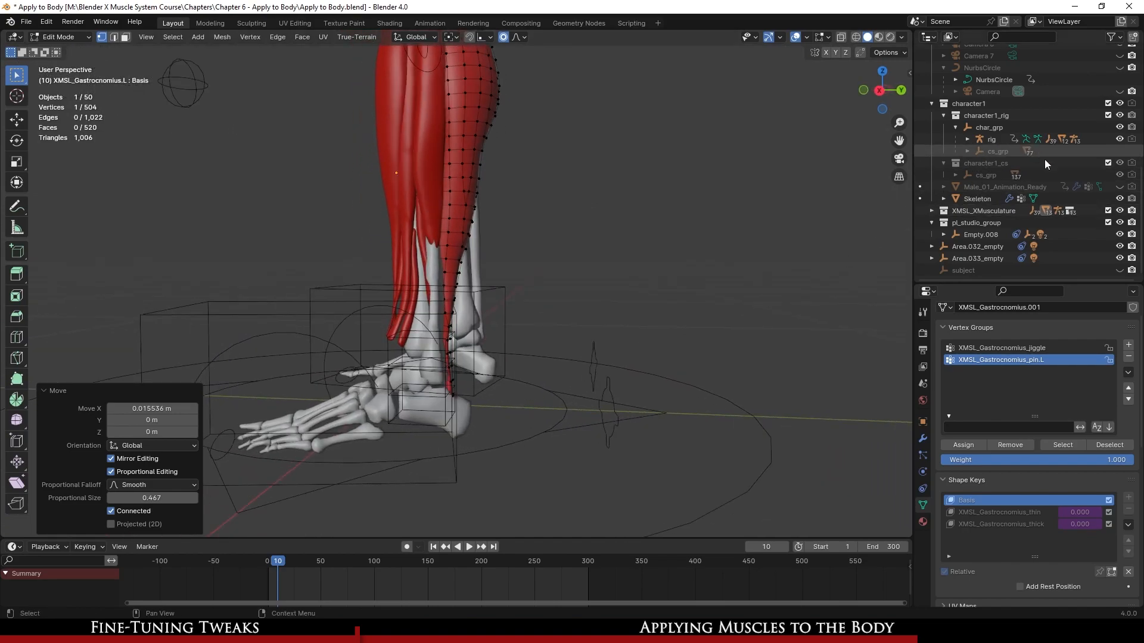
pyautogui.click(1120, 187)
pyautogui.moveTo(590, 322); pyautogui.dragTo(513, 337, button='middle')
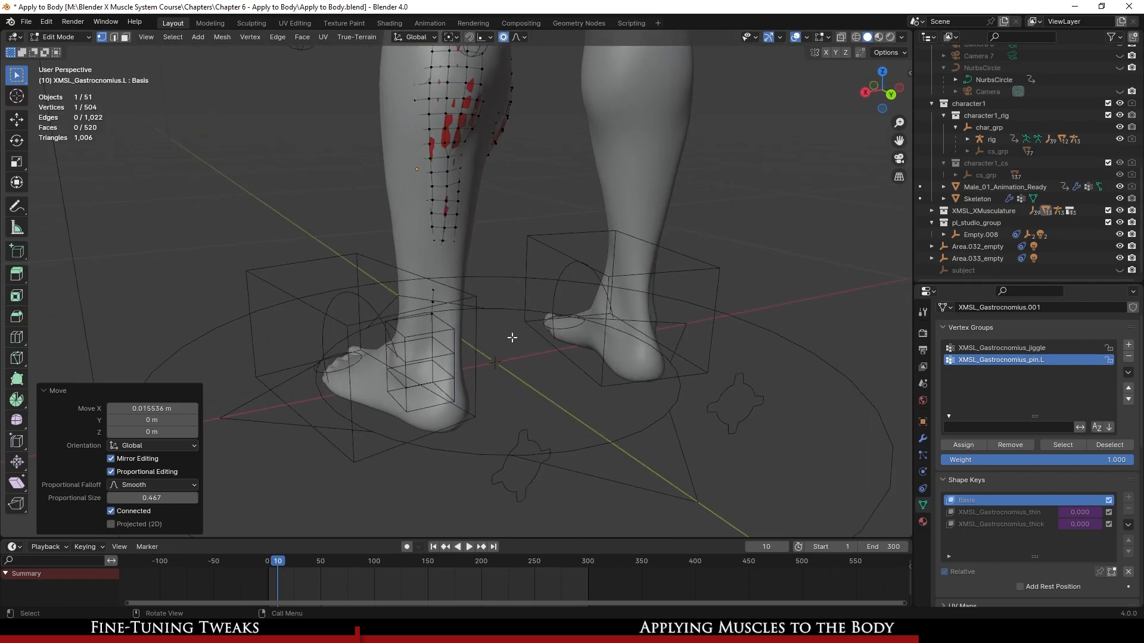
pyautogui.press('Tab')
pyautogui.scroll(-3, 498, 337)
pyautogui.scroll(3, 497, 336)
pyautogui.hotkey('ctrl', 's')
# - Select the rig, switch it to Pose Mode and select only the left foot's IK control
pyautogui.click(398, 314)
pyautogui.scroll(-4, 445, 331)
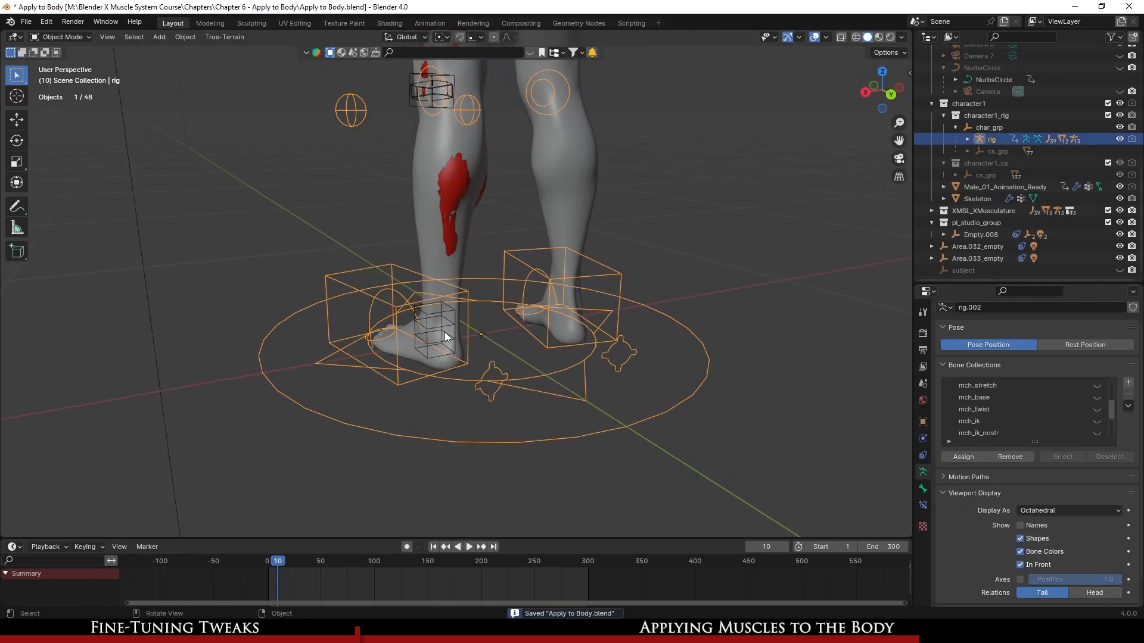
pyautogui.scroll(3, 444, 332)
pyautogui.click(66, 77)
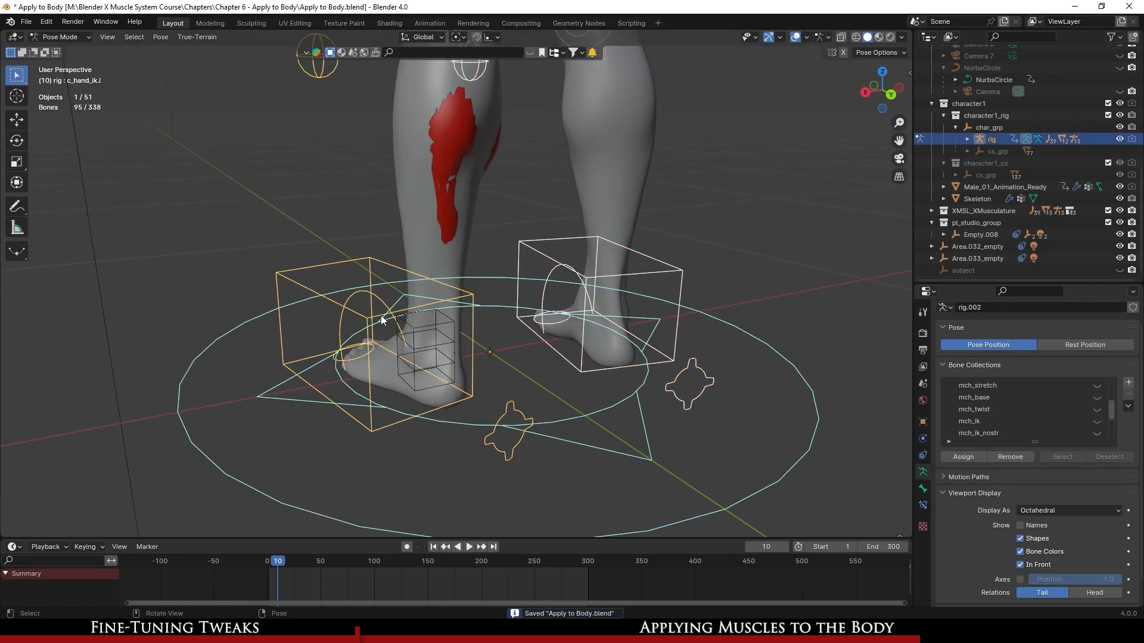
pyautogui.click(367, 312)
pyautogui.moveTo(367, 313); pyautogui.dragTo(392, 338, button='middle')
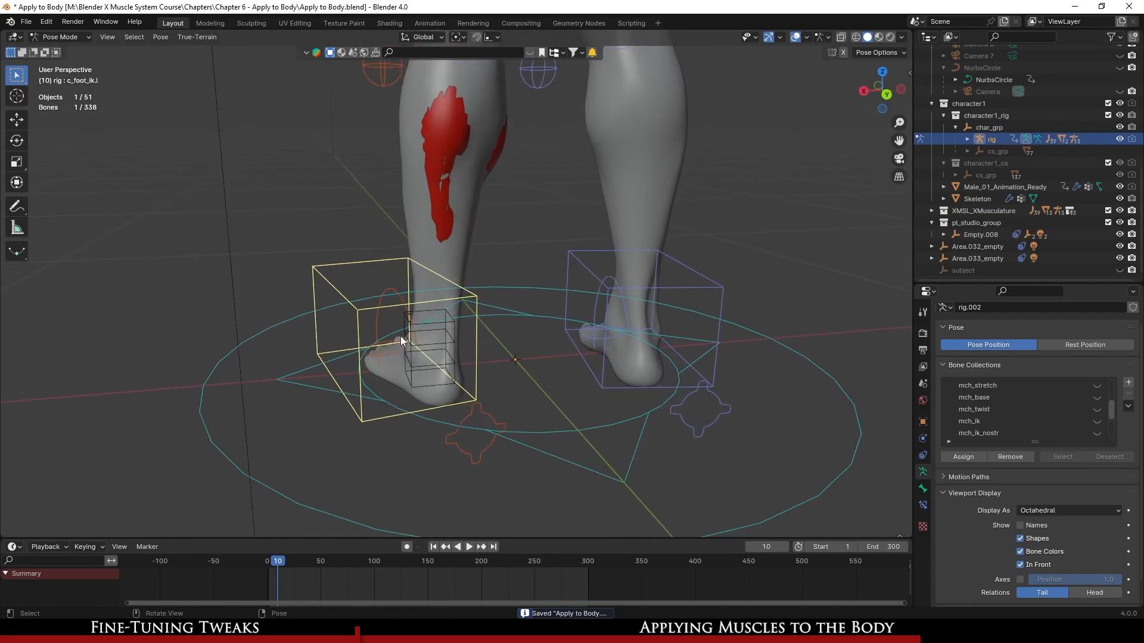
# - Move the left foot's IK control about 0.249 m along X to swing the leg outward
pyautogui.press('g')
pyautogui.press('x')
pyautogui.click(159, 306)
pyautogui.moveTo(325, 312); pyautogui.dragTo(746, 203, button='middle')
pyautogui.scroll(2, 343, 276)
pyautogui.scroll(-2, 503, 322)
pyautogui.scroll(4, 519, 319)
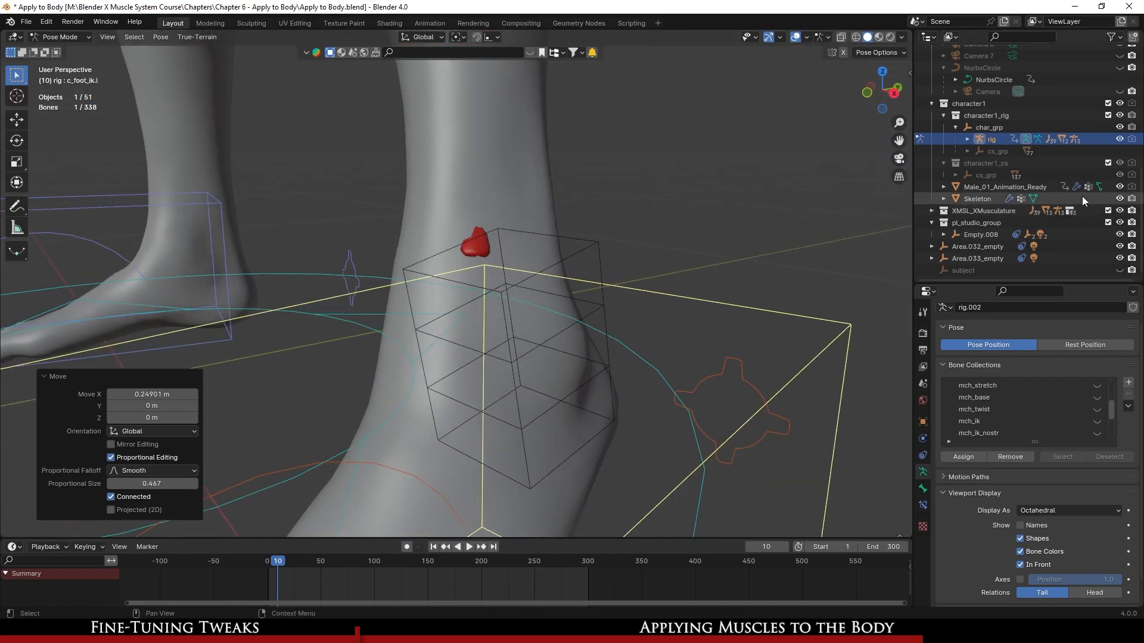
# - Hide the XMSL_XMusculature collection, inspect the left ankle, select the body mesh in Object Mode and save the file
pyautogui.click(1121, 211)
pyautogui.moveTo(572, 280); pyautogui.dragTo(535, 305, button='middle')
pyautogui.scroll(-2, 546, 284)
pyautogui.scroll(4, 535, 305)
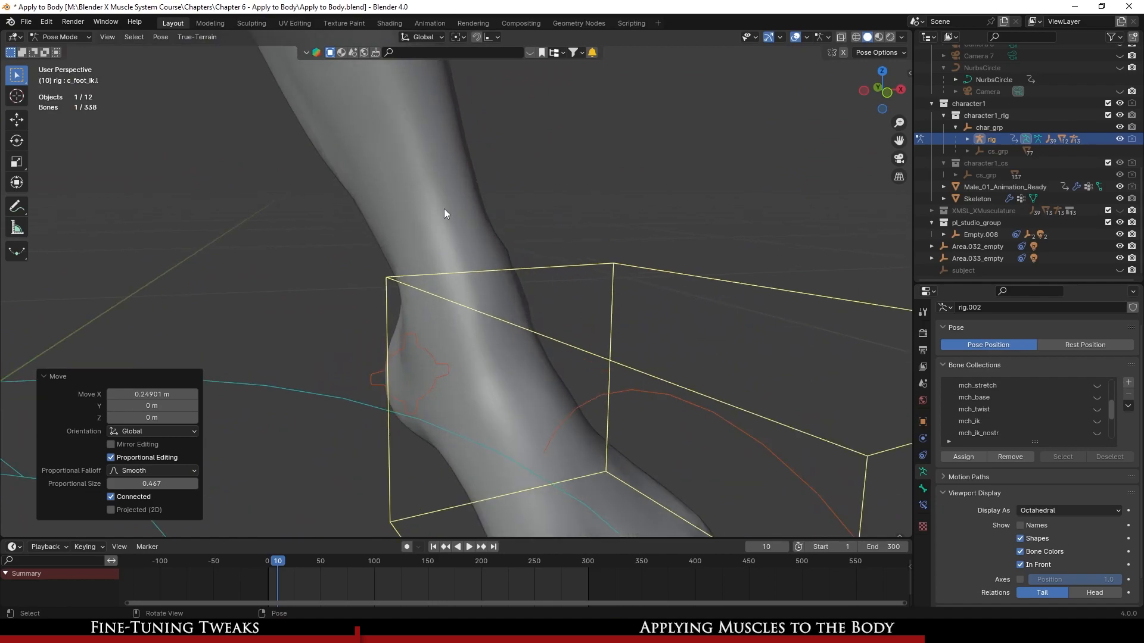
pyautogui.click(402, 166)
pyautogui.hotkey('ctrl', 's')
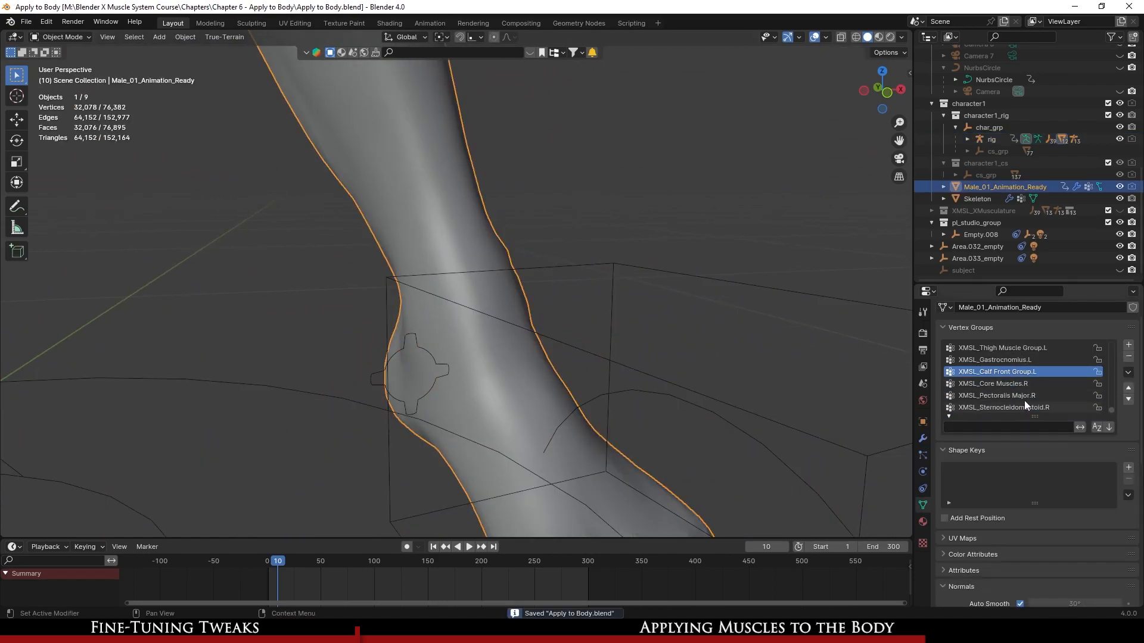
pyautogui.scroll(-3, 524, 300)
pyautogui.scroll(2, 523, 300)
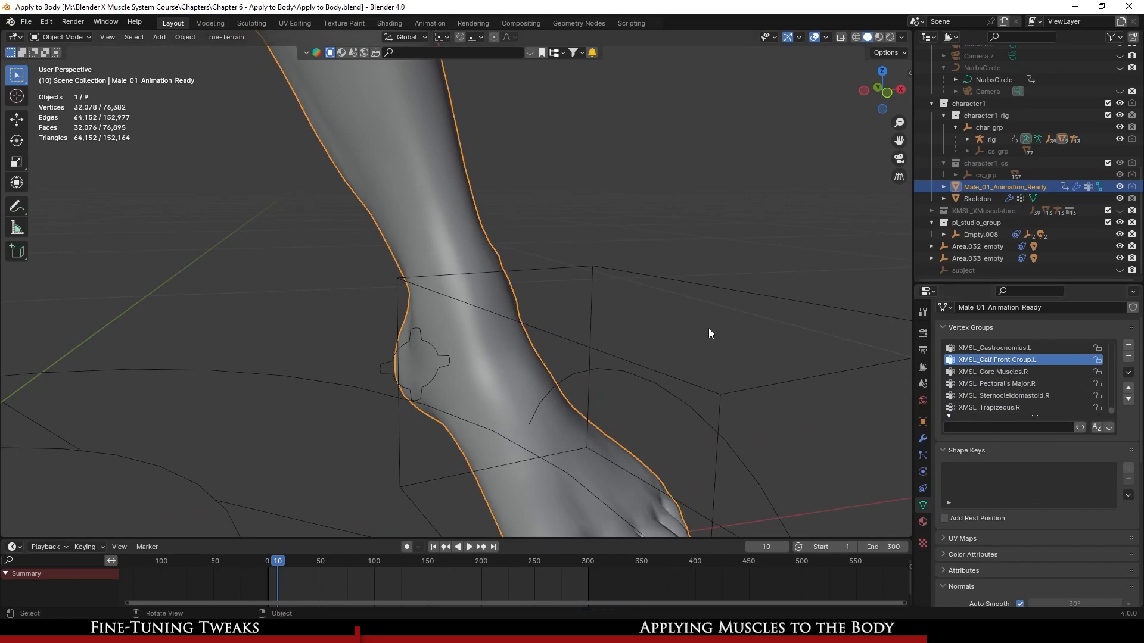
# - Unhide the muscles and select the calf muscles to identify which one pokes through the left ankle
pyautogui.press('n')
pyautogui.scroll(-4, 557, 317)
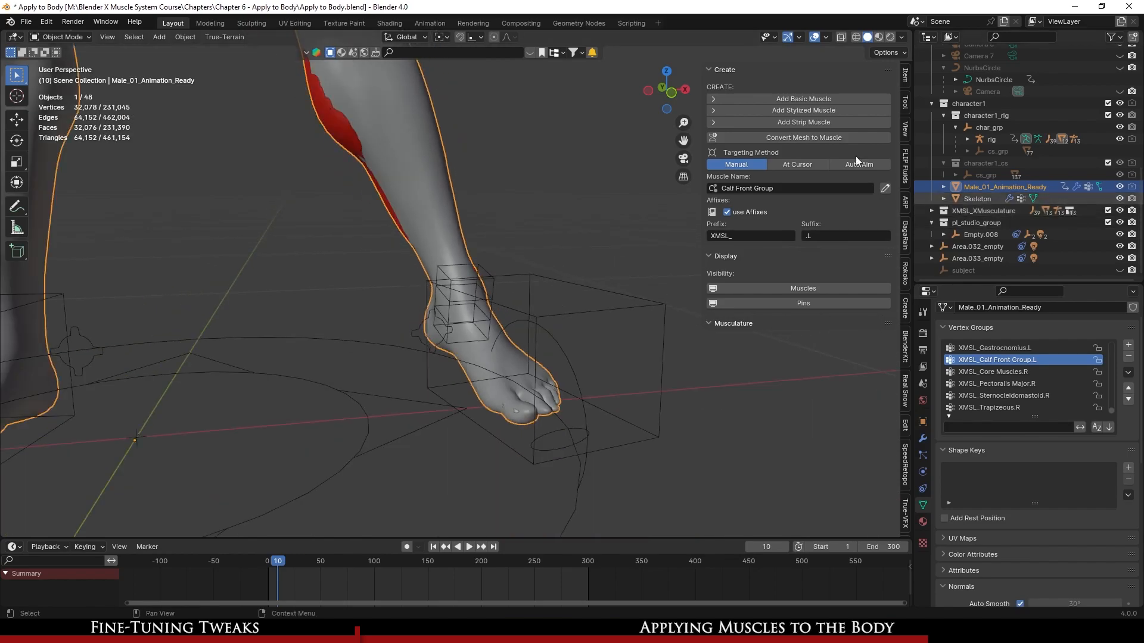
pyautogui.click(348, 132)
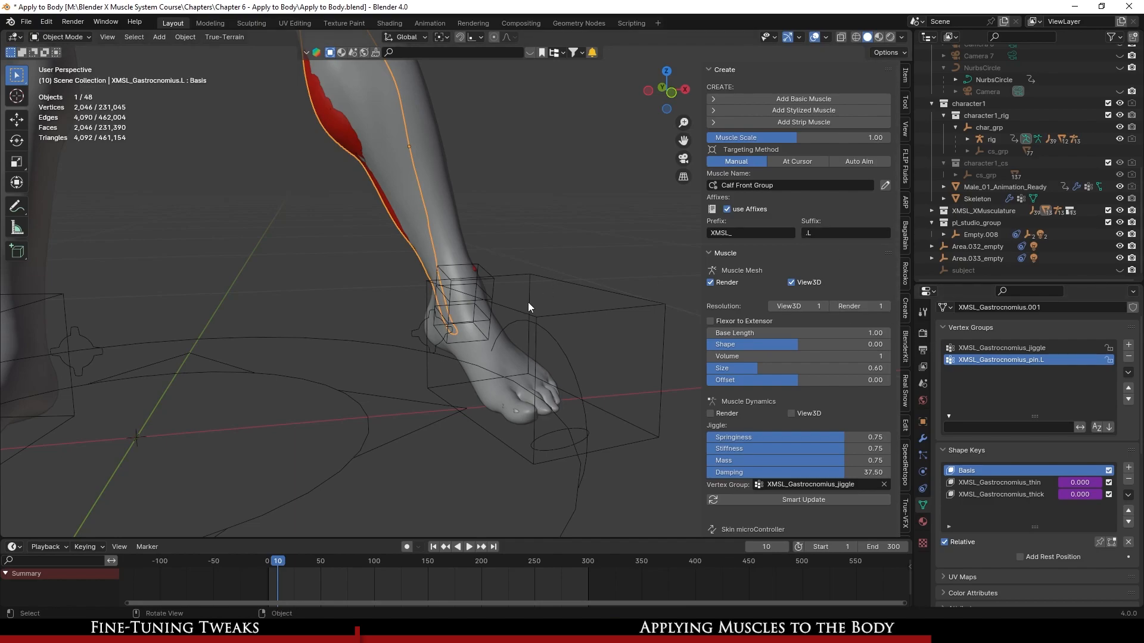
pyautogui.scroll(3, 482, 311)
pyautogui.moveTo(483, 311); pyautogui.dragTo(467, 292, button='middle')
pyautogui.scroll(1, 538, 281)
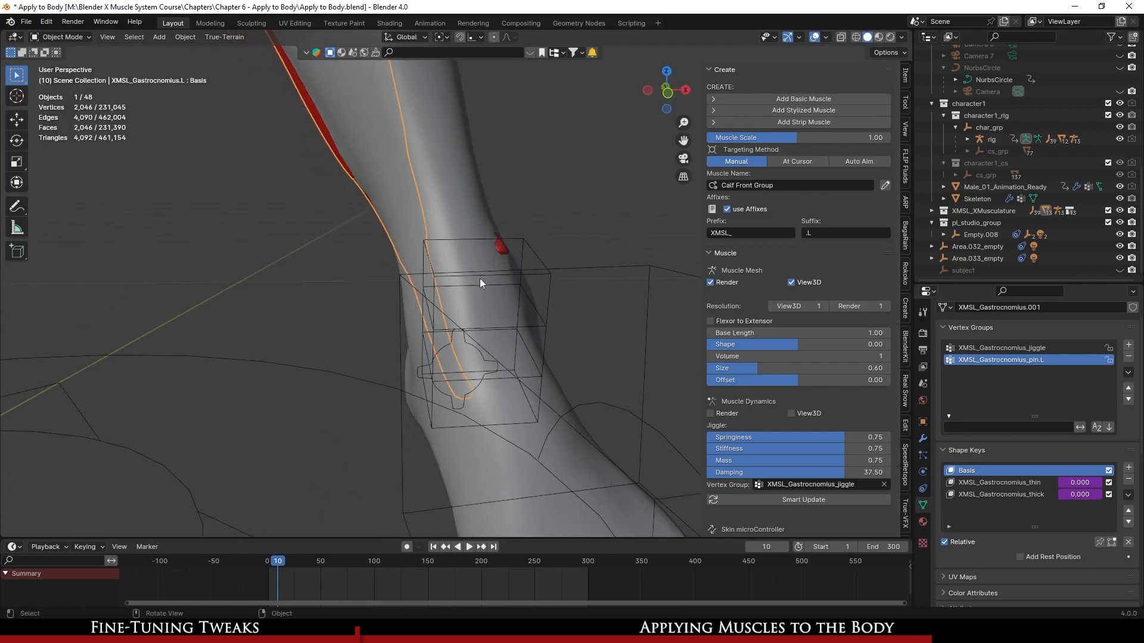
pyautogui.click(499, 252)
pyautogui.scroll(1, 518, 273)
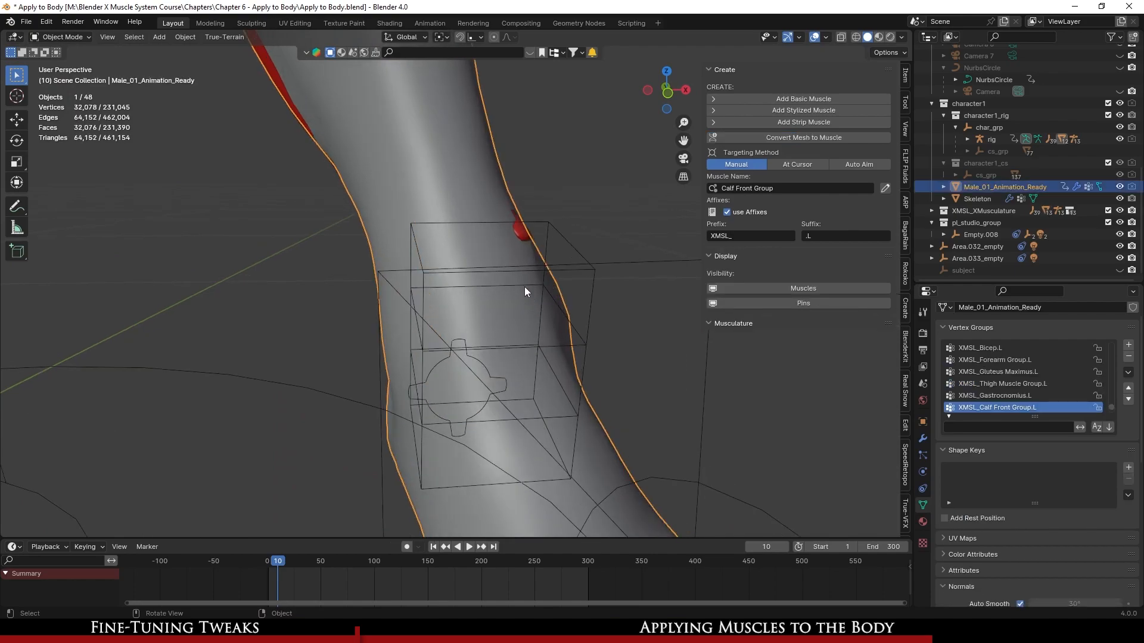
pyautogui.click(524, 231)
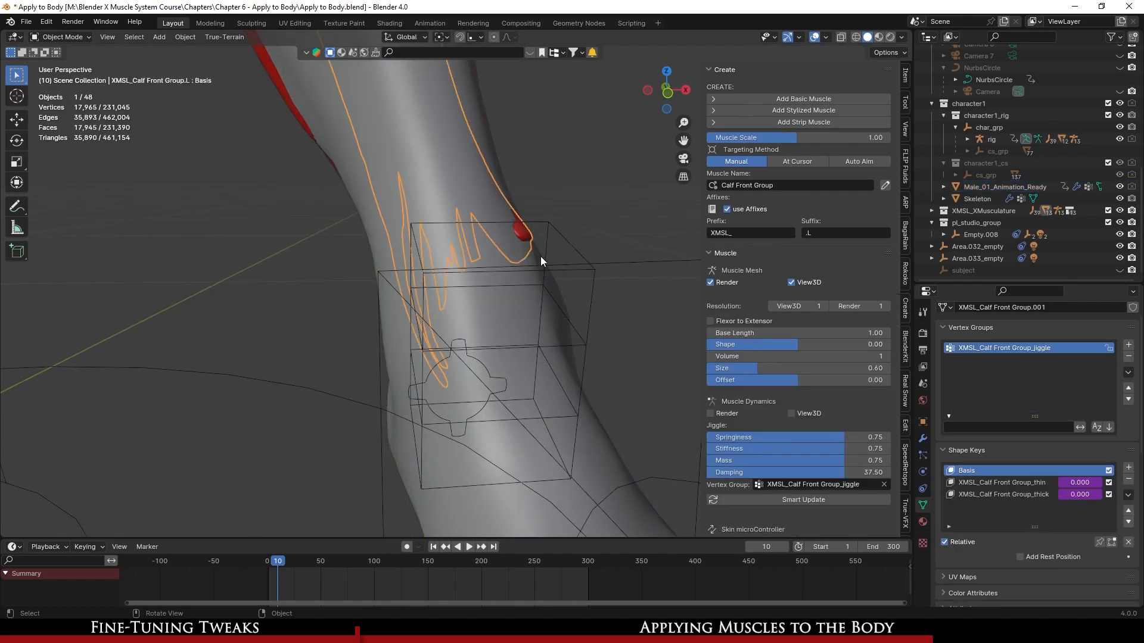
# - Examine how the torso and left leg muscles sit against the body mesh
pyautogui.scroll(-8, 537, 259)
pyautogui.moveTo(331, 213); pyautogui.dragTo(436, 428, button='middle')
pyautogui.click(430, 274)
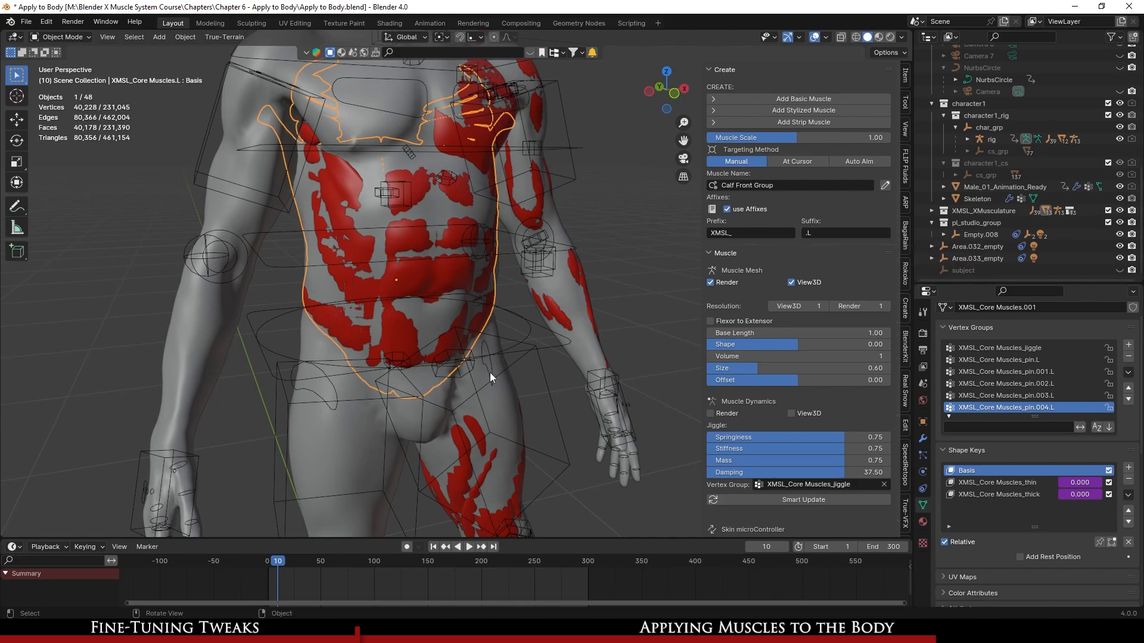
pyautogui.scroll(-4, 459, 381)
pyautogui.keyDown('shift'); pyautogui.moveTo(459, 382); pyautogui.dragTo(441, 228, button='middle'); pyautogui.keyUp('shift')
pyautogui.scroll(3, 435, 362)
pyautogui.keyDown('shift'); pyautogui.moveTo(435, 362); pyautogui.dragTo(473, 292, button='middle'); pyautogui.keyUp('shift')
pyautogui.scroll(2, 521, 406)
pyautogui.moveTo(473, 292); pyautogui.dragTo(470, 376, button='middle')
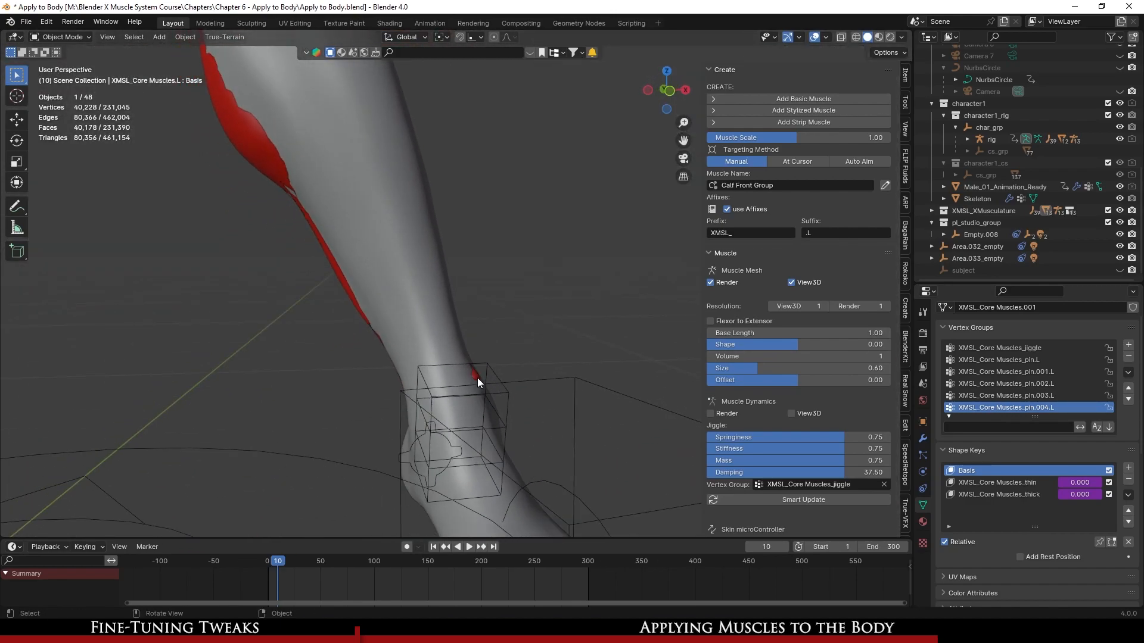
# - Select the body mesh, save the file and enter Weight Paint mode on the XMSL_Calf Front Group.L vertex group
pyautogui.click(461, 353)
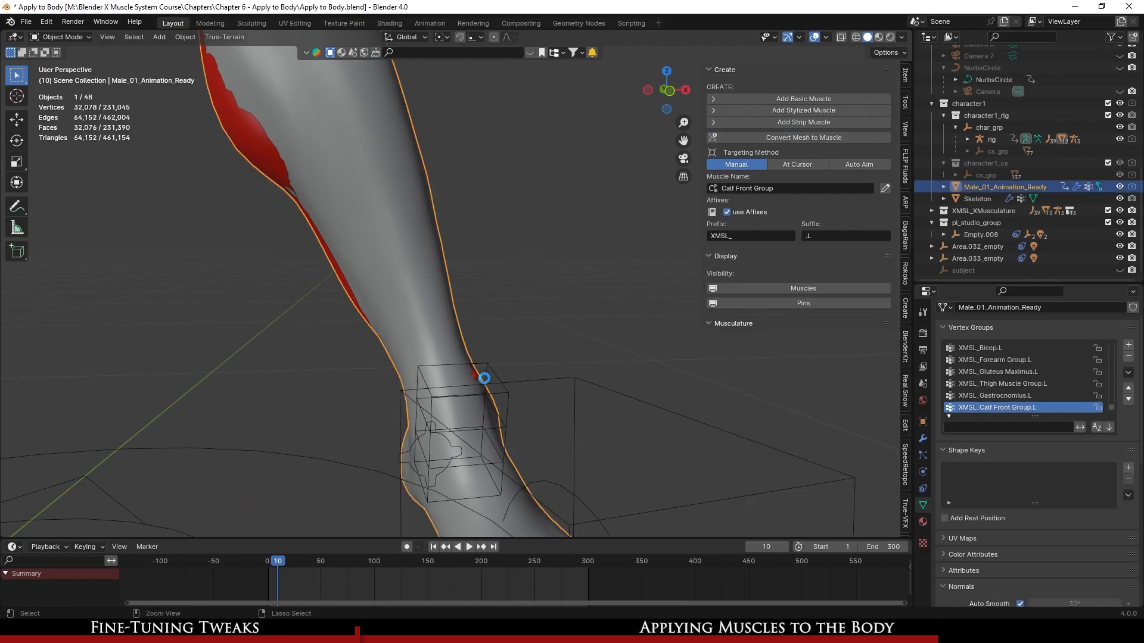
pyautogui.click(65, 37)
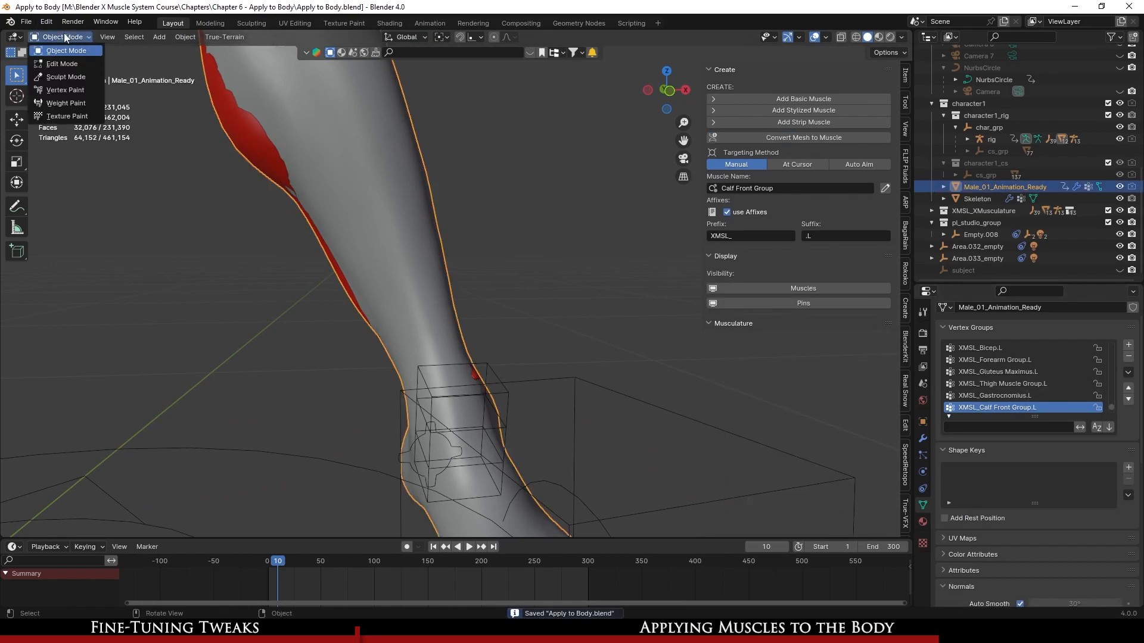
pyautogui.click(66, 104)
pyautogui.moveTo(610, 381)
pyautogui.mouseDown(button='middle')
pyautogui.moveTo(447, 358)
pyautogui.moveTo(456, 338)
pyautogui.moveTo(421, 349)
pyautogui.mouseUp(button='middle')
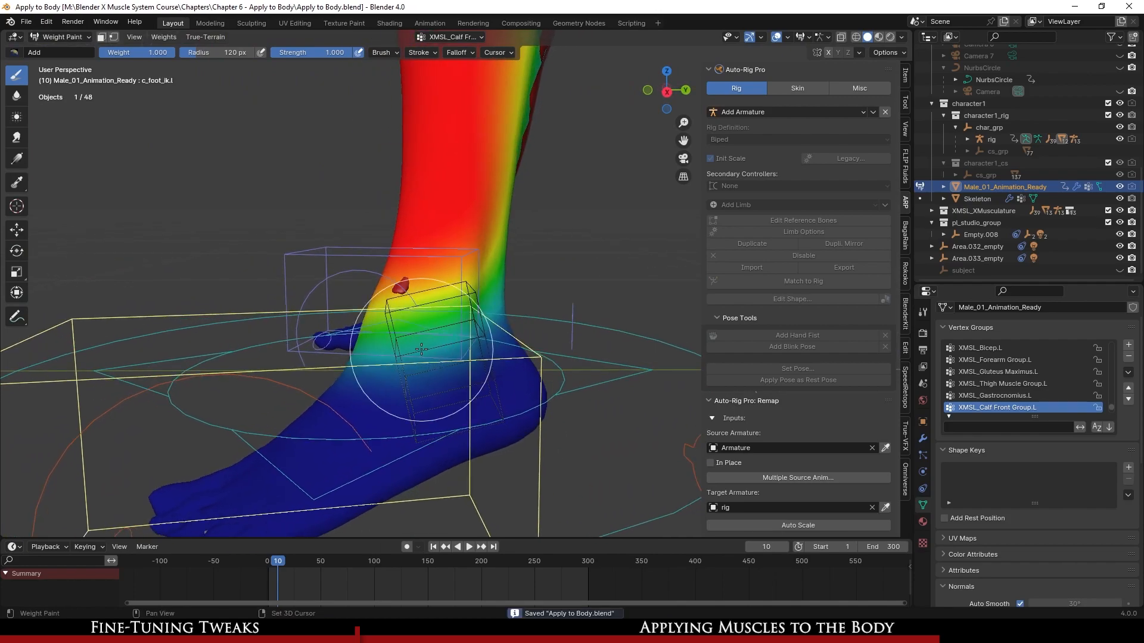
# - Fade out the XMSL_Calf Front Group.L weights above the ankle with linear gradients, using the Subtract brush at strength 0.604
pyautogui.click(12, 56)
pyautogui.click(313, 107)
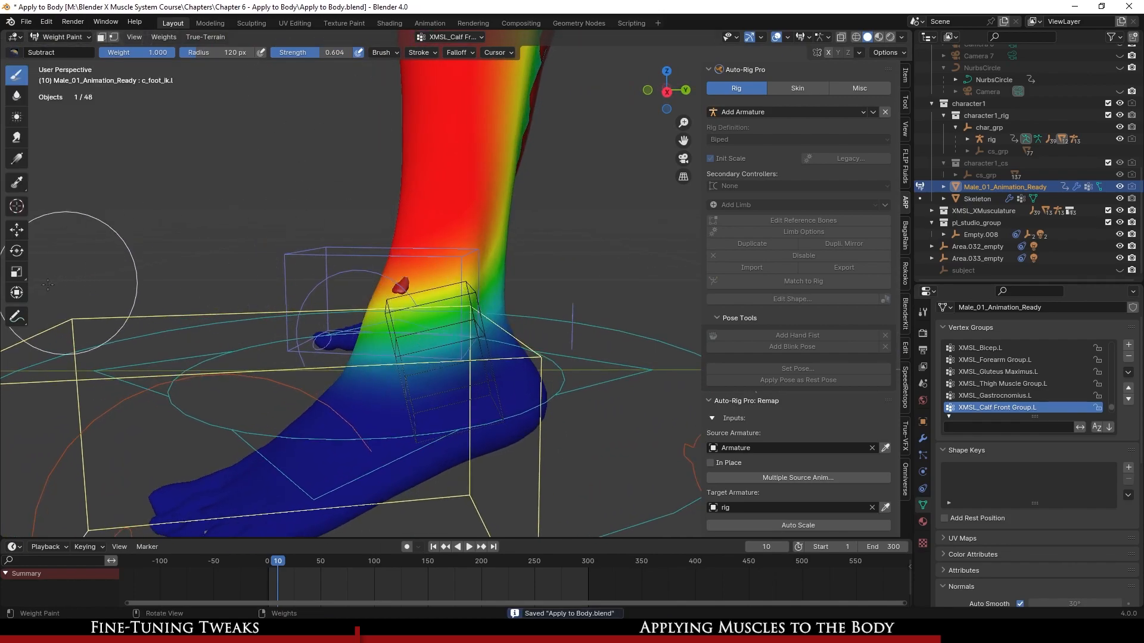
pyautogui.click(17, 160)
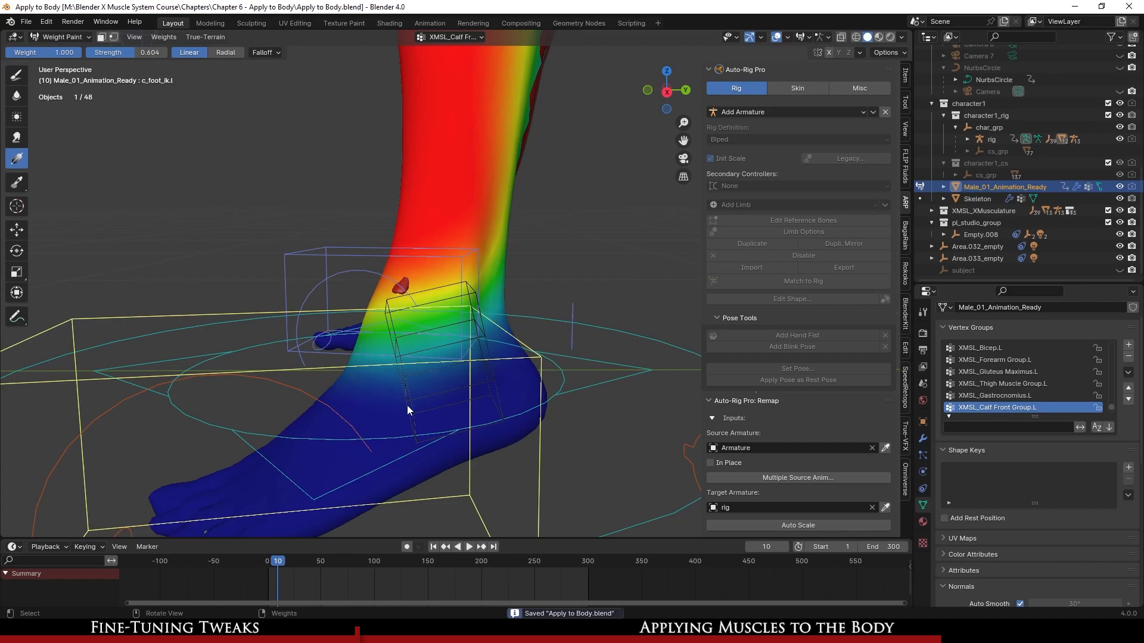
pyautogui.moveTo(399, 410); pyautogui.dragTo(454, 156)
pyautogui.moveTo(363, 347); pyautogui.dragTo(447, 135)
pyautogui.moveTo(455, 94); pyautogui.dragTo(455, 94)
pyautogui.moveTo(395, 201); pyautogui.dragTo(353, 291, button='middle')
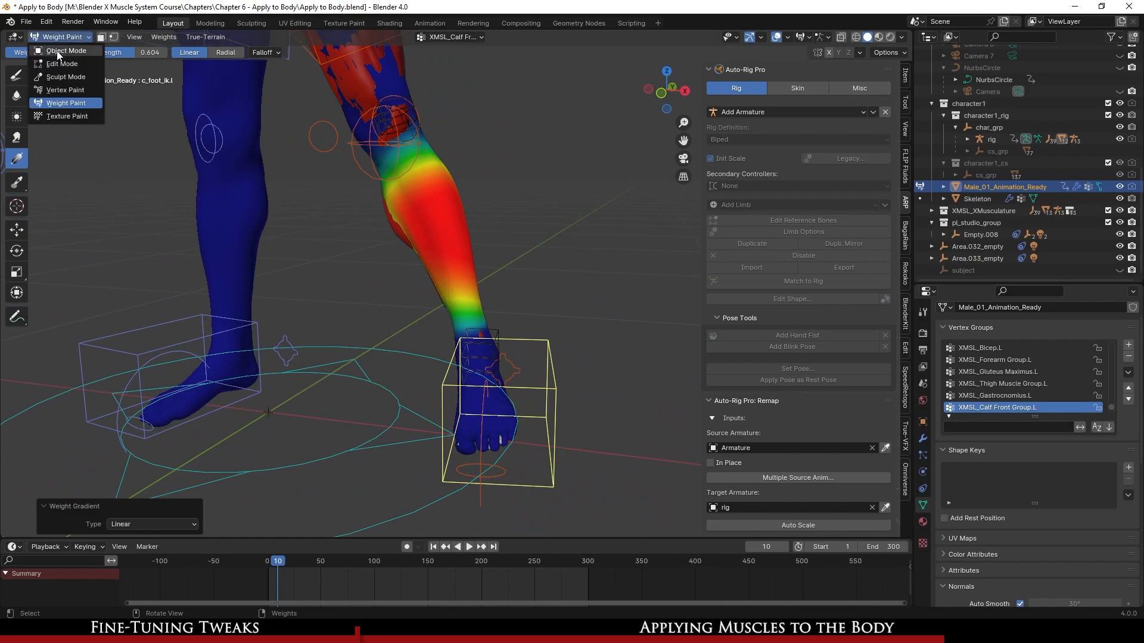
# - Return the body mesh to Object Mode, then select the rig and switch it to Pose Mode
pyautogui.click(57, 54)
pyautogui.moveTo(486, 391); pyautogui.dragTo(516, 385, button='middle')
pyautogui.click(571, 383)
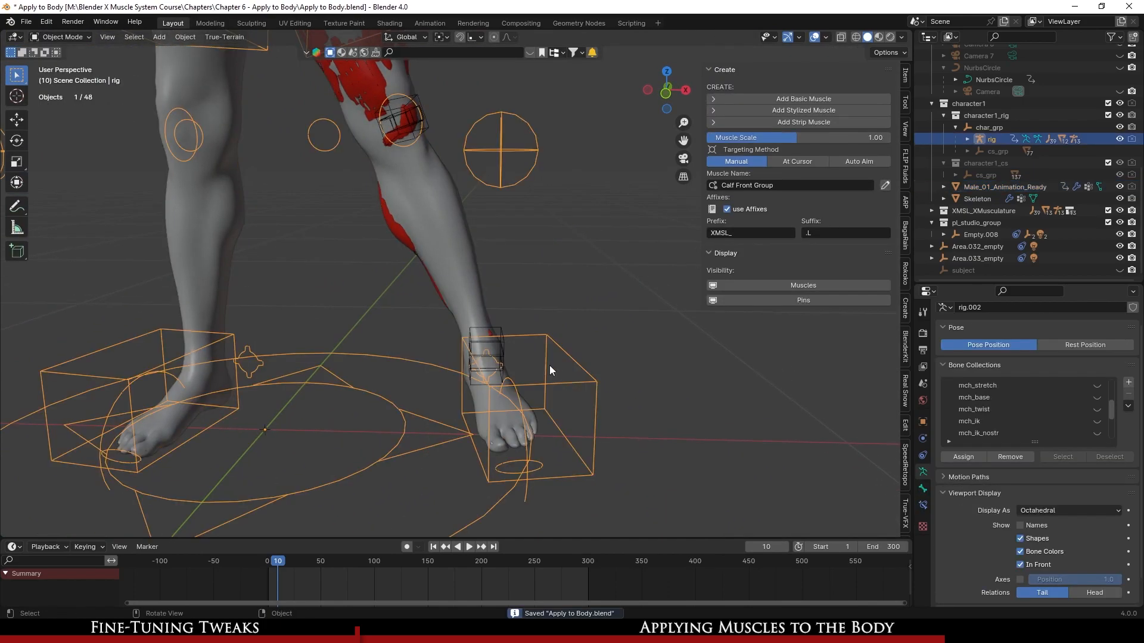
pyautogui.click(50, 34)
pyautogui.click(66, 79)
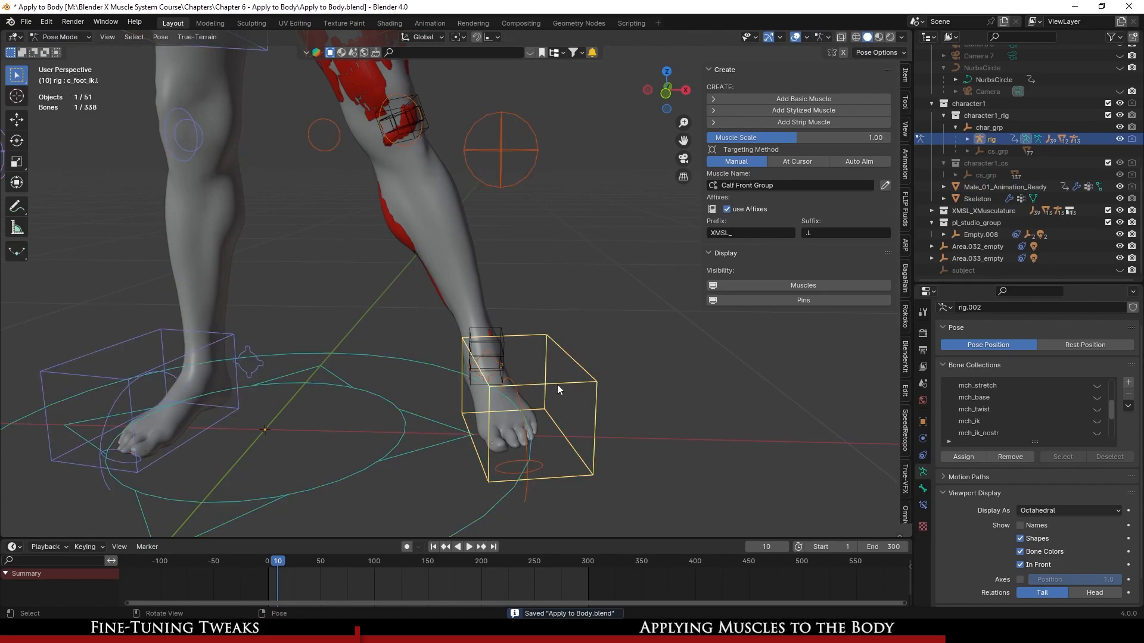
# - Select all the rig's bones and clear all their transforms
pyautogui.press('a')
pyautogui.click(161, 37)
pyautogui.moveTo(175, 62)
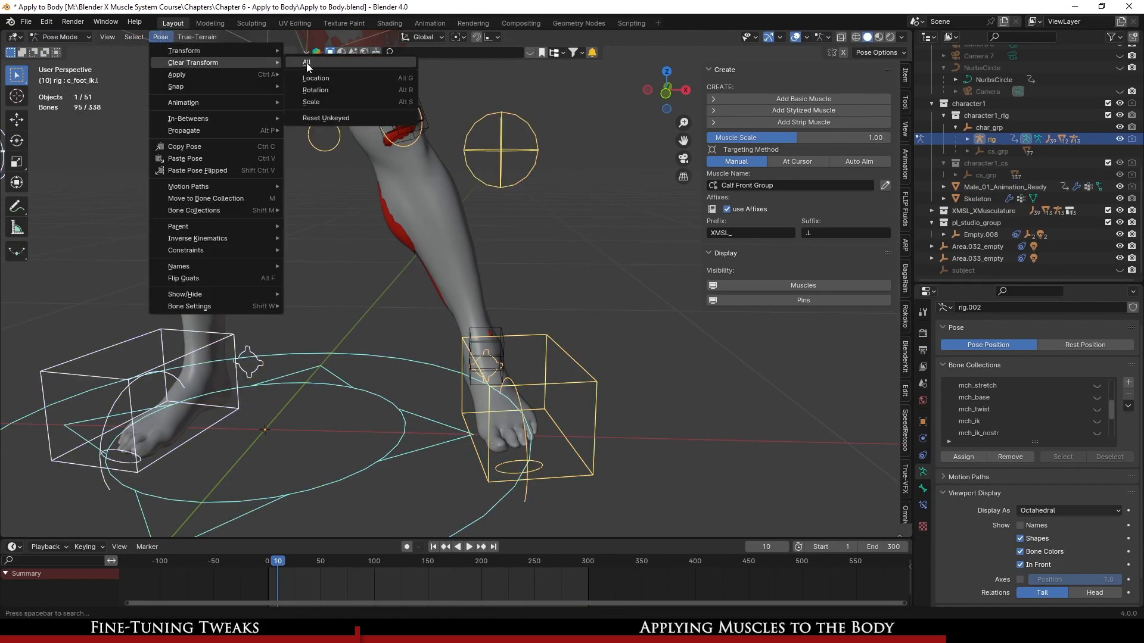
pyautogui.click(306, 62)
pyautogui.moveTo(500, 393); pyautogui.dragTo(496, 371, button='middle')
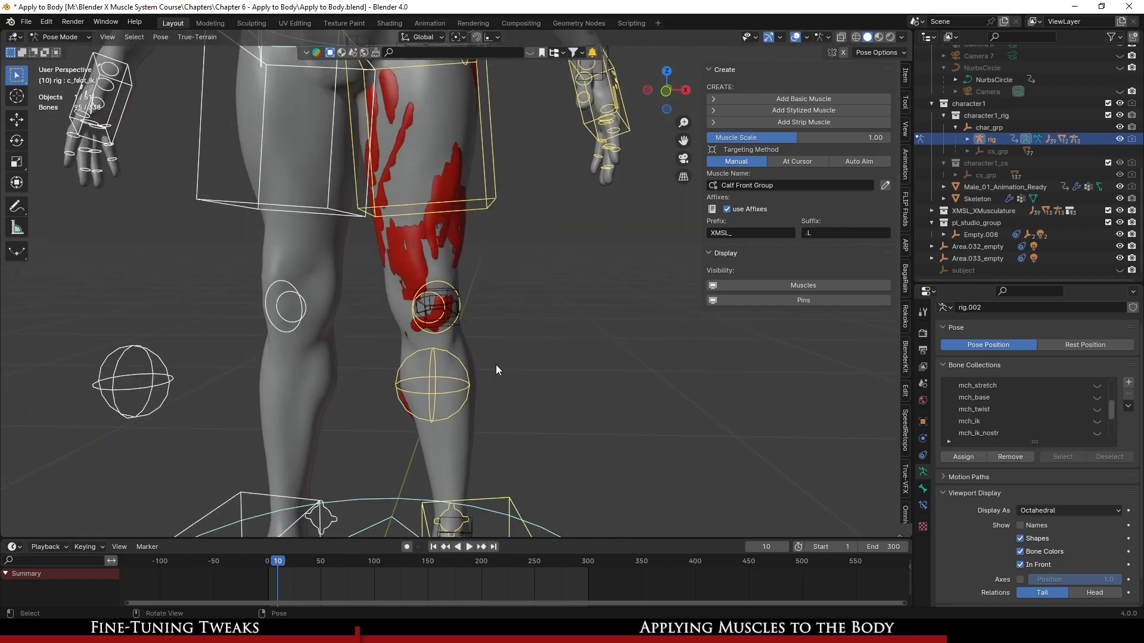
# - Select the left hand's IK control and hide the XMSL_XMusculature collection
pyautogui.keyDown('shift'); pyautogui.moveTo(547, 238); pyautogui.dragTo(533, 341, button='middle'); pyautogui.keyUp('shift')
pyautogui.click(607, 249)
pyautogui.keyDown('shift'); pyautogui.moveTo(581, 292); pyautogui.dragTo(620, 413, button='middle'); pyautogui.keyUp('shift')
pyautogui.scroll(2, 541, 459)
pyautogui.scroll(-2, 541, 456)
pyautogui.scroll(1, 620, 413)
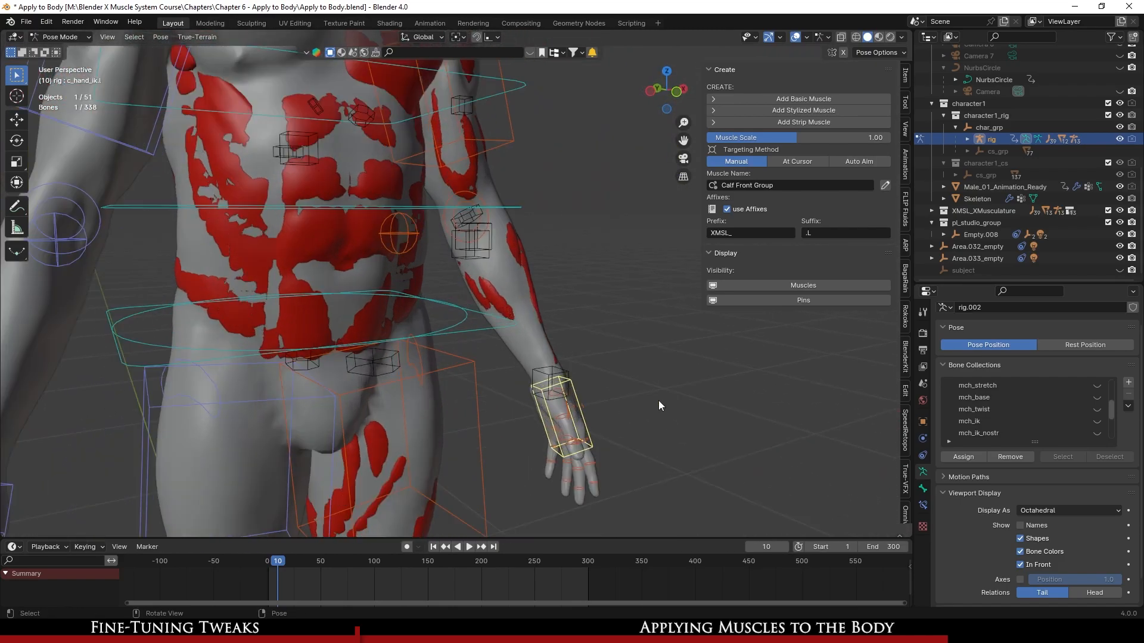
pyautogui.click(1120, 211)
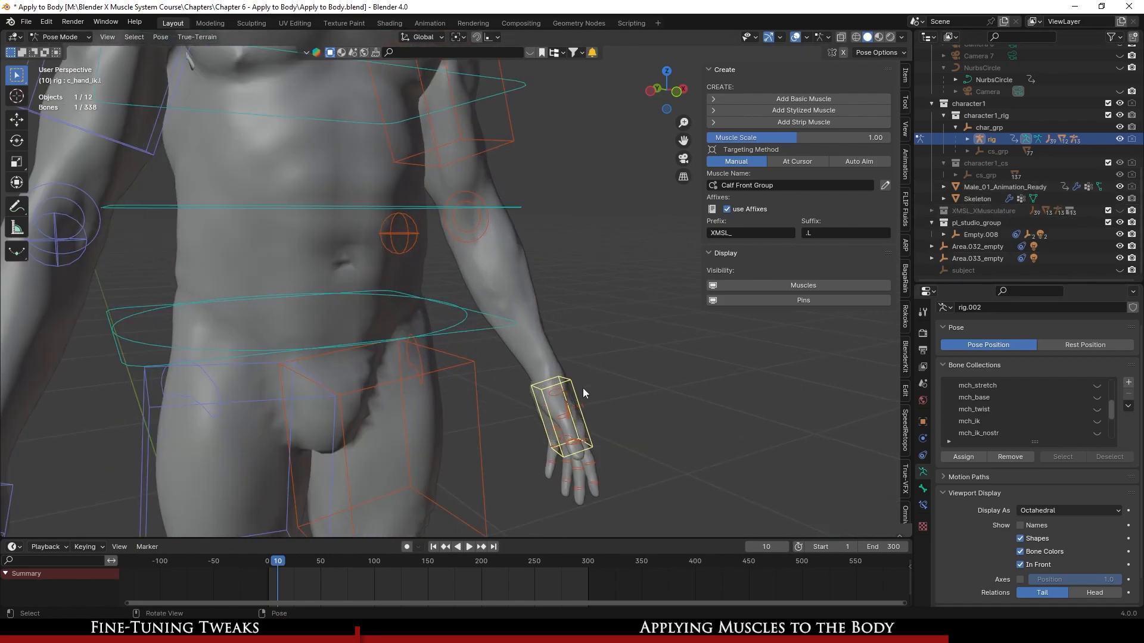
# - Move the left hand's IK control about 0.097 m in X, -0.008 m in Y and 0.38 m in Z, and rotate it about -70.8°
pyautogui.scroll(-1, 580, 387)
pyautogui.moveTo(571, 389); pyautogui.dragTo(568, 376, button='middle')
pyautogui.click(609, 160)
pyautogui.keyDown('shift'); pyautogui.moveTo(547, 254); pyautogui.dragTo(417, 324, button='middle'); pyautogui.keyUp('shift')
pyautogui.scroll(3, 419, 328)
pyautogui.press('r')
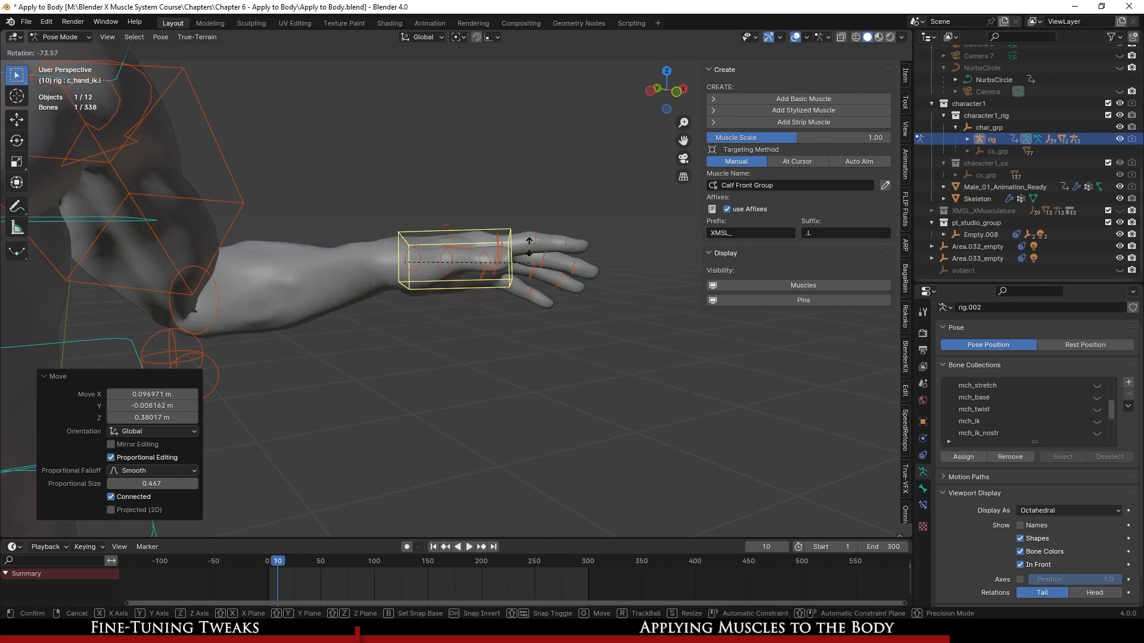
pyautogui.click(516, 268)
# - Move the left hand's IK control further outward and upward to test the skin around the bent elbow
pyautogui.keyDown('shift'); pyautogui.moveTo(296, 345); pyautogui.dragTo(391, 350, button='middle'); pyautogui.keyUp('shift')
pyautogui.moveTo(390, 350); pyautogui.dragTo(395, 334, button='middle')
pyautogui.press('g')
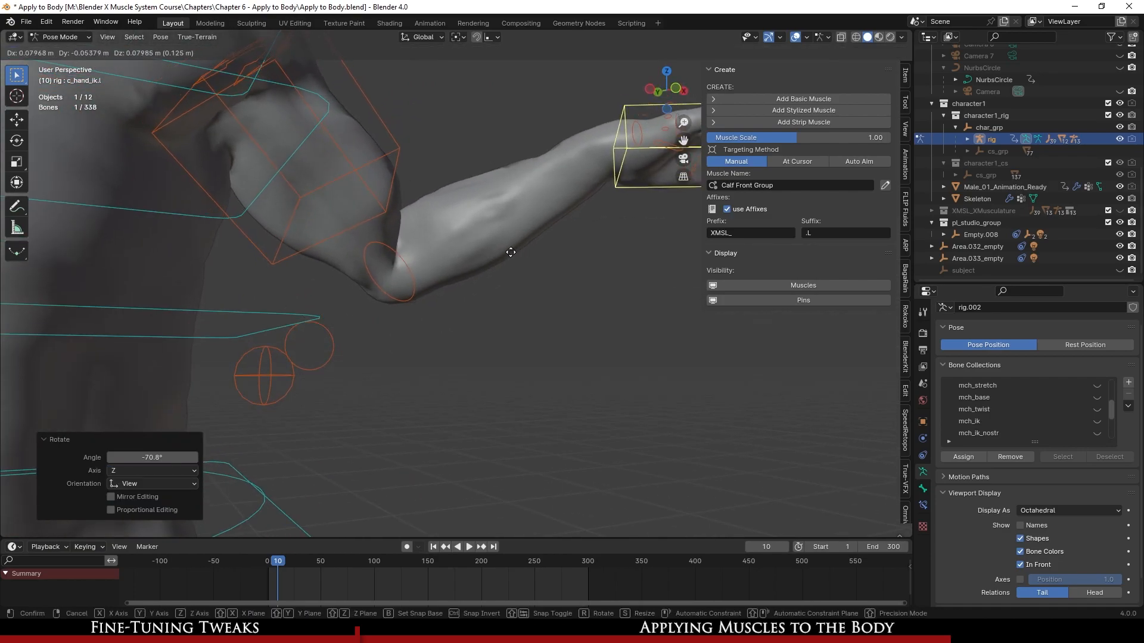
pyautogui.click(511, 257)
pyautogui.click(553, 222)
pyautogui.moveTo(553, 223); pyautogui.dragTo(488, 294, button='middle')
# - Select the body mesh, activate its XMSL_Bicep.L vertex group, enter Weight Paint mode and save the file
pyautogui.click(532, 248)
pyautogui.moveTo(531, 248); pyautogui.dragTo(539, 255, button='middle')
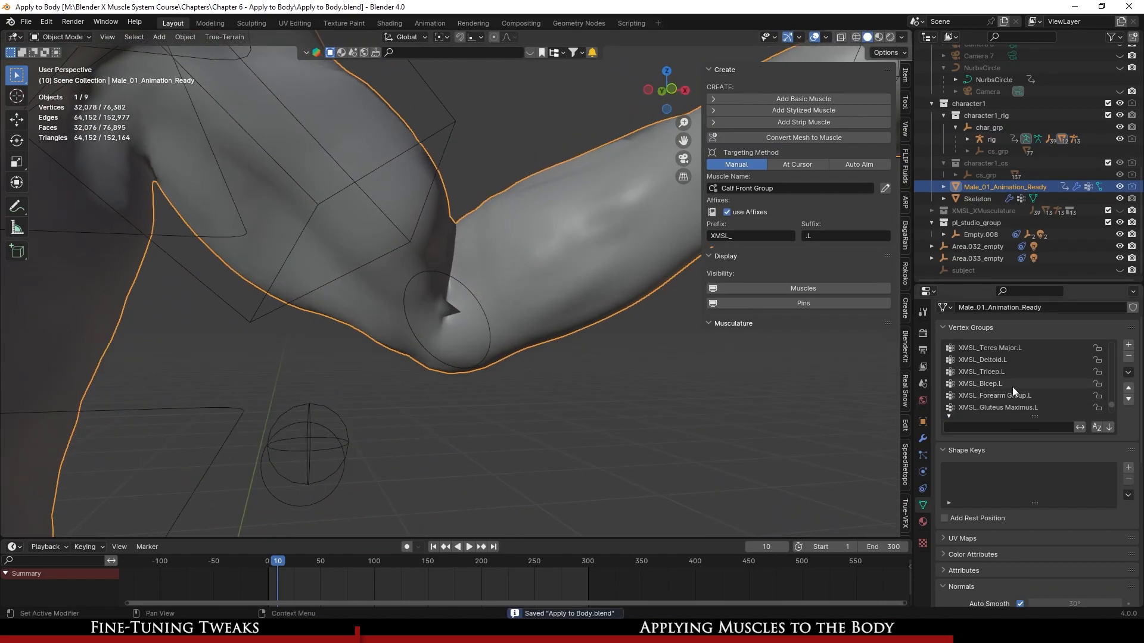
pyautogui.click(1013, 386)
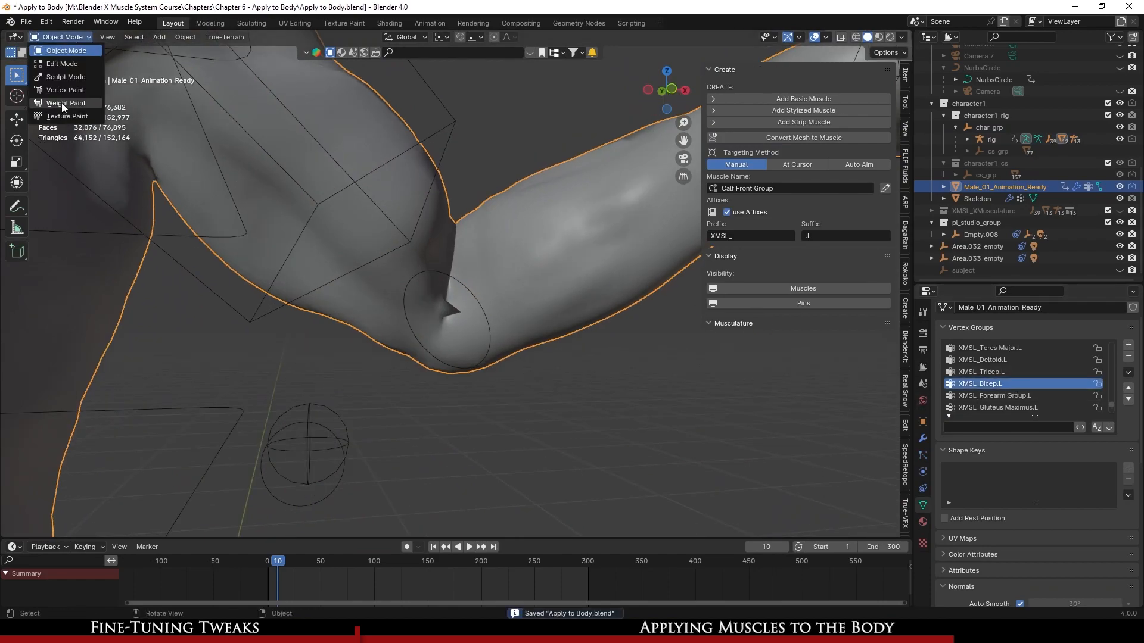
pyautogui.click(63, 103)
pyautogui.moveTo(441, 334)
pyautogui.mouseDown(button='middle')
pyautogui.moveTo(460, 322)
pyautogui.moveTo(459, 277)
pyautogui.moveTo(462, 305)
pyautogui.mouseUp(button='middle')
pyautogui.hotkey('ctrl', 's')
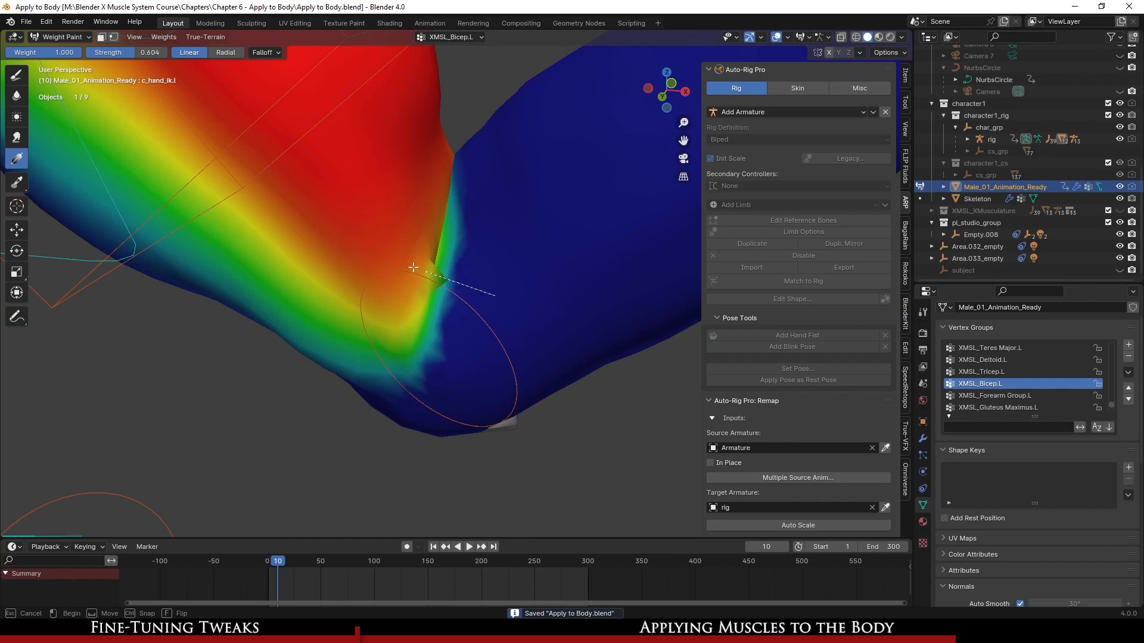
# - Reduce the XMSL_Bicep.L weights around the inner elbow with linear weight gradients
pyautogui.moveTo(376, 261); pyautogui.dragTo(344, 247)
pyautogui.scroll(-4, 435, 268)
pyautogui.moveTo(434, 268)
pyautogui.mouseDown(button='middle')
pyautogui.moveTo(345, 293)
pyautogui.moveTo(424, 270)
pyautogui.moveTo(436, 282)
pyautogui.mouseUp(button='middle')
pyautogui.scroll(4, 416, 276)
pyautogui.moveTo(380, 269); pyautogui.dragTo(433, 249)
pyautogui.moveTo(434, 249); pyautogui.dragTo(280, 350, button='middle')
pyautogui.scroll(-4, 417, 361)
pyautogui.scroll(5, 274, 267)
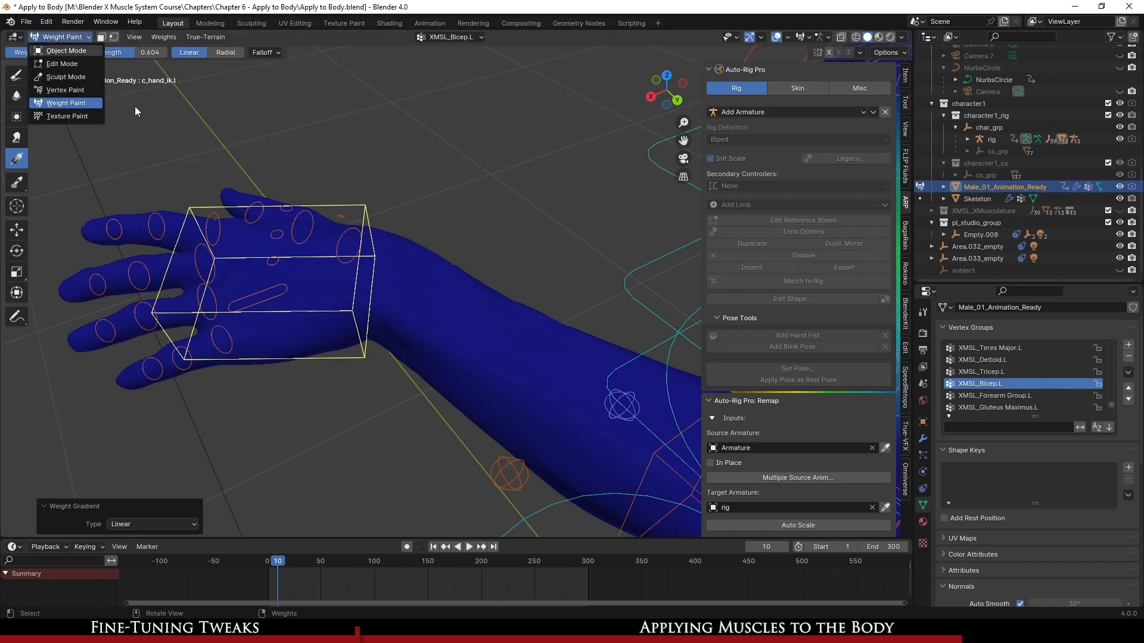
# - Return to Pose Mode on the rig and rotate the left hand's IK control about 17.3°
pyautogui.click(66, 51)
pyautogui.click(358, 215)
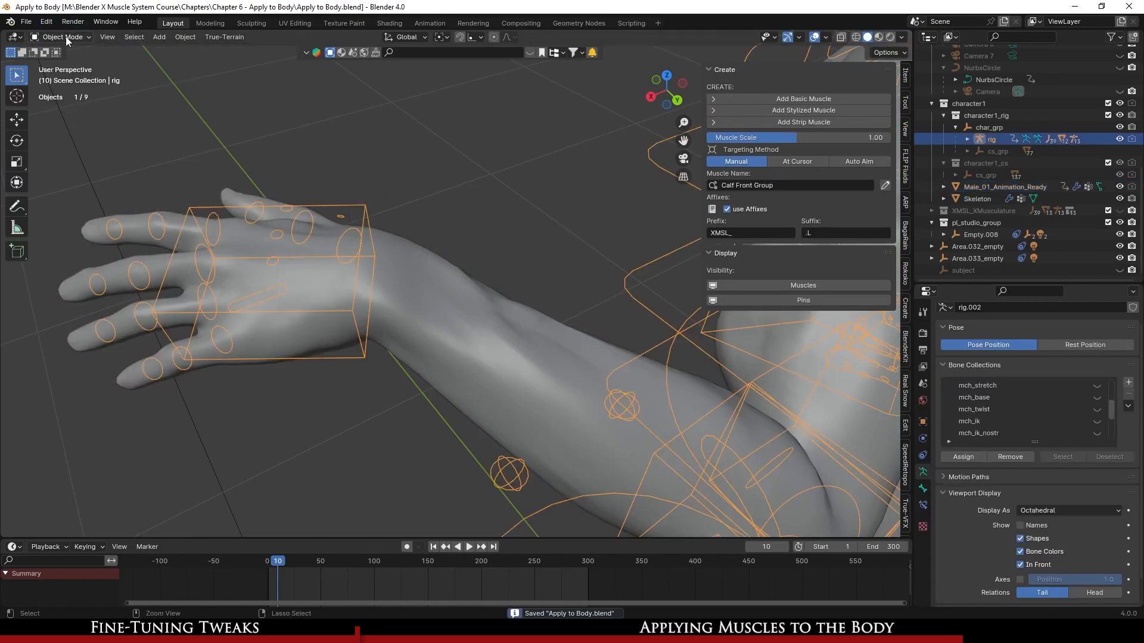
pyautogui.click(62, 77)
pyautogui.moveTo(268, 238); pyautogui.dragTo(265, 308, button='middle')
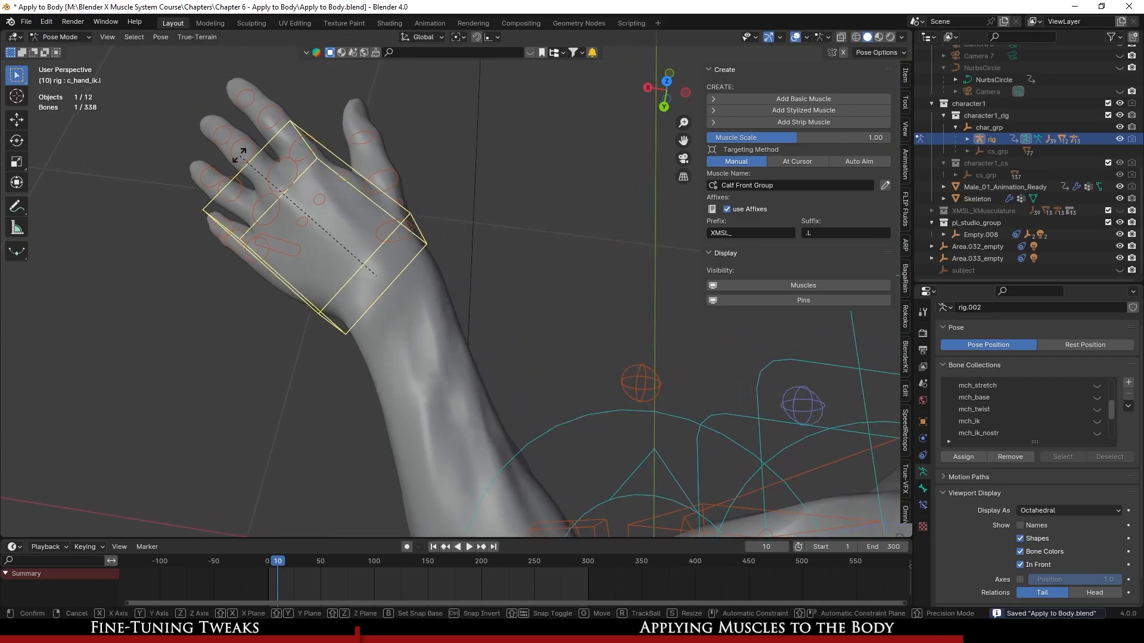
pyautogui.click(271, 122)
pyautogui.moveTo(346, 359); pyautogui.dragTo(309, 364, button='middle')
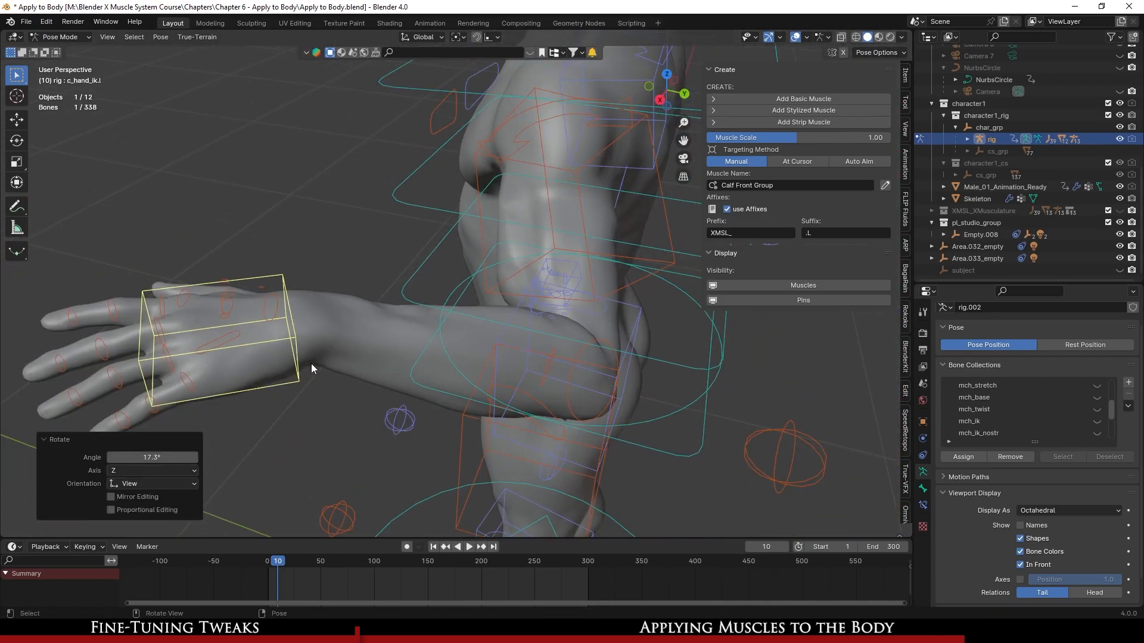
# - Move the left hand's IK control about 0.03 m in X, -0.181 m in Y and 0.056 m in Z
pyautogui.press('g')
pyautogui.click(214, 324)
pyautogui.scroll(-3, 214, 323)
pyautogui.moveTo(216, 324); pyautogui.dragTo(363, 317, button='middle')
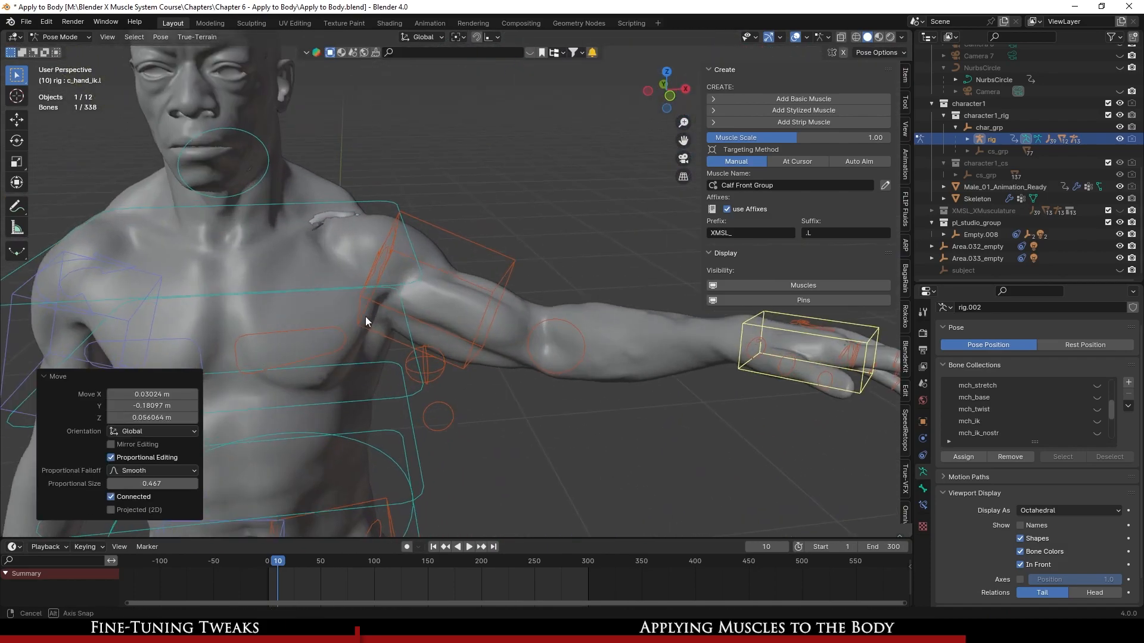
# - Inspect the posed left arm, select the body mesh in Object Mode and save the file
pyautogui.scroll(-5, 358, 381)
pyautogui.keyDown('shift'); pyautogui.moveTo(381, 512); pyautogui.dragTo(268, 376, button='middle'); pyautogui.keyUp('shift')
pyautogui.scroll(2, 289, 287)
pyautogui.hotkey('ctrl', 's')
pyautogui.moveTo(394, 330); pyautogui.dragTo(492, 216, button='middle')
pyautogui.scroll(2, 492, 343)
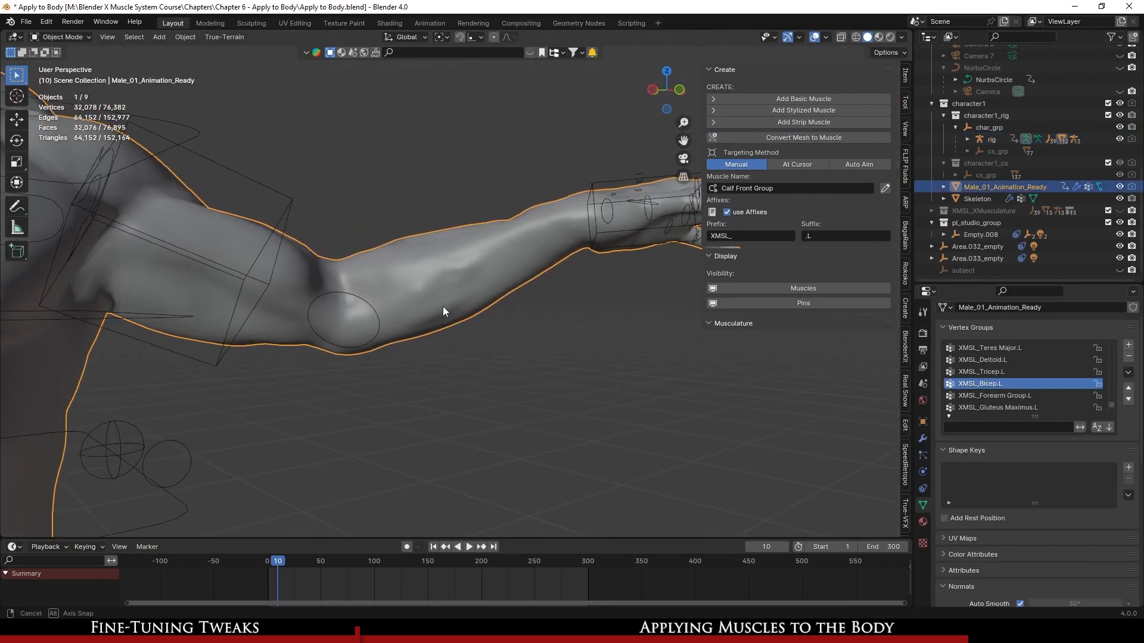
pyautogui.scroll(2, 442, 306)
pyautogui.hotkey('ctrl', 's')
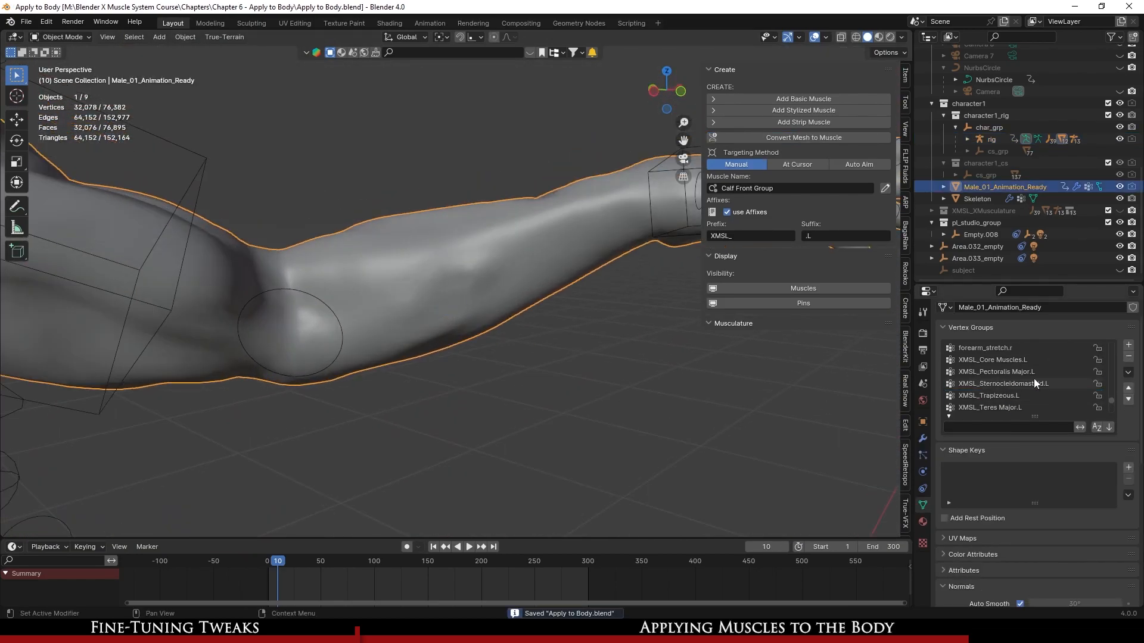
# - Make XMSL_Forearm Group.L the active vertex group of the body mesh and save the file
pyautogui.scroll(2, 1048, 386)
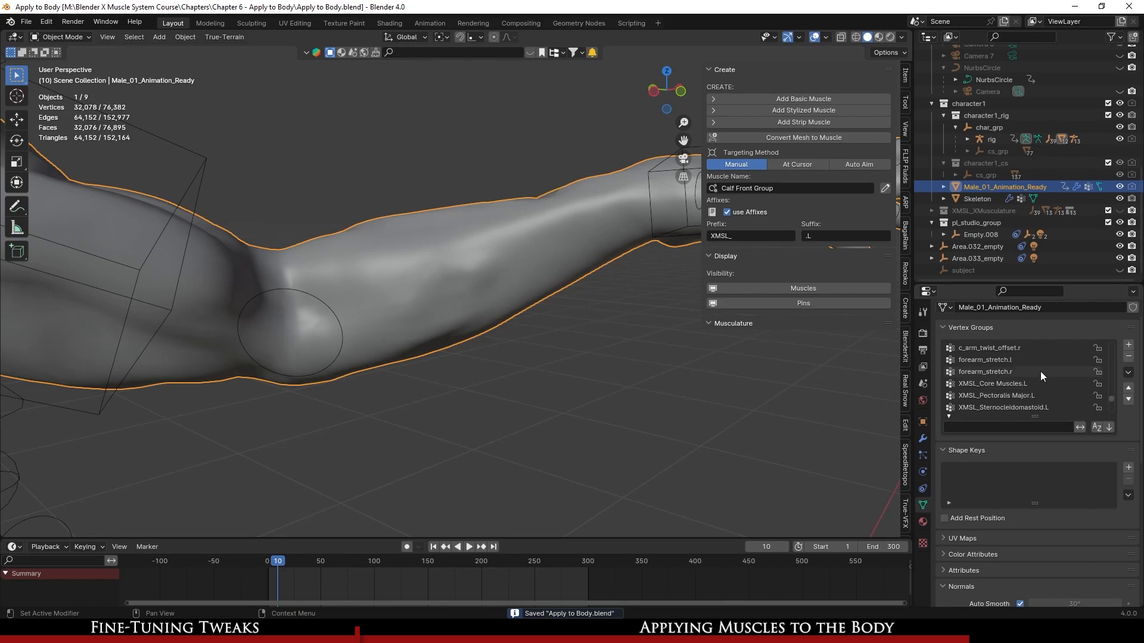
pyautogui.scroll(-5, 1033, 384)
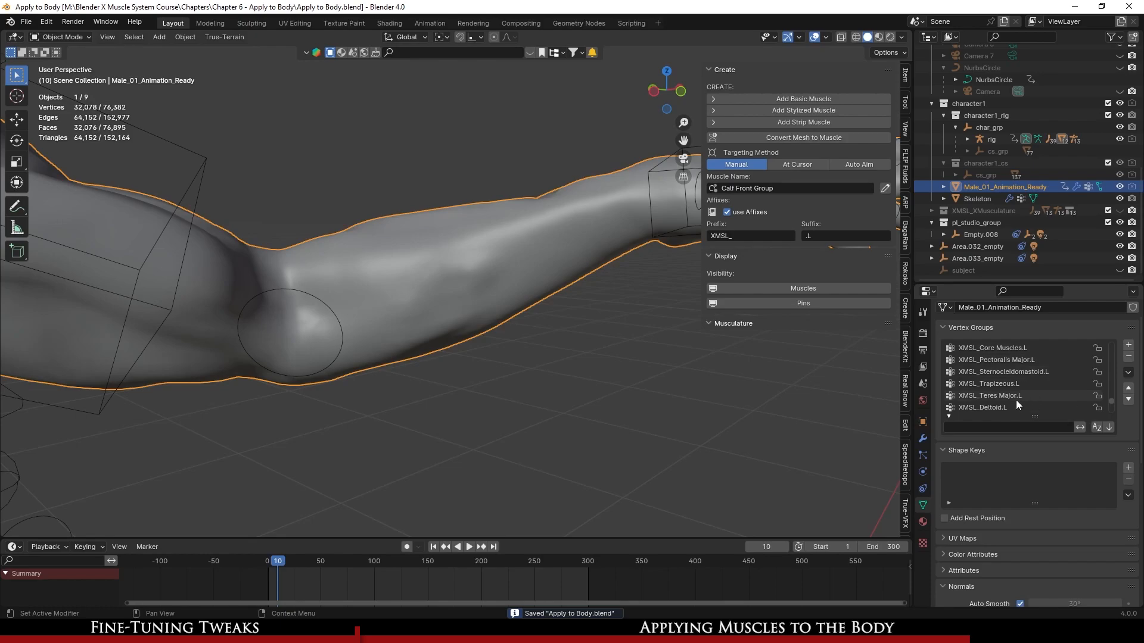
pyautogui.scroll(-2, 1017, 395)
pyautogui.click(1017, 395)
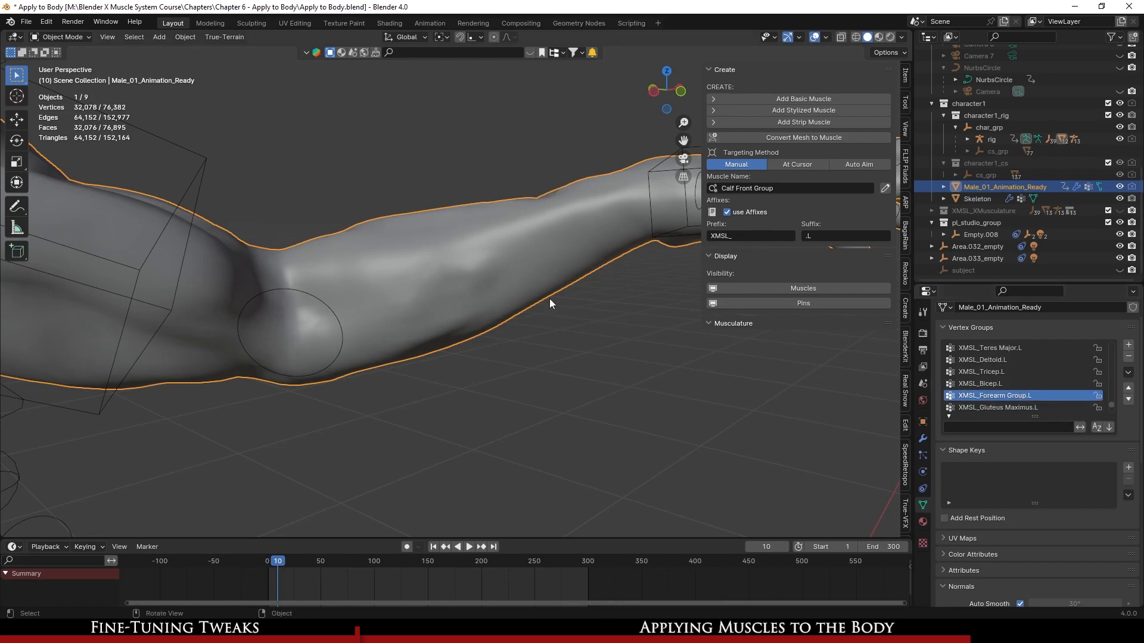
pyautogui.moveTo(560, 300); pyautogui.dragTo(563, 304, button='middle')
pyautogui.hotkey('ctrl', 's')
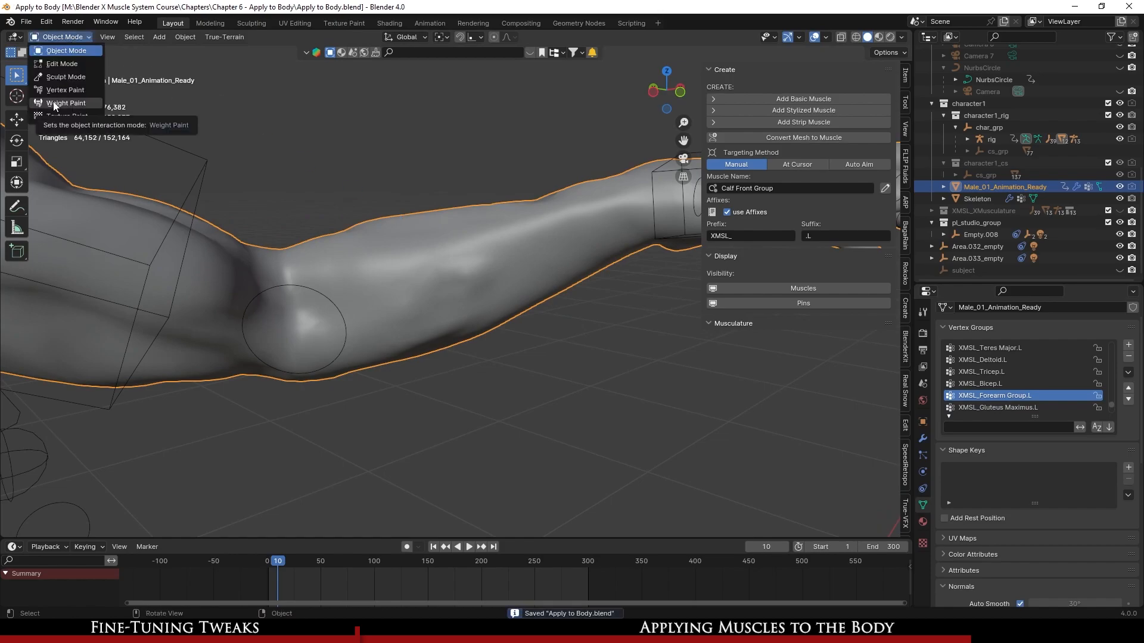
# - Switch the body mesh to Weight Paint, examine the left forearm weights and save the file
pyautogui.click(53, 103)
pyautogui.scroll(-3, 467, 329)
pyautogui.scroll(3, 442, 312)
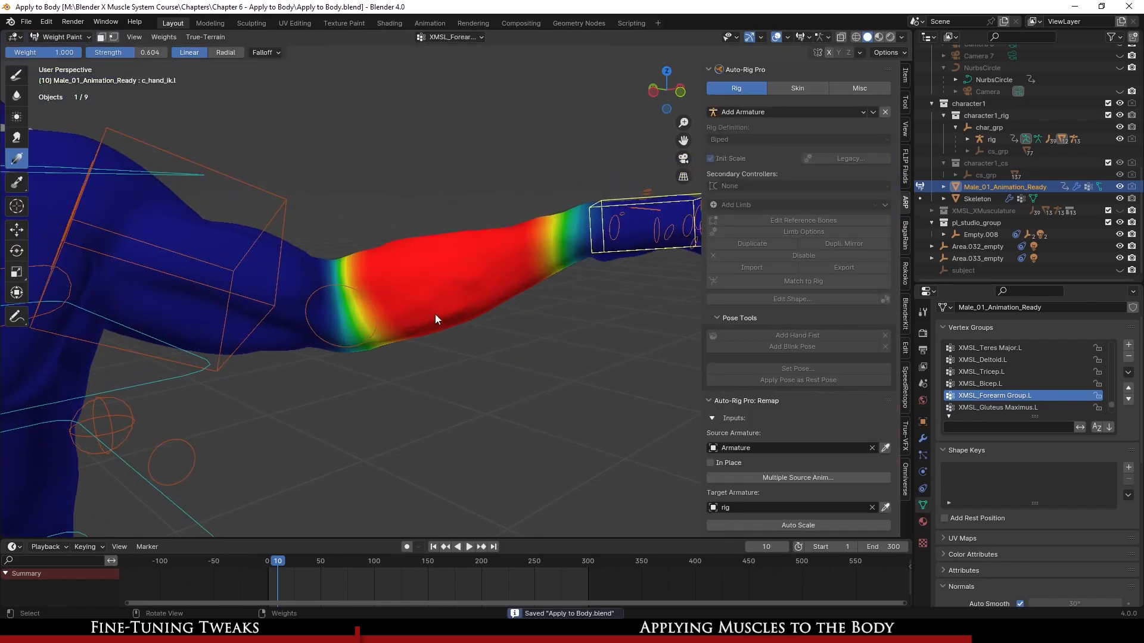
pyautogui.moveTo(398, 299)
pyautogui.mouseDown(button='middle')
pyautogui.moveTo(411, 313)
pyautogui.moveTo(417, 304)
pyautogui.mouseUp(button='middle')
pyautogui.scroll(1, 411, 313)
pyautogui.scroll(-2, 417, 304)
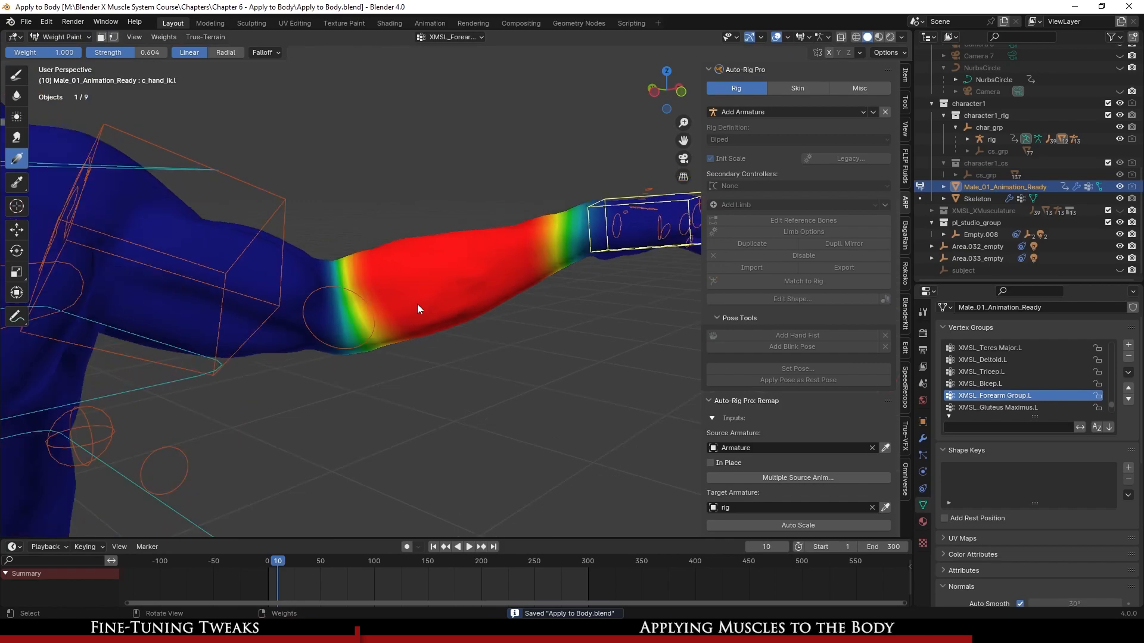
pyautogui.hotkey('ctrl', 's')
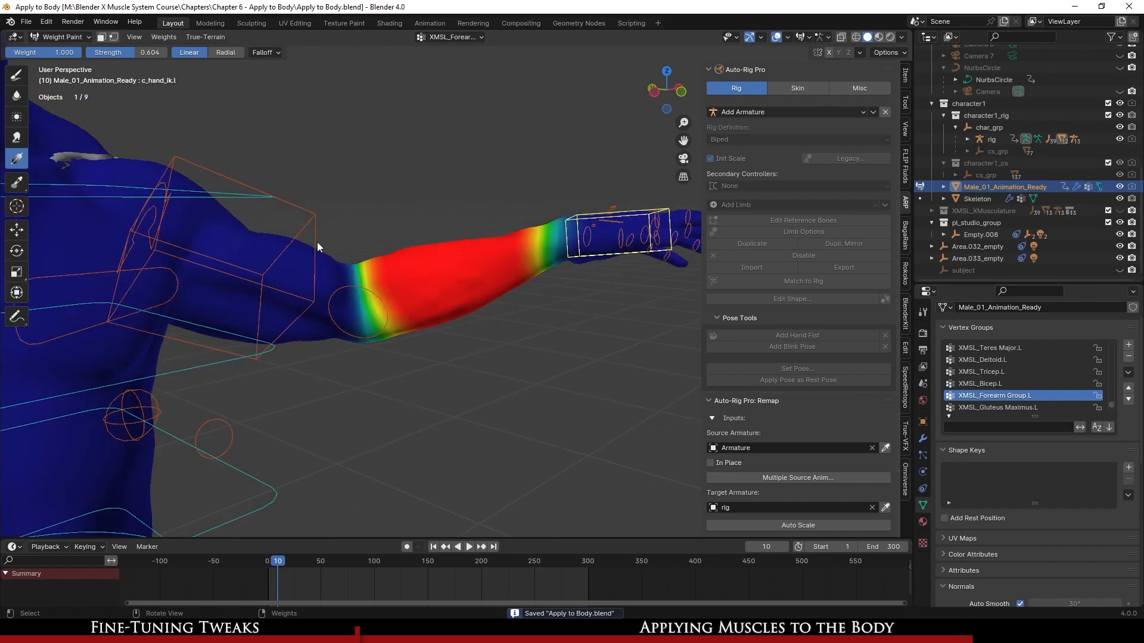
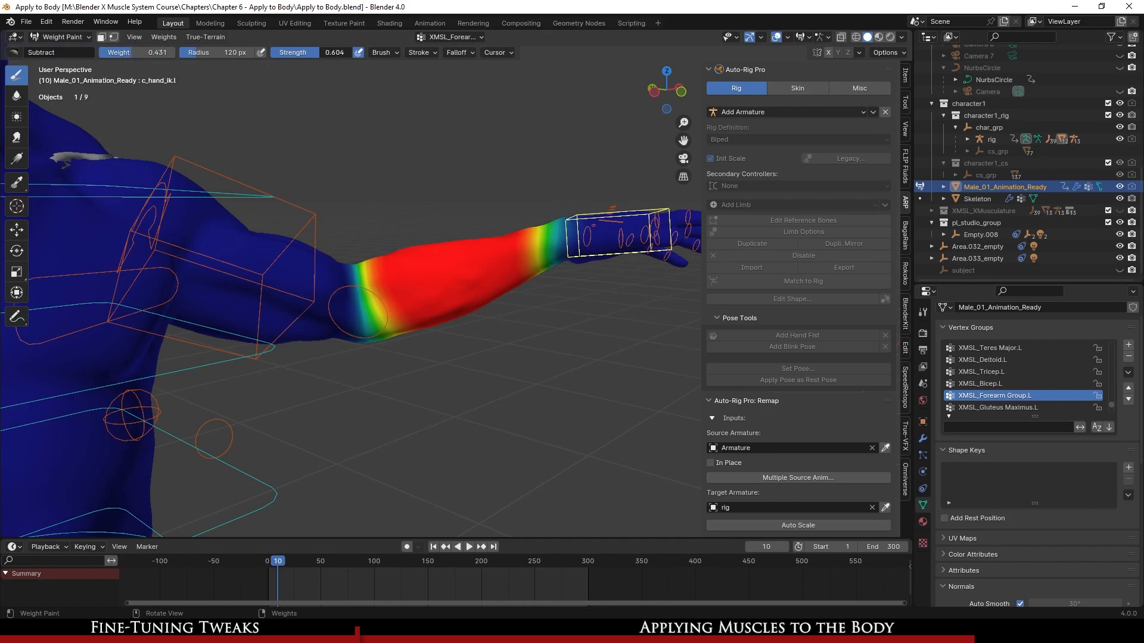
# - Lower the XMSL_Forearm Group.L weights across the whole left forearm with the Subtract brush at weight 0.431 and strength 0.489
pyautogui.scroll(-3, 484, 317)
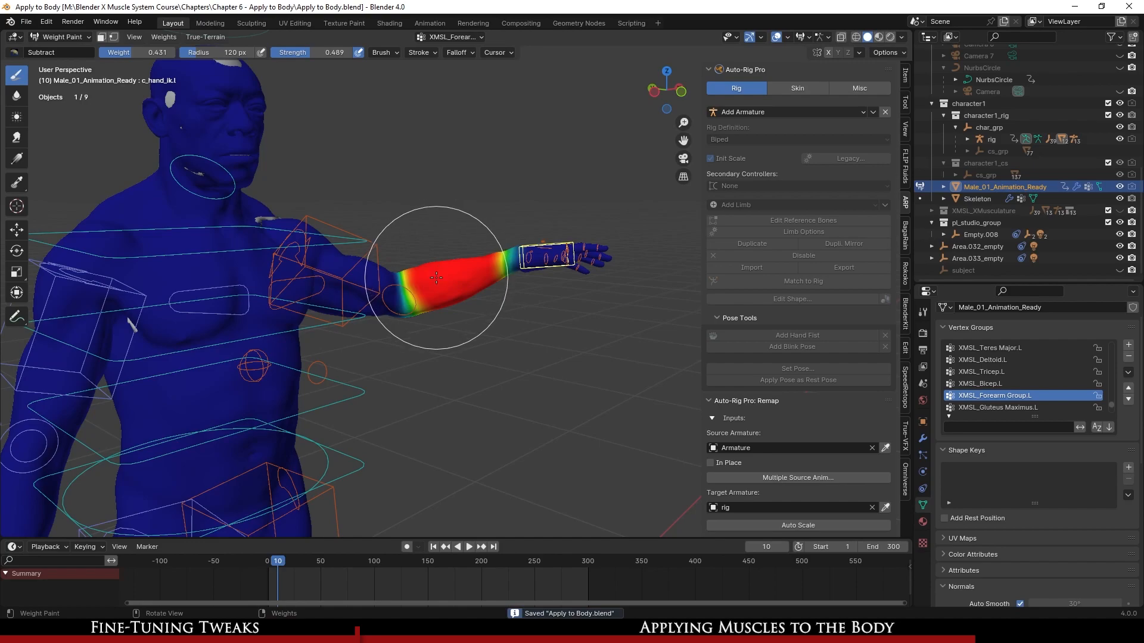
pyautogui.scroll(-3, 432, 283)
pyautogui.moveTo(541, 295); pyautogui.dragTo(644, 294, button='middle')
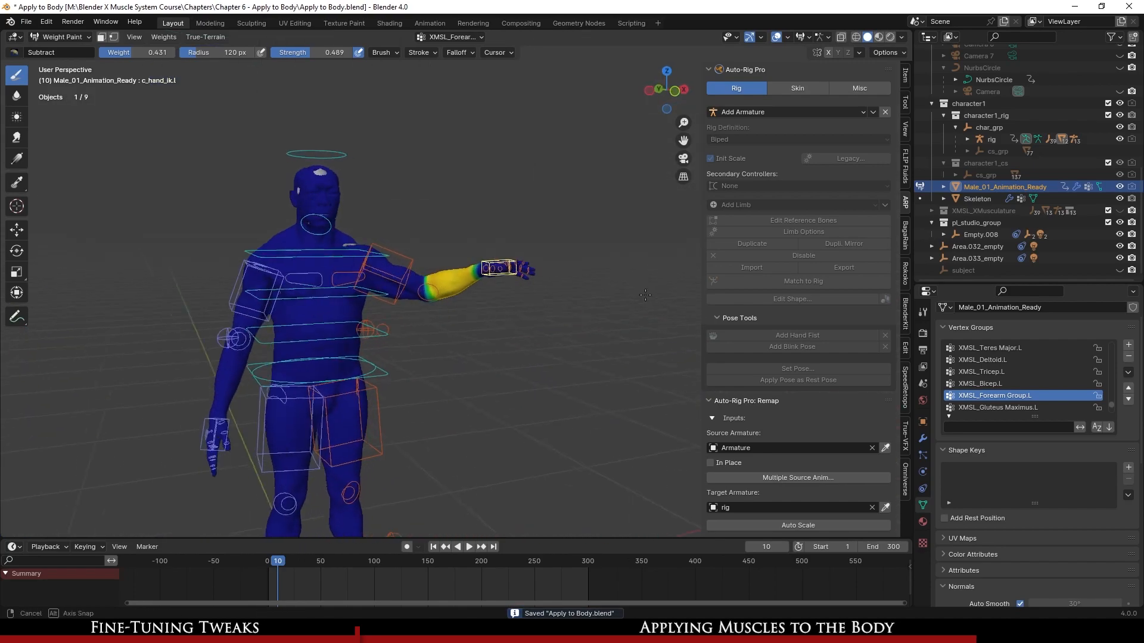
pyautogui.scroll(6, 592, 288)
pyautogui.moveTo(563, 295)
pyautogui.mouseDown(button='middle')
pyautogui.moveTo(414, 358)
pyautogui.moveTo(340, 325)
pyautogui.moveTo(456, 340)
pyautogui.moveTo(582, 319)
pyautogui.mouseUp(button='middle')
pyautogui.scroll(-7, 560, 327)
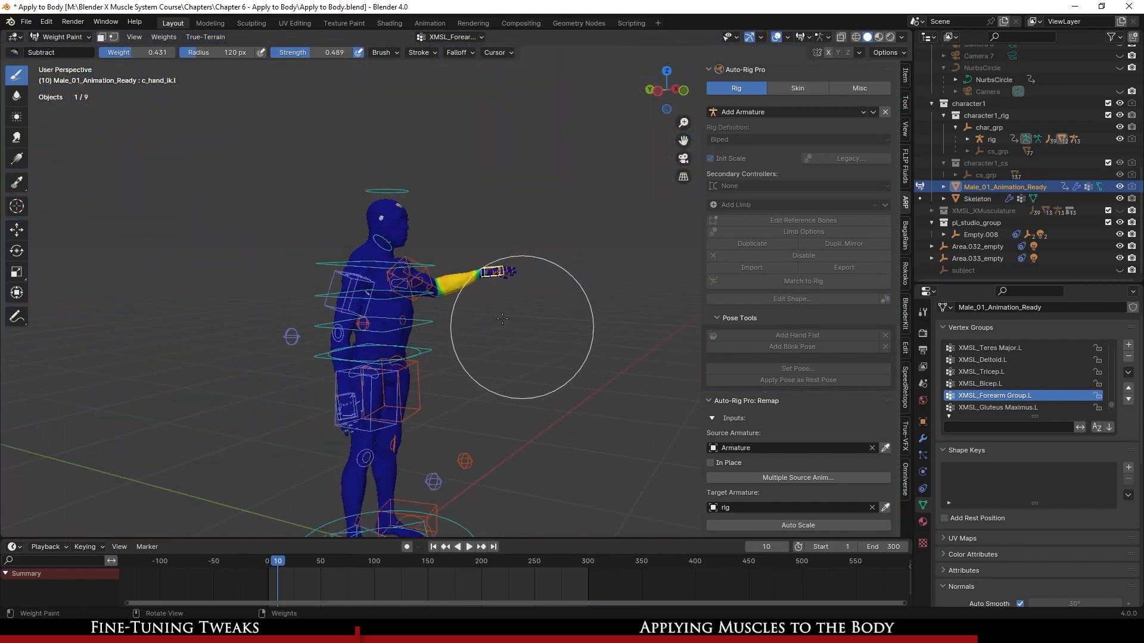
pyautogui.scroll(7, 459, 281)
pyautogui.moveTo(503, 365)
pyautogui.mouseDown(button='middle')
pyautogui.moveTo(235, 404)
pyautogui.moveTo(491, 391)
pyautogui.mouseUp(button='middle')
pyautogui.scroll(-3, 492, 392)
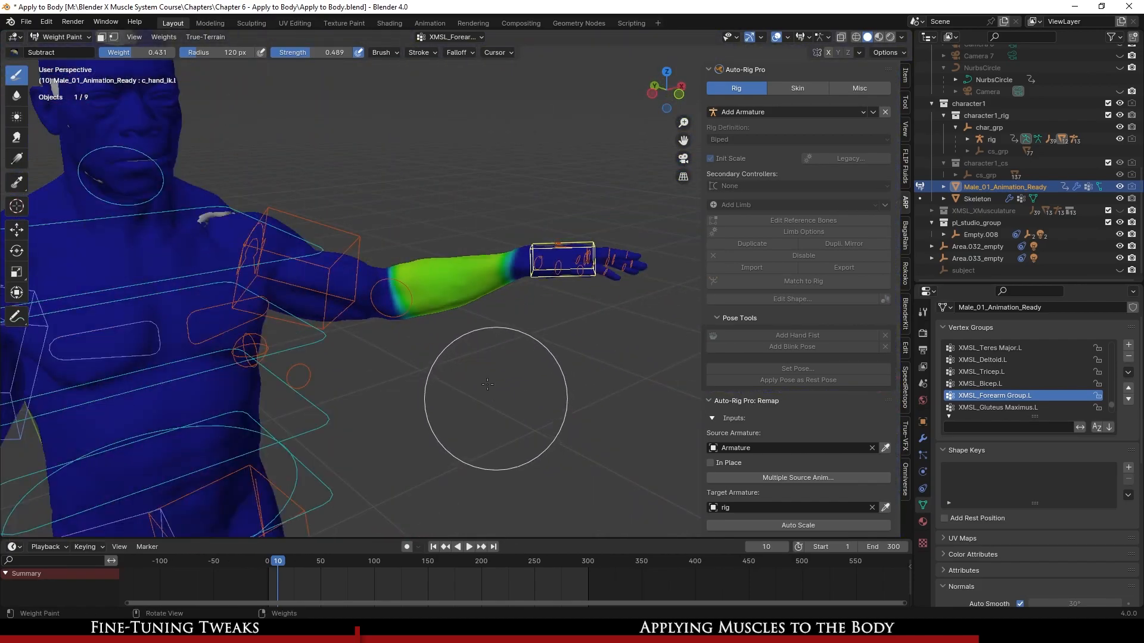
# - Return to Pose Mode on the rig and rotate the left hand's IK control about 28.2°
pyautogui.click(59, 37)
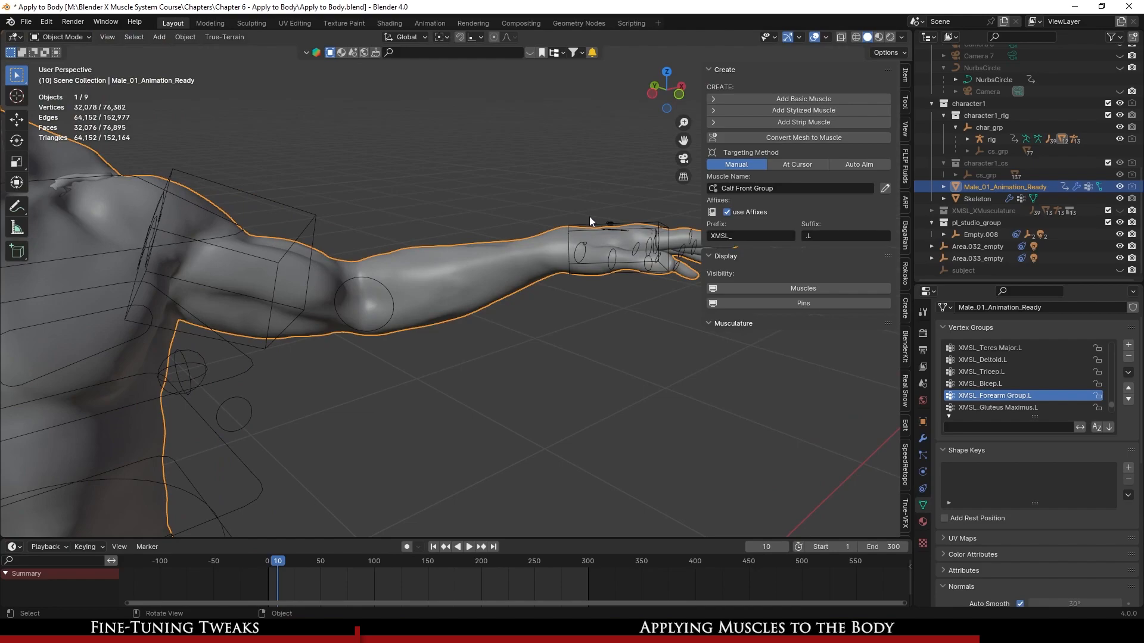
pyautogui.click(595, 233)
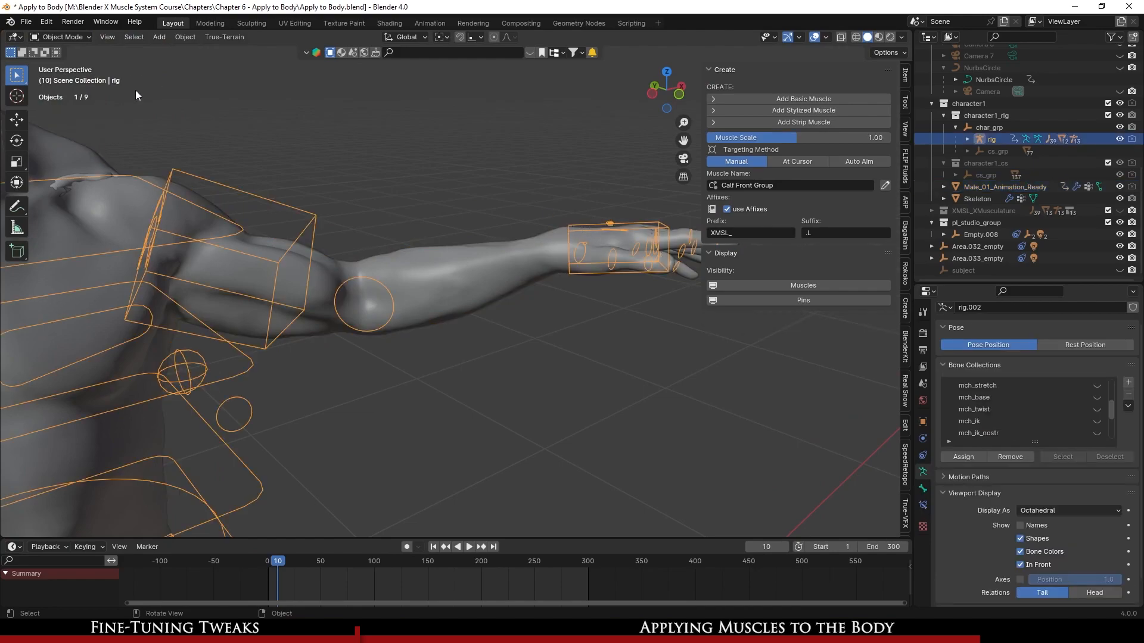
pyautogui.click(61, 76)
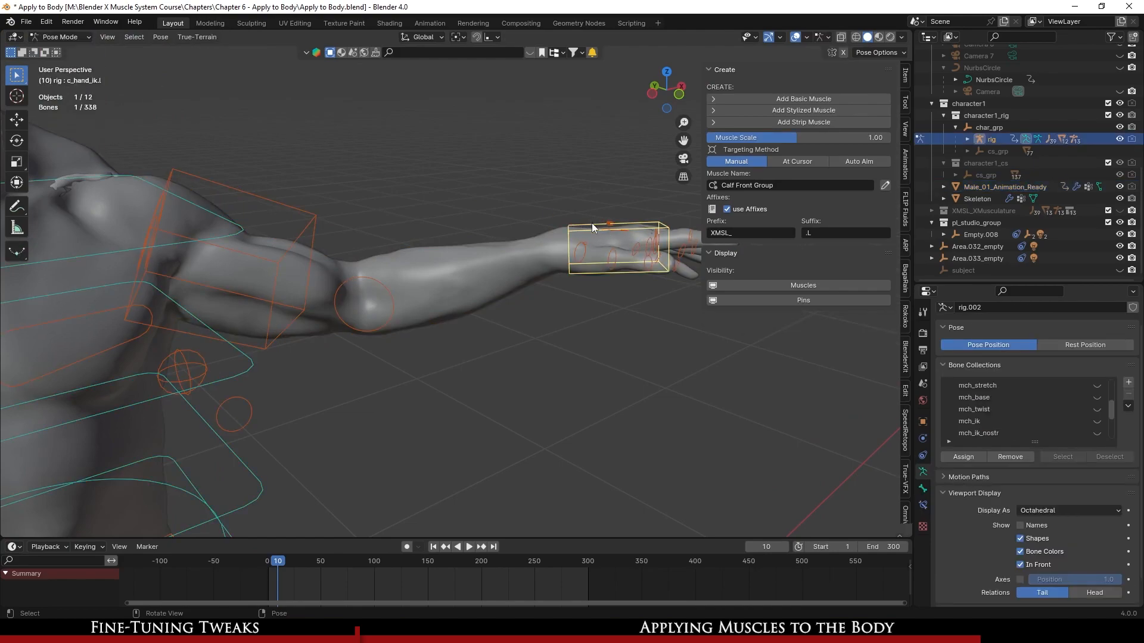
pyautogui.scroll(2, 592, 230)
pyautogui.keyDown('shift'); pyautogui.moveTo(592, 230); pyautogui.dragTo(492, 303, button='middle'); pyautogui.keyUp('shift')
pyautogui.press('r')
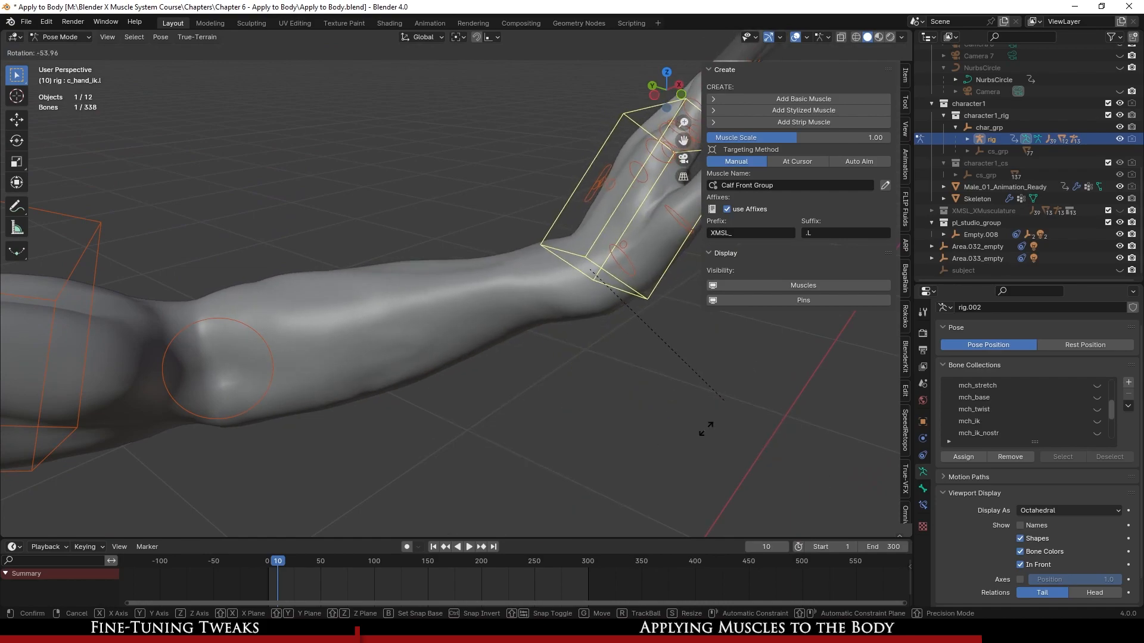
pyautogui.click(453, 459)
# - Rotate the left hand's IK control about -5.82° from a side view and show the XMSL_XMusculature collection
pyautogui.moveTo(452, 459); pyautogui.dragTo(321, 406, button='middle')
pyautogui.press('r')
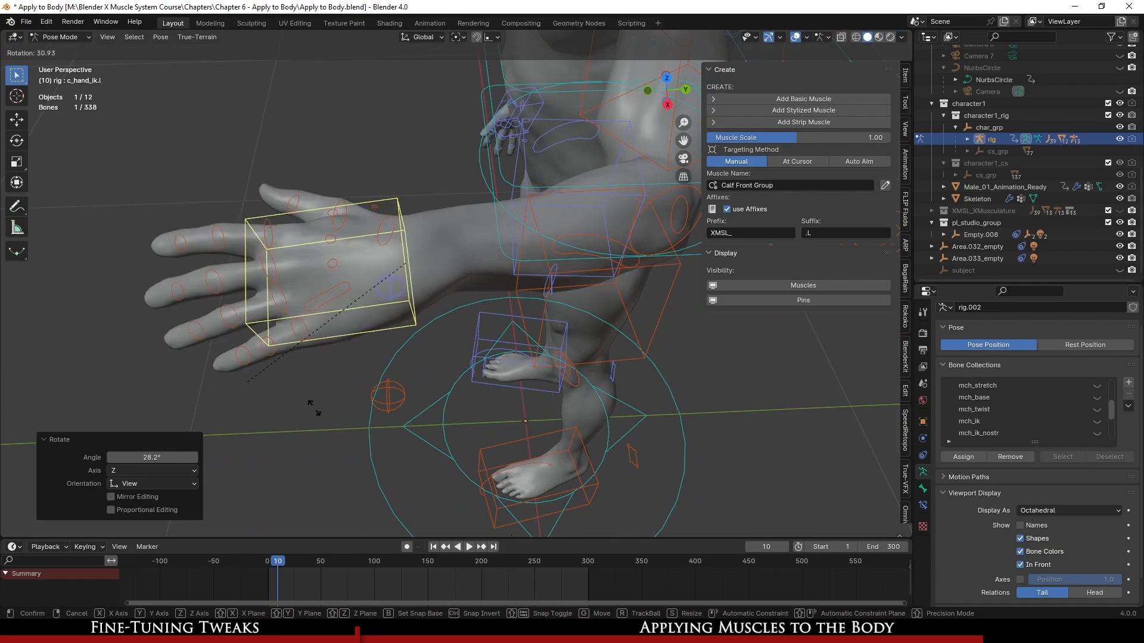
pyautogui.click(381, 358)
pyautogui.moveTo(381, 357); pyautogui.dragTo(333, 334, button='middle')
pyautogui.click(1121, 211)
# - Rotate the left hand's IK control about 7.96° and inspect the exposed forearm muscles
pyautogui.press('r')
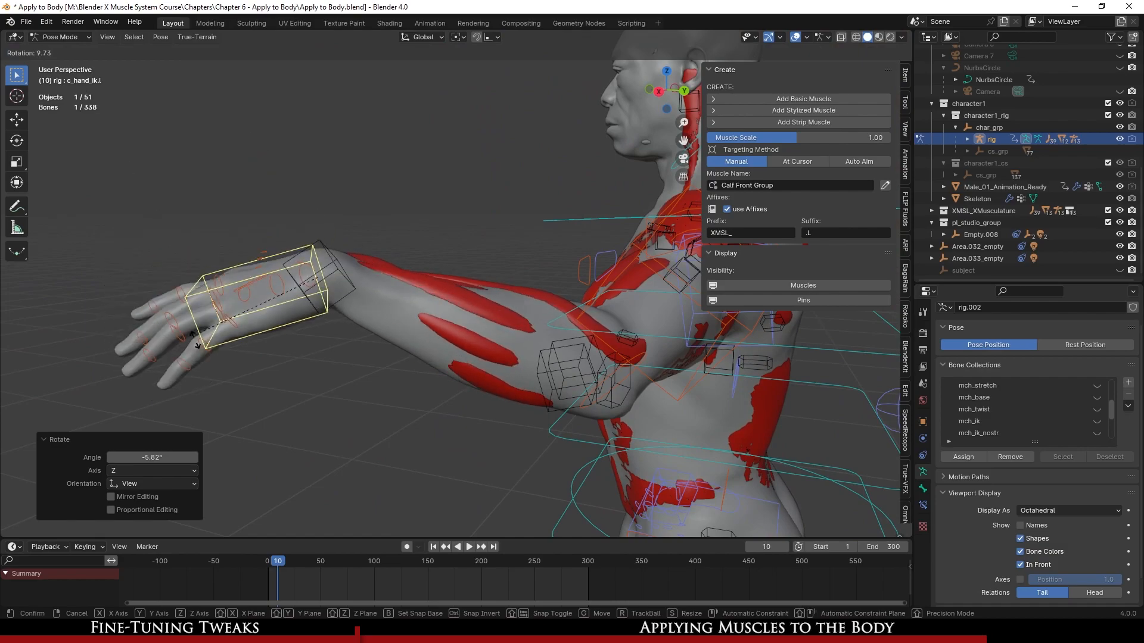
pyautogui.click(275, 311)
pyautogui.moveTo(358, 334)
pyautogui.mouseDown(button='middle')
pyautogui.moveTo(416, 404)
pyautogui.moveTo(467, 200)
pyautogui.moveTo(403, 360)
pyautogui.moveTo(512, 331)
pyautogui.moveTo(418, 262)
pyautogui.moveTo(224, 378)
pyautogui.moveTo(315, 356)
pyautogui.mouseUp(button='middle')
pyautogui.scroll(3, 406, 410)
pyautogui.scroll(-3, 407, 394)
pyautogui.scroll(4, 512, 331)
pyautogui.scroll(-4, 489, 319)
pyautogui.scroll(4, 468, 306)
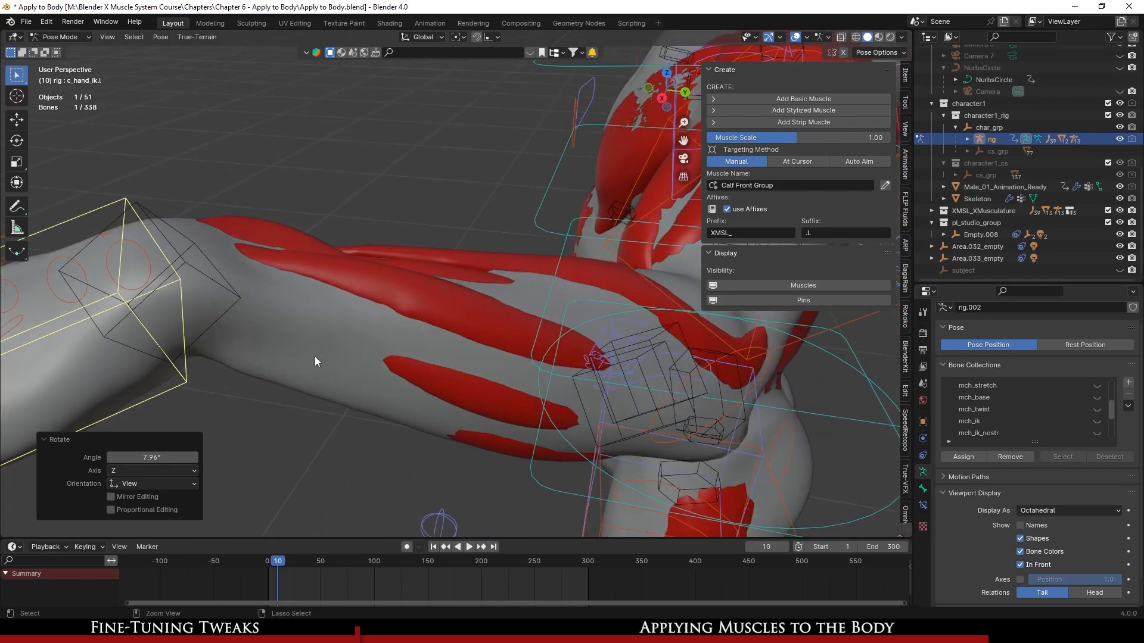
# - Select the XMSL_Forearm Group.L muscle, switch it to Weight Paint and save the file
pyautogui.click(417, 295)
pyautogui.scroll(-3, 417, 294)
pyautogui.moveTo(417, 294)
pyautogui.mouseDown(button='middle')
pyautogui.moveTo(423, 331)
pyautogui.moveTo(417, 302)
pyautogui.moveTo(426, 300)
pyautogui.mouseUp(button='middle')
pyautogui.scroll(3, 416, 301)
pyautogui.hotkey('ctrl', 's')
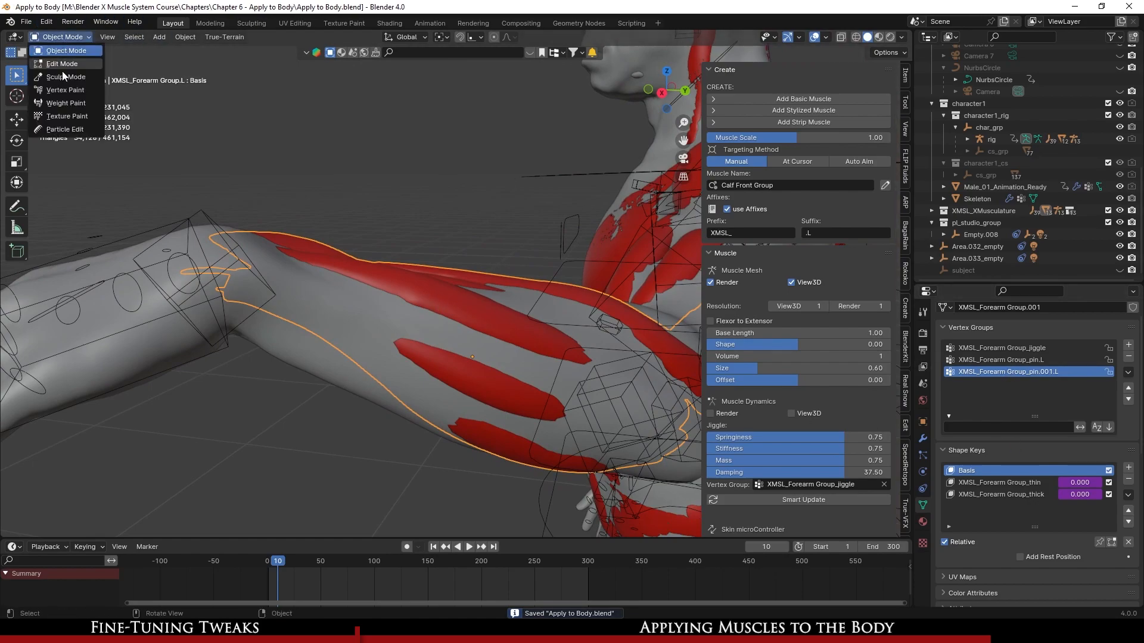
pyautogui.click(65, 103)
pyautogui.hotkey('ctrl', 's')
pyautogui.moveTo(358, 323); pyautogui.dragTo(362, 290, button='middle')
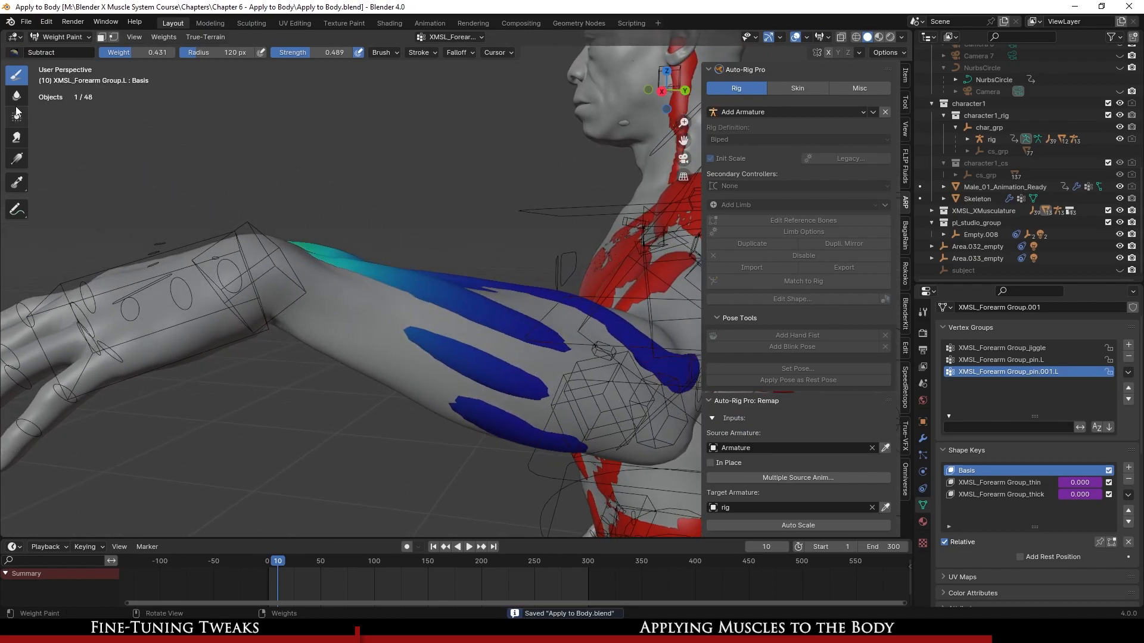
# - Choose the Add brush at strength 1.000 for the forearm muscle's weights and save the file
pyautogui.click(14, 52)
pyautogui.click(27, 96)
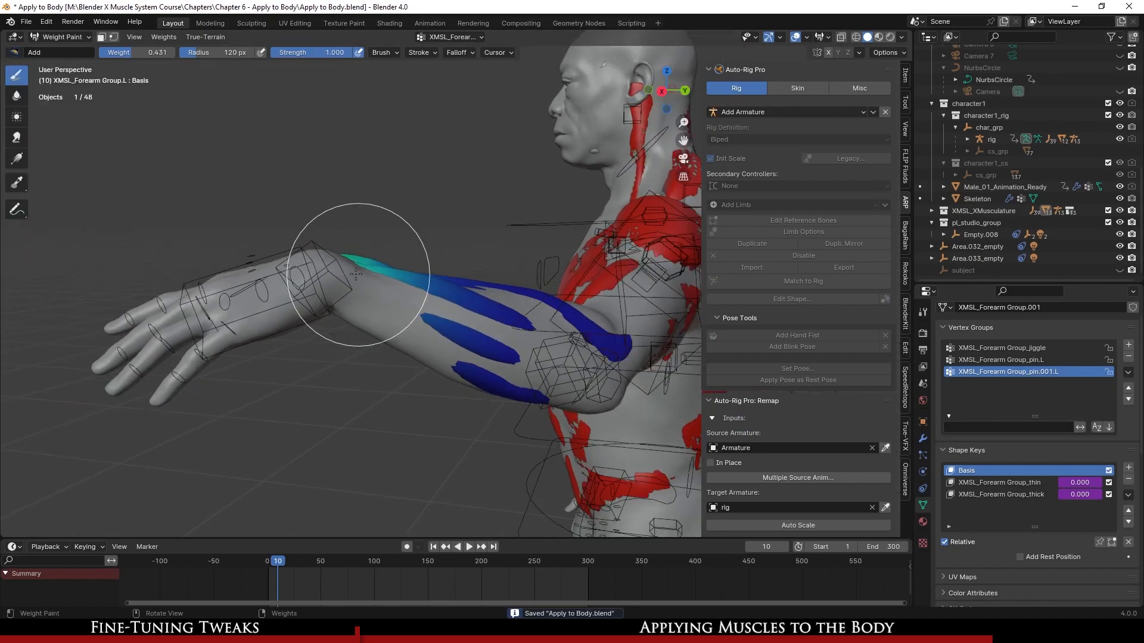
pyautogui.moveTo(470, 312)
pyautogui.keyDown('ctrl'); pyautogui.mouseDown(button='middle')
pyautogui.moveTo(464, 338)
pyautogui.moveTo(461, 295)
pyautogui.moveTo(484, 278)
pyautogui.mouseUp(button='middle'); pyautogui.keyUp('ctrl')
pyautogui.scroll(-3, 469, 294)
pyautogui.hotkey('ctrl', 's')
# - Reduce the forearm muscle's XMSL_Forearm Group_pin.001.L weights with a linear weight gradient at weight 0.431 and strength 0.489
pyautogui.click(15, 56)
pyautogui.click(187, 118)
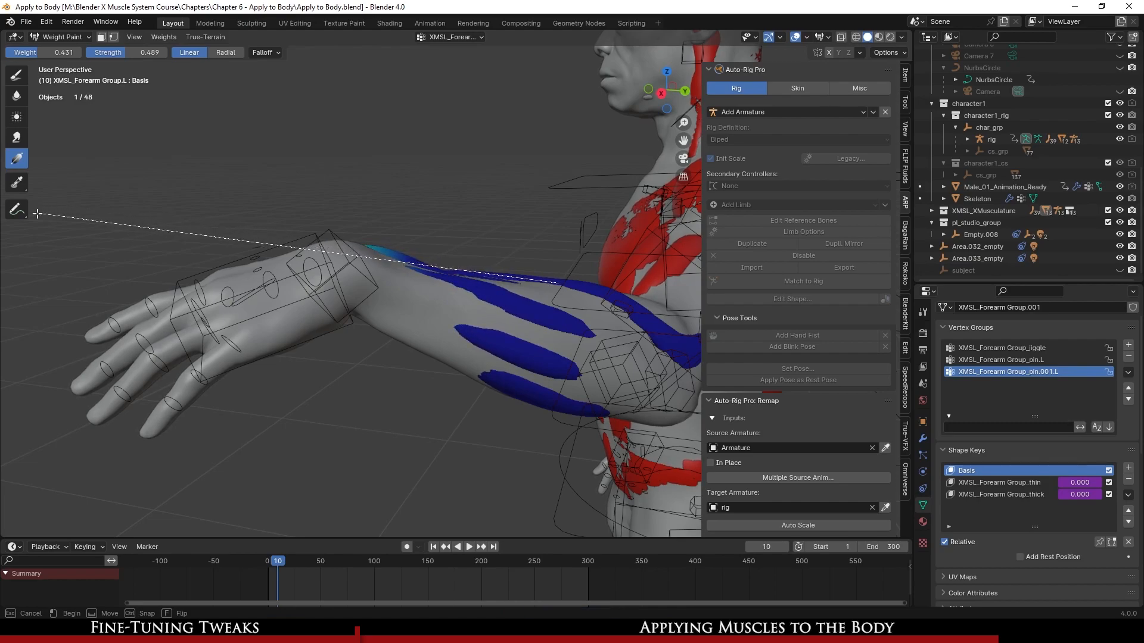
pyautogui.moveTo(433, 285); pyautogui.dragTo(461, 292, button='middle')
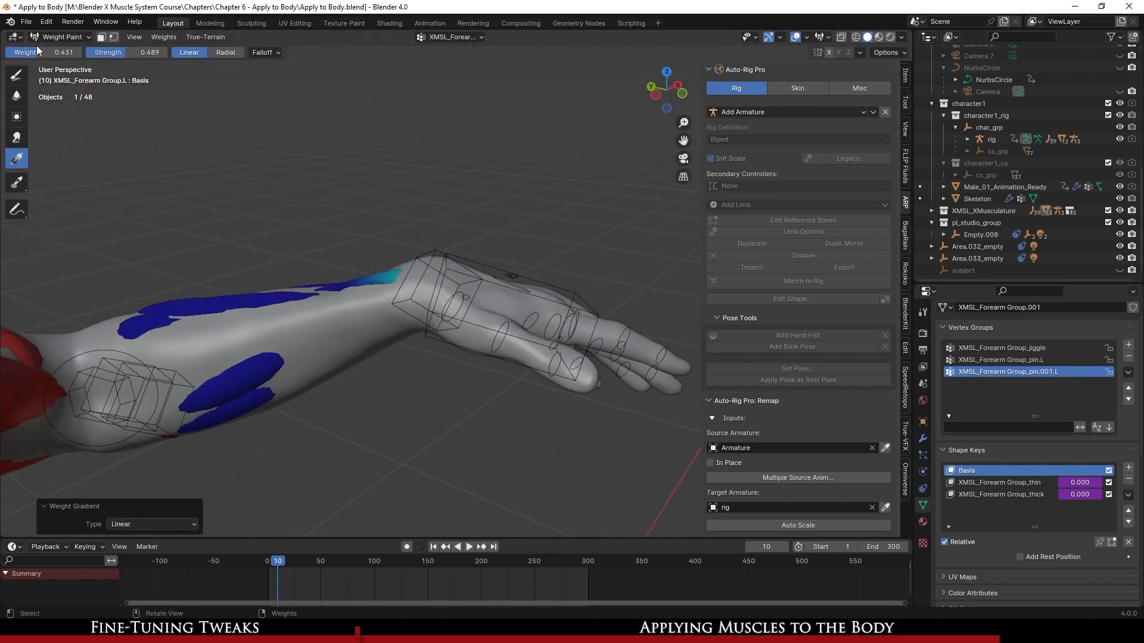
# - Select the rig, return to Pose Mode and rotate the left hand's IK control about -2.4°
pyautogui.click(63, 51)
pyautogui.click(510, 288)
pyautogui.hotkey('ctrl', 'Tab')
pyautogui.moveTo(529, 288); pyautogui.dragTo(560, 276, button='middle')
pyautogui.press('r')
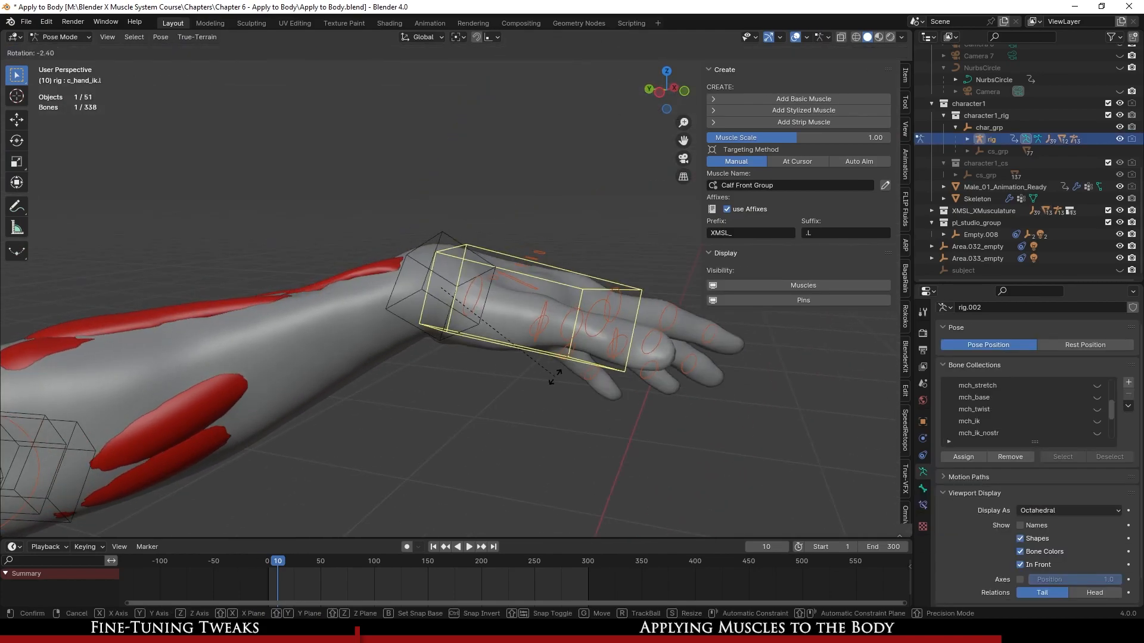
pyautogui.click(562, 298)
# - Rotate the left hand's IK control about 38.2° and hide the XMSL_XMusculature collection
pyautogui.moveTo(562, 299); pyautogui.dragTo(316, 358, button='middle')
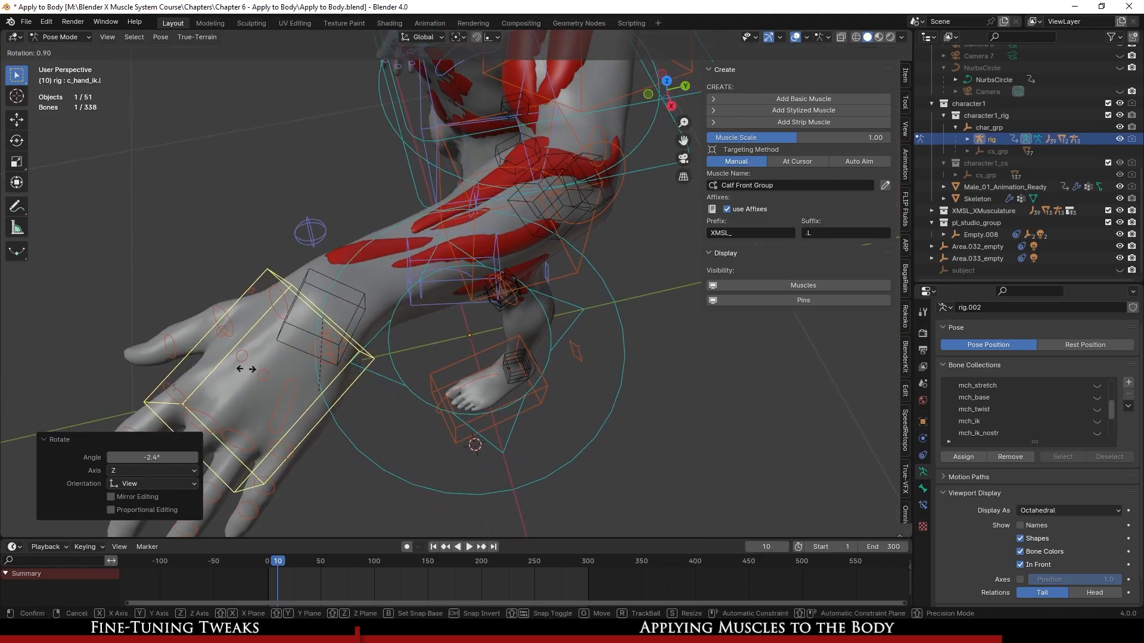
pyautogui.press('r')
pyautogui.click(584, 226)
pyautogui.moveTo(584, 227); pyautogui.dragTo(477, 179, button='middle')
pyautogui.click(1120, 210)
# - Rotate the left hand's IK control about -39.2° in a side view of the arm and inspect the forearm skin
pyautogui.moveTo(595, 298); pyautogui.dragTo(129, 298, button='middle')
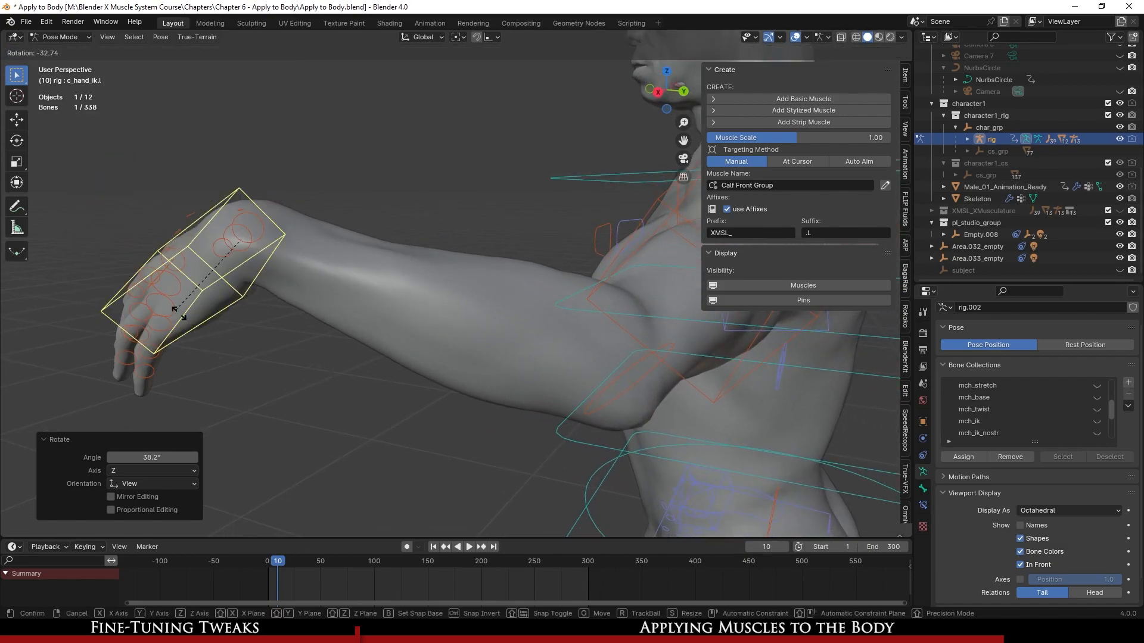
pyautogui.click(185, 316)
pyautogui.moveTo(334, 292); pyautogui.dragTo(187, 334, button='middle')
pyautogui.moveTo(507, 303); pyautogui.dragTo(334, 321, button='middle')
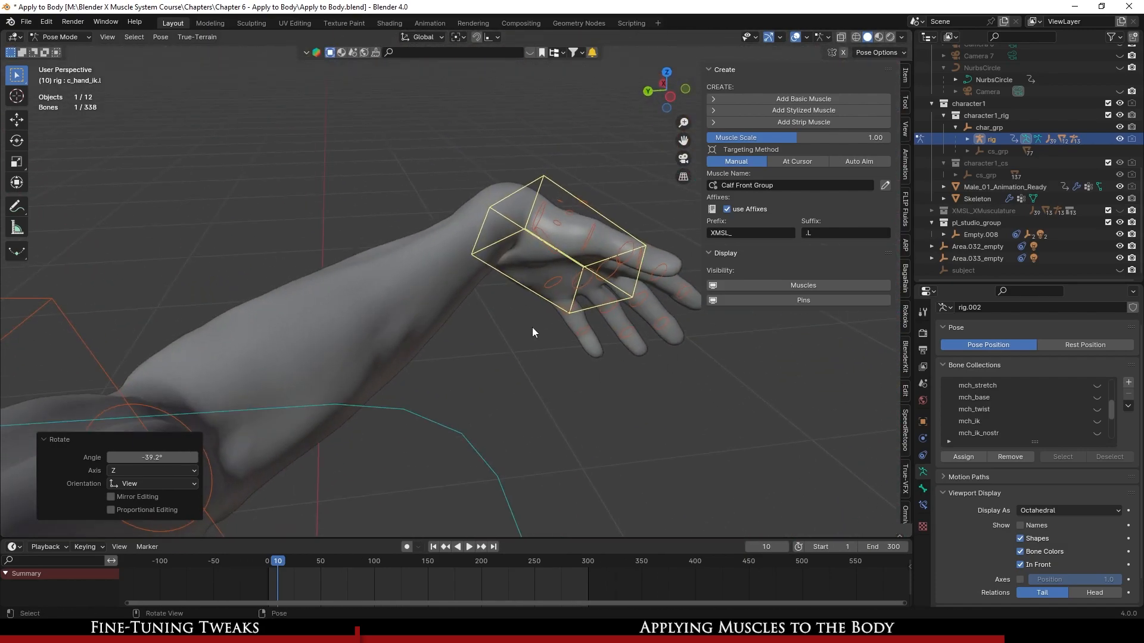
# - Rotate the left hand's IK control about -79.9° and, from a second angle, about 53.6°
pyautogui.press('r')
pyautogui.click(599, 262)
pyautogui.moveTo(598, 262); pyautogui.dragTo(620, 281, button='middle')
pyautogui.press('r')
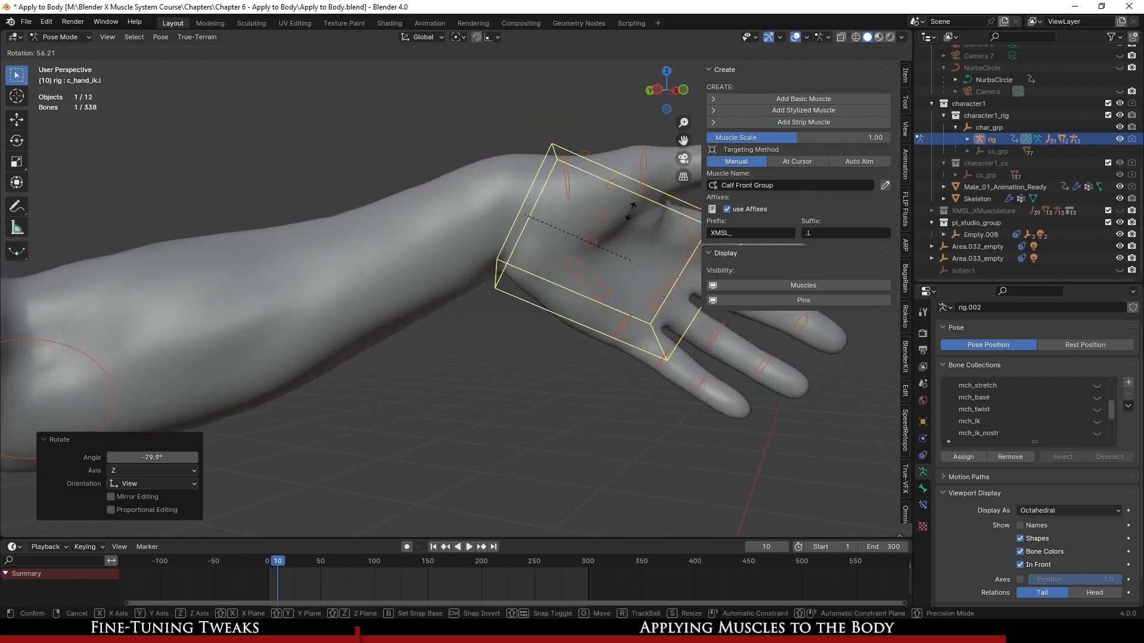
pyautogui.click(557, 140)
# - Rotate the left hand's IK control about 48° and move it about 0.043 m in X, -0.001 m in Y and -0.042 m in Z
pyautogui.moveTo(557, 140); pyautogui.dragTo(273, 338, button='middle')
pyautogui.press('r')
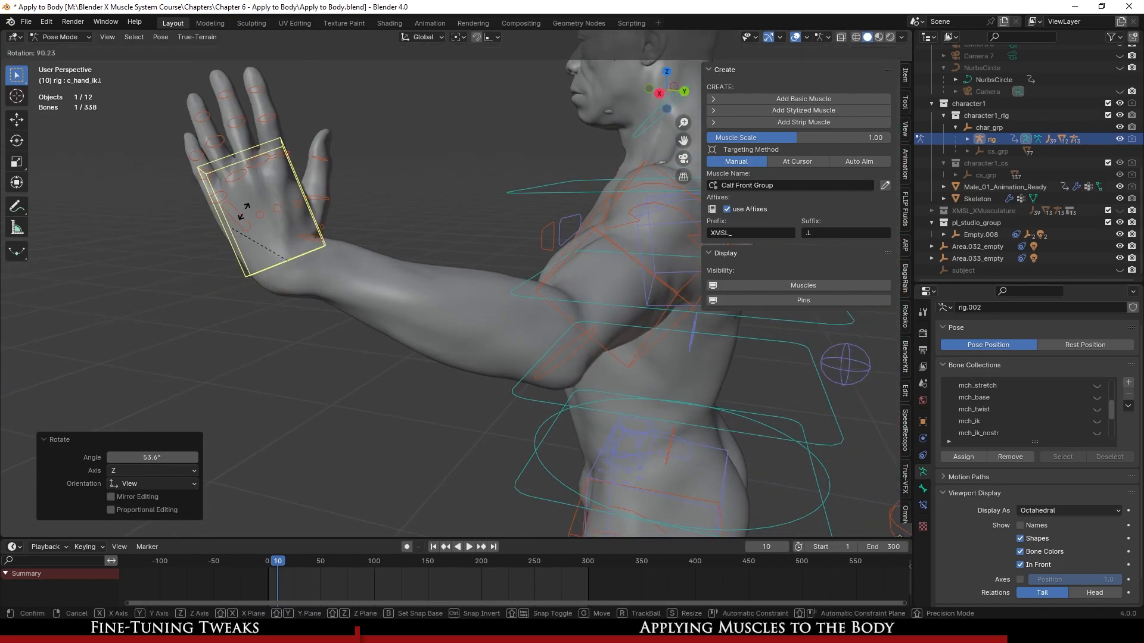
pyautogui.click(151, 290)
pyautogui.moveTo(151, 290); pyautogui.dragTo(124, 273, button='middle')
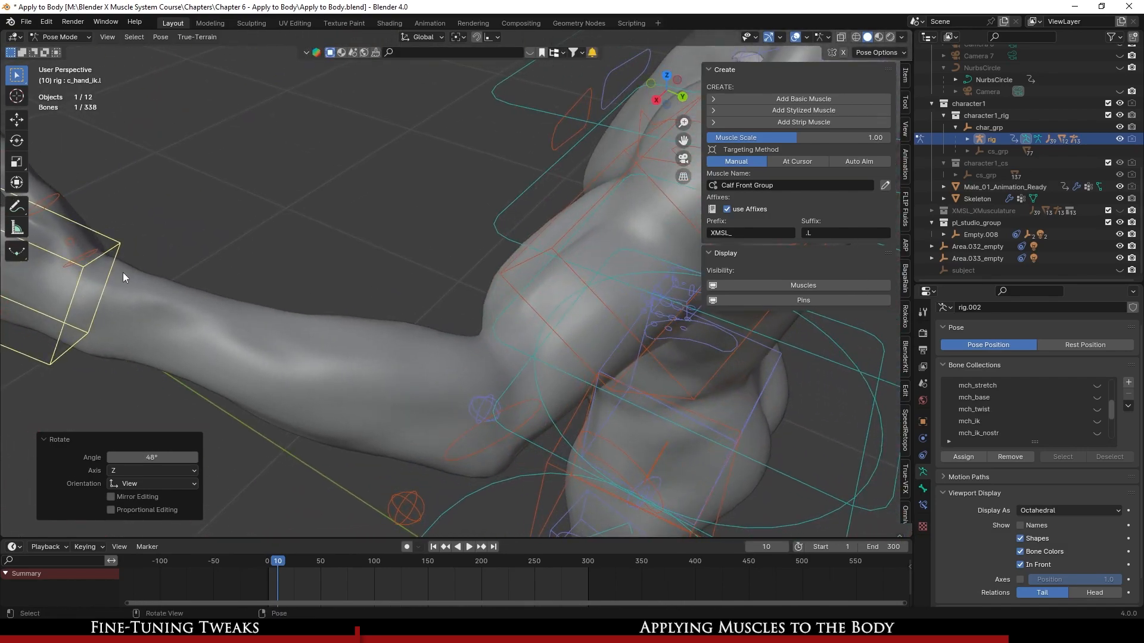
pyautogui.press('g')
pyautogui.click(299, 250)
# - Rotate the left hand's IK control about -106° in one view and about 97.4° in another
pyautogui.moveTo(299, 249); pyautogui.dragTo(579, 295, button='middle')
pyautogui.press('r')
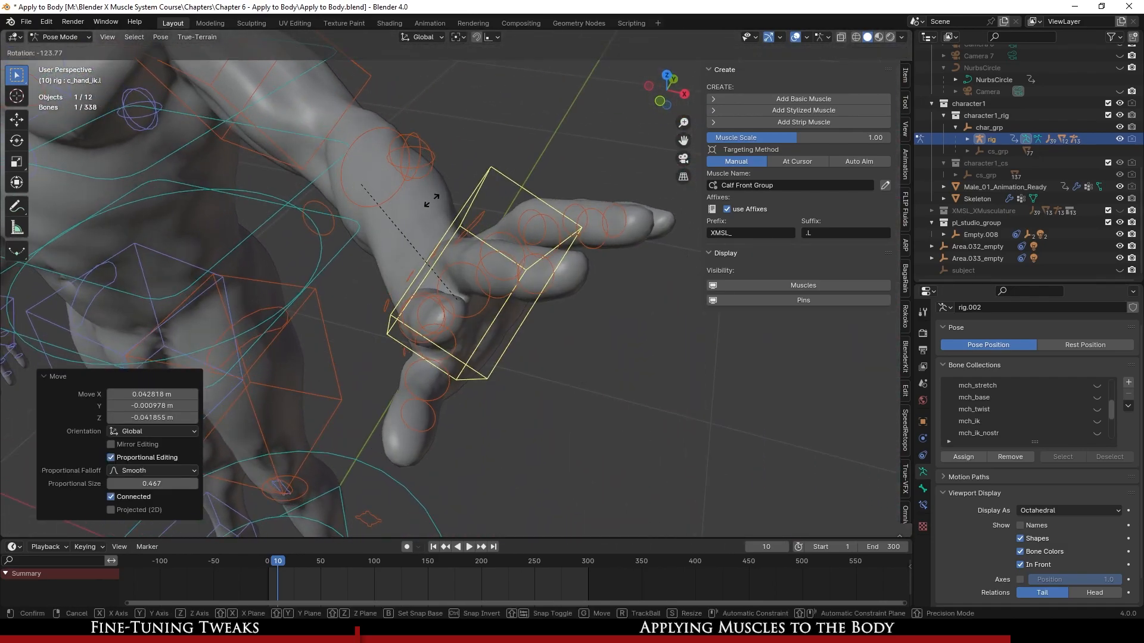
pyautogui.click(415, 196)
pyautogui.moveTo(416, 196); pyautogui.dragTo(514, 231, button='middle')
pyautogui.press('r')
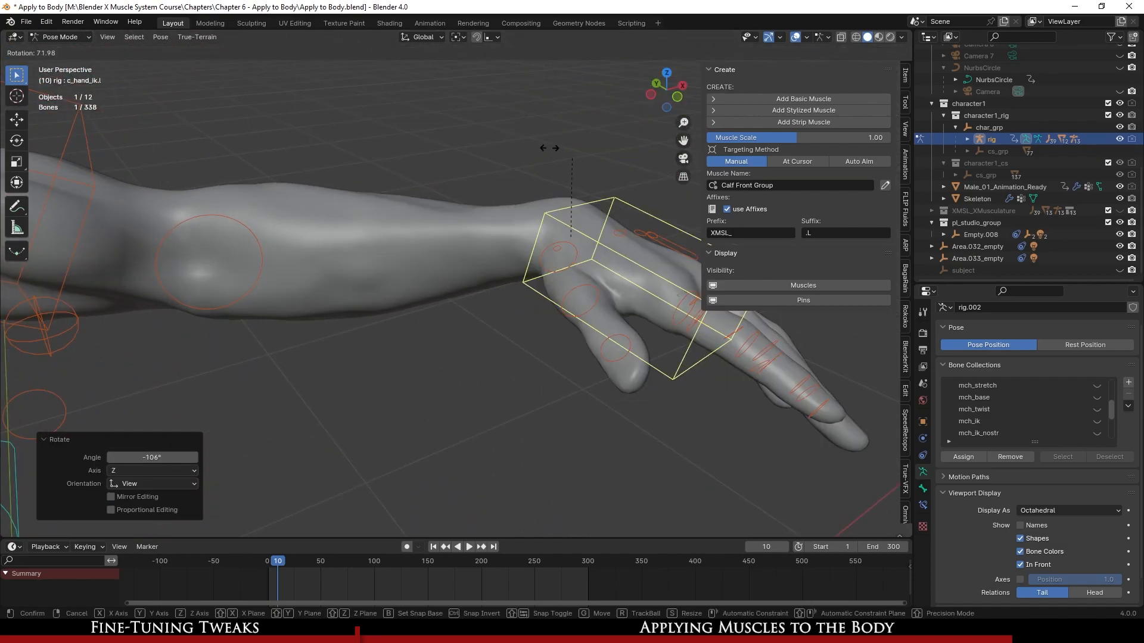
pyautogui.click(588, 192)
# - Rotate the left hand's IK control roughly into line with the forearm and inspect the arm's surface
pyautogui.moveTo(588, 192); pyautogui.dragTo(570, 312, button='middle')
pyautogui.press('r')
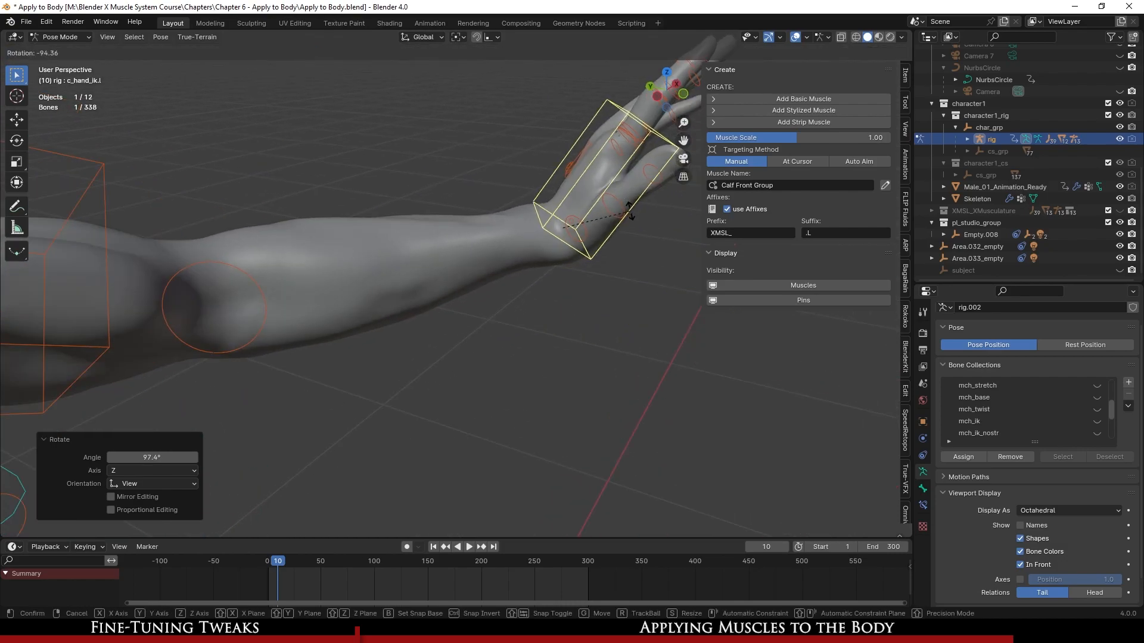
pyautogui.click(496, 324)
pyautogui.moveTo(496, 324); pyautogui.dragTo(507, 296, button='middle')
pyautogui.scroll(3, 434, 285)
pyautogui.scroll(-2, 488, 298)
pyautogui.scroll(2, 477, 289)
# - Return to Object Mode, select the body mesh and save the file
pyautogui.hotkey('ctrl', 'Tab')
pyautogui.click(503, 280)
pyautogui.hotkey('ctrl', 's')
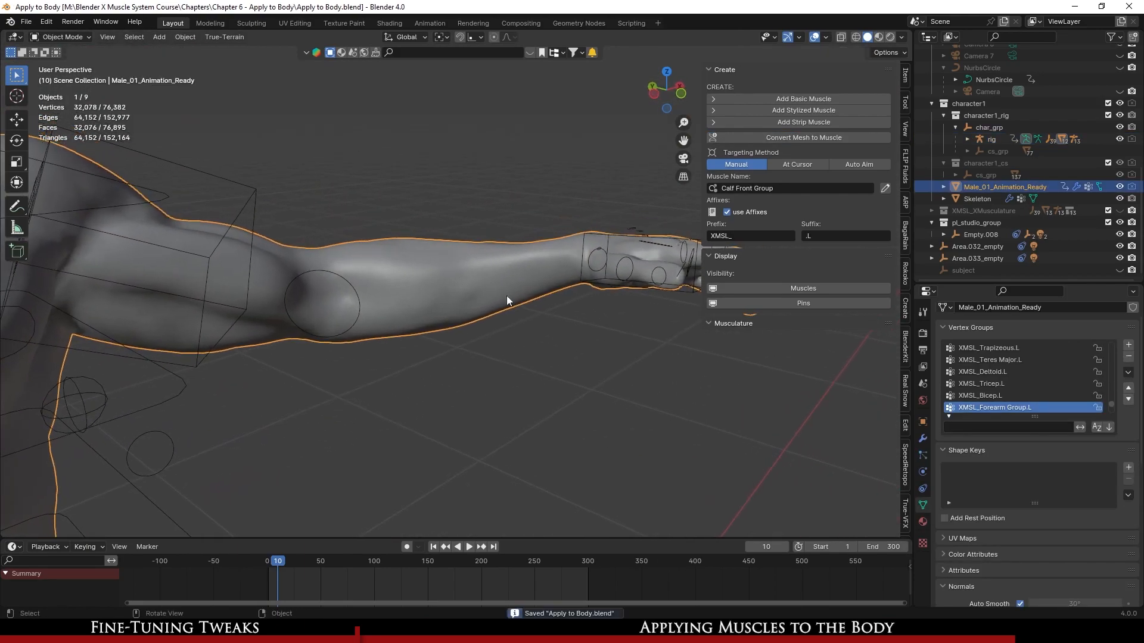
# - Put the body mesh in Weight Paint mode on XMSL_Forearm Group.L and choose the Add brush of the Draw tool
pyautogui.click(77, 37)
pyautogui.click(70, 105)
pyautogui.scroll(-3, 435, 312)
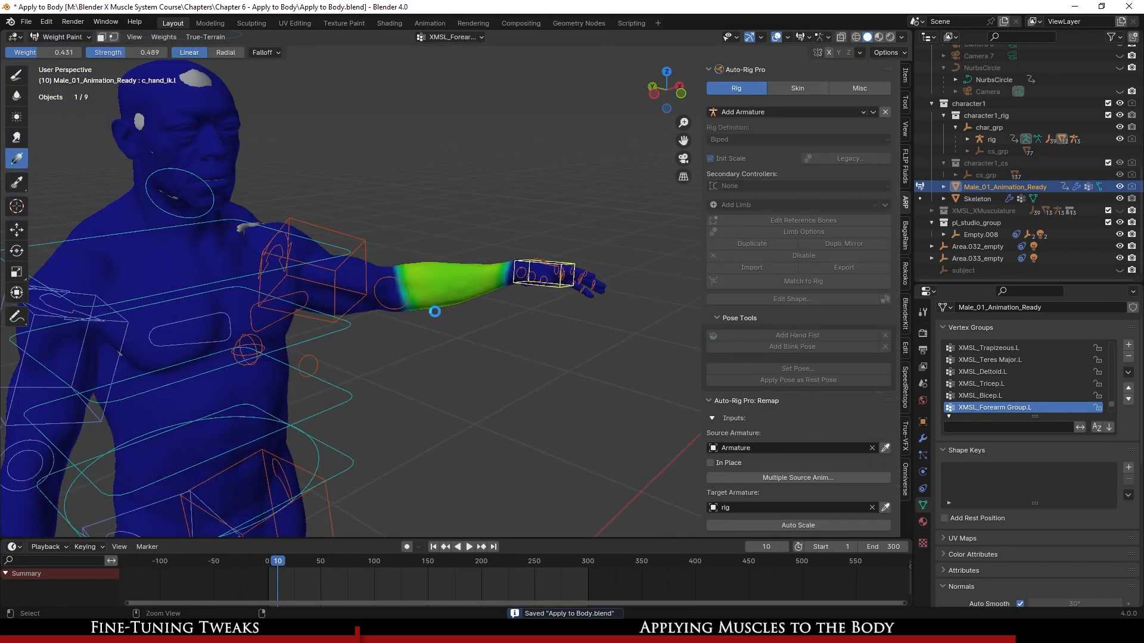
pyautogui.click(17, 75)
pyautogui.click(15, 52)
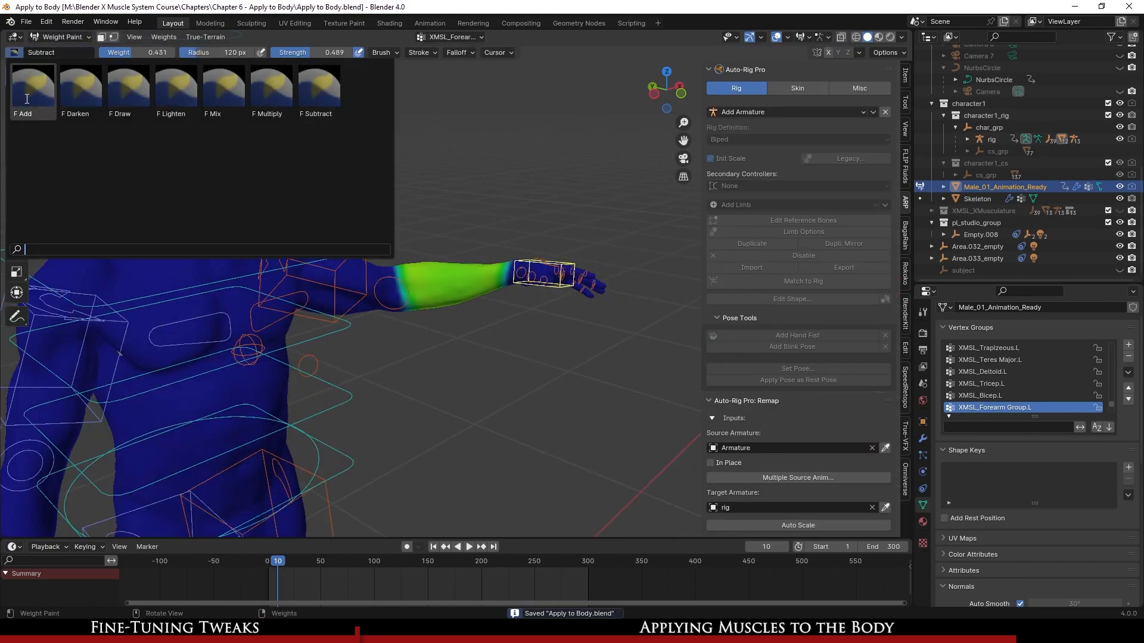
pyautogui.click(35, 97)
# - Try an Add brush stroke over the left forearm's weights and undo it
pyautogui.scroll(-3, 307, 192)
pyautogui.scroll(3, 524, 320)
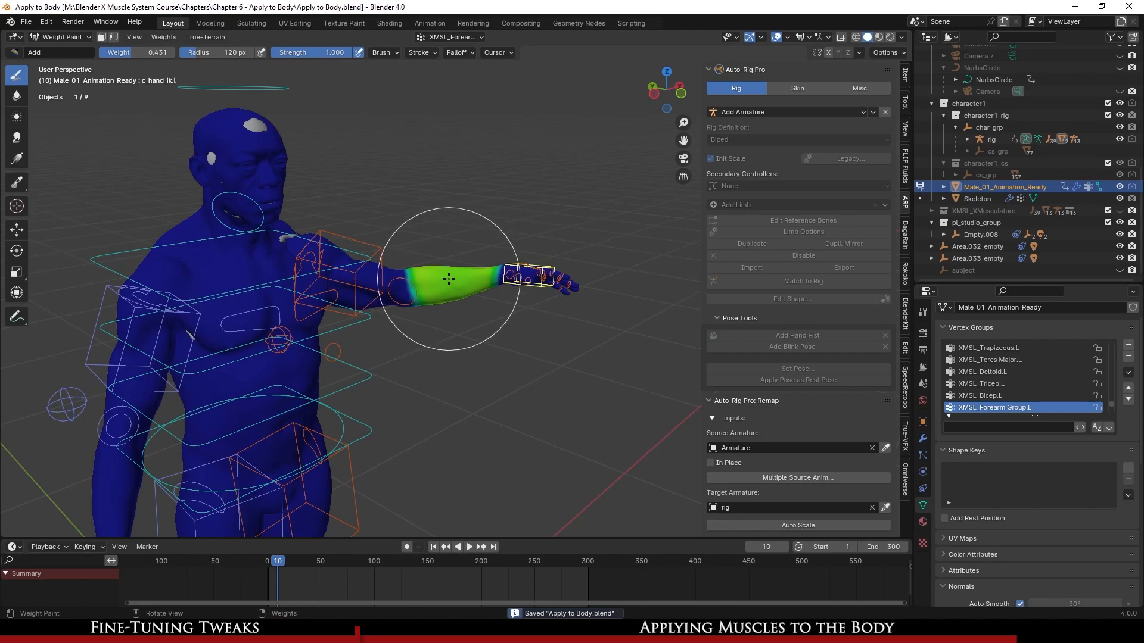
pyautogui.moveTo(452, 278); pyautogui.dragTo(455, 278)
pyautogui.moveTo(471, 286)
pyautogui.mouseDown(button='middle')
pyautogui.moveTo(485, 319)
pyautogui.moveTo(292, 272)
pyautogui.moveTo(421, 332)
pyautogui.moveTo(422, 296)
pyautogui.moveTo(447, 268)
pyautogui.moveTo(581, 272)
pyautogui.mouseUp(button='middle')
pyautogui.hotkey('ctrl', 'z')
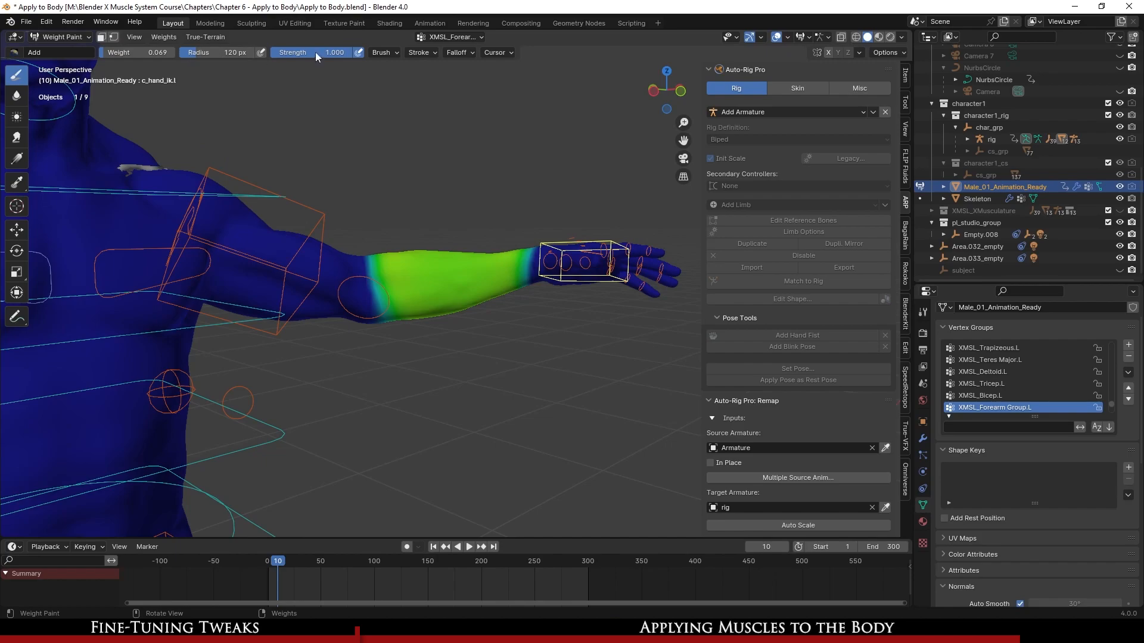
# - Add weight across the left forearm with weight 0.069 and strength 0.403, and return the body mesh to Object Mode
pyautogui.moveTo(456, 249)
pyautogui.mouseDown(button='middle')
pyautogui.moveTo(473, 334)
pyautogui.moveTo(447, 299)
pyautogui.mouseUp(button='middle')
pyautogui.moveTo(455, 280)
pyautogui.mouseDown()
pyautogui.moveTo(460, 271)
pyautogui.moveTo(431, 276)
pyautogui.mouseUp()
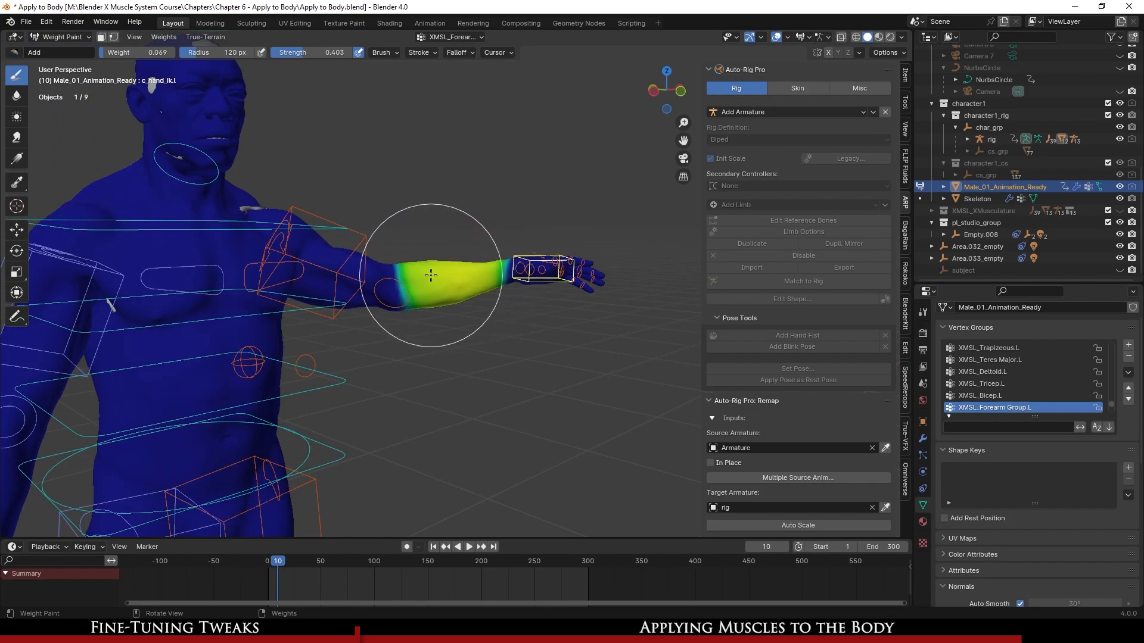
pyautogui.moveTo(474, 276); pyautogui.dragTo(459, 286, button='middle')
pyautogui.moveTo(477, 278)
pyautogui.mouseDown()
pyautogui.moveTo(428, 270)
pyautogui.moveTo(501, 284)
pyautogui.moveTo(508, 299)
pyautogui.mouseUp()
pyautogui.moveTo(354, 297); pyautogui.dragTo(402, 222, button='middle')
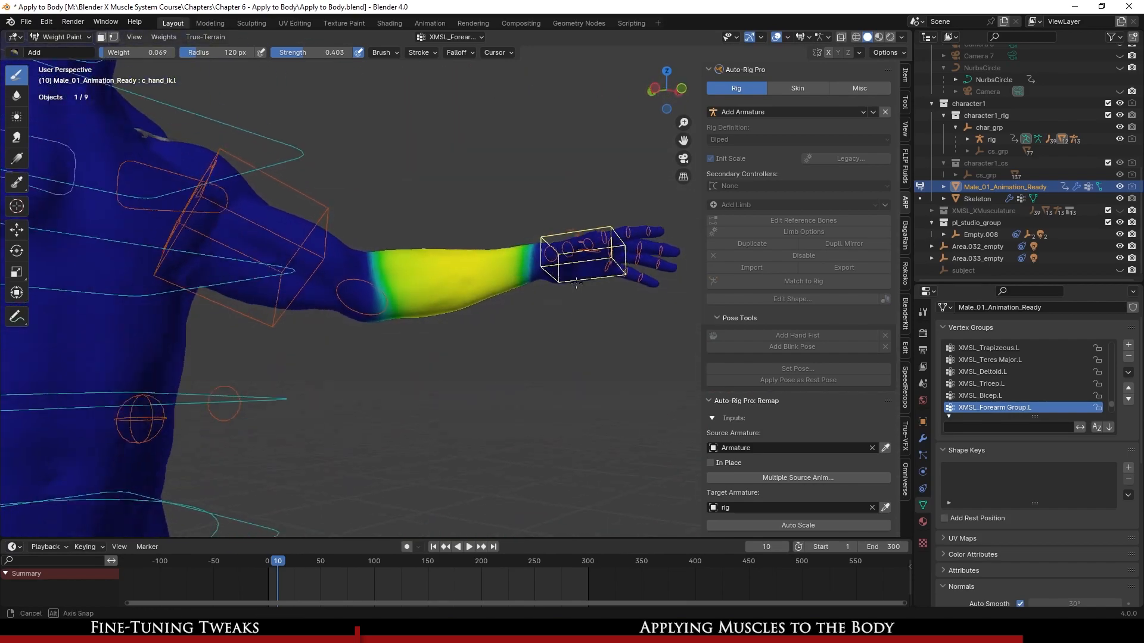
pyautogui.click(64, 37)
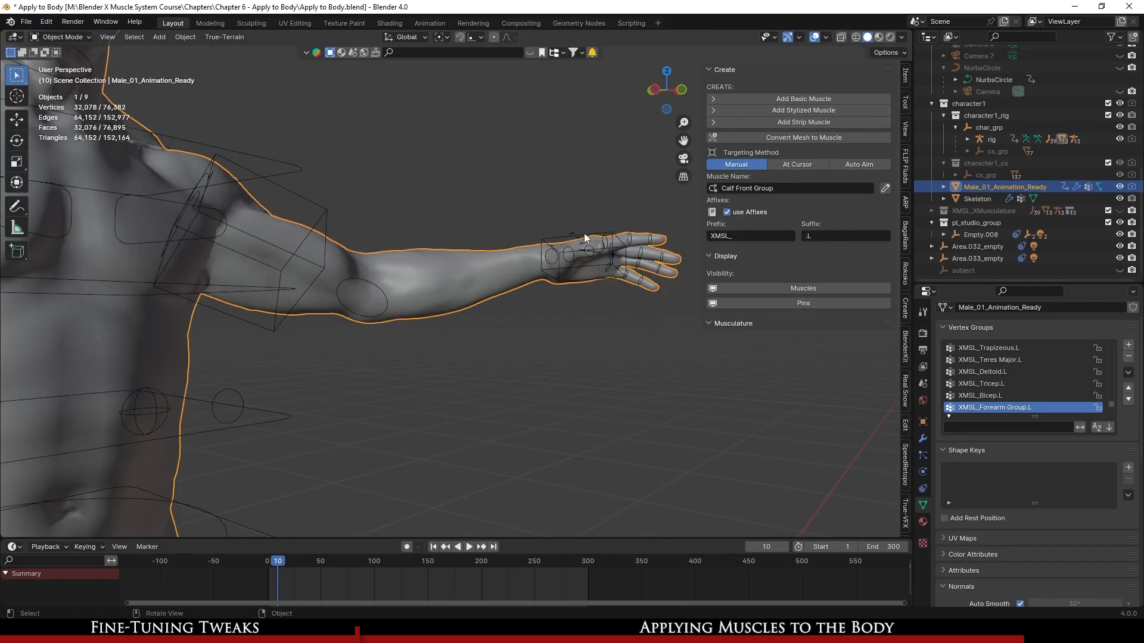
# - Select the rig, switch it to Pose Mode and rotate the left hand's IK control about -6.1°
pyautogui.click(584, 234)
pyautogui.click(65, 37)
pyautogui.click(61, 78)
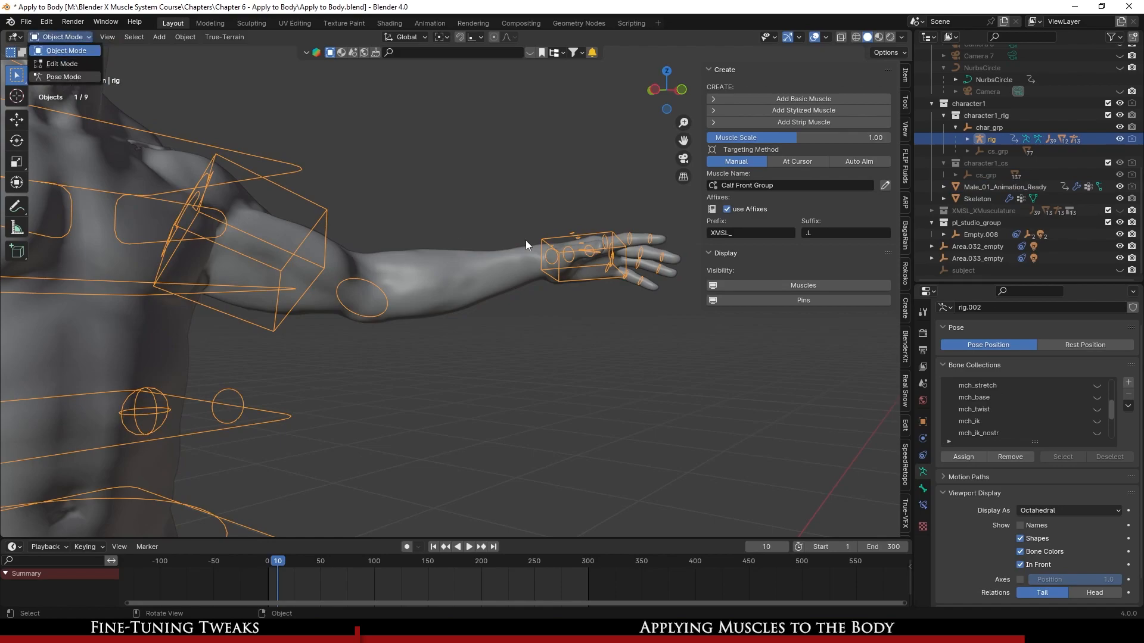
pyautogui.scroll(1, 554, 241)
pyautogui.scroll(2, 552, 241)
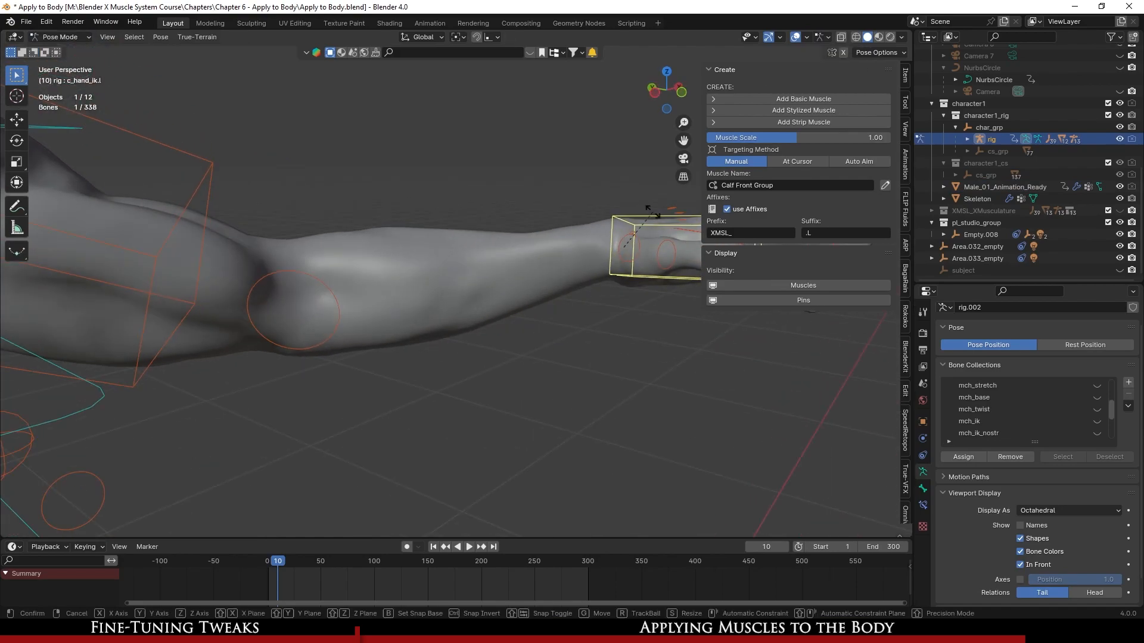
pyautogui.press('r')
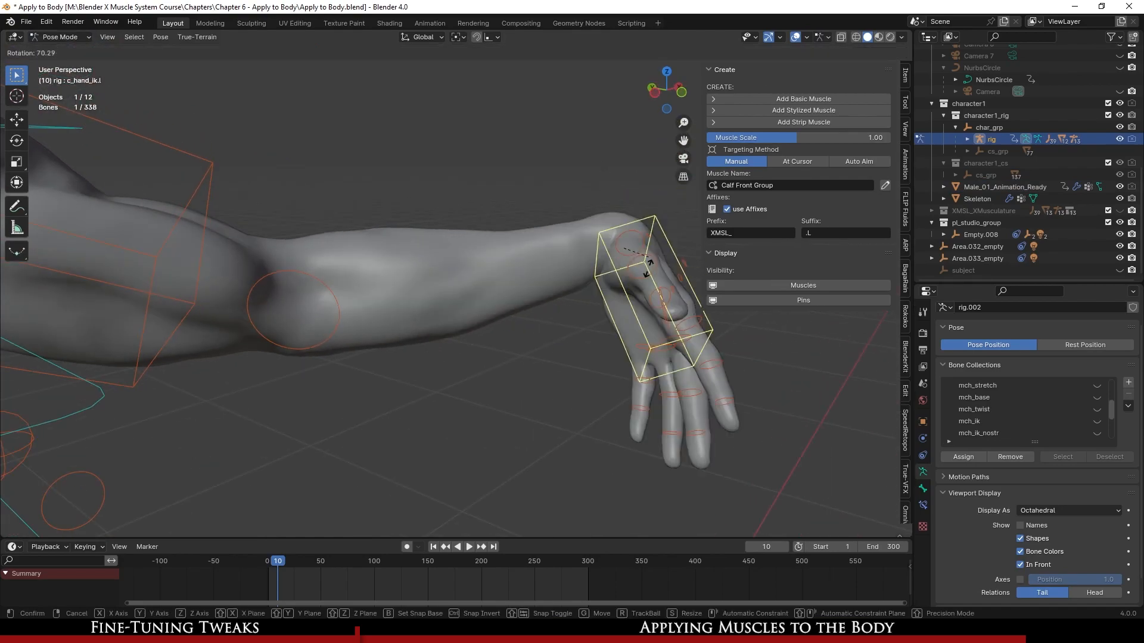
pyautogui.click(660, 201)
# - Rotate the left hand's IK control about -38.2° in one view and about 39.5° in another
pyautogui.moveTo(660, 201); pyautogui.dragTo(449, 186, button='middle')
pyautogui.press('r')
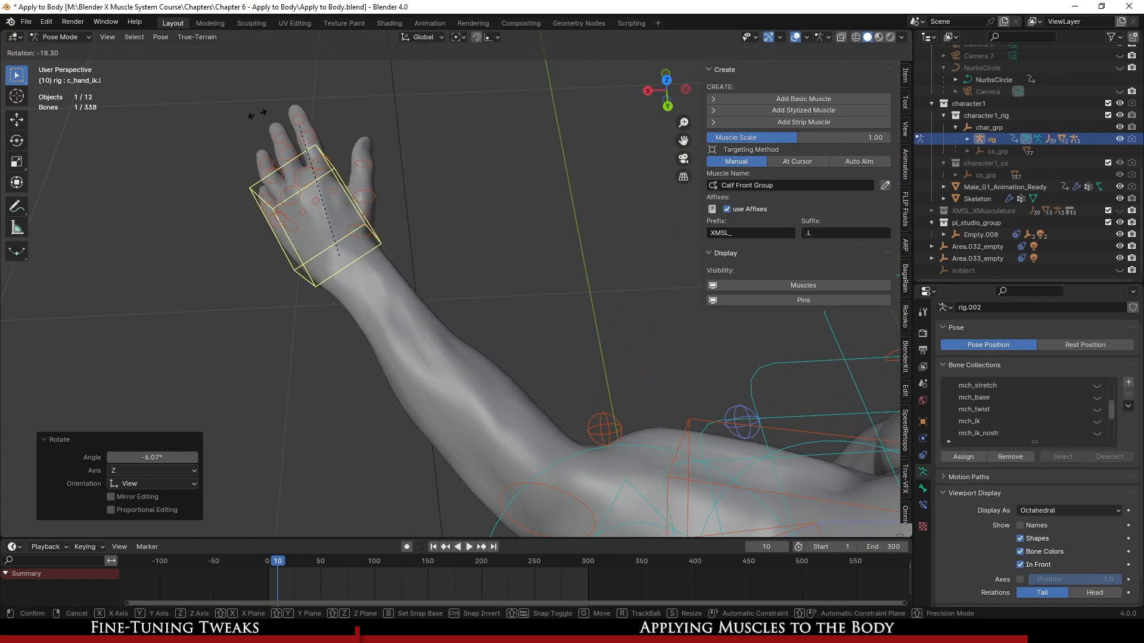
pyautogui.click(228, 109)
pyautogui.moveTo(228, 113); pyautogui.dragTo(586, 302, button='middle')
pyautogui.press('r')
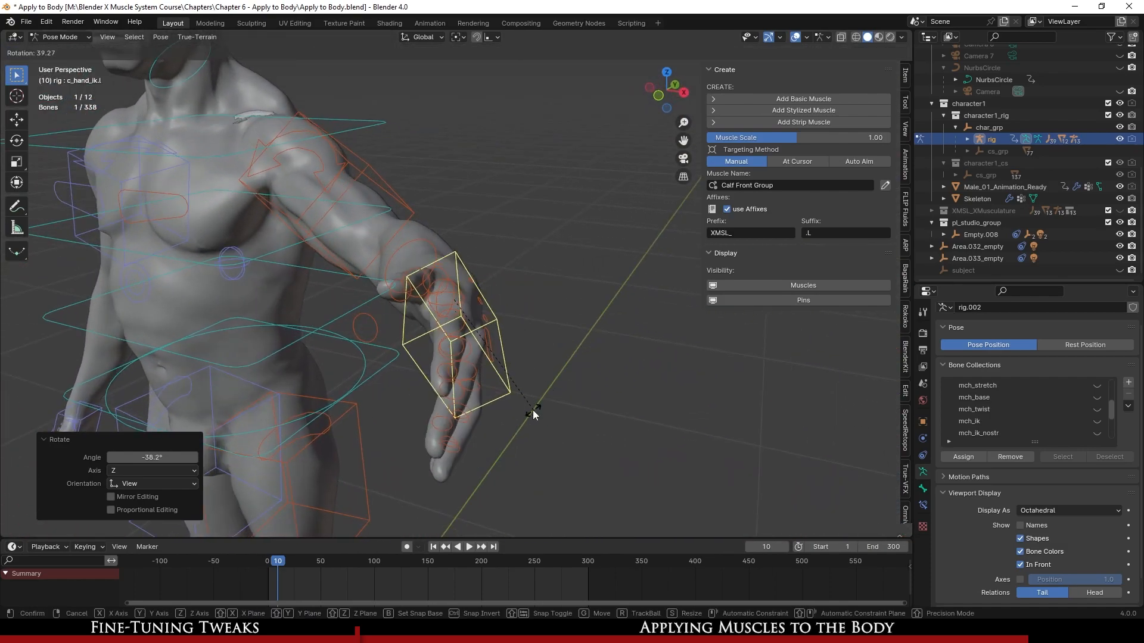
pyautogui.click(533, 410)
# - Save the file with the posed hand, return to Object Mode with the body mesh selected and save again
pyautogui.scroll(-3, 464, 355)
pyautogui.scroll(4, 517, 306)
pyautogui.moveTo(450, 341); pyautogui.dragTo(491, 313, button='middle')
pyautogui.scroll(-4, 471, 304)
pyautogui.hotkey('ctrl', 's')
pyautogui.scroll(3, 453, 311)
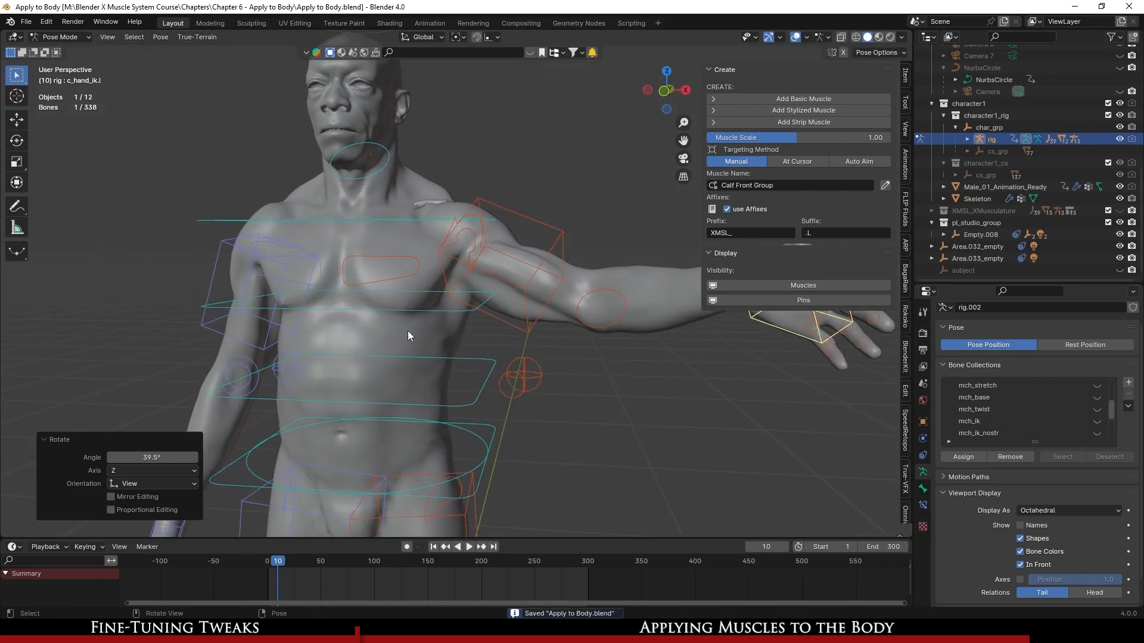
pyautogui.hotkey('ctrl', 'Tab')
pyautogui.click(402, 334)
pyautogui.scroll(2, 423, 335)
pyautogui.hotkey('ctrl', 's')
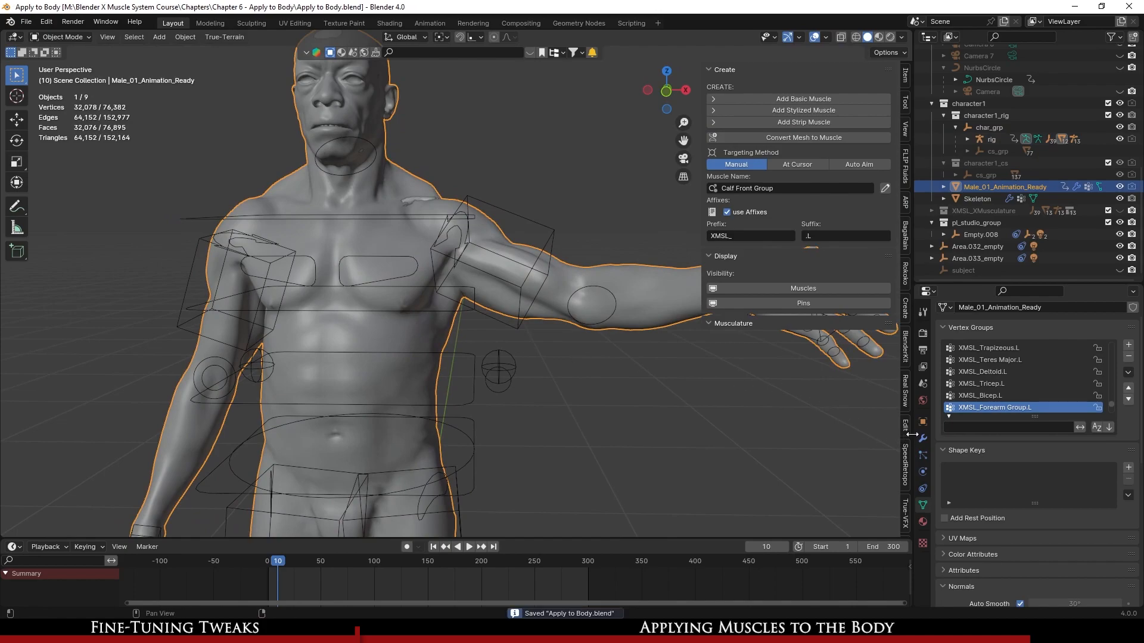
# - Add a Subdivision Surface modifier to the body mesh, inspect the smoothed torso and left arm, and save the file
pyautogui.click(922, 439)
pyautogui.click(1000, 308)
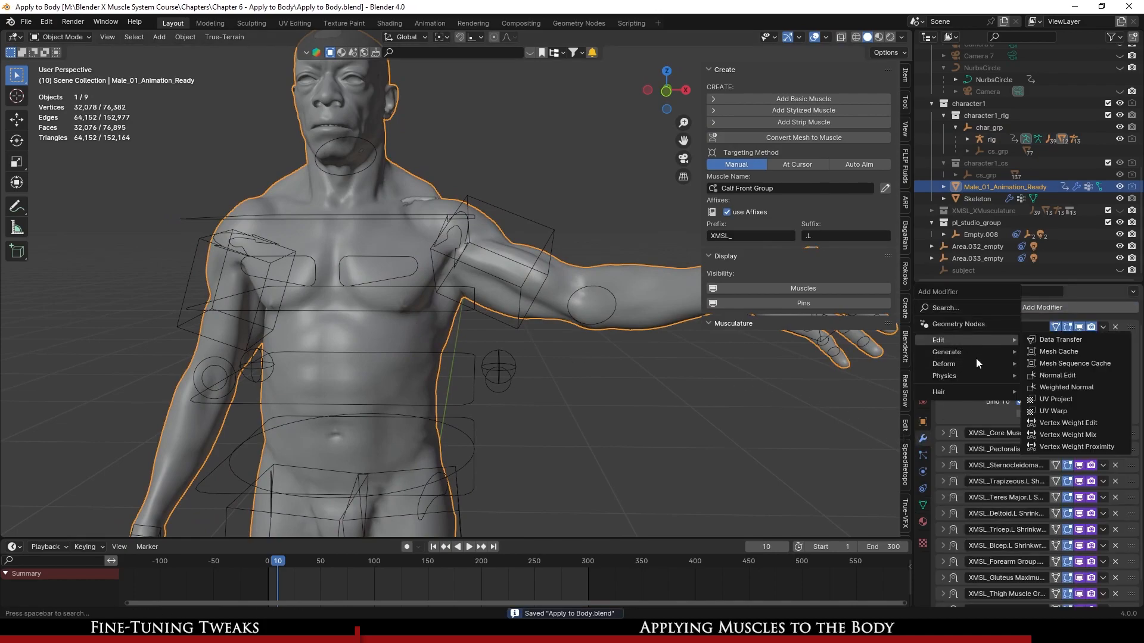
pyautogui.moveTo(967, 351)
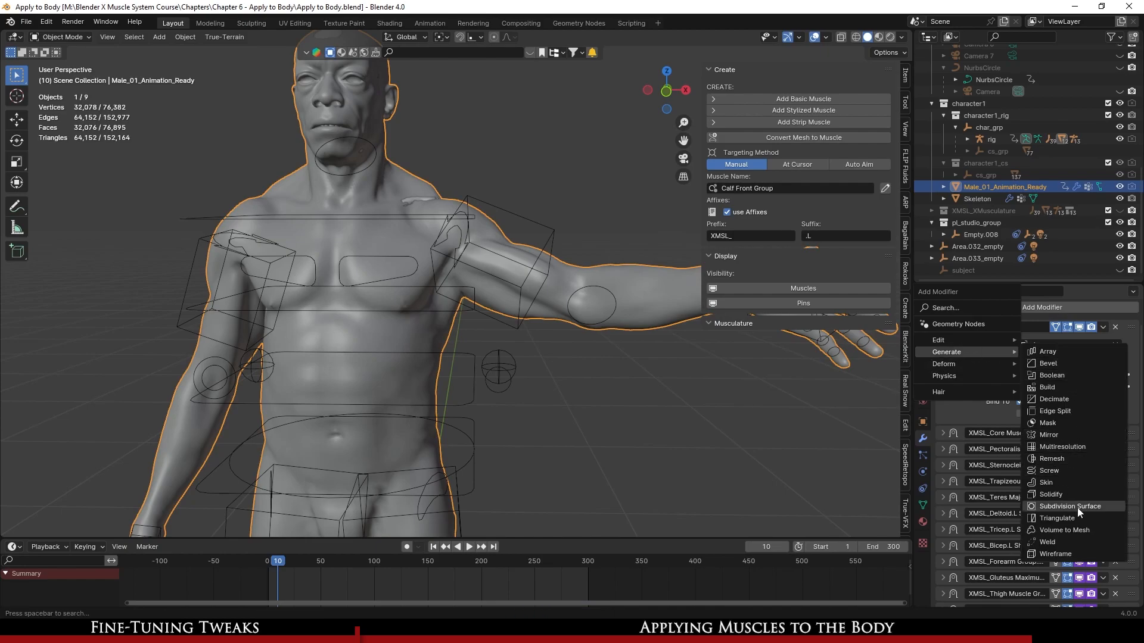
pyautogui.scroll(-6, 1009, 497)
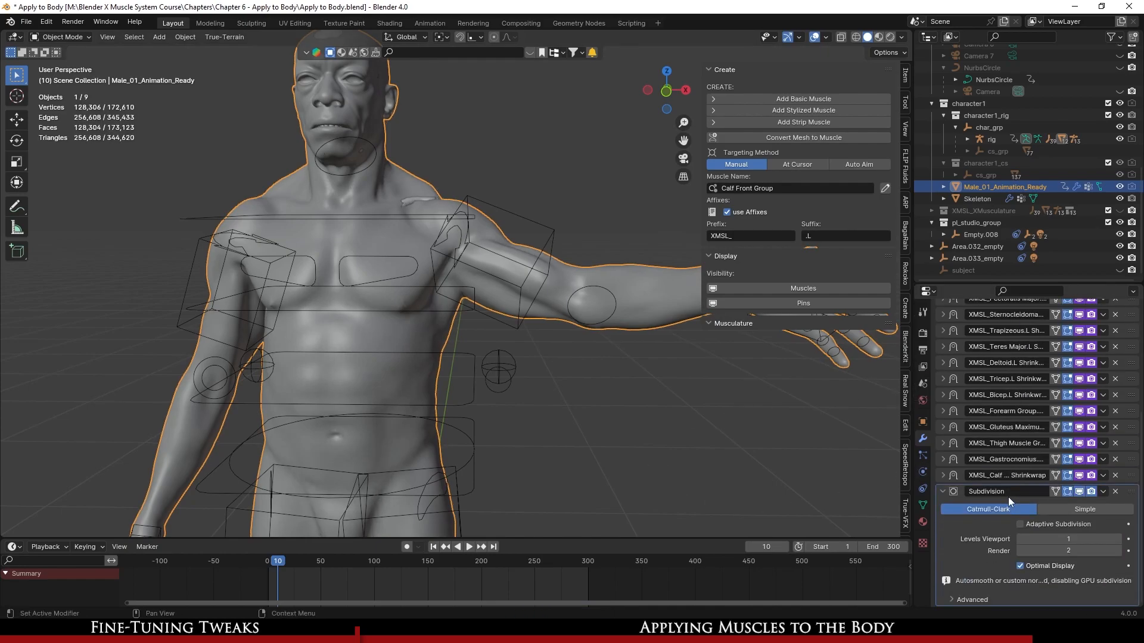
pyautogui.scroll(2, 535, 331)
pyautogui.moveTo(535, 330); pyautogui.dragTo(438, 429, button='middle')
pyautogui.scroll(2, 642, 423)
pyautogui.keyDown('shift'); pyautogui.moveTo(642, 420); pyautogui.dragTo(439, 332, button='middle'); pyautogui.keyUp('shift')
pyautogui.scroll(-8, 411, 376)
pyautogui.scroll(3, 485, 347)
pyautogui.hotkey('ctrl', 's')
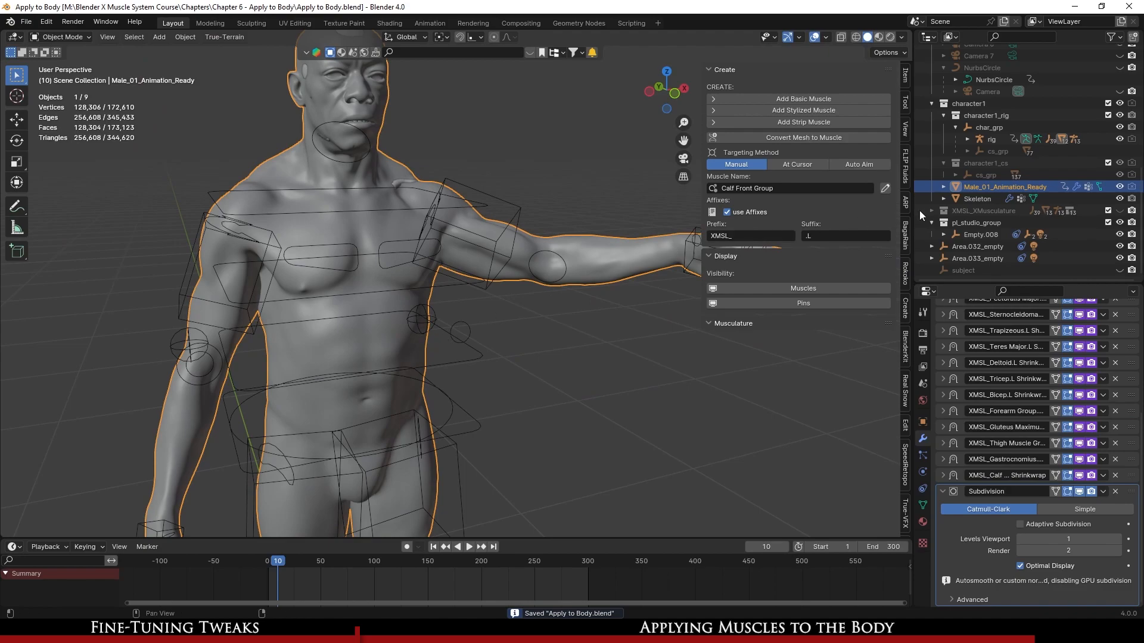
# - Show the XMSL_XMusculature collection over the body, select the left upper arm's IK control on the rig and save the file
pyautogui.click(1120, 211)
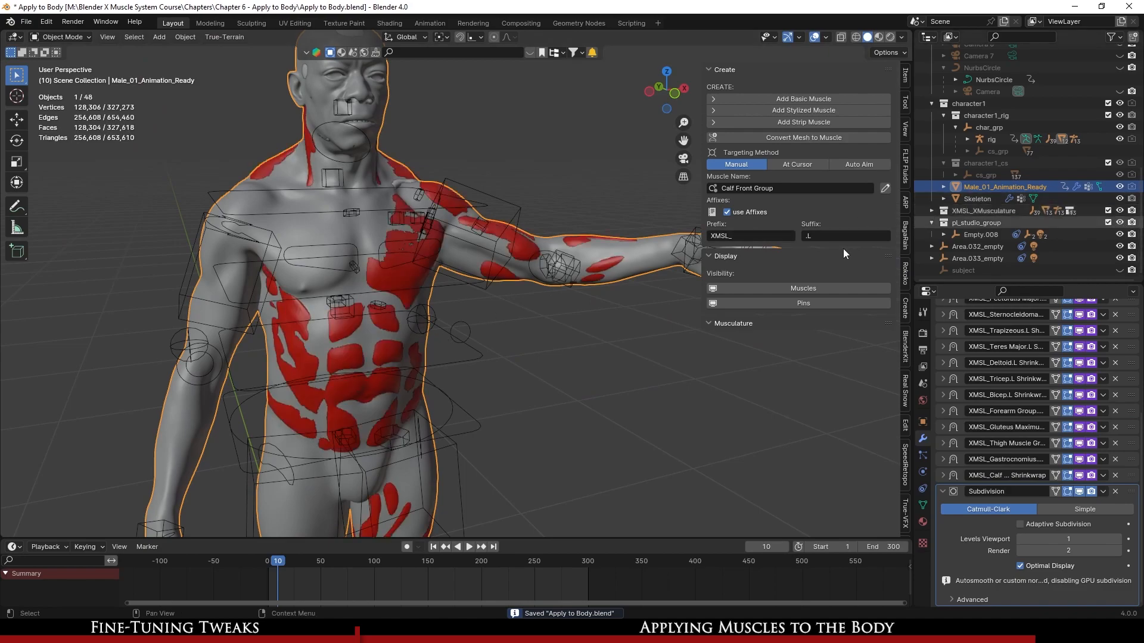
pyautogui.click(523, 248)
pyautogui.scroll(1, 559, 347)
pyautogui.hotkey('ctrl', 's')
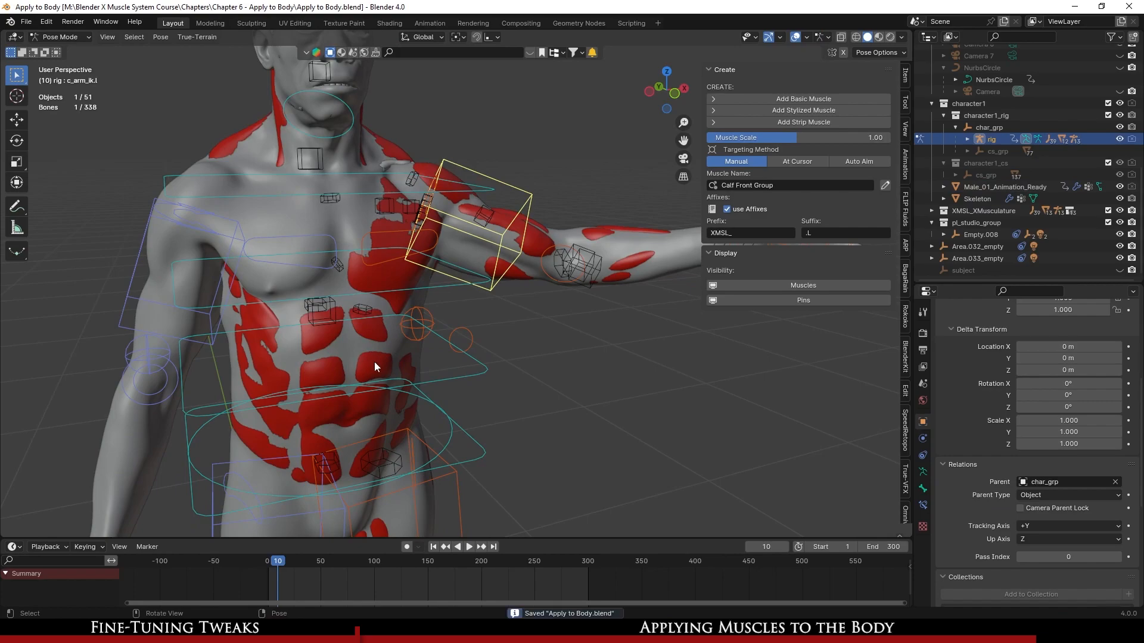
# - Select the core muscles object and enable Skin Corrector in its musculature settings
pyautogui.click(374, 362)
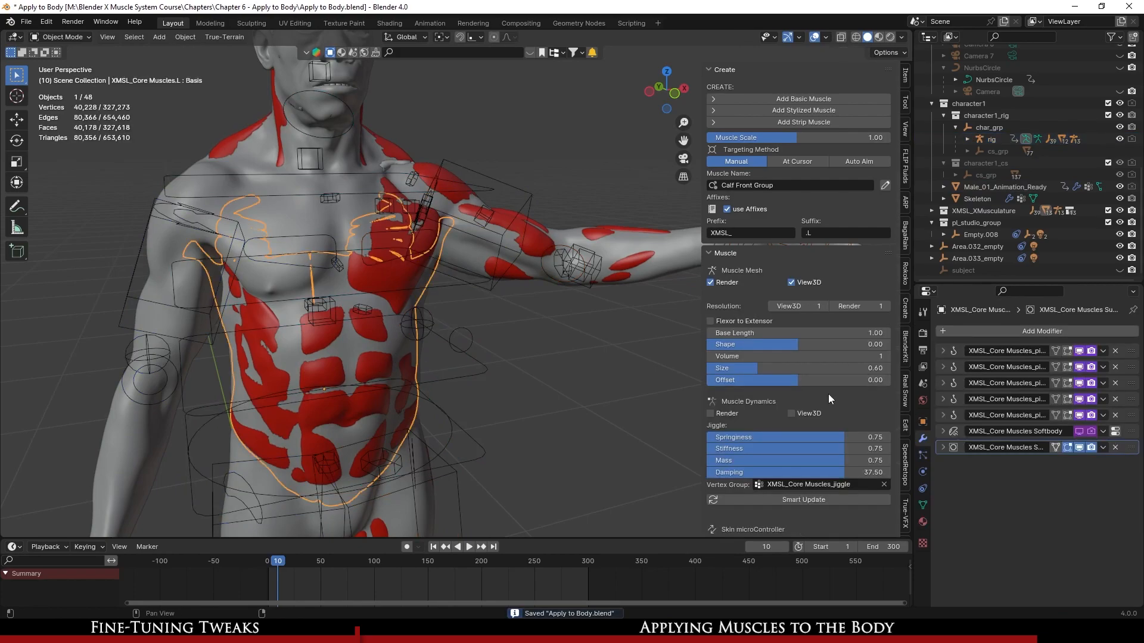
pyautogui.scroll(-15, 867, 416)
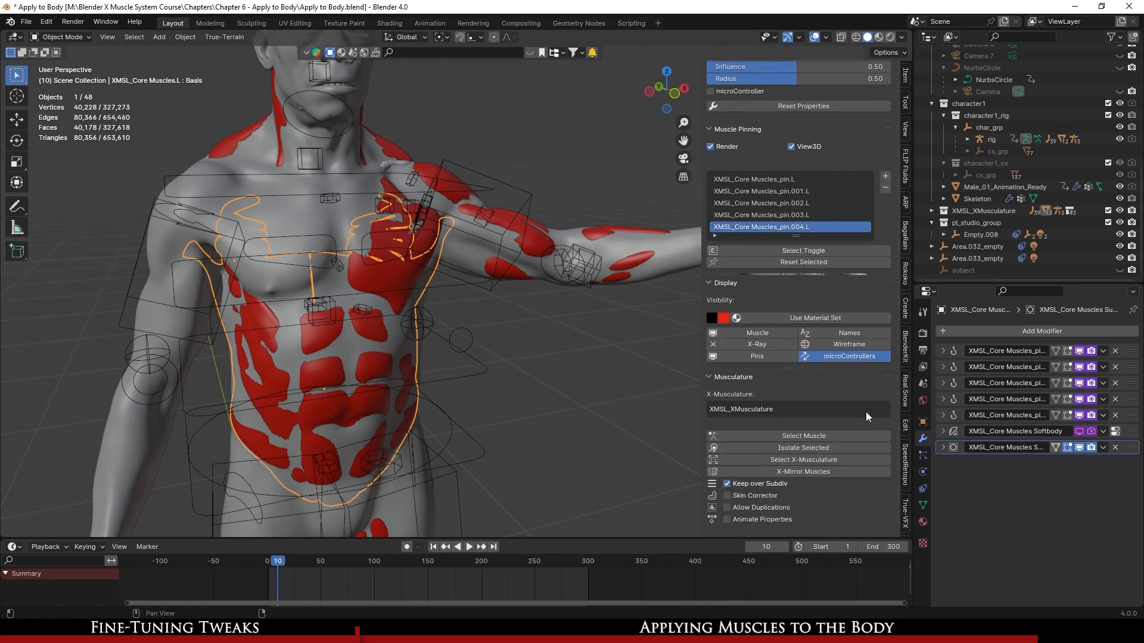
pyautogui.click(727, 496)
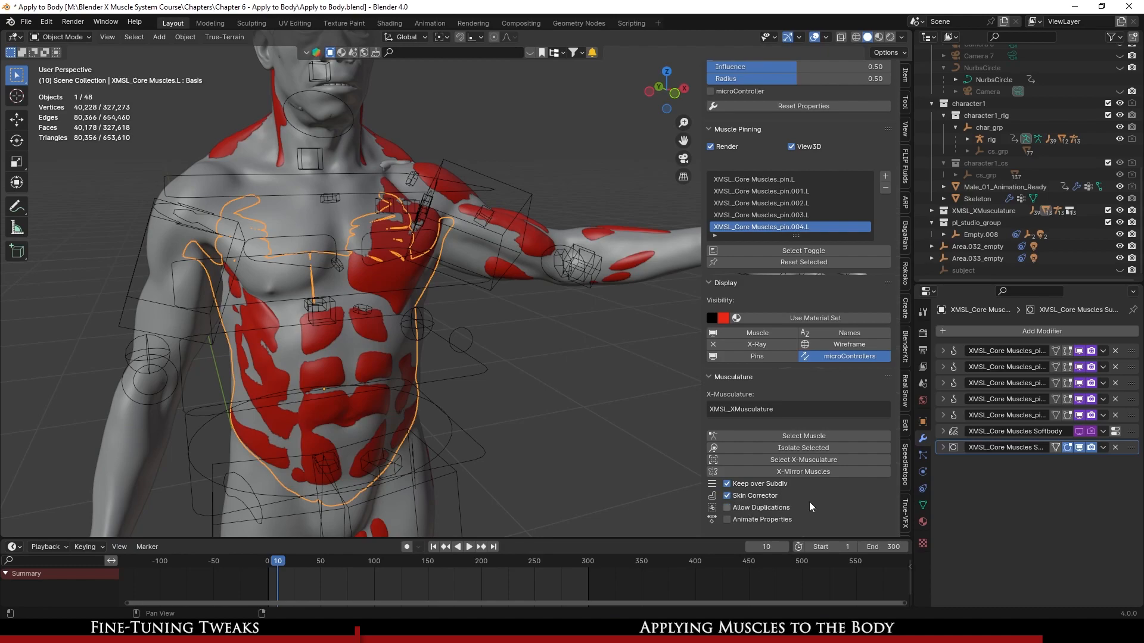
# - Select the body mesh and hide the XMSL_XMusculature collection to see the left arm's skin alone
pyautogui.scroll(4, 417, 393)
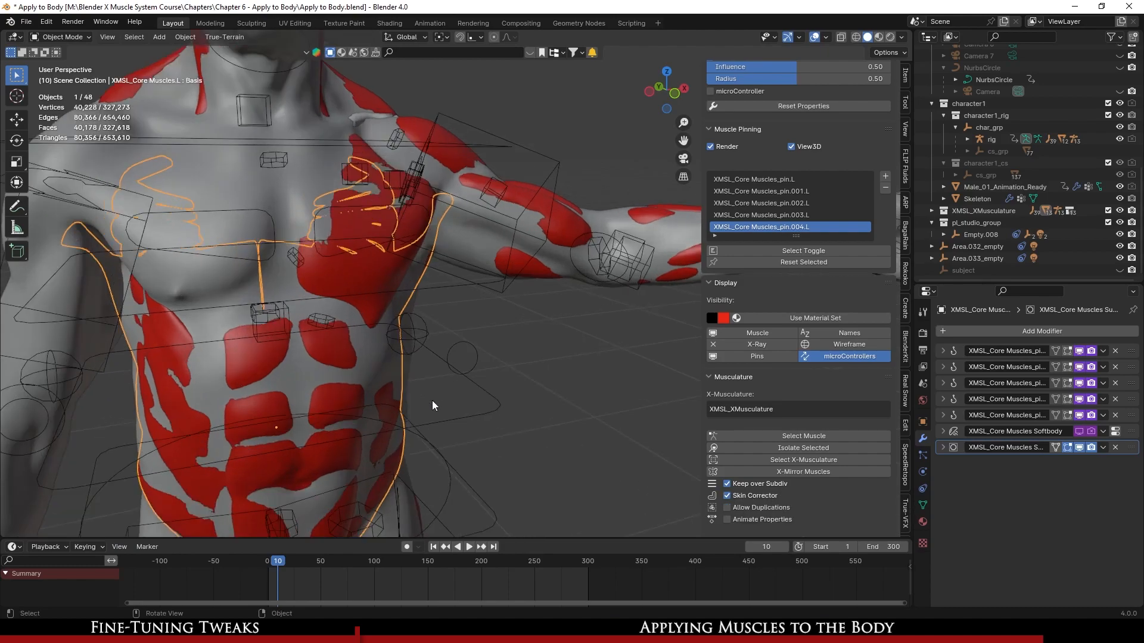
pyautogui.click(376, 379)
pyautogui.scroll(1, 477, 381)
pyautogui.keyDown('shift'); pyautogui.moveTo(454, 364); pyautogui.dragTo(284, 433, button='middle'); pyautogui.keyUp('shift')
pyautogui.scroll(1, 284, 433)
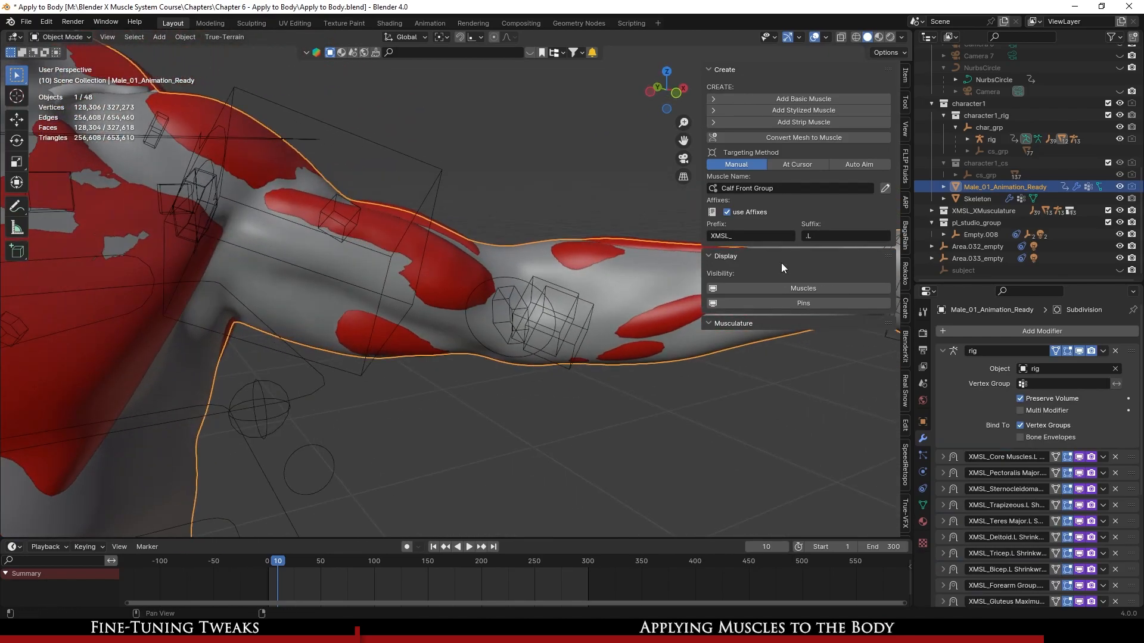
pyautogui.click(1120, 210)
pyautogui.moveTo(453, 340); pyautogui.dragTo(517, 364, button='middle')
# - Turn off the Subdivision modifier's viewport display on the body mesh, inspect the arm and save the file
pyautogui.scroll(-6, 965, 512)
pyautogui.click(1080, 492)
pyautogui.scroll(2, 994, 573)
pyautogui.scroll(-2, 993, 585)
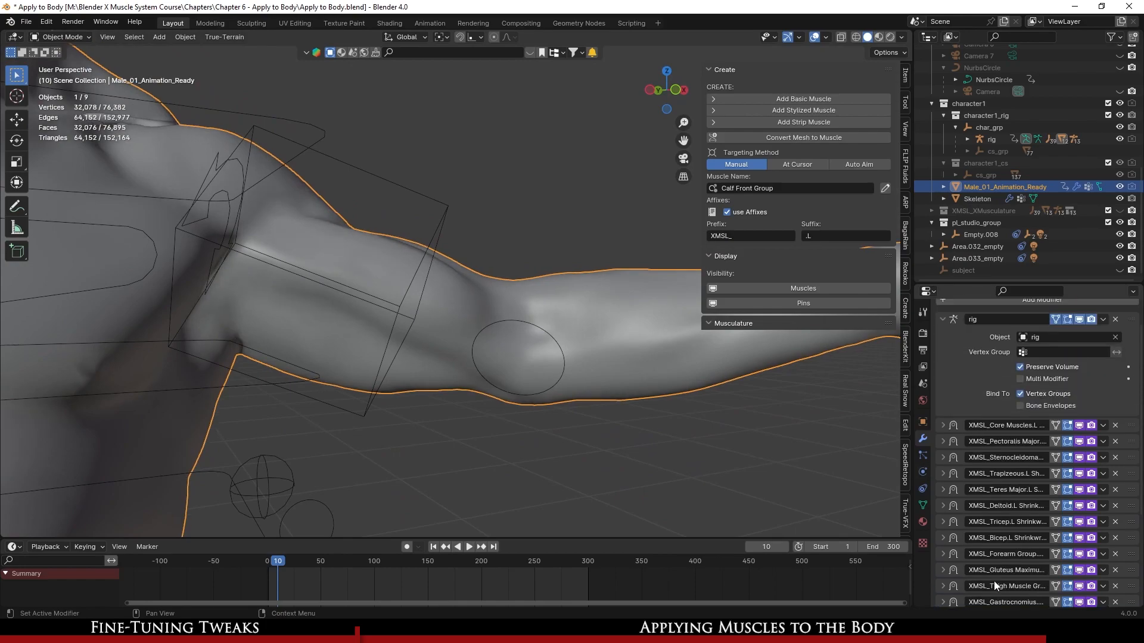
pyautogui.moveTo(519, 373); pyautogui.dragTo(488, 406, button='middle')
pyautogui.hotkey('ctrl', 's')
pyautogui.scroll(-6, 511, 386)
pyautogui.scroll(3, 488, 406)
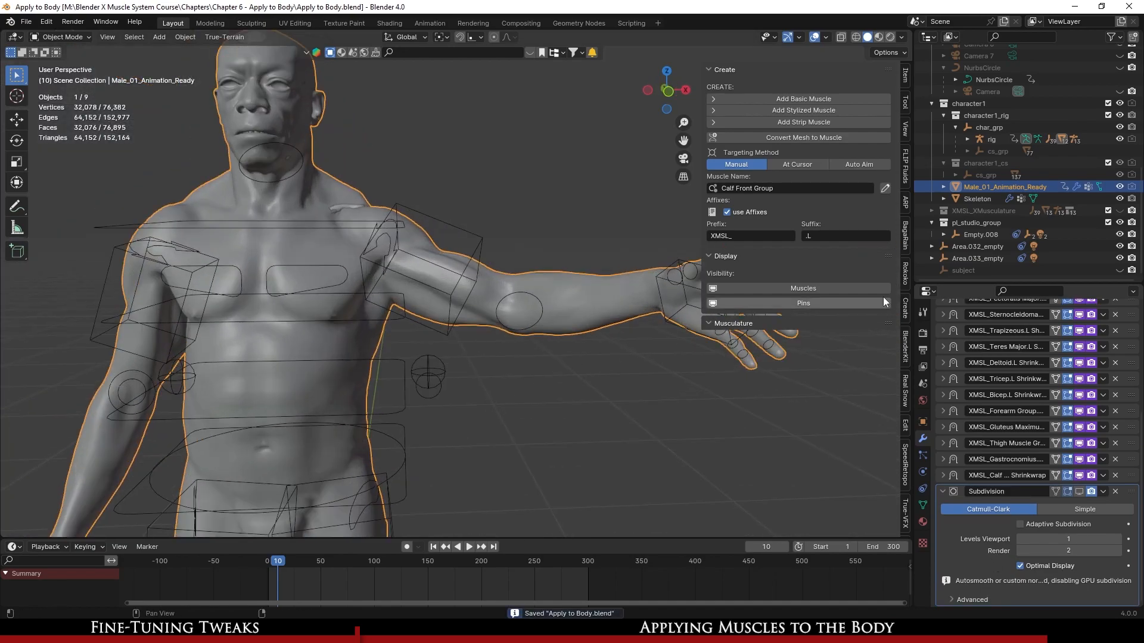
# - Show the XMSL_XMusculature collection, select the left bicep muscle, save the file and add the body mesh as the active object
pyautogui.click(1120, 211)
pyautogui.scroll(2, 503, 377)
pyautogui.scroll(2, 503, 377)
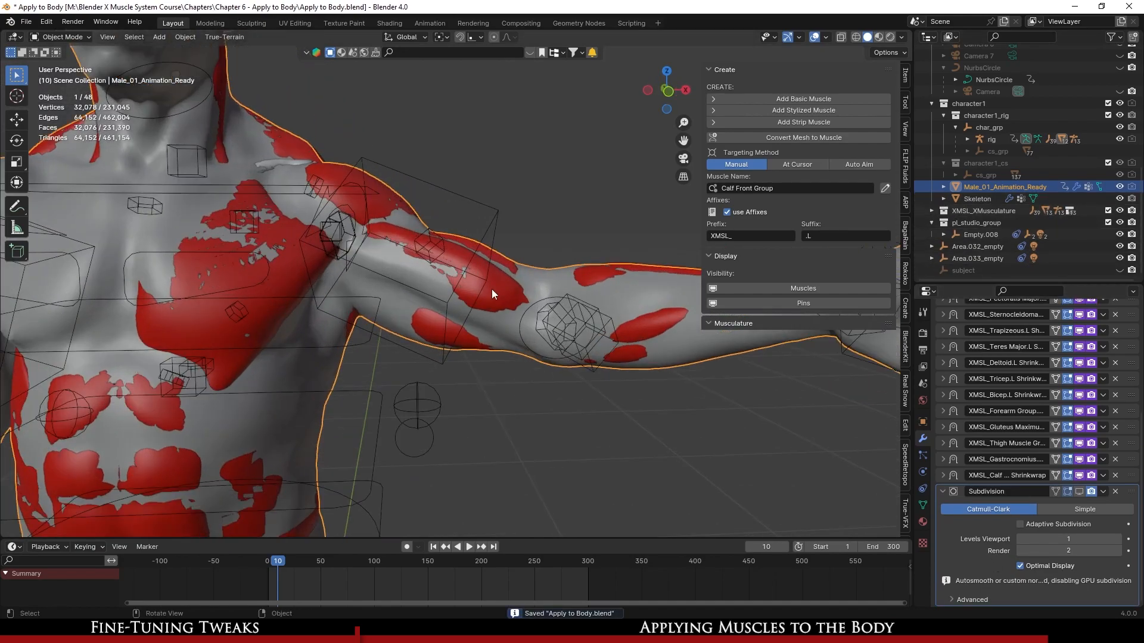
pyautogui.click(500, 296)
pyautogui.hotkey('ctrl', 's')
pyautogui.keyDown('shift'); pyautogui.click(505, 335); pyautogui.keyUp('shift')
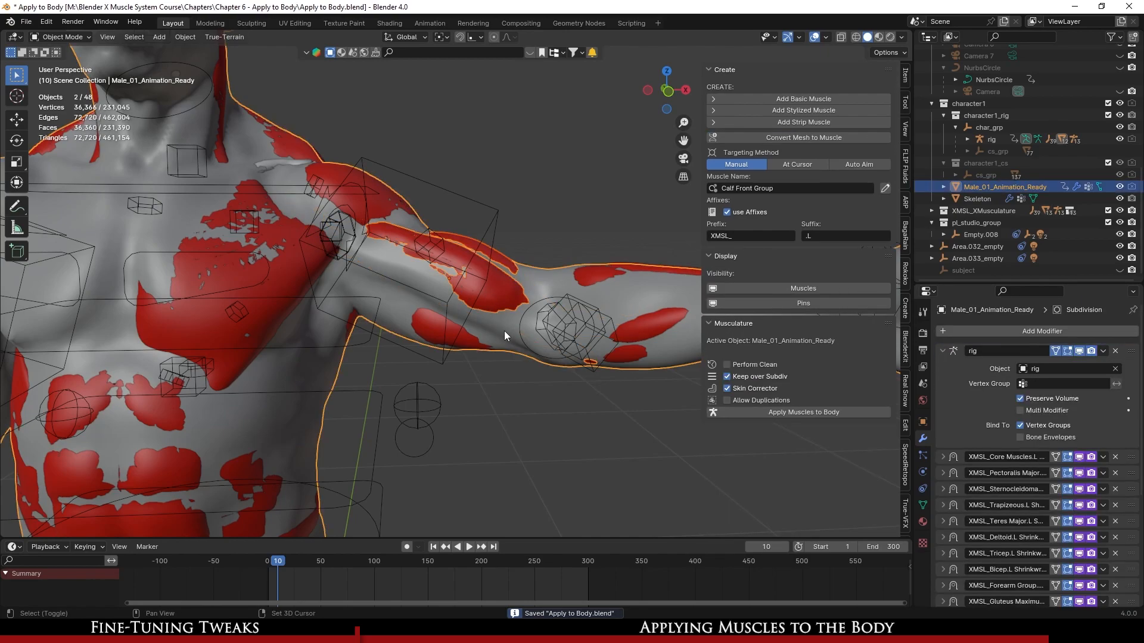
# - Select only the left bicep muscle and review its dynamics, pinning, display and musculature settings
pyautogui.click(495, 295)
pyautogui.scroll(-5, 807, 499)
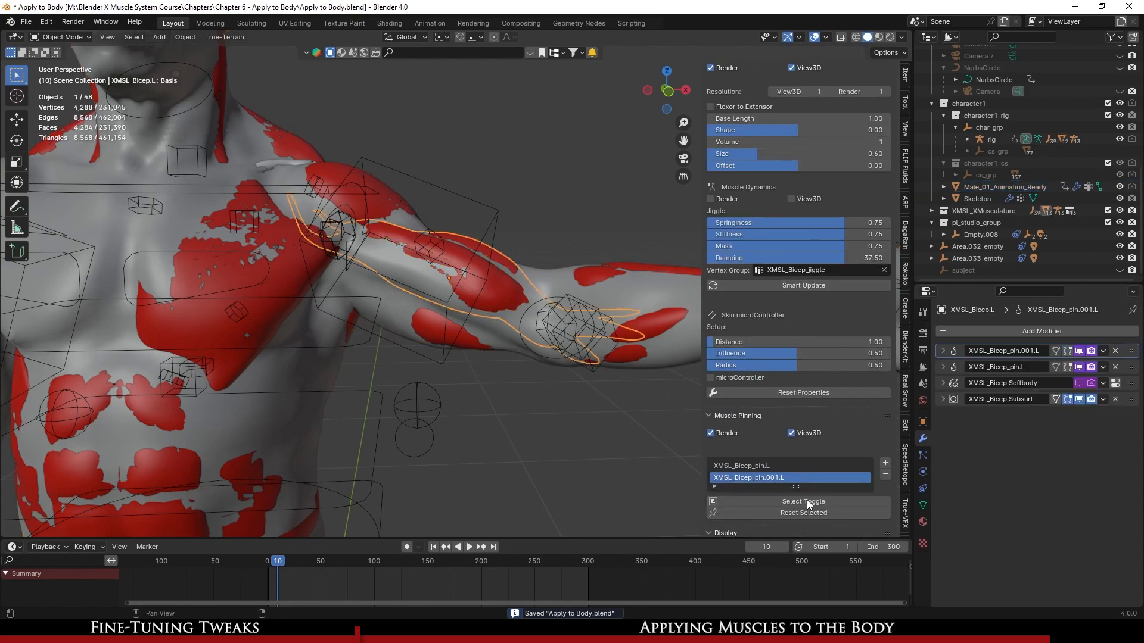
pyautogui.scroll(-2, 808, 499)
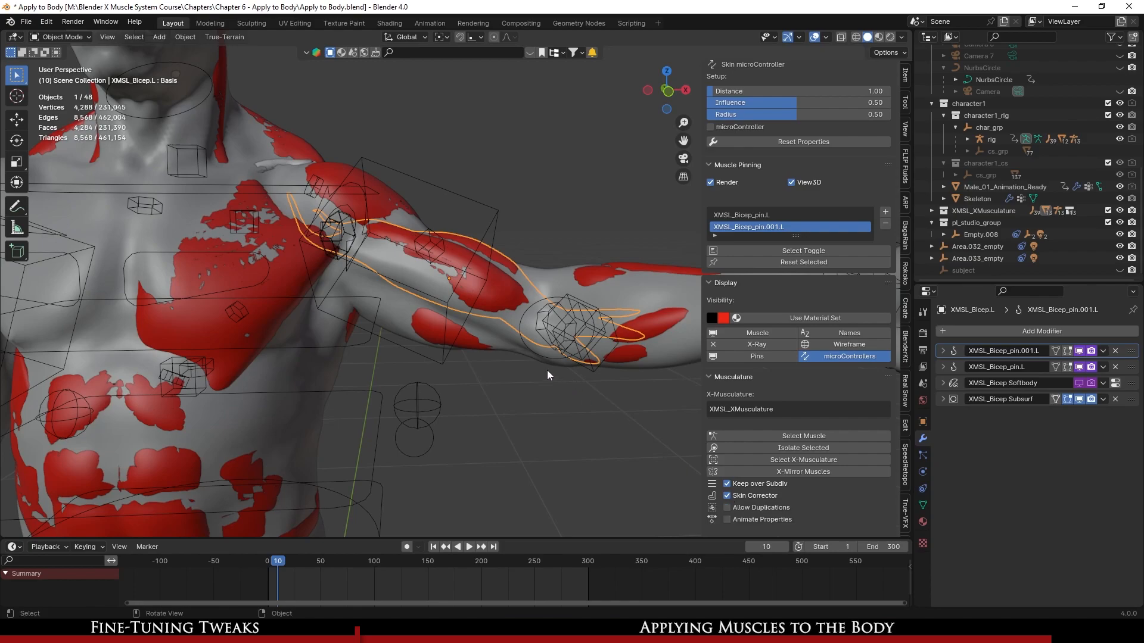
# - Select the body mesh, review its stack of muscle Shrinkwrap modifiers and save the file
pyautogui.click(512, 339)
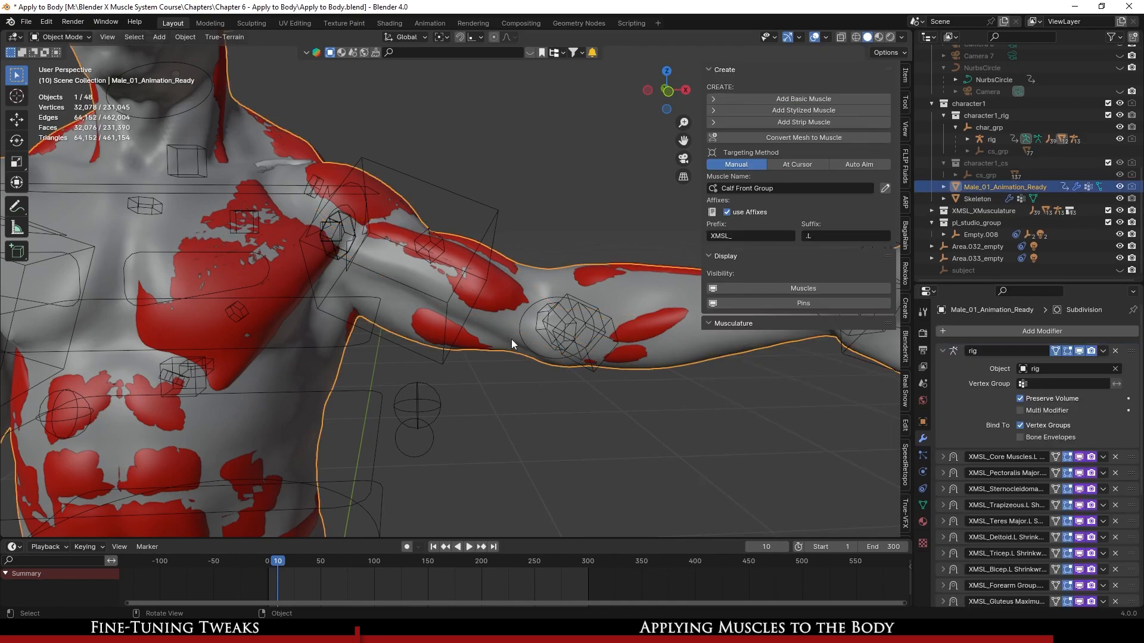
pyautogui.scroll(-7, 1013, 523)
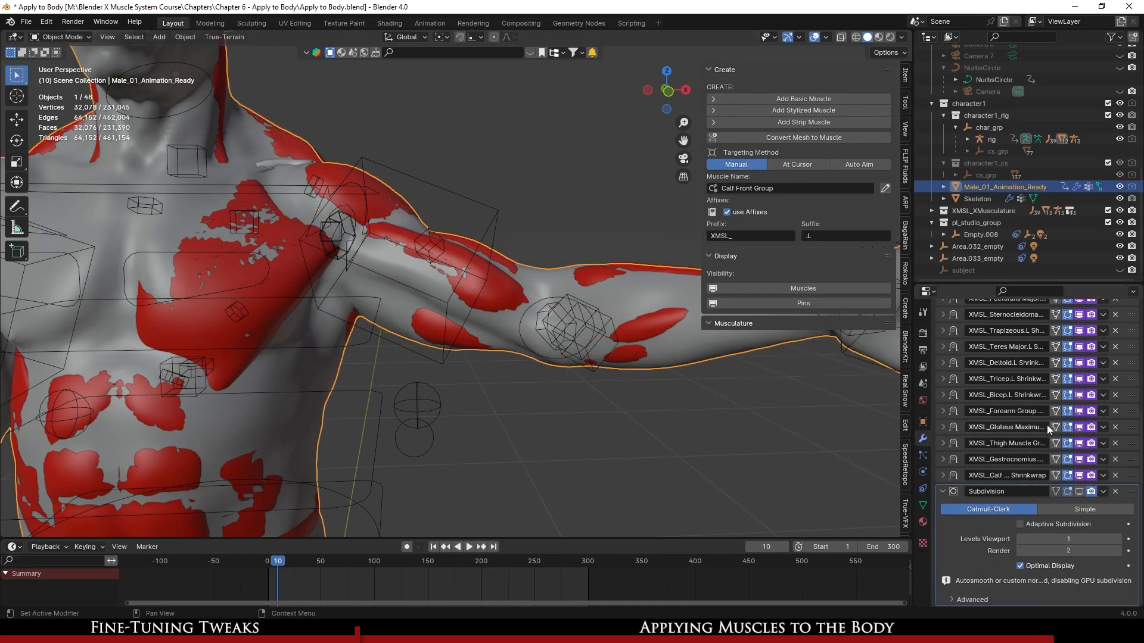
pyautogui.scroll(7, 1017, 459)
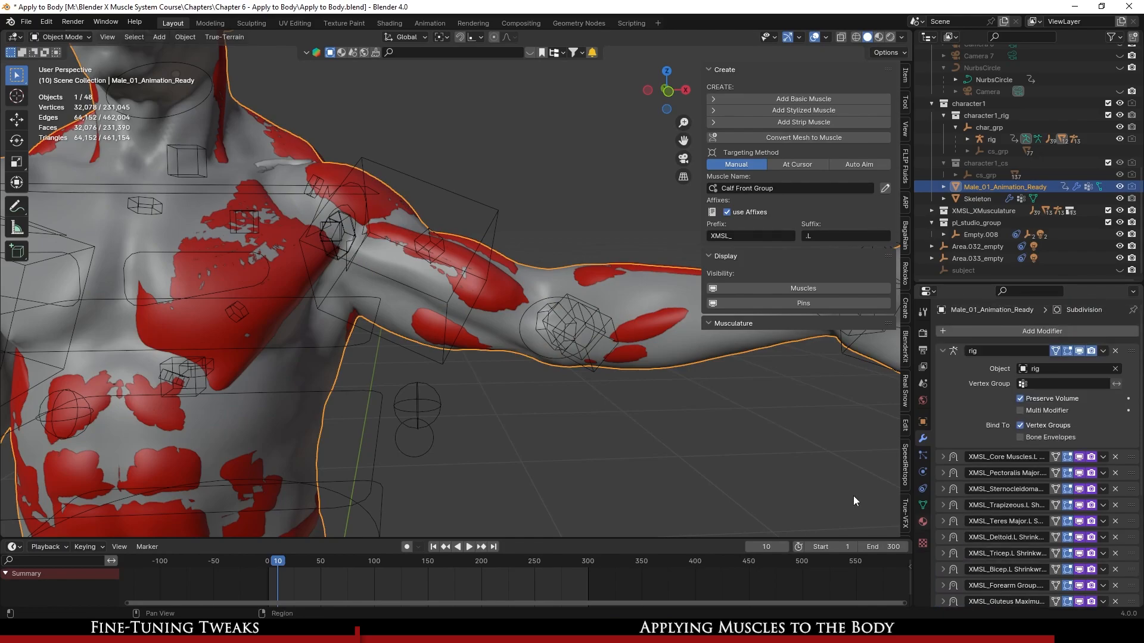
pyautogui.hotkey('ctrl', 's')
pyautogui.scroll(-4, 512, 366)
pyautogui.scroll(5, 495, 353)
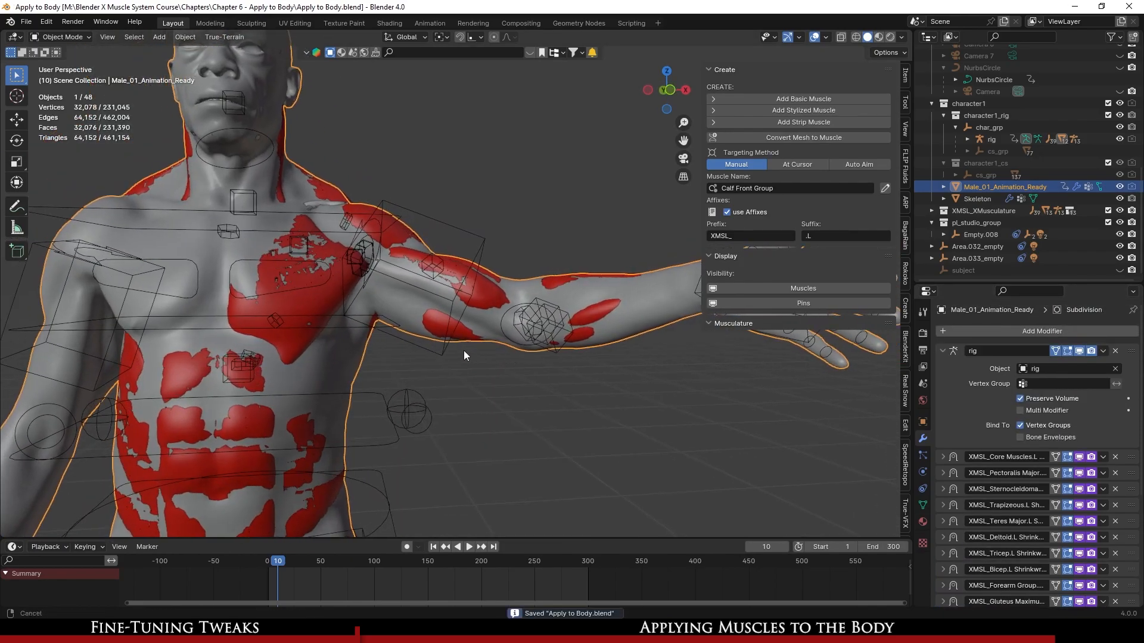
# - Select the left bicep muscle and review its Skin Corrector option and the arm surface around it
pyautogui.scroll(3, 468, 347)
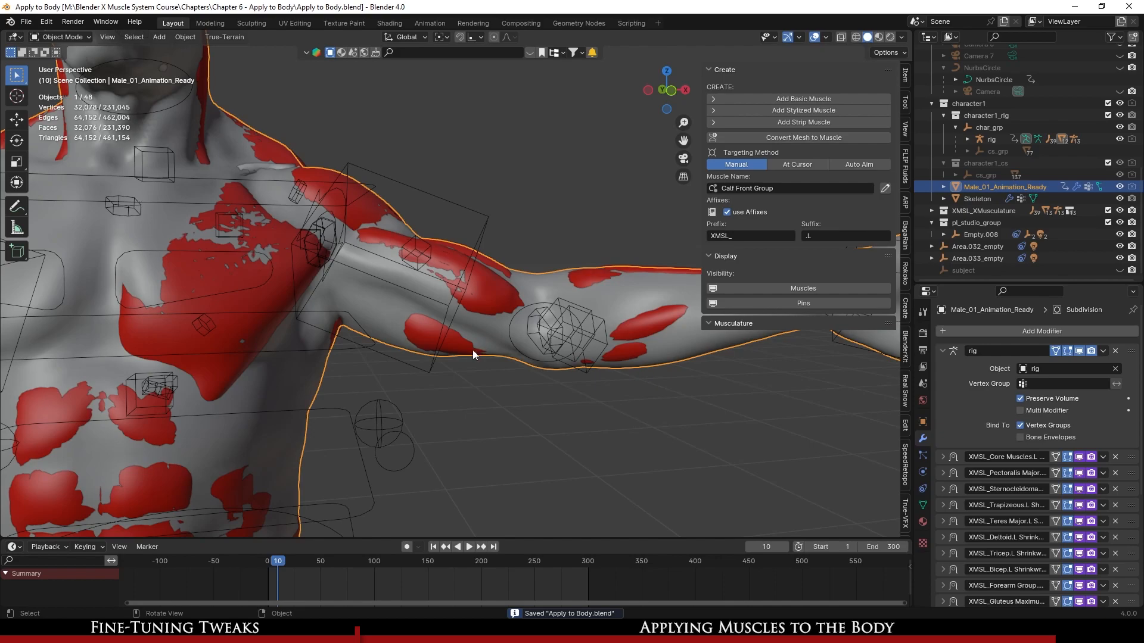
pyautogui.click(495, 310)
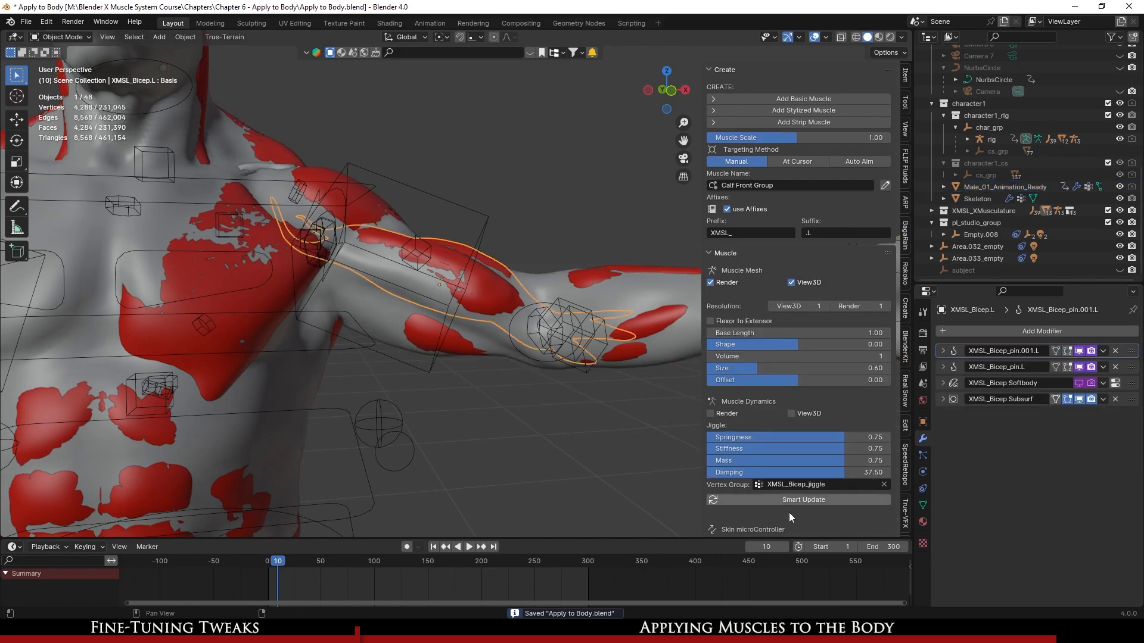
pyautogui.scroll(-15, 792, 499)
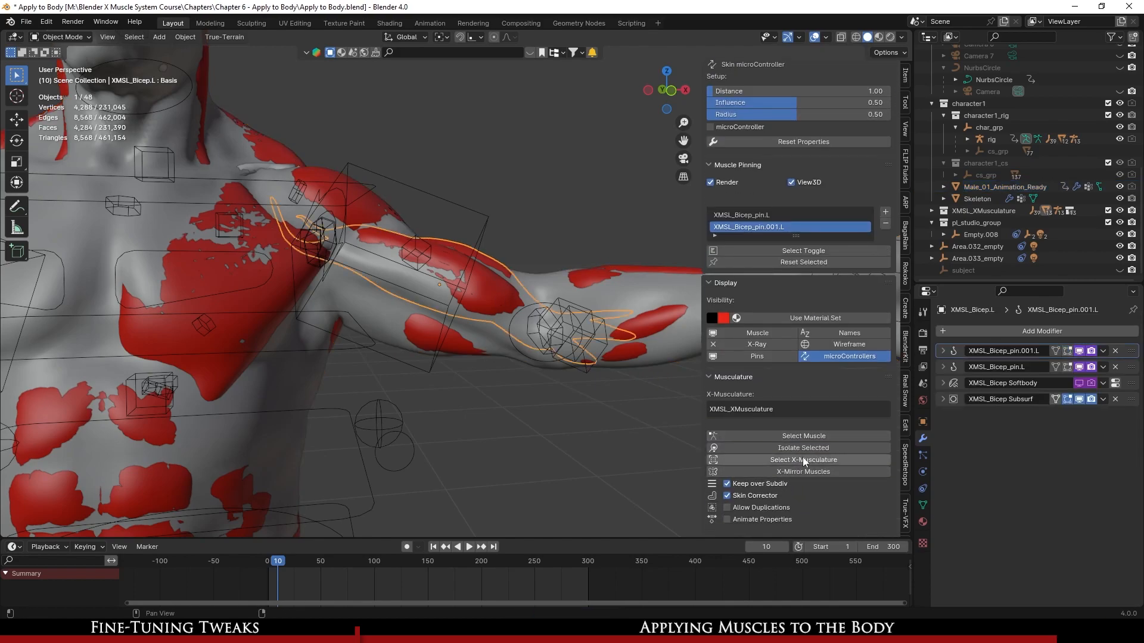
pyautogui.click(726, 495)
pyautogui.moveTo(677, 448); pyautogui.dragTo(525, 369, button='middle')
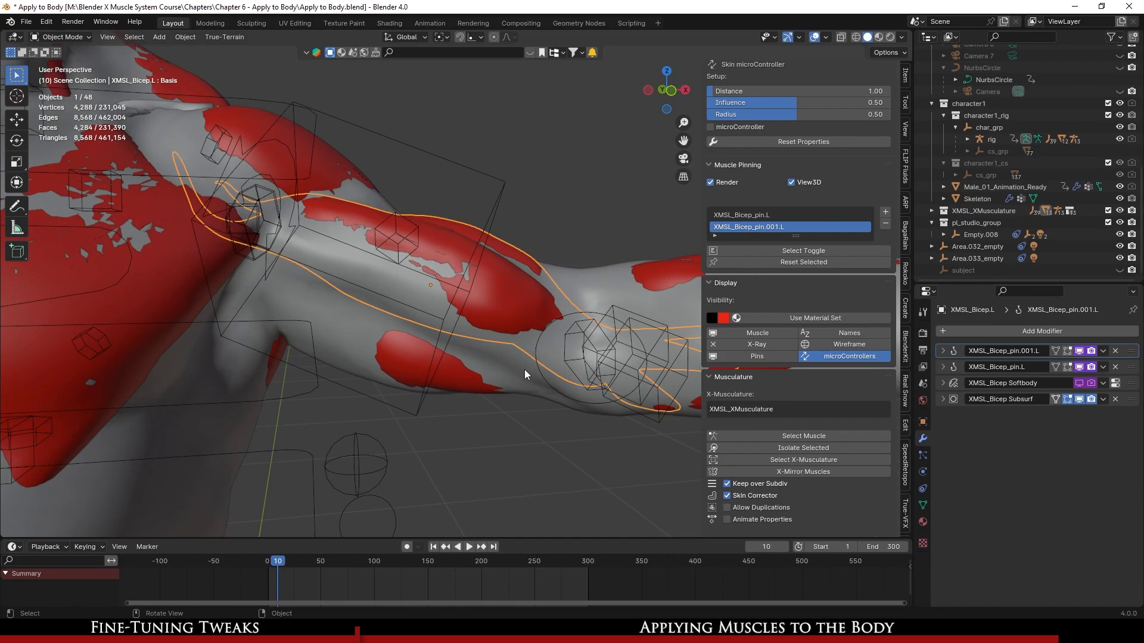
# - Select the body mesh, save the file and add a Smooth Corrective modifier
pyautogui.click(517, 368)
pyautogui.hotkey('ctrl', 's')
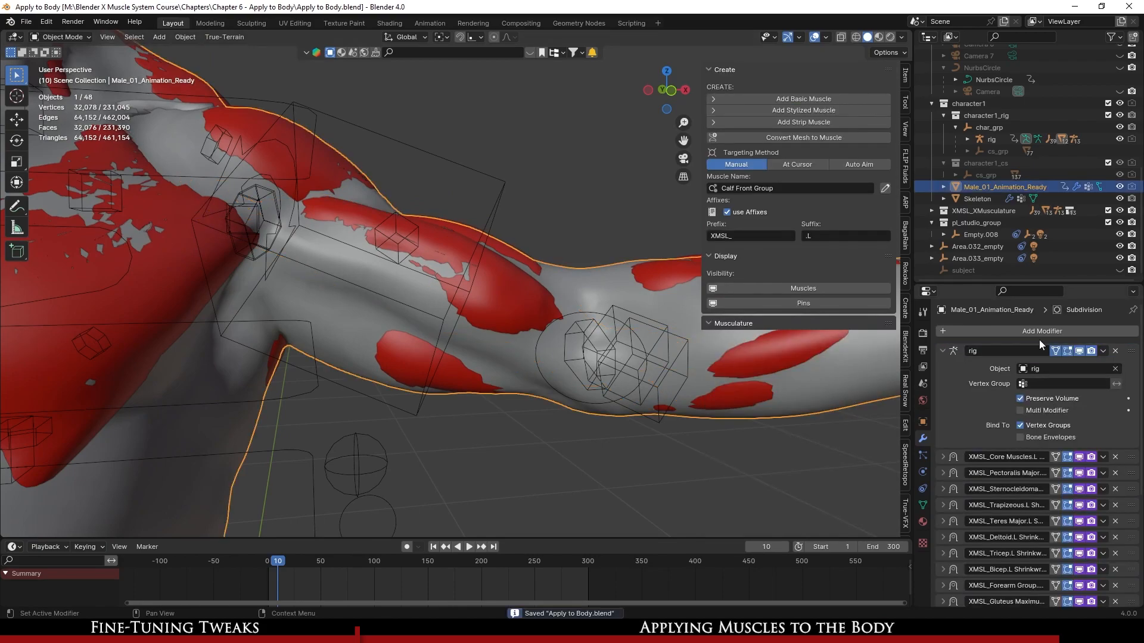
pyautogui.click(1037, 331)
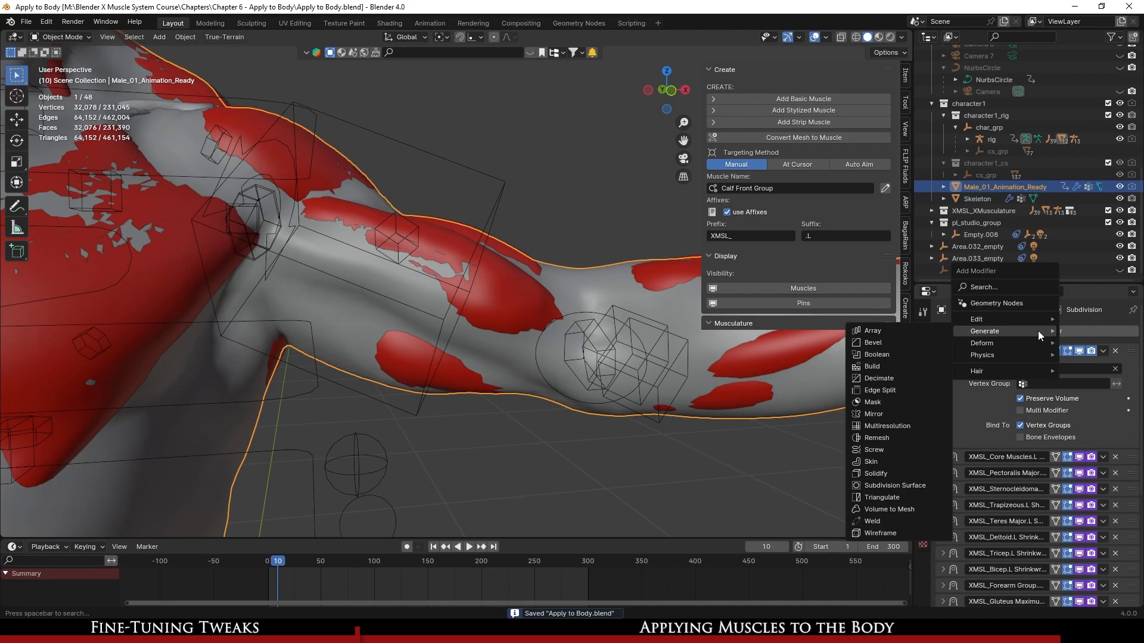
pyautogui.moveTo(992, 344)
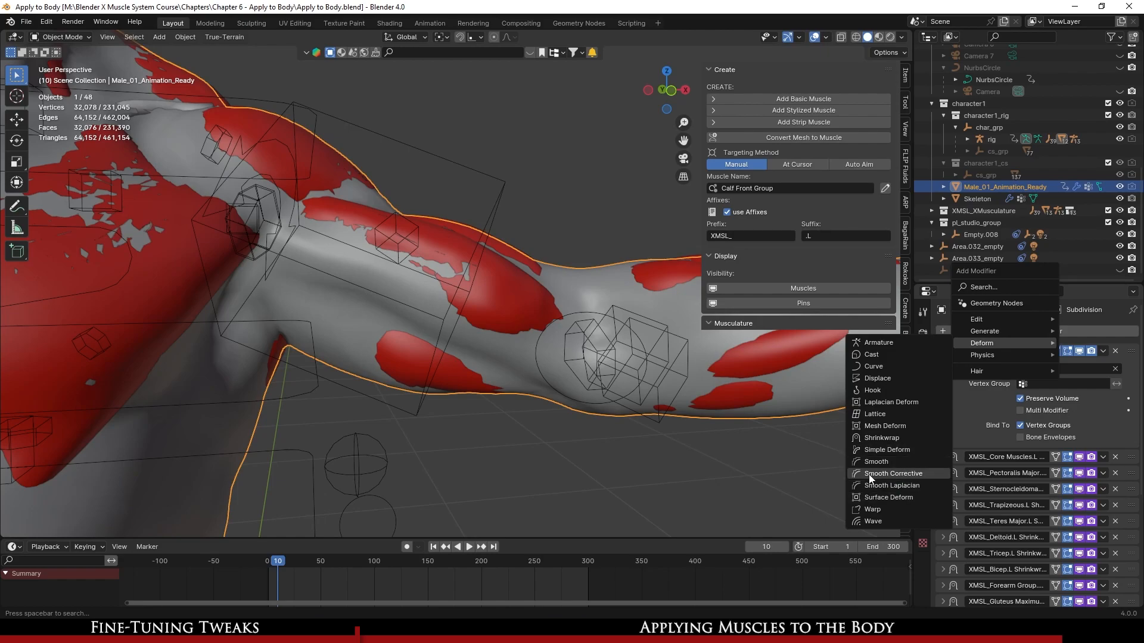
pyautogui.click(912, 475)
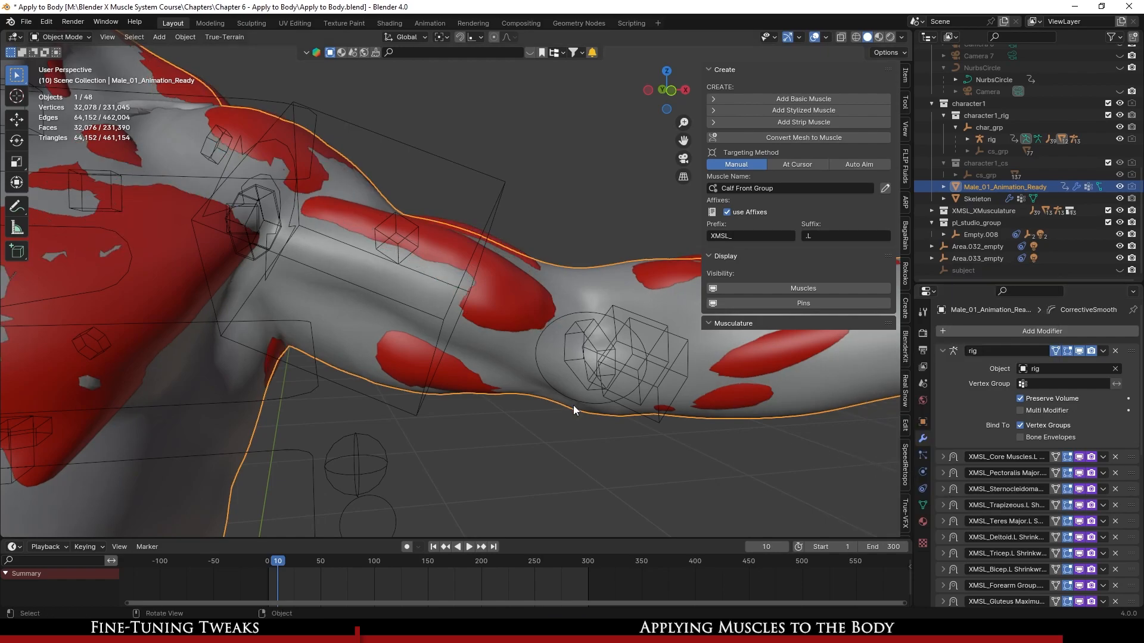
# - Move the CorrectiveSmooth modifier above the Subdivision modifier and set its factor to 0.25
pyautogui.scroll(-10, 978, 485)
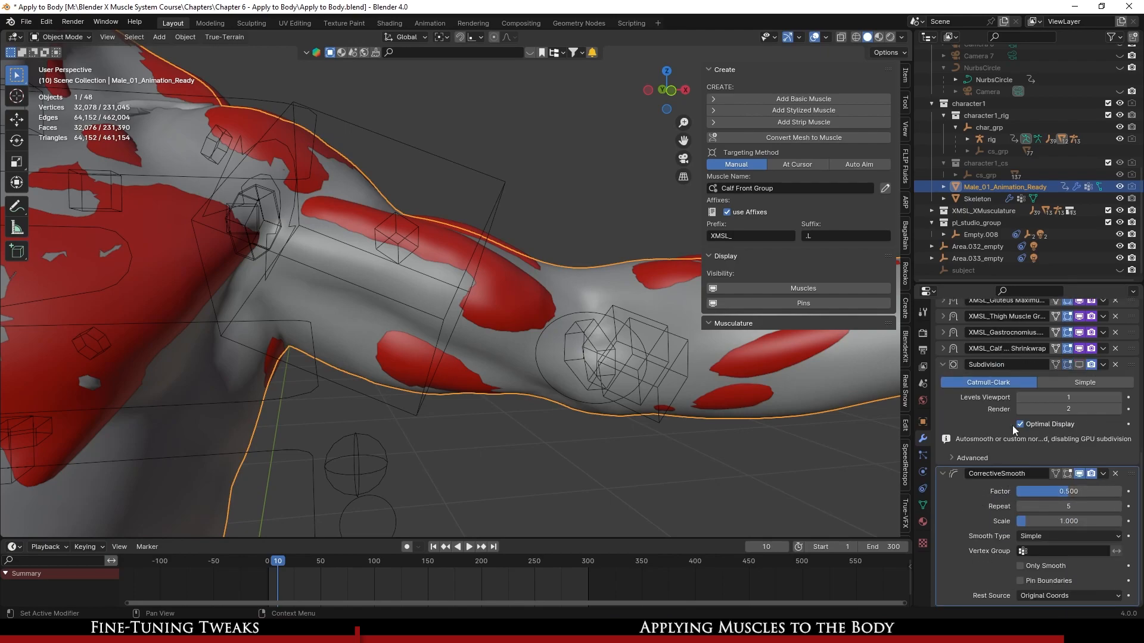
pyautogui.moveTo(1131, 476); pyautogui.dragTo(1059, 374)
pyautogui.moveTo(569, 387)
pyautogui.mouseDown(button='middle')
pyautogui.moveTo(573, 406)
pyautogui.moveTo(588, 380)
pyautogui.mouseUp(button='middle')
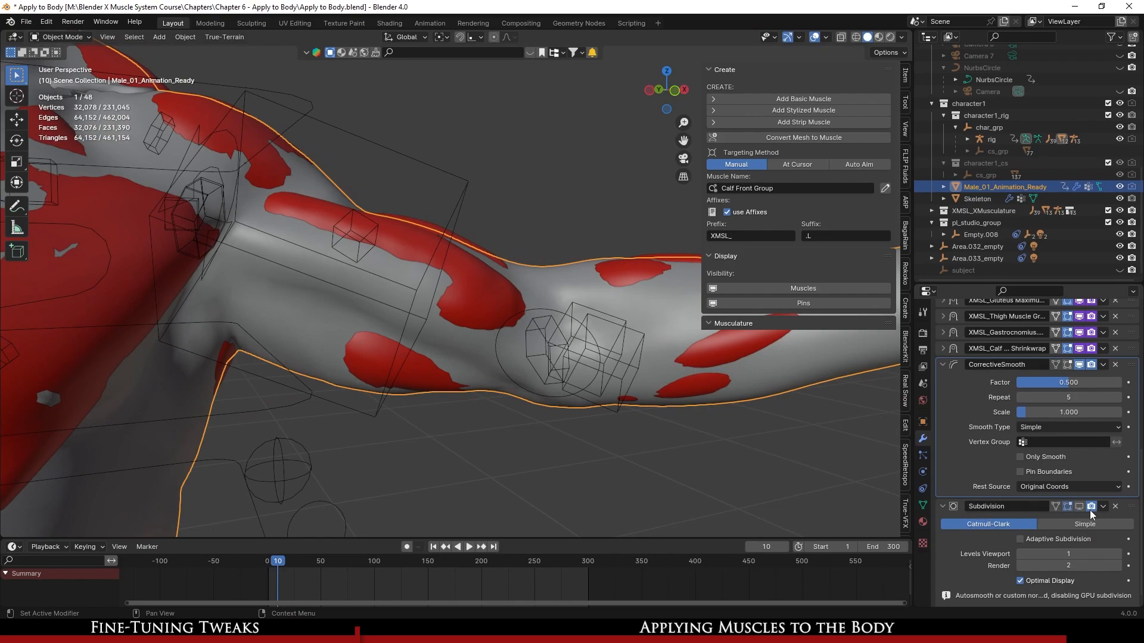
pyautogui.moveTo(812, 451); pyautogui.dragTo(584, 374, button='middle')
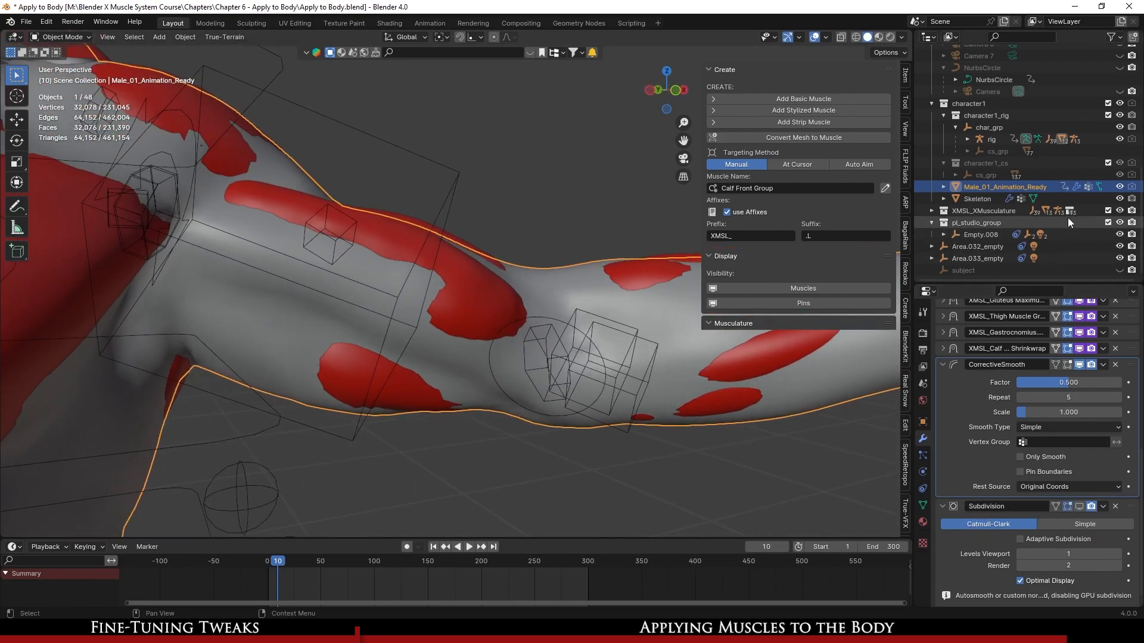
pyautogui.scroll(1, 946, 432)
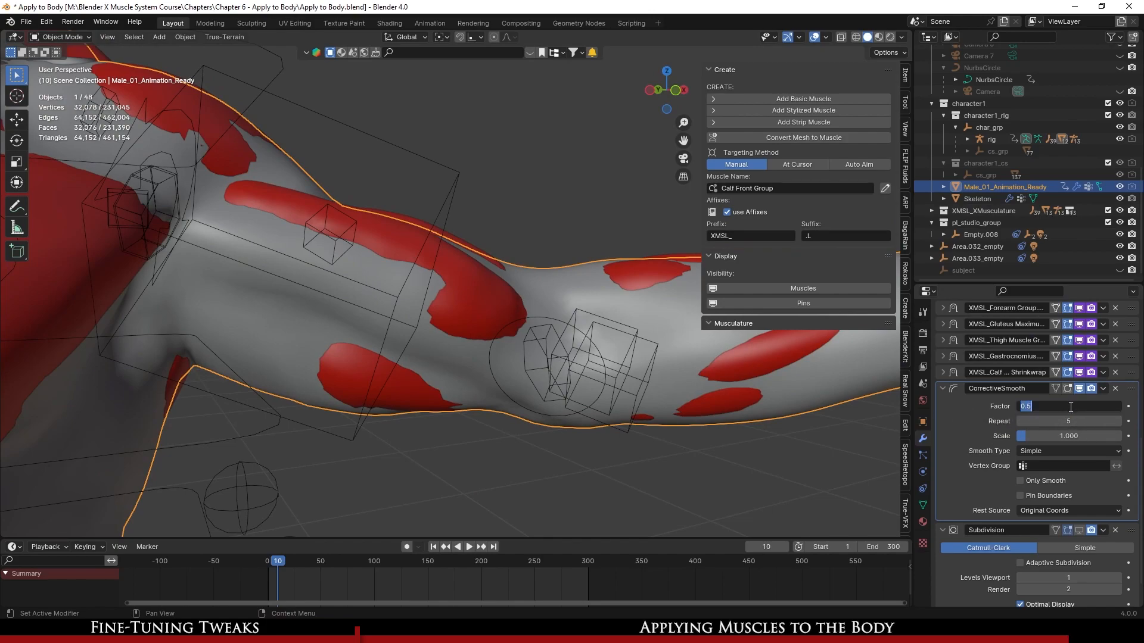
pyautogui.press('Return')
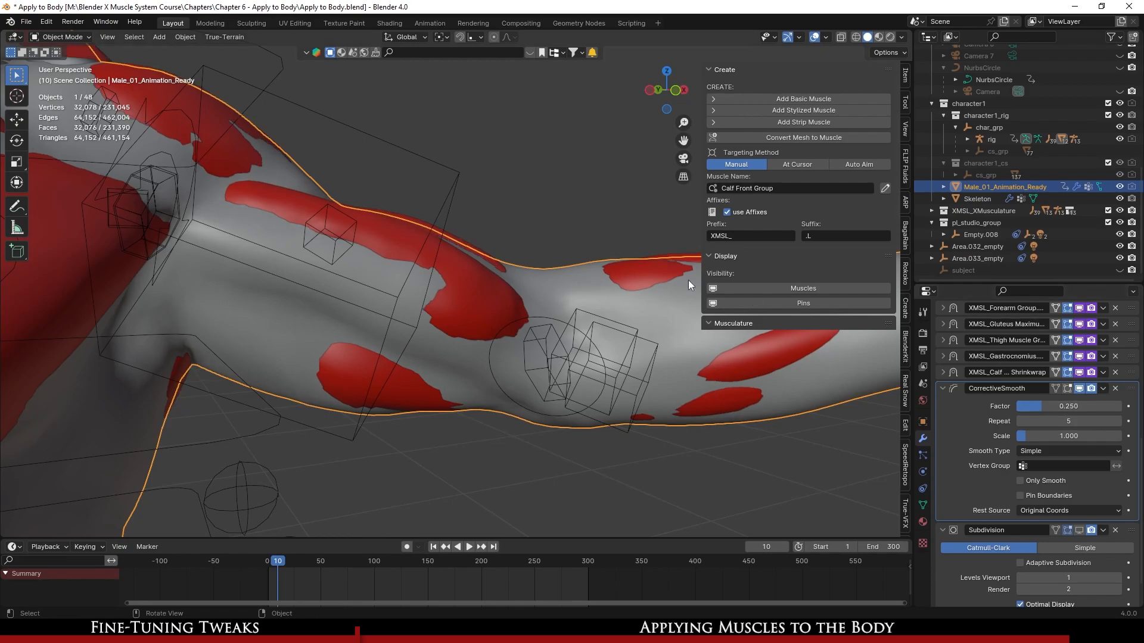
# - Hide the XMSL_XMusculature collection and inspect the smoothed body surface without the muscles
pyautogui.click(1118, 212)
pyautogui.scroll(-6, 541, 306)
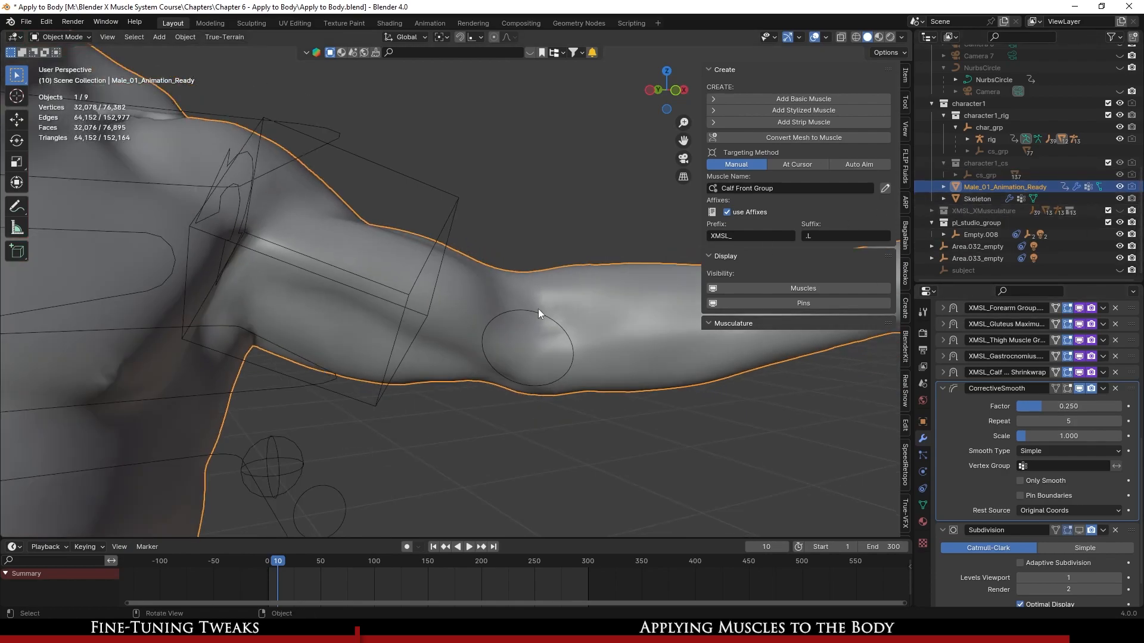
pyautogui.scroll(2, 523, 348)
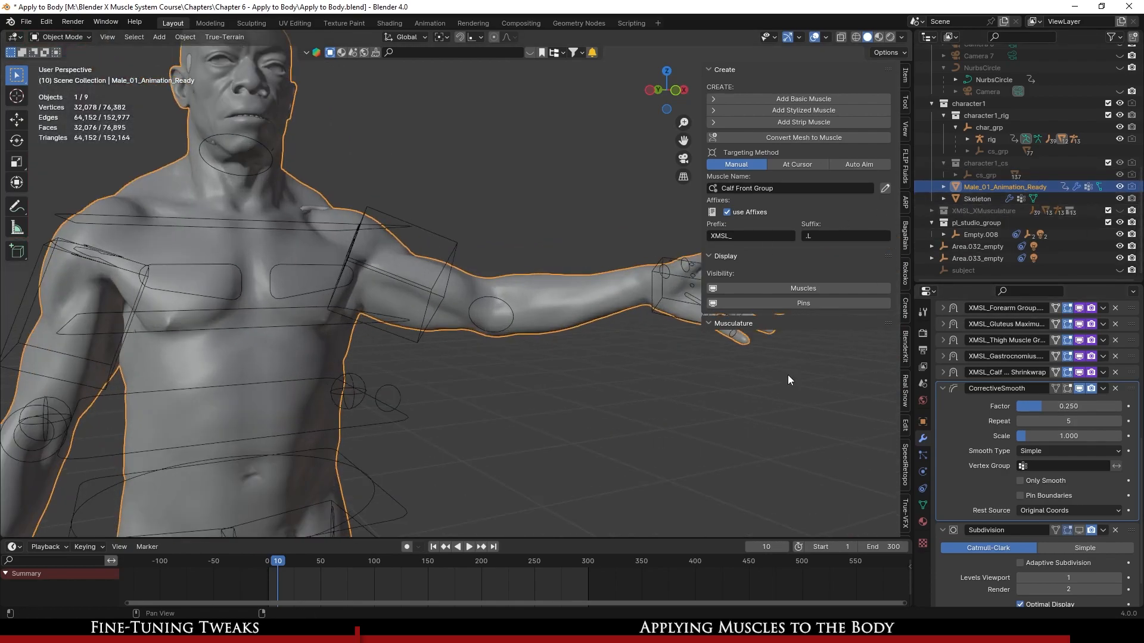
# - Select the left hand IK control and move it up and toward the body to bend the elbow
pyautogui.click(653, 274)
pyautogui.scroll(1, 585, 346)
pyautogui.keyDown('shift'); pyautogui.moveTo(585, 345); pyautogui.dragTo(531, 390, button='middle'); pyautogui.keyUp('shift')
pyautogui.moveTo(530, 391); pyautogui.dragTo(548, 389, button='middle')
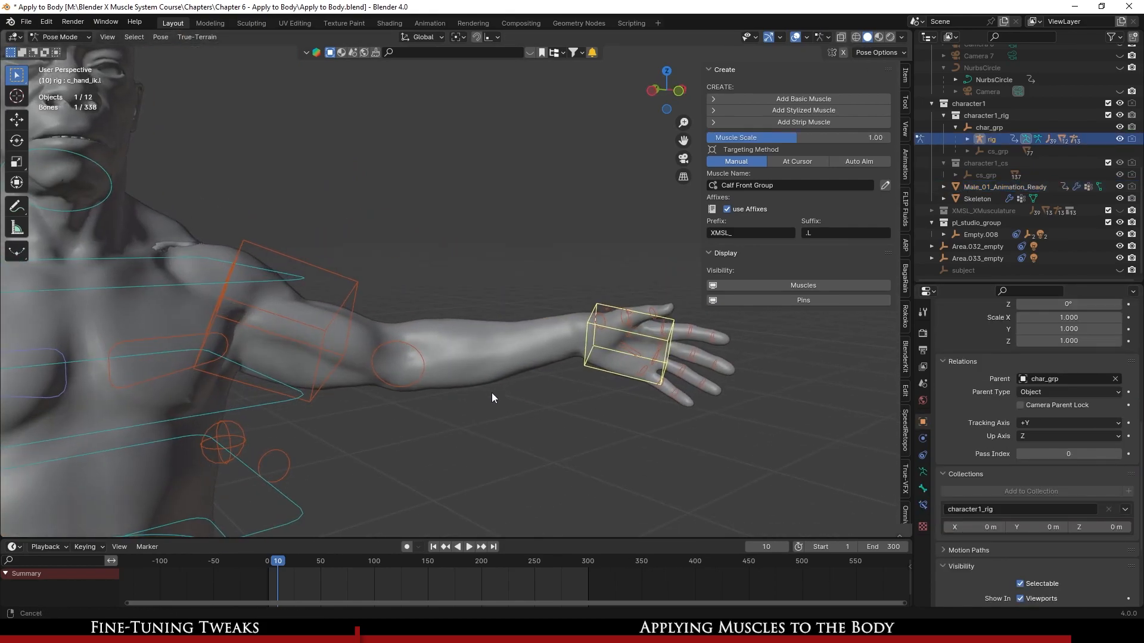
pyautogui.scroll(1, 480, 401)
pyautogui.press('g')
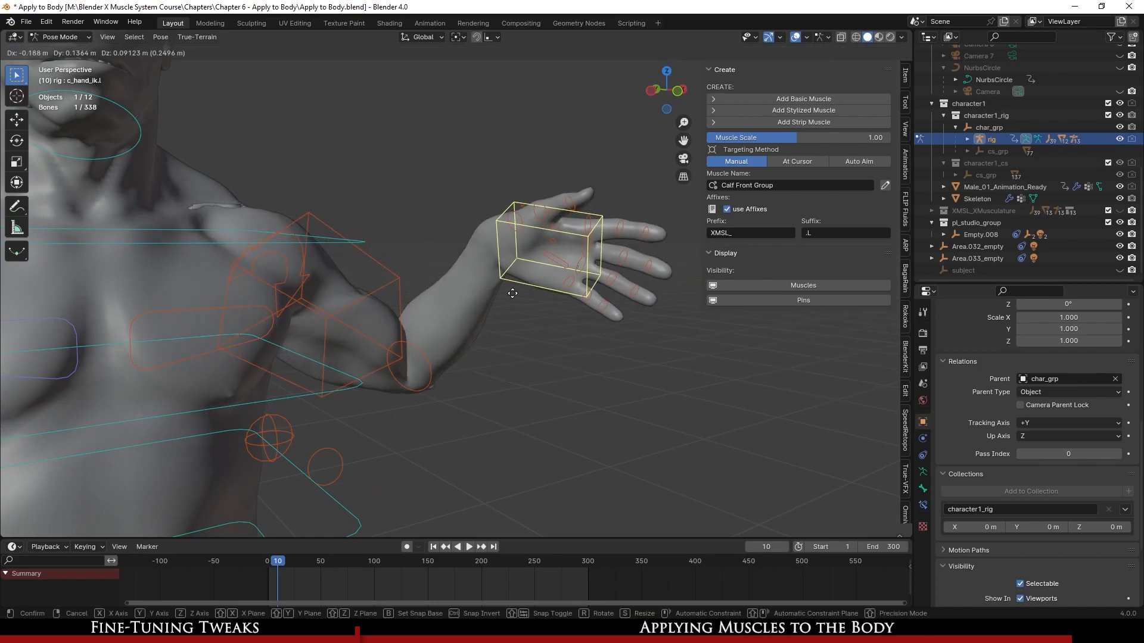
pyautogui.click(523, 211)
# - Rotate the left hand IK control by about -105° around the view axis
pyautogui.scroll(3, 523, 226)
pyautogui.keyDown('shift'); pyautogui.moveTo(554, 256); pyautogui.dragTo(477, 359, button='middle'); pyautogui.keyUp('shift')
pyautogui.moveTo(477, 360); pyautogui.dragTo(501, 345, button='middle')
pyautogui.press('r')
pyautogui.click(488, 287)
# - Reposition the left hand IK control from front and rear views to test how the arm deforms
pyautogui.moveTo(488, 287); pyautogui.dragTo(570, 251, button='middle')
pyautogui.press('g')
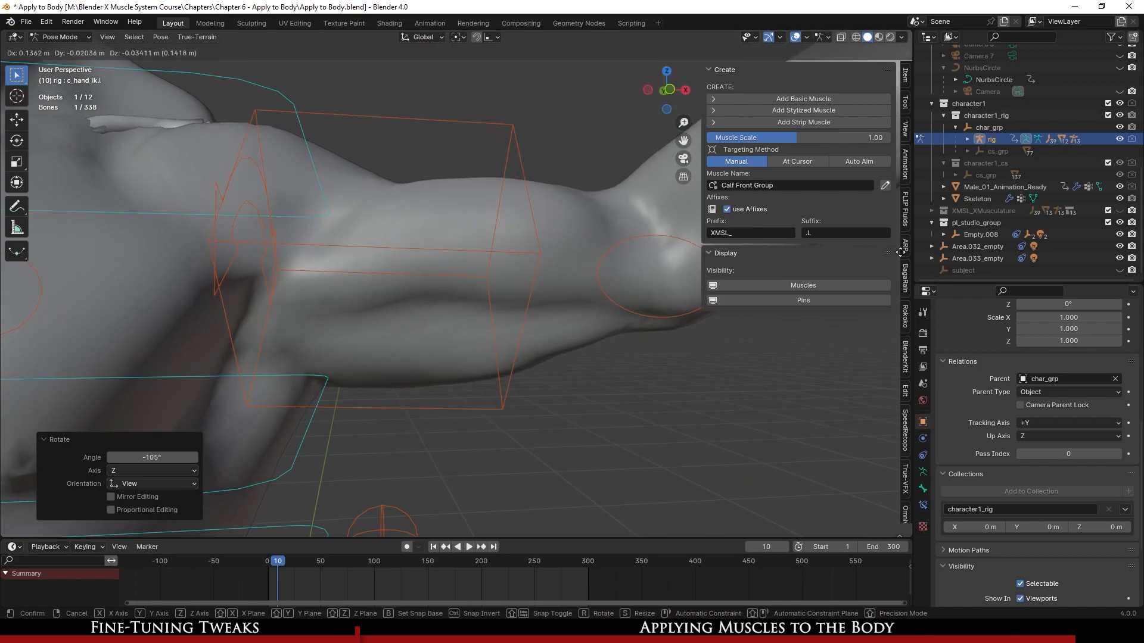
pyautogui.click(567, 236)
pyautogui.moveTo(558, 237); pyautogui.dragTo(347, 102, button='middle')
pyautogui.press('g')
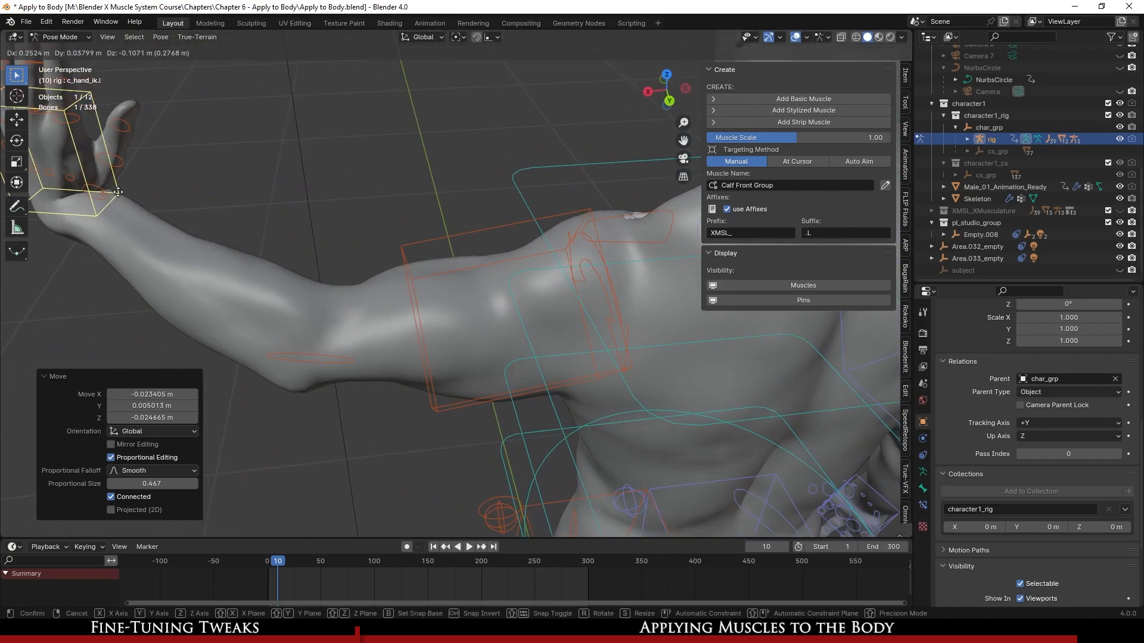
pyautogui.click(273, 173)
# - Rotate the left hand IK control by about -44° around the view axis so the palm faces forward
pyautogui.moveTo(184, 243); pyautogui.dragTo(476, 111, button='middle')
pyautogui.press('r')
pyautogui.click(237, 126)
pyautogui.scroll(-3, 291, 262)
pyautogui.moveTo(292, 266); pyautogui.dragTo(519, 280, button='middle')
pyautogui.scroll(3, 430, 277)
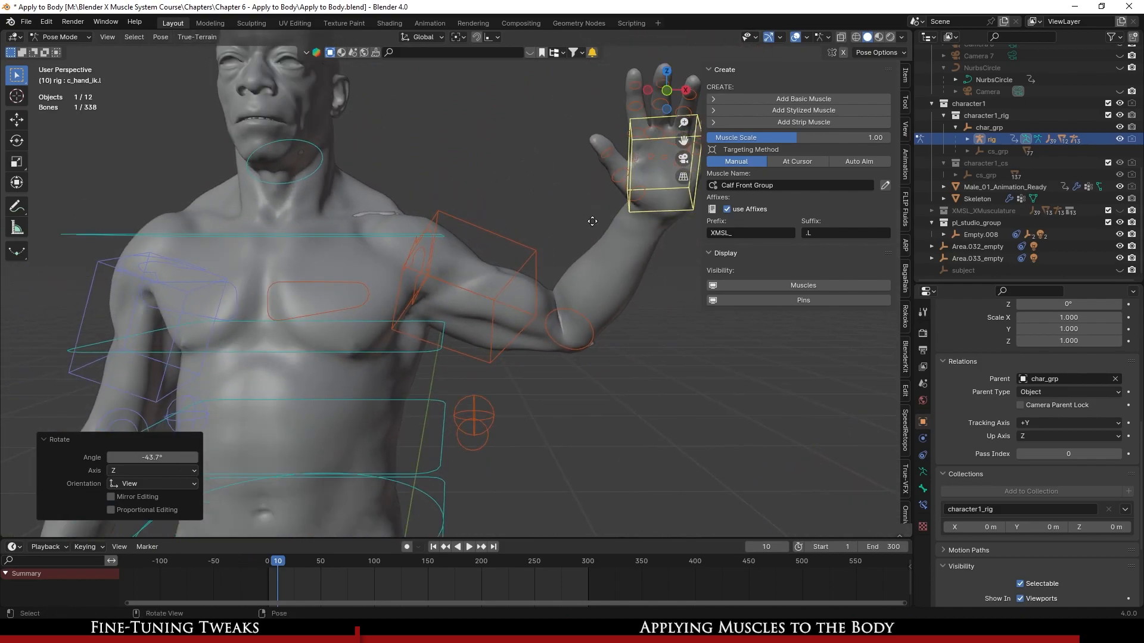
# - Raise the left hand IK control about 0.14 m and slightly inward, and inspect the bent elbow
pyautogui.press('g')
pyautogui.click(543, 181)
pyautogui.scroll(2, 514, 234)
pyautogui.keyDown('shift'); pyautogui.moveTo(513, 234); pyautogui.dragTo(443, 317, button='middle'); pyautogui.keyUp('shift')
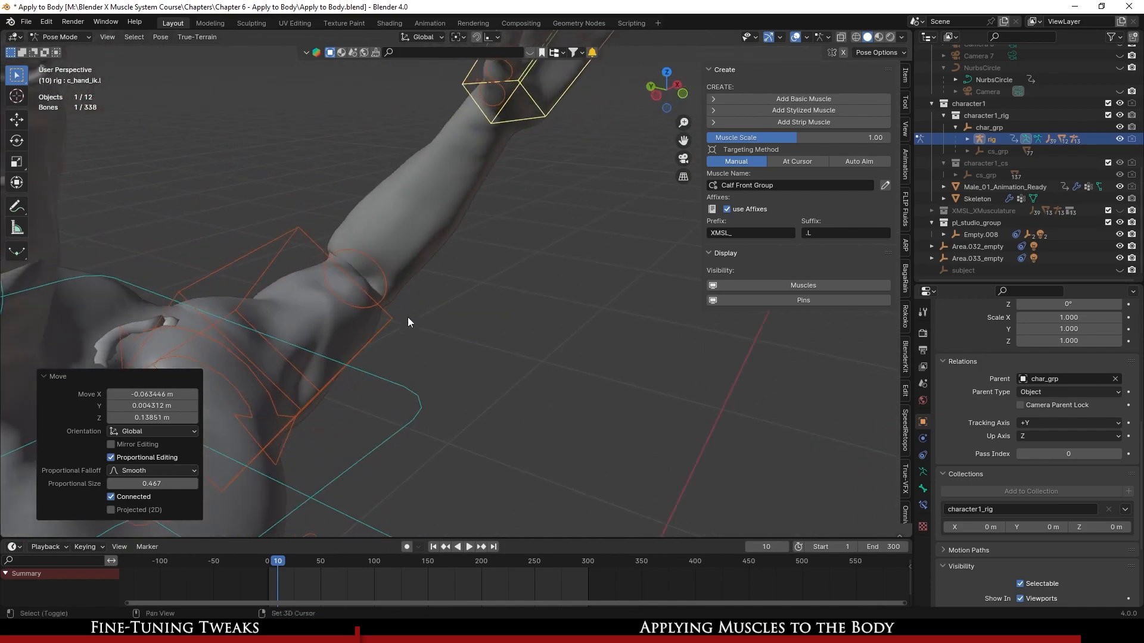
pyautogui.scroll(3, 350, 280)
pyautogui.keyDown('shift'); pyautogui.moveTo(350, 280); pyautogui.dragTo(405, 310, button='middle'); pyautogui.keyUp('shift')
pyautogui.scroll(-4, 431, 301)
pyautogui.scroll(2, 365, 348)
pyautogui.keyDown('shift'); pyautogui.moveTo(365, 348); pyautogui.dragTo(379, 277, button='middle'); pyautogui.keyUp('shift')
# - Select the left shoulder control and rotate it upward to lift the shoulder with the raised arm
pyautogui.moveTo(475, 292); pyautogui.dragTo(462, 291, button='middle')
pyautogui.click(422, 286)
pyautogui.press('r')
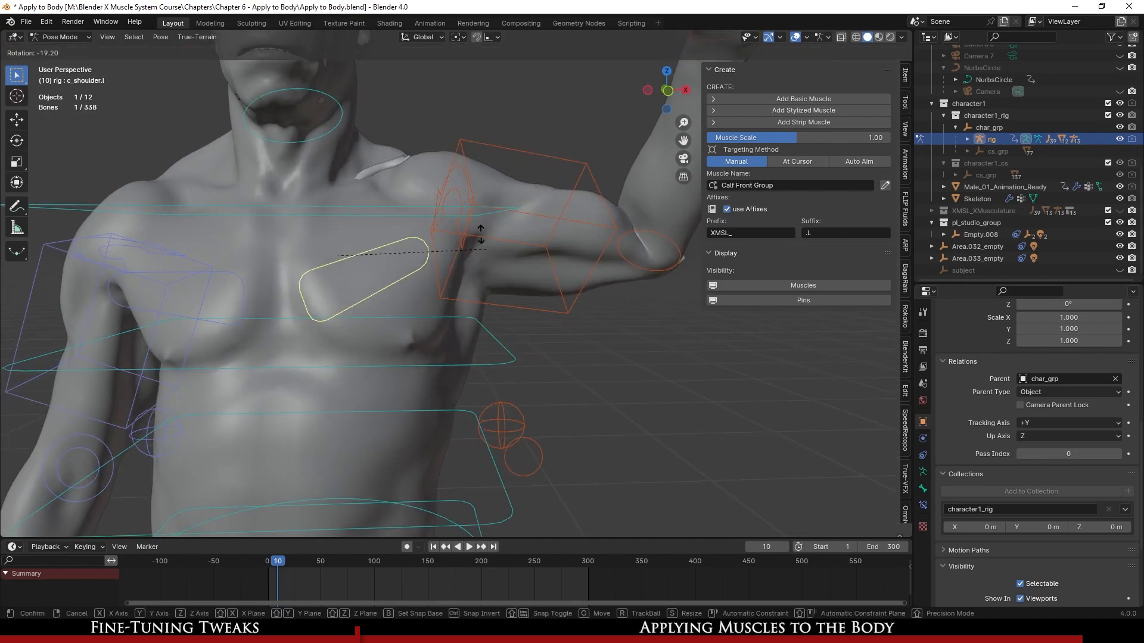
pyautogui.click(477, 280)
pyautogui.scroll(-4, 467, 281)
# - Move the left arm's pole control lower and closer to the back to redirect the elbow
pyautogui.moveTo(467, 280); pyautogui.dragTo(429, 298, button='middle')
pyautogui.click(543, 384)
pyautogui.moveTo(543, 383); pyautogui.dragTo(416, 427, button='middle')
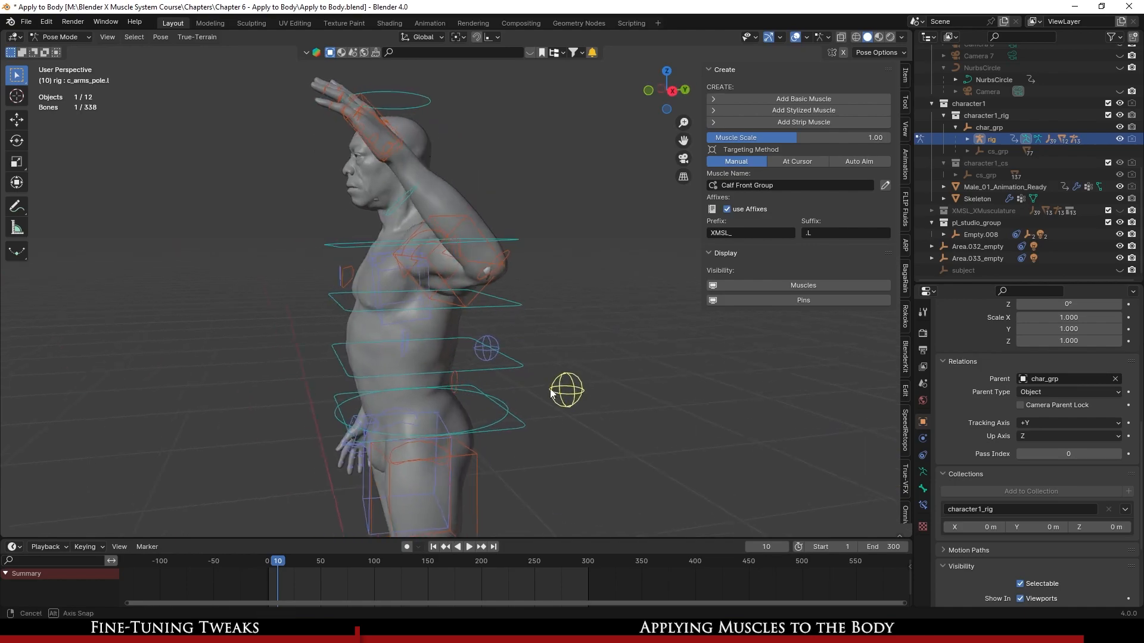
pyautogui.press('g')
pyautogui.click(453, 421)
pyautogui.moveTo(397, 252); pyautogui.dragTo(508, 267, button='middle')
# - Select the left upper arm twist offset control and rotate it 52° around the view axis
pyautogui.scroll(2, 435, 351)
pyautogui.click(537, 391)
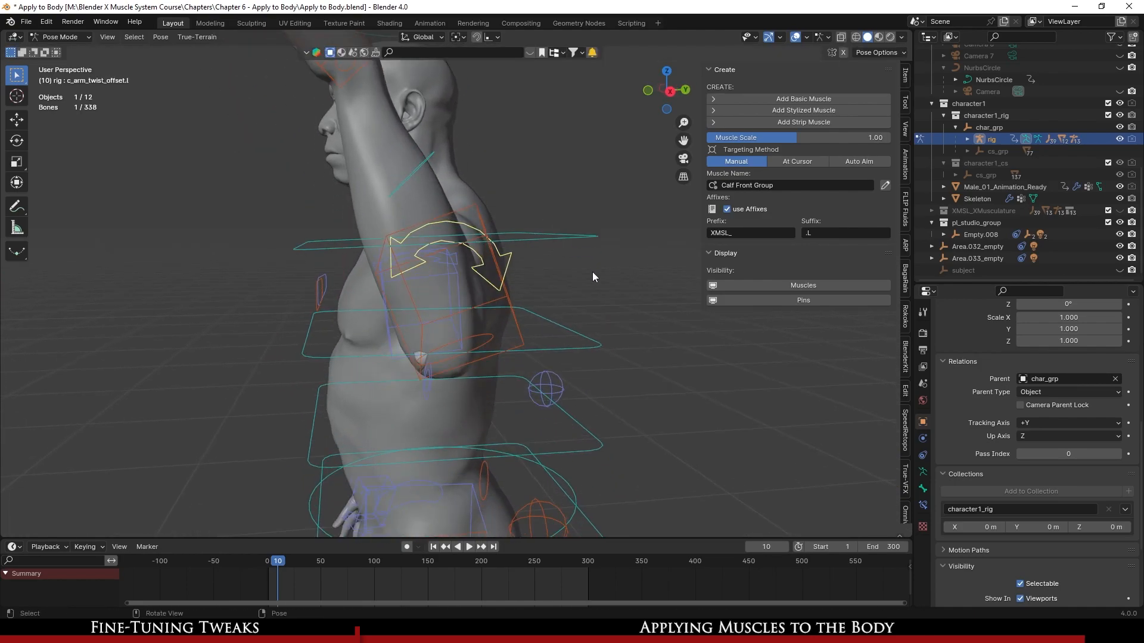
pyautogui.click(510, 356)
pyautogui.moveTo(510, 356); pyautogui.dragTo(417, 301, button='middle')
pyautogui.scroll(3, 455, 309)
pyautogui.scroll(-4, 417, 300)
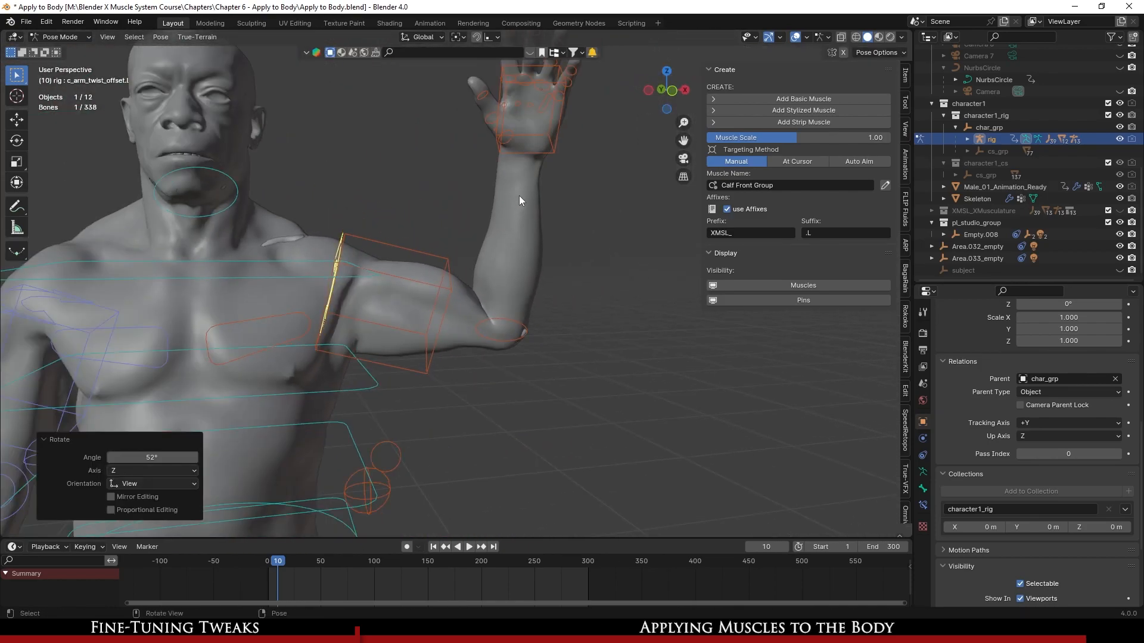
# - Rotate the left hand IK control about -71° around global Z and move it about 0.07 m toward the head
pyautogui.click(558, 139)
pyautogui.moveTo(590, 152); pyautogui.dragTo(606, 301, button='middle')
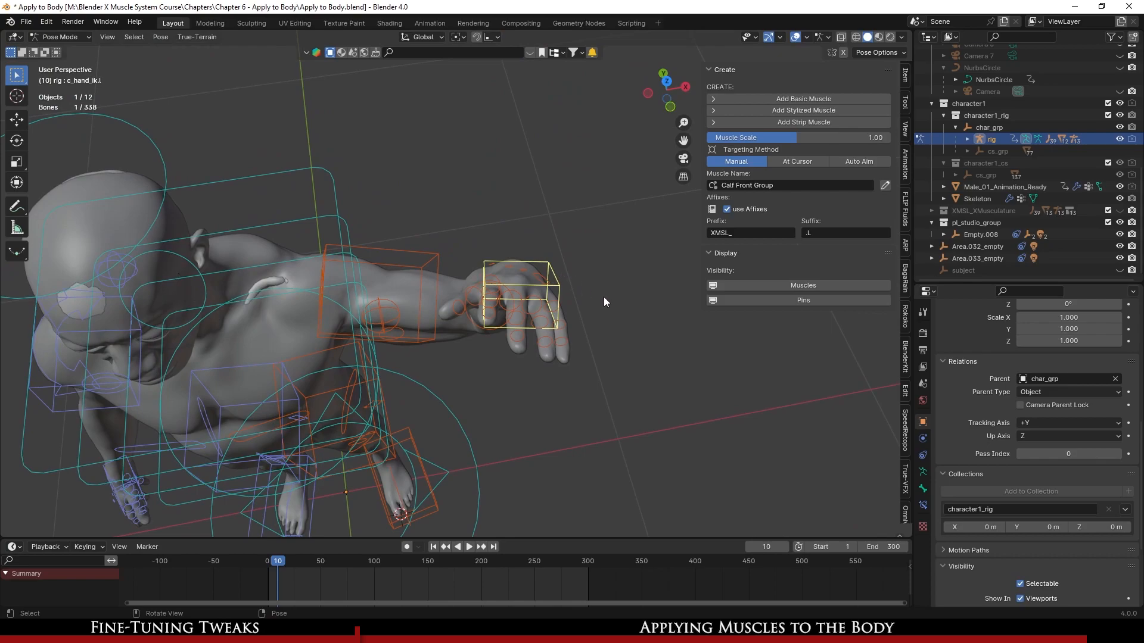
pyautogui.press('z')
pyautogui.click(515, 378)
pyautogui.moveTo(513, 366); pyautogui.dragTo(509, 217, button='middle')
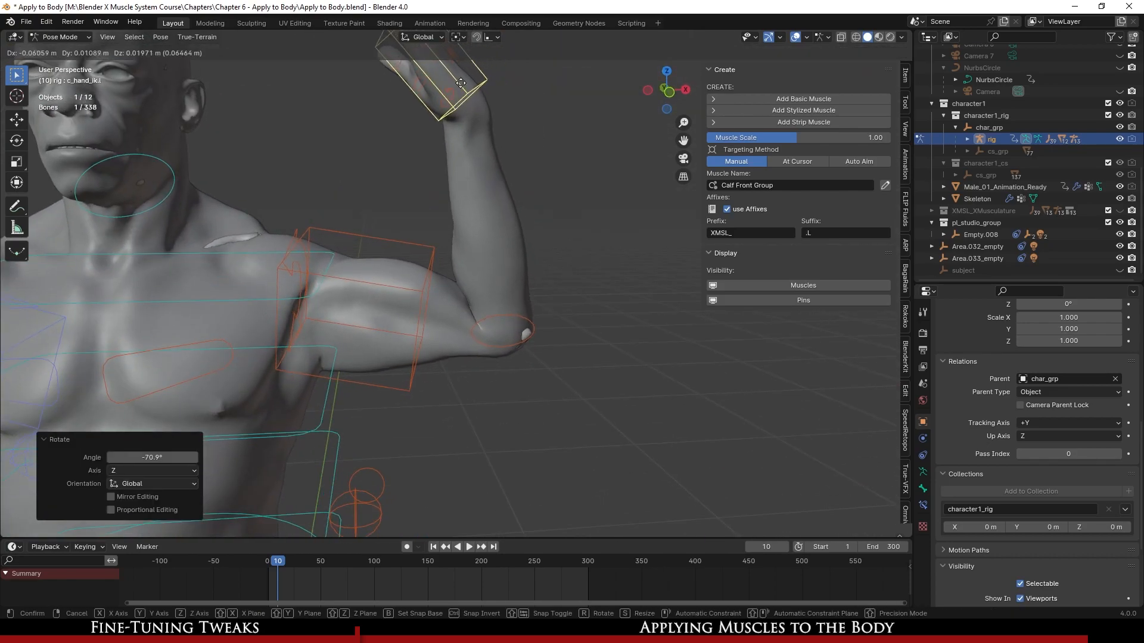
pyautogui.click(454, 73)
# - Add the left shoulder and left upper arm twist offset controls to the hand control selection
pyautogui.scroll(-4, 415, 310)
pyautogui.moveTo(399, 304)
pyautogui.keyDown('shift'); pyautogui.mouseDown(button='middle')
pyautogui.moveTo(444, 222)
pyautogui.moveTo(429, 204)
pyautogui.moveTo(429, 302)
pyautogui.moveTo(463, 296)
pyautogui.moveTo(416, 302)
pyautogui.mouseUp(button='middle'); pyautogui.keyUp('shift')
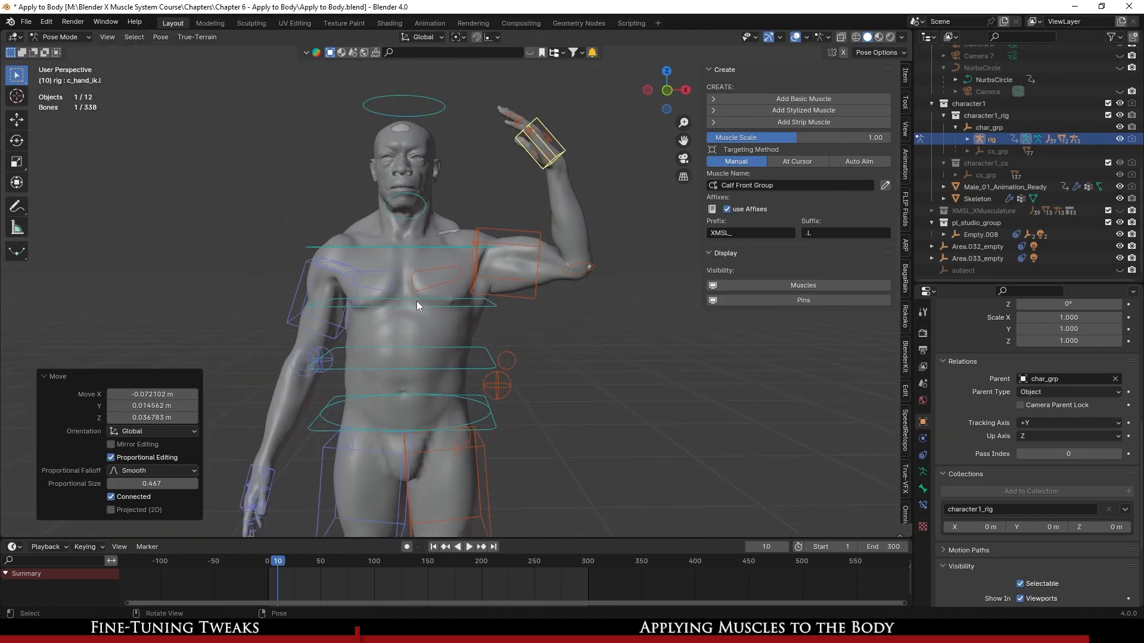
pyautogui.keyDown('shift'); pyautogui.click(445, 268); pyautogui.keyUp('shift')
pyautogui.scroll(3, 470, 275)
pyautogui.moveTo(492, 280); pyautogui.dragTo(452, 266, button='middle')
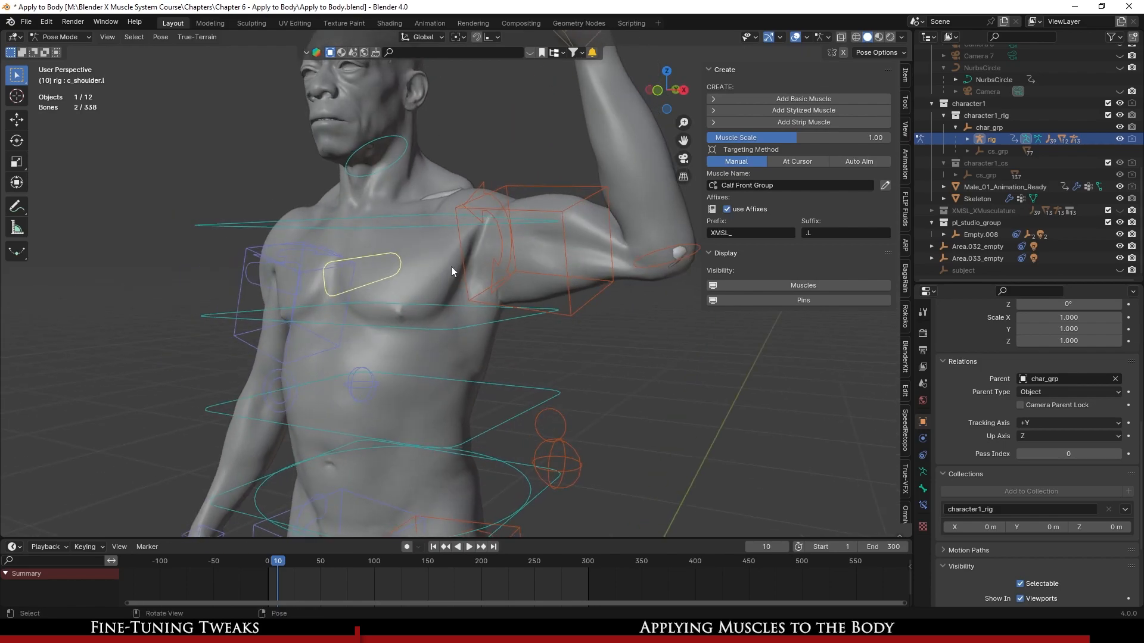
pyautogui.keyDown('shift'); pyautogui.click(482, 196); pyautogui.keyUp('shift')
pyautogui.scroll(-4, 447, 256)
# - Copy the pose of the selected left arm controls and paste it flipped onto the right arm
pyautogui.moveTo(403, 308); pyautogui.dragTo(416, 306, button='middle')
pyautogui.click(160, 38)
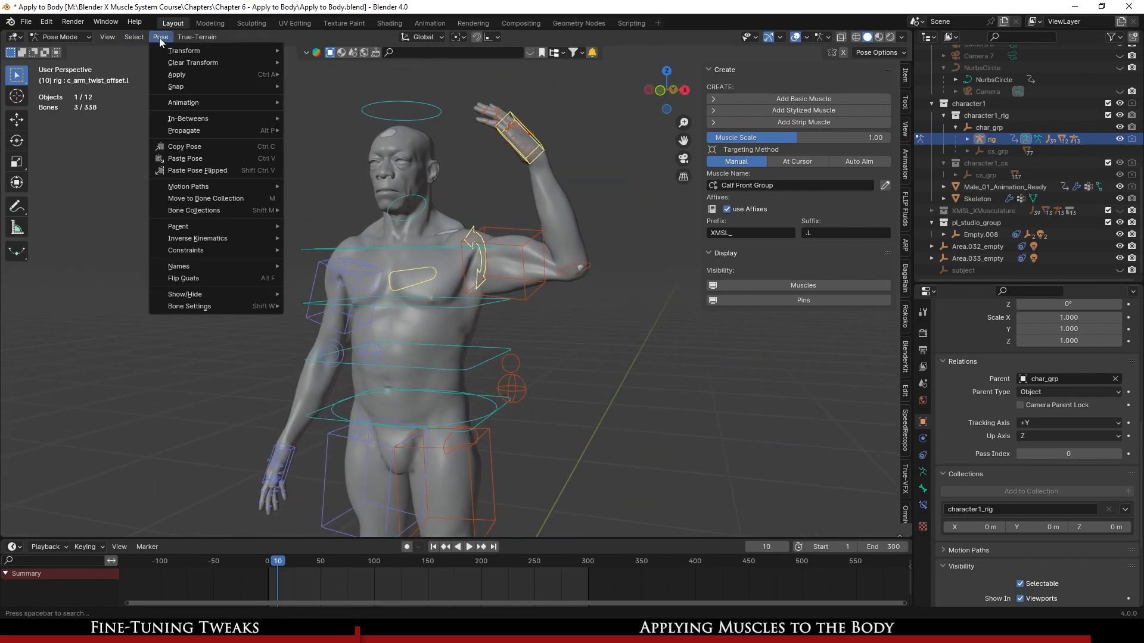
pyautogui.click(196, 147)
pyautogui.click(161, 37)
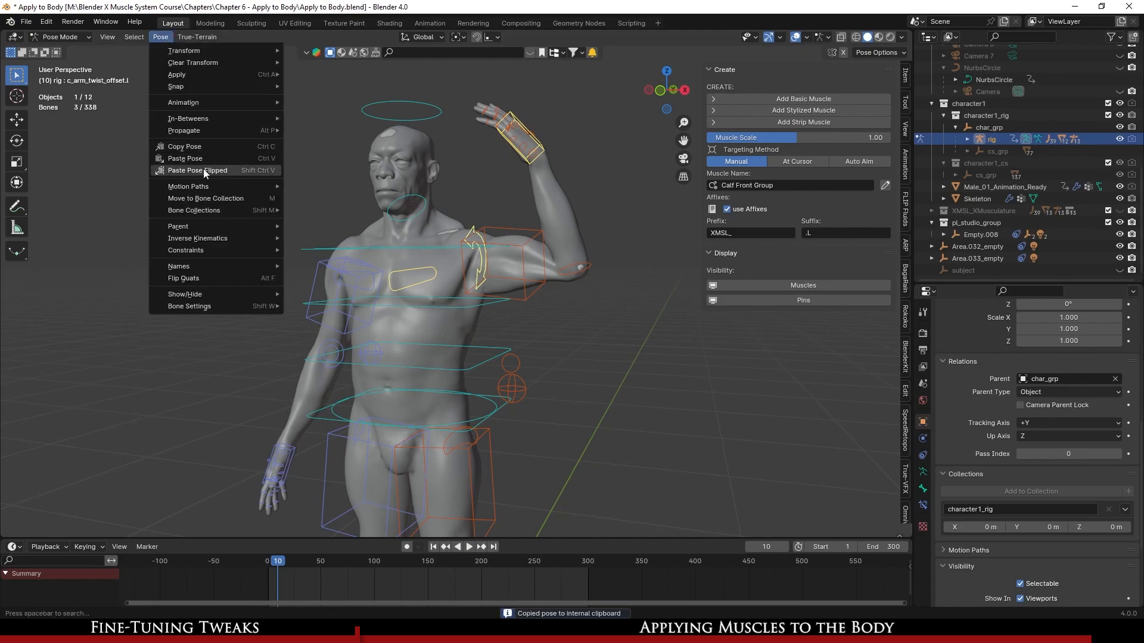
pyautogui.click(203, 169)
pyautogui.moveTo(360, 302); pyautogui.dragTo(404, 294, button='middle')
pyautogui.scroll(2, 418, 301)
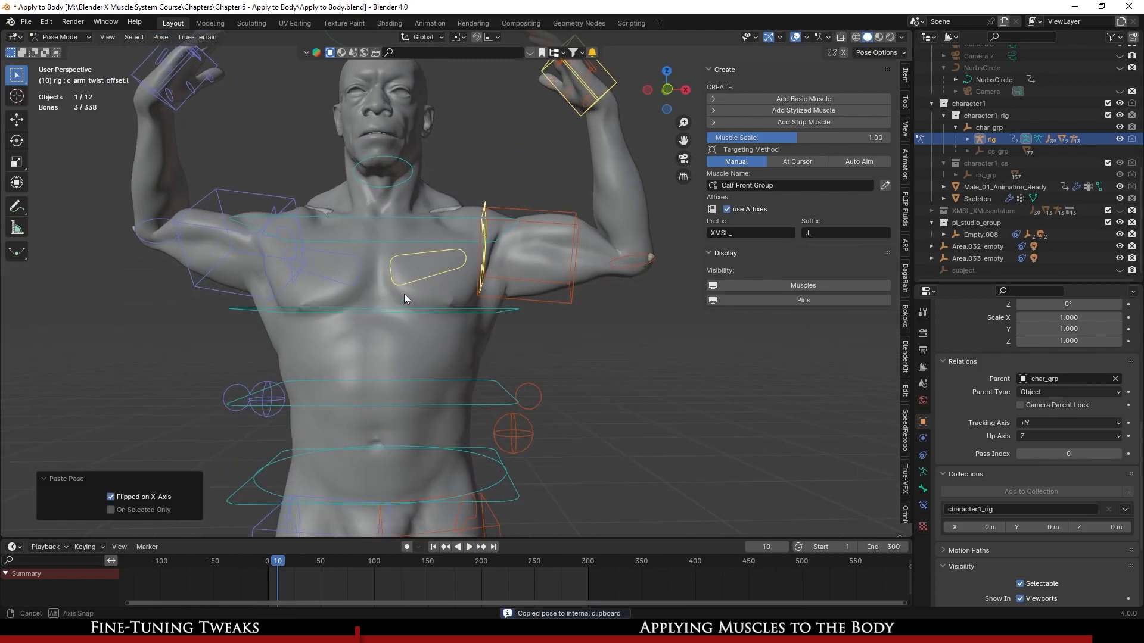
pyautogui.scroll(-1, 398, 340)
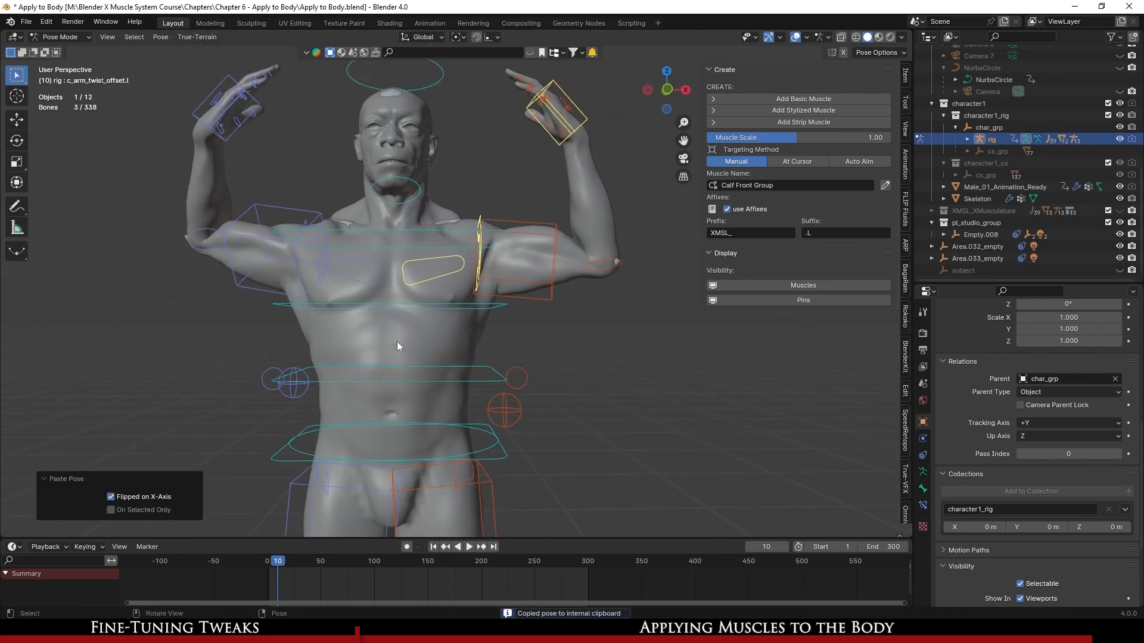
# - Copy the left arm pole control's pose, paste it flipped to the right side and inspect the mirrored arms
pyautogui.click(156, 37)
pyautogui.click(200, 148)
pyautogui.click(153, 39)
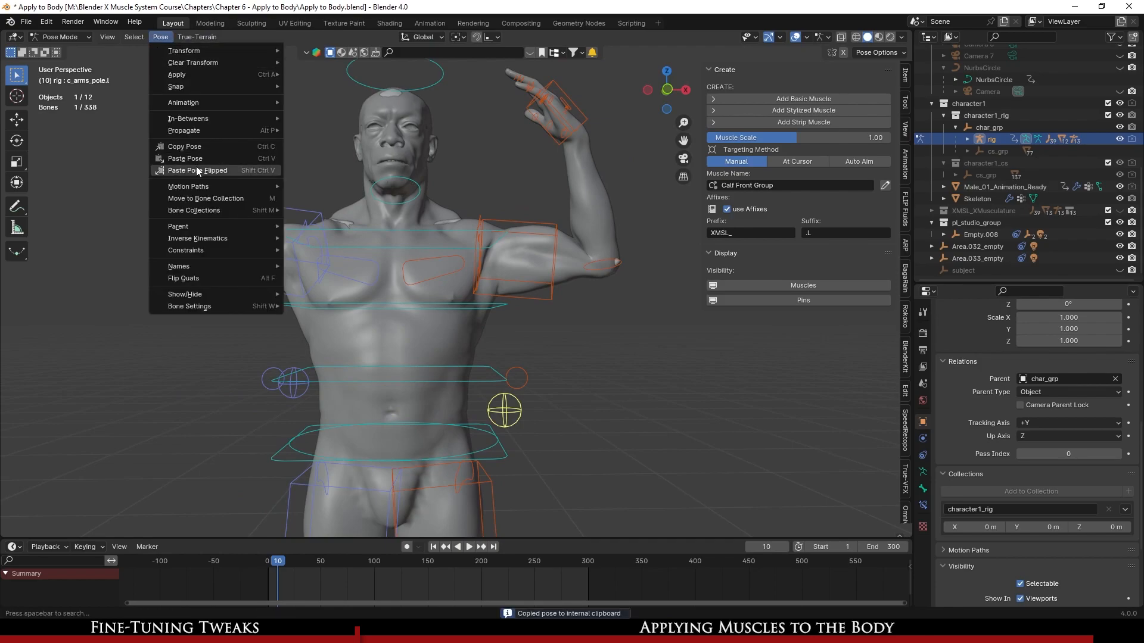
pyautogui.click(196, 170)
pyautogui.moveTo(395, 329)
pyautogui.mouseDown(button='middle')
pyautogui.moveTo(410, 355)
pyautogui.moveTo(416, 331)
pyautogui.mouseUp(button='middle')
pyautogui.scroll(1, 409, 355)
pyautogui.keyDown('shift'); pyautogui.moveTo(559, 315); pyautogui.dragTo(507, 356, button='middle'); pyautogui.keyUp('shift')
pyautogui.scroll(2, 536, 340)
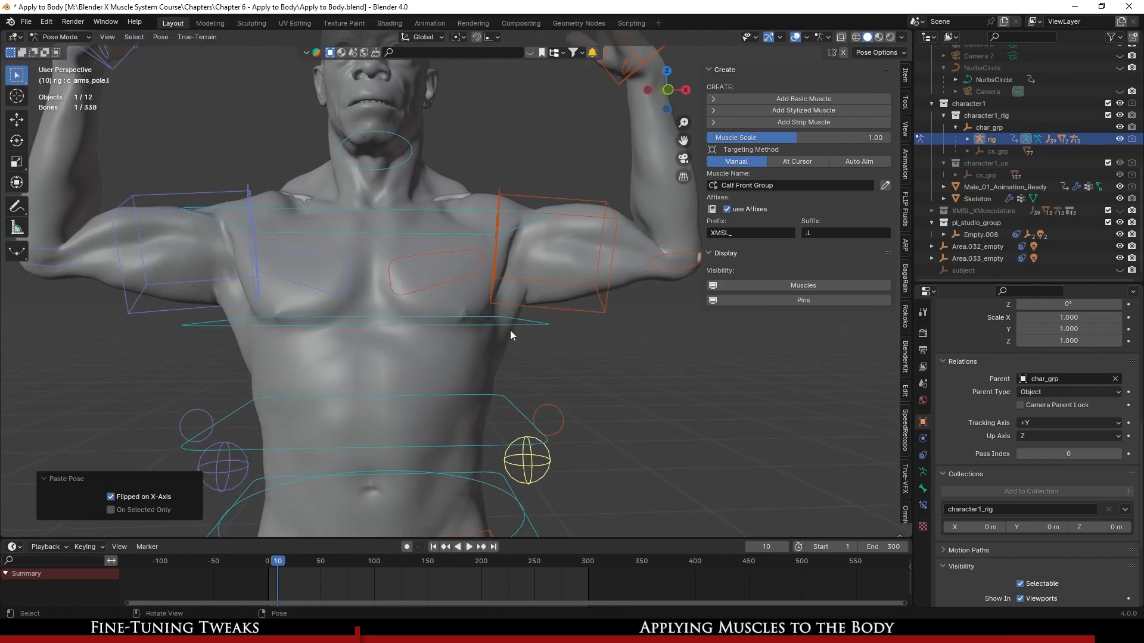
# - Examine the mirrored flexed arms from the front, checking how the shoulders, upper arms and elbows deform
pyautogui.moveTo(505, 291)
pyautogui.mouseDown(button='middle')
pyautogui.moveTo(520, 306)
pyautogui.moveTo(423, 324)
pyautogui.moveTo(502, 313)
pyautogui.mouseUp(button='middle')
pyautogui.scroll(-4, 478, 325)
pyautogui.scroll(2, 479, 324)
pyautogui.scroll(3, 478, 323)
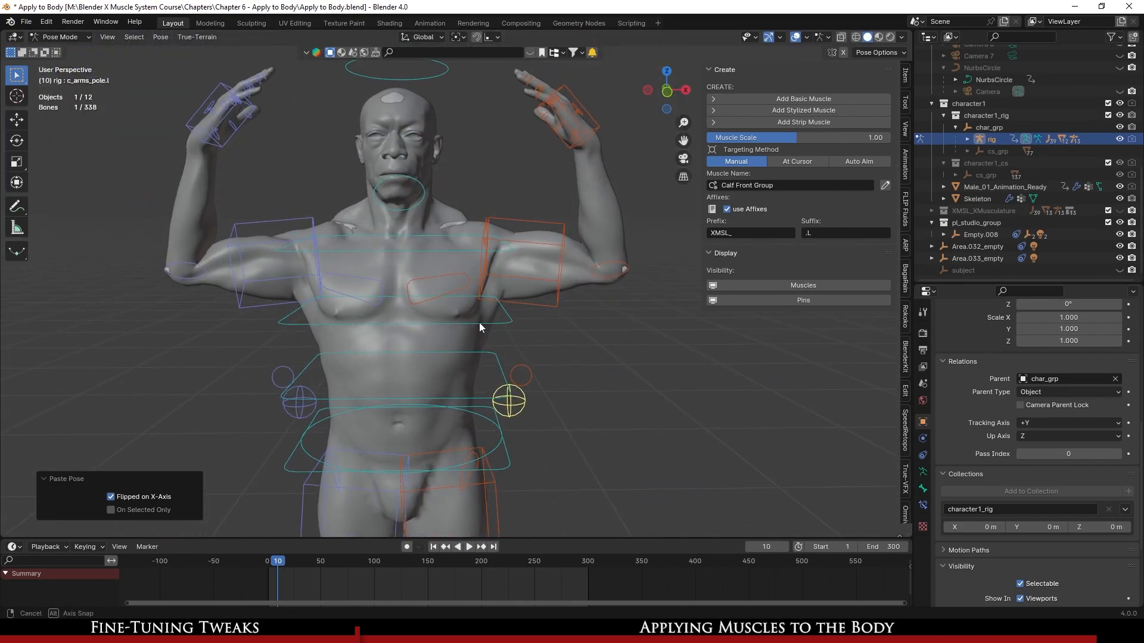
pyautogui.press('KP_1')
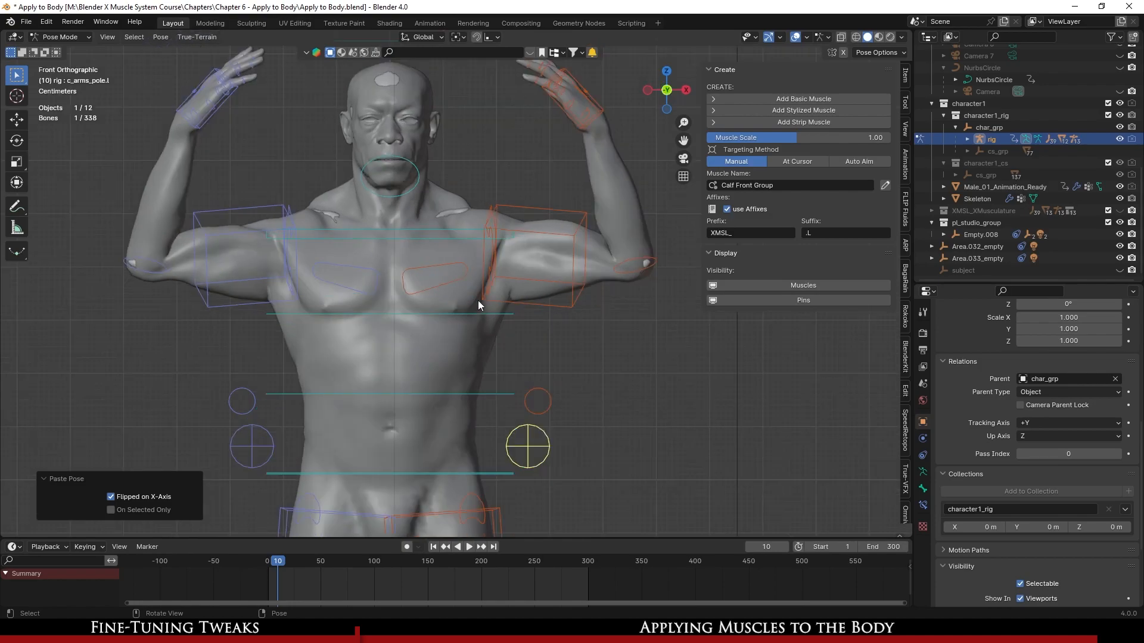
pyautogui.scroll(3, 532, 259)
pyautogui.scroll(-1, 490, 174)
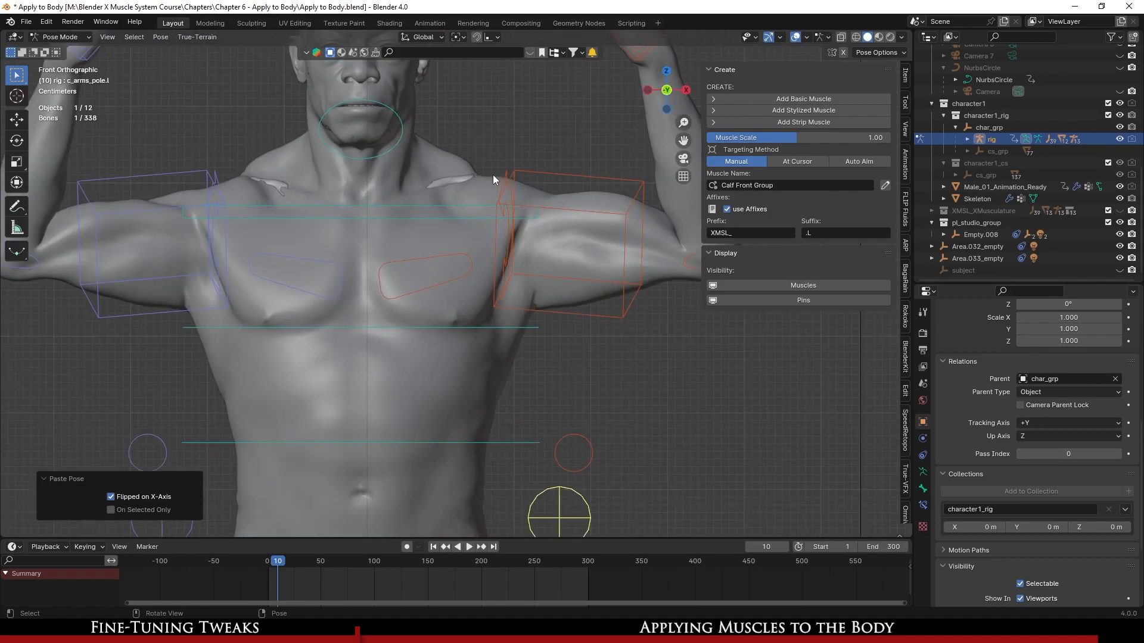
pyautogui.scroll(-2, 544, 256)
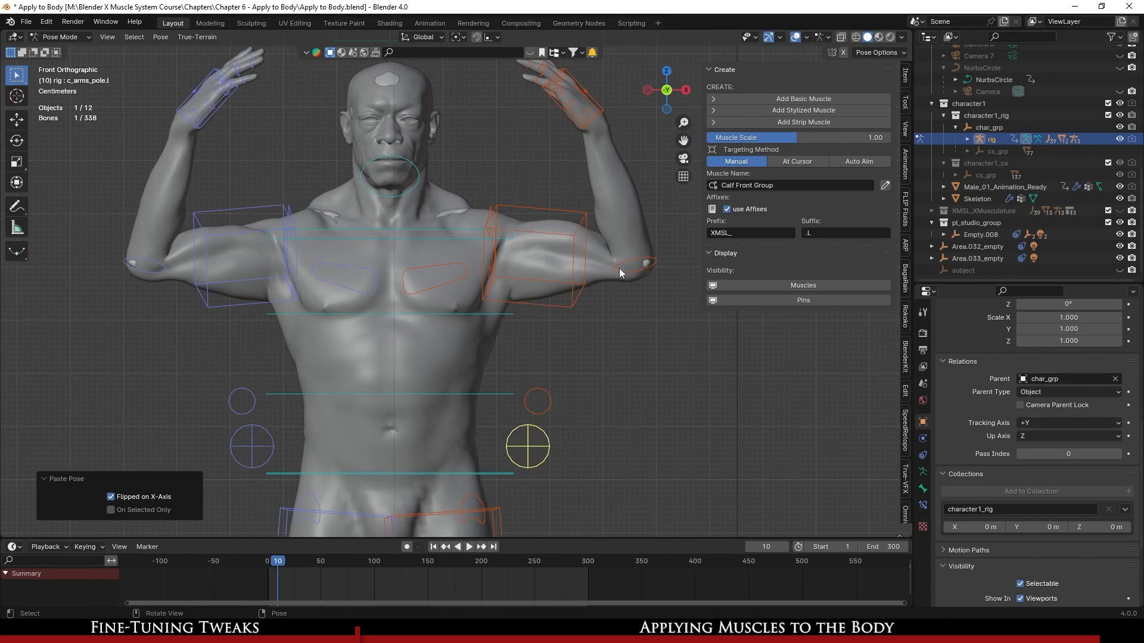
pyautogui.scroll(3, 617, 256)
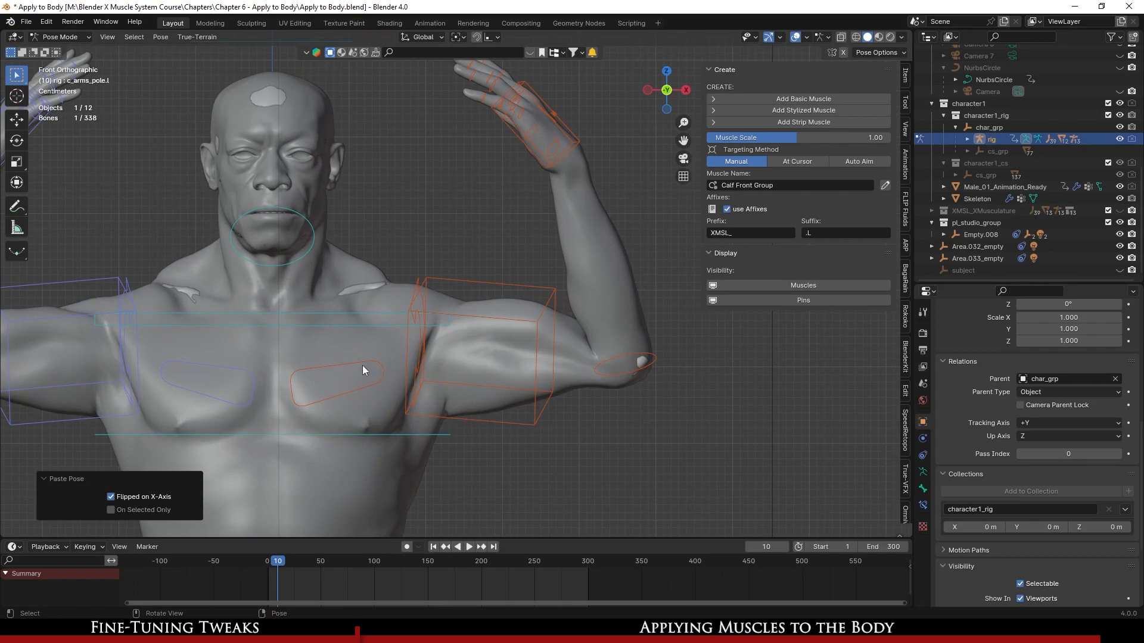
# - Select the body mesh and set its Corrective Smooth factor to 0.15
pyautogui.click(523, 351)
pyautogui.scroll(5, 523, 351)
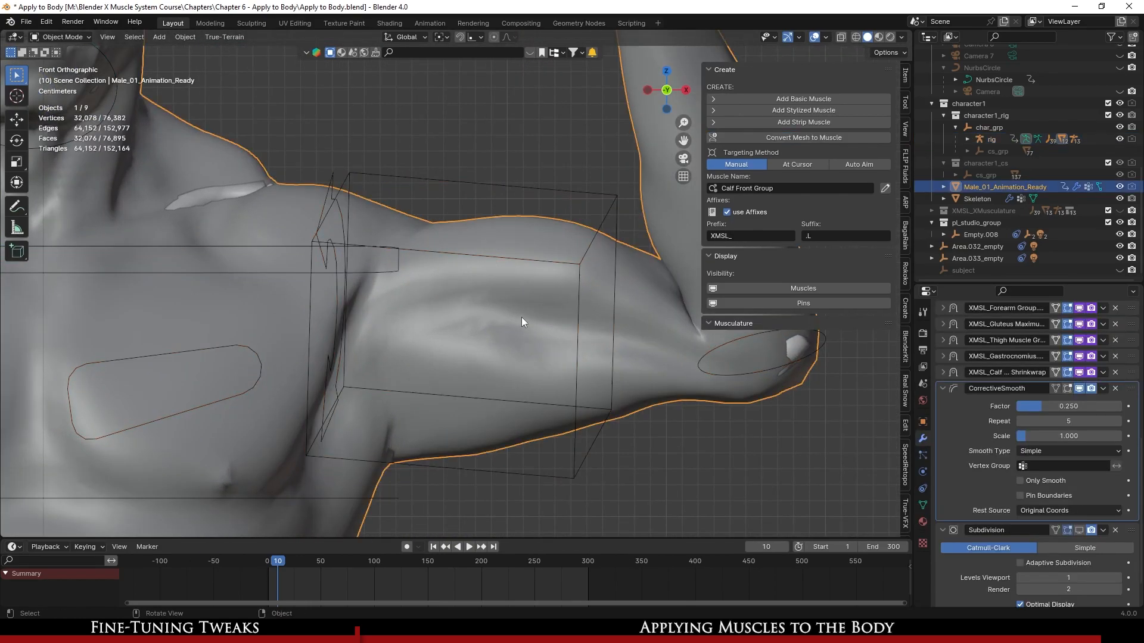
pyautogui.click(1080, 388)
pyautogui.doubleClick(1070, 406)
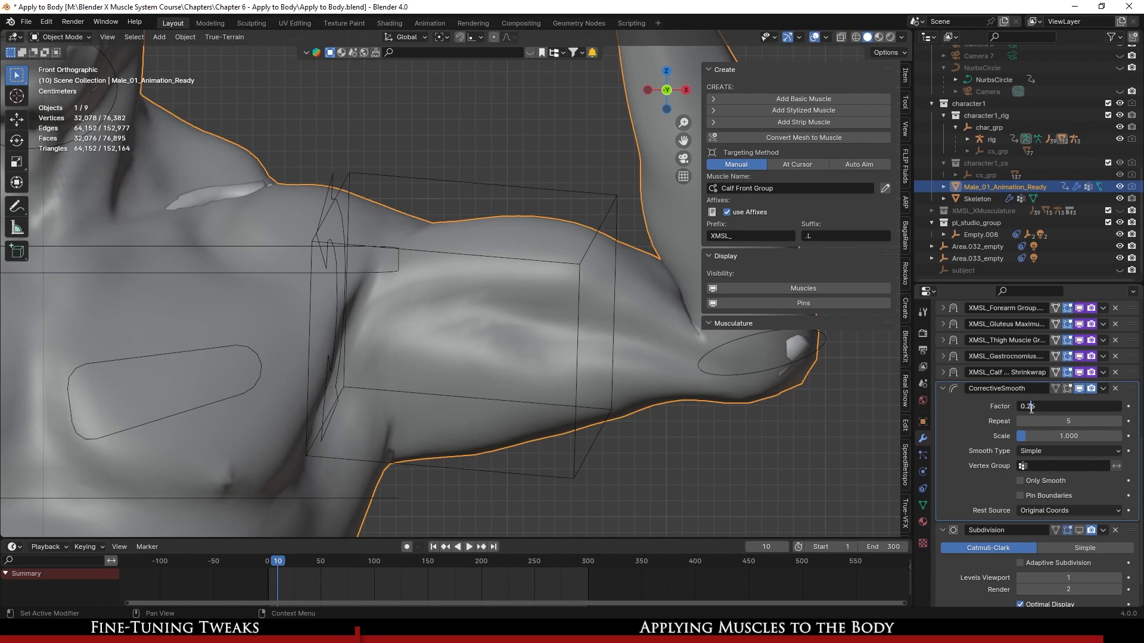
pyautogui.scroll(-5, 578, 360)
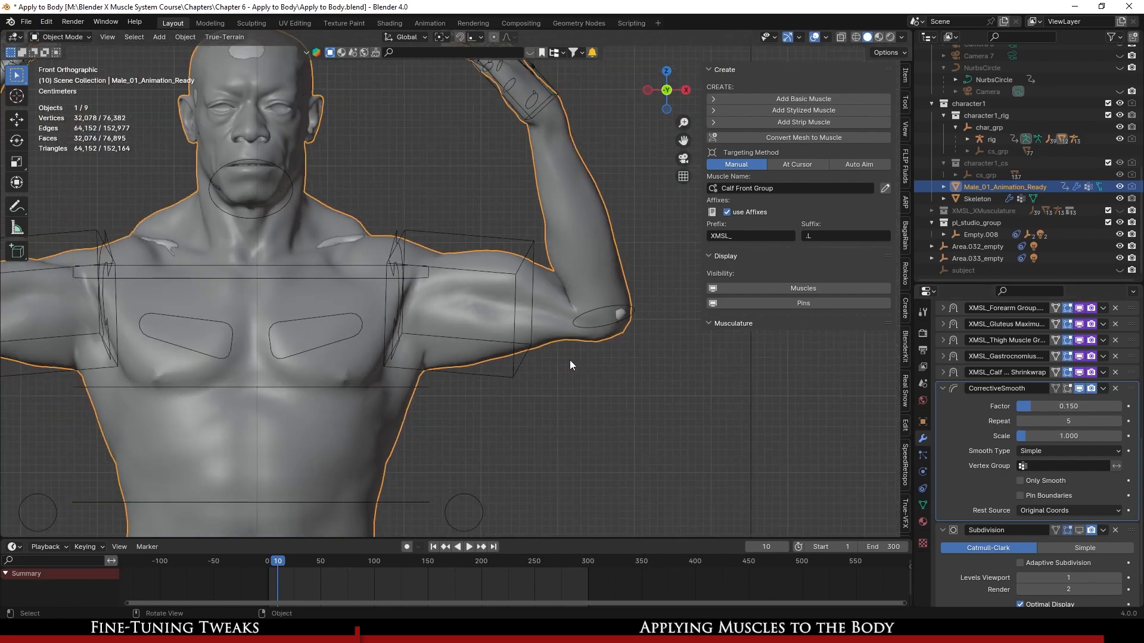
pyautogui.scroll(2, 567, 270)
pyautogui.scroll(-4, 532, 192)
# - Move the left hand IK control outward in two small moves of about 0.03 m and 0.05 m along X, testing the elbow bend
pyautogui.click(522, 153)
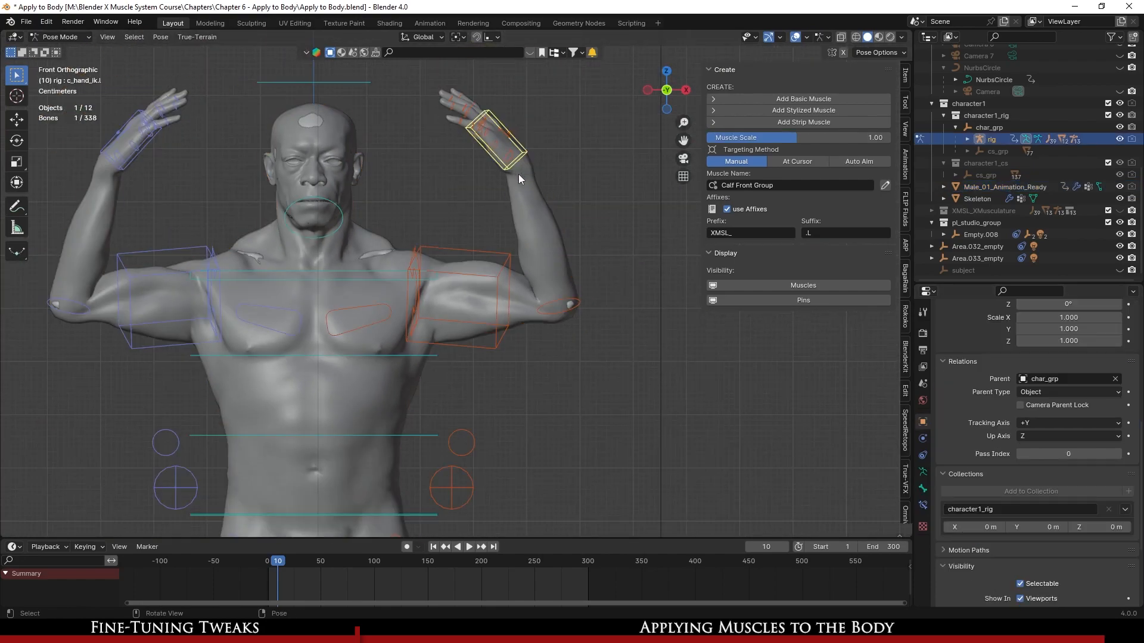
pyautogui.scroll(2, 516, 176)
pyautogui.press('g')
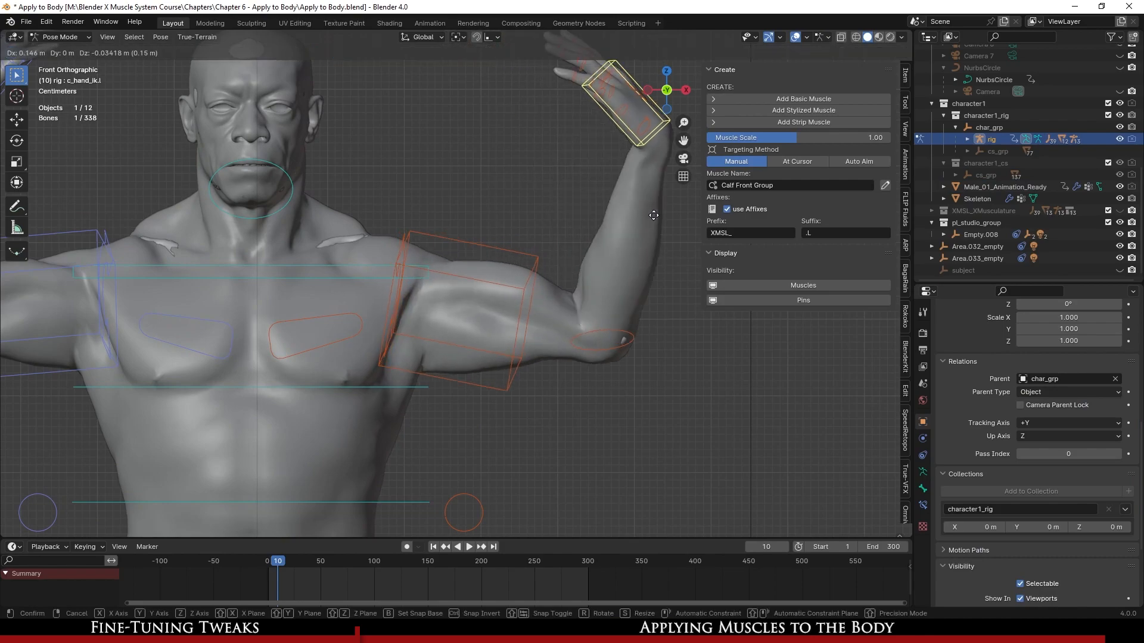
pyautogui.click(596, 203)
pyautogui.scroll(-4, 506, 250)
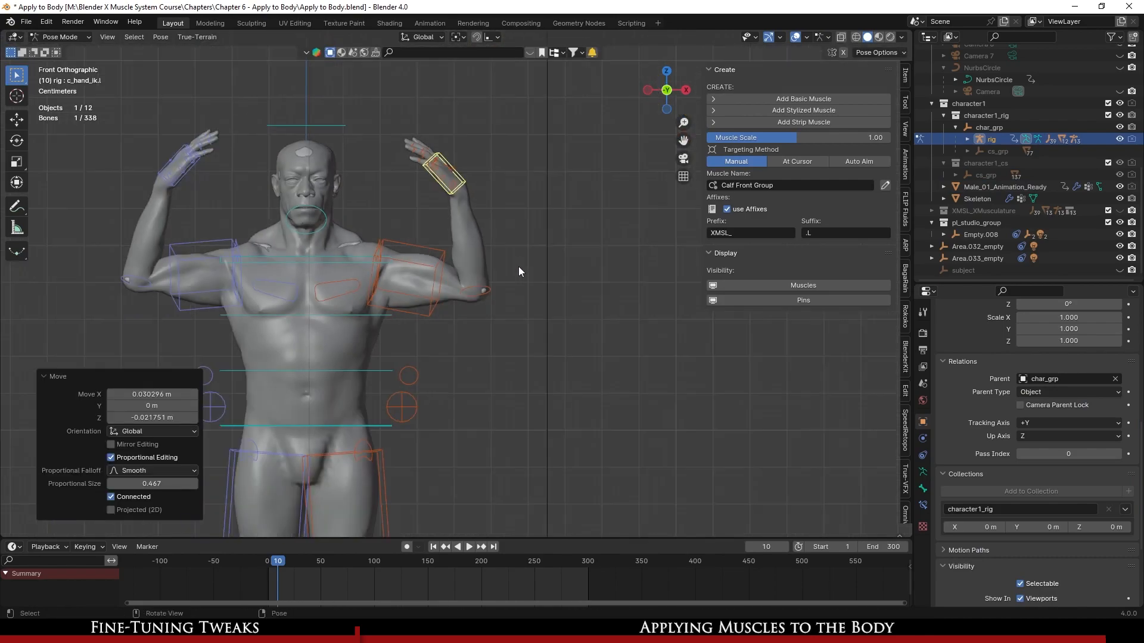
pyautogui.press('g')
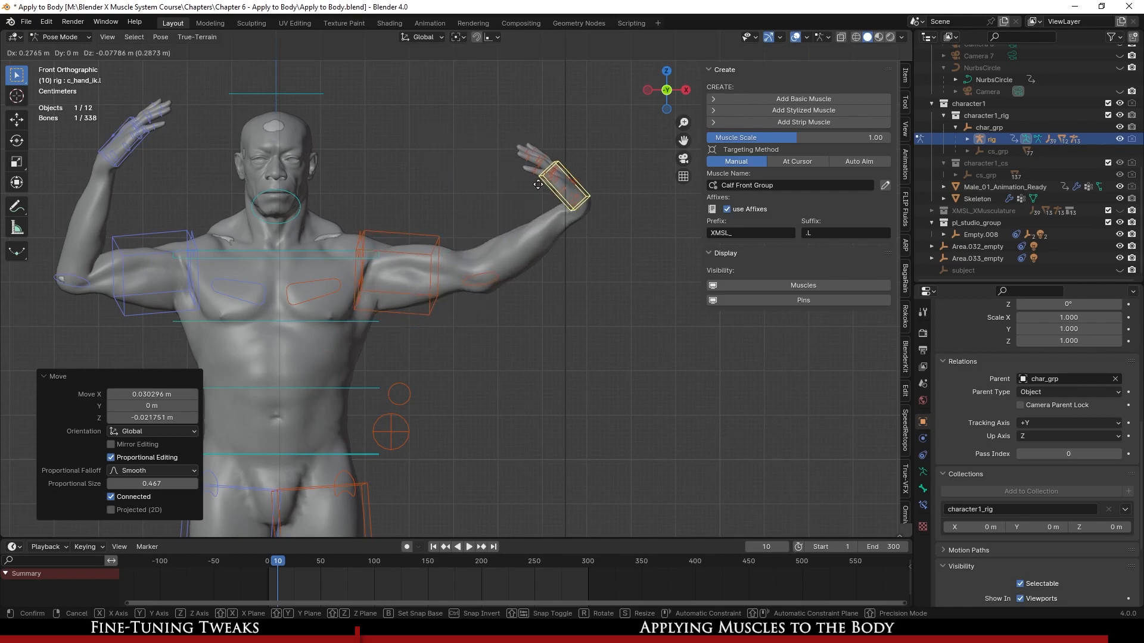
pyautogui.click(480, 177)
pyautogui.scroll(3, 416, 336)
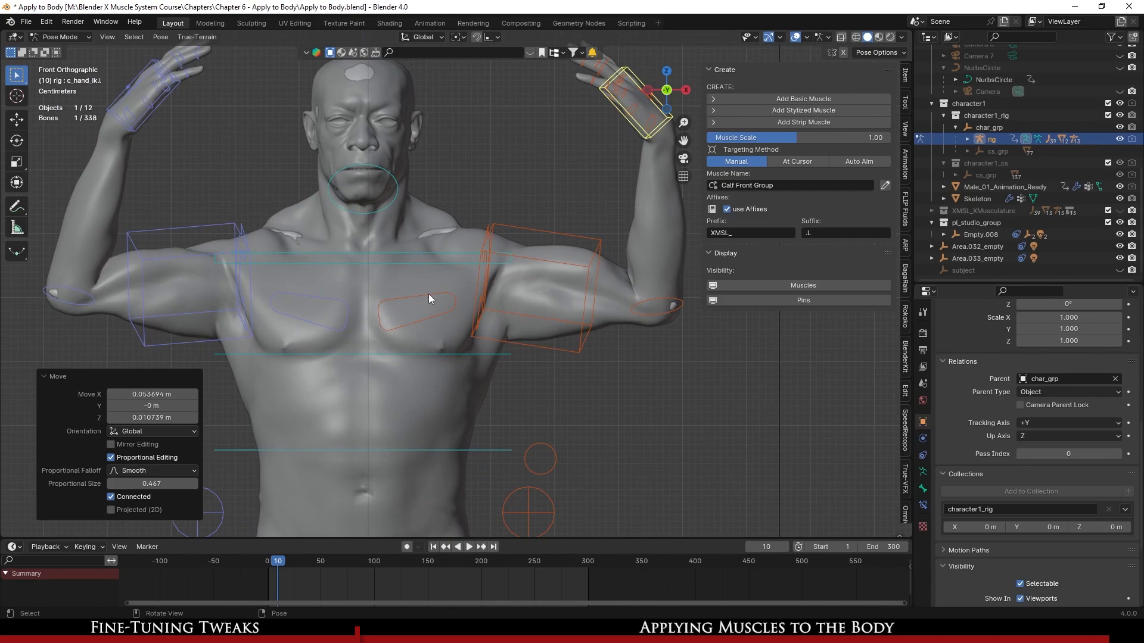
# - Test the left shoulder control's rotation in the front view and leave it rotated by about 0.5°
pyautogui.click(429, 295)
pyautogui.press('r')
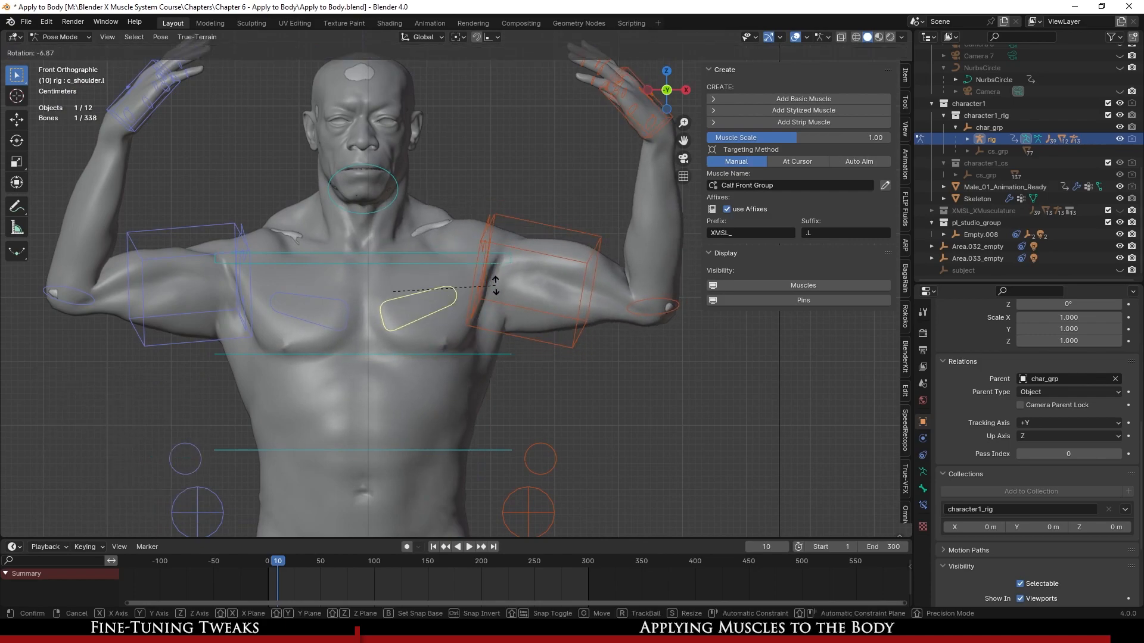
pyautogui.click(494, 303)
pyautogui.scroll(-5, 481, 319)
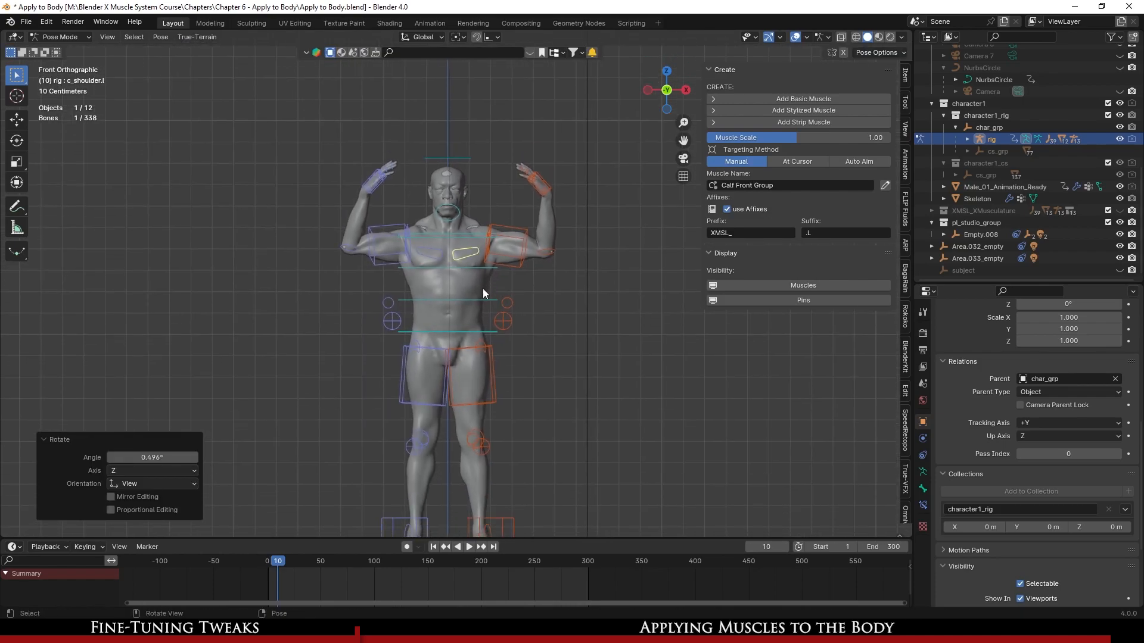
pyautogui.scroll(5, 477, 307)
pyautogui.scroll(-3, 474, 328)
# - Select the left foot IK control and move it about 0.18 m outward along global X
pyautogui.keyDown('shift'); pyautogui.moveTo(465, 408); pyautogui.dragTo(474, 259, button='middle'); pyautogui.keyUp('shift')
pyautogui.scroll(2, 475, 268)
pyautogui.scroll(-3, 517, 387)
pyautogui.keyDown('shift'); pyautogui.moveTo(518, 382); pyautogui.dragTo(466, 256, button='middle'); pyautogui.keyUp('shift')
pyautogui.click(481, 367)
pyautogui.moveTo(480, 367); pyautogui.dragTo(531, 359, button='middle')
pyautogui.press('x')
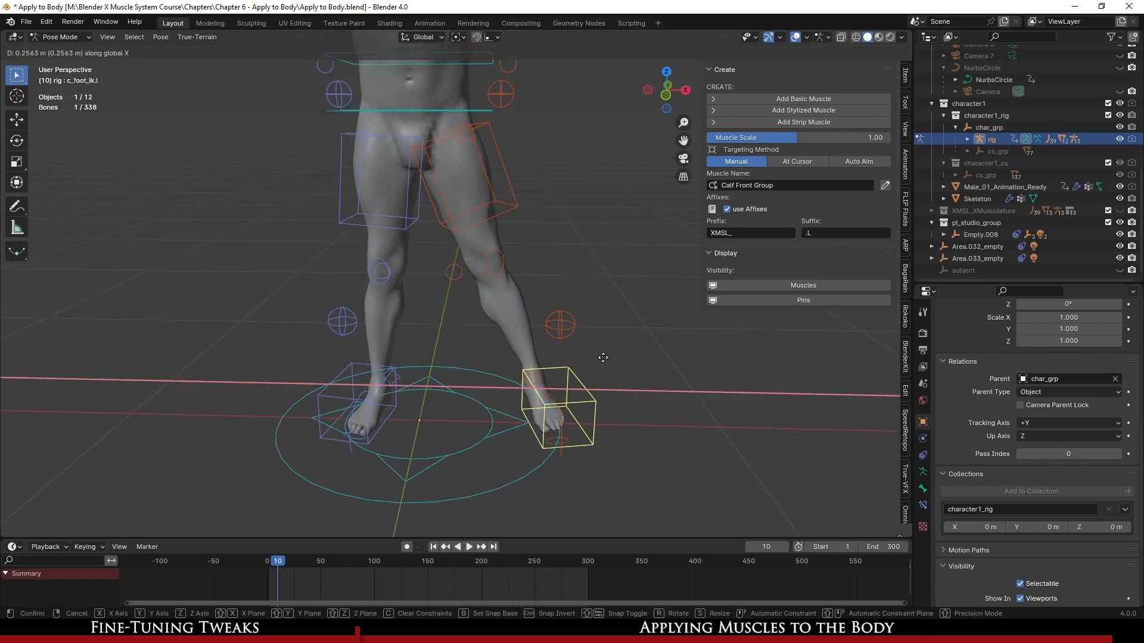
pyautogui.click(569, 353)
pyautogui.moveTo(620, 356); pyautogui.dragTo(499, 368, button='middle')
pyautogui.scroll(3, 503, 357)
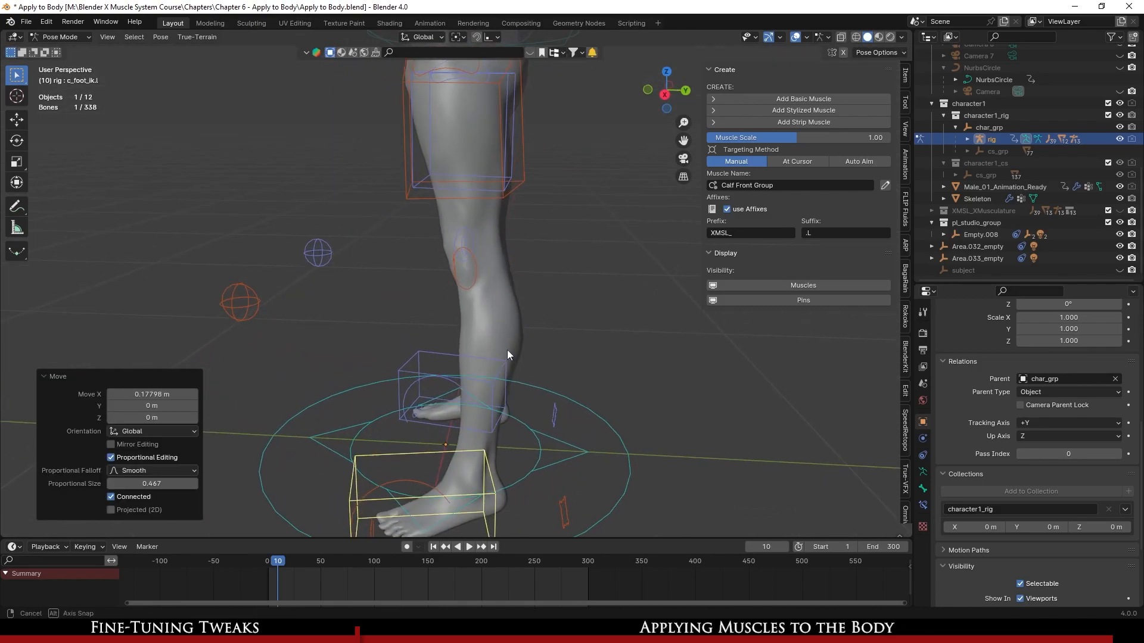
# - Raise the left foot control about 0.22 m and about 0.12 m forward, and reposition it again to test the knee bend
pyautogui.click(442, 357)
pyautogui.moveTo(442, 357); pyautogui.dragTo(517, 388, button='middle')
pyautogui.scroll(-4, 505, 359)
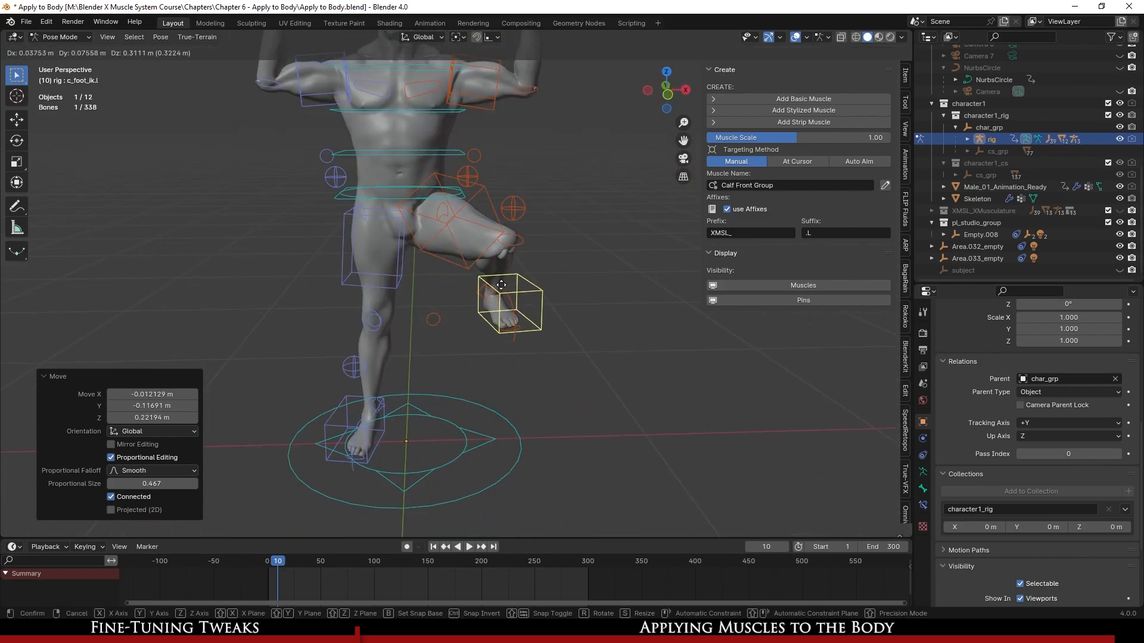
pyautogui.click(488, 292)
pyautogui.scroll(5, 473, 292)
pyautogui.moveTo(534, 392); pyautogui.dragTo(444, 303, button='middle')
pyautogui.scroll(-5, 516, 376)
# - Select the body mesh, enable its Subdivision modifier in the viewport and inspect the arms and back
pyautogui.click(441, 297)
pyautogui.keyDown('ctrl'); pyautogui.moveTo(528, 366); pyautogui.dragTo(510, 331, button='middle'); pyautogui.keyUp('ctrl')
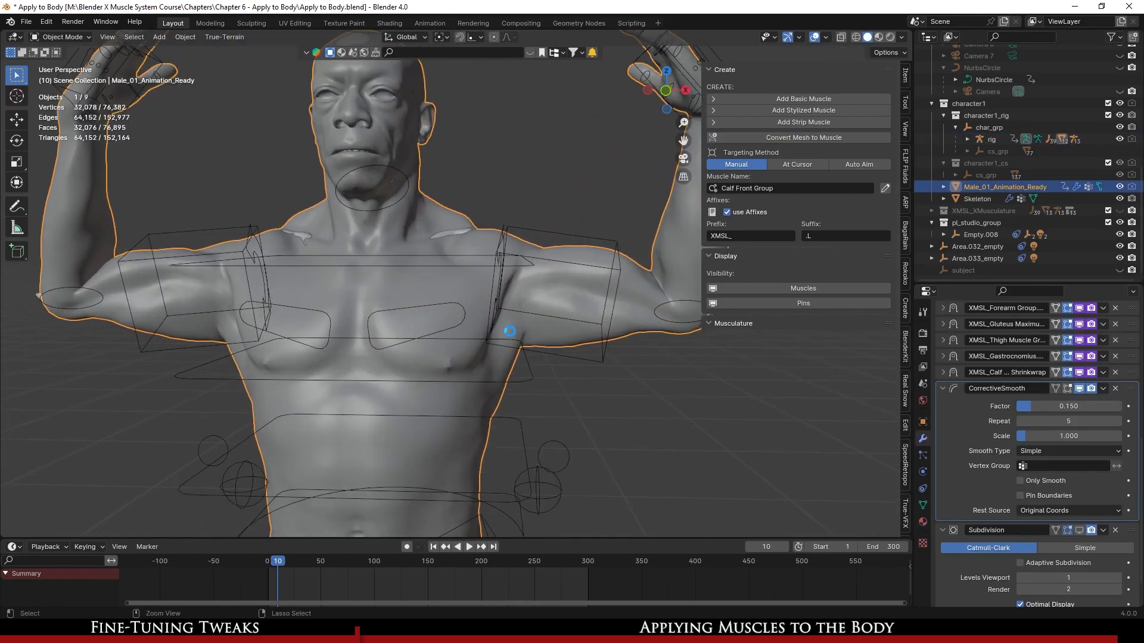
pyautogui.moveTo(861, 439); pyautogui.dragTo(490, 305, button='middle')
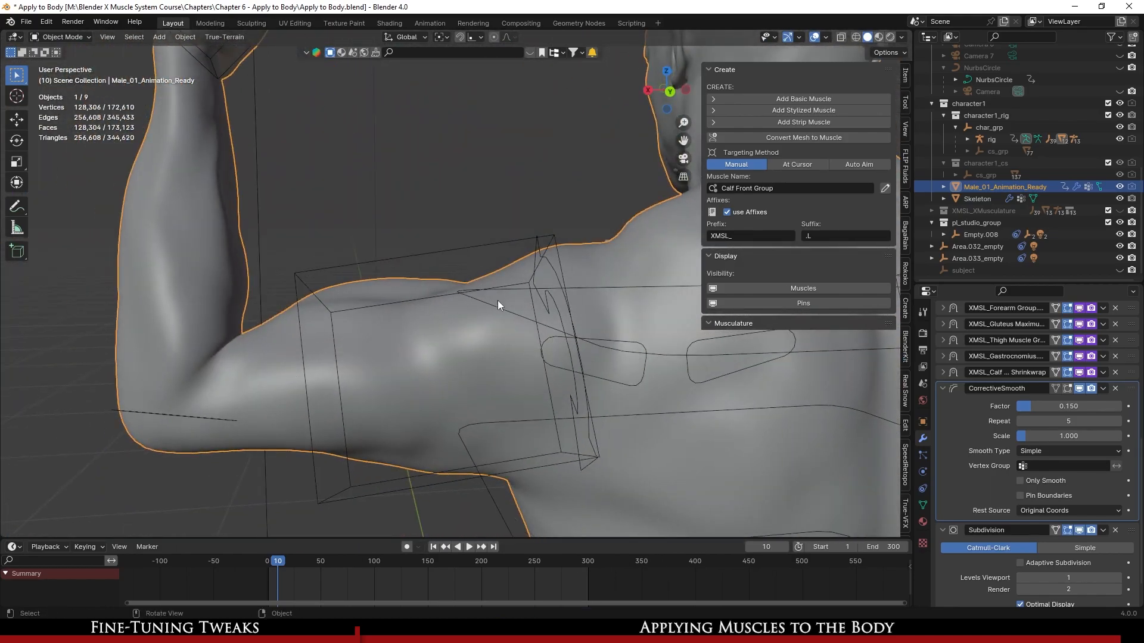
pyautogui.scroll(-5, 490, 305)
pyautogui.moveTo(372, 376); pyautogui.dragTo(472, 344, button='middle')
pyautogui.scroll(3, 351, 357)
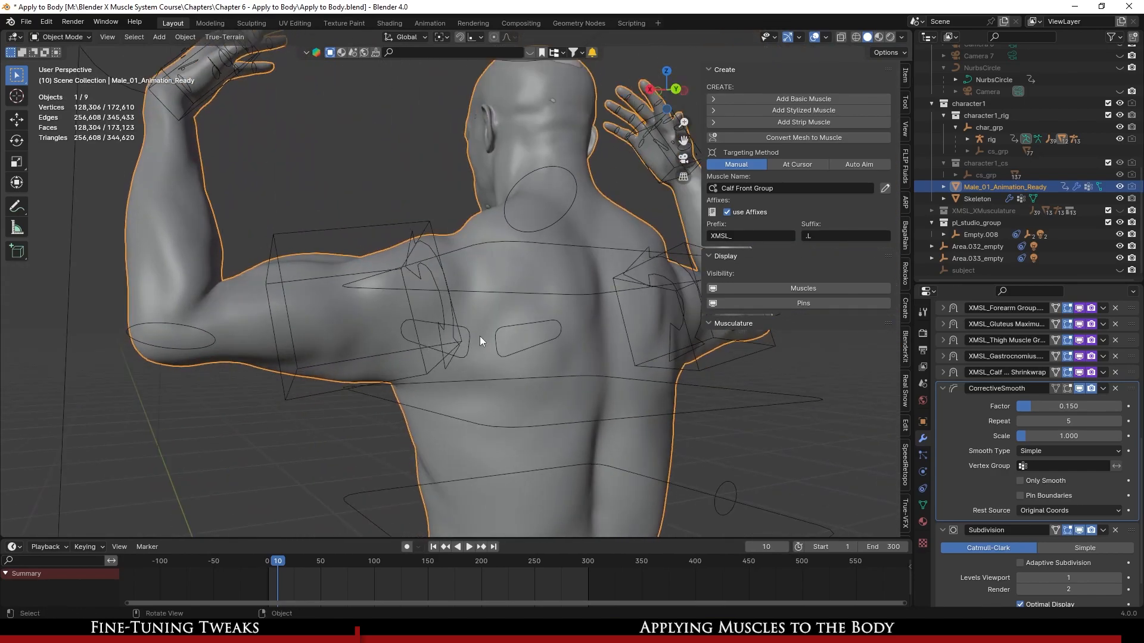
# - Return to the rig, select all of its controls and clear all their transforms
pyautogui.click(466, 323)
pyautogui.moveTo(559, 367); pyautogui.dragTo(728, 391, button='middle')
pyautogui.scroll(2, 494, 367)
pyautogui.scroll(-3, 613, 375)
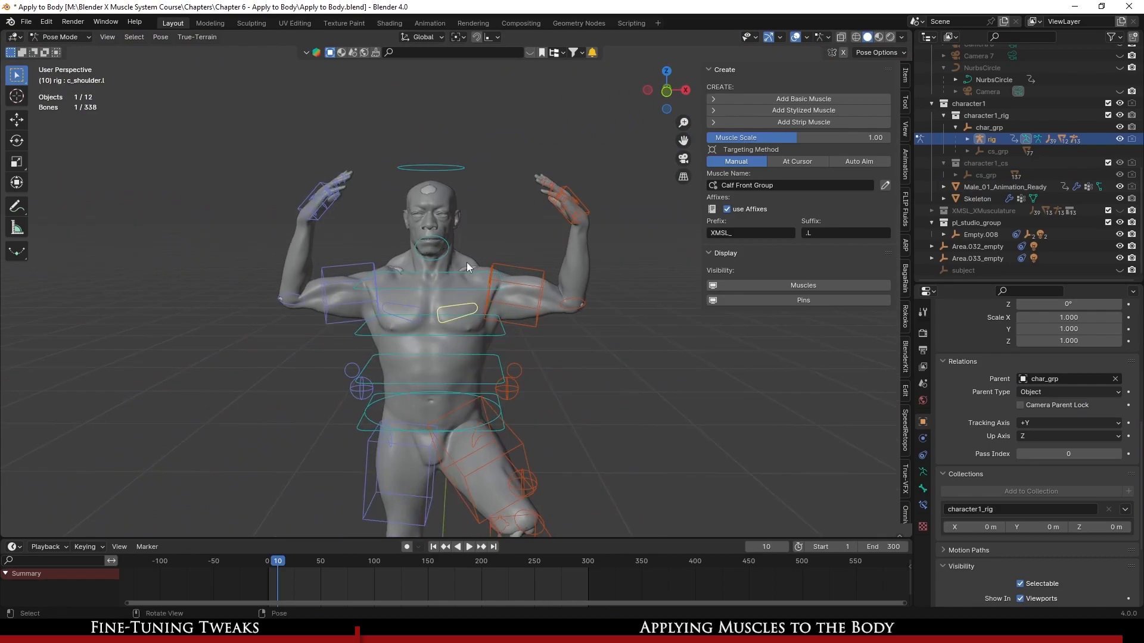
pyautogui.click(156, 37)
pyautogui.moveTo(196, 62)
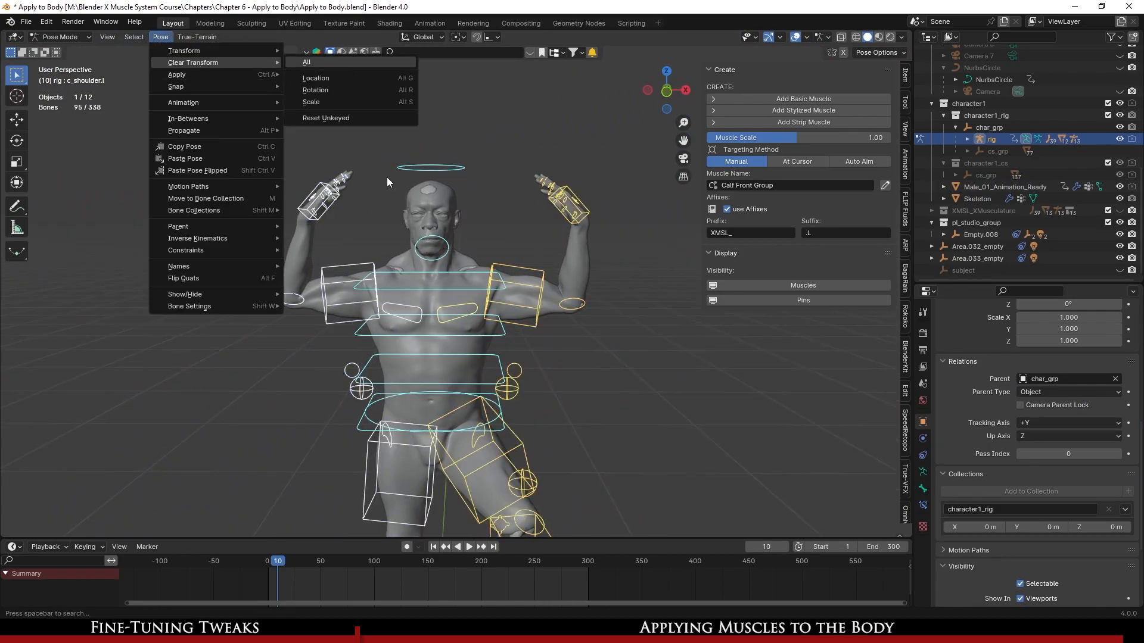
pyautogui.click(352, 62)
# - Save the file and inspect the body in its rest pose
pyautogui.scroll(-4, 453, 291)
pyautogui.scroll(4, 452, 346)
pyautogui.moveTo(485, 314); pyautogui.dragTo(460, 308, button='middle')
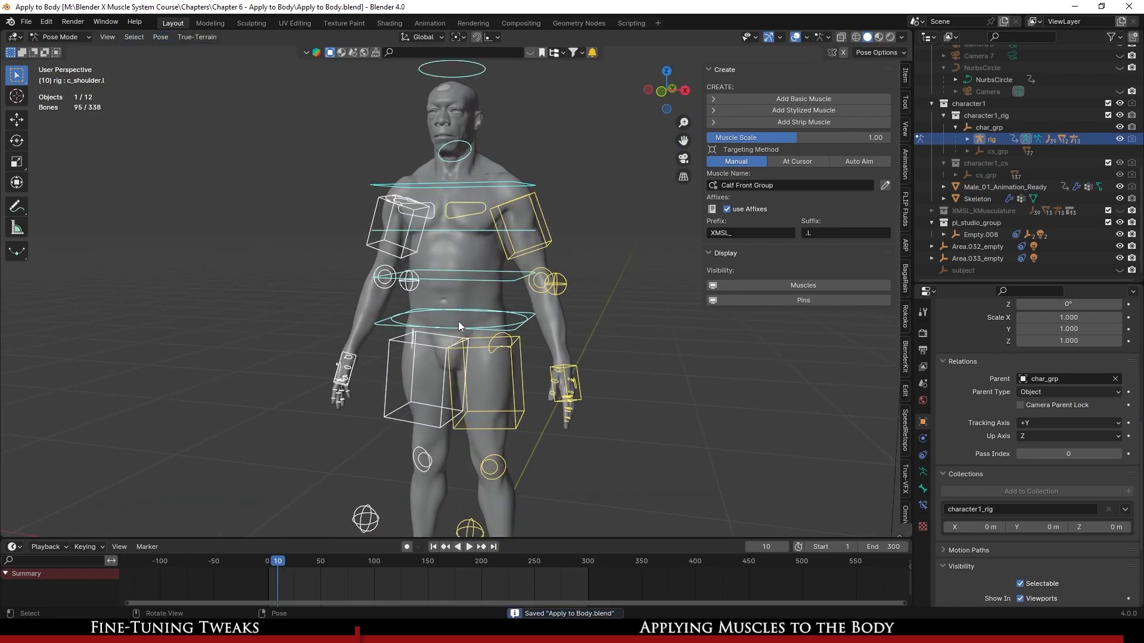
pyautogui.scroll(-3, 458, 327)
pyautogui.scroll(4, 530, 338)
pyautogui.moveTo(530, 339)
pyautogui.mouseDown(button='middle')
pyautogui.moveTo(602, 331)
pyautogui.moveTo(522, 341)
pyautogui.moveTo(528, 350)
pyautogui.mouseUp(button='middle')
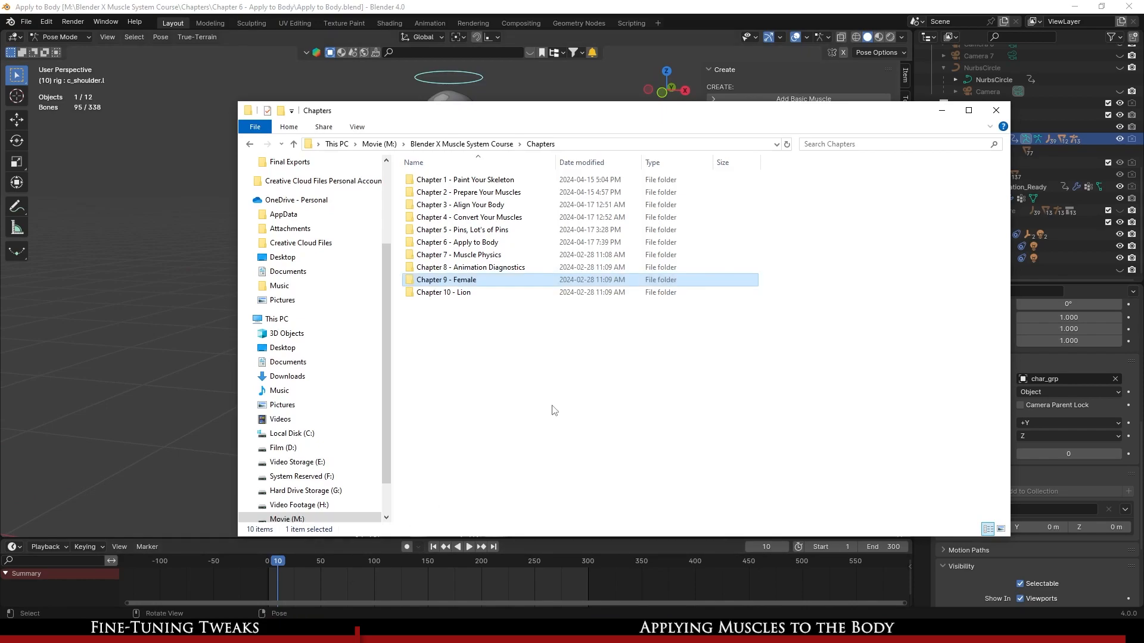
# - Point out the Chapter 7 - Muscle Physics and Chapter 8 - Animation Diagnostics folders in File Explorer, and return to Blender
pyautogui.click(564, 394)
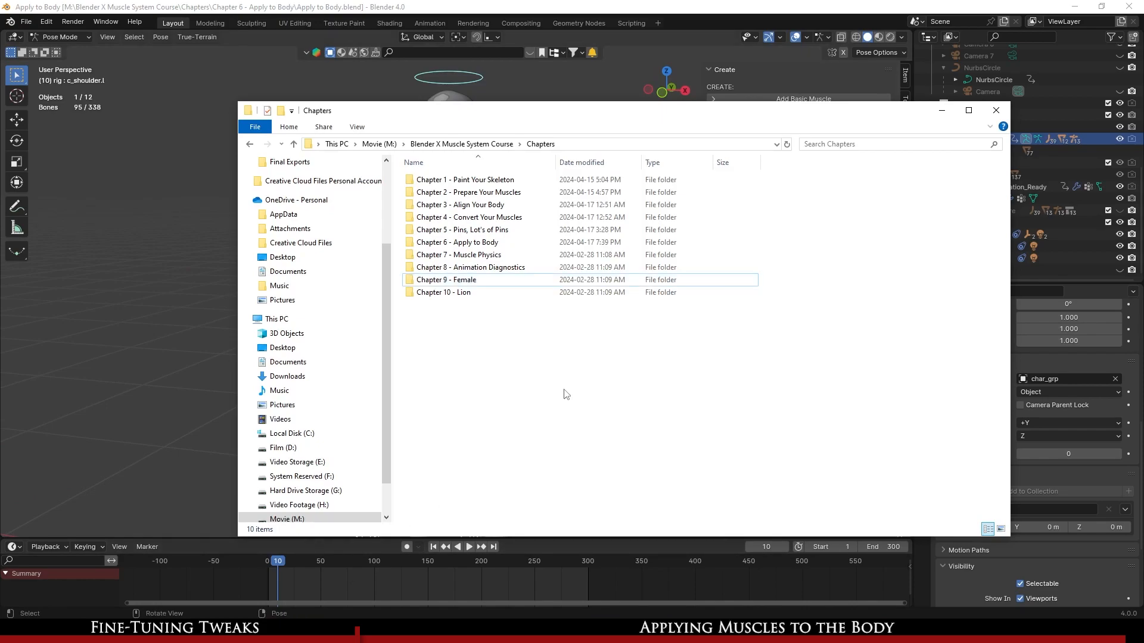
pyautogui.click(540, 257)
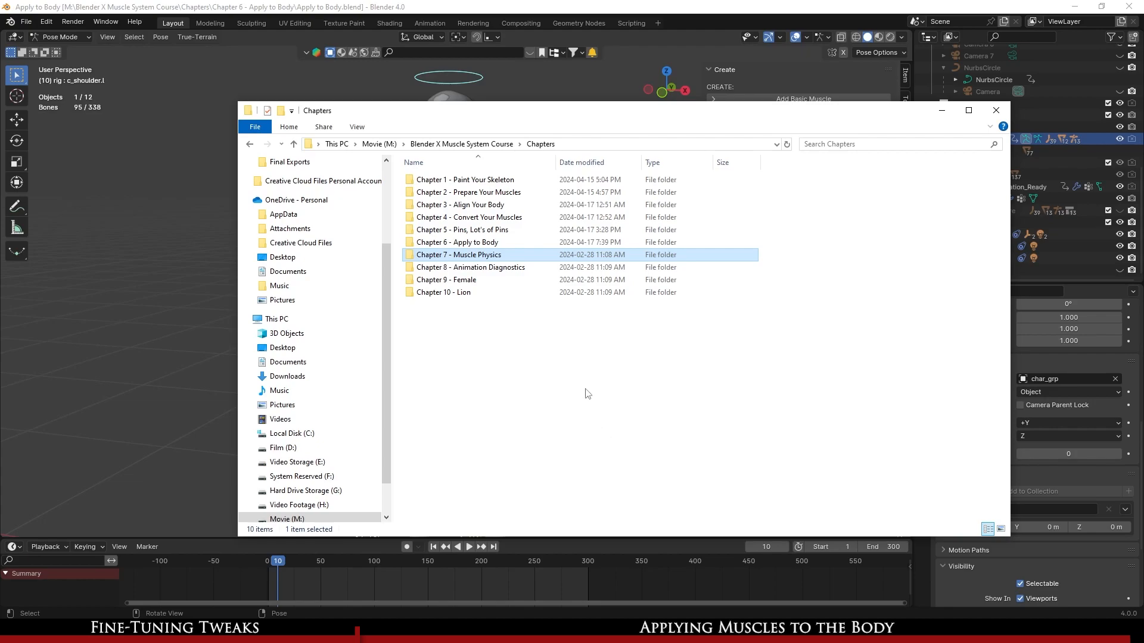
pyautogui.click(522, 267)
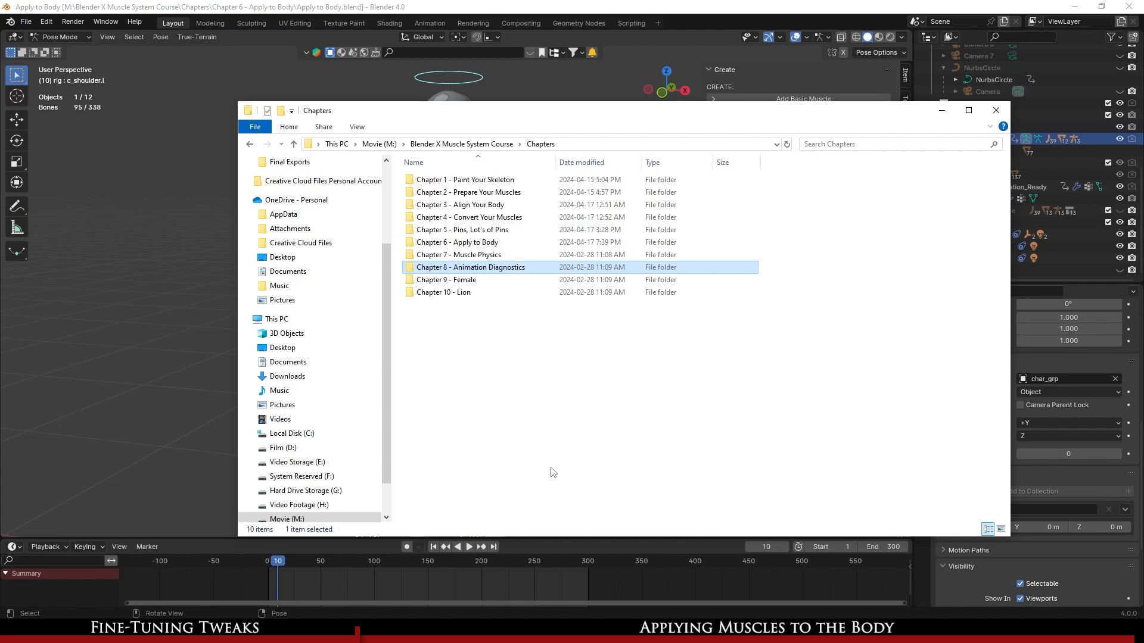
pyautogui.hotkey('alt', 'Tab')
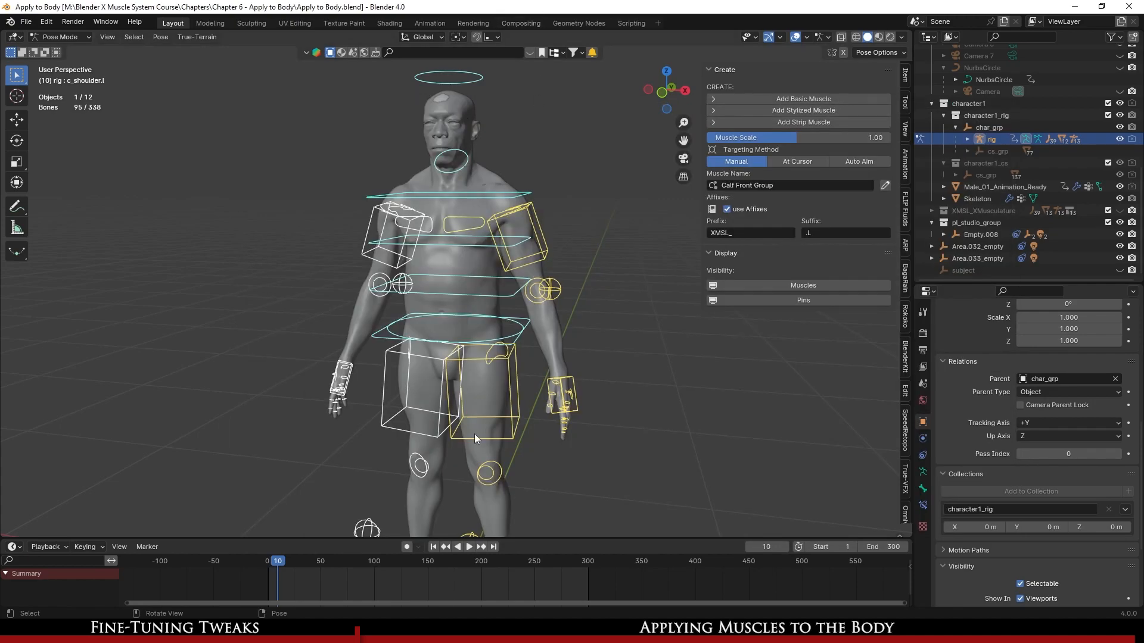